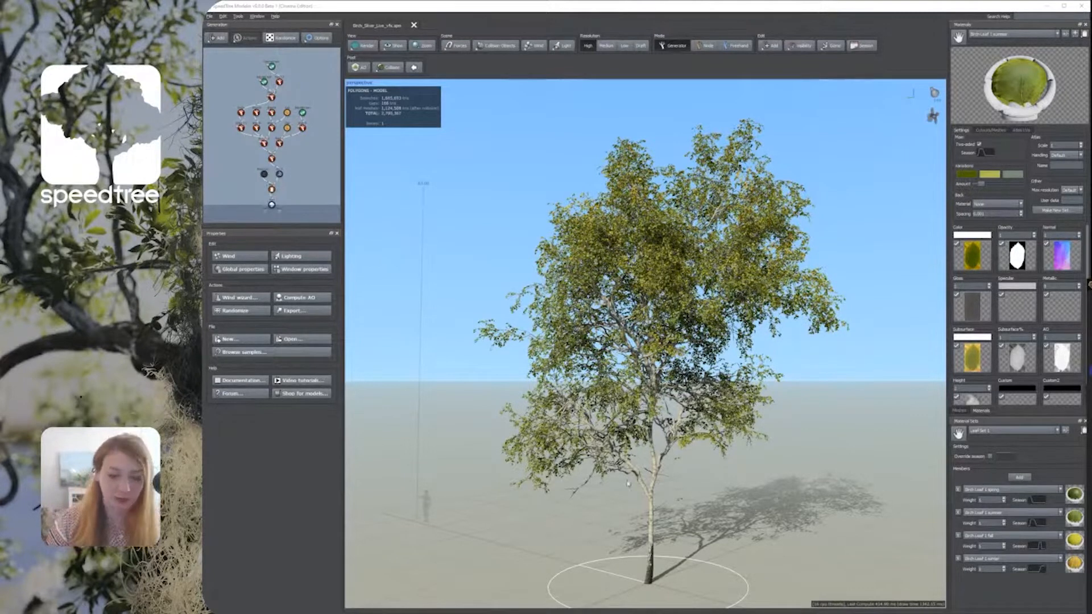
# Step: Examine the Leaf Set 2 material set and highlight the leaves of the Batched Leaf generator on the birch
pyautogui.moveTo(587, 532); pyautogui.dragTo(563, 539)
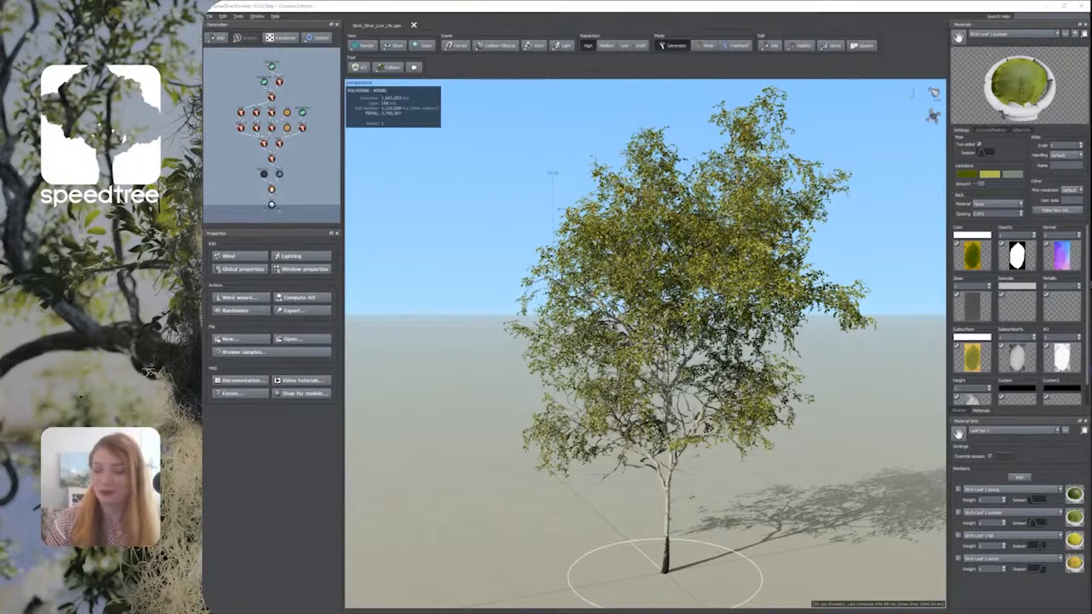
pyautogui.moveTo(638, 475); pyautogui.dragTo(635, 500)
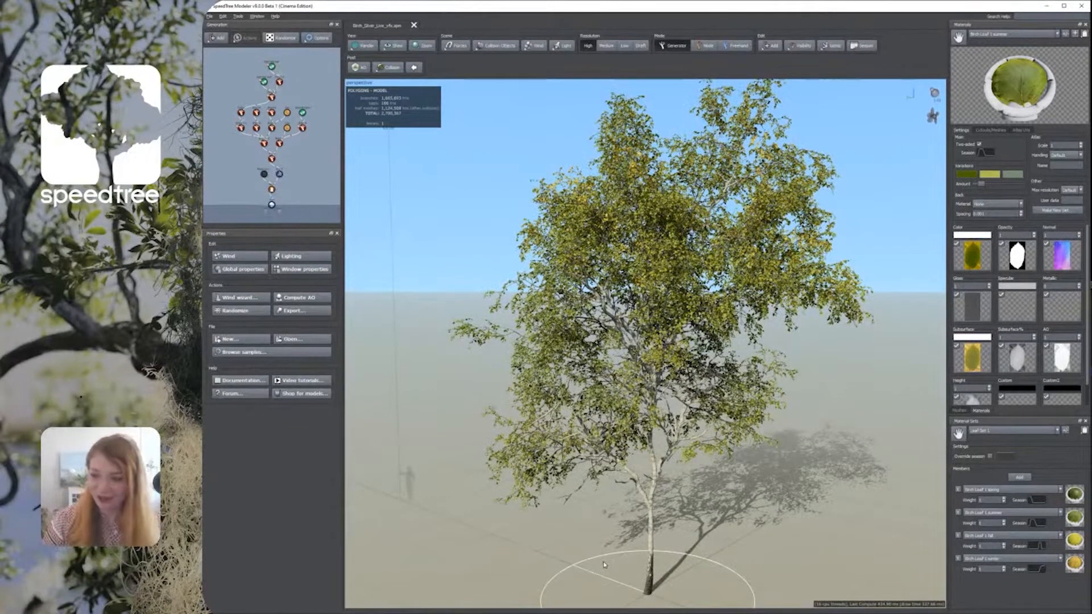
pyautogui.moveTo(598, 563); pyautogui.dragTo(575, 561)
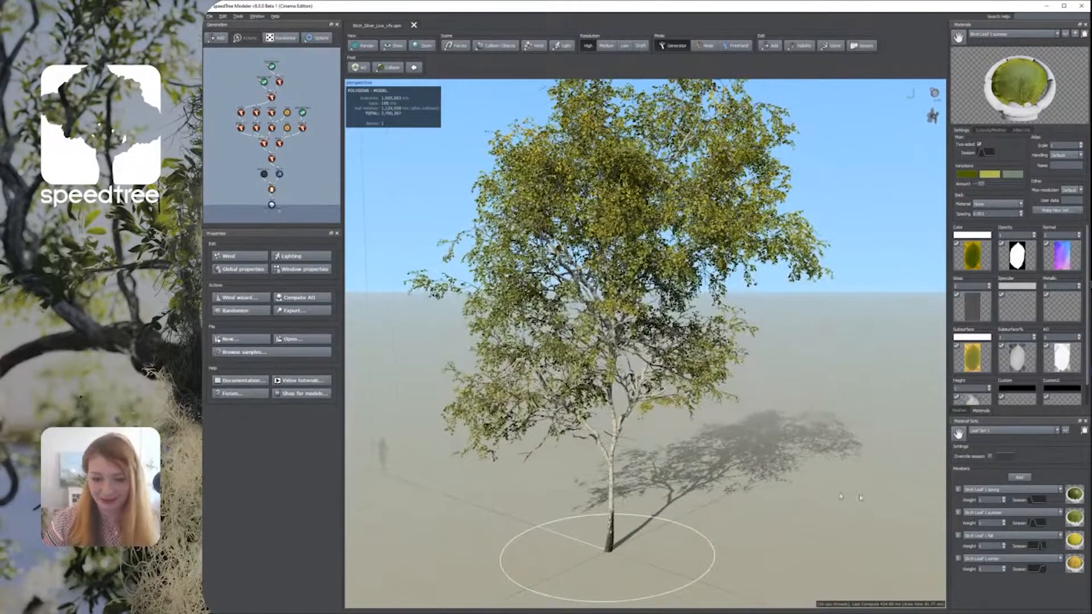
pyautogui.click(986, 431)
pyautogui.click(987, 447)
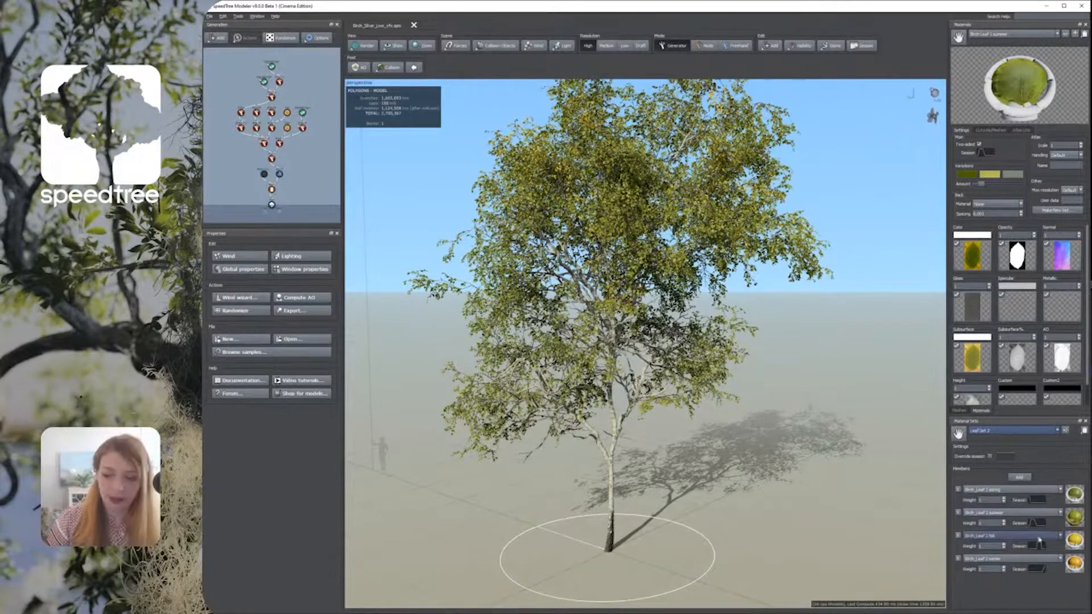
pyautogui.click(264, 82)
pyautogui.click(264, 81)
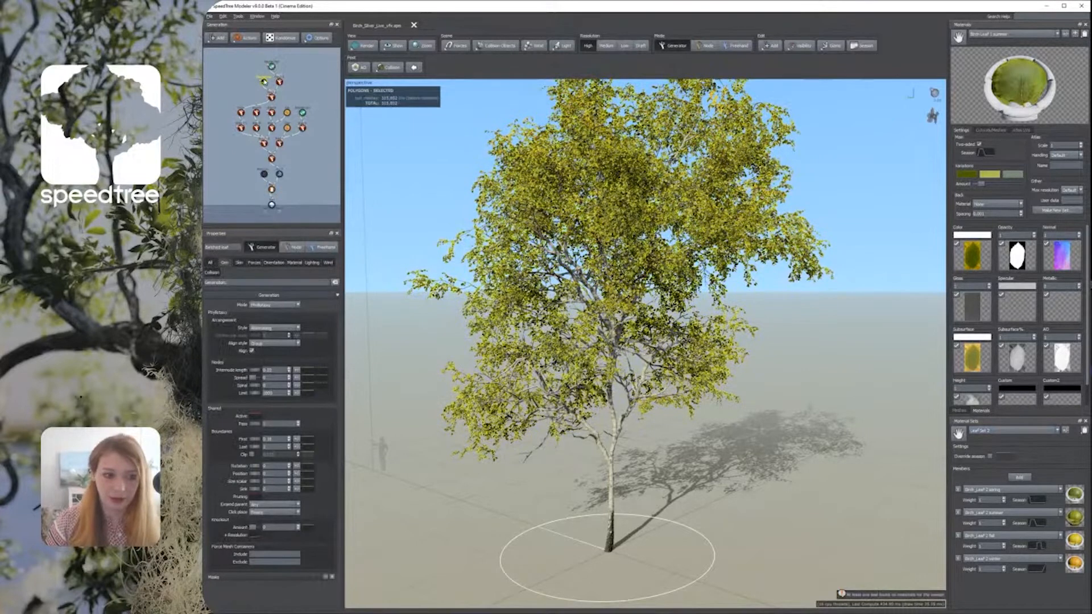
pyautogui.click(359, 257)
pyautogui.moveTo(360, 257); pyautogui.dragTo(414, 234)
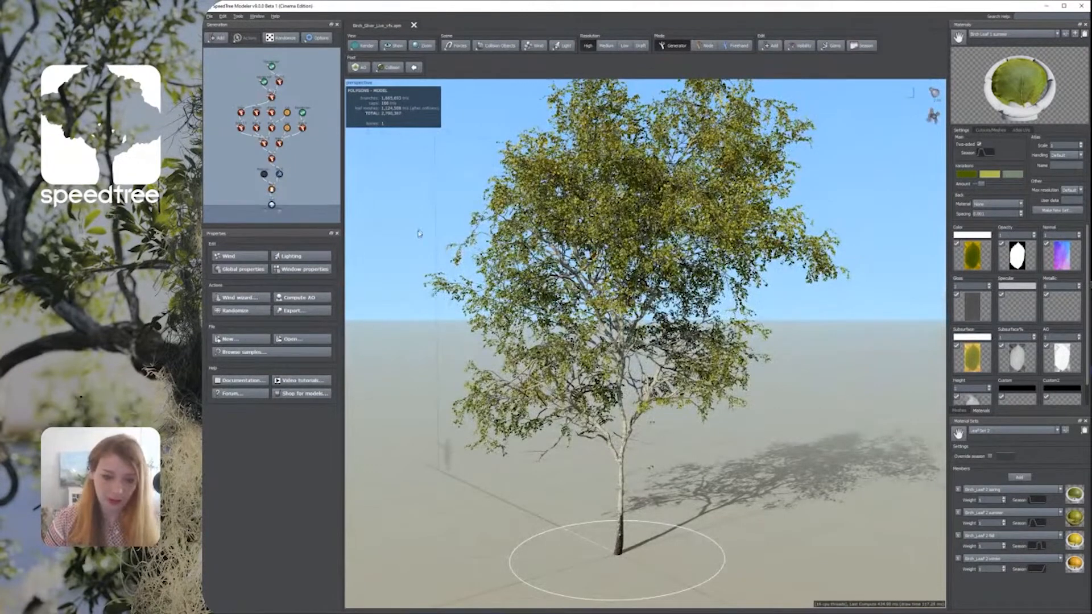
pyautogui.moveTo(596, 495); pyautogui.dragTo(541, 502)
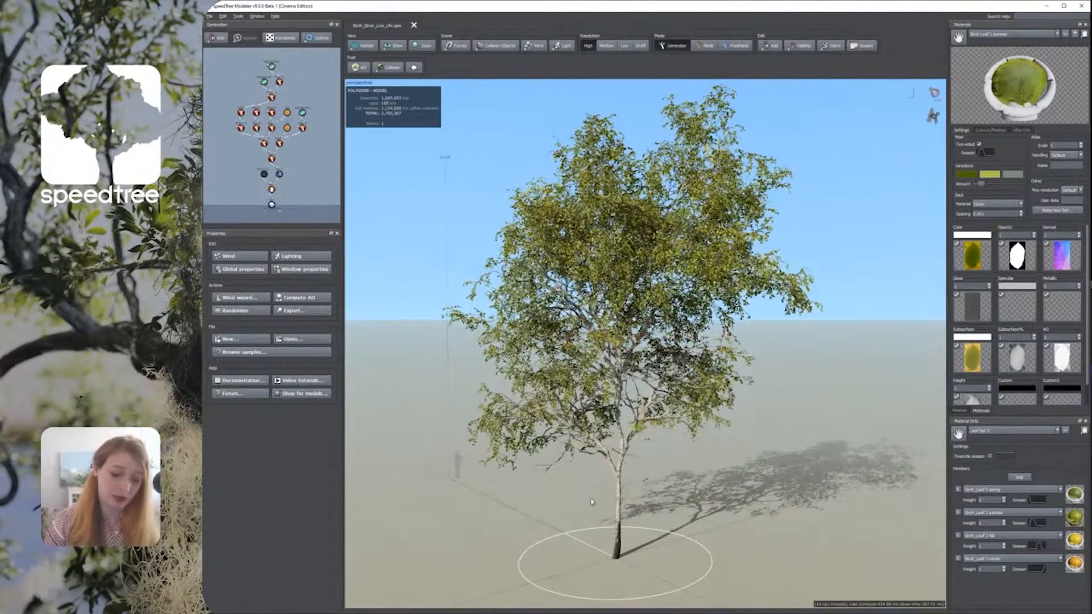
pyautogui.moveTo(541, 545); pyautogui.dragTo(511, 564)
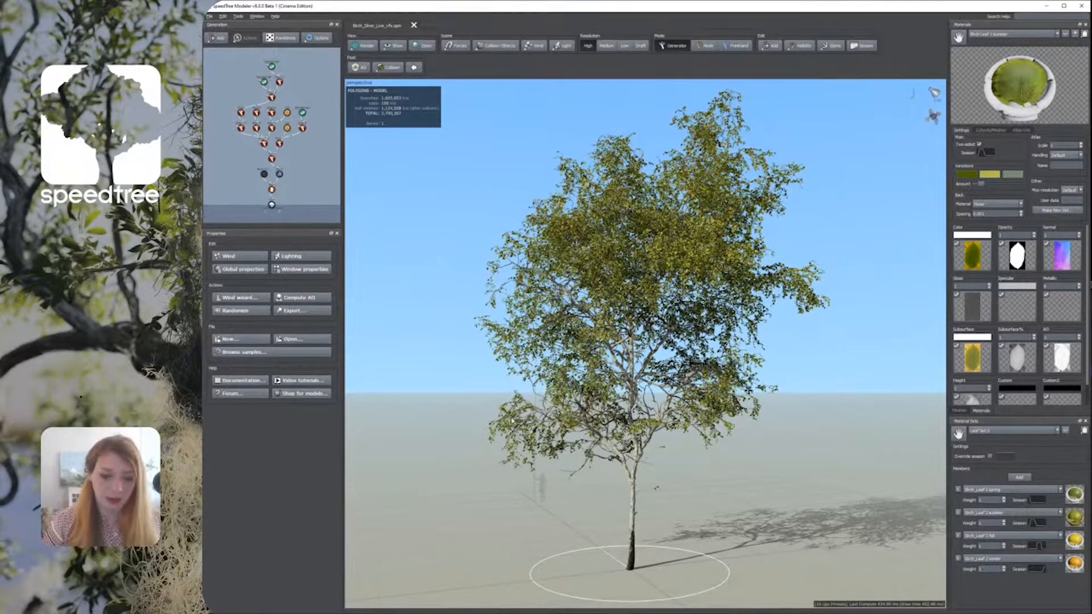
pyautogui.moveTo(578, 484); pyautogui.dragTo(588, 486)
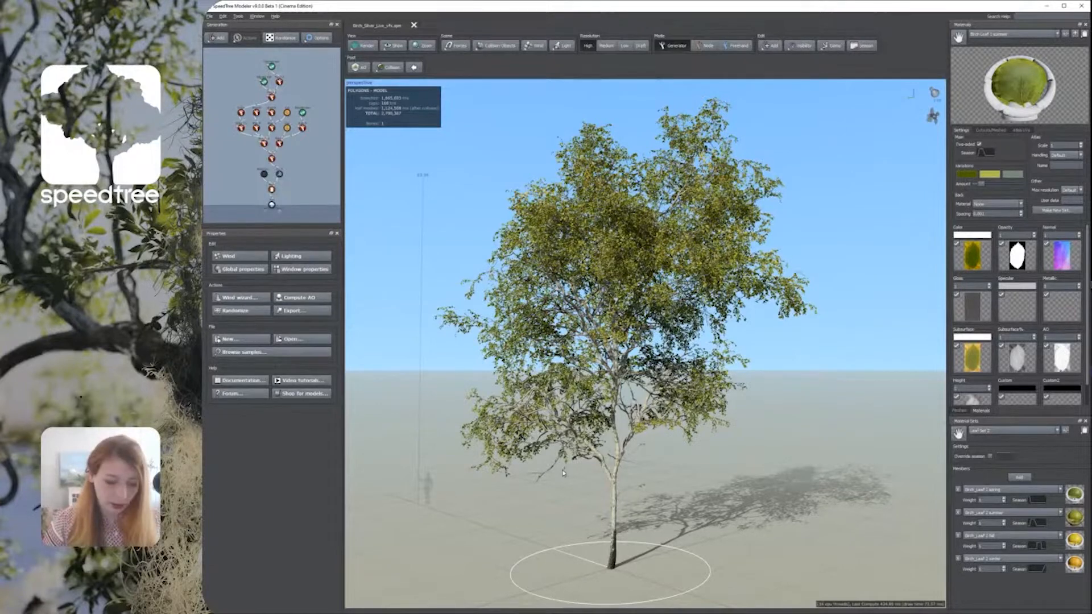
pyautogui.moveTo(554, 493)
pyautogui.mouseDown()
pyautogui.moveTo(579, 502)
pyautogui.moveTo(550, 492)
pyautogui.mouseUp()
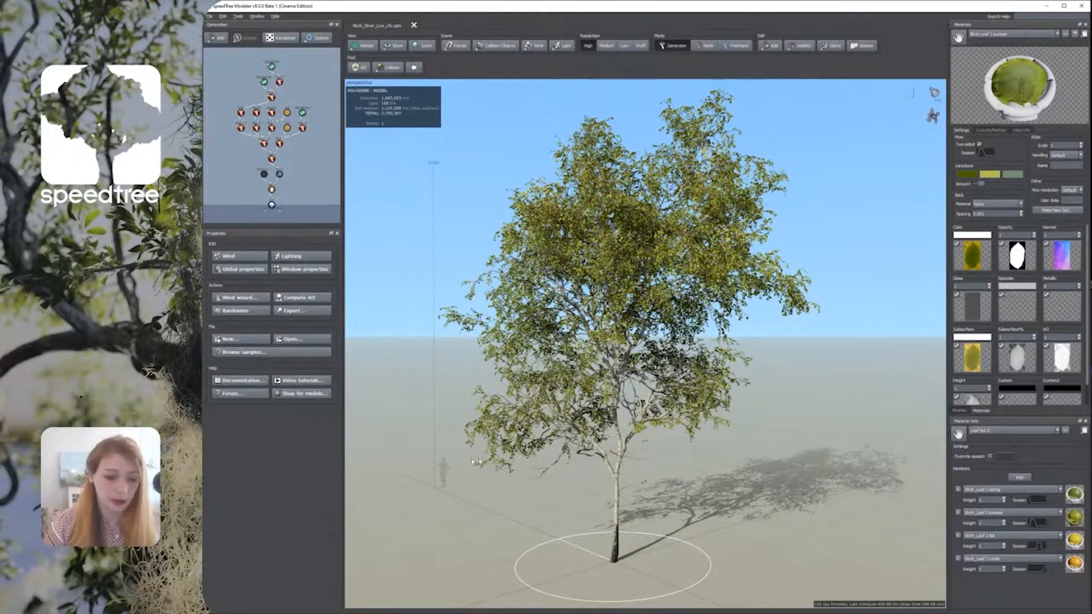
# Step: Isolate one of the tree's lower twigs, examine its branching and leaves up close, and bring back the whole tree
pyautogui.scroll(2, 527, 499)
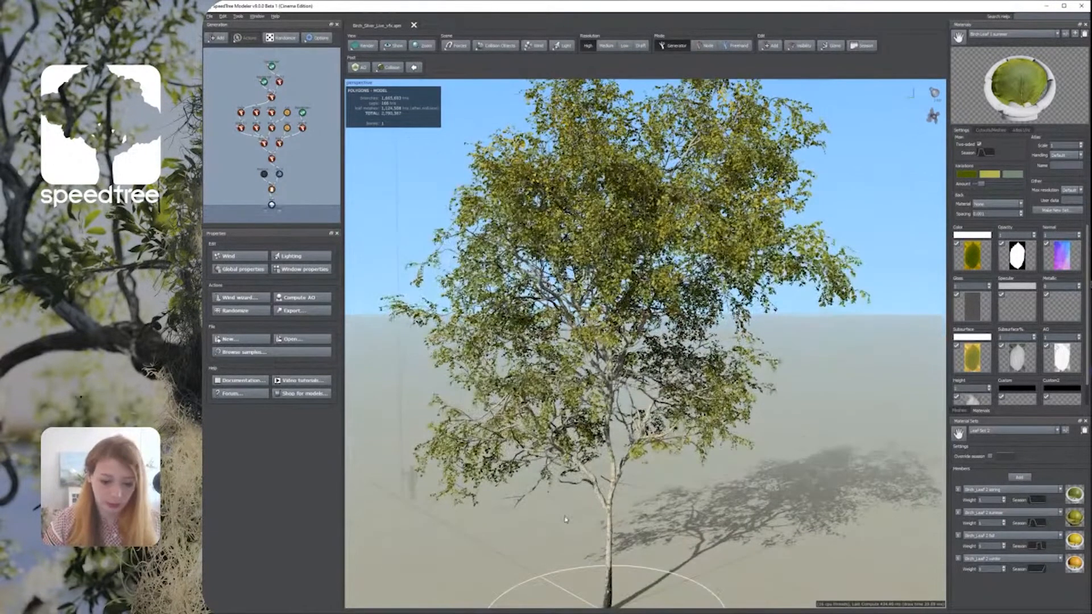
pyautogui.click(549, 462)
pyautogui.press('f')
pyautogui.scroll(2, 586, 509)
pyautogui.moveTo(550, 516); pyautogui.dragTo(596, 483, button='middle')
pyautogui.moveTo(596, 483); pyautogui.dragTo(570, 394)
pyautogui.scroll(3, 643, 504)
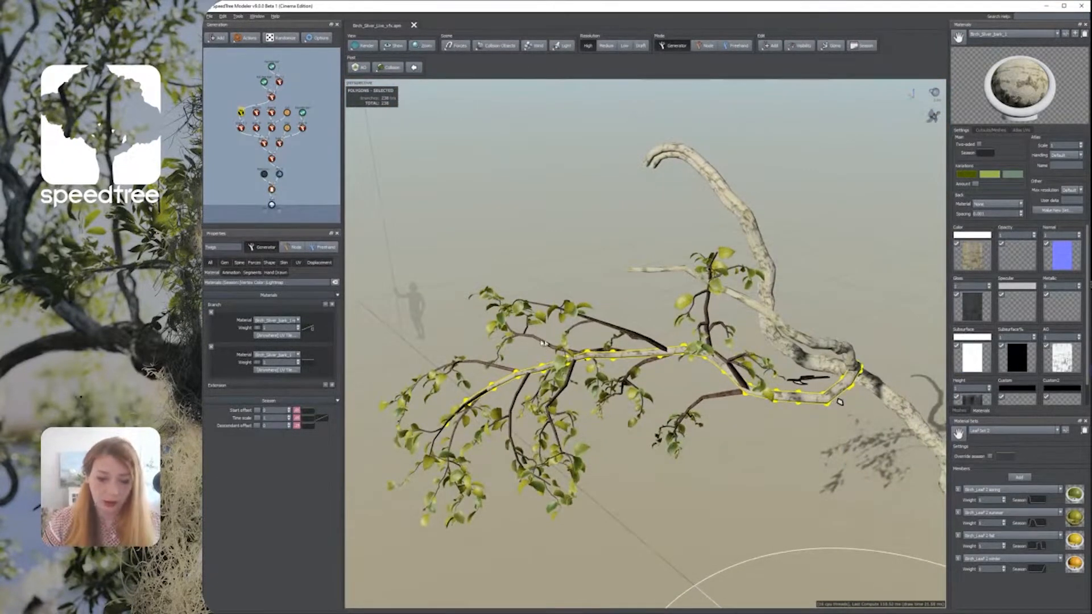
pyautogui.moveTo(509, 357); pyautogui.dragTo(566, 302)
pyautogui.click(507, 248)
pyautogui.press('z')
pyautogui.scroll(3, 567, 303)
pyautogui.scroll(4, 611, 362)
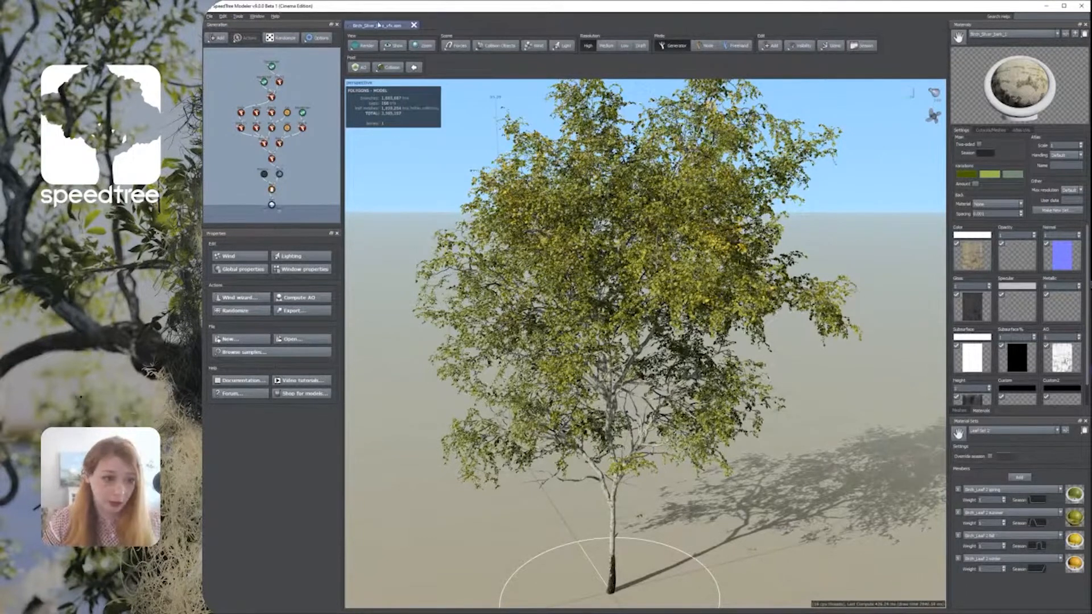
# Step: Save the birch model as Birch_Silver_Games in the Birch_Silver folder, replacing the existing file
pyautogui.click(398, 149)
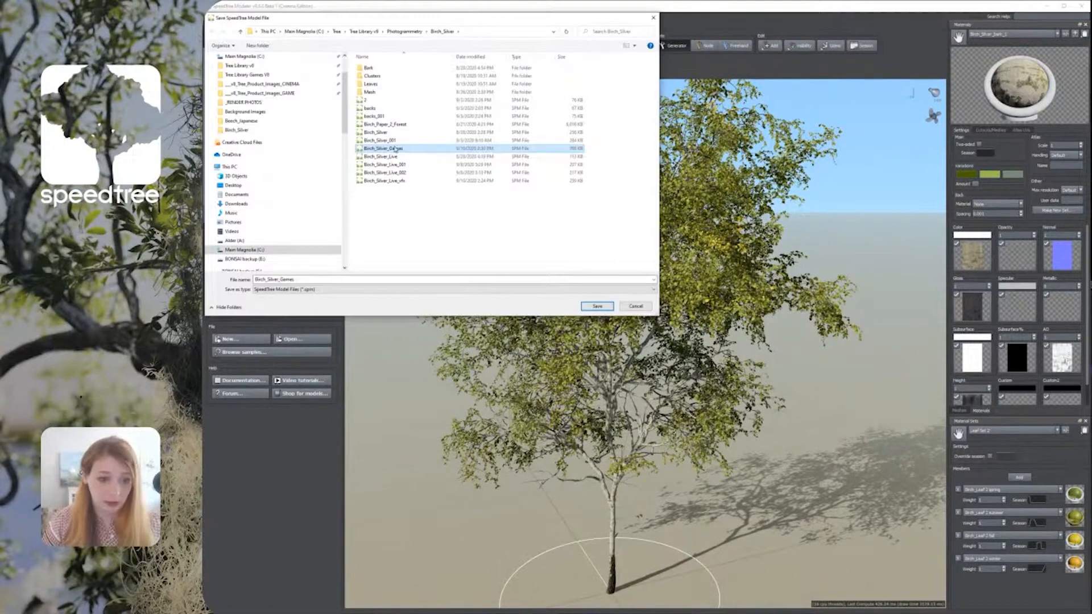
pyautogui.click(594, 306)
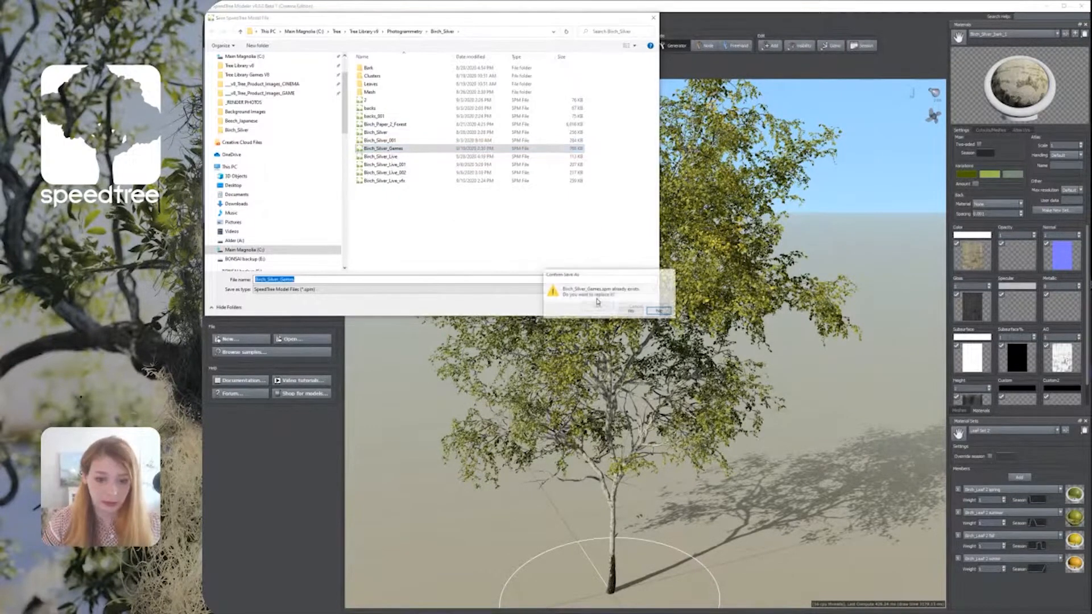
pyautogui.click(627, 311)
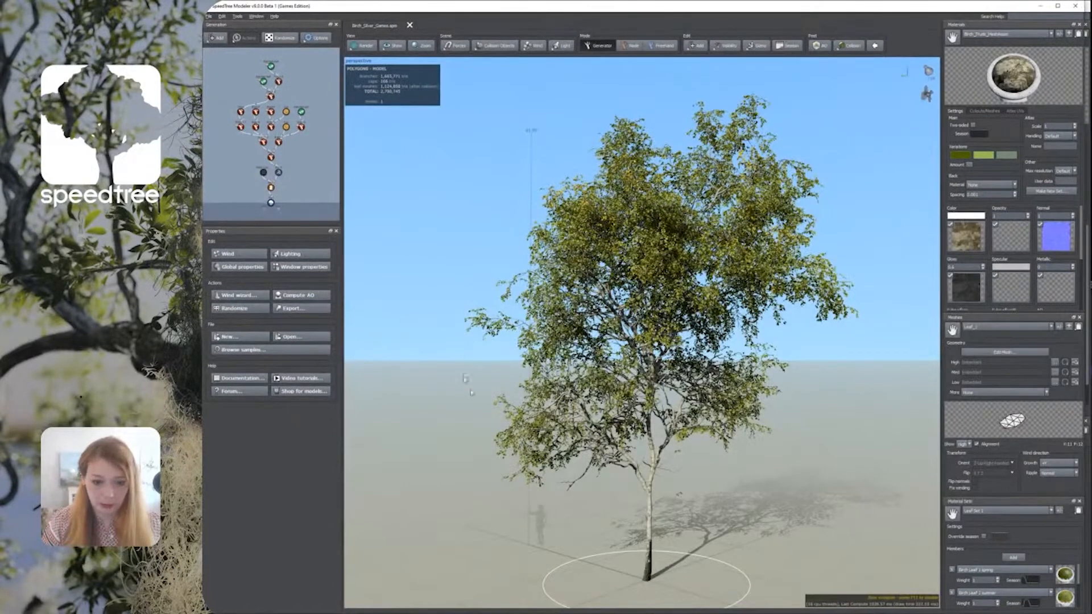
# Step: Examine the birch's trunk, main fork and outer branches up close in the games version of the model
pyautogui.moveTo(453, 330); pyautogui.dragTo(537, 382)
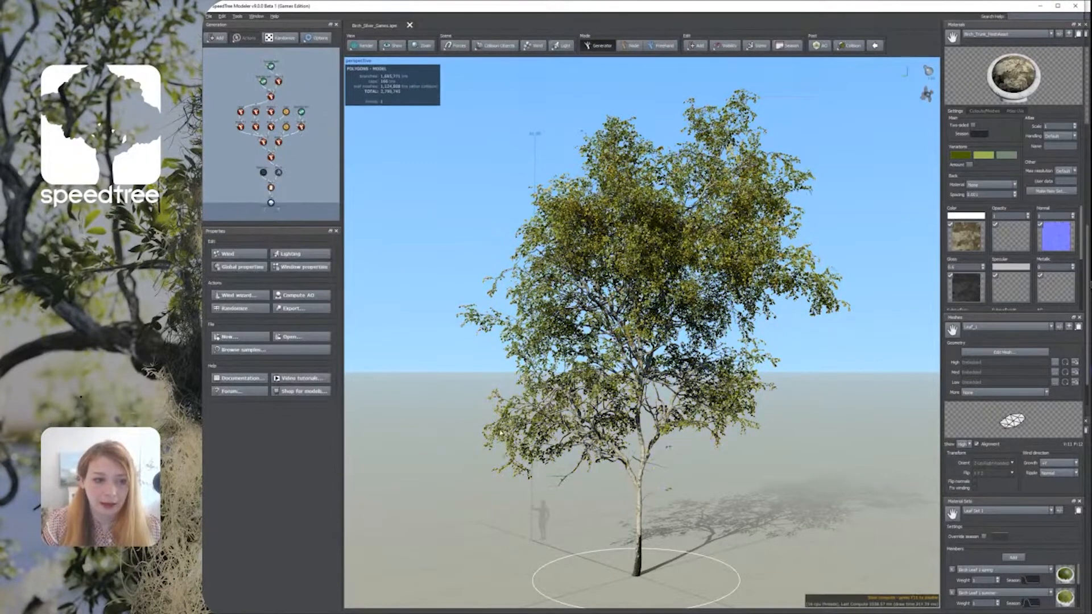
pyautogui.scroll(10, 585, 392)
pyautogui.moveTo(585, 393); pyautogui.dragTo(572, 432, button='middle')
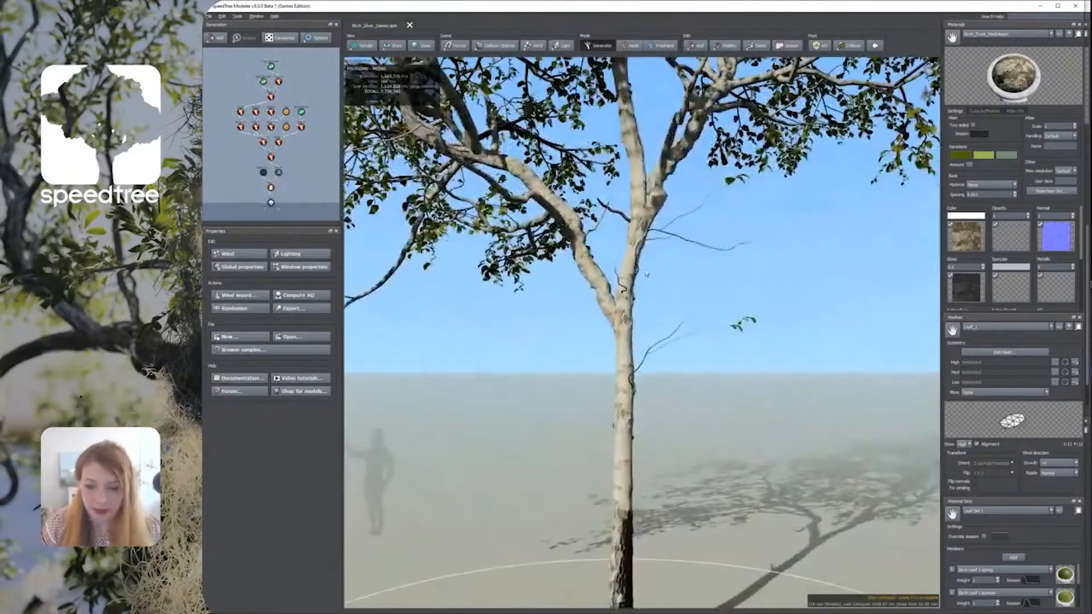
pyautogui.moveTo(572, 432); pyautogui.dragTo(572, 387)
pyautogui.moveTo(573, 386); pyautogui.dragTo(580, 446, button='middle')
pyautogui.moveTo(580, 446); pyautogui.dragTo(592, 432)
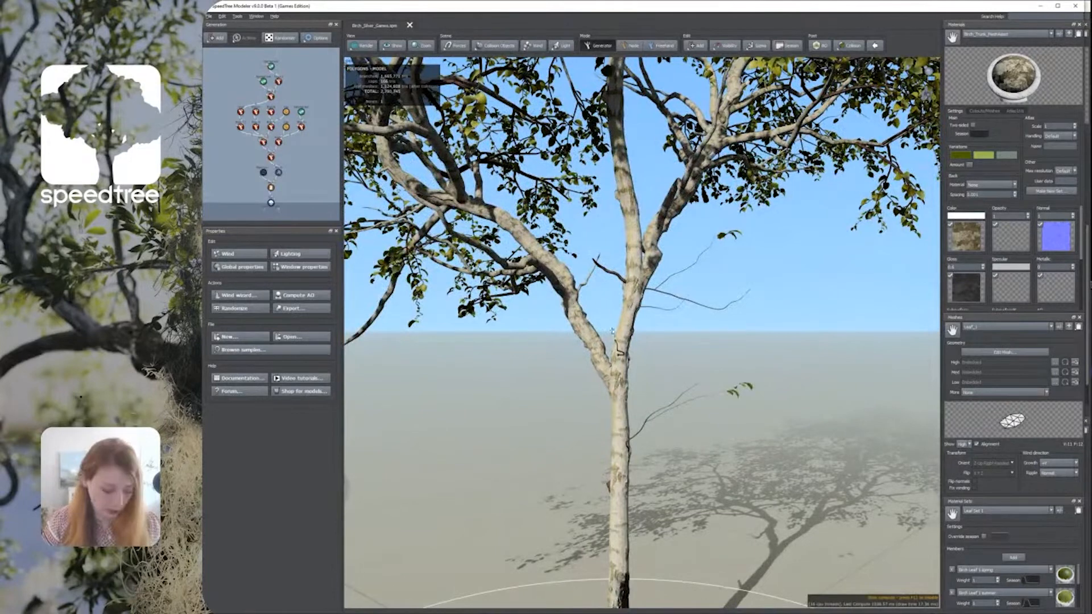
pyautogui.moveTo(593, 367); pyautogui.dragTo(670, 380)
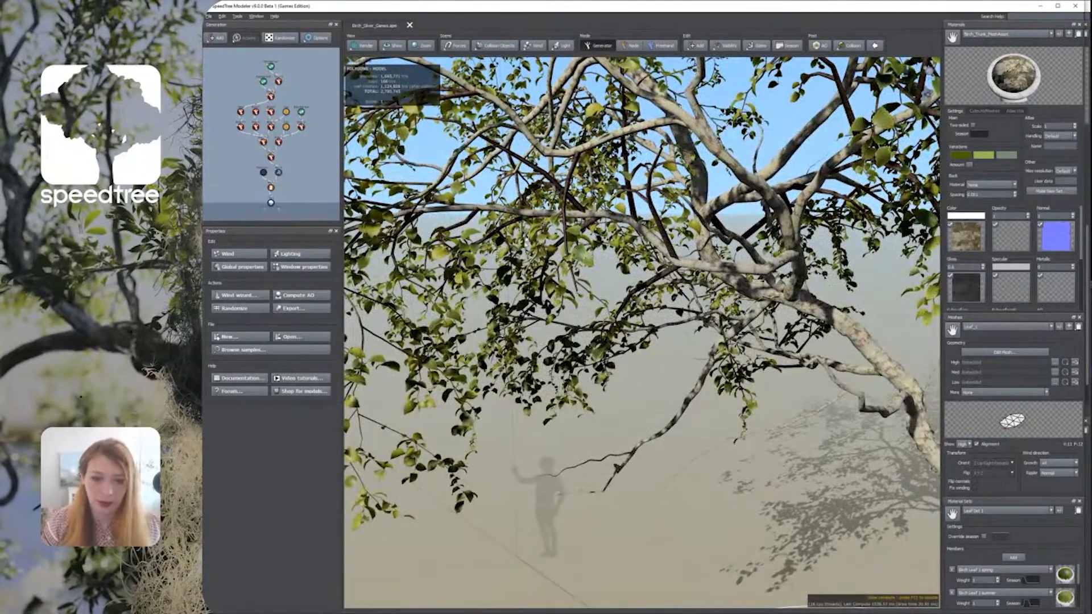
pyautogui.scroll(-1, 518, 283)
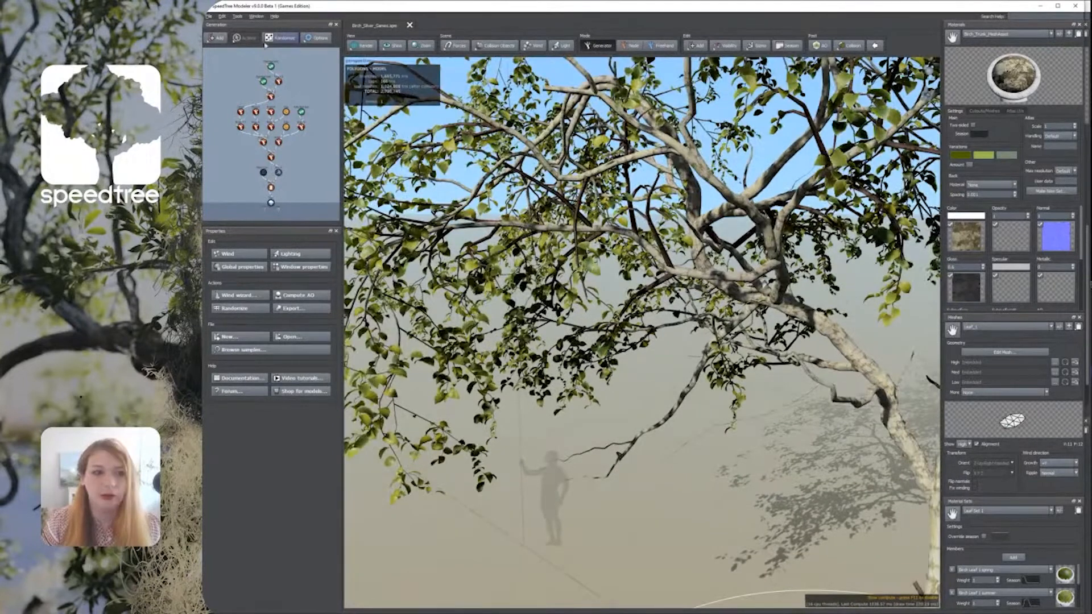
# Step: Save a copy of the model as Birch_Silver_Games_cluster_1 in the Birch_Silver folder
pyautogui.click(213, 16)
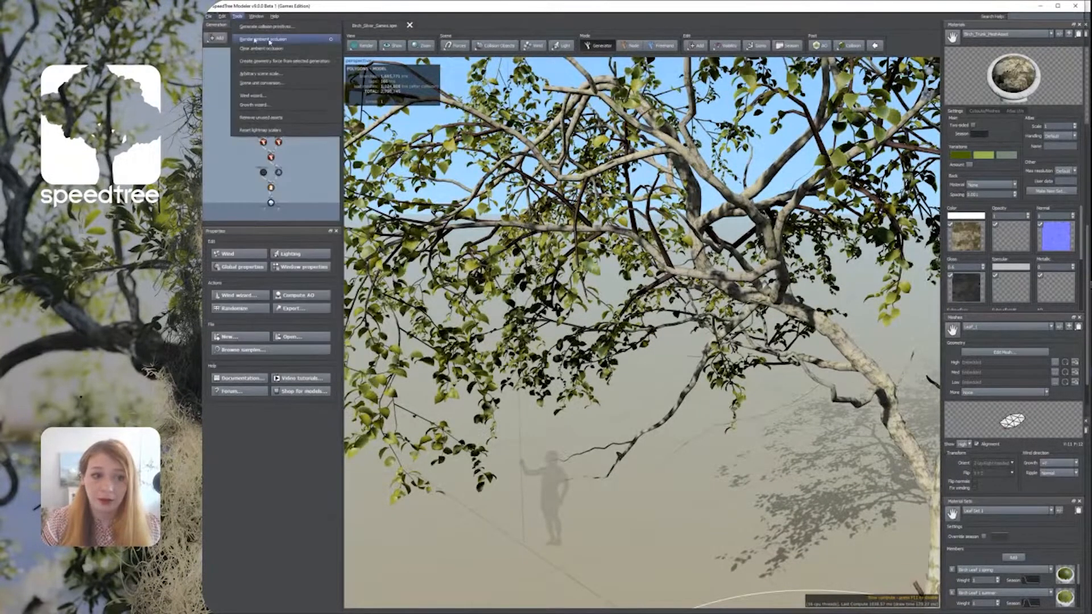
pyautogui.click(223, 85)
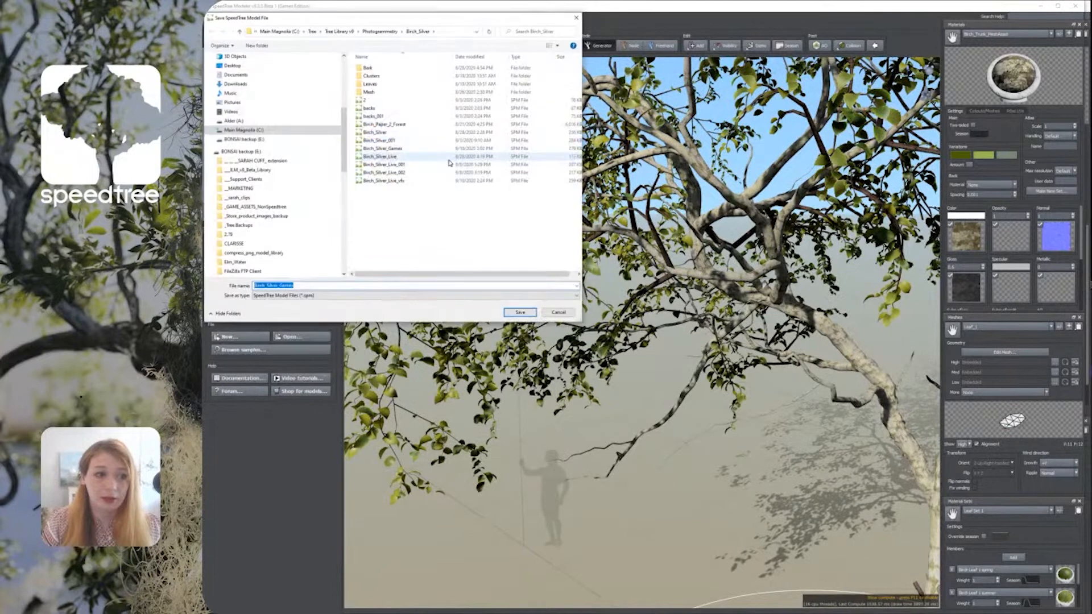
pyautogui.click(311, 285)
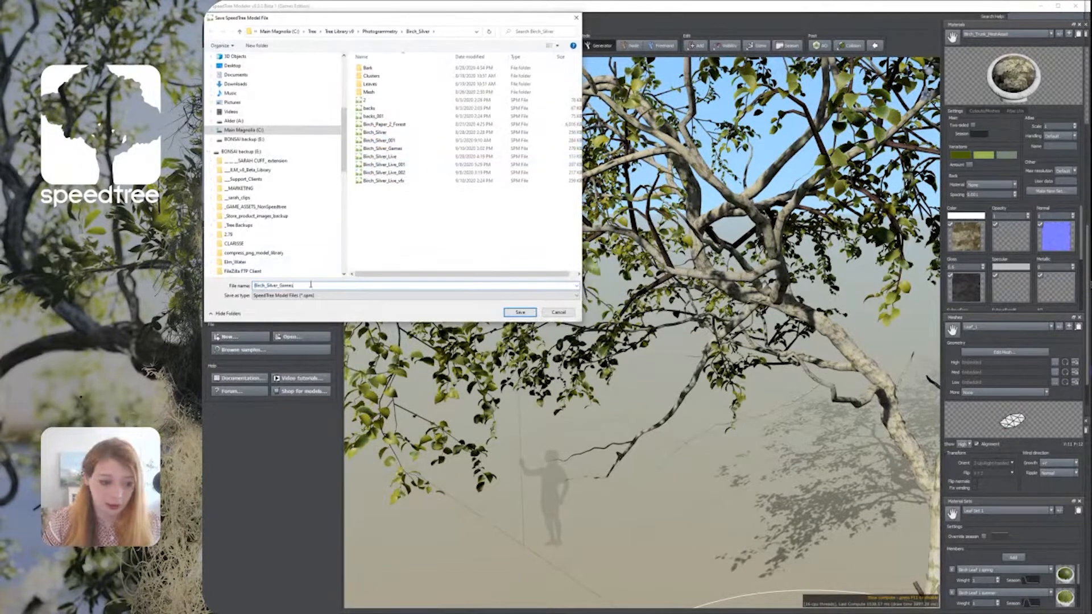
pyautogui.write('_cluster')
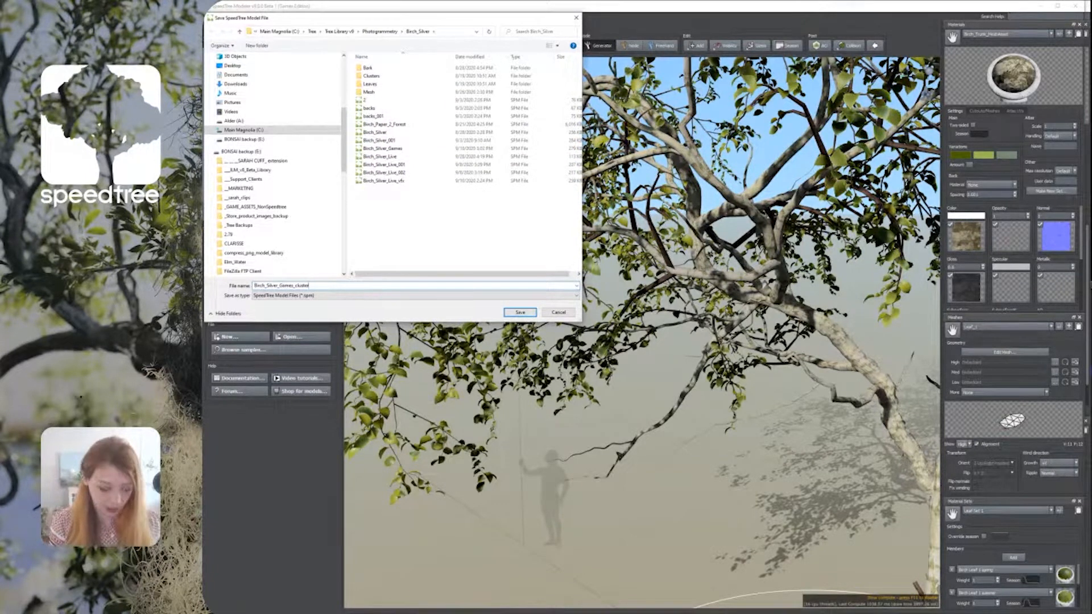
pyautogui.write('_1')
pyautogui.press('Return')
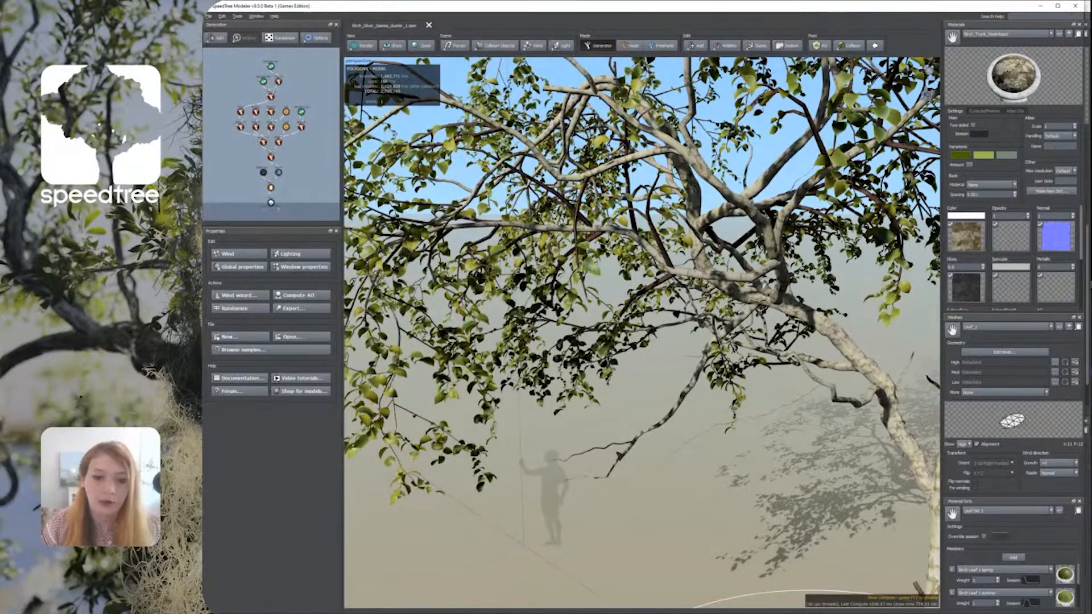
# Step: Select a single leafy twig at the outer edge of the crown and isolate it with its parent branches
pyautogui.scroll(-5, 637, 417)
pyautogui.moveTo(699, 378); pyautogui.dragTo(637, 417)
pyautogui.scroll(10, 637, 416)
pyautogui.scroll(-6, 632, 439)
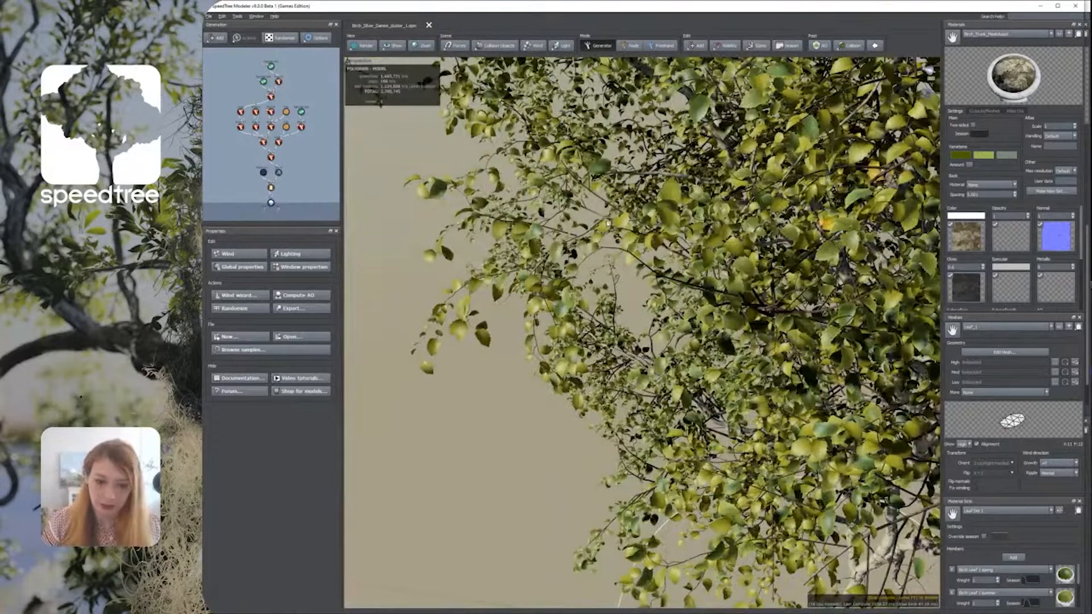
pyautogui.click(610, 222)
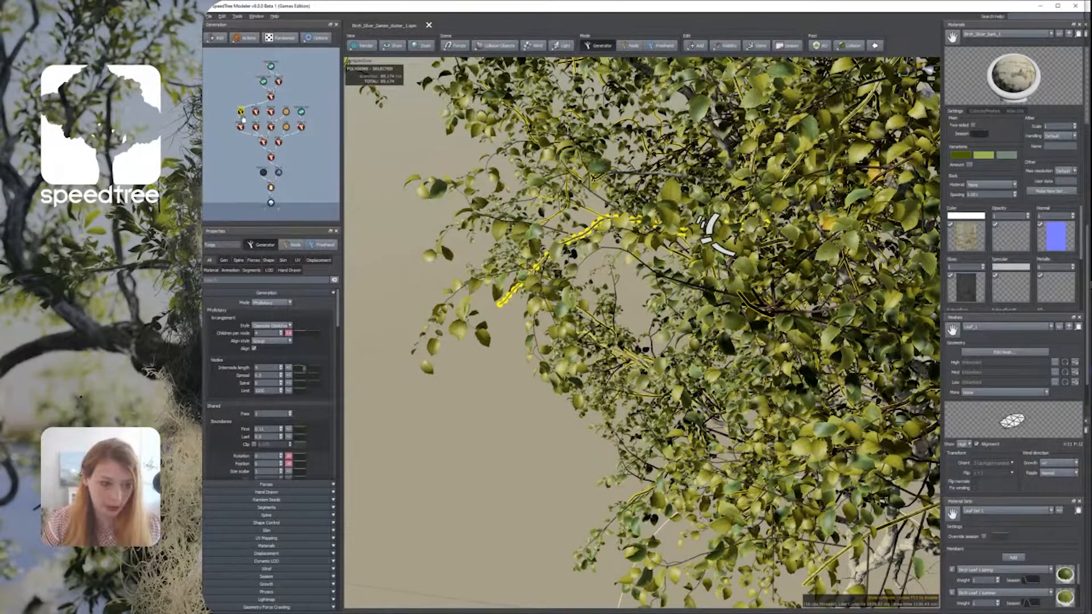
pyautogui.press('f')
pyautogui.moveTo(856, 319); pyautogui.dragTo(804, 357)
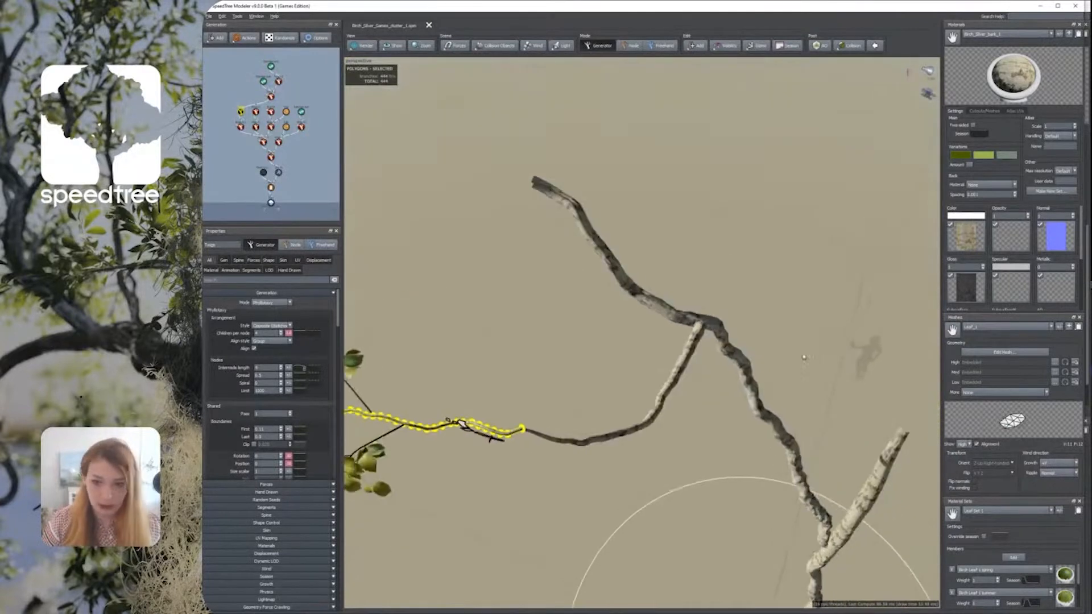
# Step: Switch the viewport to the XY plane, frame the isolated twig from above, and clear the selection
pyautogui.rightClick(719, 384)
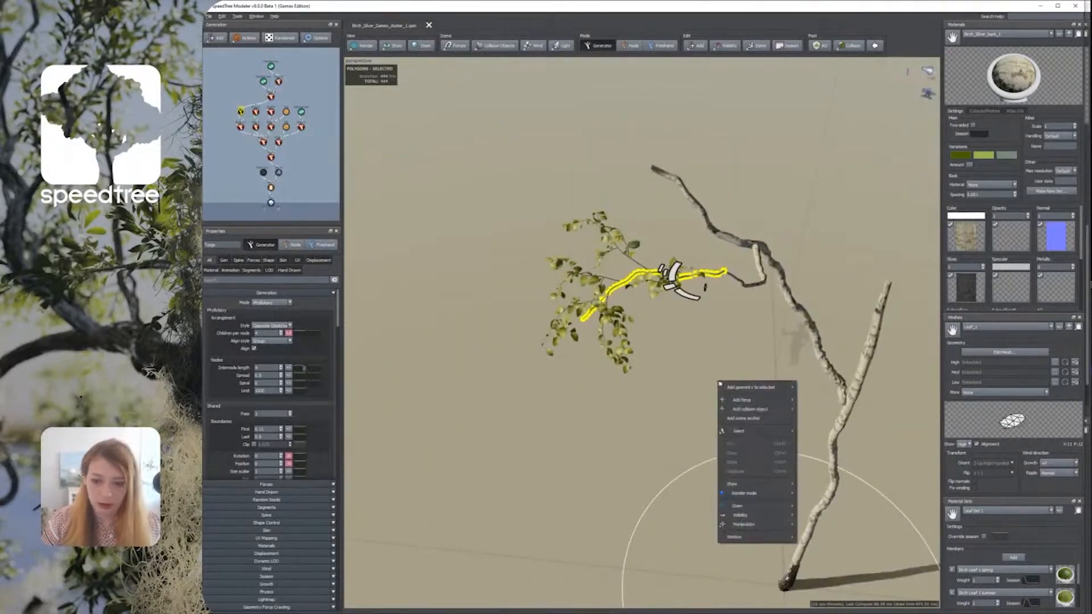
pyautogui.moveTo(737, 537)
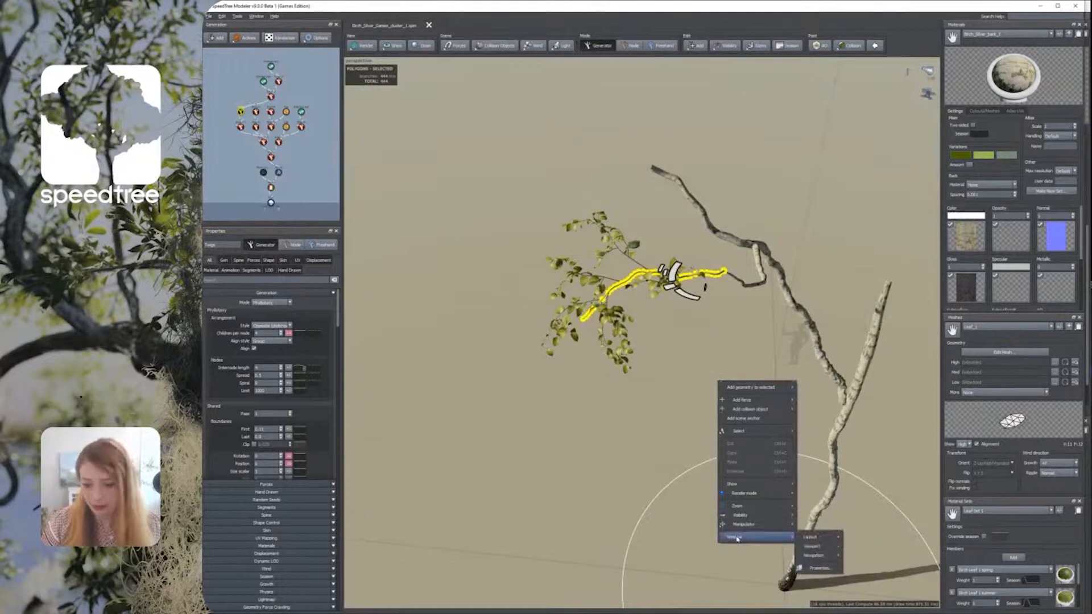
pyautogui.moveTo(814, 546)
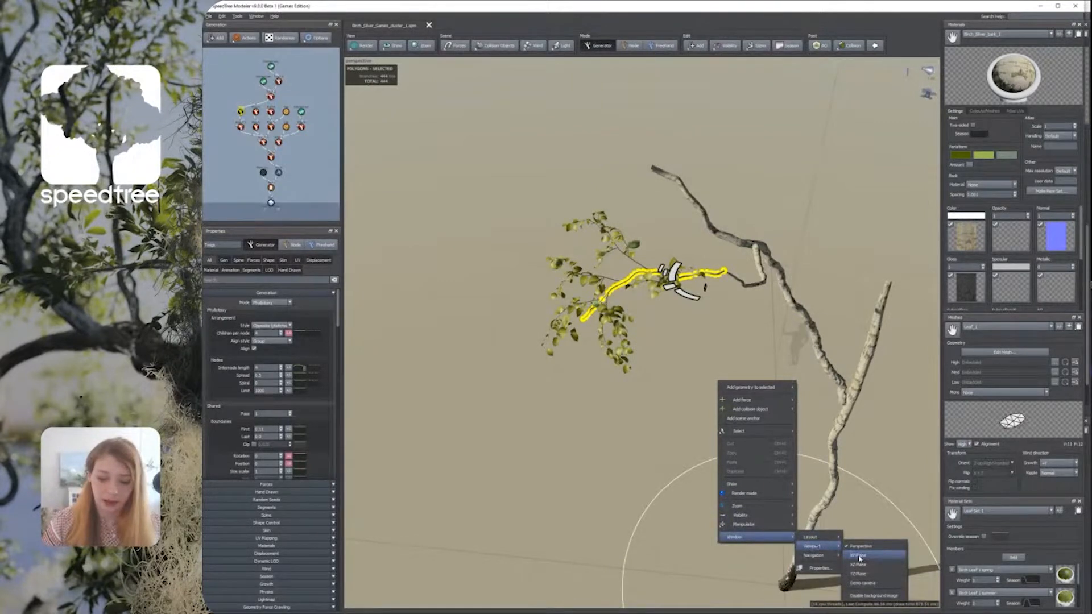
pyautogui.click(859, 558)
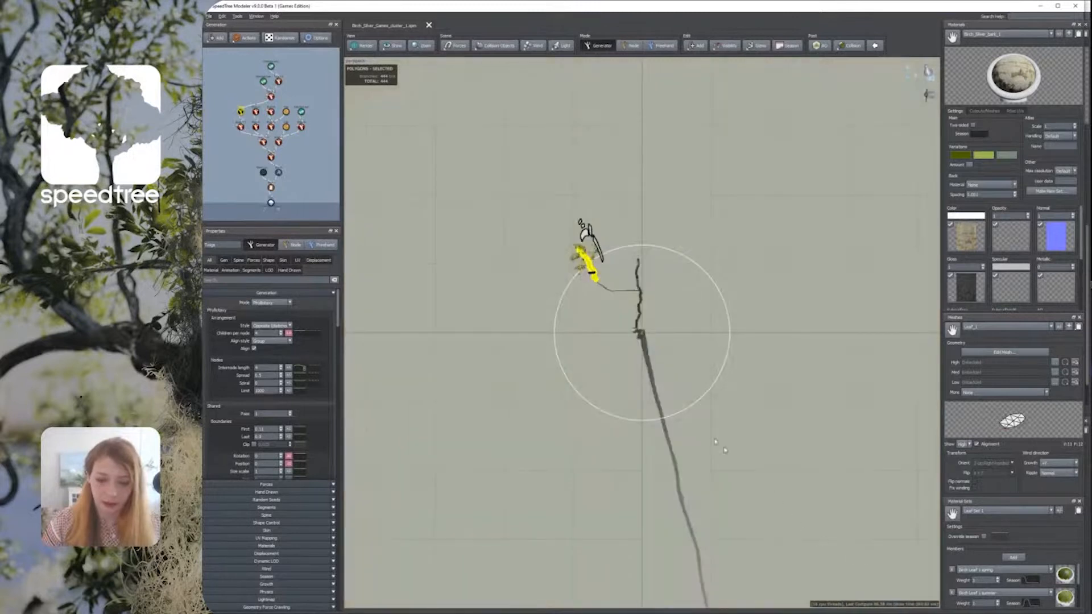
pyautogui.moveTo(650, 353); pyautogui.dragTo(645, 409, button='middle')
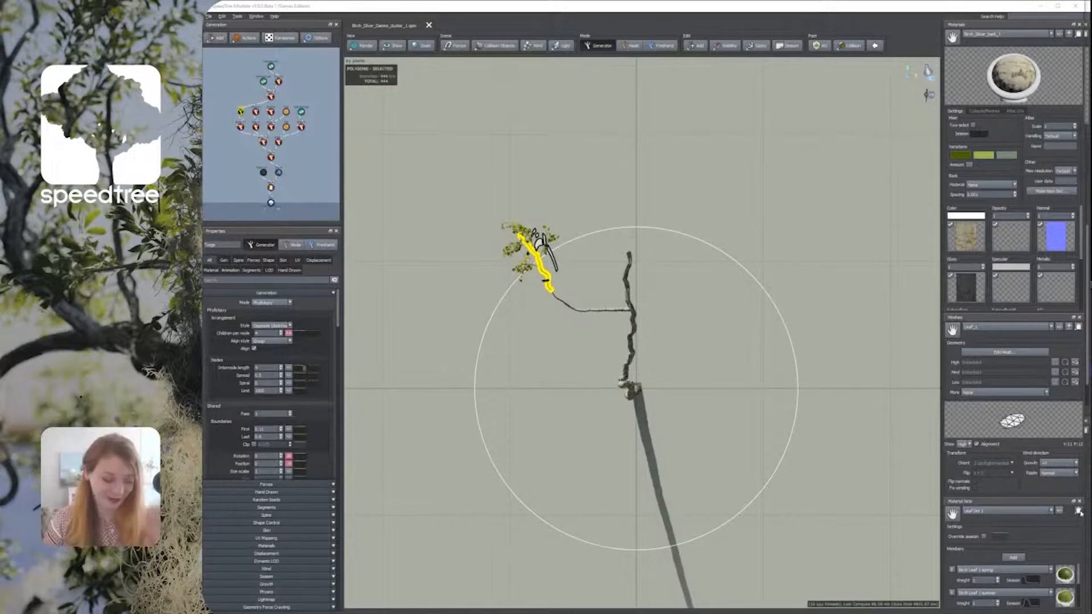
pyautogui.moveTo(596, 292); pyautogui.dragTo(598, 310, button='middle')
pyautogui.scroll(1, 599, 310)
pyautogui.click(603, 327)
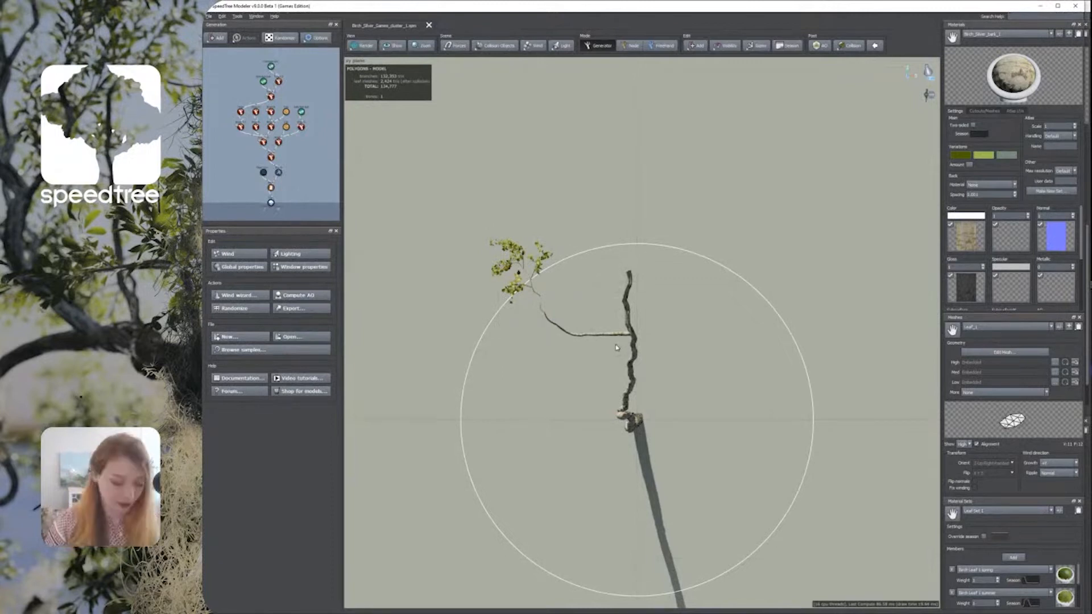
# Step: Change the generation mode of the branch that carries the leafy twig to Absolute
pyautogui.scroll(5, 617, 347)
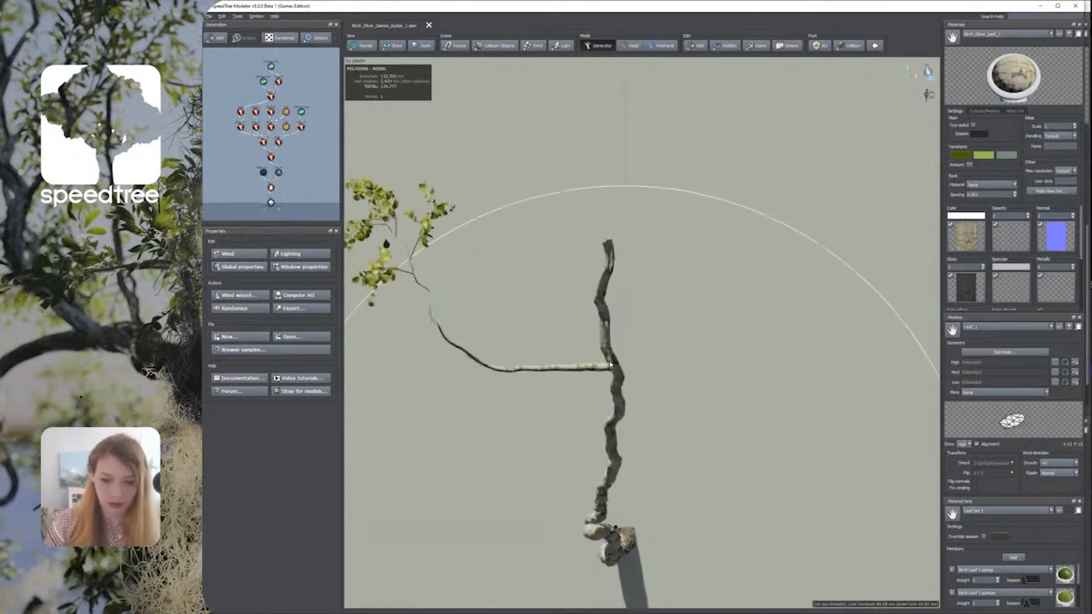
pyautogui.click(577, 371)
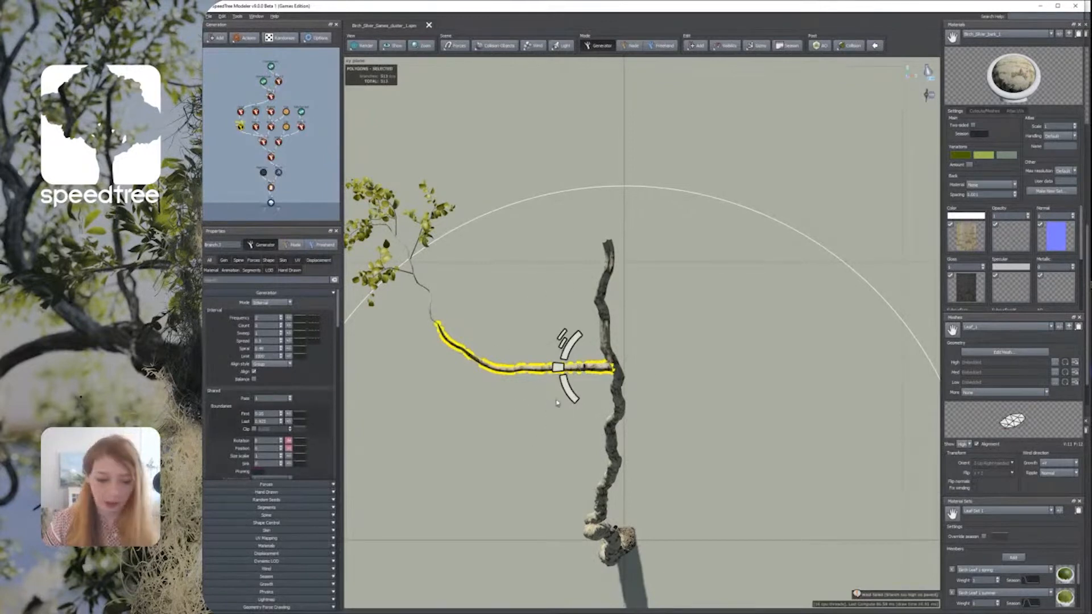
pyautogui.moveTo(553, 408); pyautogui.dragTo(571, 425, button='middle')
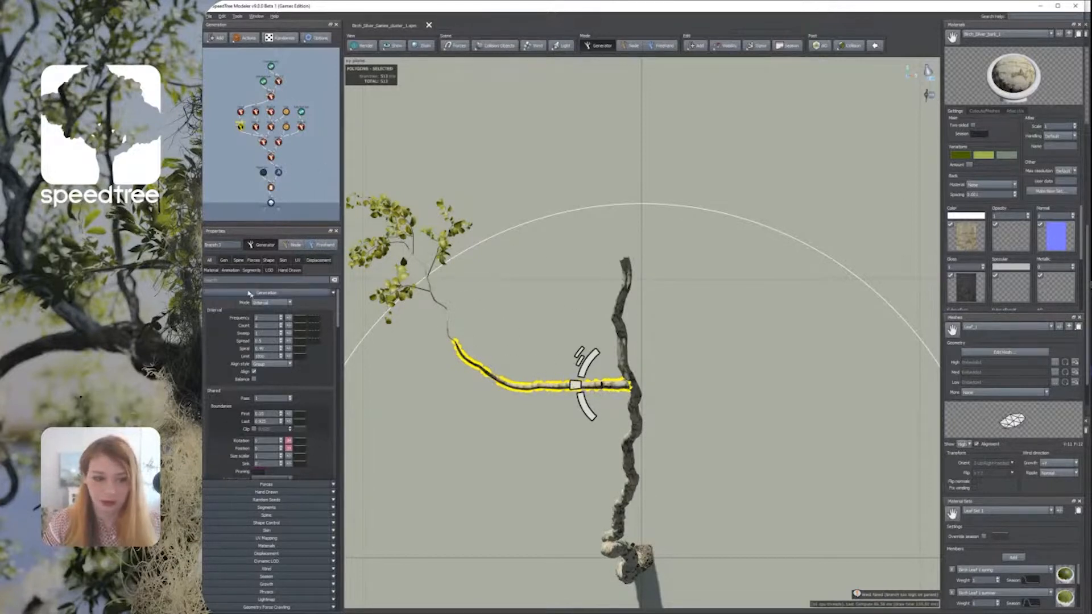
pyautogui.click(231, 262)
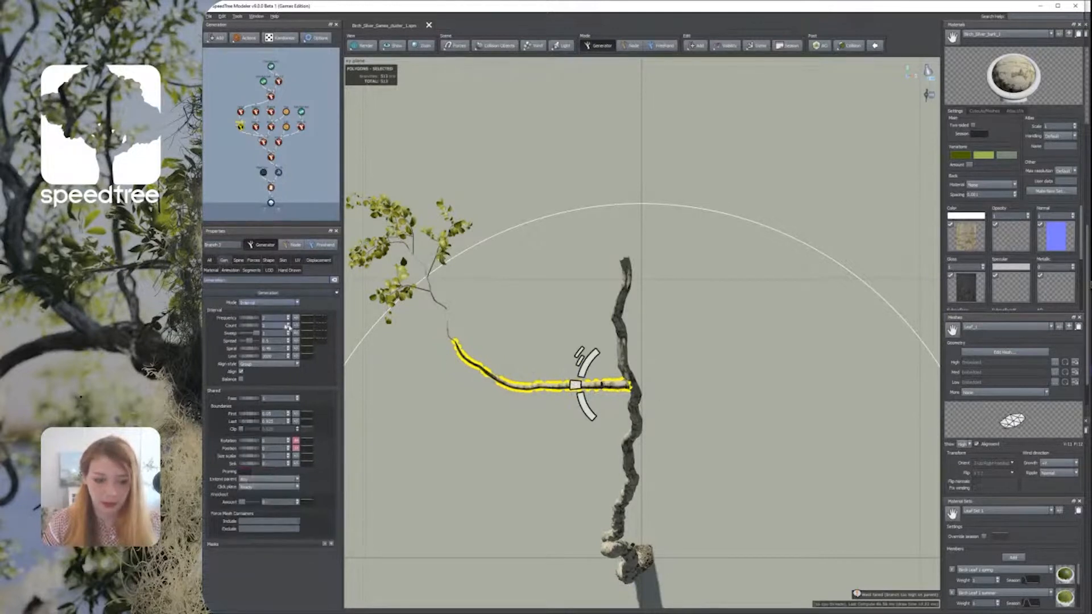
pyautogui.click(255, 303)
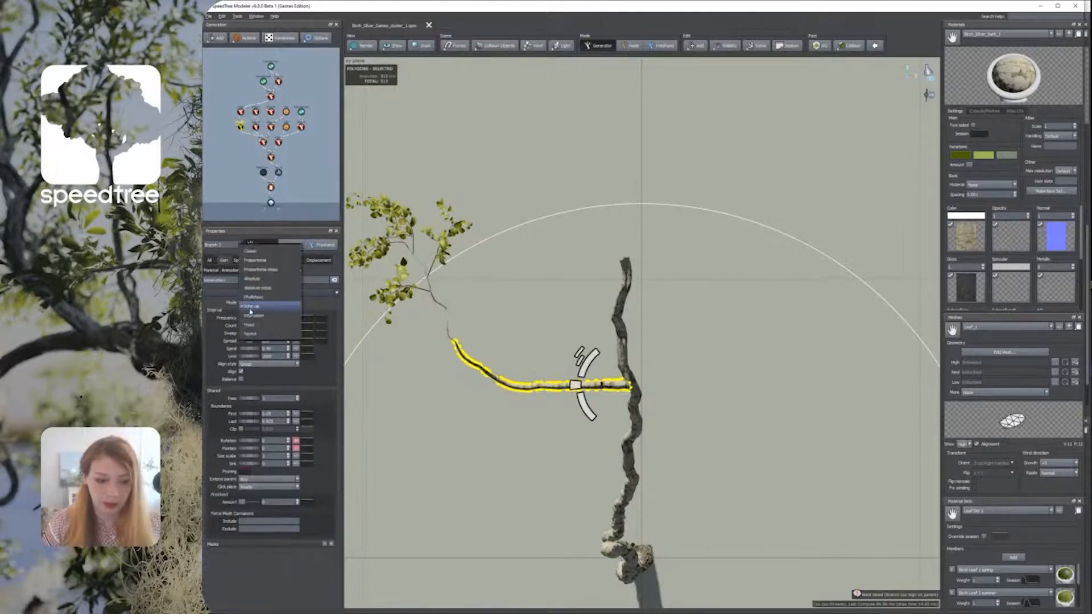
pyautogui.click(252, 280)
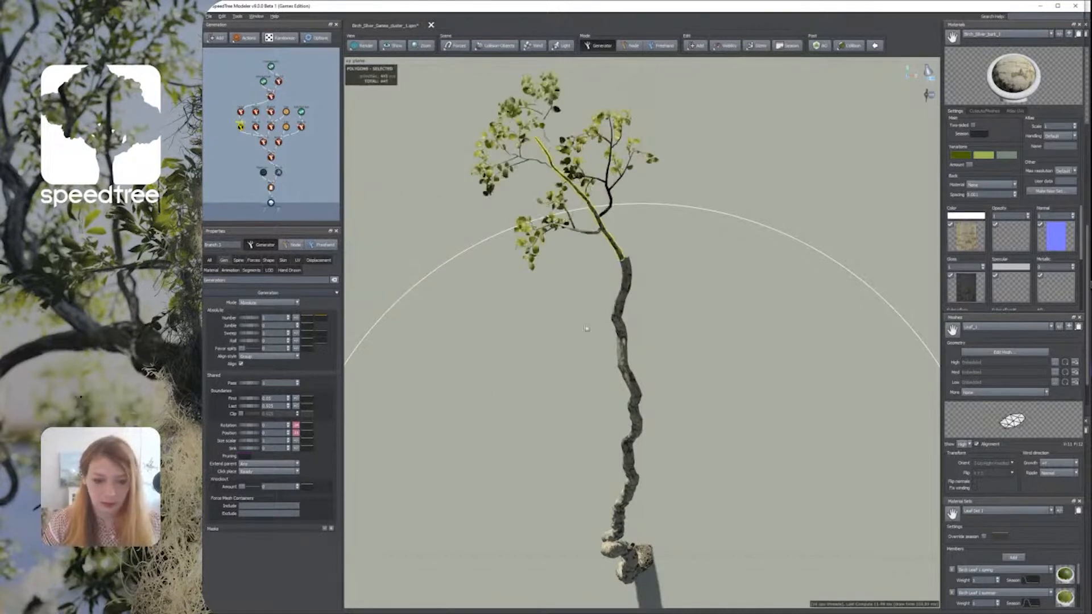
# Step: Switch the viewport back to the perspective view and frame the twig together with its supporting branch and trunk
pyautogui.click(624, 324)
pyautogui.click(641, 309)
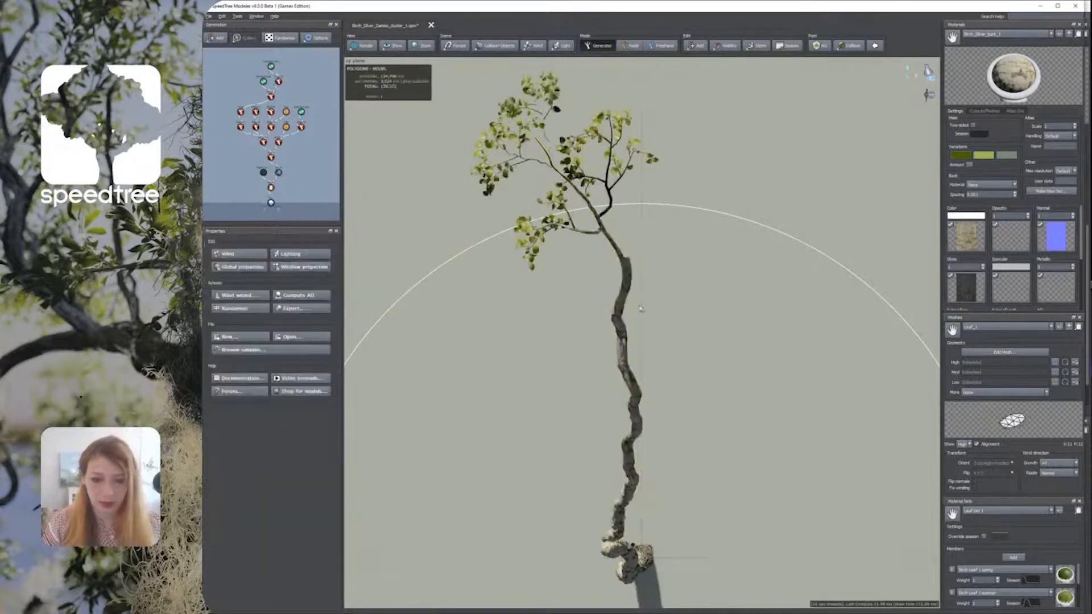
pyautogui.click(628, 269)
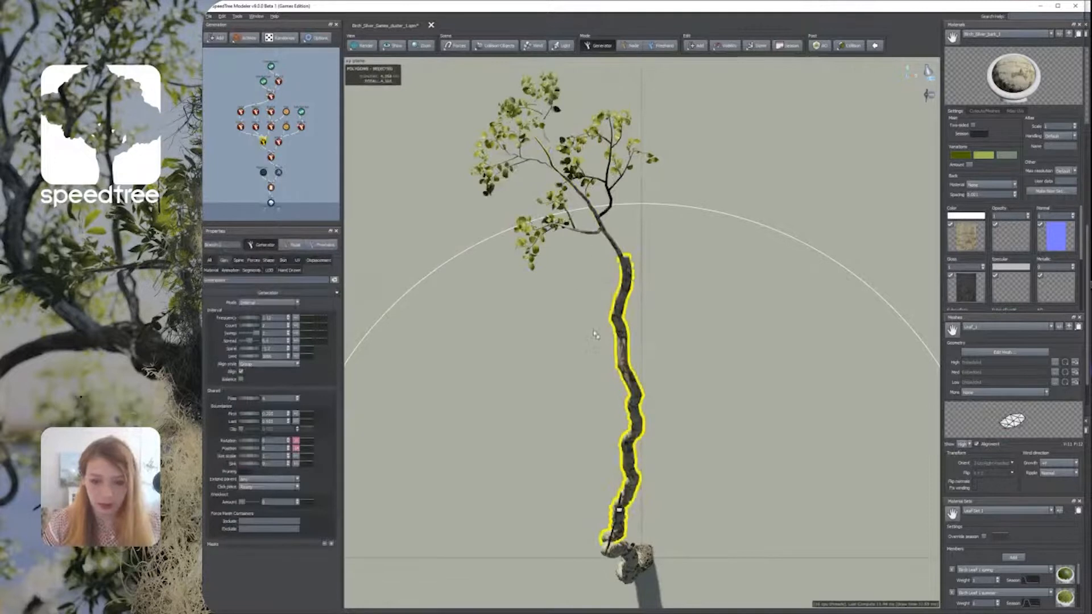
pyautogui.click(715, 351)
pyautogui.rightClick(638, 303)
pyautogui.click(556, 310)
pyautogui.rightClick(557, 310)
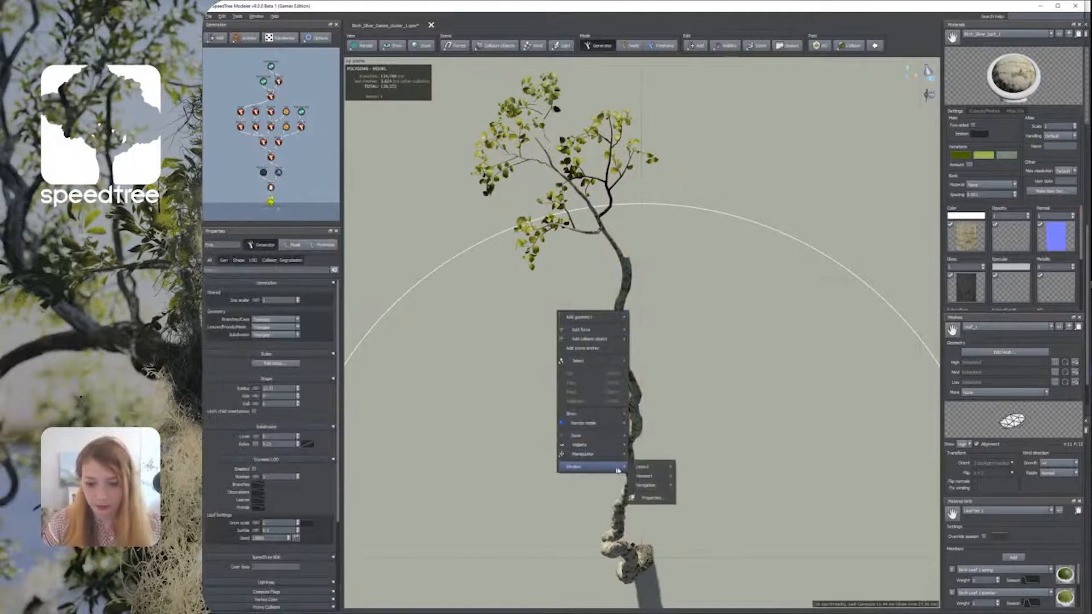
pyautogui.click(673, 472)
pyautogui.moveTo(673, 472); pyautogui.dragTo(512, 281)
pyautogui.scroll(5, 512, 282)
pyautogui.moveTo(544, 326); pyautogui.dragTo(648, 325)
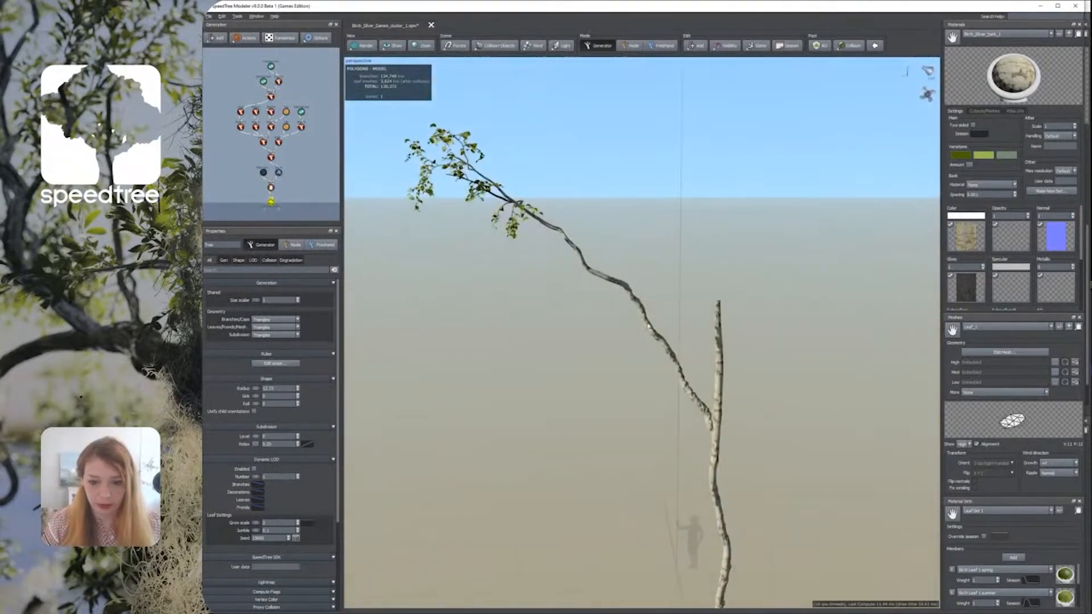
# Step: Reshape the supporting branch so it extends almost horizontally from the trunk
pyautogui.click(648, 326)
pyautogui.moveTo(670, 410); pyautogui.dragTo(642, 447)
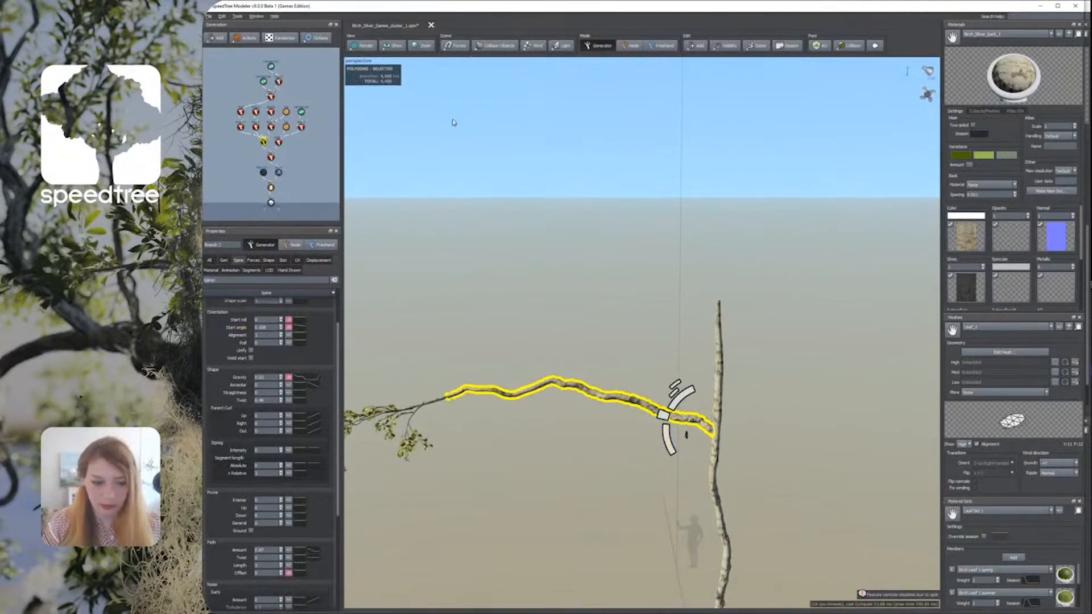
# Step: Add a planar force to the scene
pyautogui.click(458, 45)
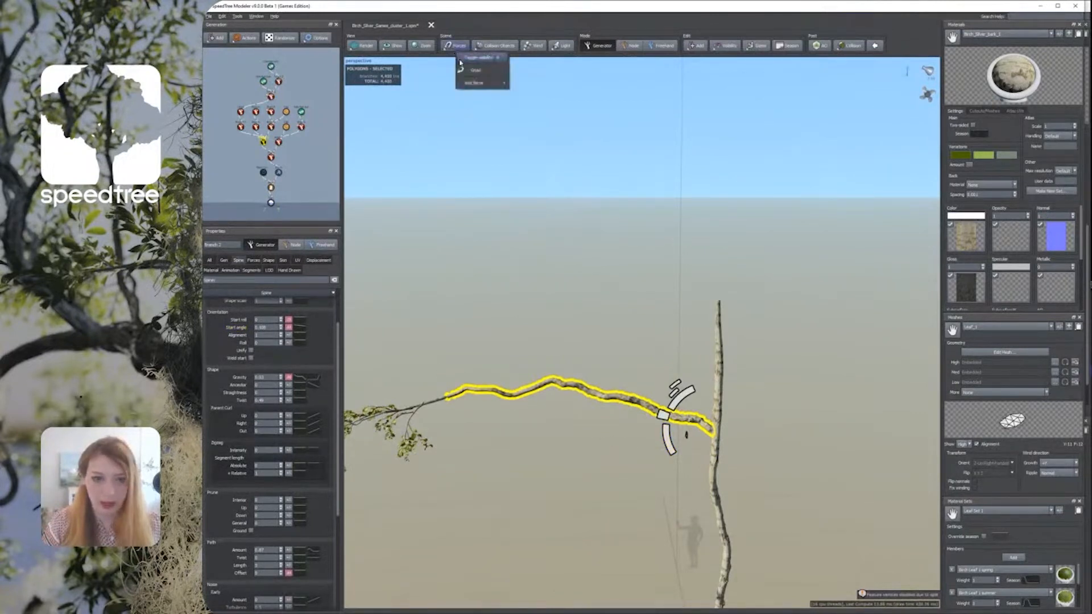
pyautogui.click(458, 48)
pyautogui.click(460, 49)
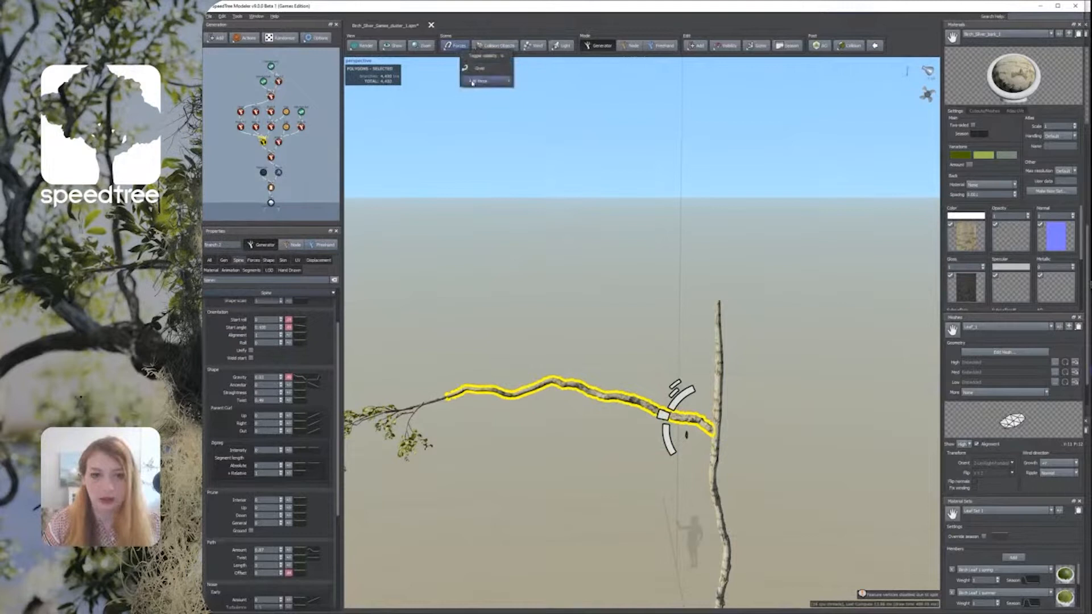
pyautogui.moveTo(483, 81)
pyautogui.click(534, 121)
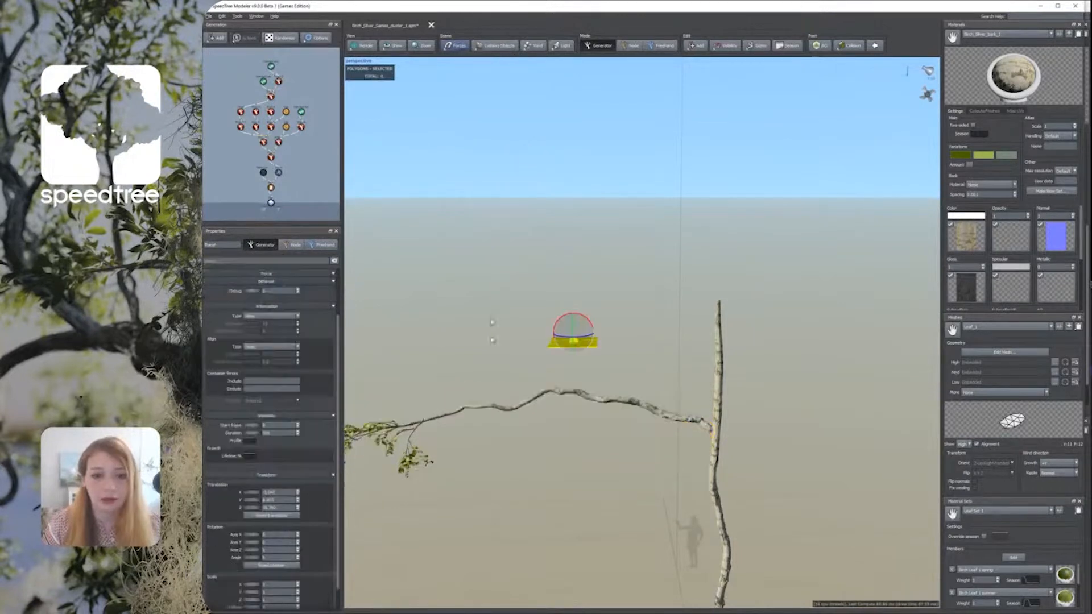
# Step: Select the generator of the twig's main stem and check the twig's shape and the planar force from several sides
pyautogui.moveTo(359, 490); pyautogui.dragTo(405, 486)
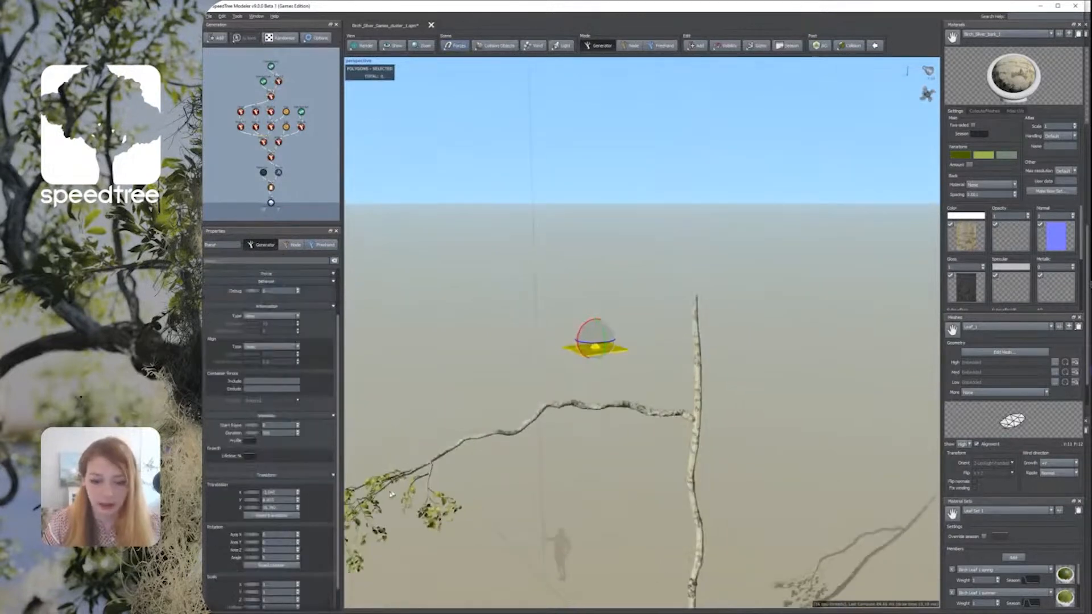
pyautogui.moveTo(505, 487); pyautogui.dragTo(547, 468, button='middle')
pyautogui.moveTo(547, 468); pyautogui.dragTo(538, 454)
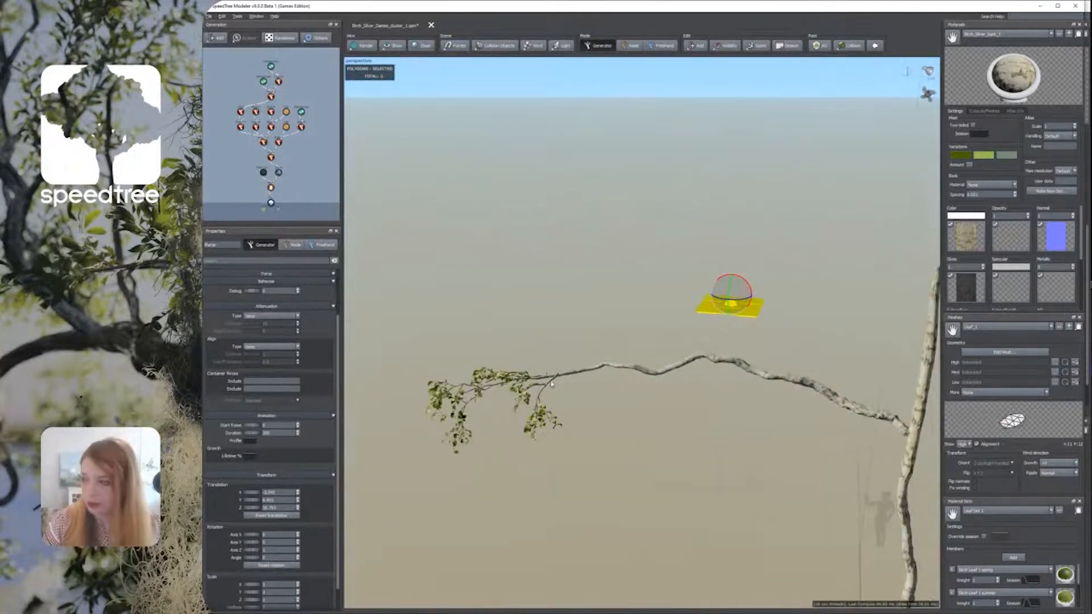
pyautogui.moveTo(532, 393); pyautogui.dragTo(608, 394)
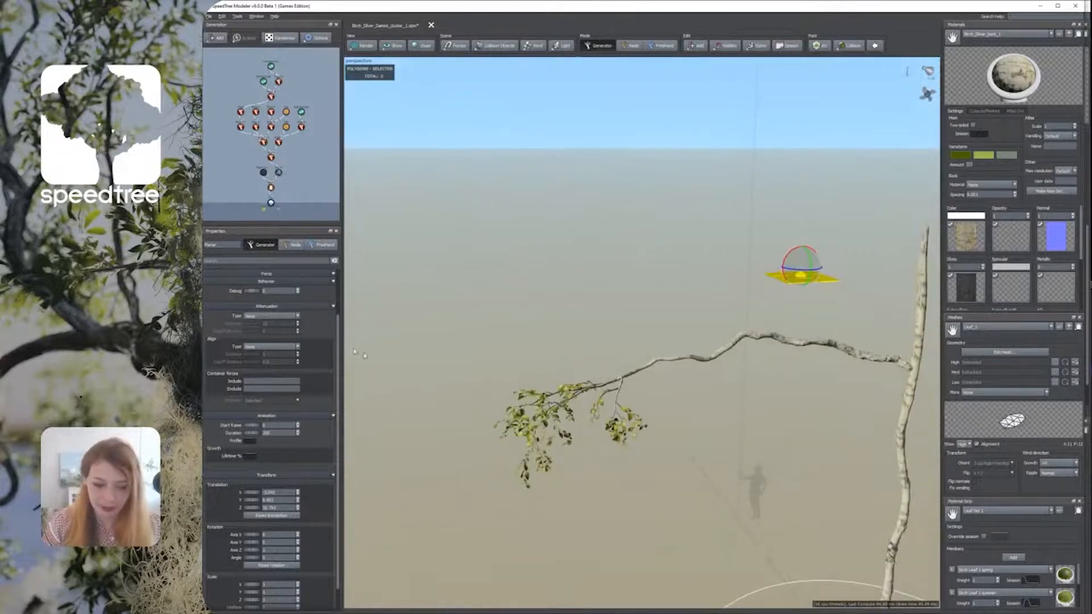
pyautogui.click(242, 128)
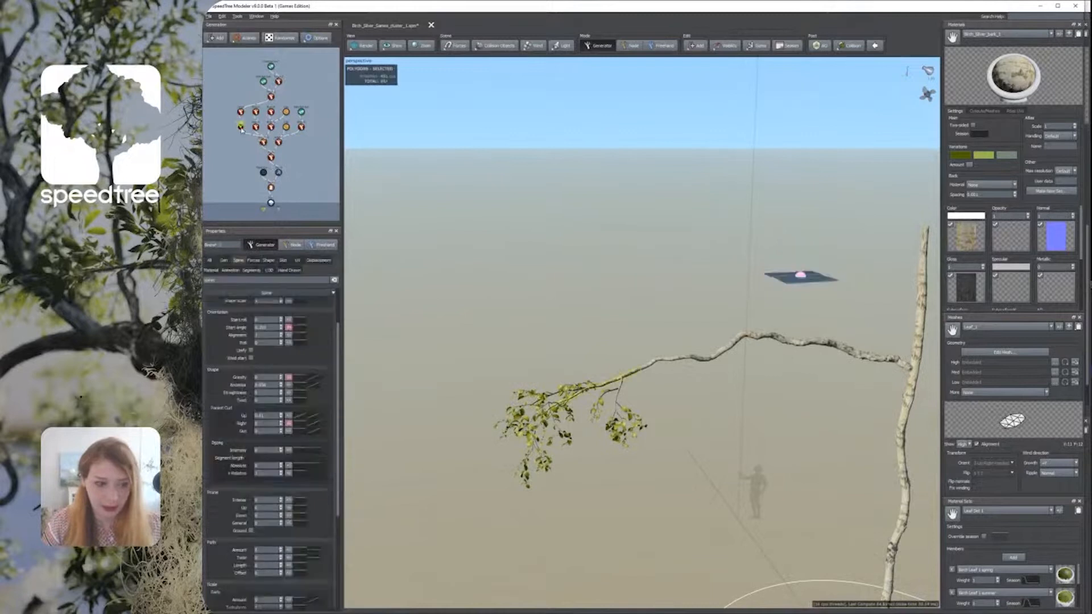
pyautogui.click(620, 392)
pyautogui.moveTo(521, 419); pyautogui.dragTo(428, 405)
pyautogui.moveTo(780, 412); pyautogui.dragTo(687, 434)
# Step: Return the viewport to the XY plane and frame the whole leafy twig close up with nothing selected
pyautogui.rightClick(635, 400)
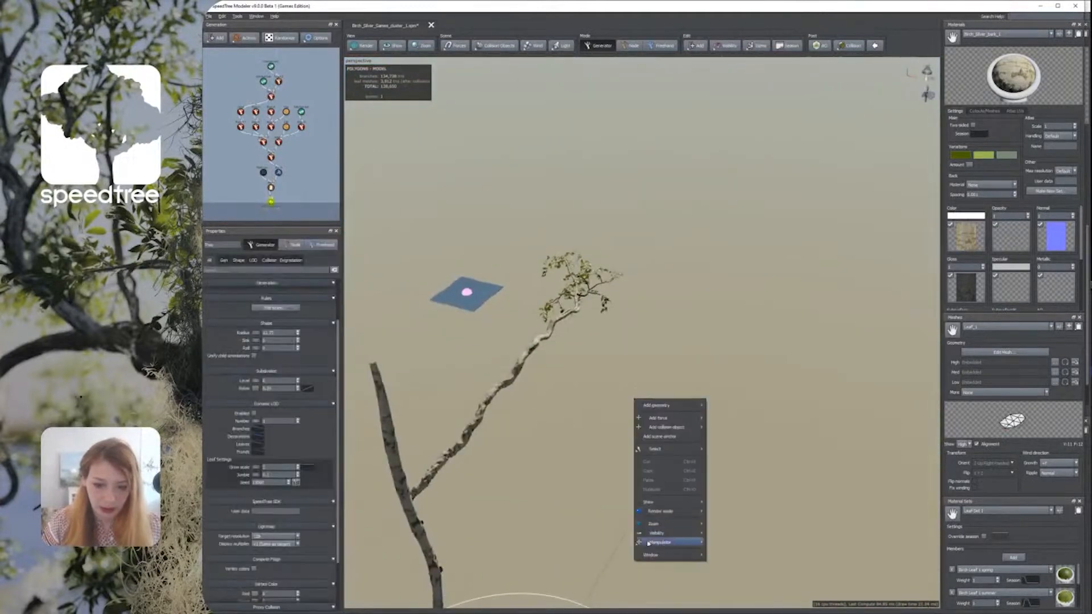
pyautogui.moveTo(652, 554)
pyautogui.moveTo(733, 564)
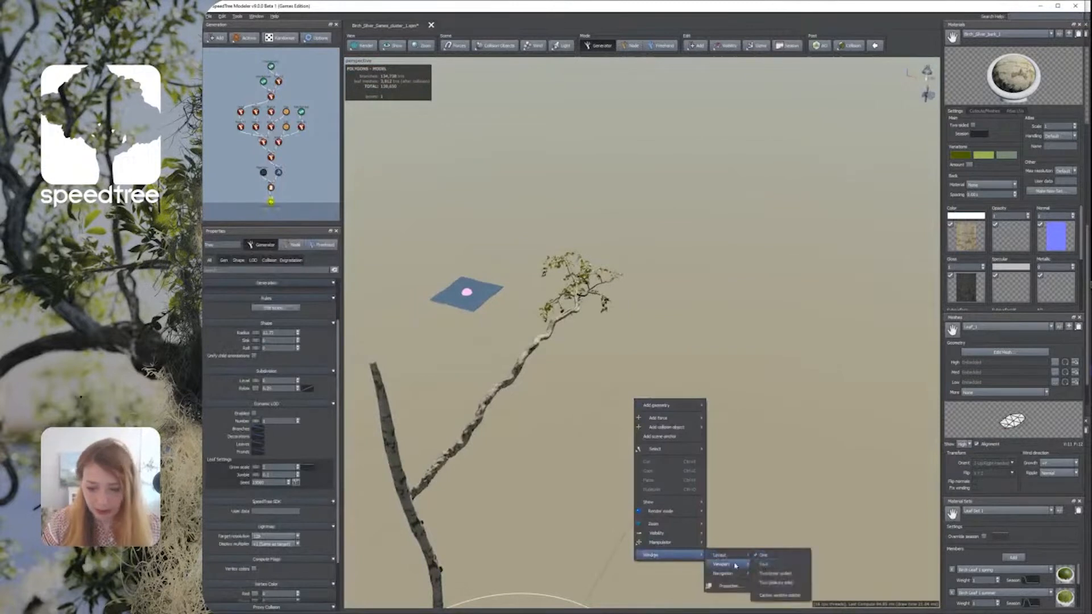
pyautogui.click(766, 568)
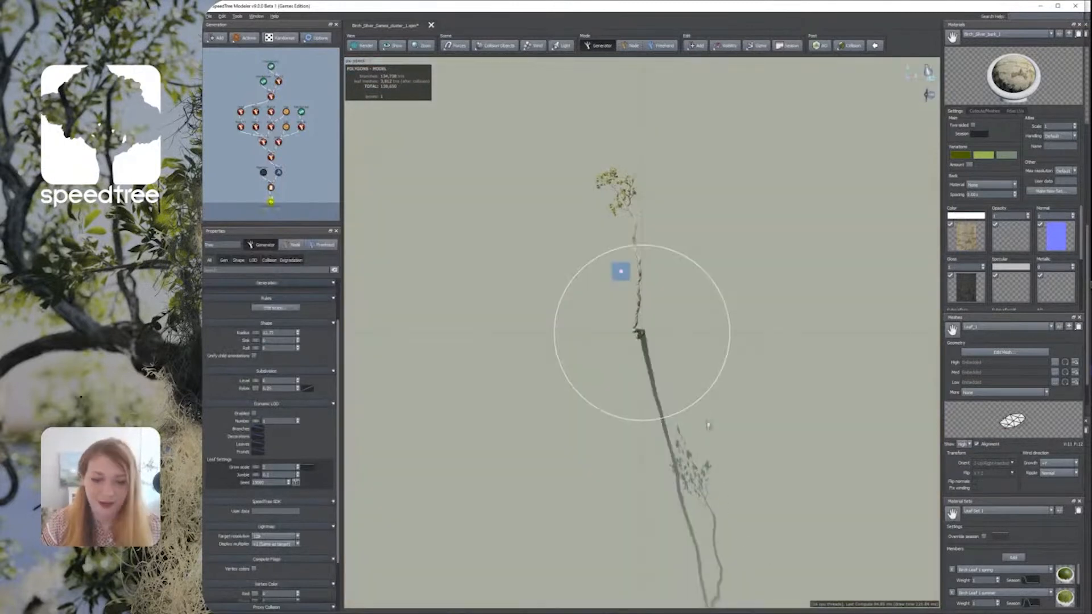
pyautogui.scroll(5, 683, 516)
pyautogui.scroll(6, 683, 515)
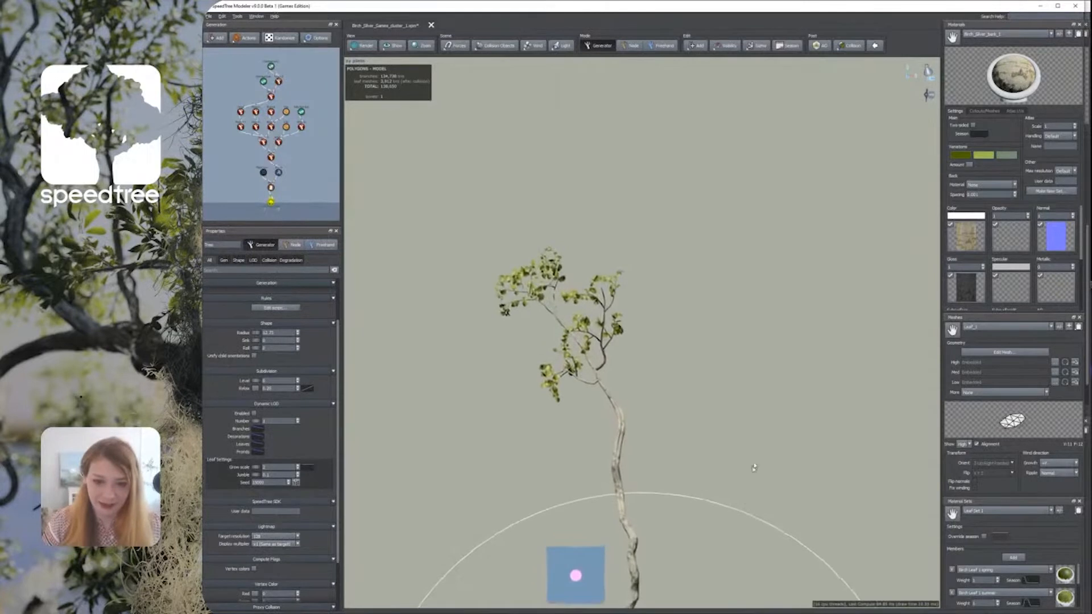
pyautogui.moveTo(714, 444); pyautogui.dragTo(765, 439, button='middle')
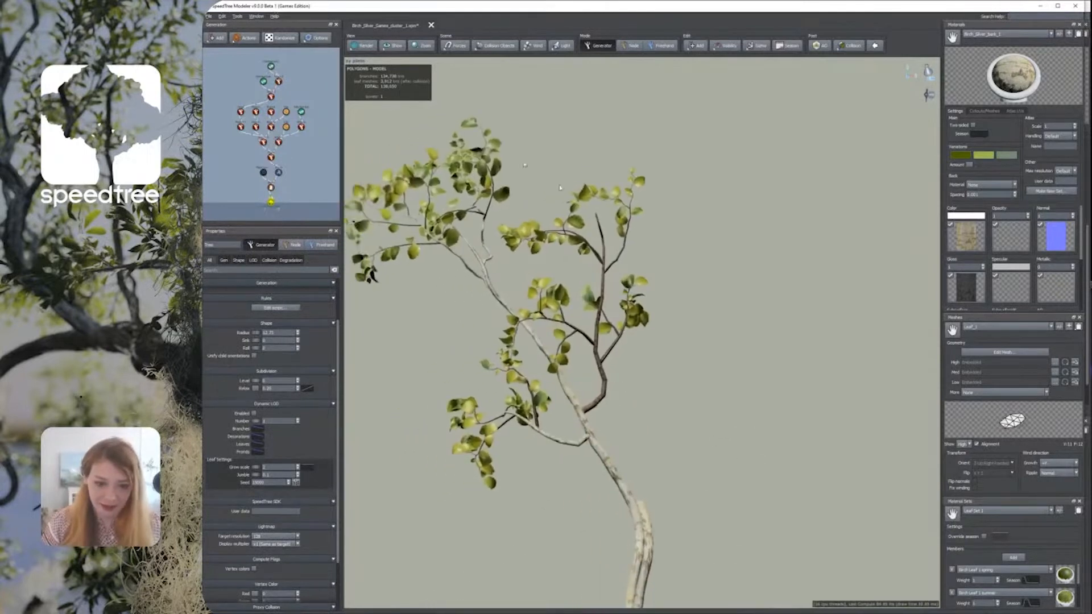
pyautogui.moveTo(687, 425); pyautogui.dragTo(718, 417, button='middle')
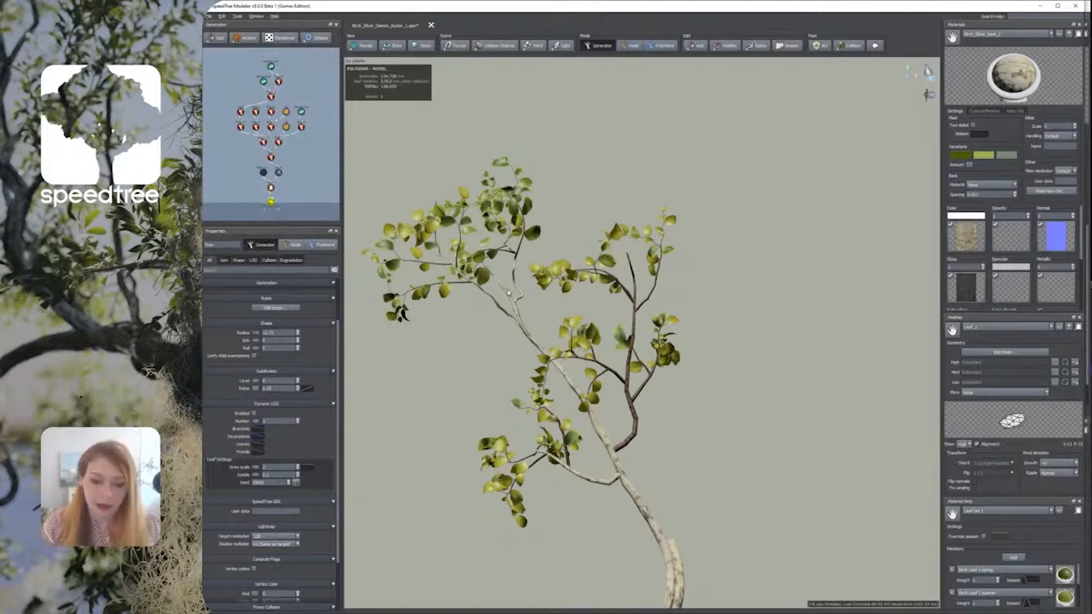
pyautogui.moveTo(589, 371); pyautogui.dragTo(612, 369, button='middle')
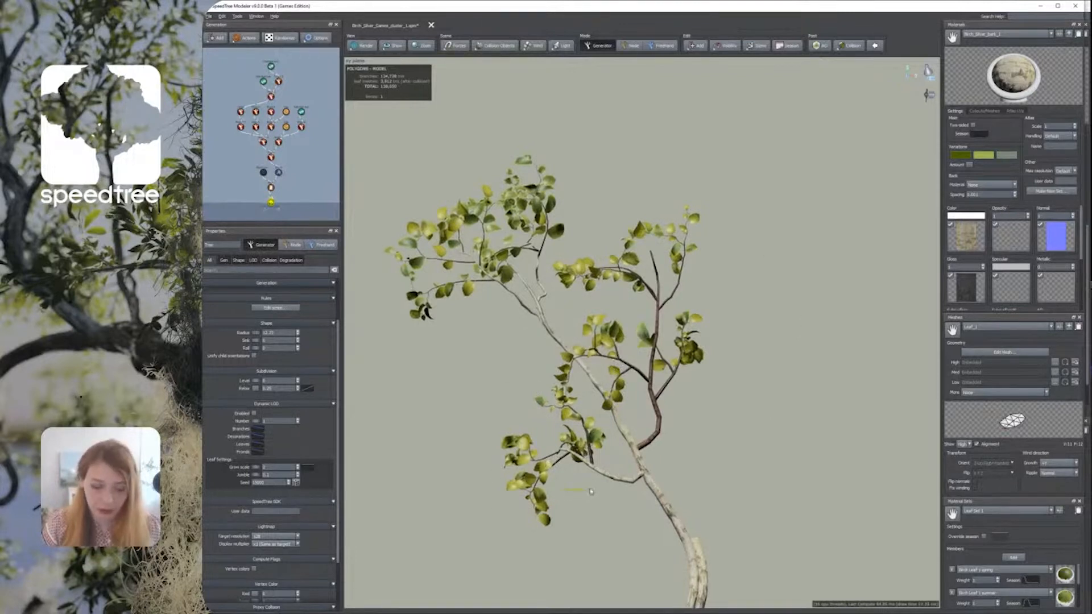
pyautogui.click(603, 467)
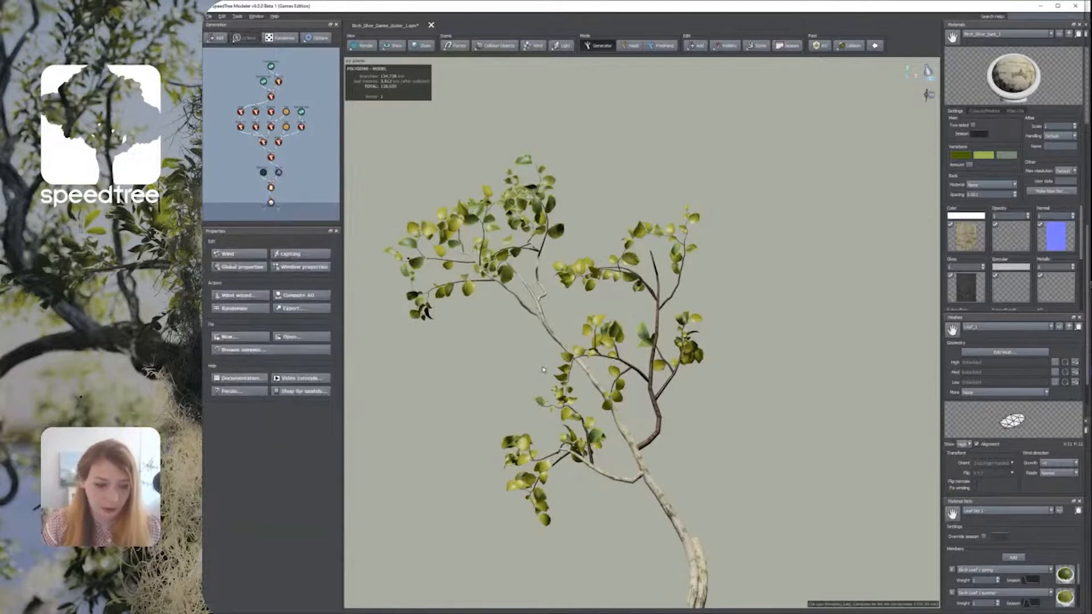
pyautogui.moveTo(639, 286); pyautogui.dragTo(678, 314, button='middle')
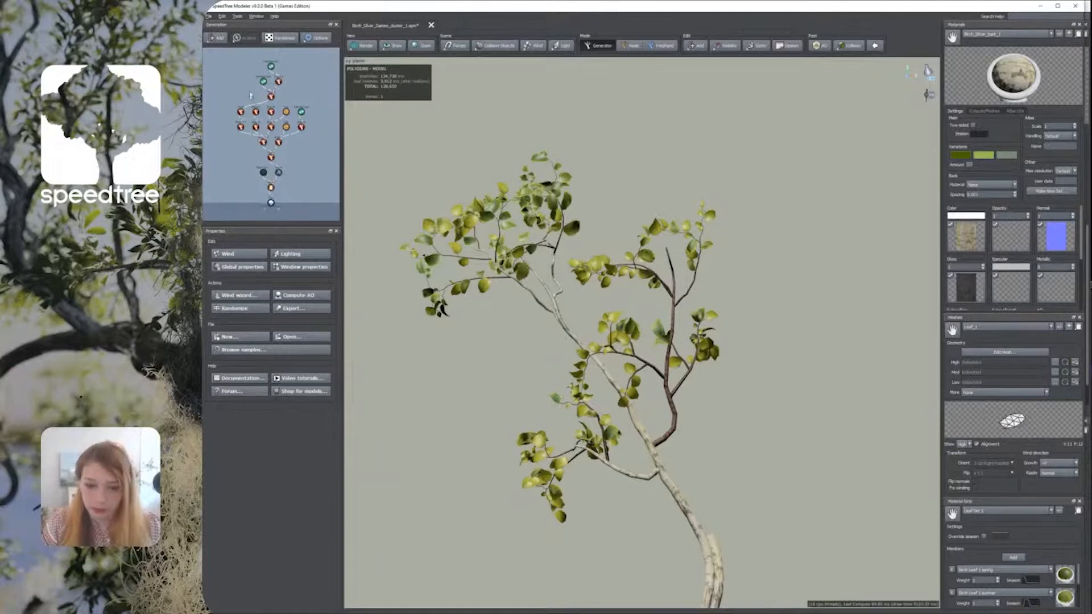
# Step: Hide the twig's leaf generators, leaving only its bare branches on display
pyautogui.click(263, 82)
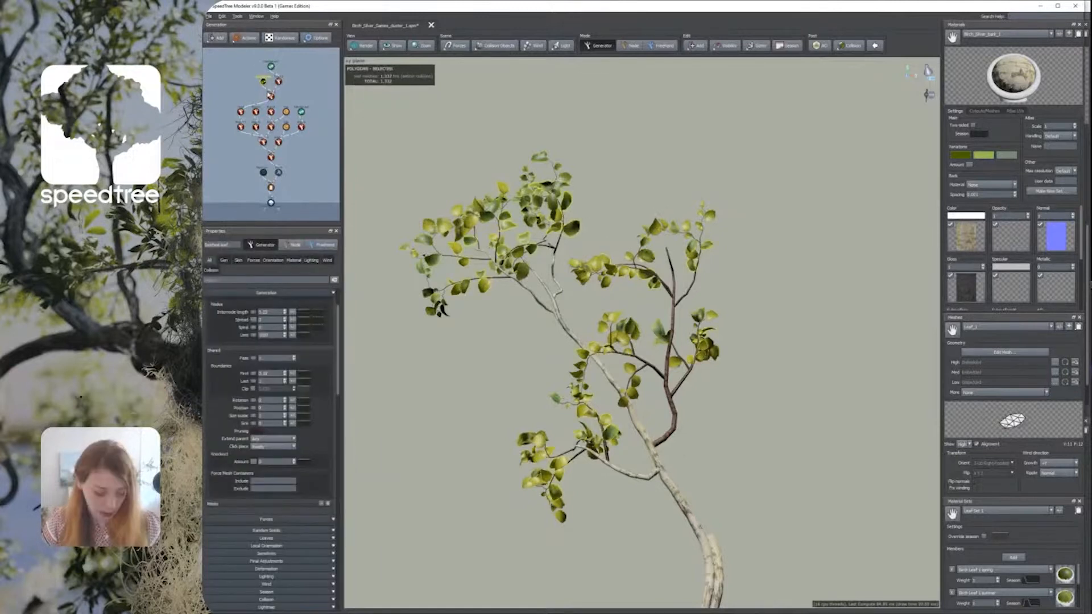
pyautogui.click(271, 95)
pyautogui.click(270, 66)
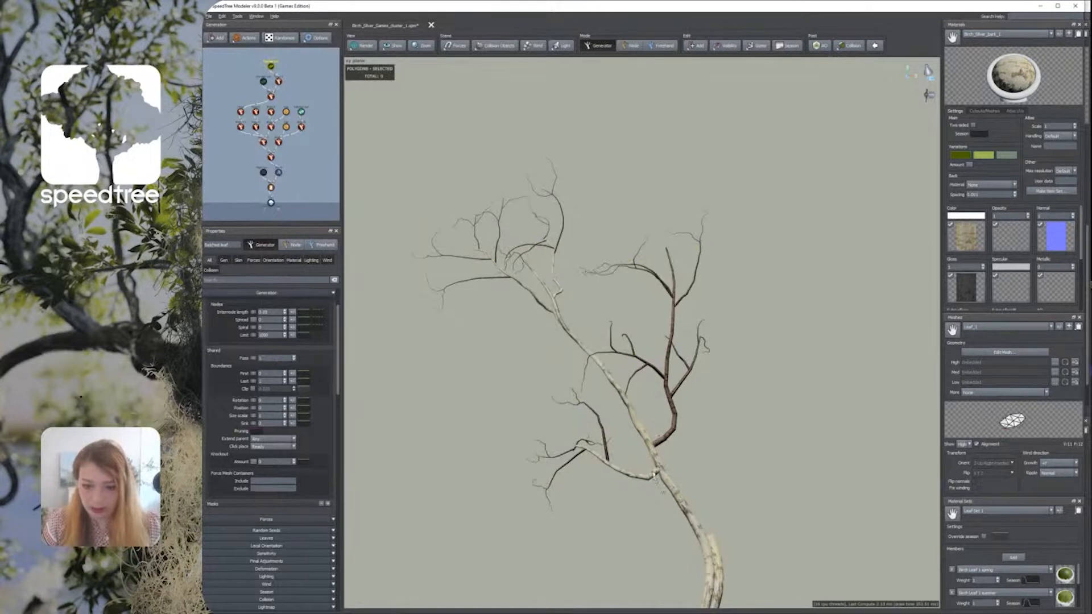
# Step: Bend the upper half of the twig's main stem upright in Freehand mode
pyautogui.click(643, 442)
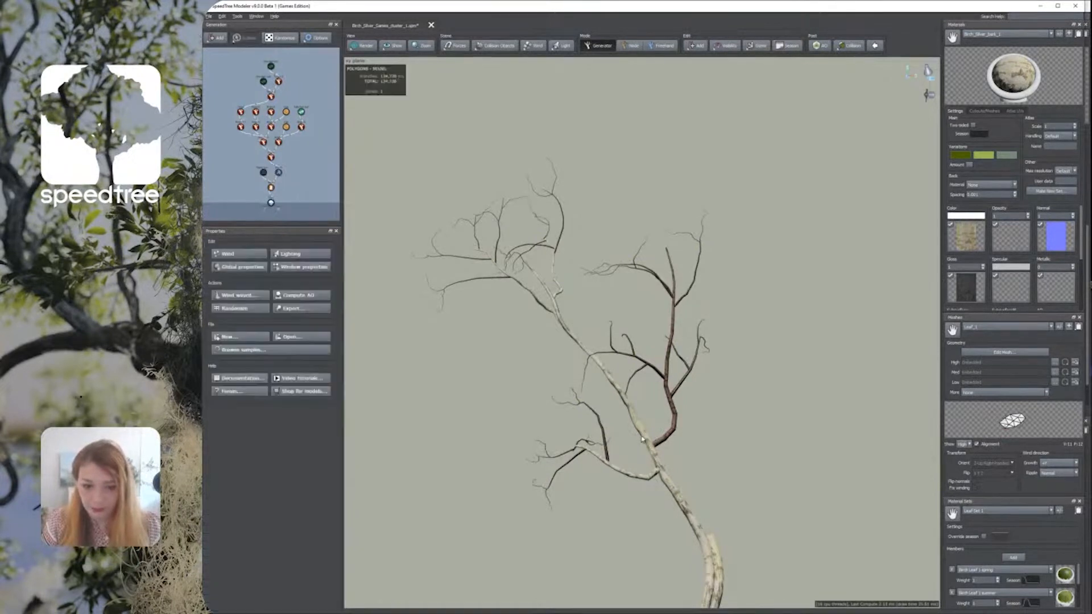
pyautogui.click(643, 436)
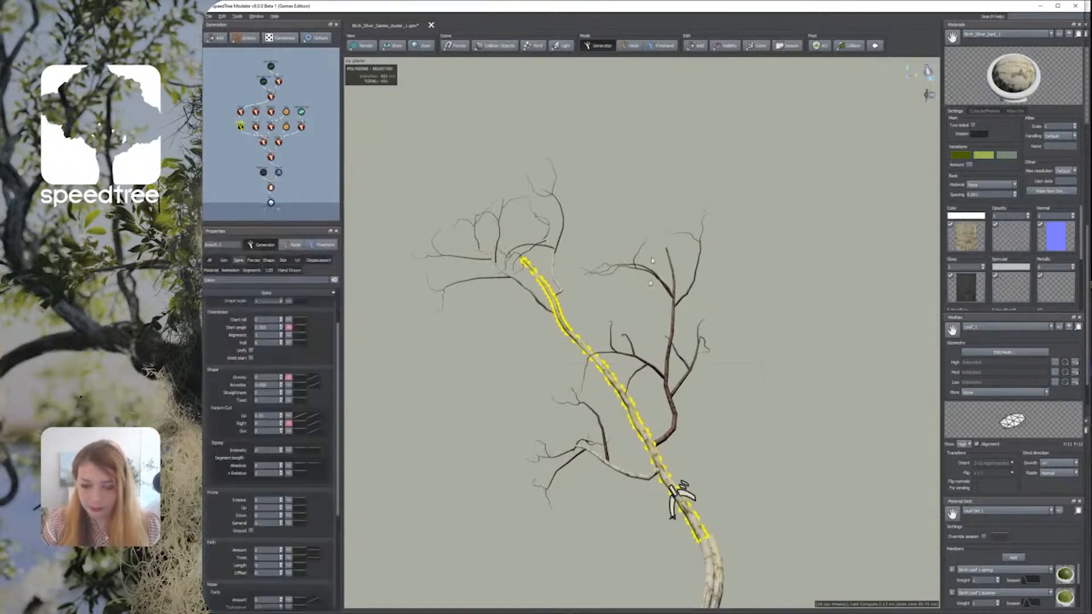
pyautogui.click(663, 46)
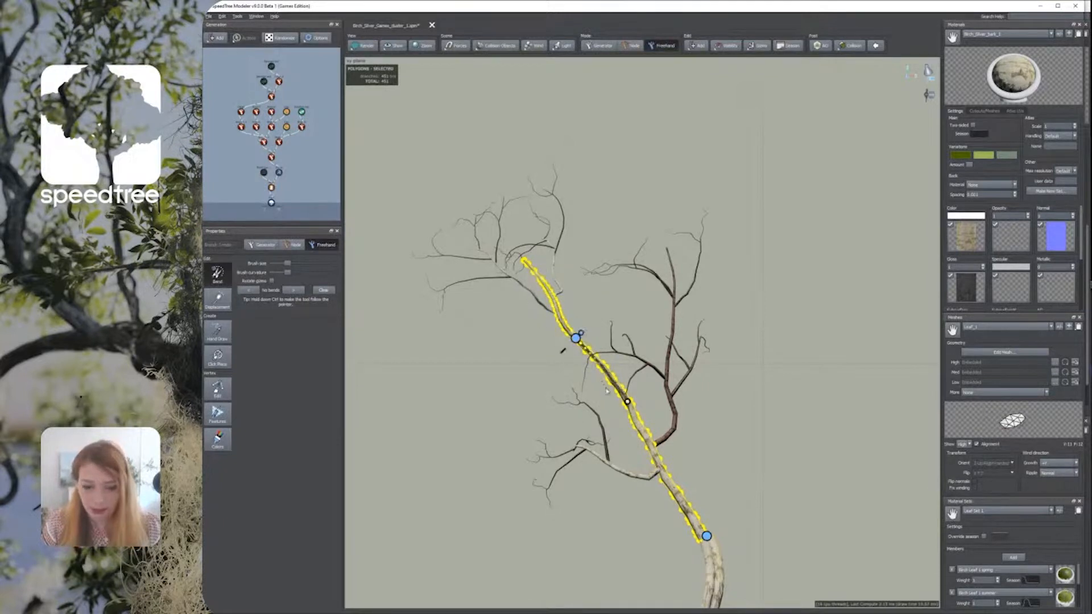
pyautogui.moveTo(591, 355); pyautogui.dragTo(617, 236)
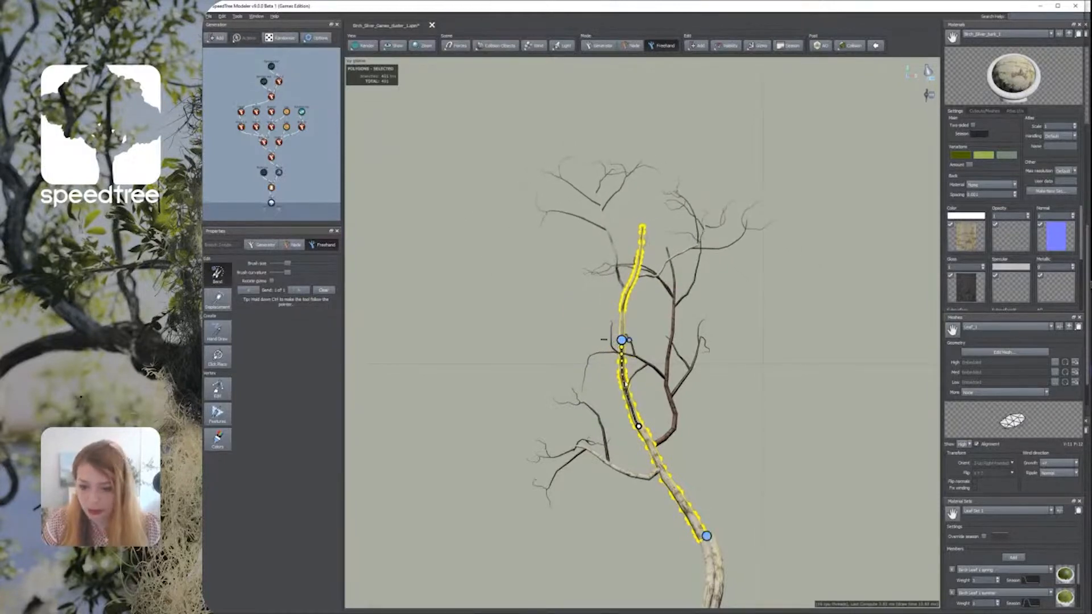
# Step: Reshape the upper part of the twig's main stem with several bends so its tip leans to the left
pyautogui.moveTo(637, 284); pyautogui.dragTo(585, 150)
pyautogui.rightClick(588, 317)
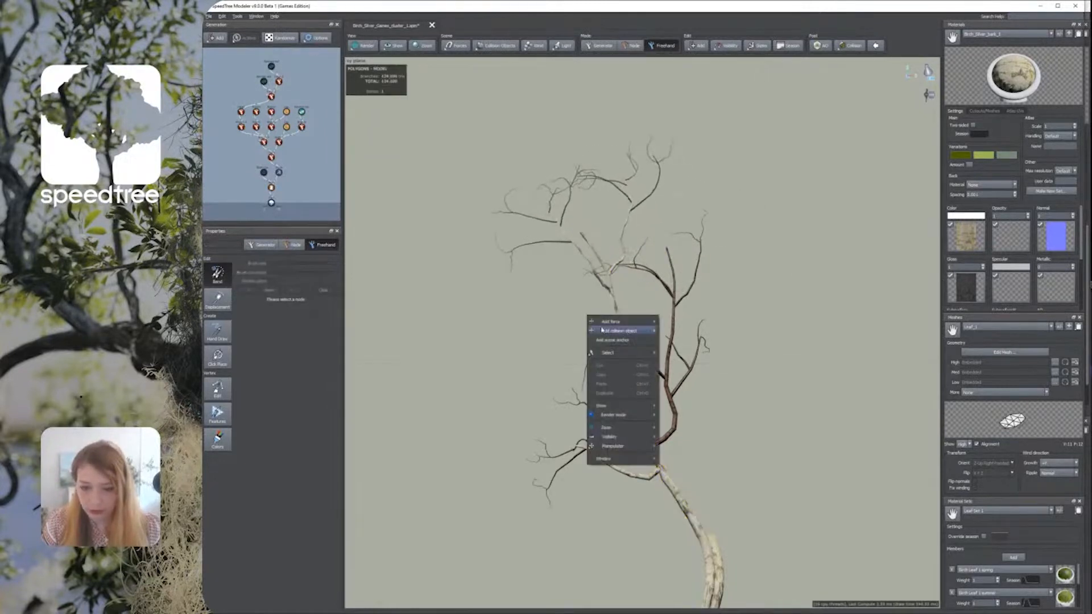
pyautogui.click(553, 316)
pyautogui.click(620, 325)
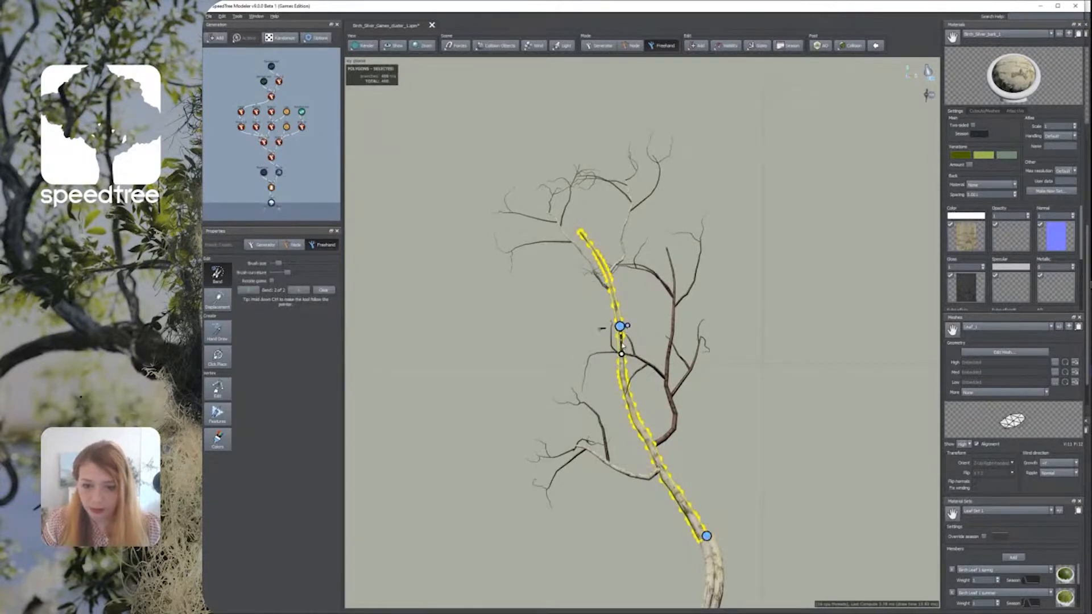
pyautogui.moveTo(619, 320)
pyautogui.mouseDown()
pyautogui.moveTo(634, 310)
pyautogui.moveTo(670, 345)
pyautogui.moveTo(661, 342)
pyautogui.moveTo(671, 334)
pyautogui.moveTo(738, 323)
pyautogui.moveTo(654, 256)
pyautogui.moveTo(618, 259)
pyautogui.mouseUp()
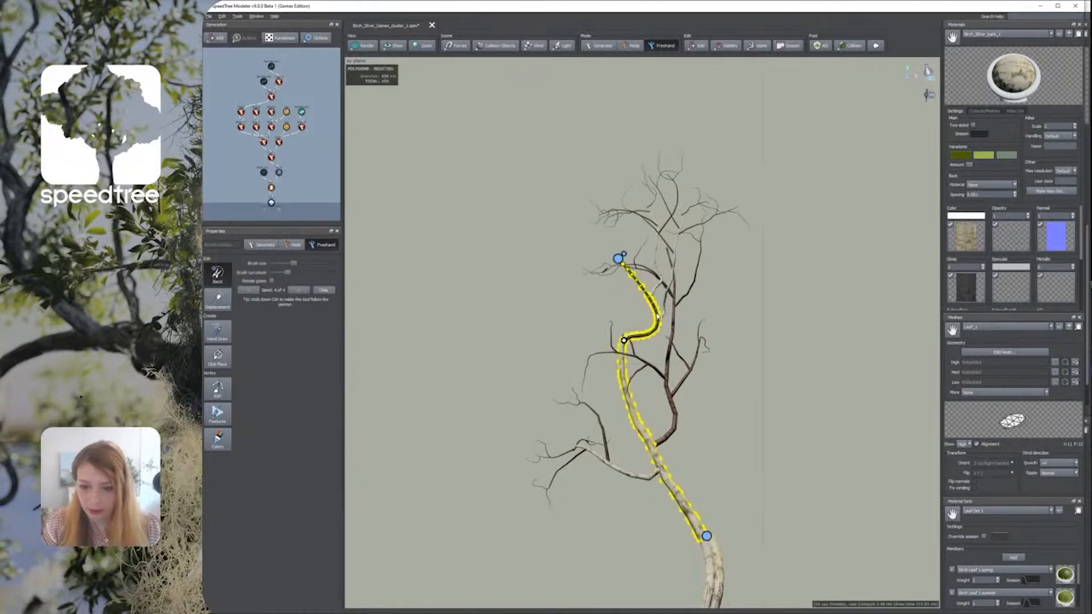
pyautogui.moveTo(619, 260); pyautogui.dragTo(661, 248)
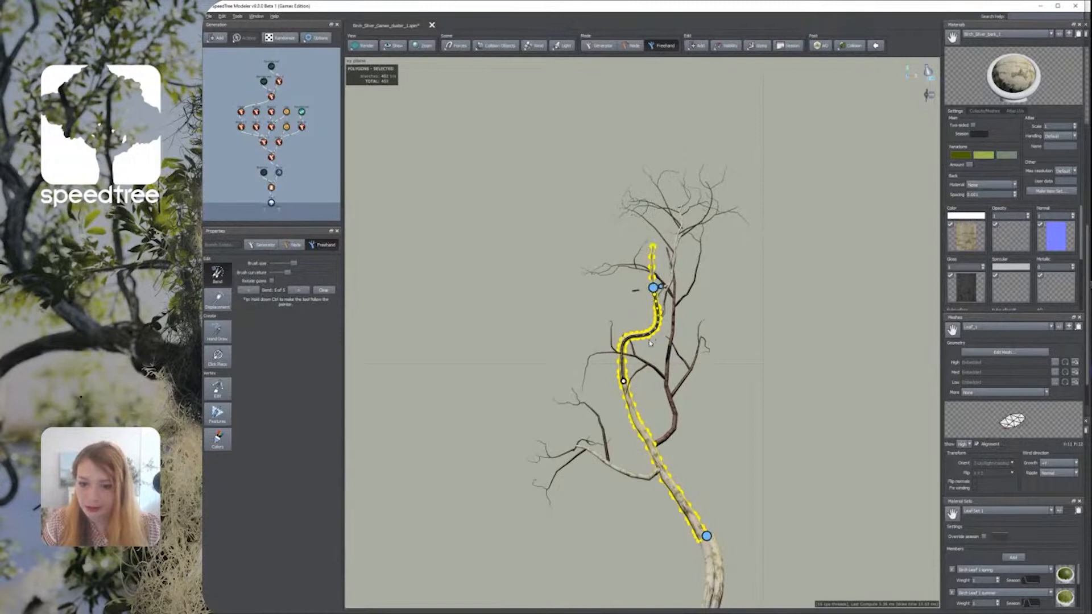
pyautogui.moveTo(654, 297); pyautogui.dragTo(602, 276)
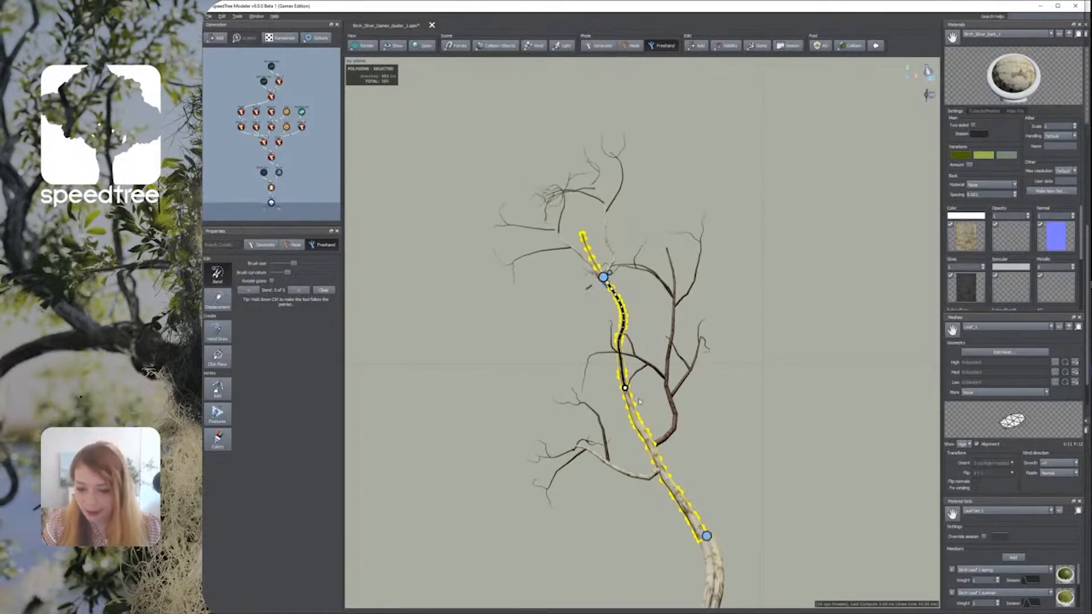
pyautogui.click(639, 397)
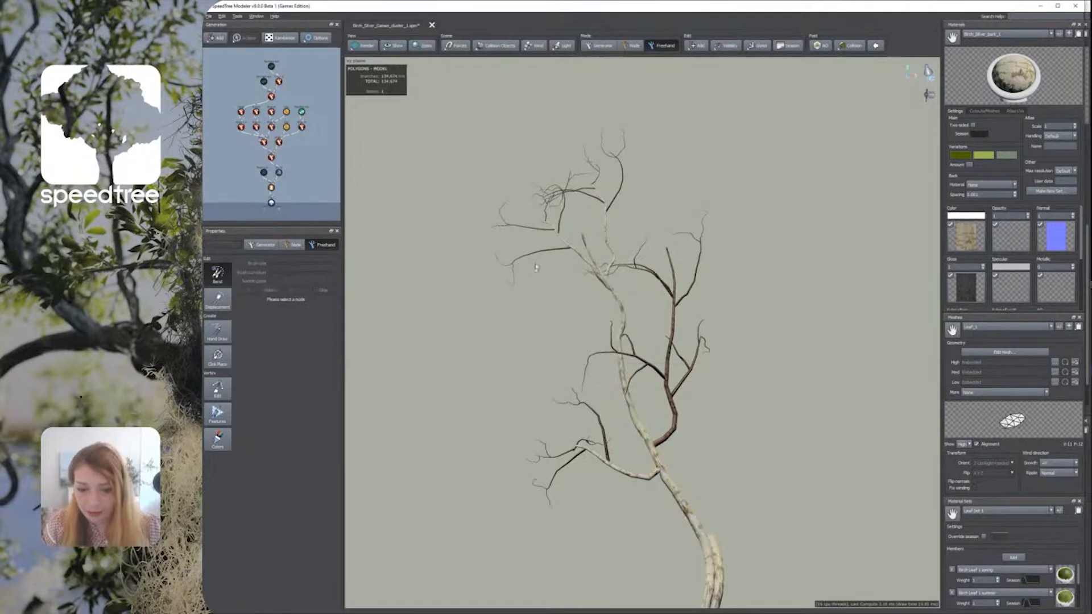
# Step: Delete the small side twig that crosses in front of the middle of the main stem
pyautogui.click(651, 371)
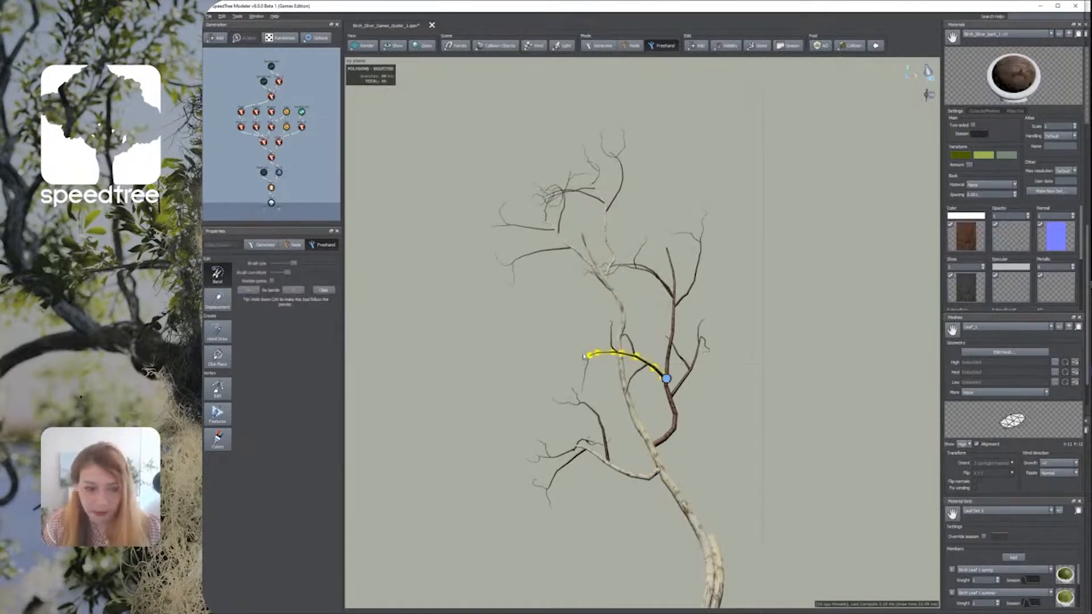
pyautogui.press('Delete')
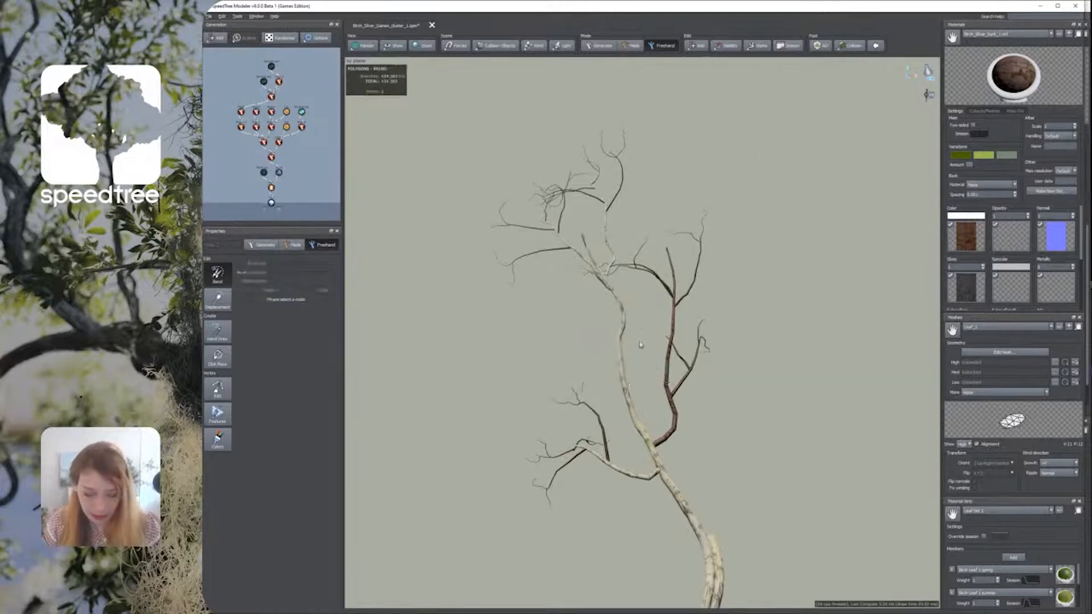
# Step: Examine which branches belong to the small outer twigs' generator and to the larger side twigs' generator in Generator mode
pyautogui.click(565, 252)
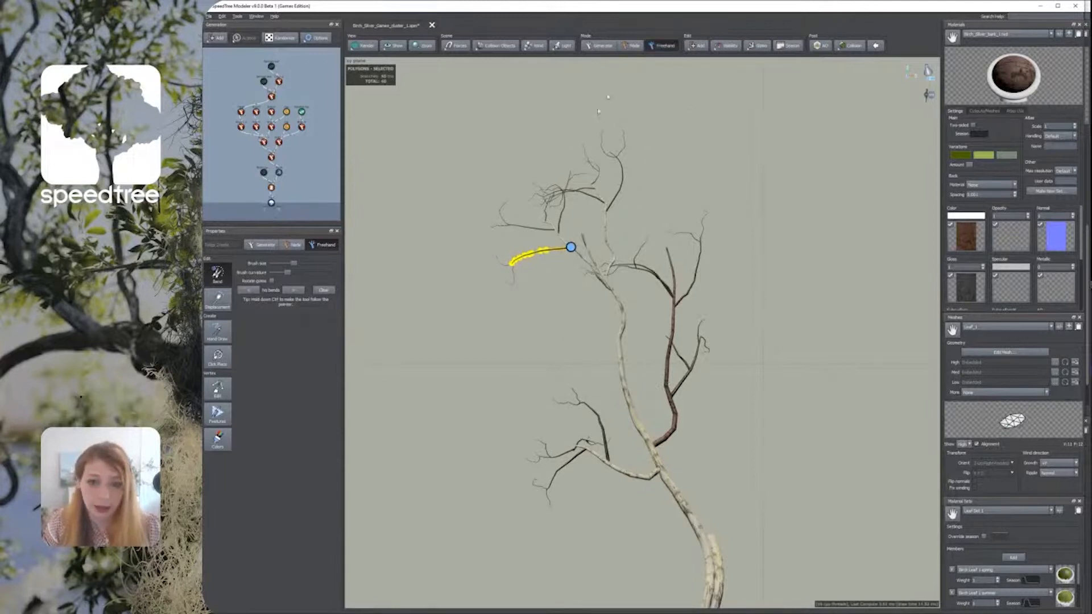
pyautogui.click(600, 46)
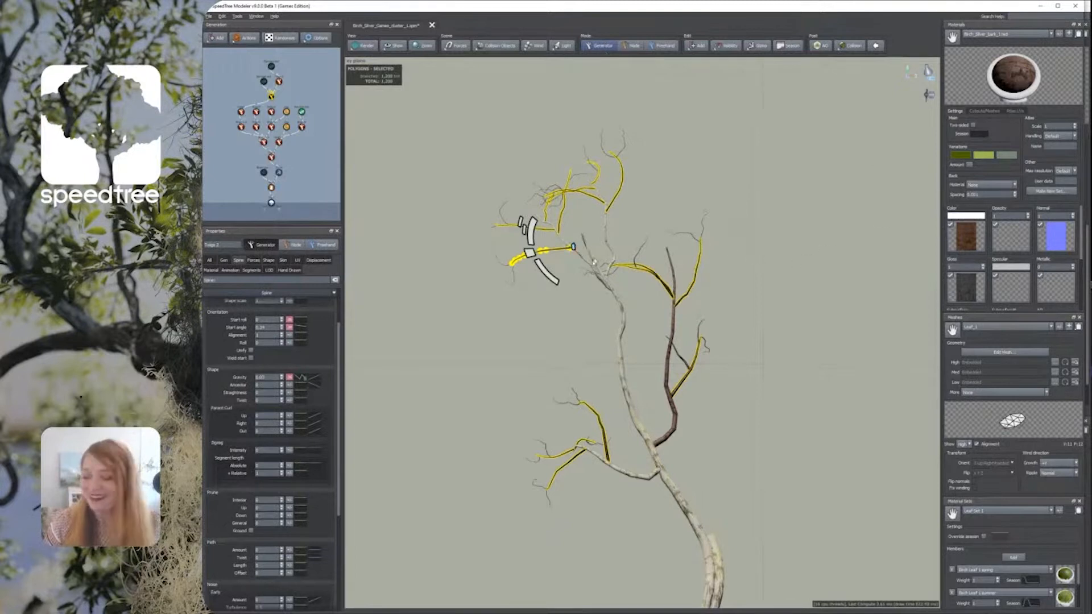
pyautogui.click(664, 441)
pyautogui.scroll(2, 555, 363)
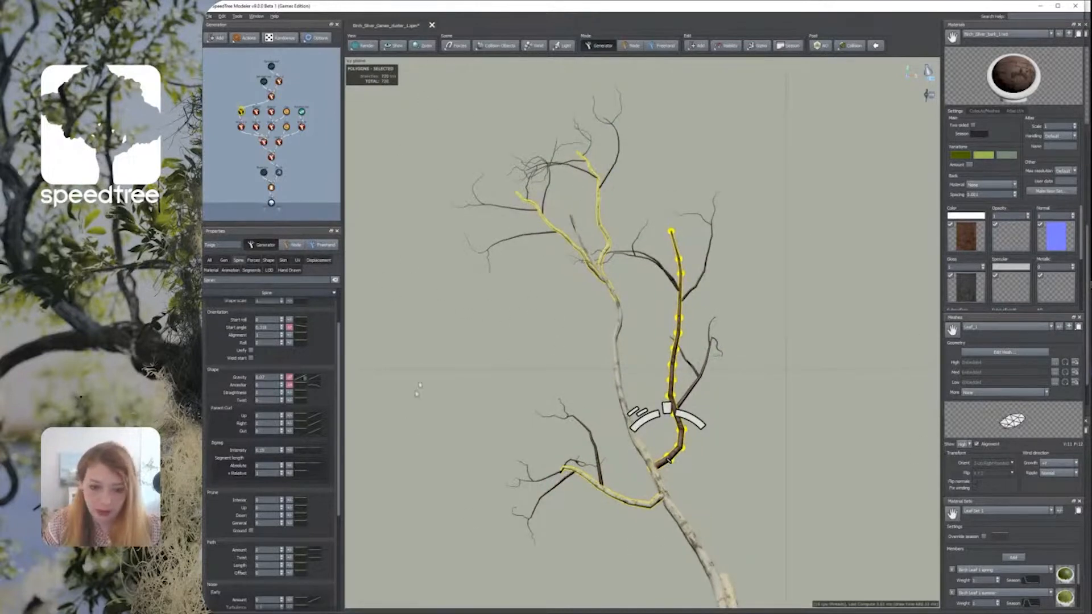
# Step: Set the screenshot safe frame to 2048 wide and 2048 high in the window properties and show it in the viewport
pyautogui.click(445, 332)
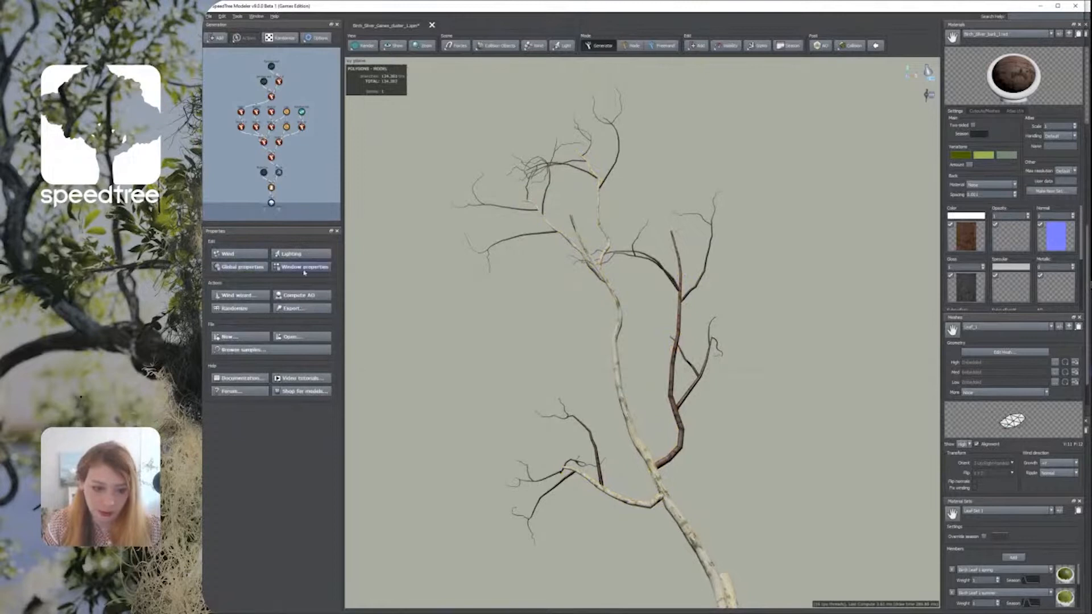
pyautogui.click(305, 270)
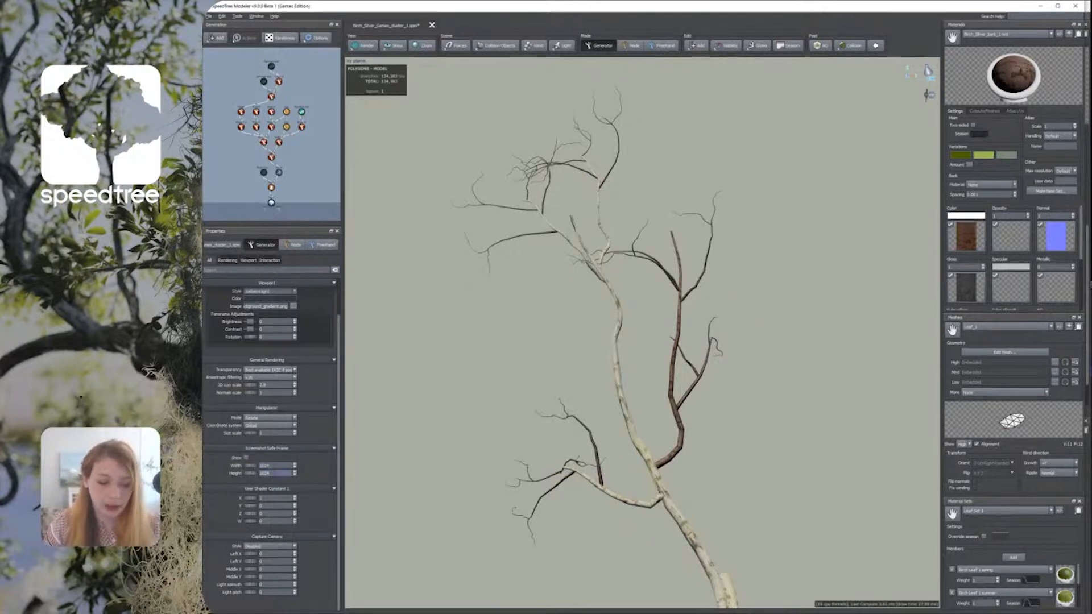
pyautogui.doubleClick(265, 465)
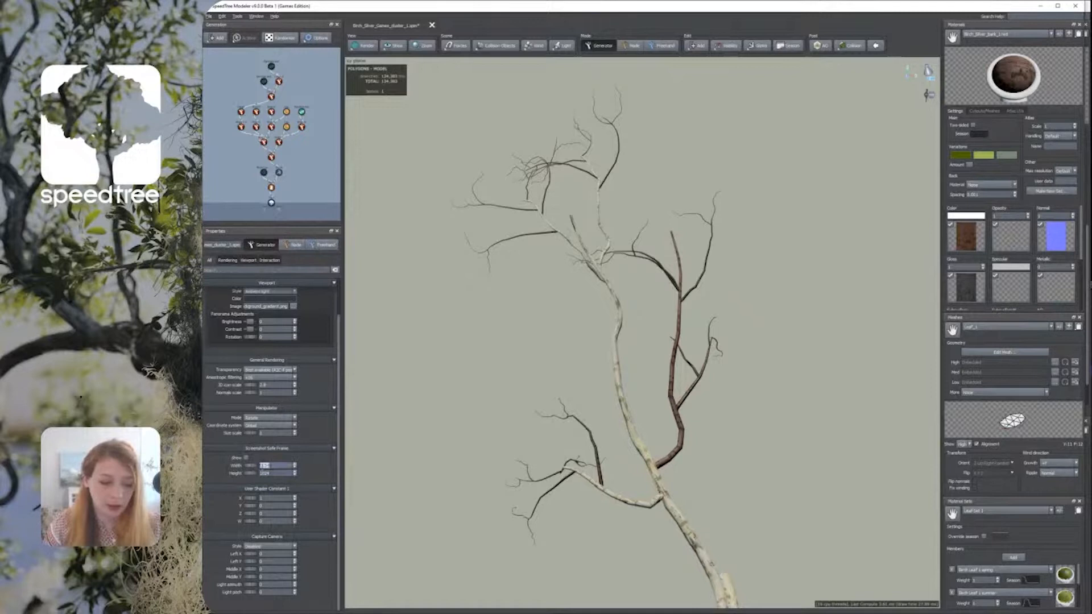
pyautogui.write('512')
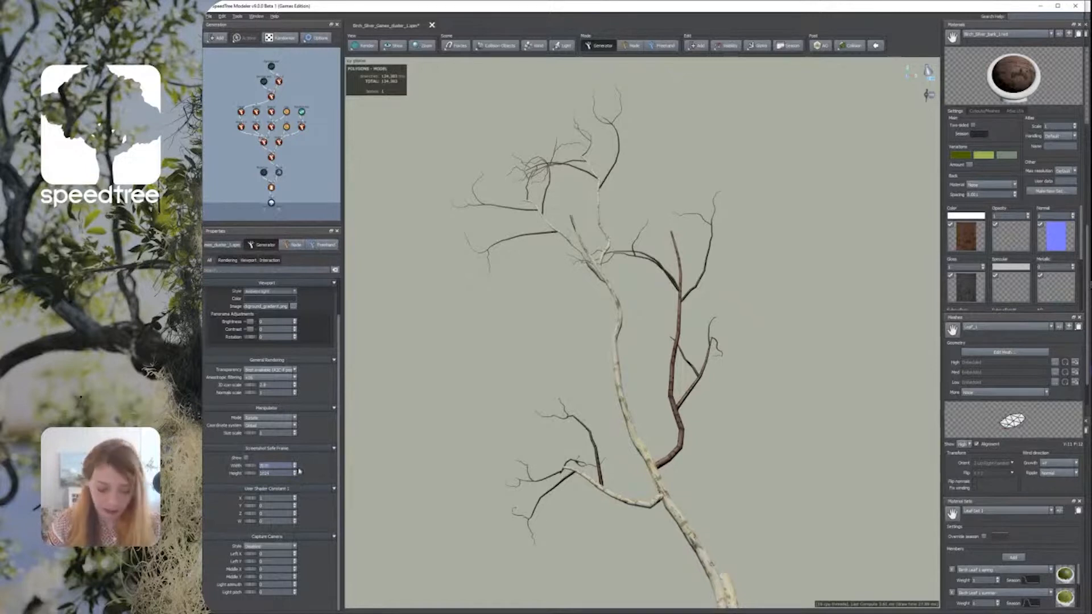
pyautogui.write('8')
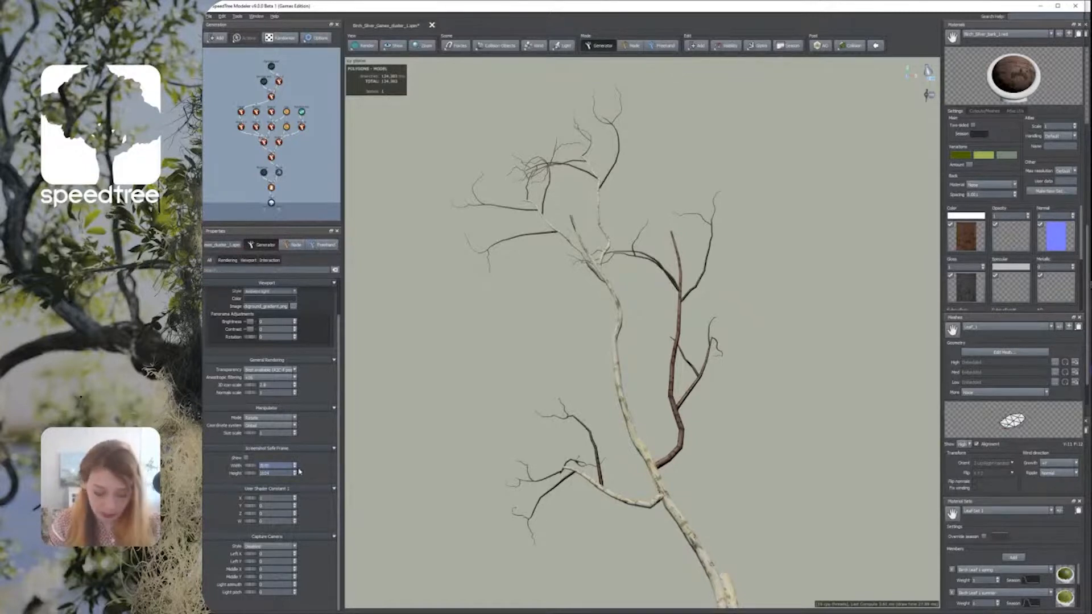
pyautogui.press('Tab')
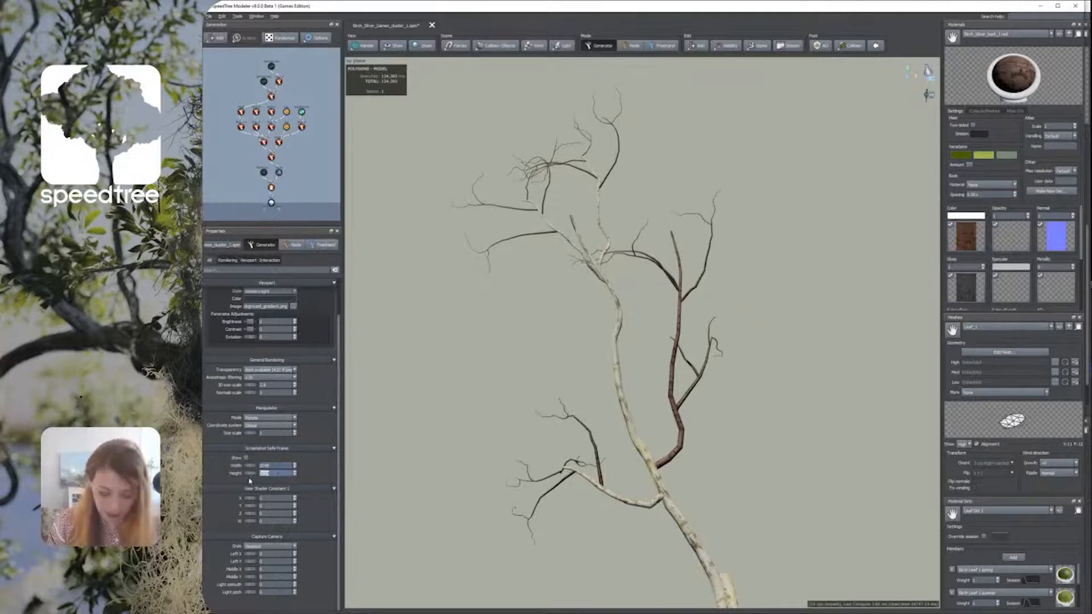
pyautogui.write('2048')
pyautogui.click(245, 458)
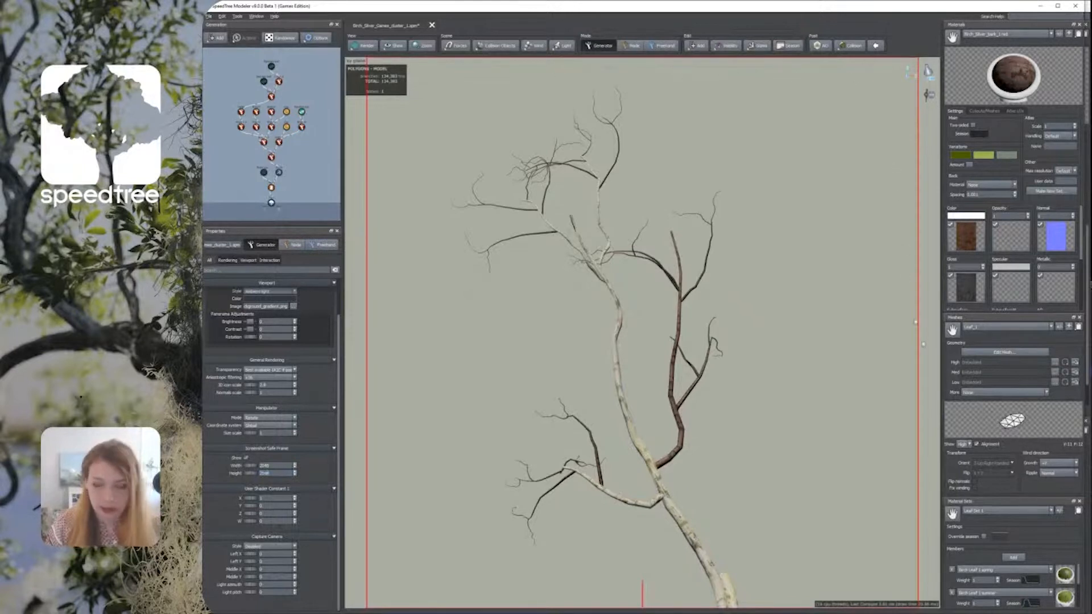
# Step: Bend the main stem in Freehand mode into an S-curve inside the safe frame, with its tip arching left, and save the file
pyautogui.moveTo(710, 505); pyautogui.dragTo(637, 462, button='middle')
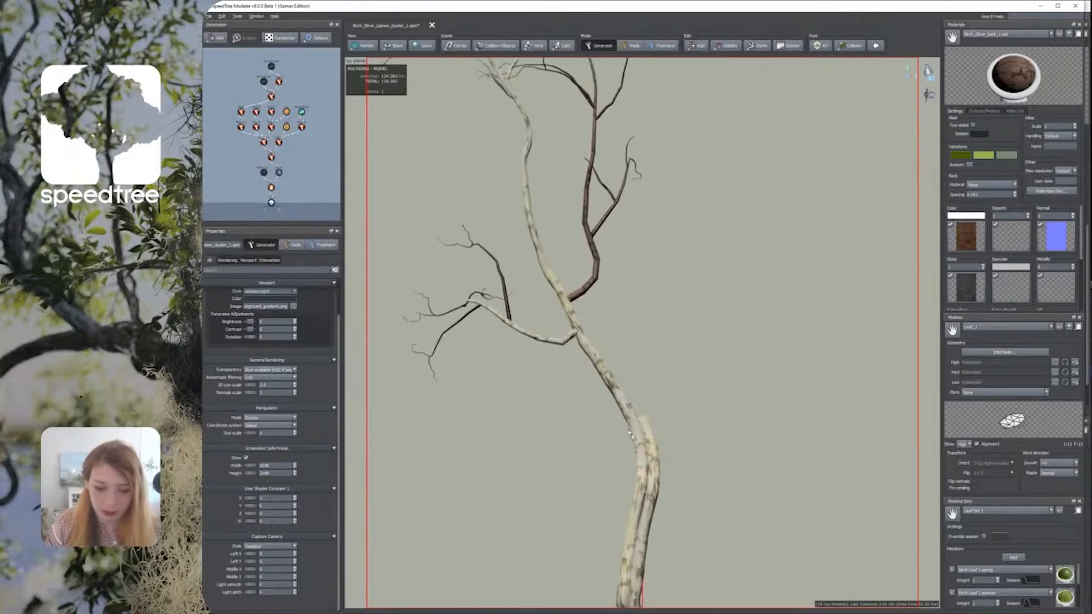
pyautogui.moveTo(637, 426); pyautogui.dragTo(661, 589, button='middle')
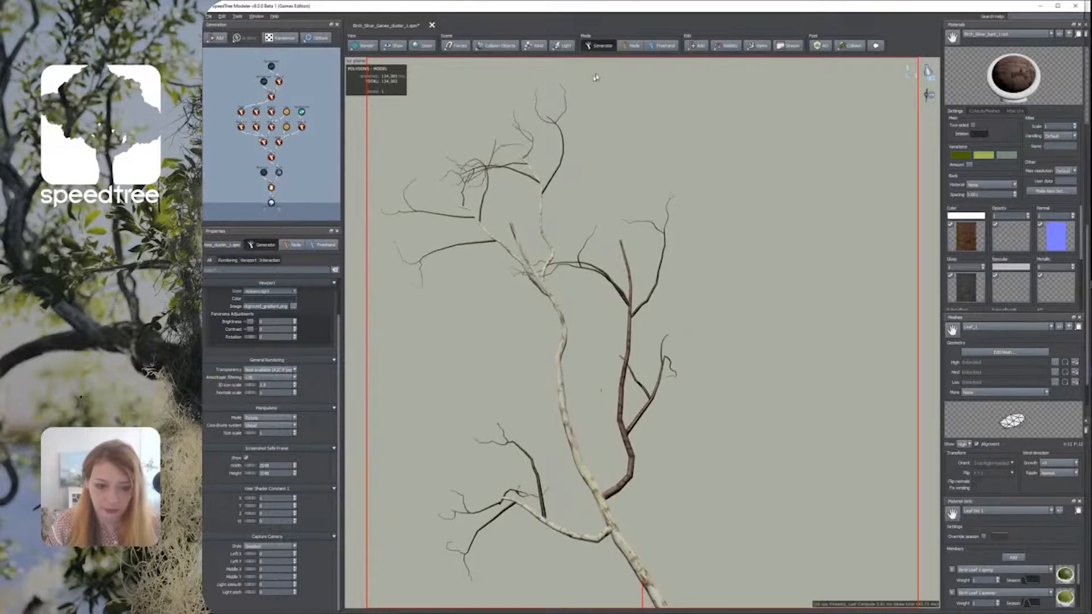
pyautogui.click(670, 48)
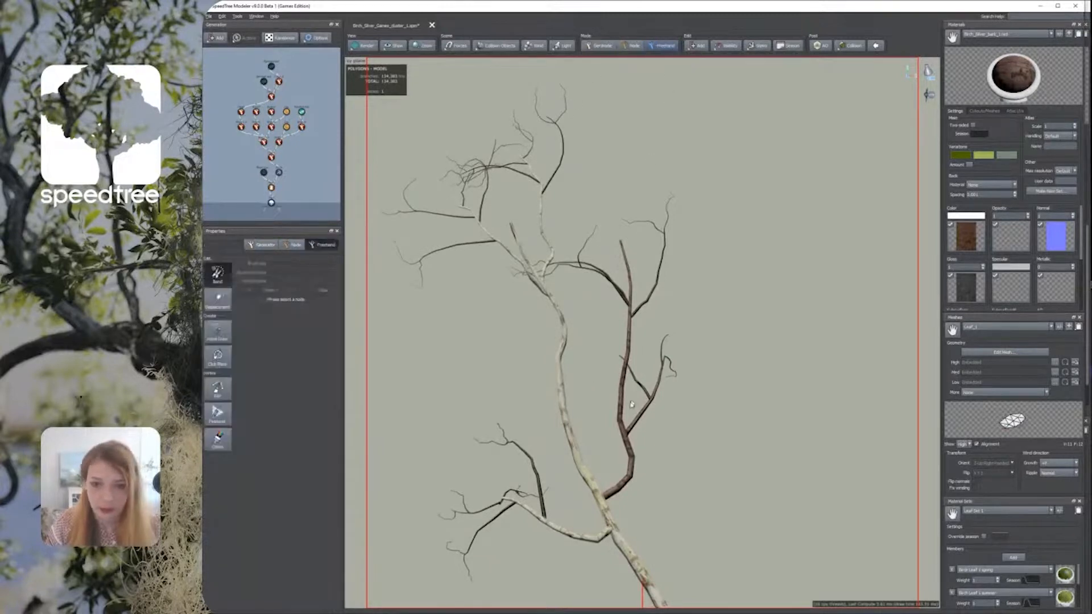
pyautogui.click(537, 279)
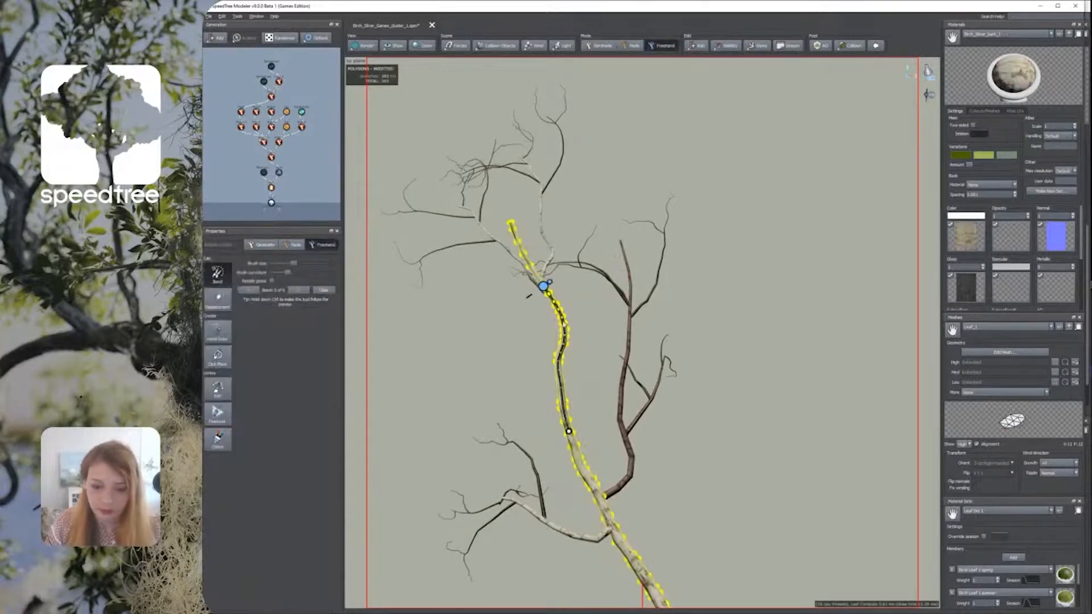
pyautogui.moveTo(568, 424); pyautogui.dragTo(638, 287)
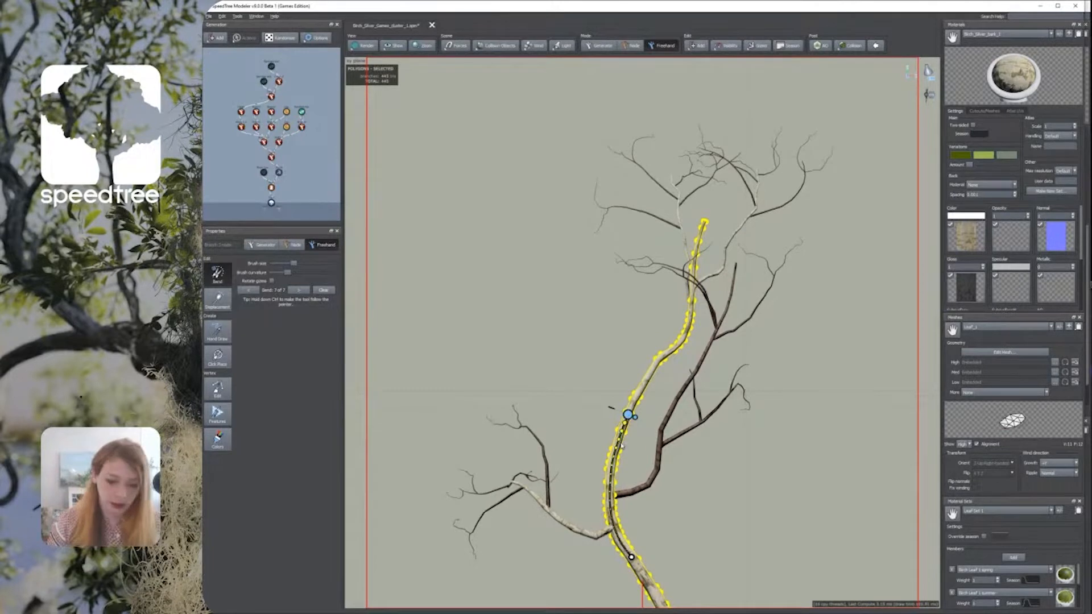
pyautogui.moveTo(672, 345); pyautogui.dragTo(628, 329)
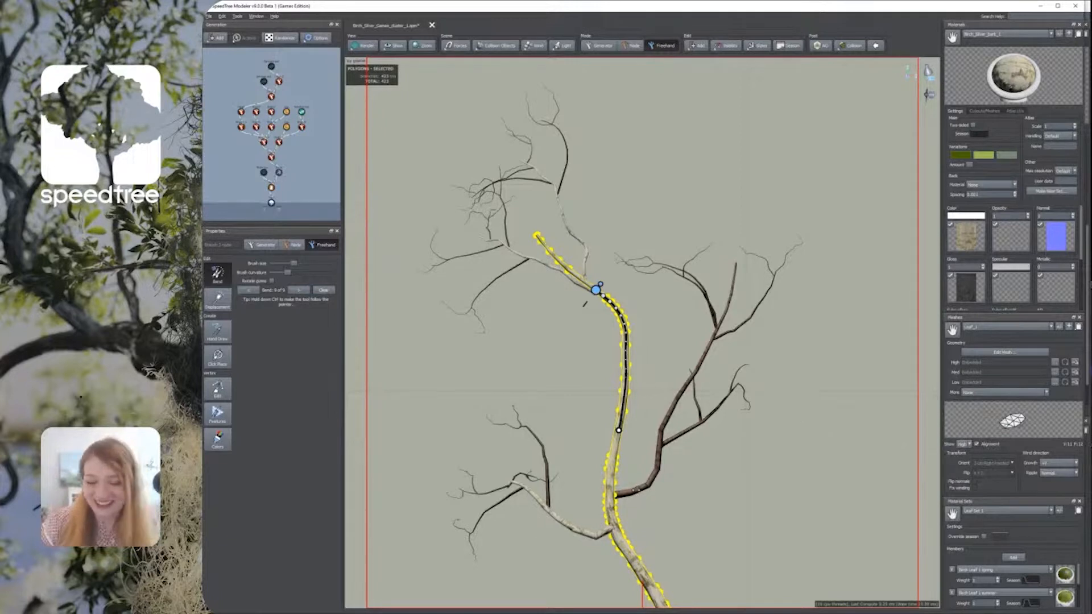
pyautogui.click(578, 289)
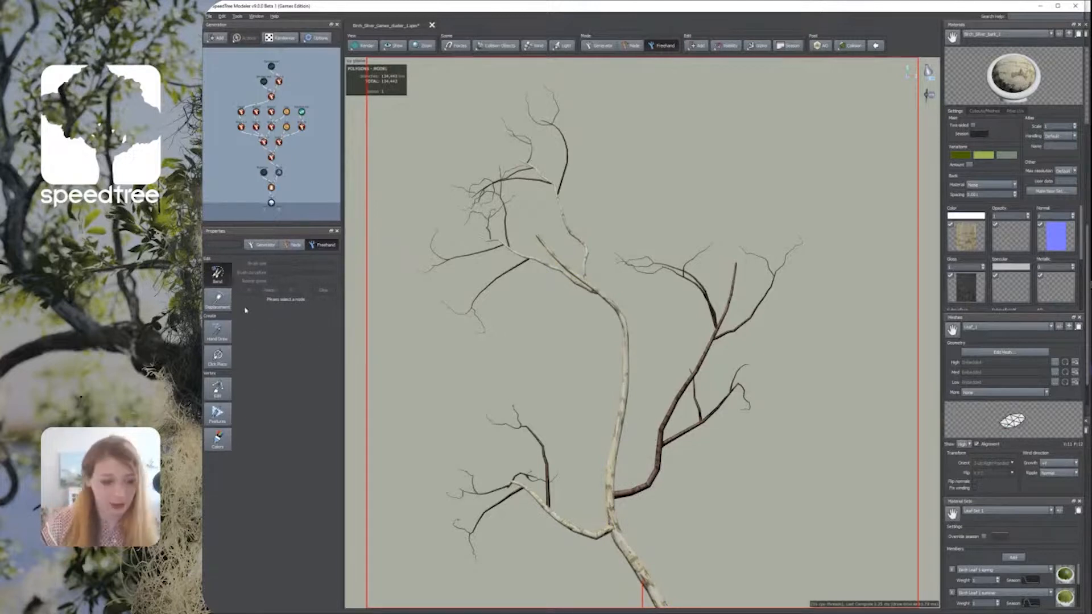
pyautogui.click(209, 16)
pyautogui.click(216, 66)
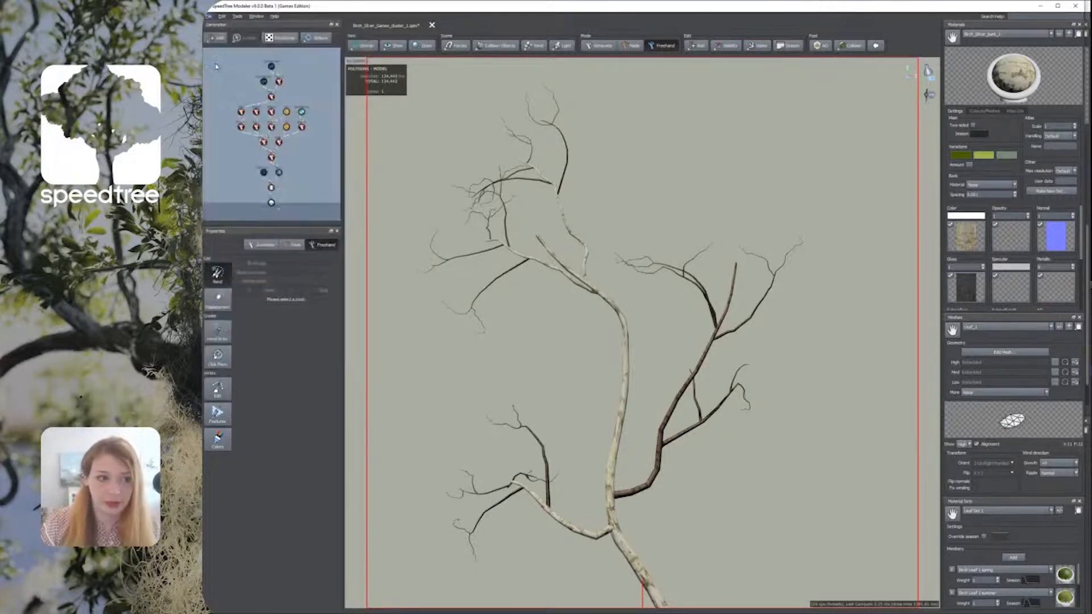
# Step: Raise the relative length segments of the larger side twigs' generator and select the generator of the smaller outer twigs
pyautogui.click(631, 492)
pyautogui.click(607, 49)
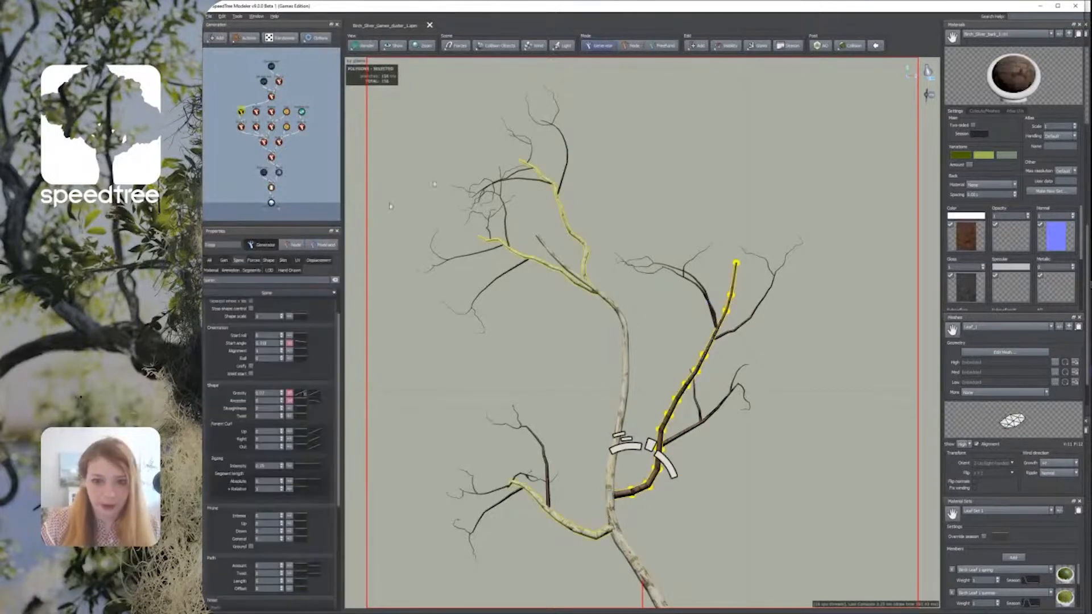
pyautogui.click(252, 270)
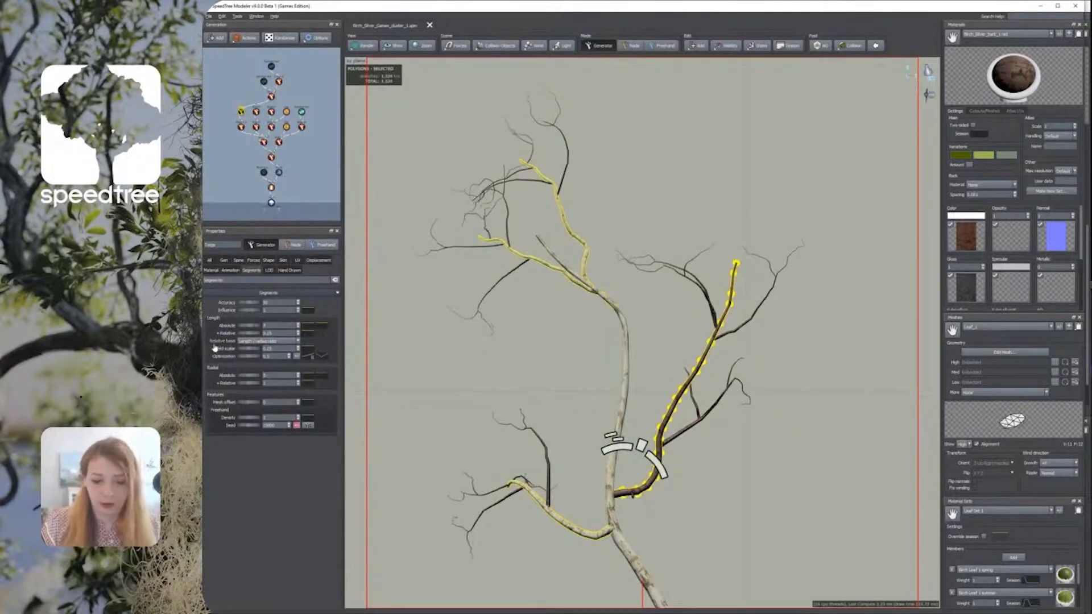
pyautogui.moveTo(246, 334); pyautogui.dragTo(310, 336)
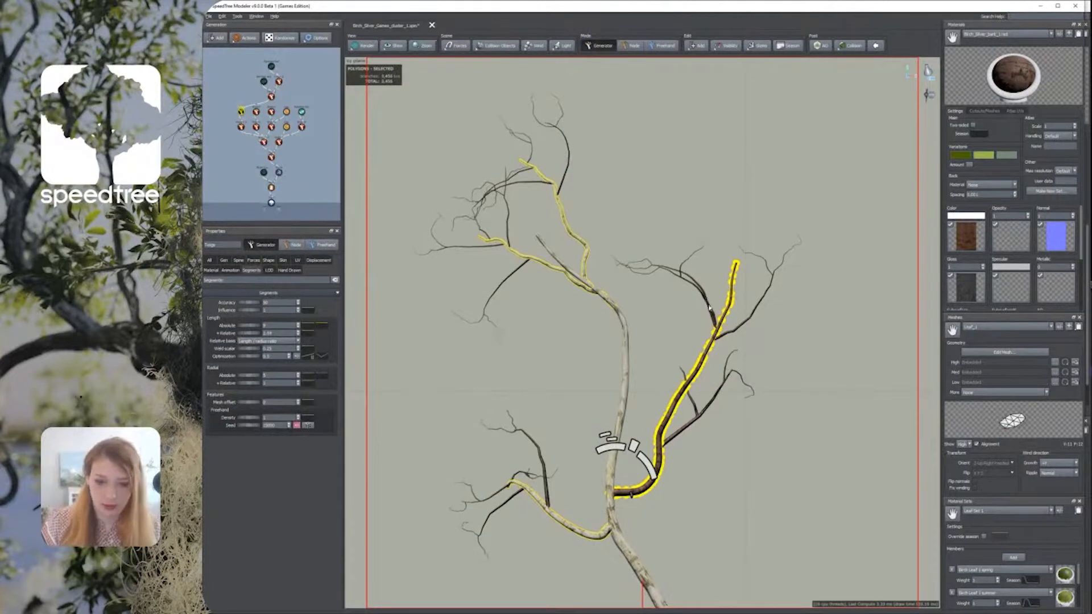
pyautogui.click(710, 308)
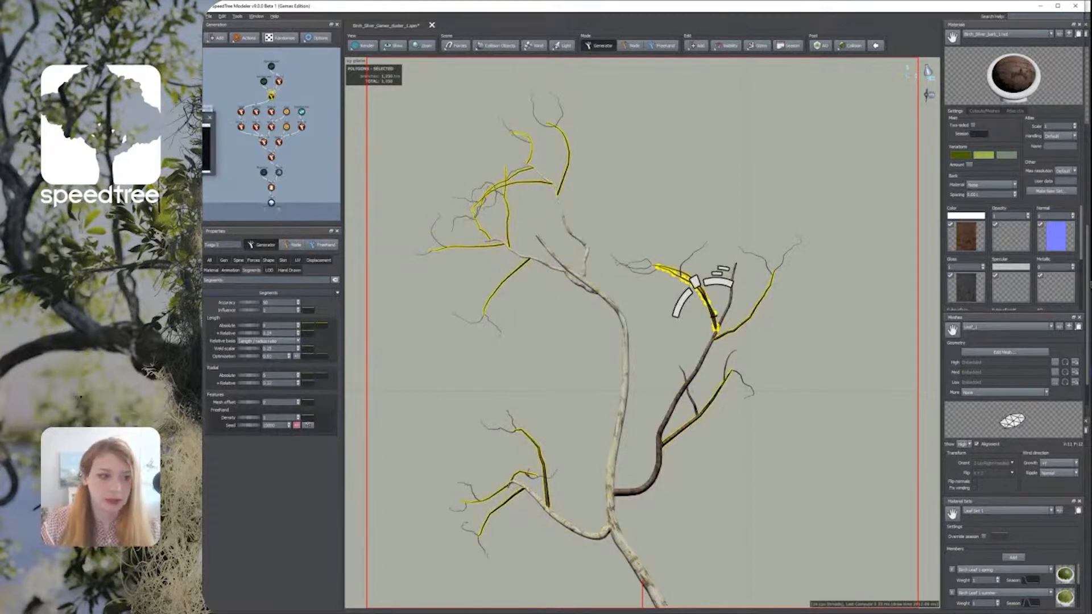
# Step: Consult the birch leaf reference photo in the web browser, and set the larger side twigs' generation style to Alternating
pyautogui.click(206, 151)
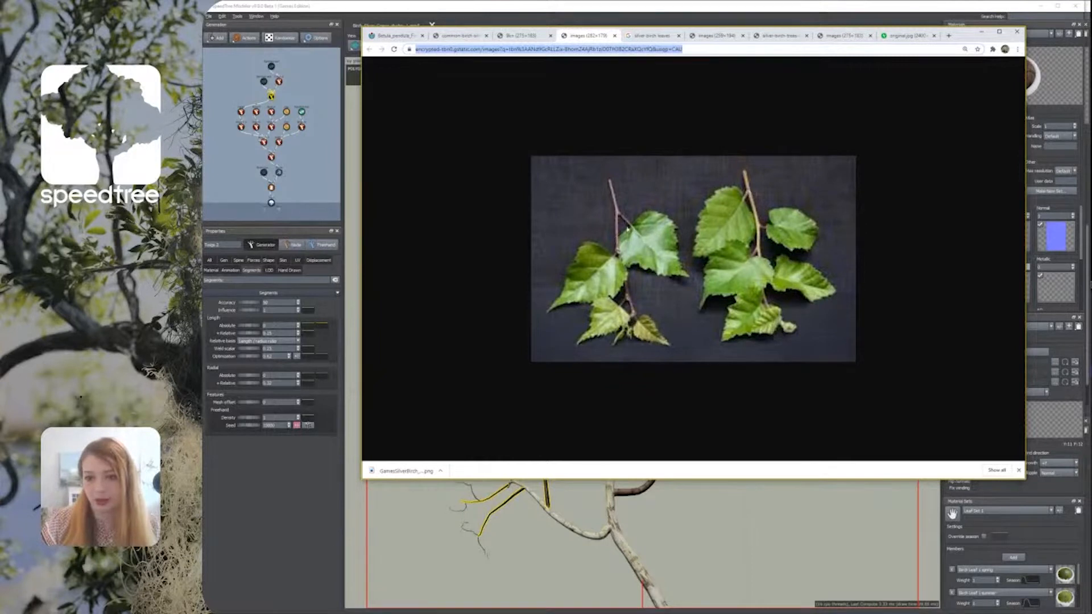
pyautogui.click(981, 32)
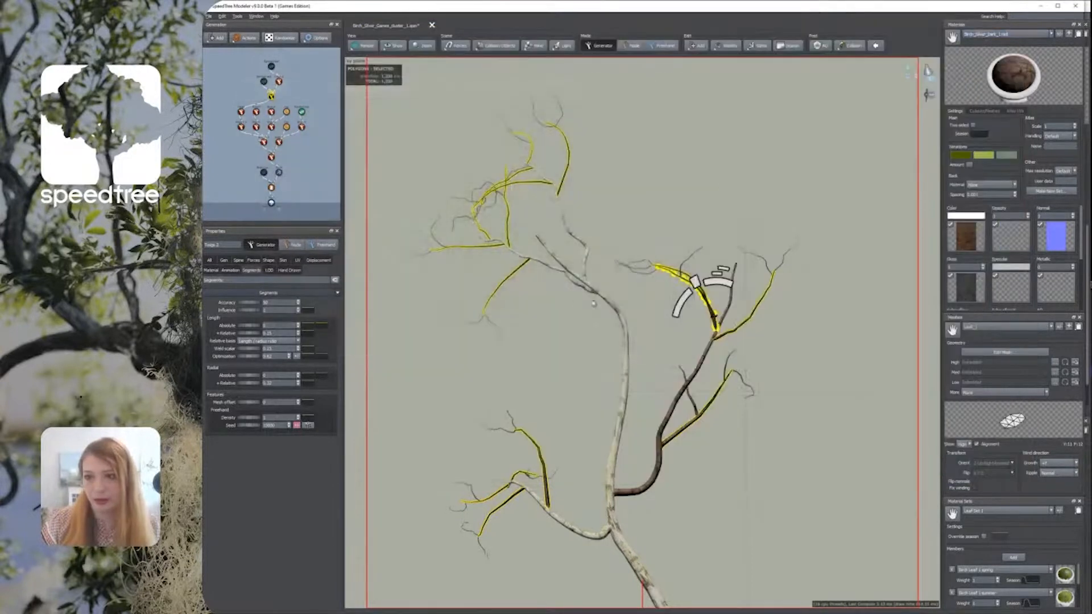
pyautogui.click(624, 495)
pyautogui.click(223, 260)
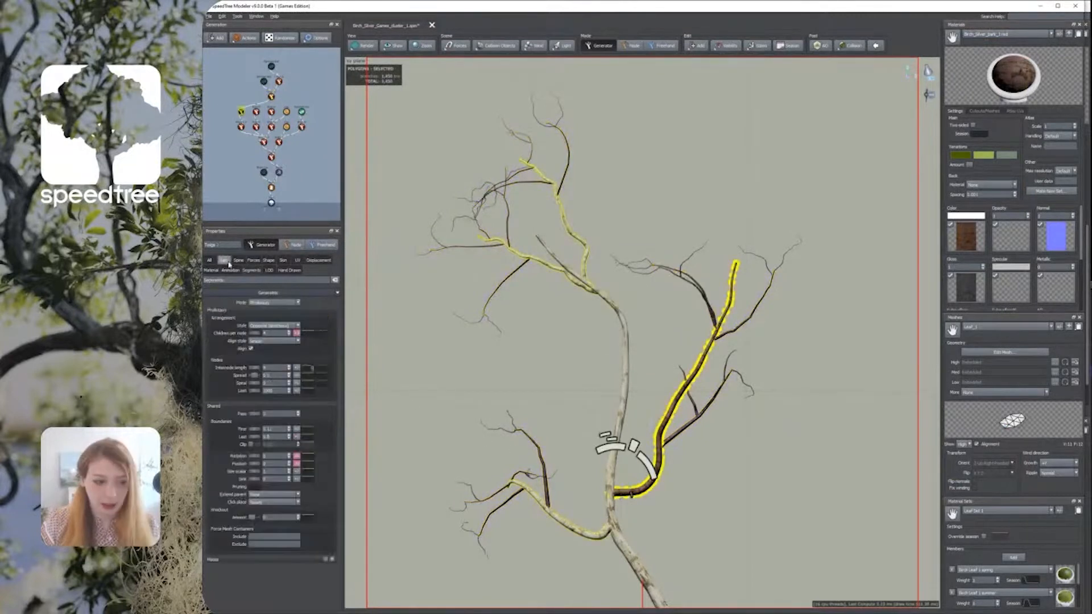
pyautogui.click(256, 328)
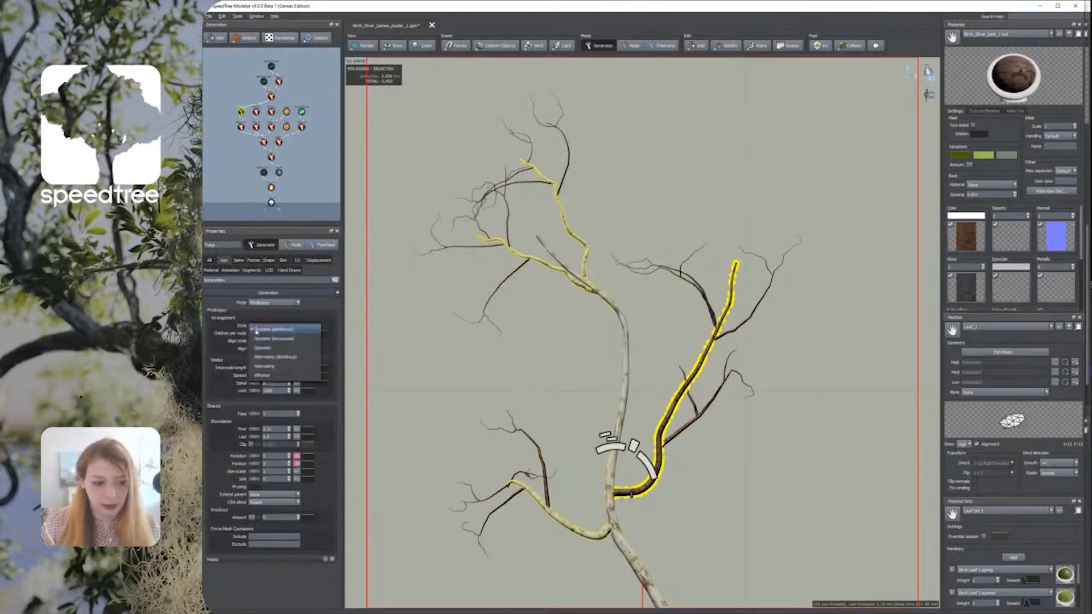
pyautogui.click(263, 368)
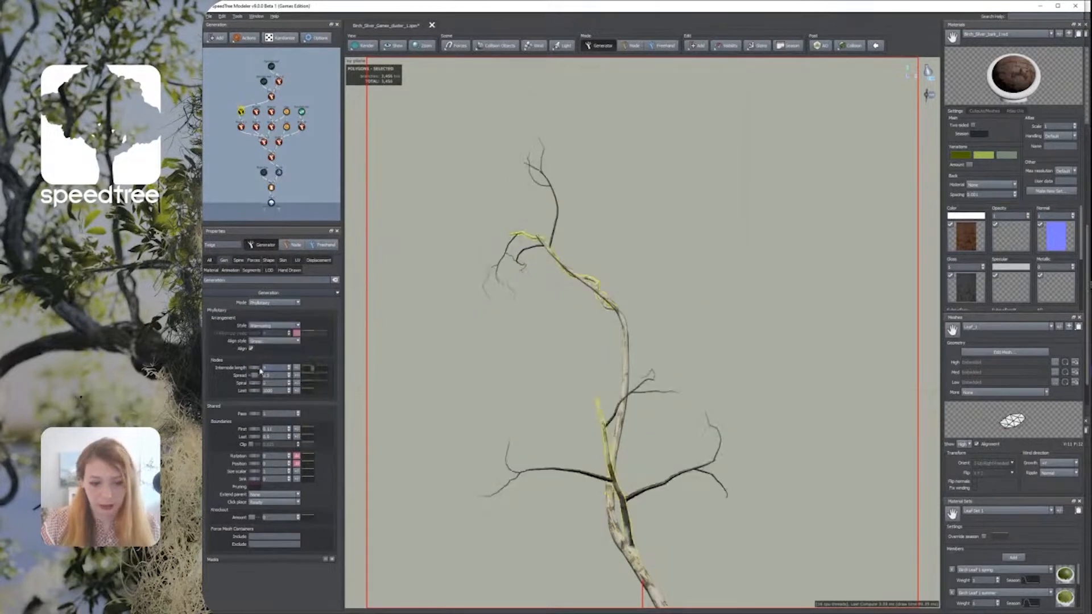
# Step: Set the rotation variance of the larger side twigs' generator to 0
pyautogui.click(296, 464)
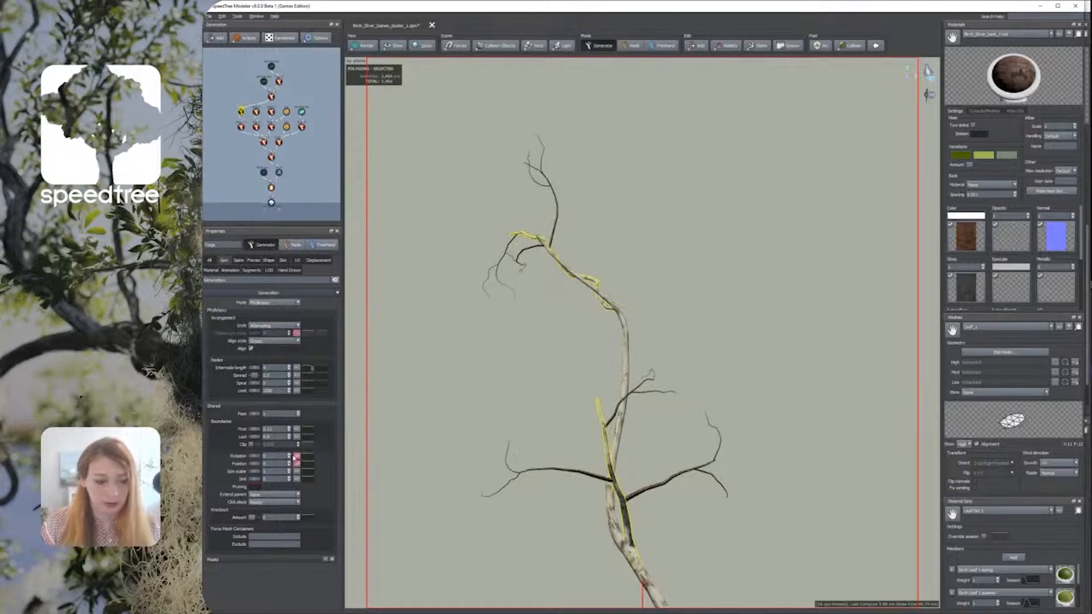
pyautogui.click(295, 456)
pyautogui.write('0')
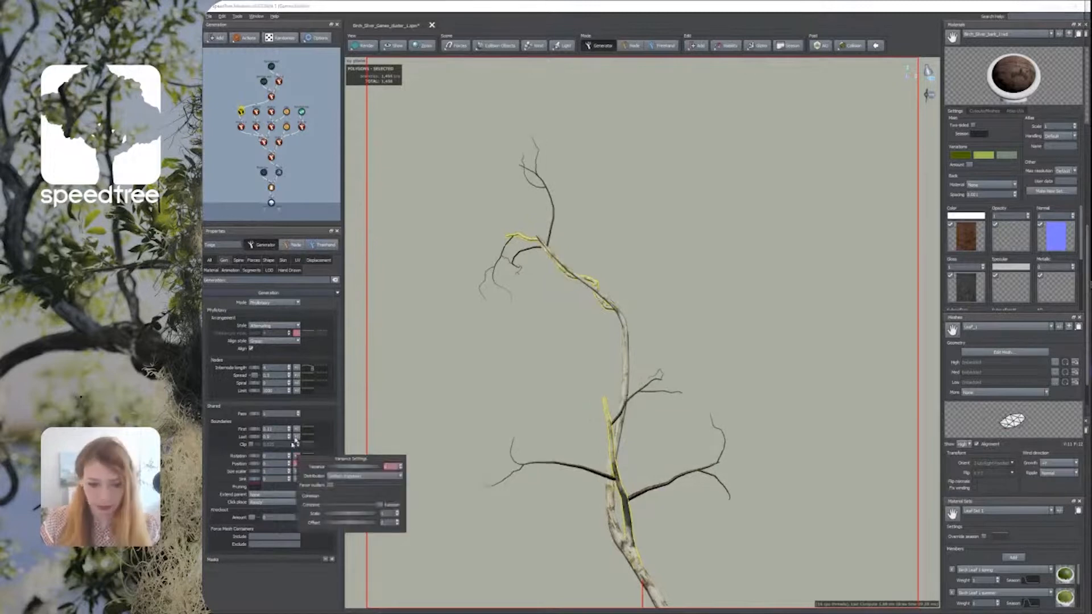
# Step: Try the Alternating (distichous) and Opposite (decussate) styles for the larger side twigs, then settle on Opposite (distichous)
pyautogui.click(273, 325)
pyautogui.click(262, 321)
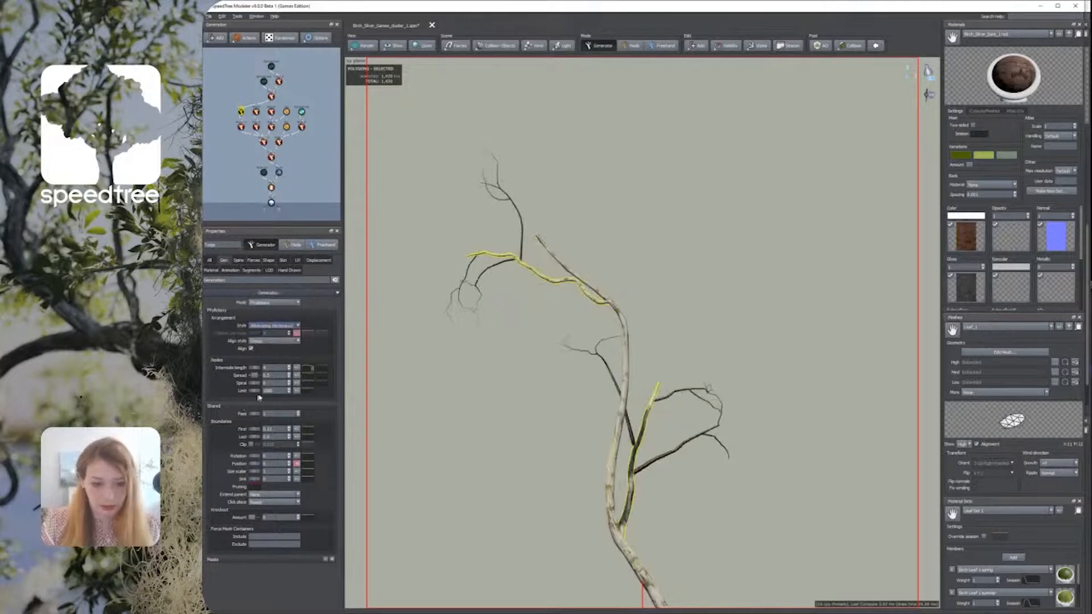
pyautogui.click(273, 325)
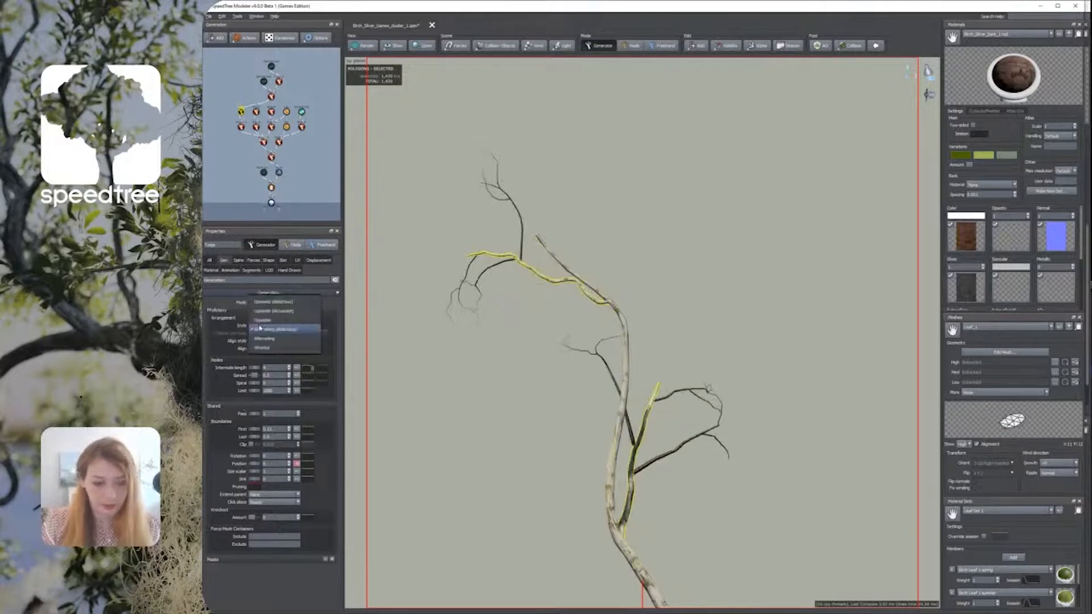
pyautogui.click(263, 313)
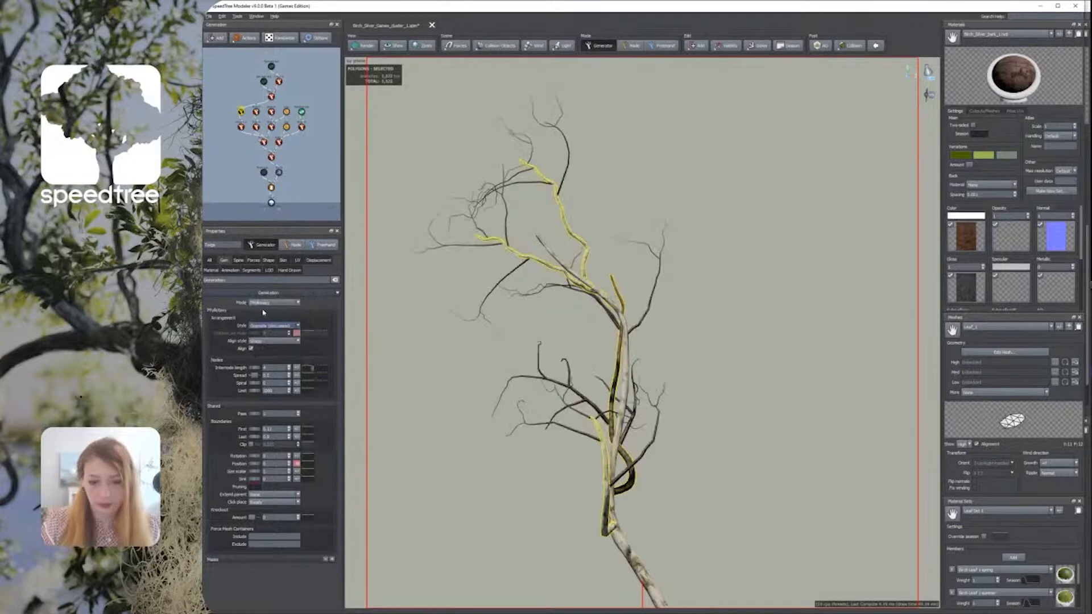
pyautogui.click(263, 326)
pyautogui.click(268, 321)
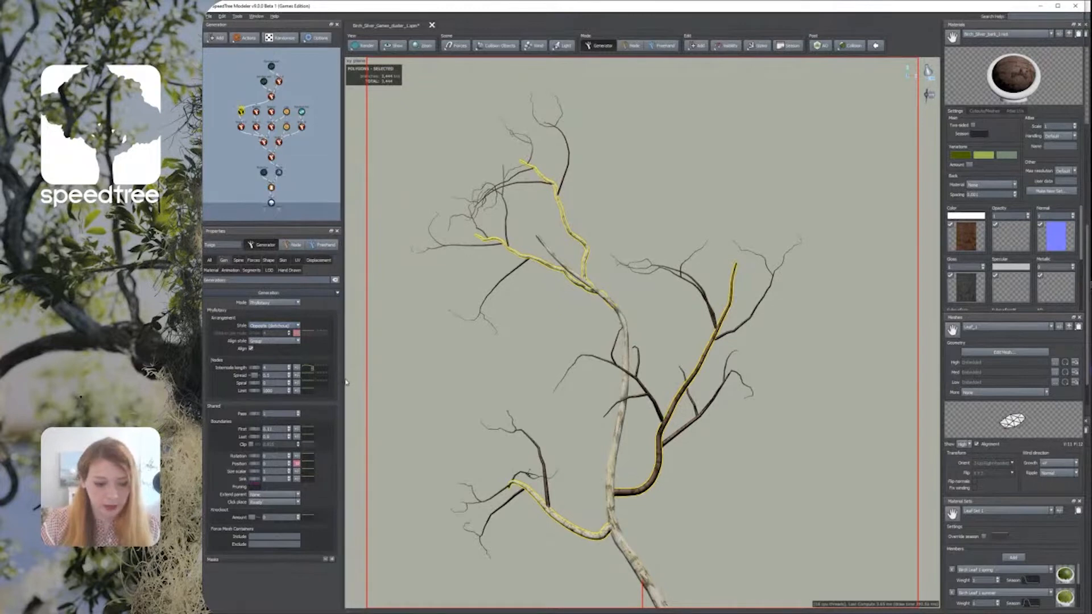
# Step: Widen the properties area, adjust a larger side twig with its viewport handle, and lower the generator's node spread to about 0.35
pyautogui.moveTo(345, 382); pyautogui.dragTo(426, 361)
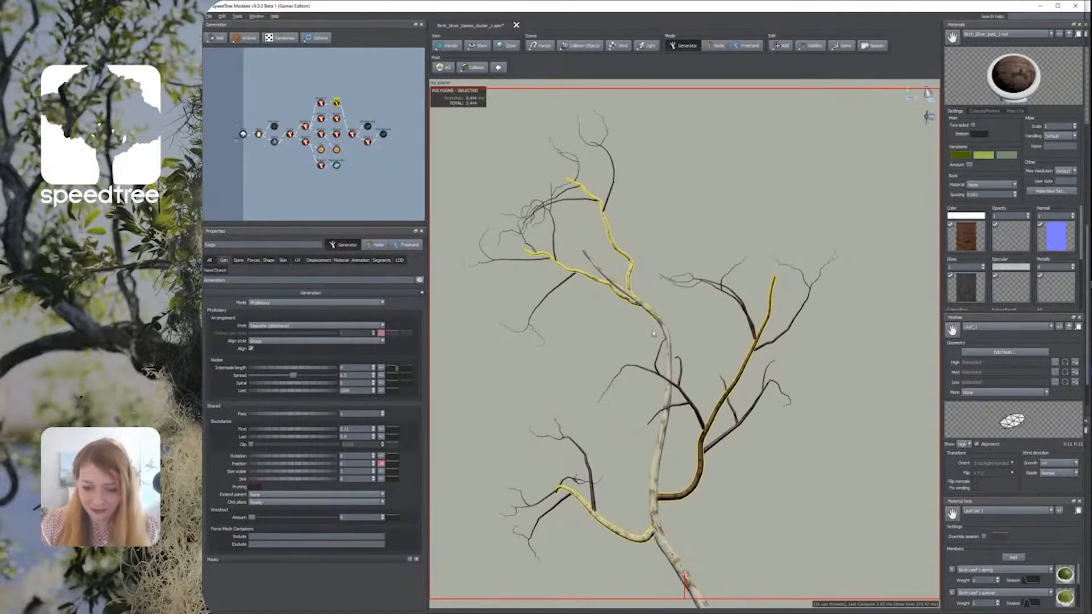
pyautogui.click(635, 307)
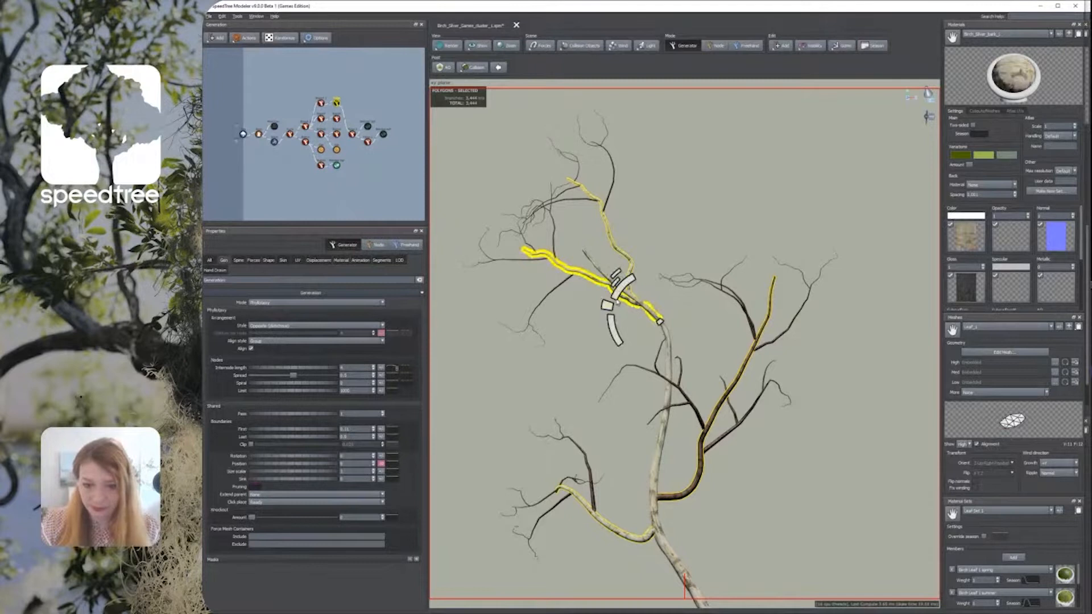
pyautogui.moveTo(607, 307); pyautogui.dragTo(612, 316)
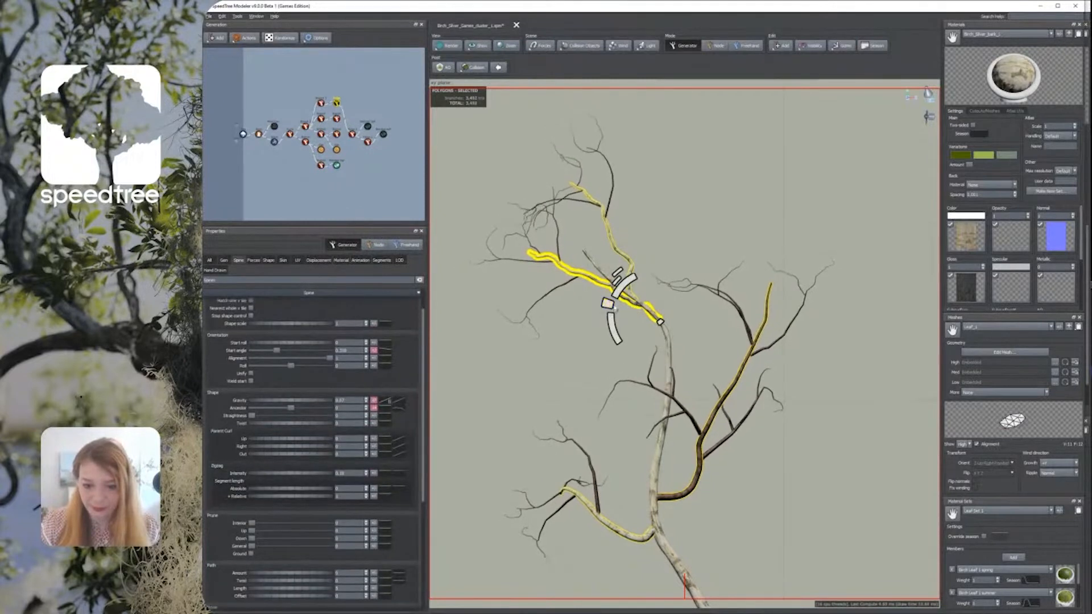
pyautogui.click(224, 260)
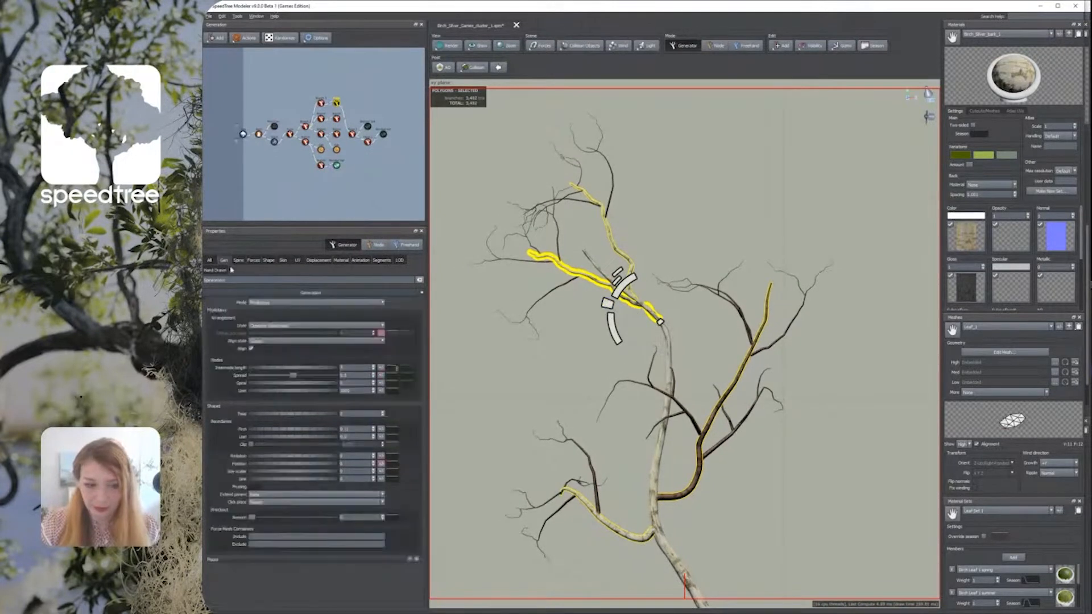
pyautogui.moveTo(292, 375)
pyautogui.mouseDown()
pyautogui.moveTo(351, 377)
pyautogui.moveTo(280, 375)
pyautogui.mouseUp()
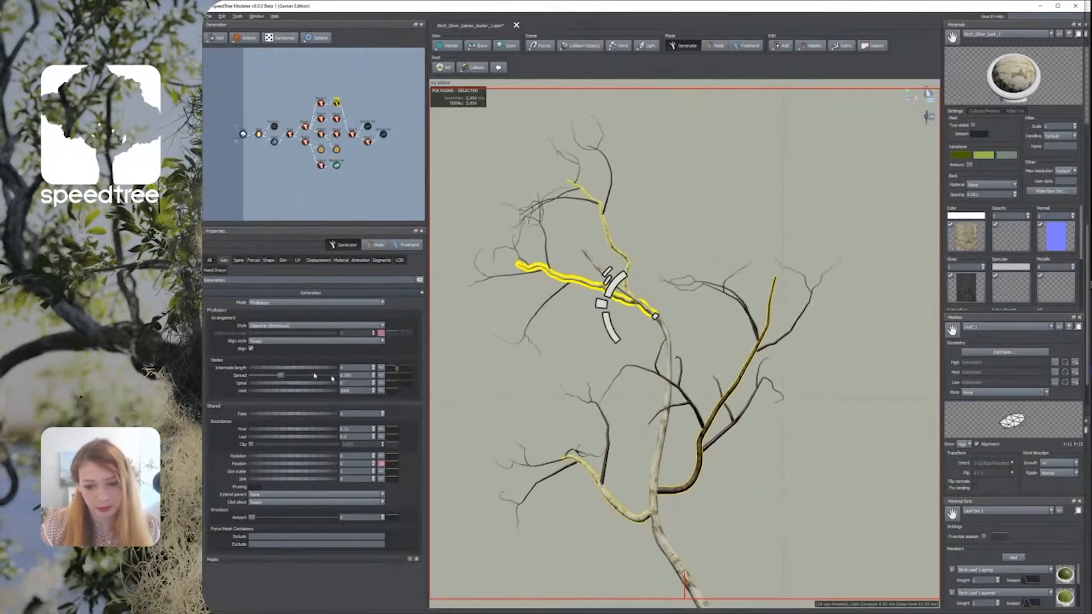
# Step: Try to reposition the inner secondary twig on the lower right side branch in Node mode
pyautogui.click(664, 492)
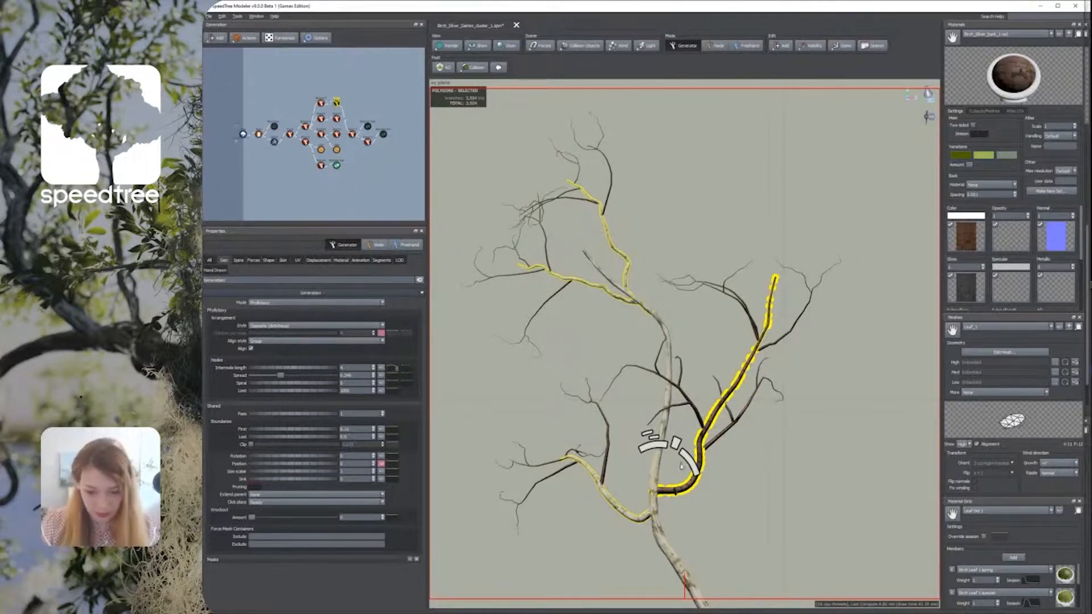
pyautogui.doubleClick(677, 491)
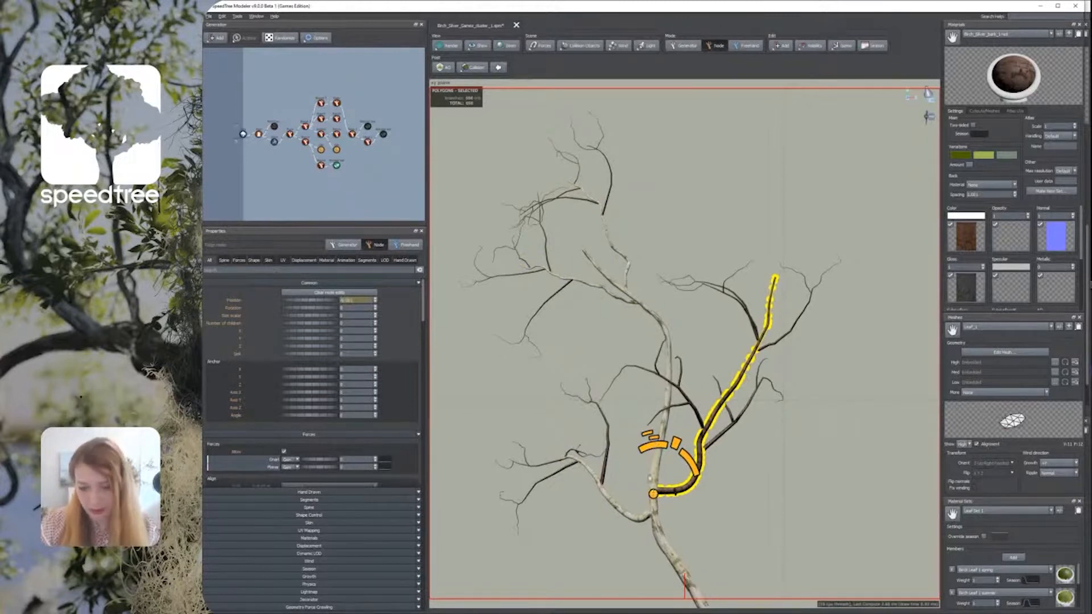
pyautogui.click(615, 489)
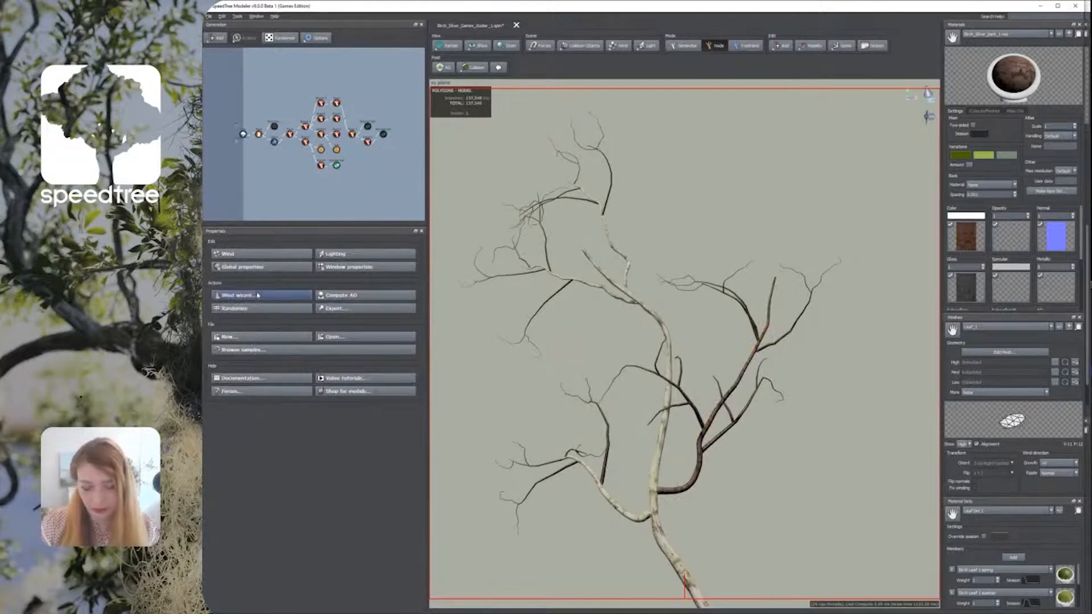
pyautogui.click(289, 135)
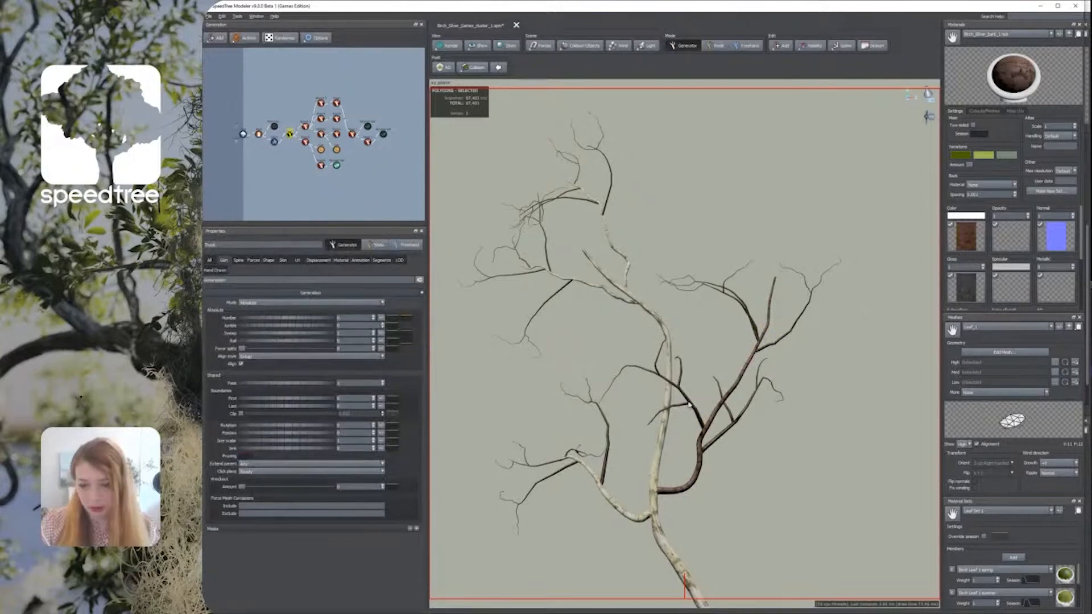
pyautogui.click(689, 404)
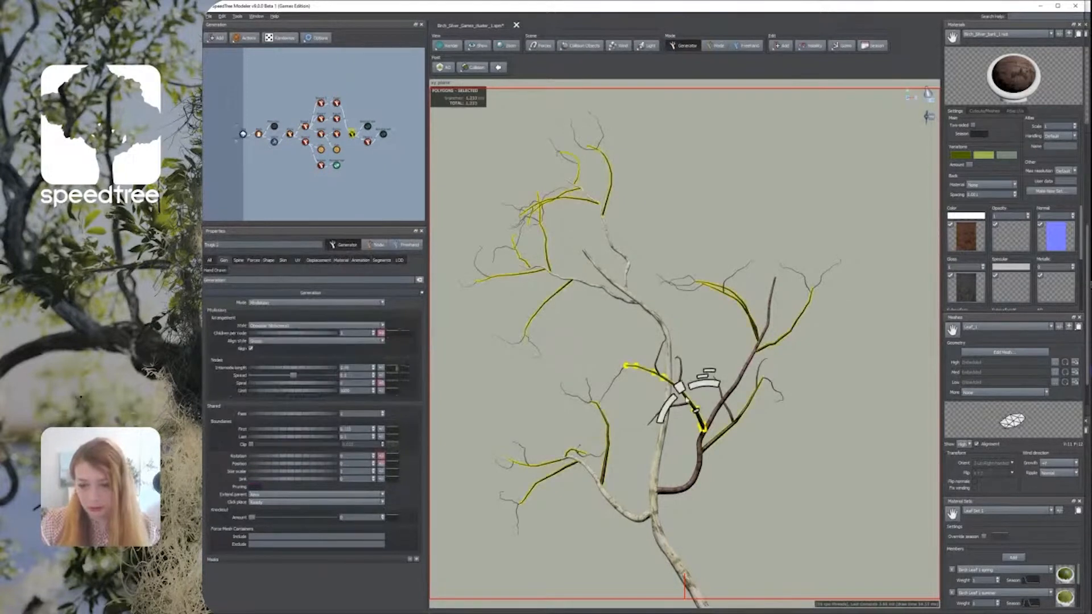
pyautogui.click(716, 45)
pyautogui.moveTo(715, 382); pyautogui.dragTo(703, 333)
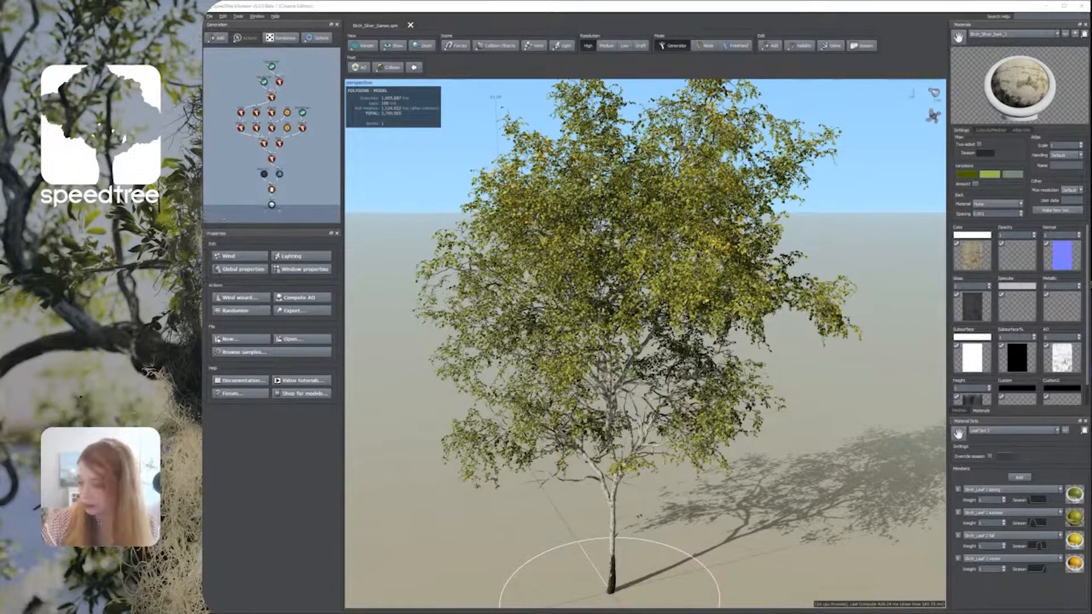
# Step: Return to the cluster model, enlarge its window to fill the screen, and move the floating Material Sets window off the twig
pyautogui.press('super+e')
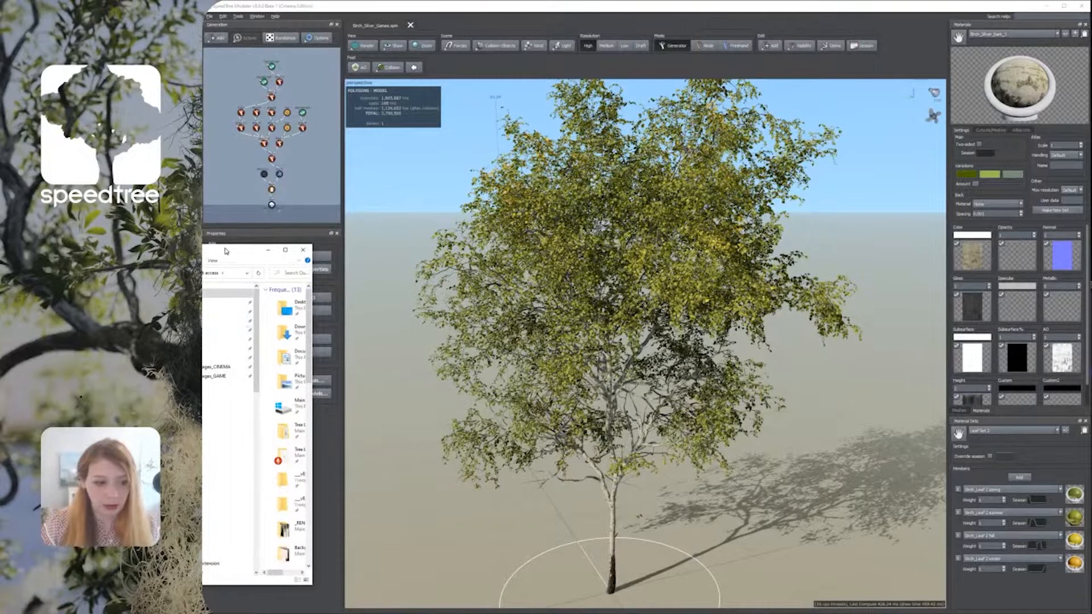
pyautogui.moveTo(226, 250); pyautogui.dragTo(1091, 242)
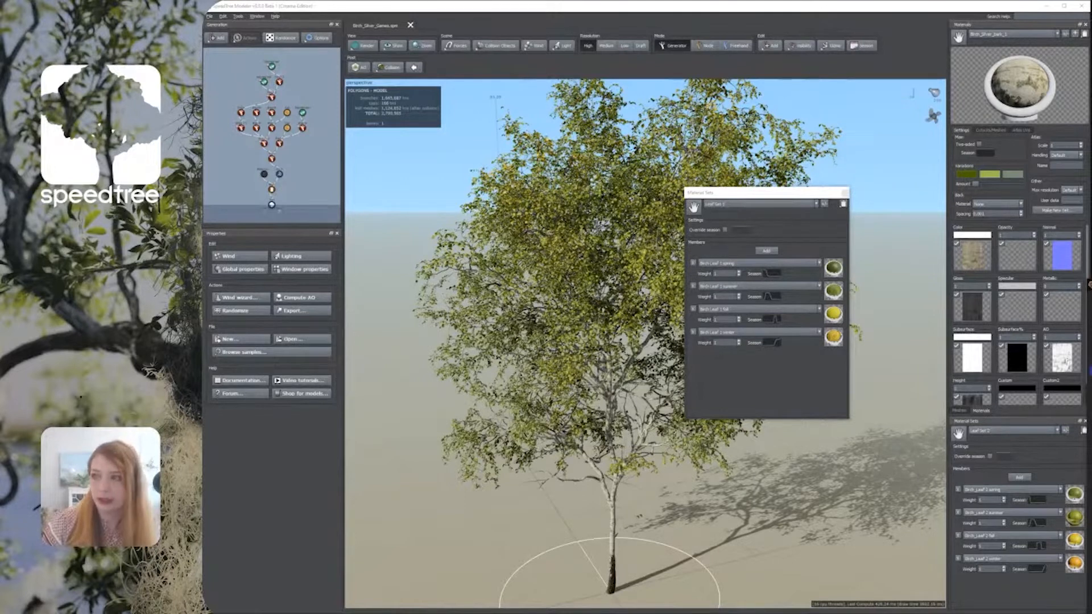
pyautogui.moveTo(291, 121); pyautogui.dragTo(262, 12)
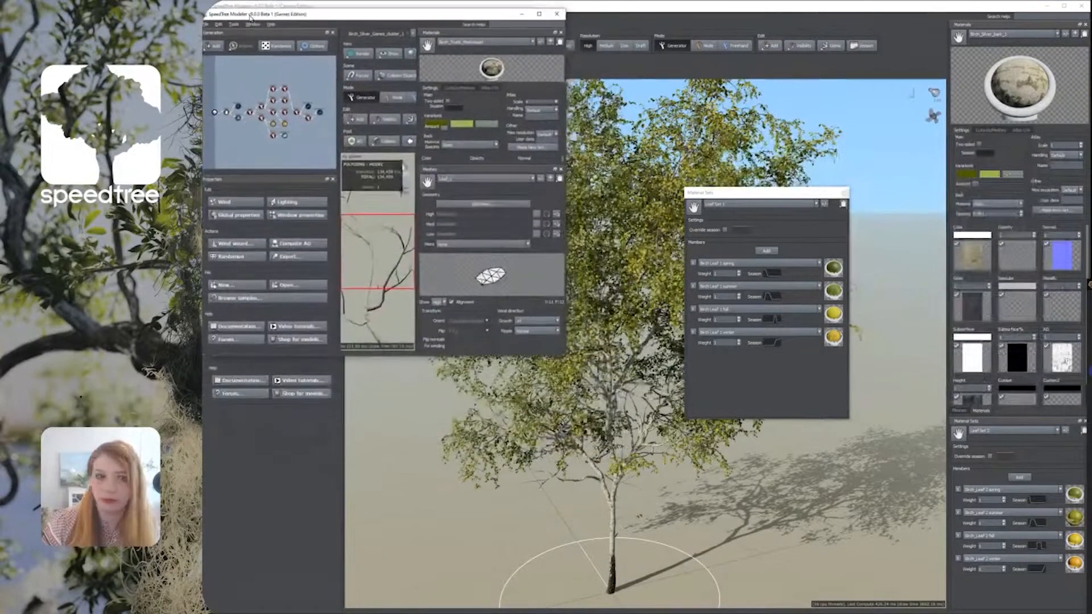
pyautogui.moveTo(569, 349); pyautogui.dragTo(1084, 613)
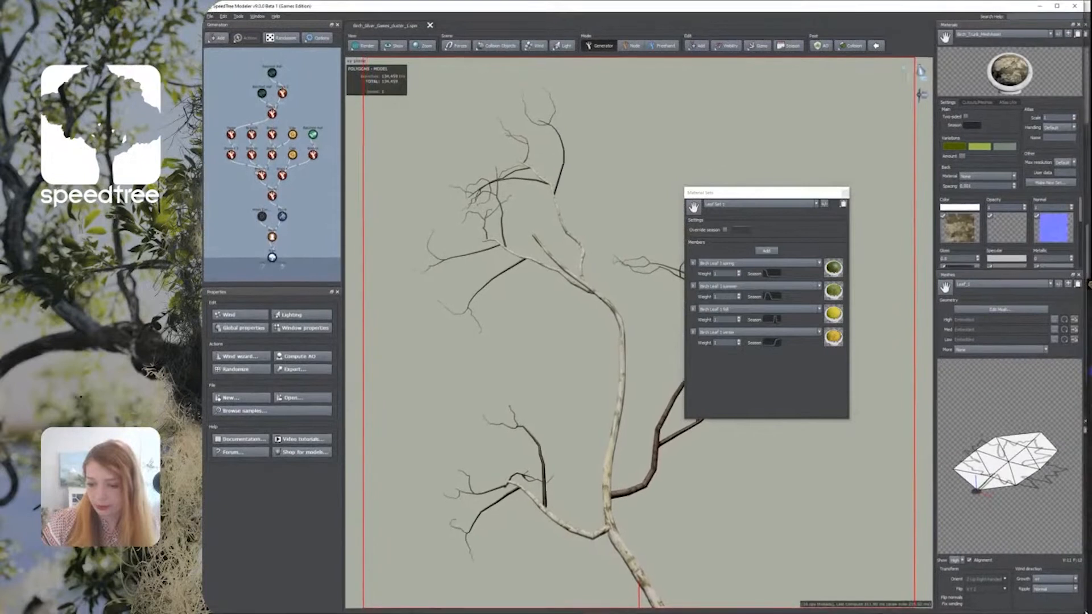
pyautogui.moveTo(726, 197); pyautogui.dragTo(812, 304)
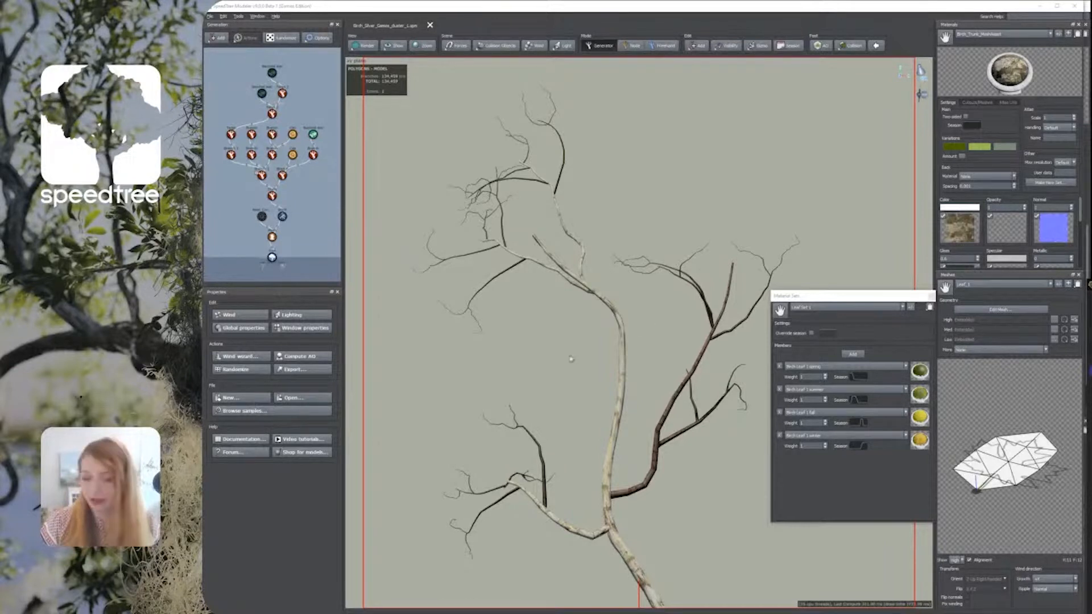
# Step: Raise the relative length segments of the larger side twigs' generator for a smoother curve
pyautogui.click(663, 421)
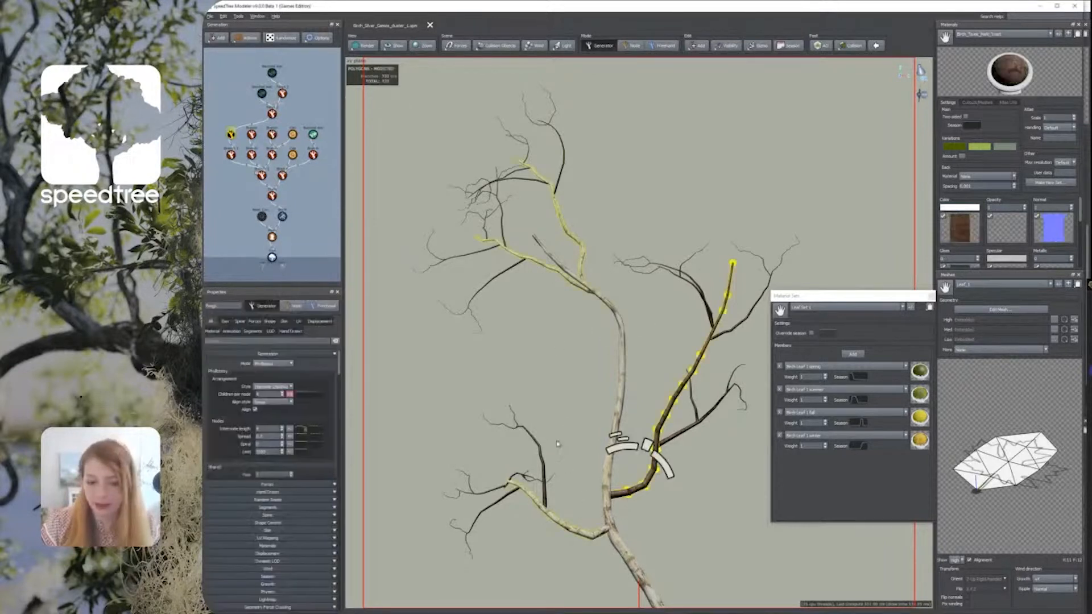
pyautogui.click(253, 331)
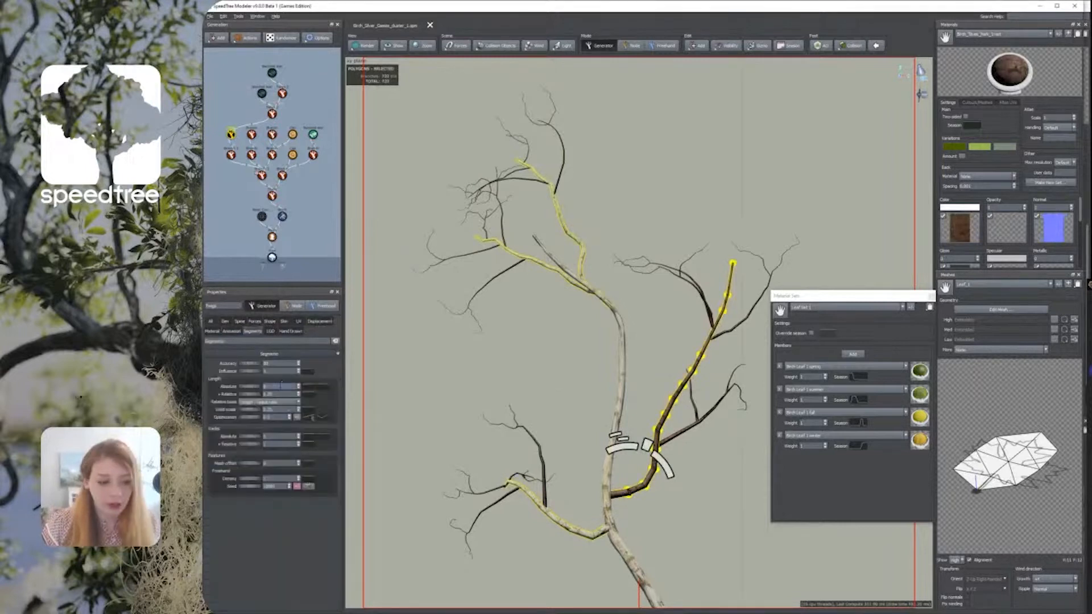
pyautogui.click(242, 390)
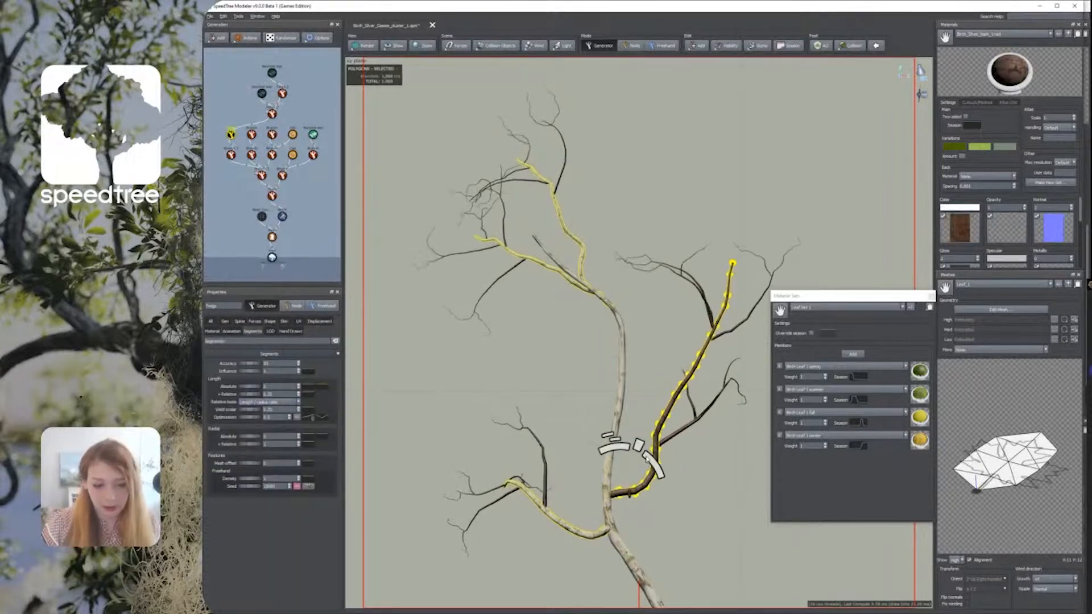
pyautogui.moveTo(249, 394); pyautogui.dragTo(284, 396)
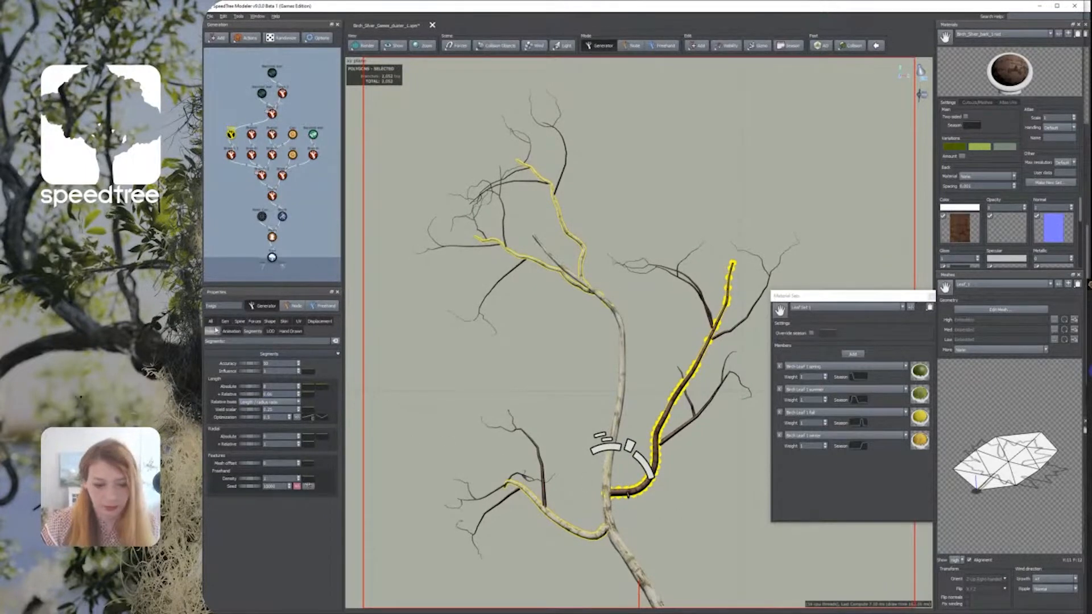
# Step: Lower the late noise amount in the larger side twigs' spine settings
pyautogui.click(224, 322)
pyautogui.scroll(-2, 244, 474)
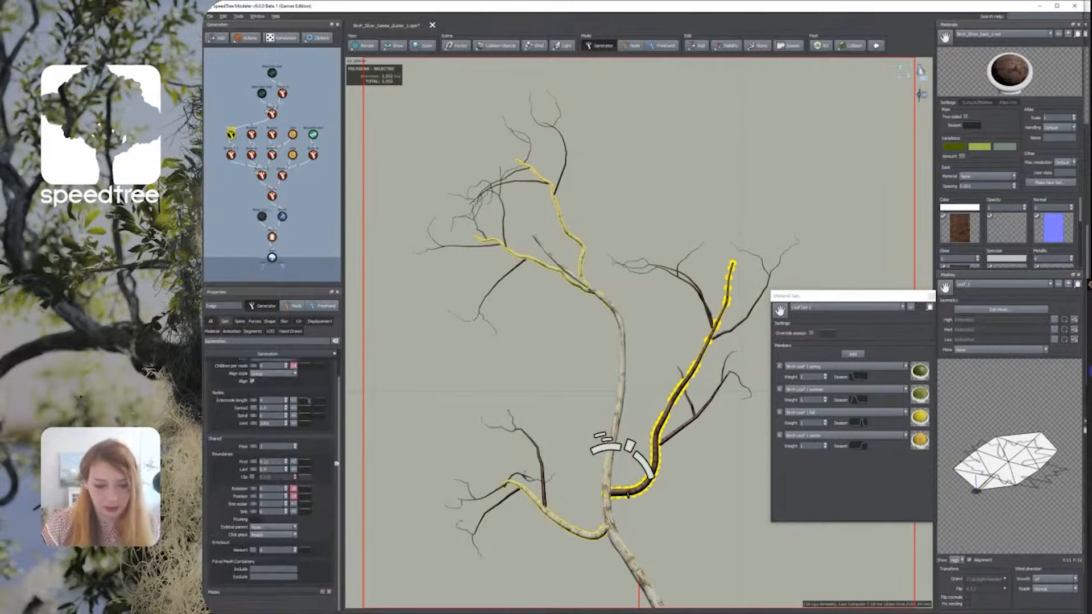
pyautogui.moveTo(340, 465); pyautogui.dragTo(423, 483)
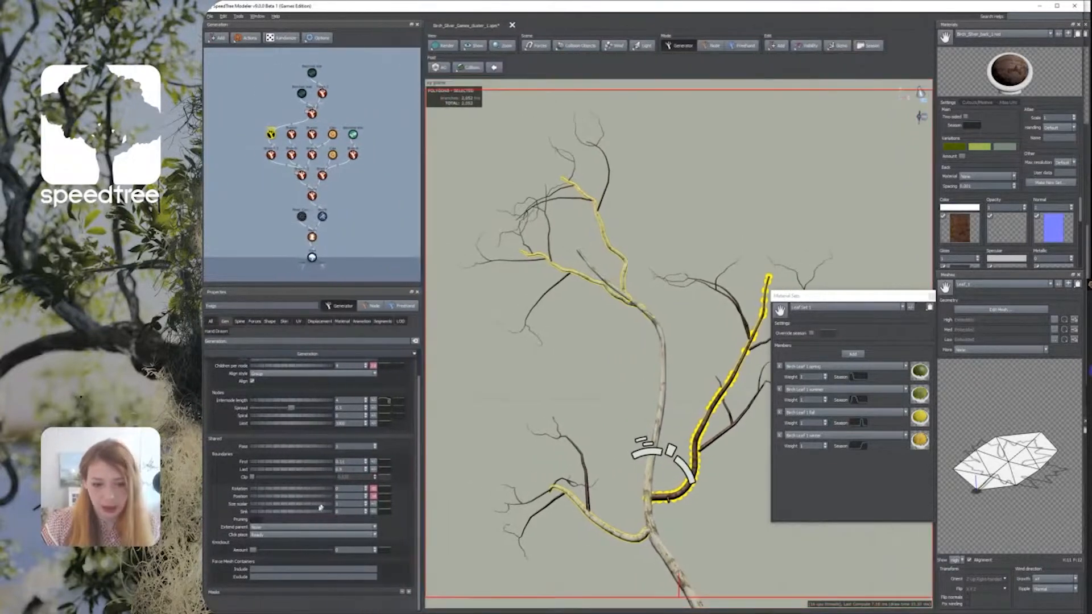
pyautogui.click(239, 321)
pyautogui.scroll(-3, 255, 528)
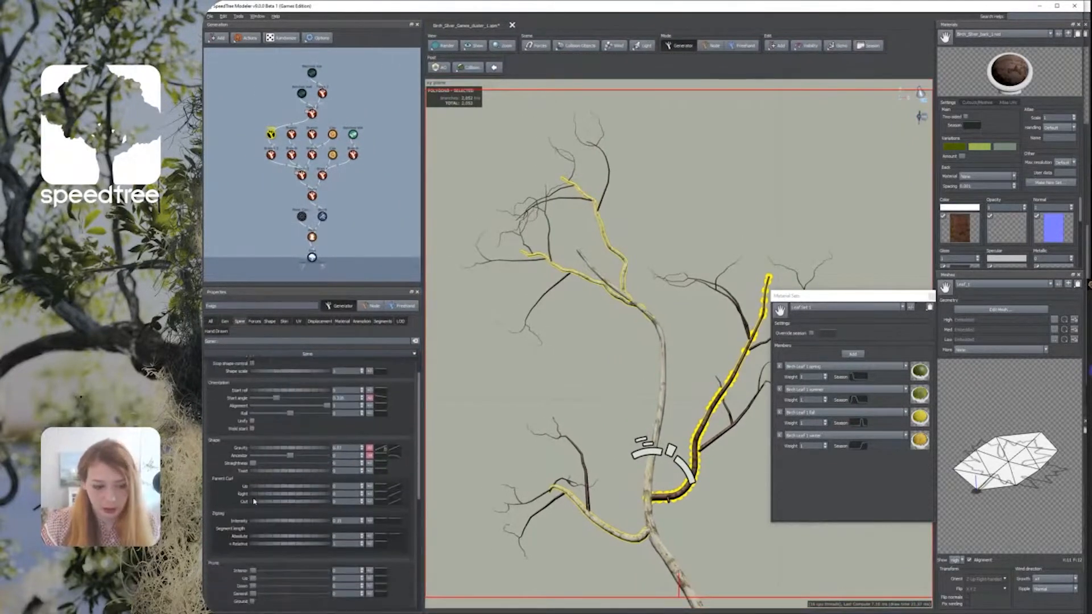
pyautogui.scroll(-4, 254, 529)
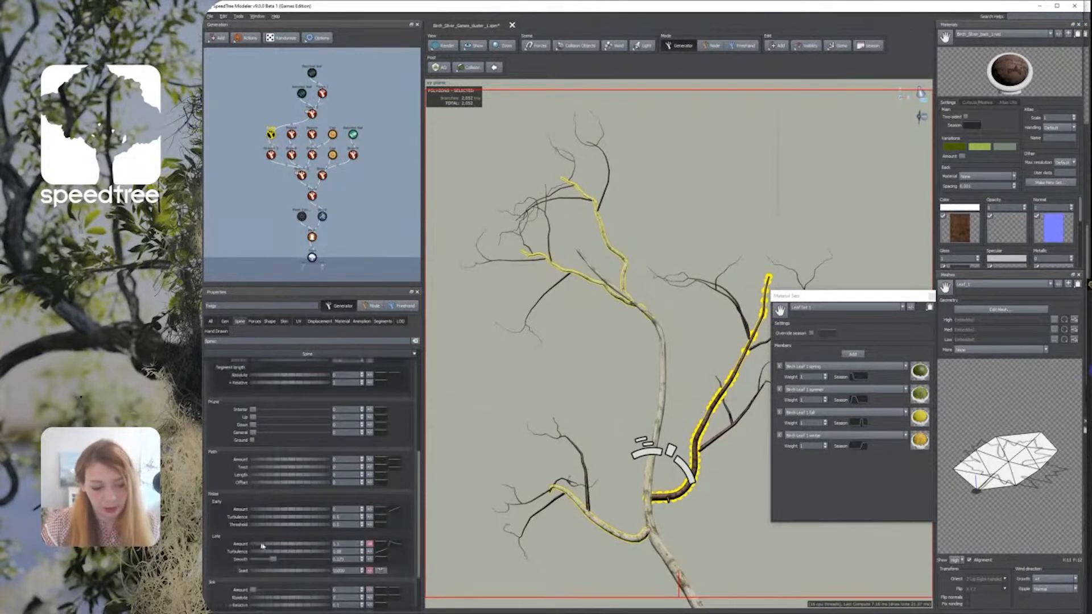
pyautogui.moveTo(296, 546)
pyautogui.mouseDown()
pyautogui.moveTo(263, 547)
pyautogui.moveTo(292, 546)
pyautogui.mouseUp()
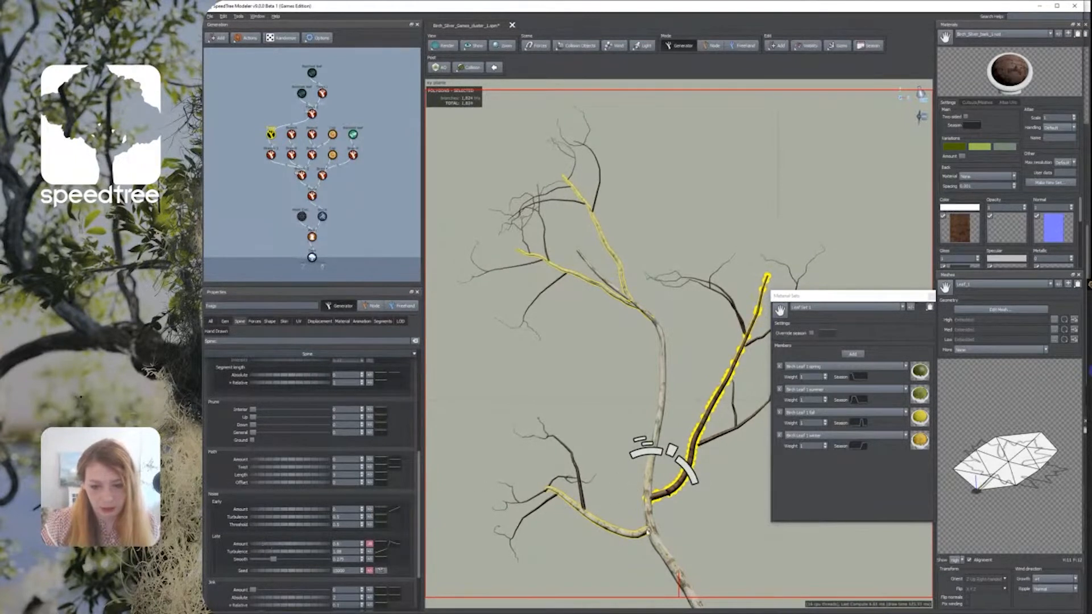
# Step: Dock the Material Sets window below the meshes, and reselect the generator of the larger side twigs
pyautogui.moveTo(898, 299); pyautogui.dragTo(1027, 277)
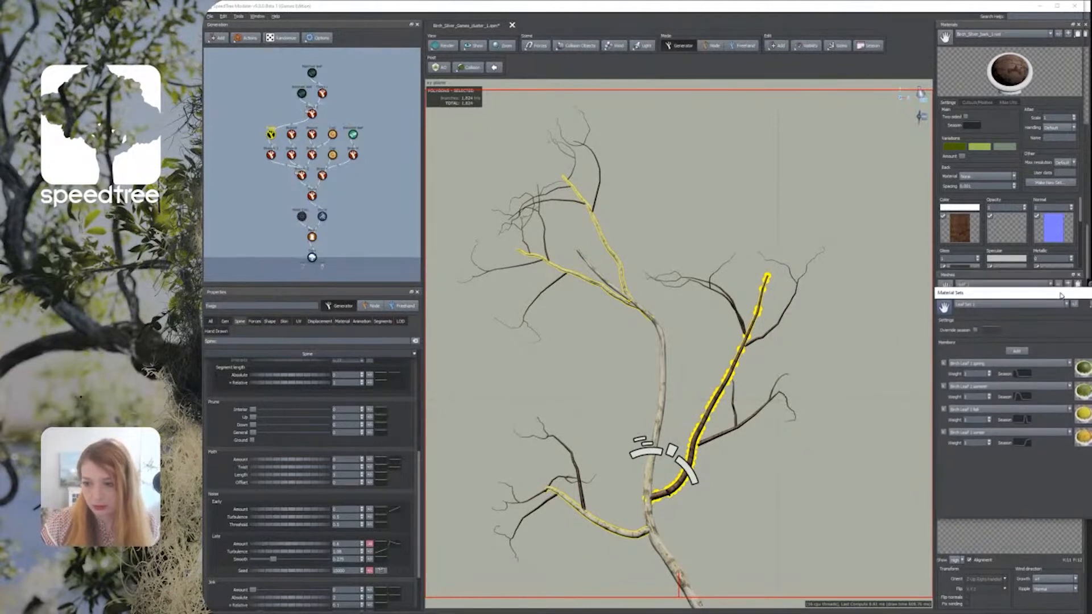
pyautogui.moveTo(1017, 293); pyautogui.dragTo(1016, 280)
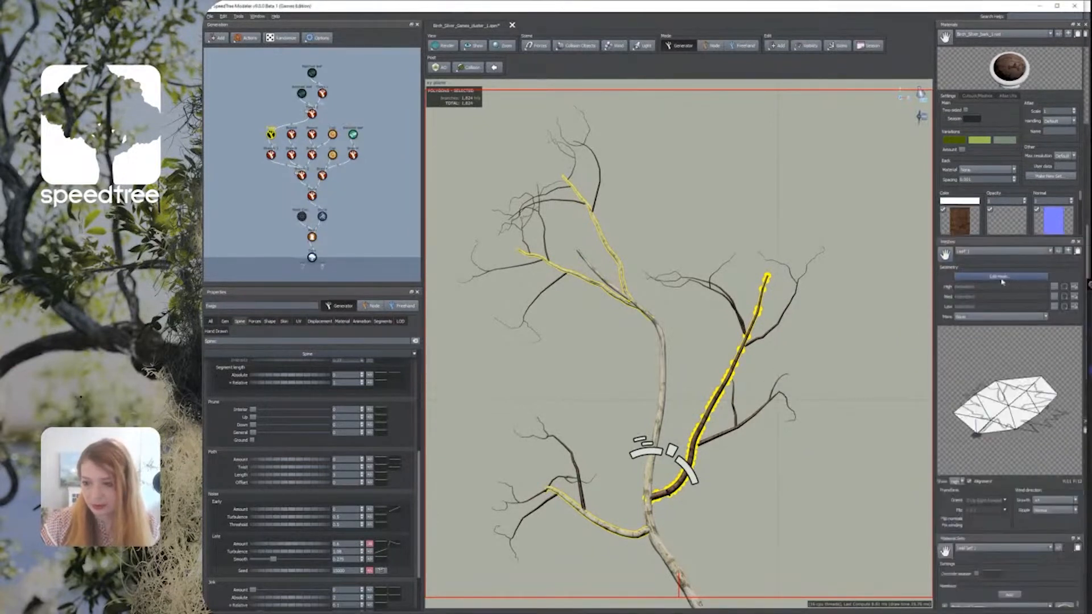
pyautogui.click(570, 425)
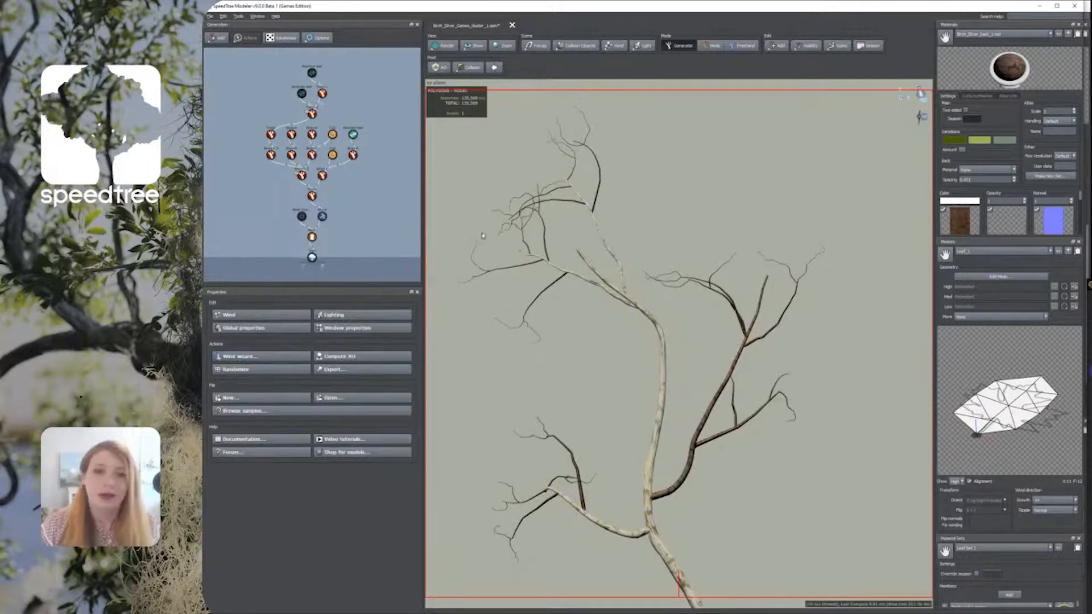
pyautogui.click(669, 493)
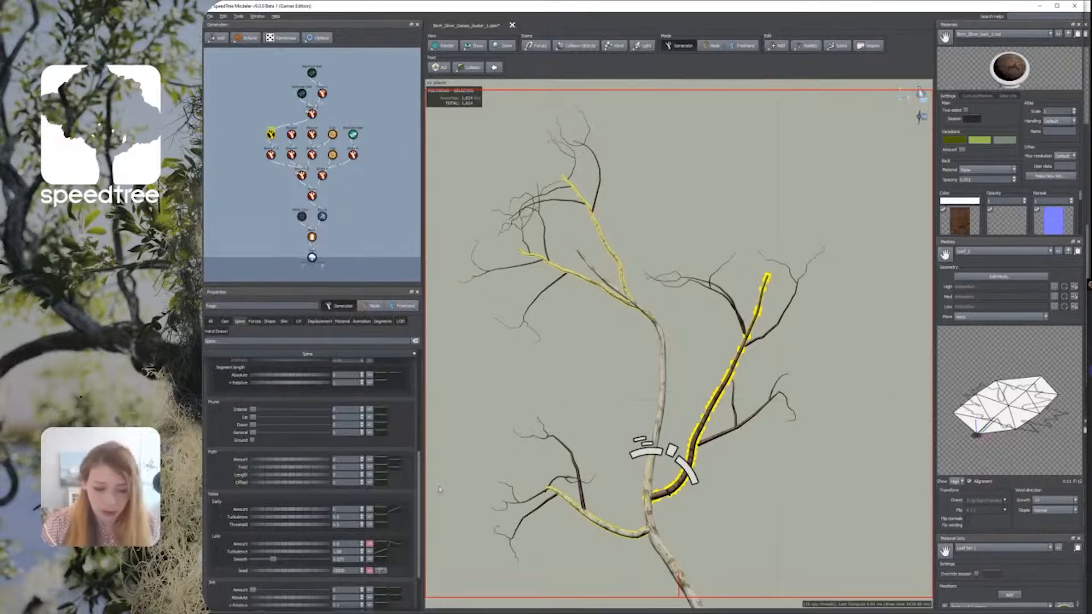
# Step: Reshape the skin radius profile curve of the larger side twigs to make them slimmer toward their tips
pyautogui.click(284, 322)
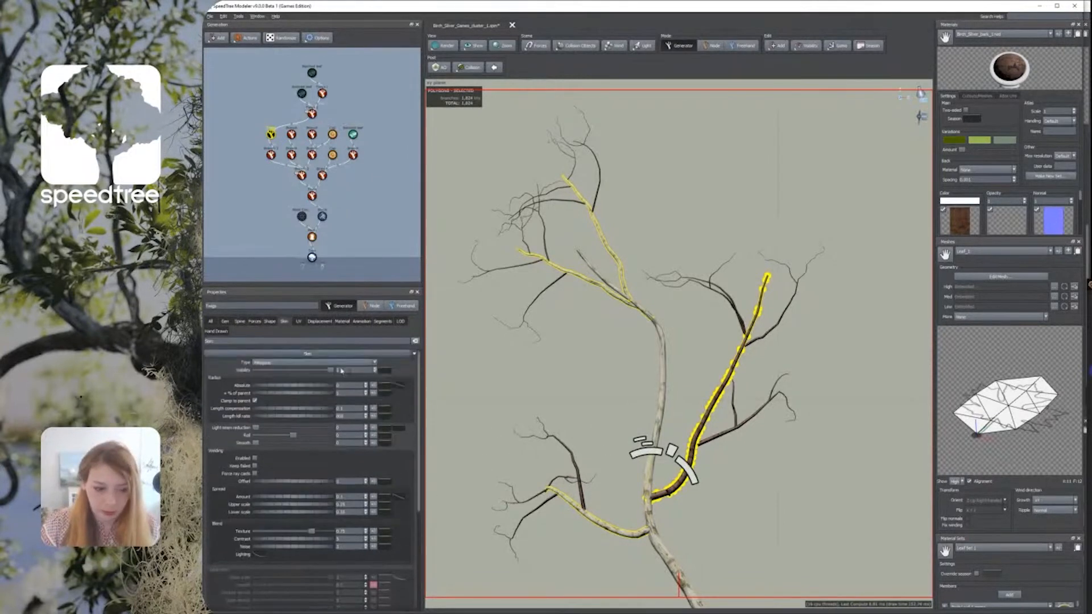
pyautogui.click(391, 386)
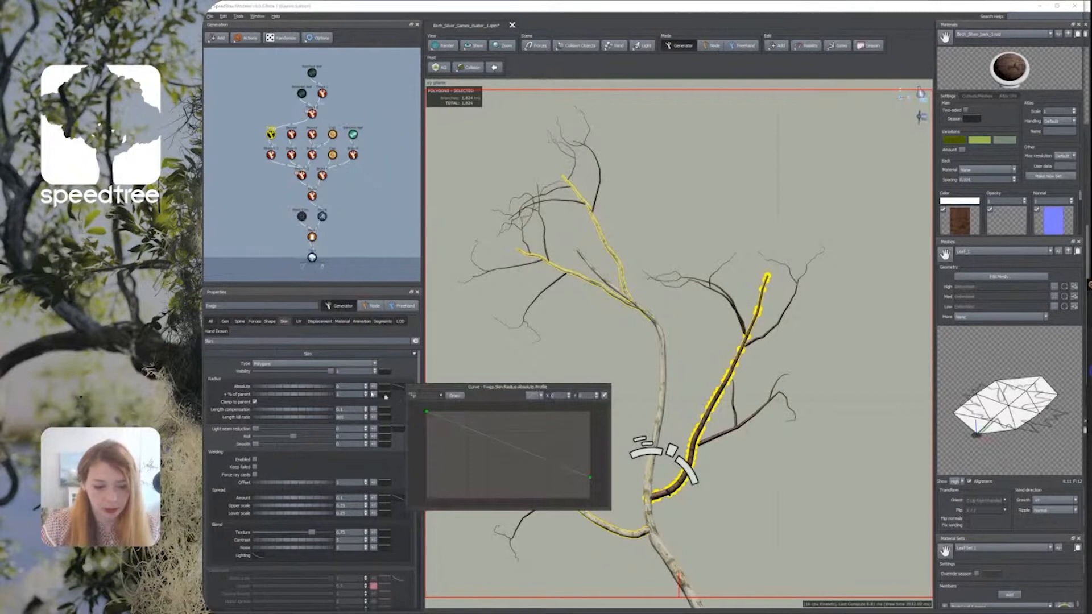
pyautogui.moveTo(428, 392); pyautogui.dragTo(340, 368)
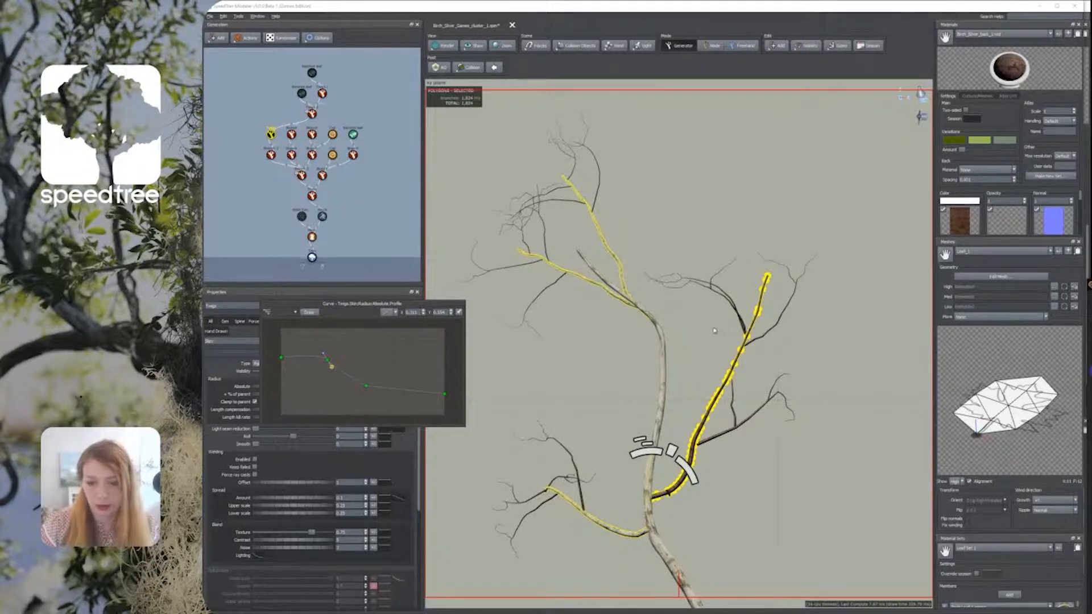
pyautogui.click(667, 245)
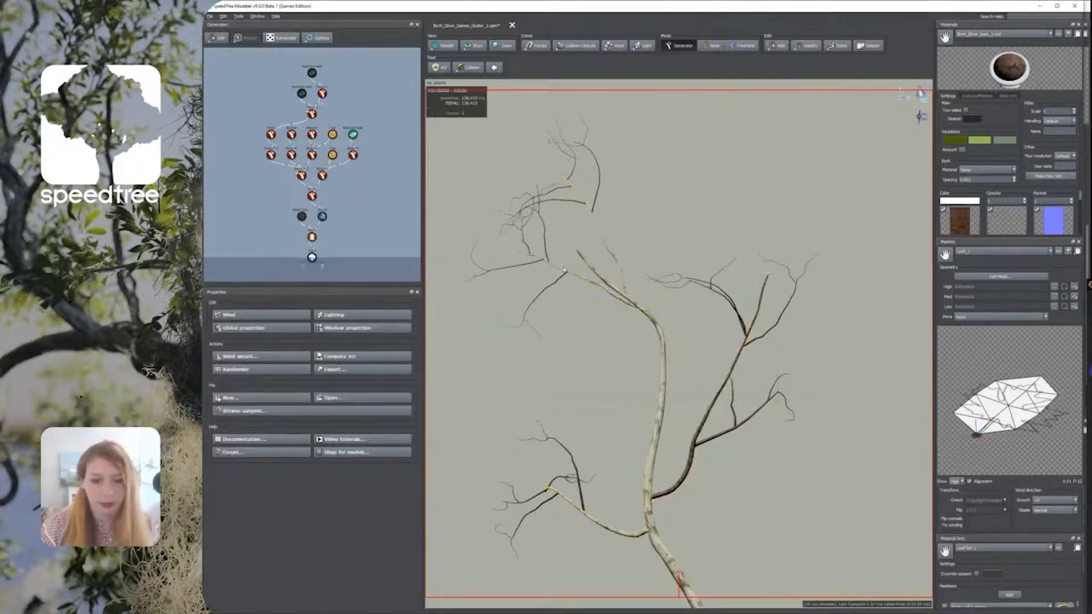
# Step: Show the hidden leaves on the twig and set their sky influence to 0 in the orientation settings
pyautogui.click(304, 95)
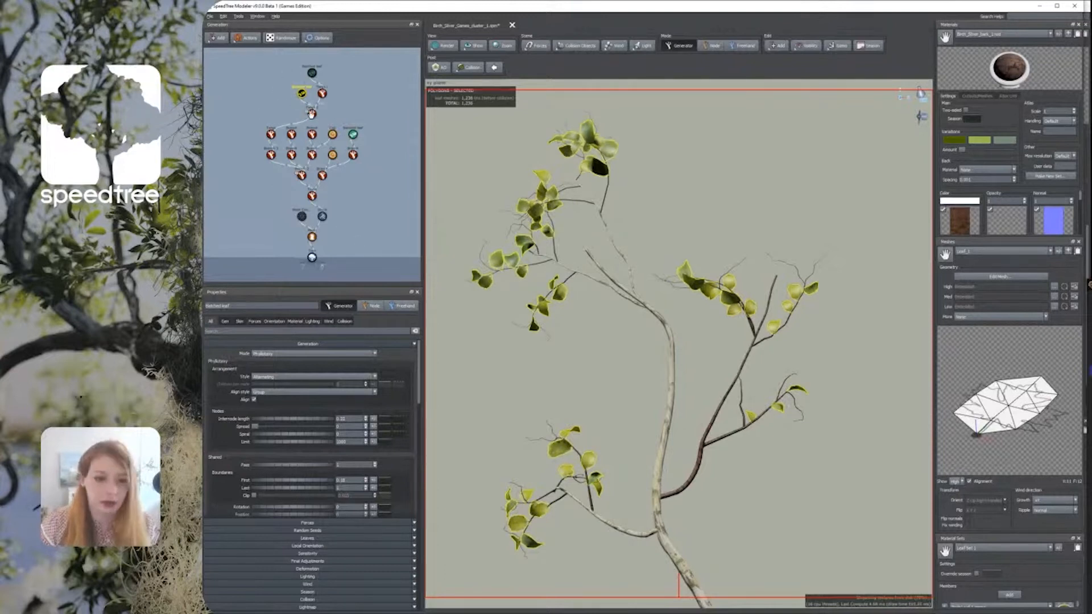
pyautogui.click(274, 322)
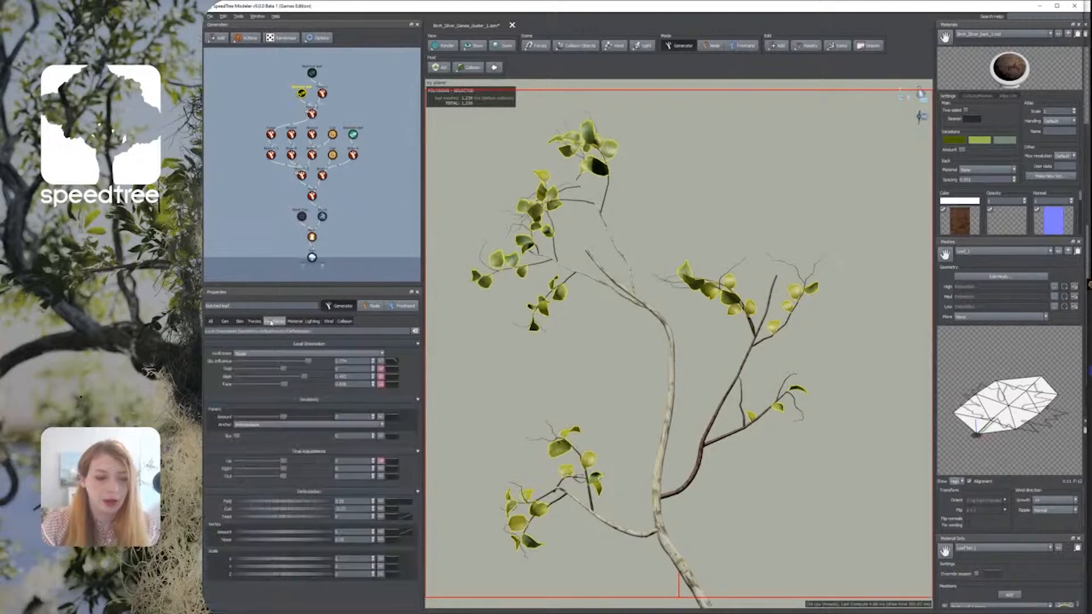
pyautogui.moveTo(348, 361); pyautogui.dragTo(302, 363)
pyautogui.write('1')
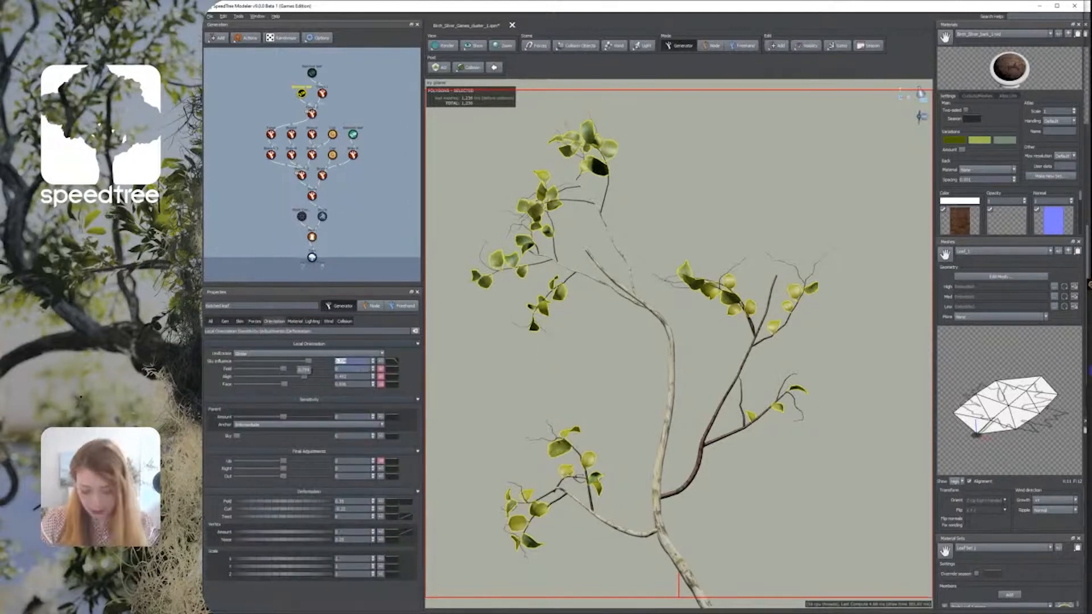
# Step: Remove the variance from the leaves' fold, align and face orientation values
pyautogui.click(380, 372)
pyautogui.write('0')
pyautogui.click(381, 379)
pyautogui.write('0')
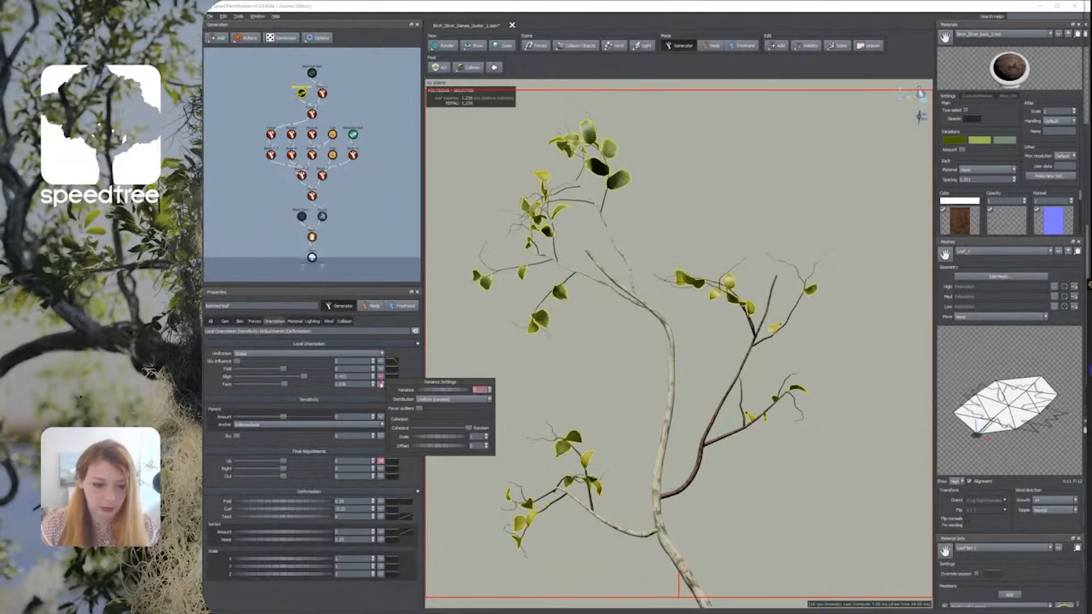
pyautogui.click(380, 384)
# Step: Set the leaves' align and face orientation values to 0
pyautogui.click(392, 362)
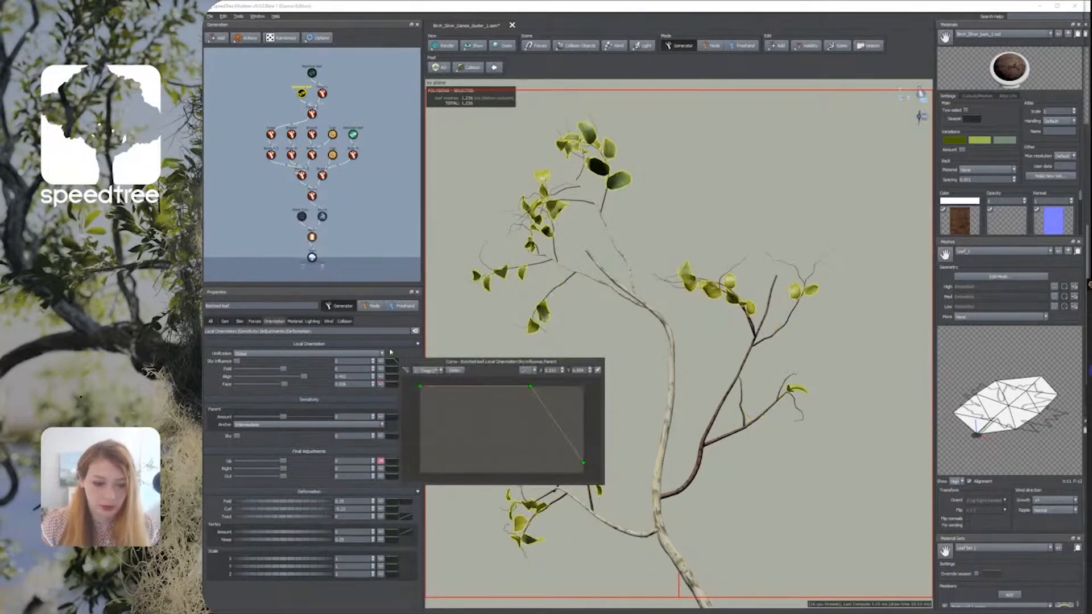
pyautogui.click(391, 352)
pyautogui.moveTo(354, 376); pyautogui.dragTo(303, 376)
pyautogui.write('0')
pyautogui.press('Tab')
pyautogui.write('0')
pyautogui.press('Return')
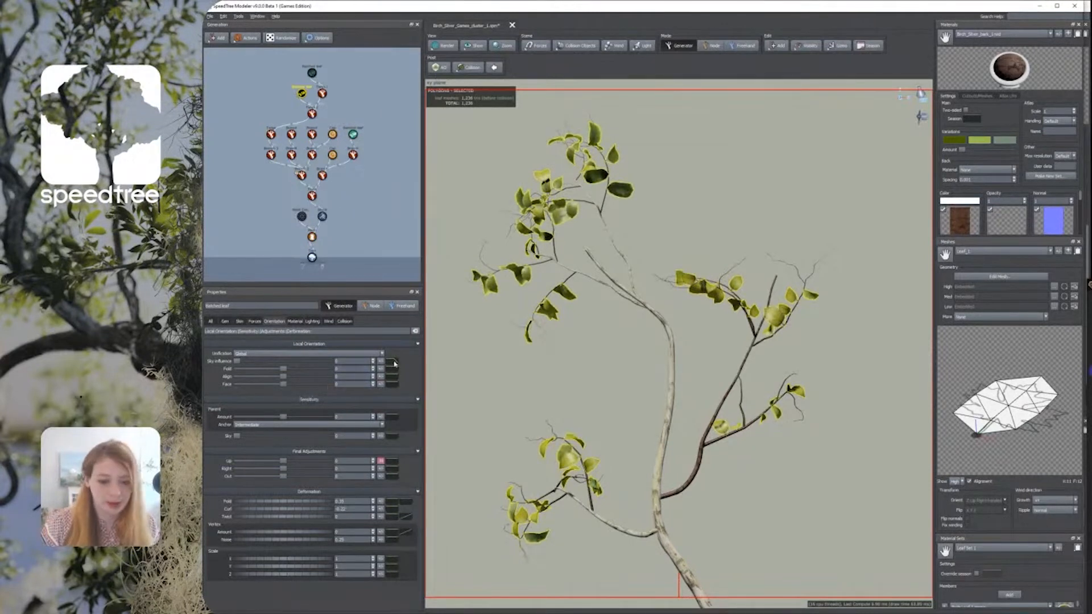
# Step: Adjust the parent curve of the leaves' sky influence, and remove the variance from their final up adjustment
pyautogui.click(393, 361)
pyautogui.click(526, 371)
pyautogui.click(526, 386)
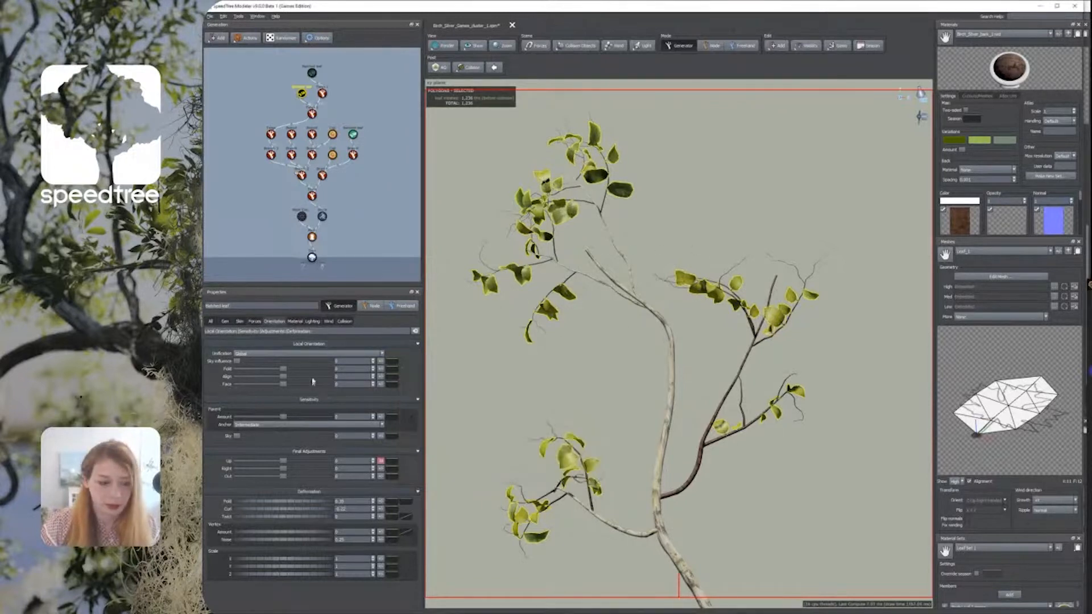
pyautogui.click(381, 462)
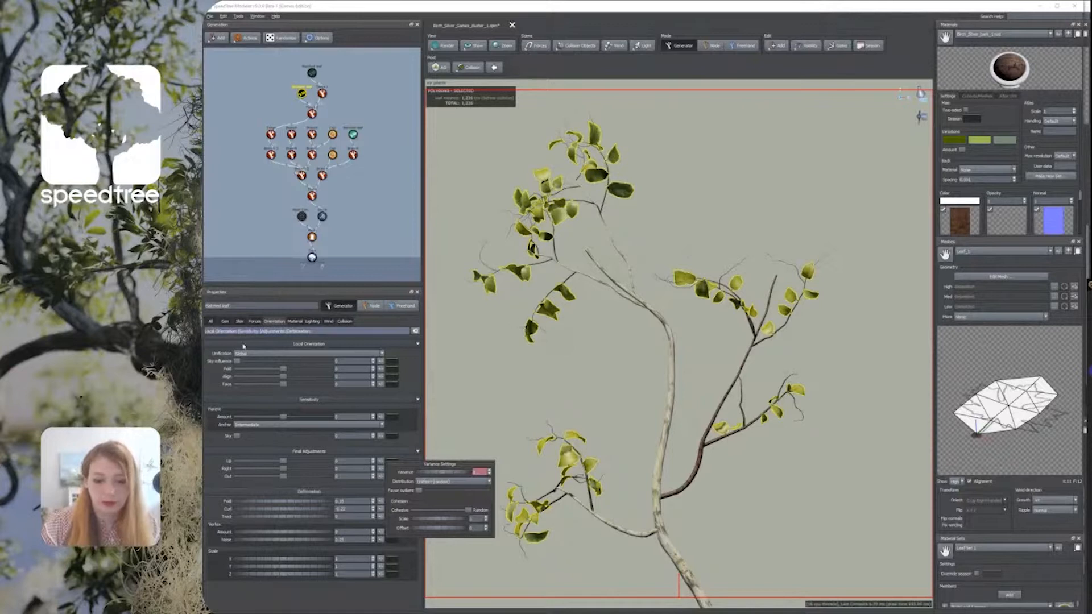
# Step: Raise the leaves' sky influence to 1 so they face the view, and deselect them
pyautogui.click(232, 364)
pyautogui.moveTo(235, 362); pyautogui.dragTo(328, 362)
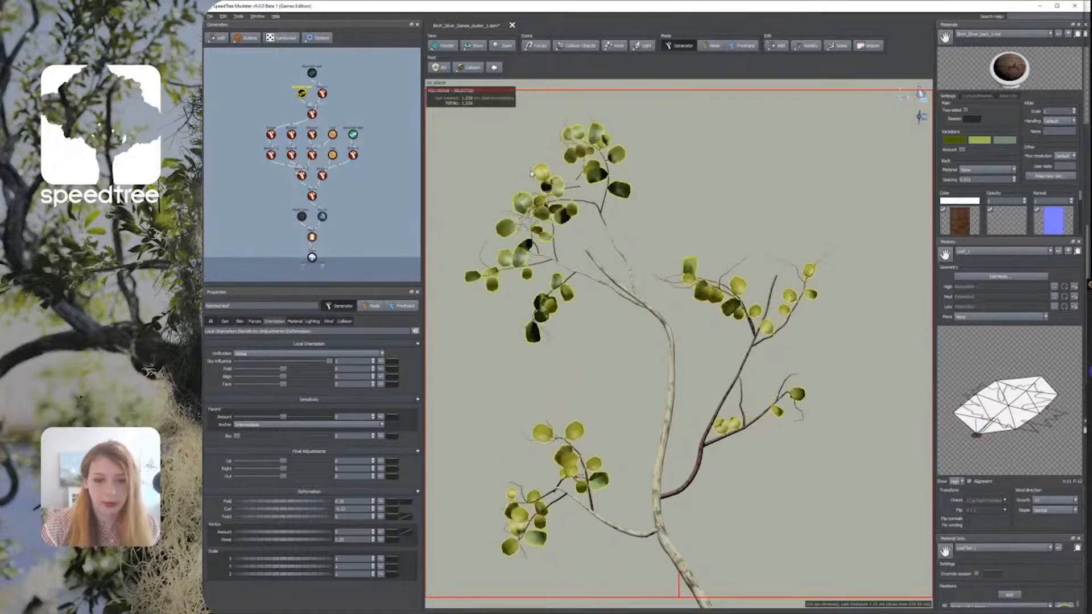
pyautogui.click(488, 143)
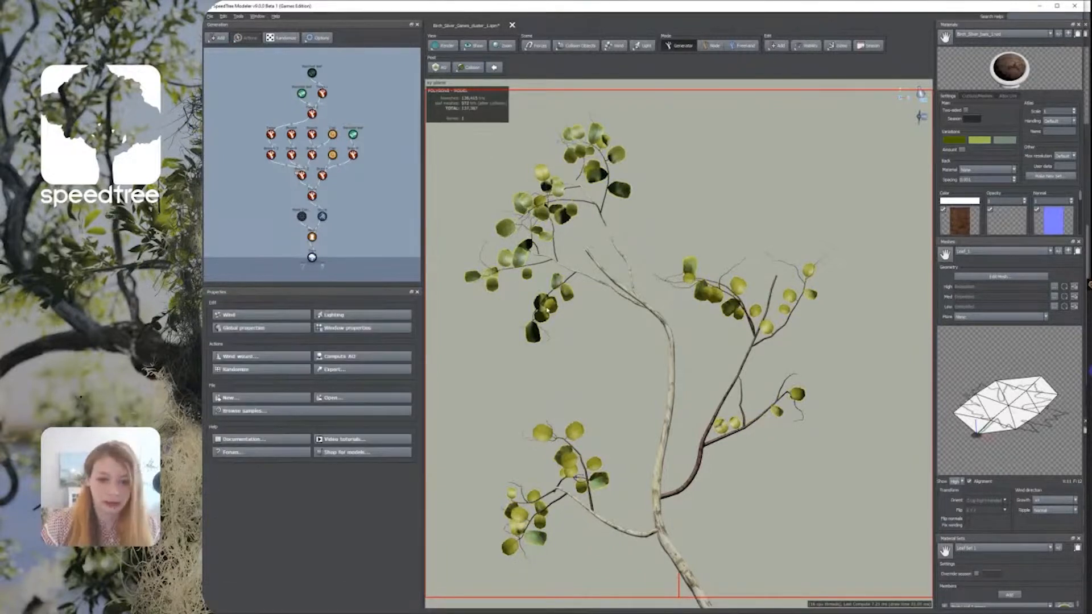
# Step: Enlarge the leaves to fill out the cluster, and check the season setting
pyautogui.click(302, 93)
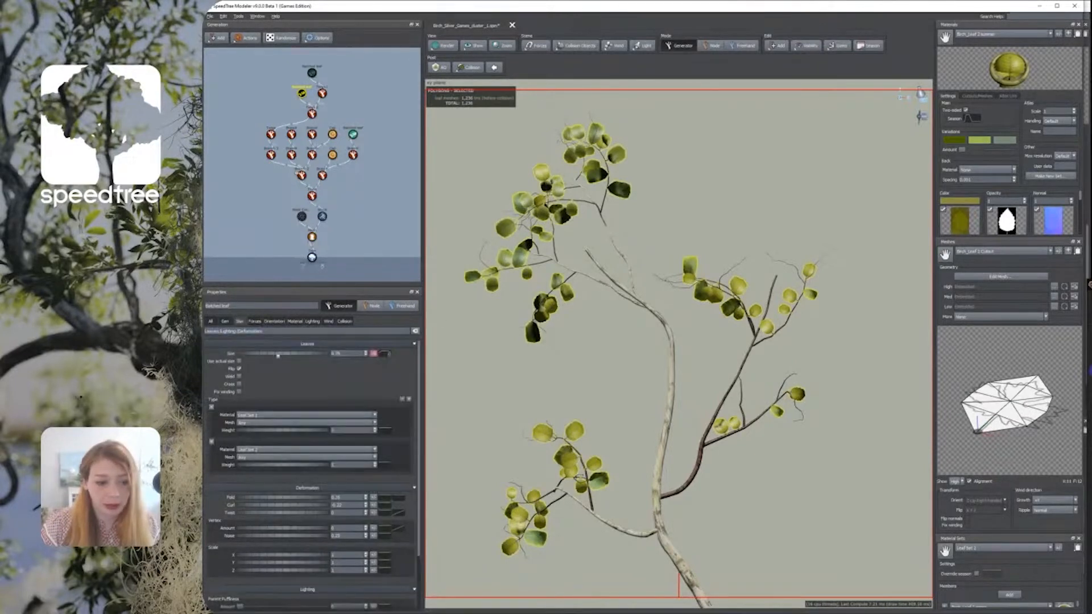
pyautogui.moveTo(280, 355); pyautogui.dragTo(297, 357)
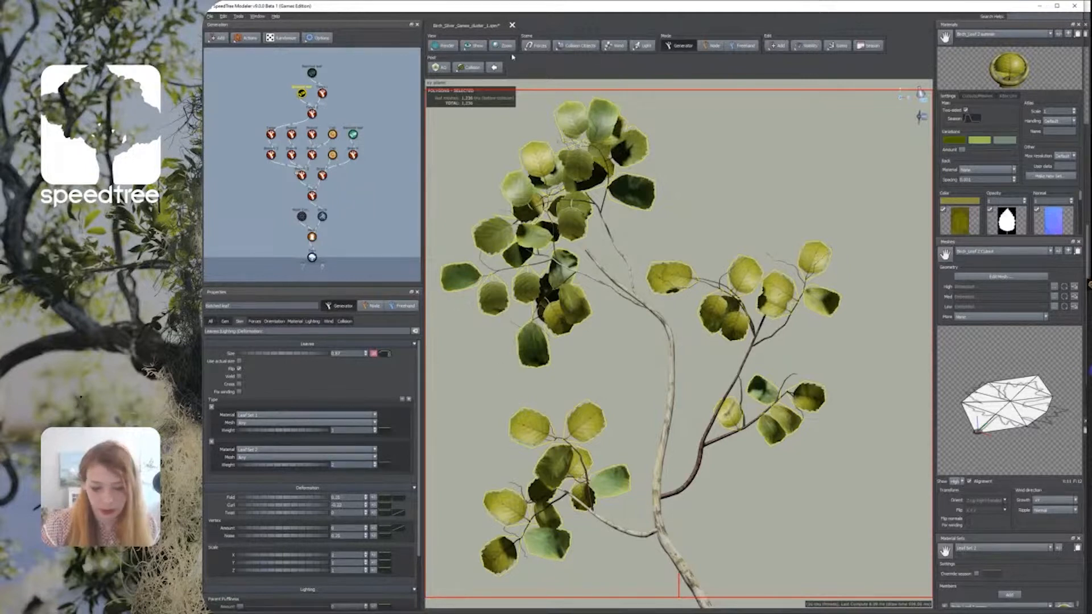
pyautogui.click(868, 46)
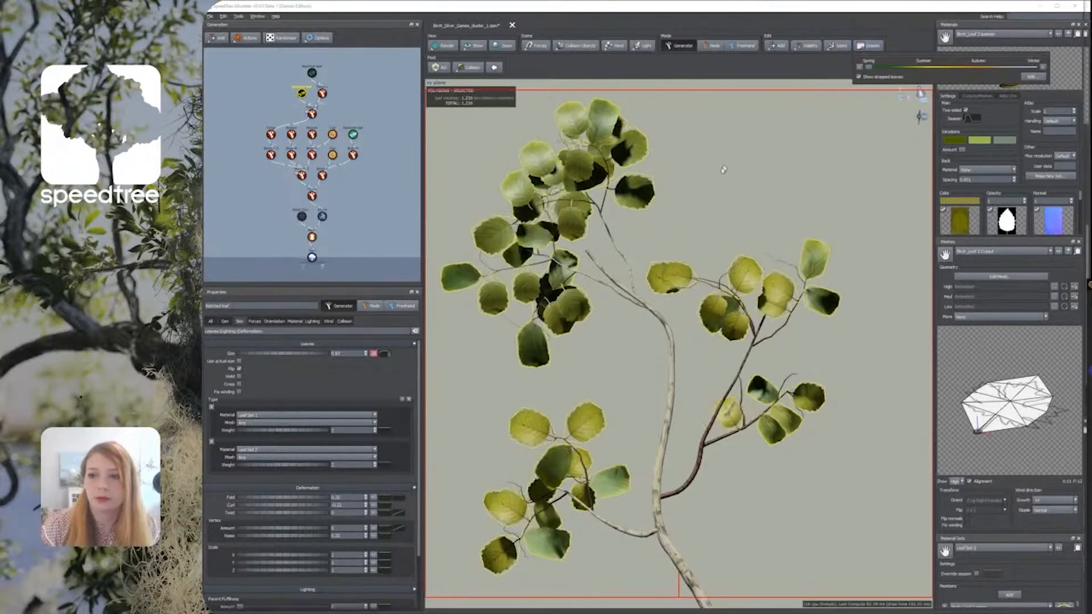
pyautogui.click(652, 169)
pyautogui.click(652, 170)
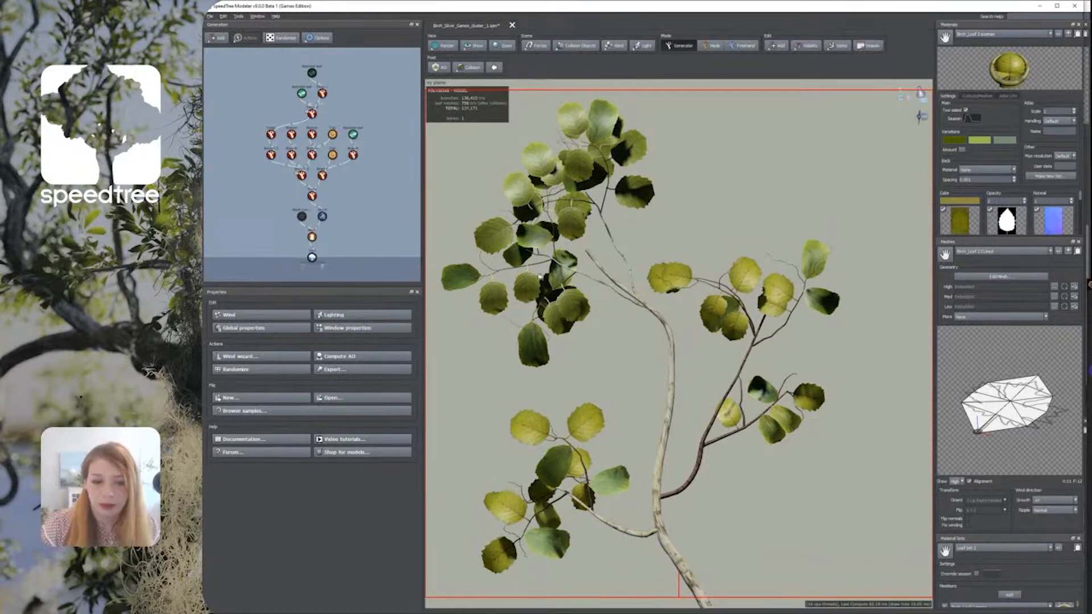
pyautogui.click(495, 297)
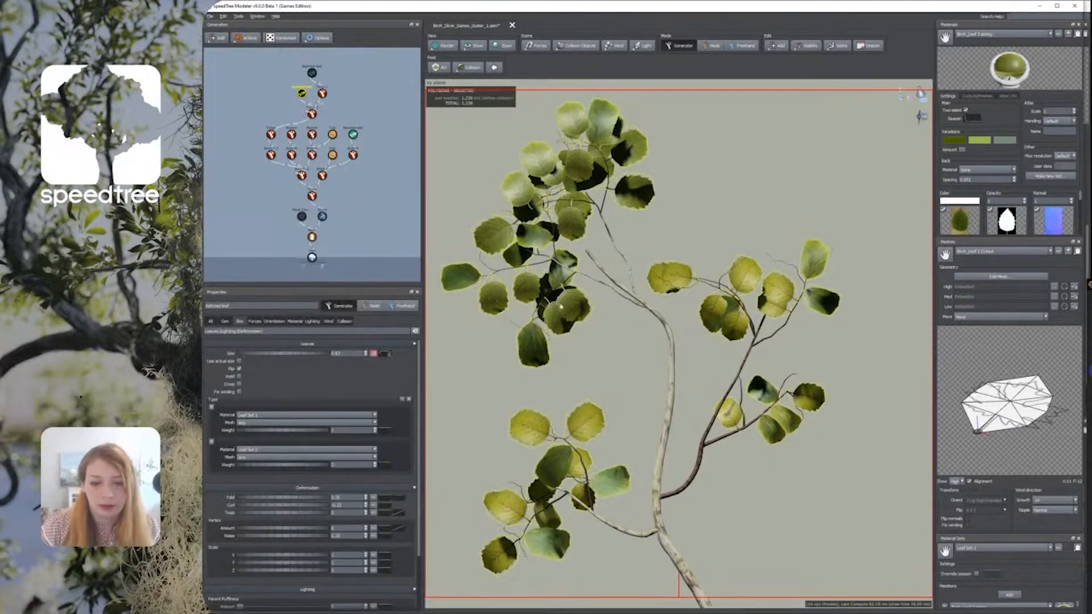
# Step: Add points to the main branch's skin radius profile curve so it keeps its thickness and tapers sharply at the tip
pyautogui.click(689, 580)
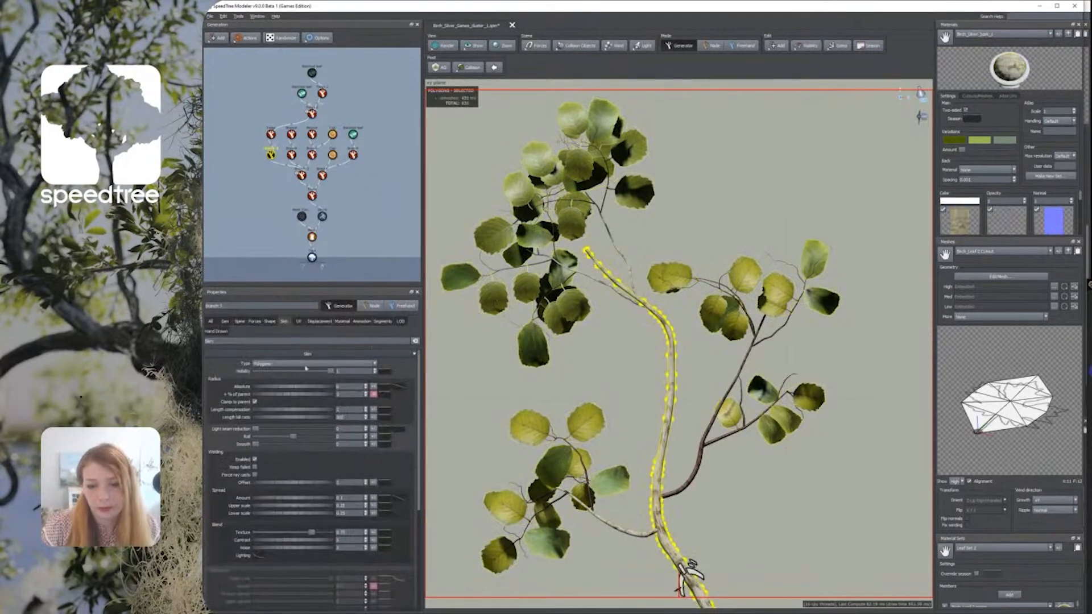
pyautogui.click(393, 387)
pyautogui.doubleClick(549, 466)
pyautogui.moveTo(588, 478); pyautogui.dragTo(586, 493)
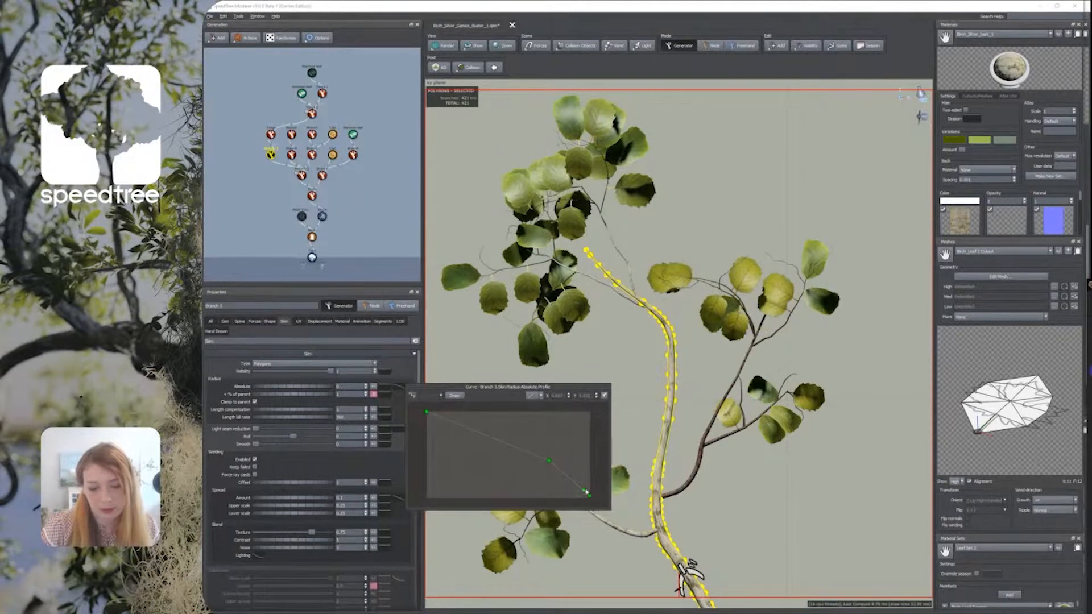
pyautogui.doubleClick(583, 467)
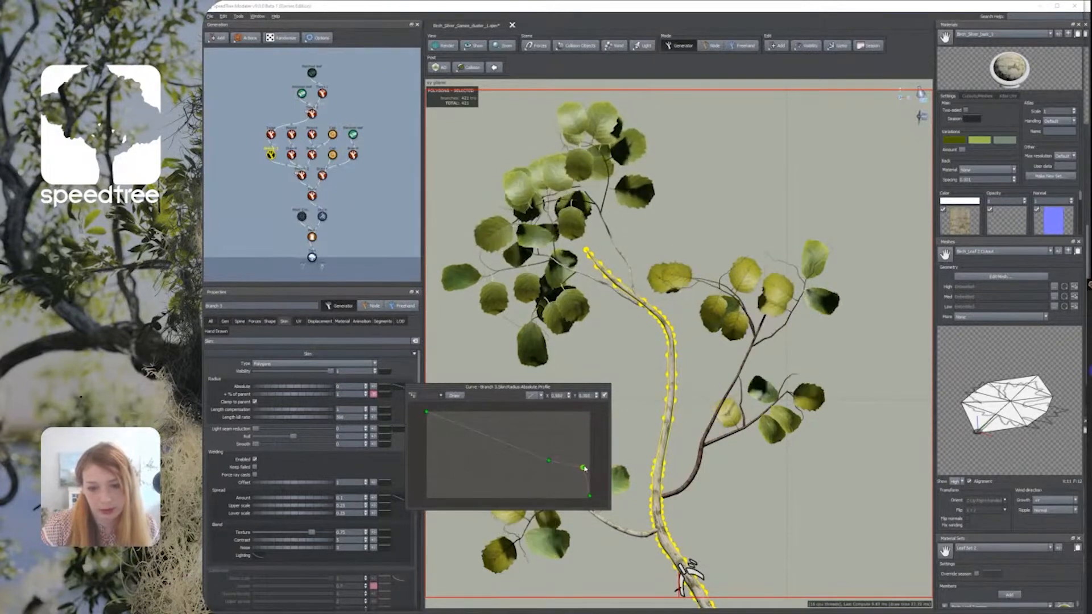
pyautogui.click(614, 307)
# Step: Adjust the absolute skin radius of the larger side twigs and reshape its profile curve along their length
pyautogui.click(623, 291)
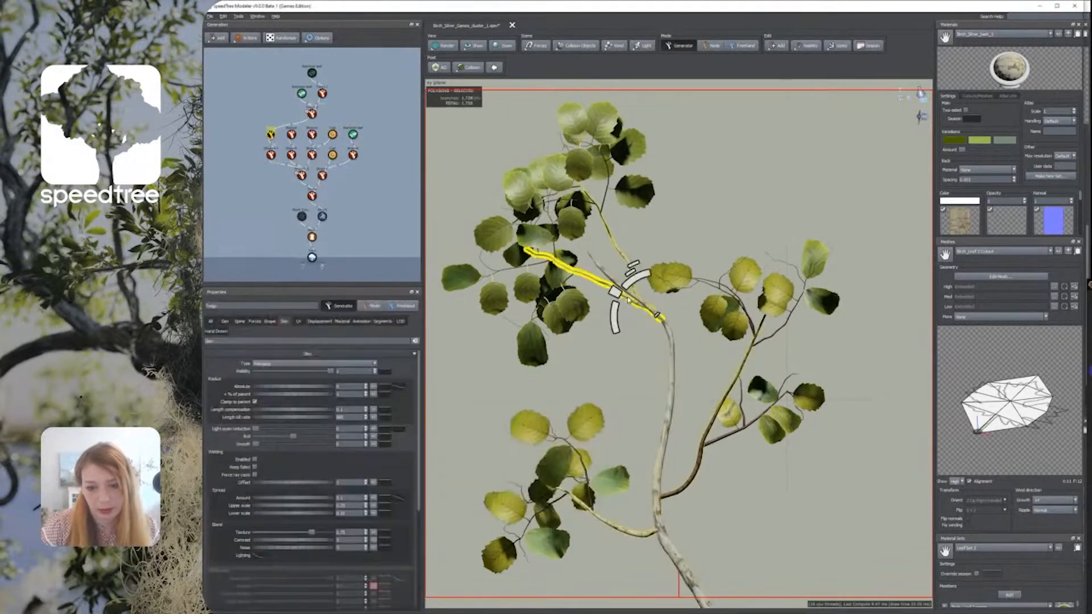
pyautogui.click(280, 391)
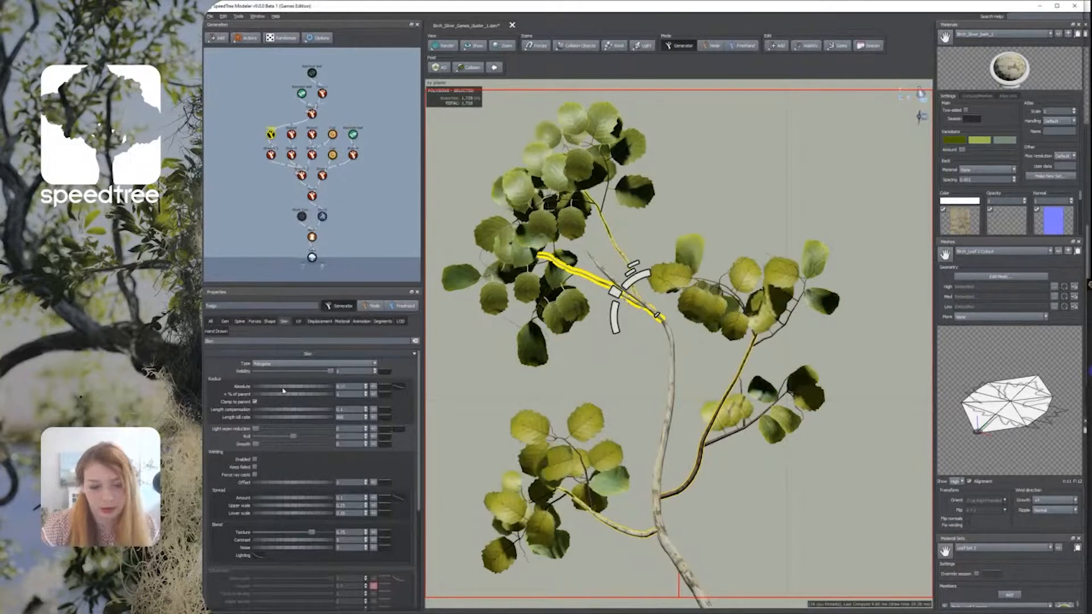
pyautogui.click(400, 390)
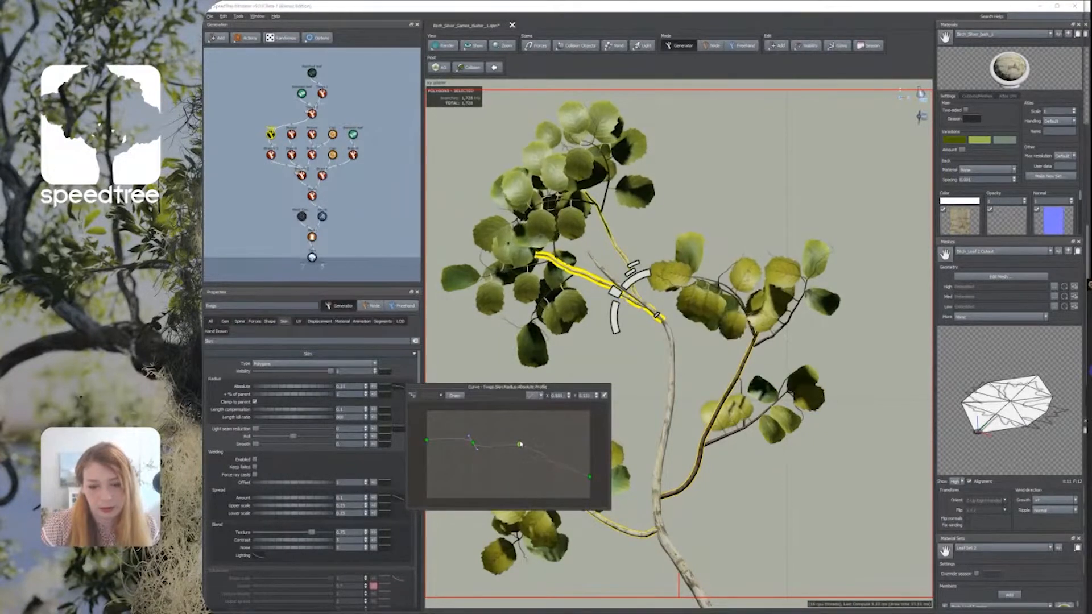
pyautogui.click(545, 355)
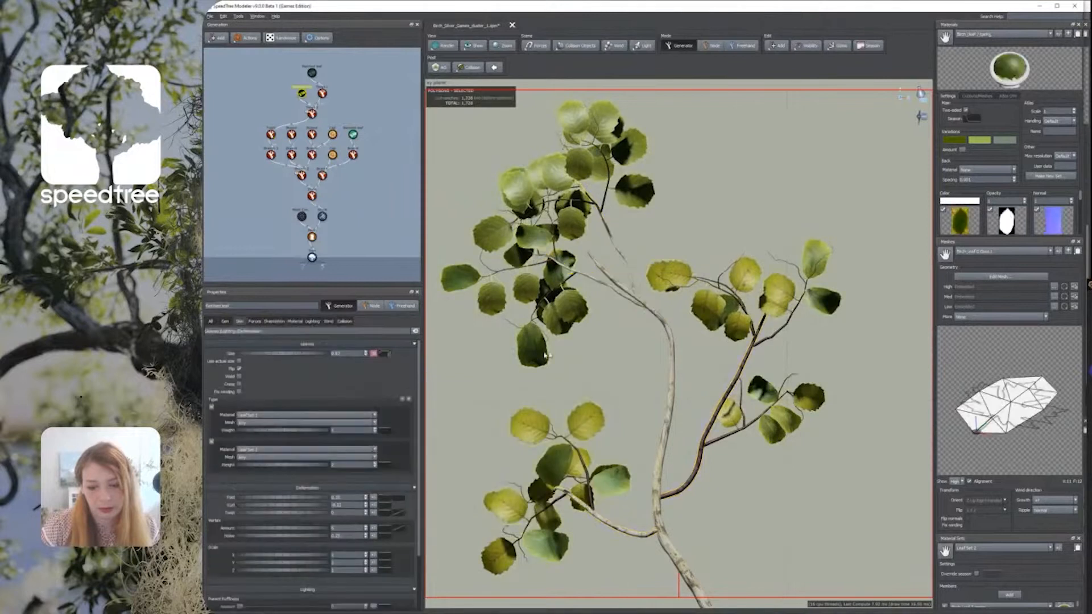
pyautogui.click(583, 288)
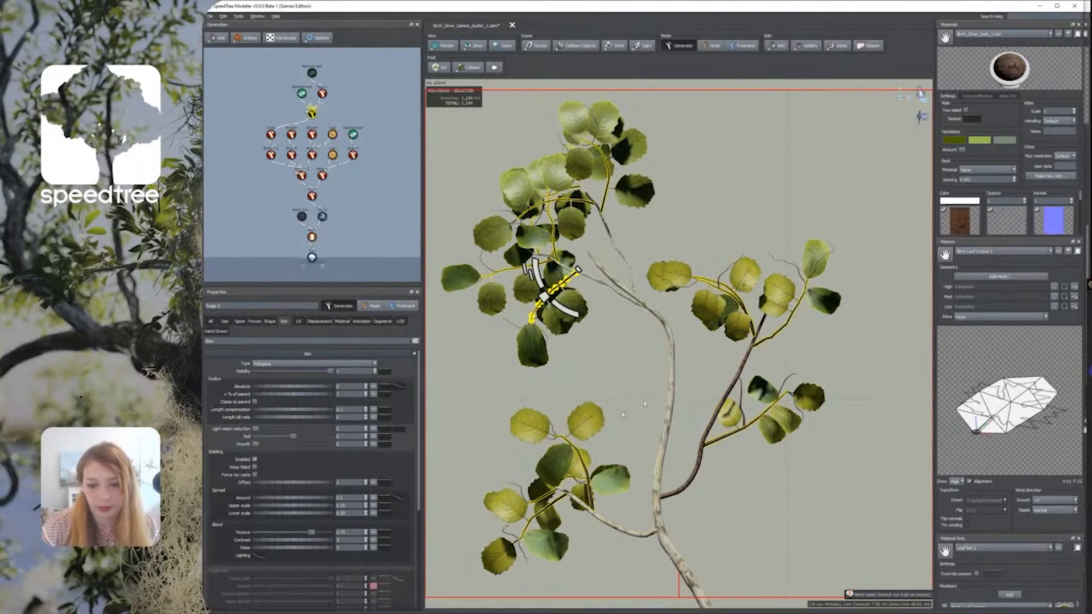
pyautogui.click(637, 307)
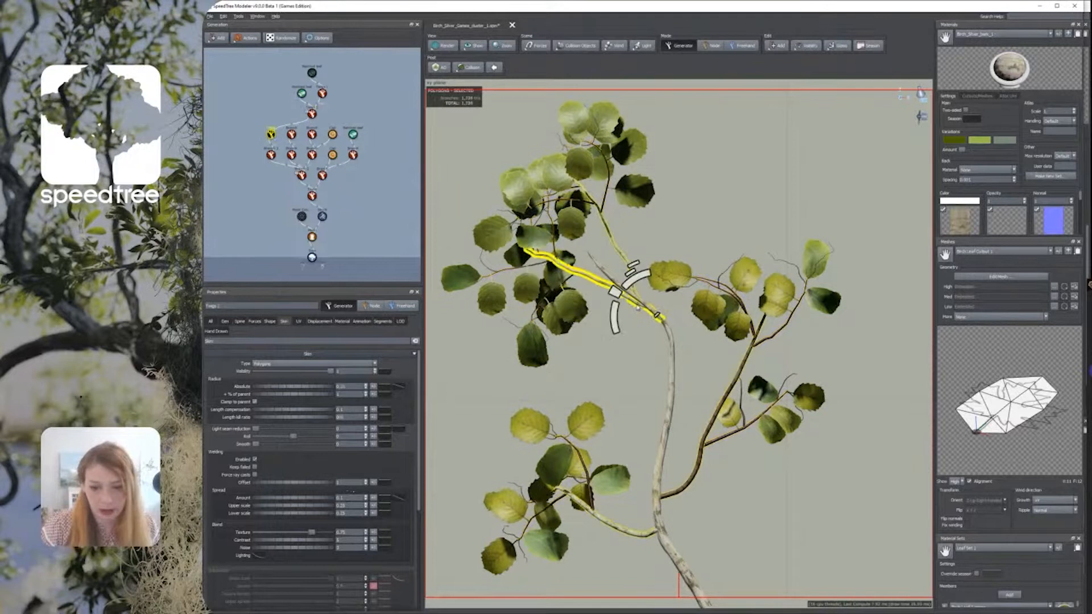
# Step: Lower the internode length of the larger side twigs so more of them grow along the main branch
pyautogui.click(225, 321)
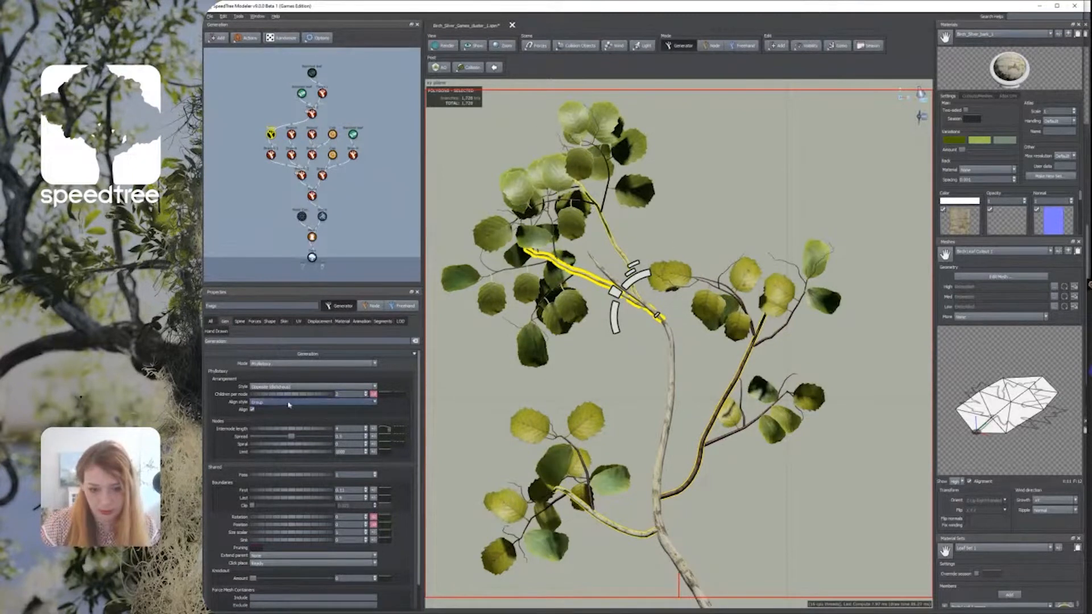
pyautogui.click(295, 430)
pyautogui.moveTo(295, 431); pyautogui.dragTo(238, 430)
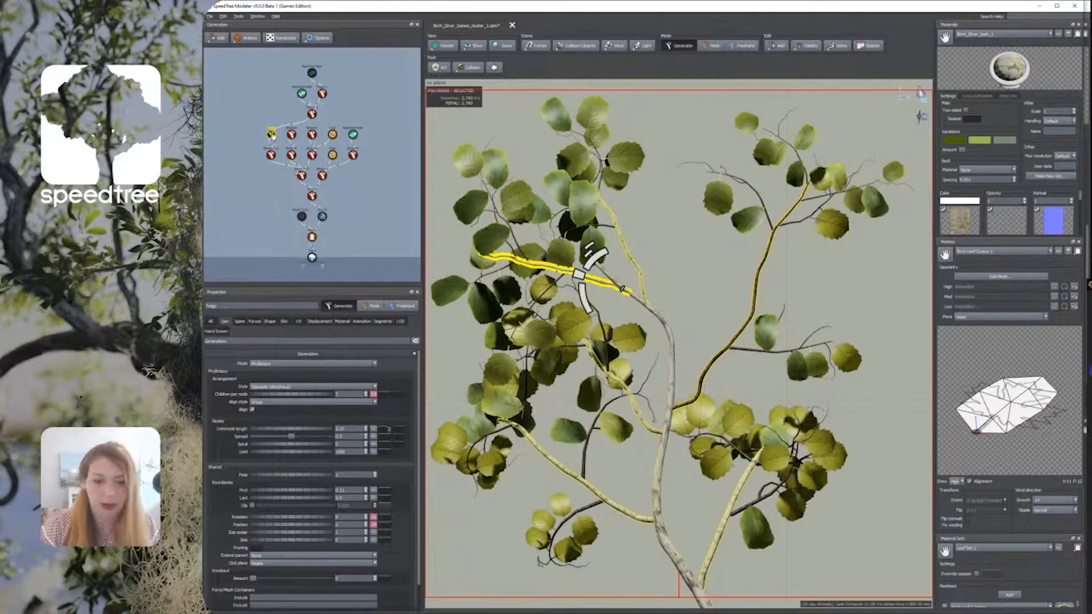
# Step: Raise the knockout amount of the smaller twigs' generator to thin them out
pyautogui.click(312, 114)
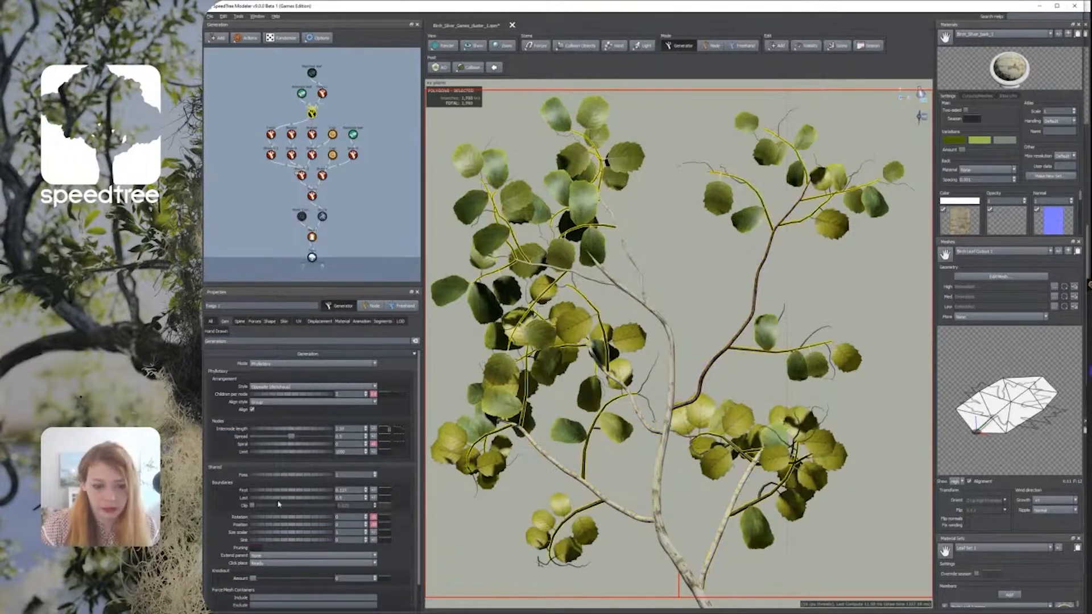
pyautogui.scroll(-1, 273, 518)
pyautogui.moveTo(255, 556); pyautogui.dragTo(286, 559)
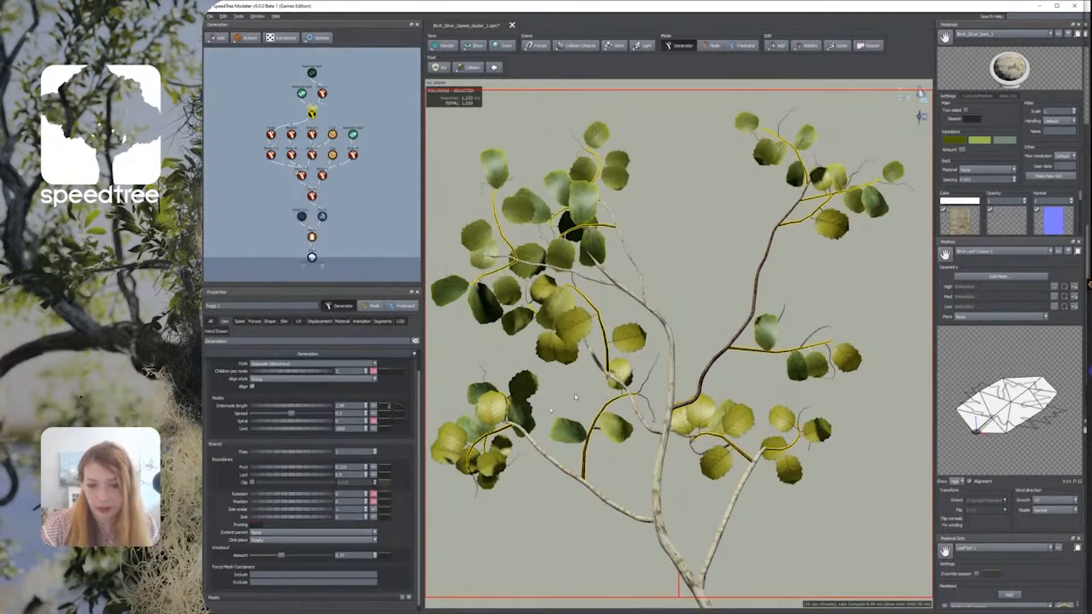
# Step: Add variance to the size of the leaves on the larger side twigs so they vary more
pyautogui.click(634, 339)
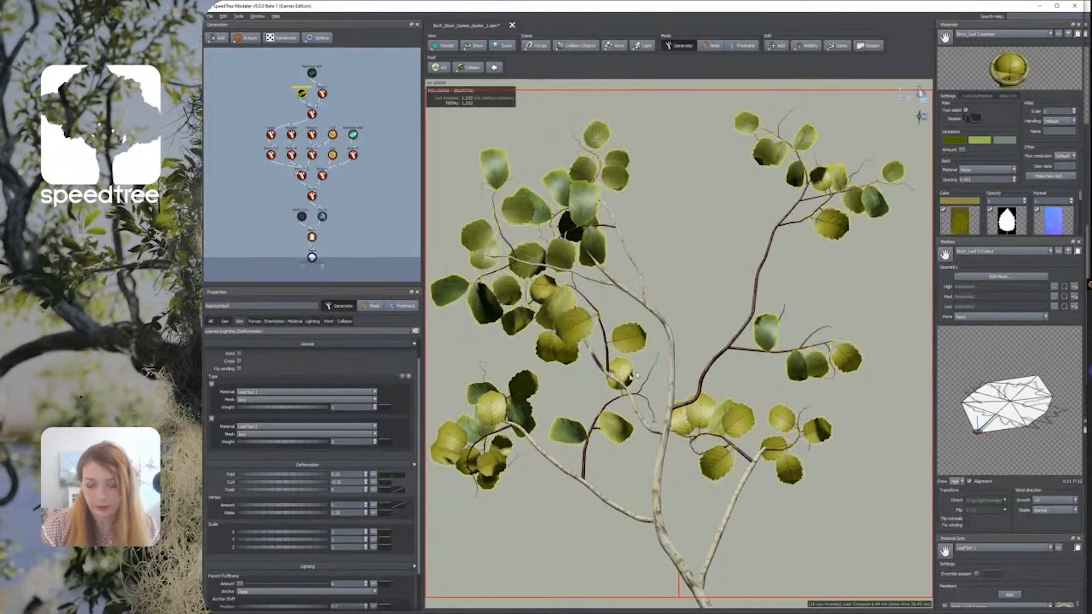
pyautogui.moveTo(542, 395); pyautogui.dragTo(556, 393, button='middle')
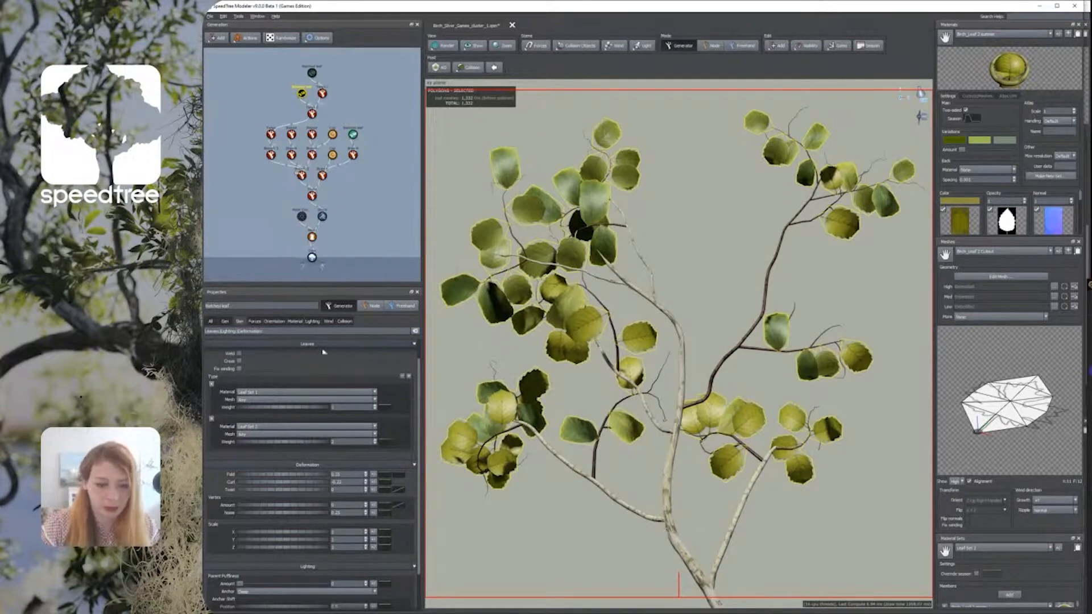
pyautogui.click(274, 321)
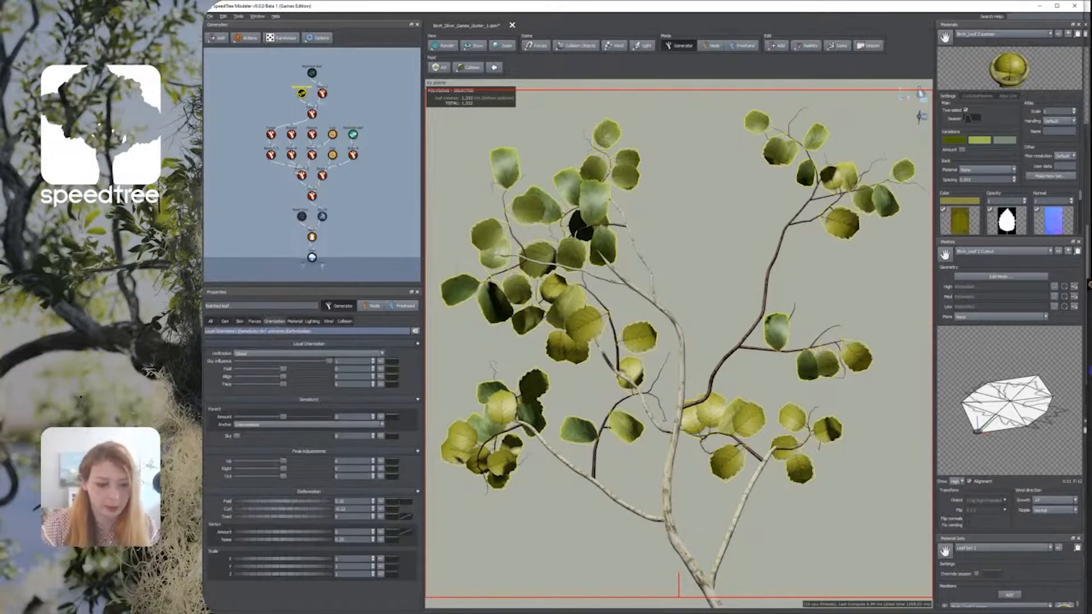
pyautogui.click(239, 322)
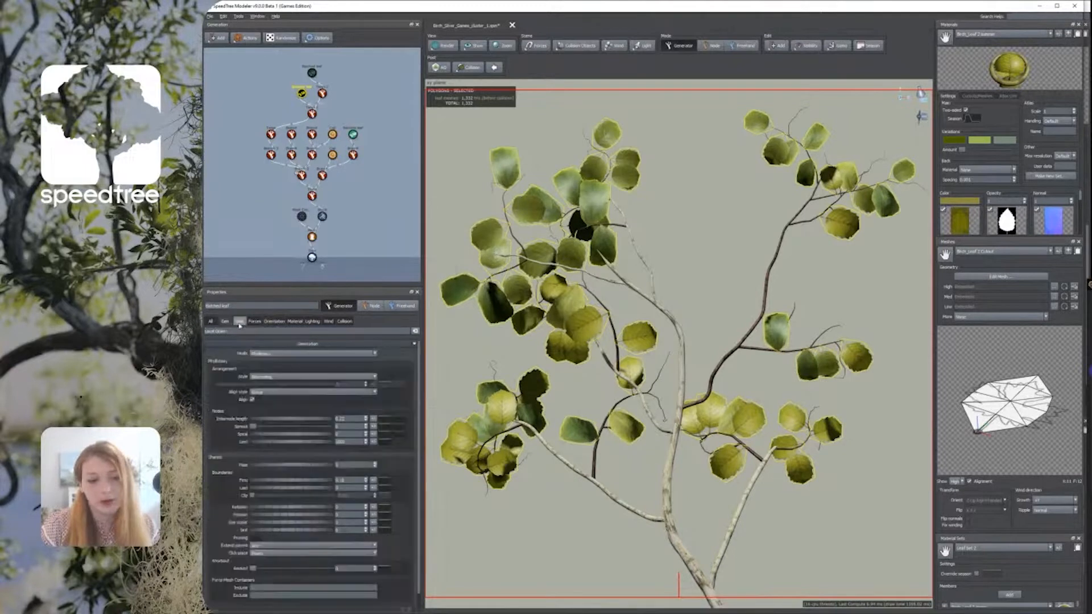
pyautogui.click(373, 353)
pyautogui.moveTo(438, 371); pyautogui.dragTo(488, 373)
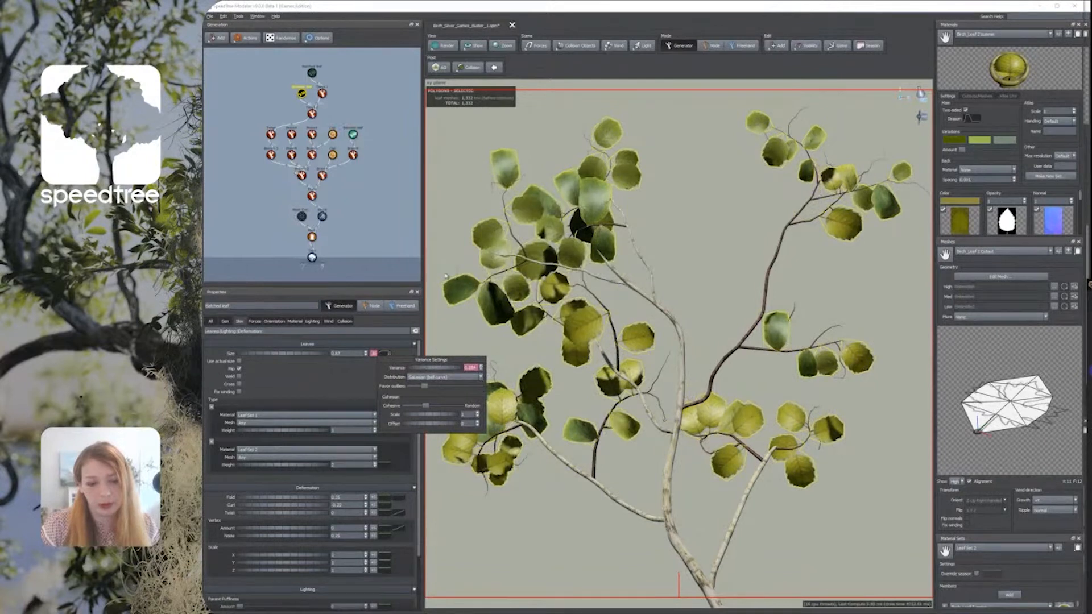
pyautogui.click(401, 315)
pyautogui.click(592, 318)
pyautogui.click(590, 198)
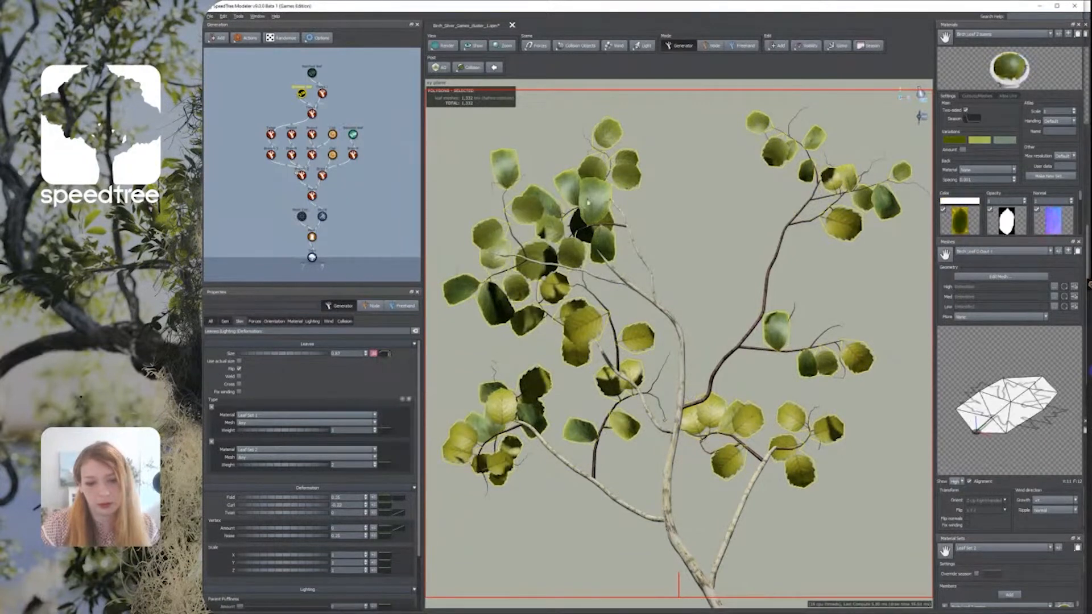
# Step: Lower the end of the size parent curve for the larger twigs' leaves so they shrink toward the branch tips
pyautogui.click(385, 354)
pyautogui.click(420, 362)
pyautogui.click(451, 364)
pyautogui.moveTo(574, 383); pyautogui.dragTo(572, 409)
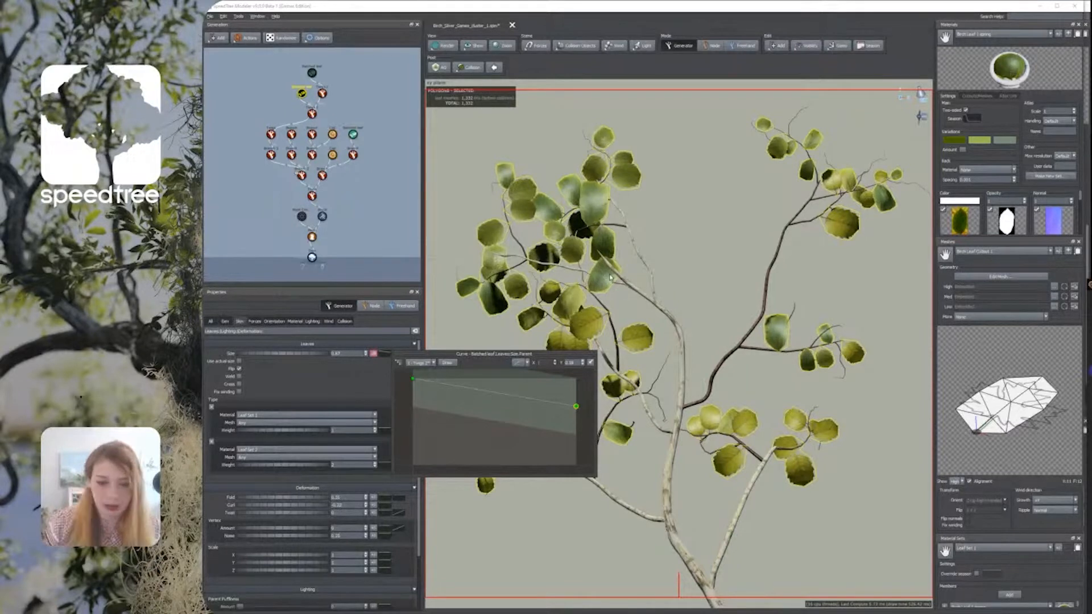
pyautogui.moveTo(479, 357); pyautogui.dragTo(381, 338)
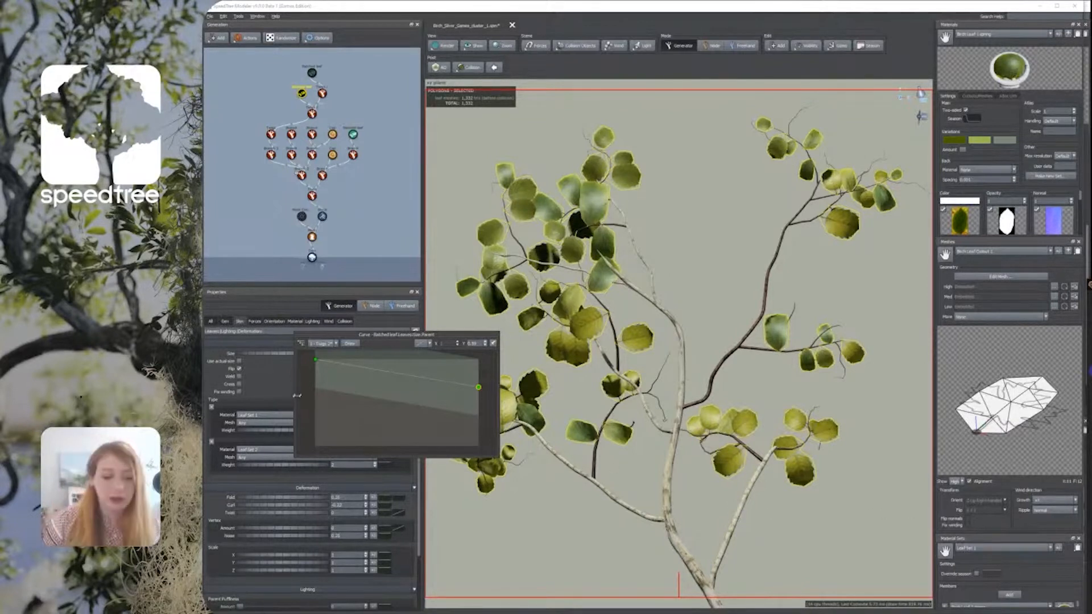
pyautogui.click(325, 257)
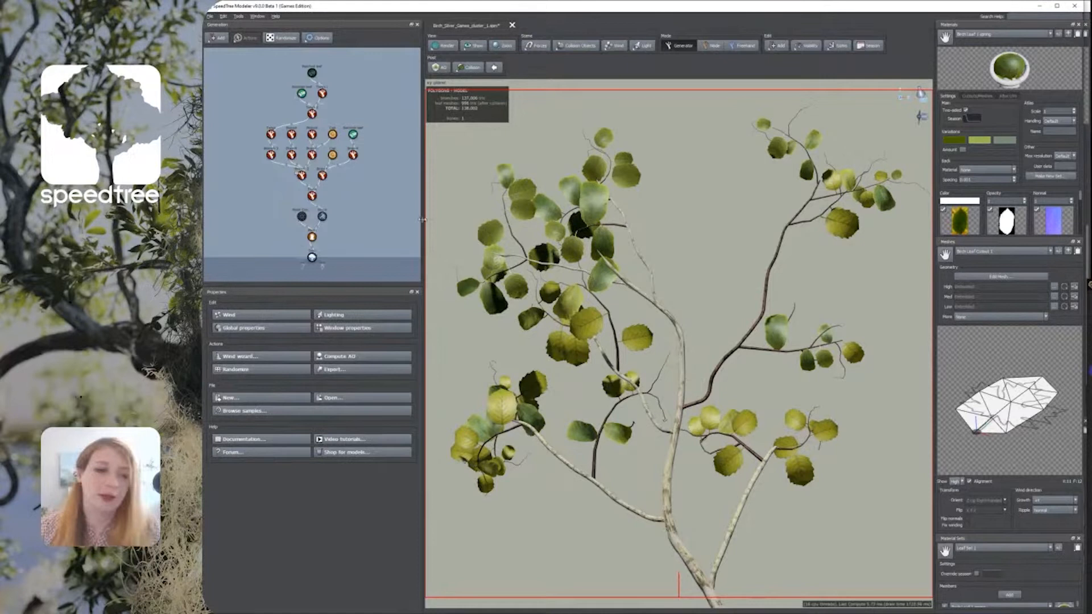
# Step: Show the hidden leaf generator on the smaller twigs and increase its leaf size
pyautogui.click(523, 217)
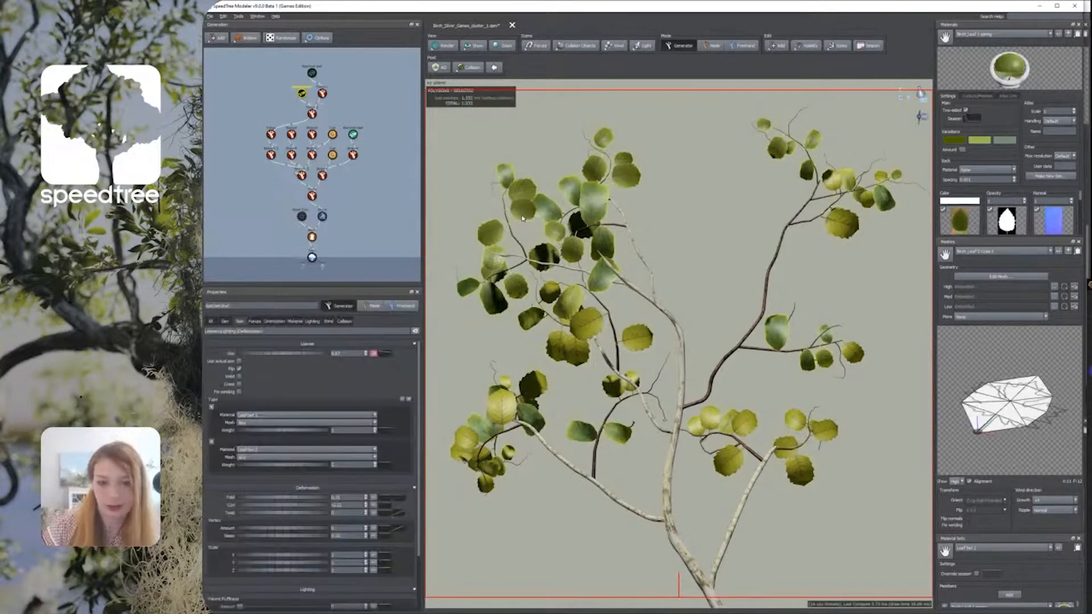
pyautogui.moveTo(658, 265); pyautogui.dragTo(628, 248)
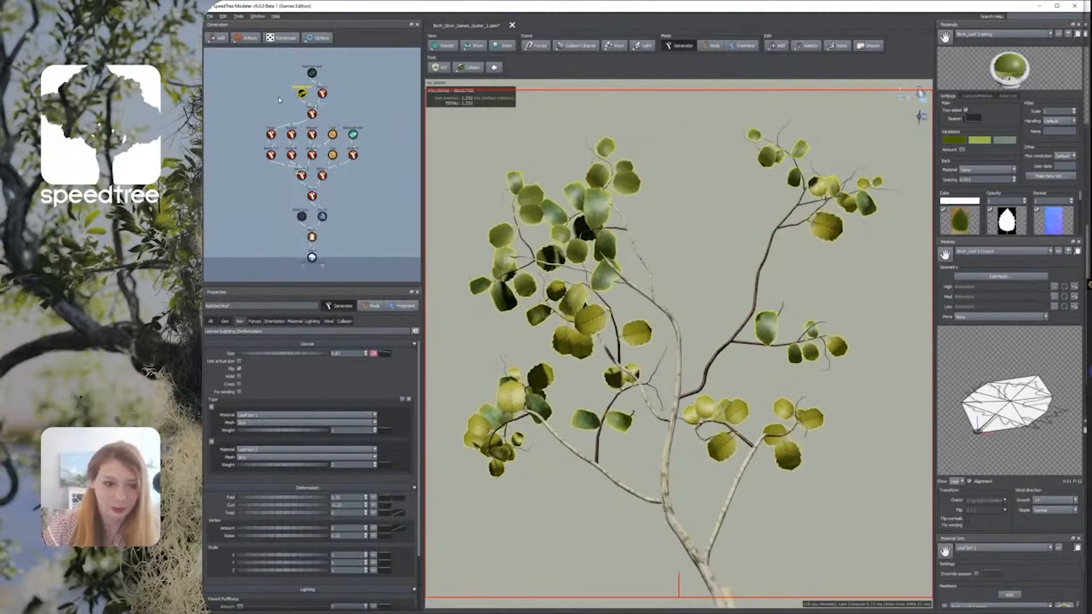
pyautogui.click(351, 130)
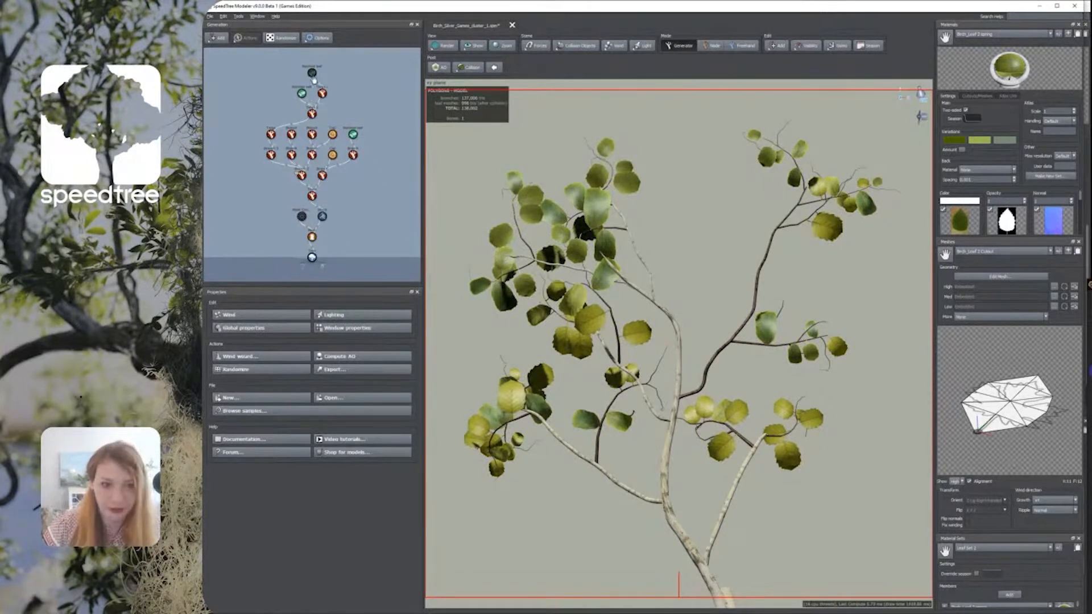
pyautogui.click(312, 74)
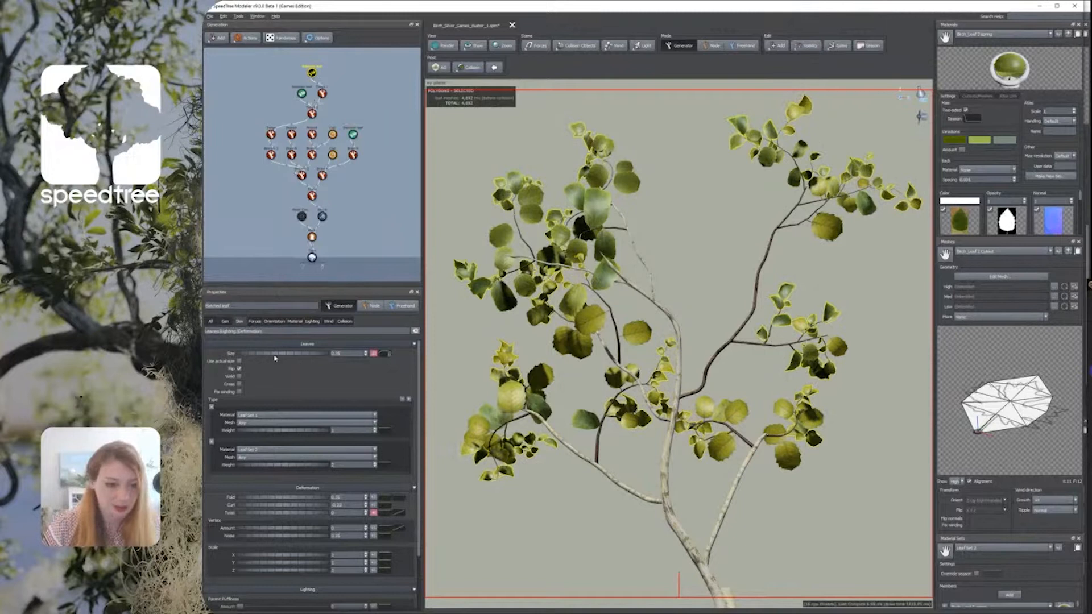
pyautogui.moveTo(274, 357); pyautogui.dragTo(296, 356)
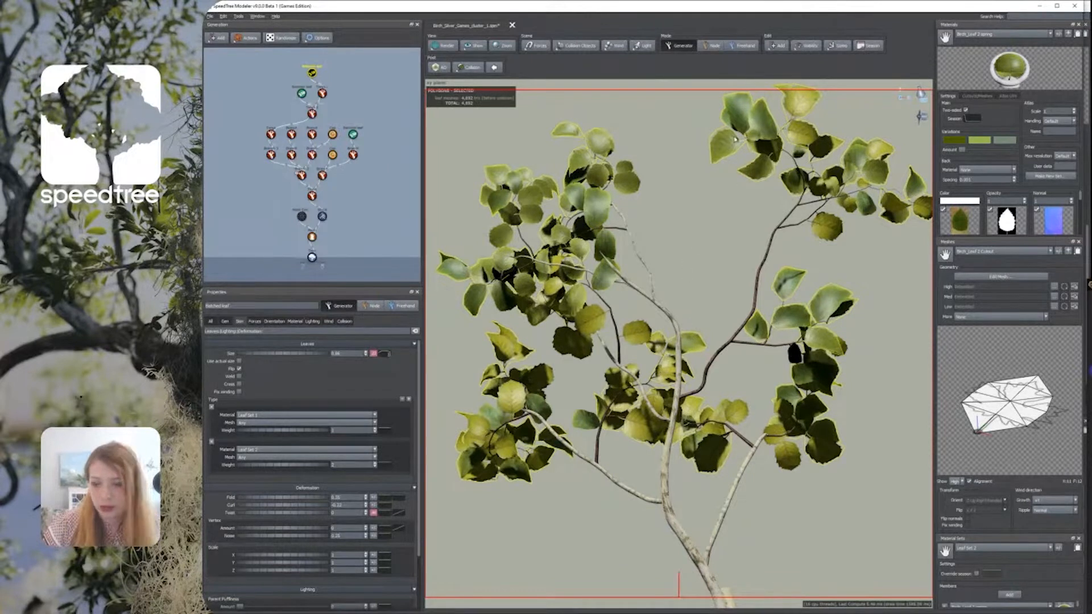
# Step: Set collision to None and raise the internode length of the smaller twigs' leaves to make them sparser
pyautogui.click(468, 67)
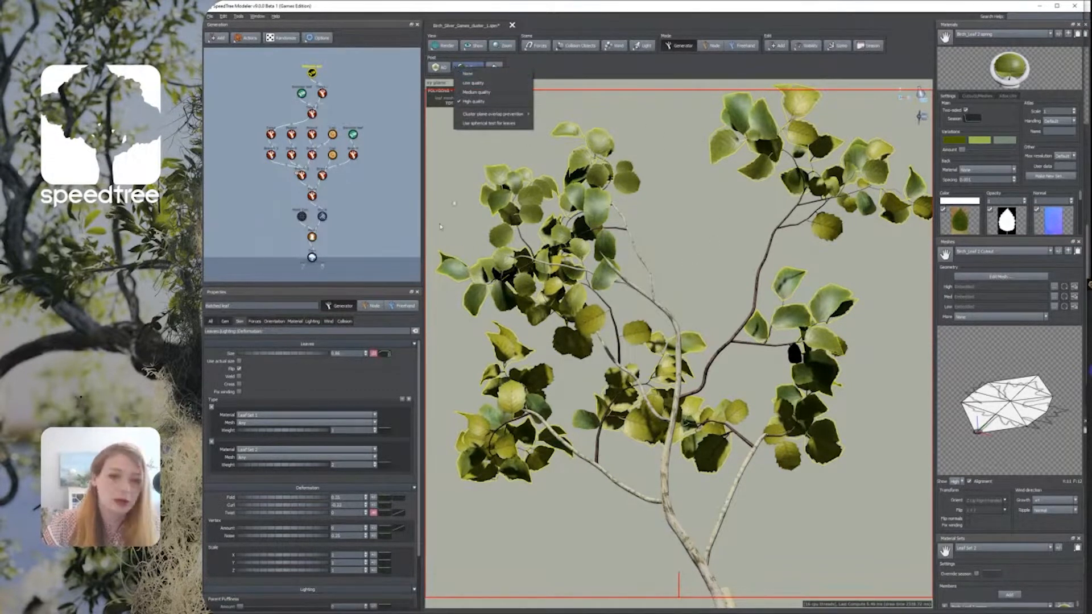
pyautogui.click(466, 74)
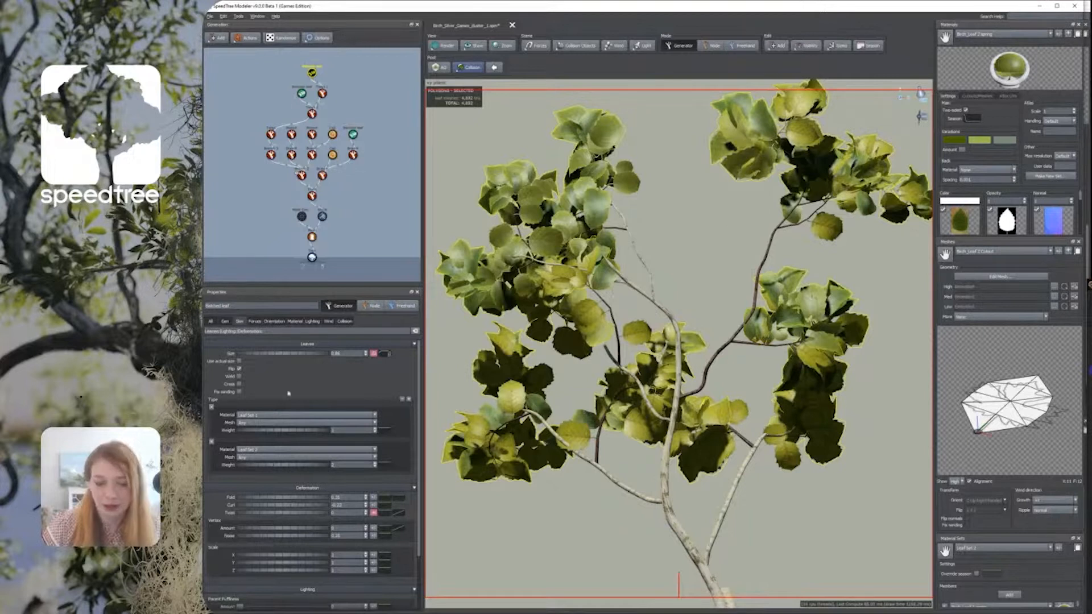
pyautogui.click(223, 322)
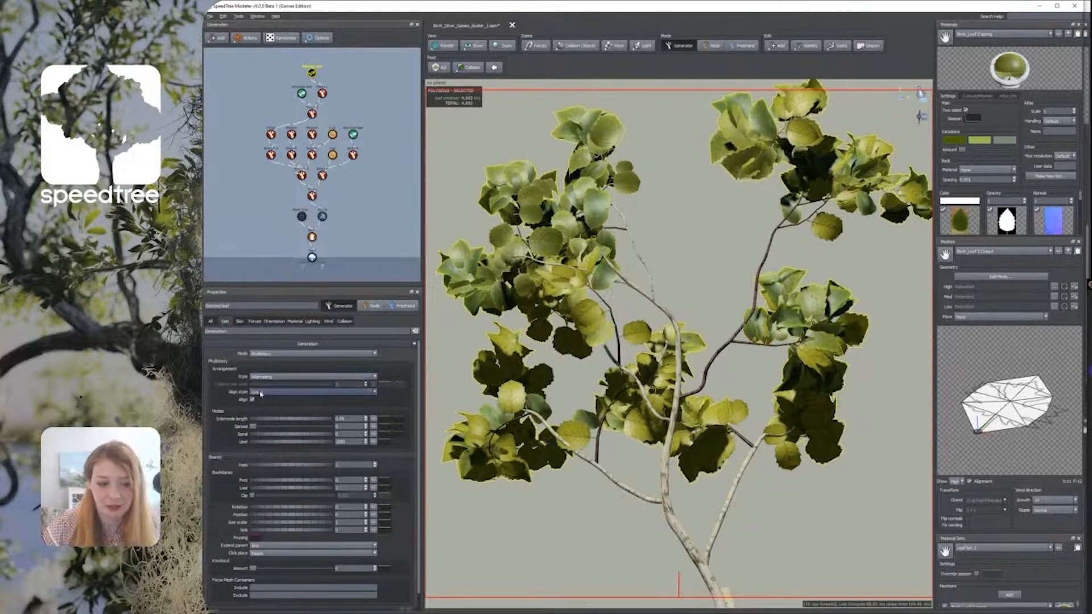
pyautogui.moveTo(269, 421); pyautogui.dragTo(302, 425)
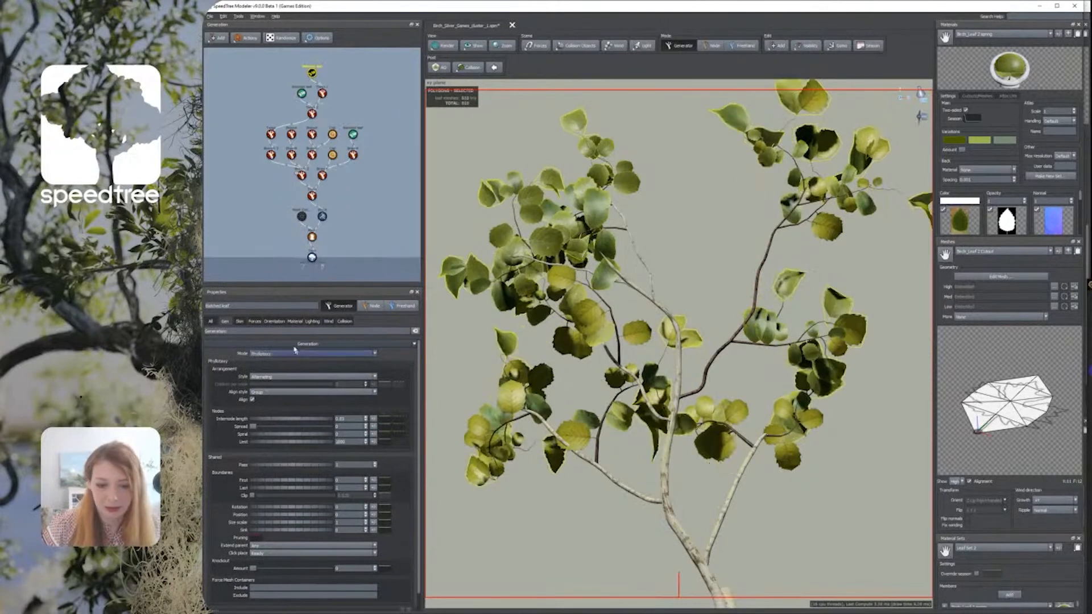
# Step: Raise the local orientation align of the smaller twigs' leaves, adjust their face value, and set fold and curl to 0
pyautogui.click(273, 321)
pyautogui.moveTo(310, 362); pyautogui.dragTo(336, 363)
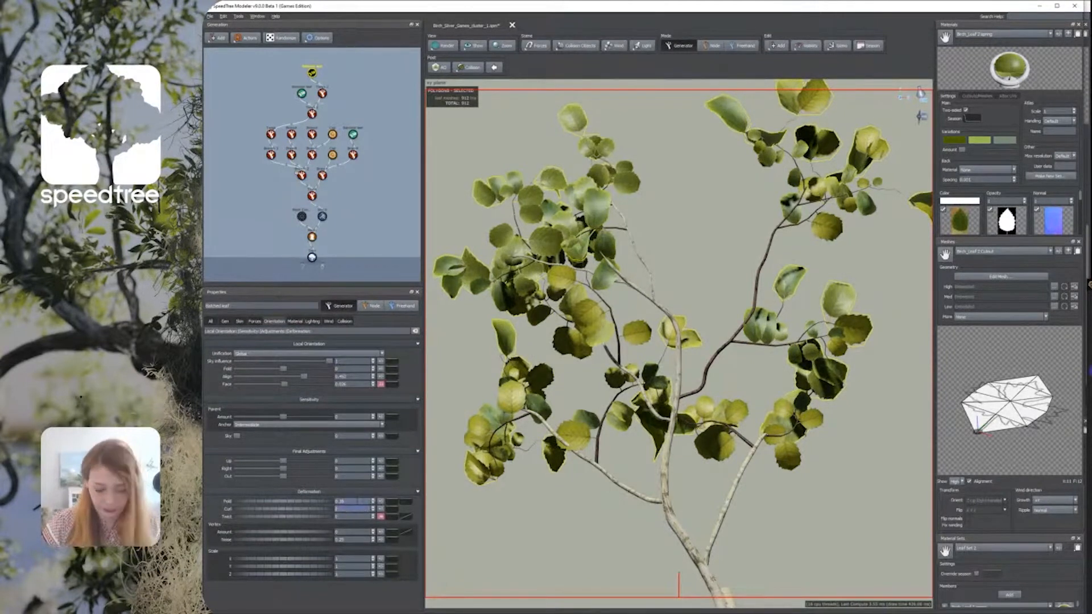
pyautogui.hotkey('ctrl', 'z')
pyautogui.hotkey('ctrl', 'z')
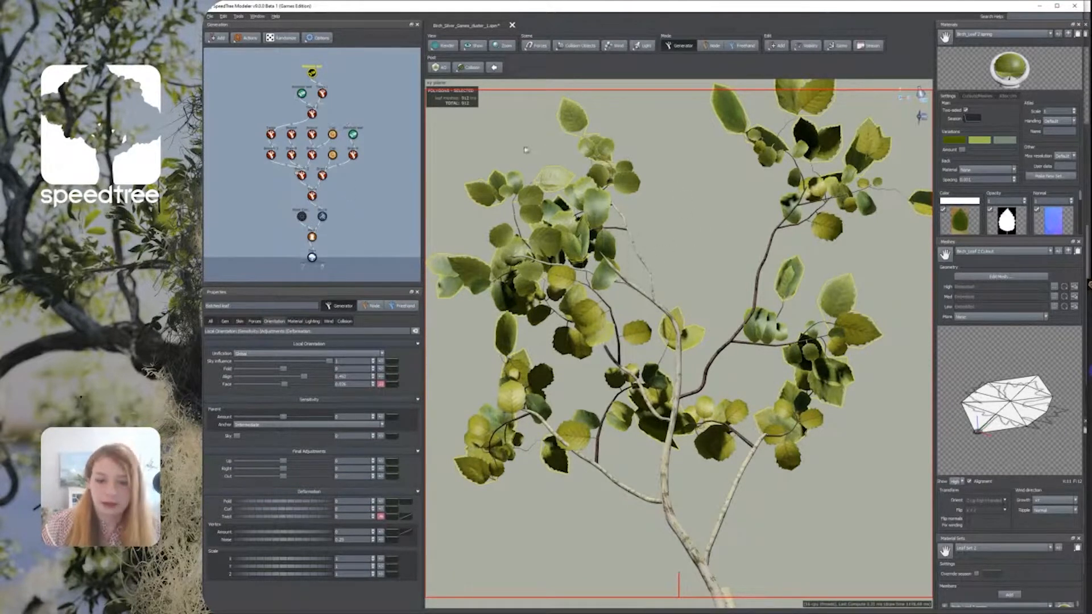
pyautogui.click(469, 69)
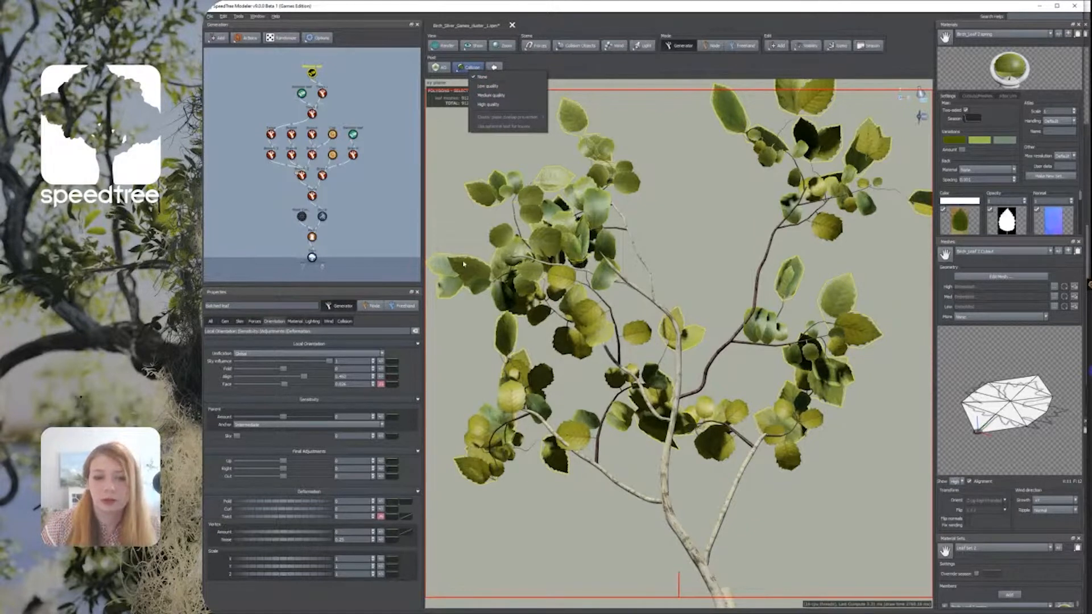
pyautogui.click(477, 236)
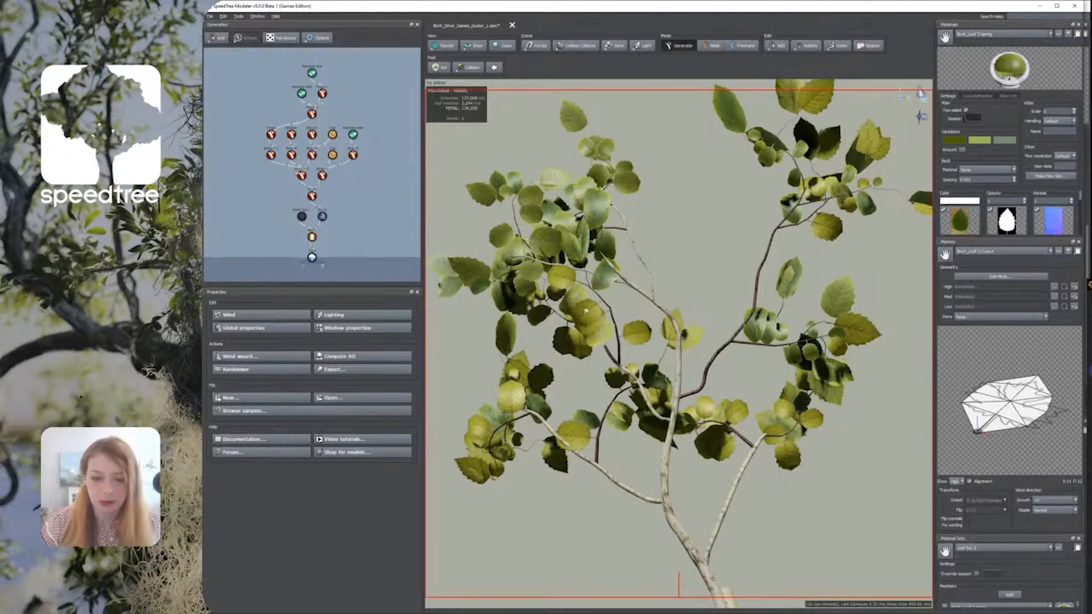
# Step: Raise the internode length of the leaves on the larger side twigs so fewer of them grow
pyautogui.click(302, 93)
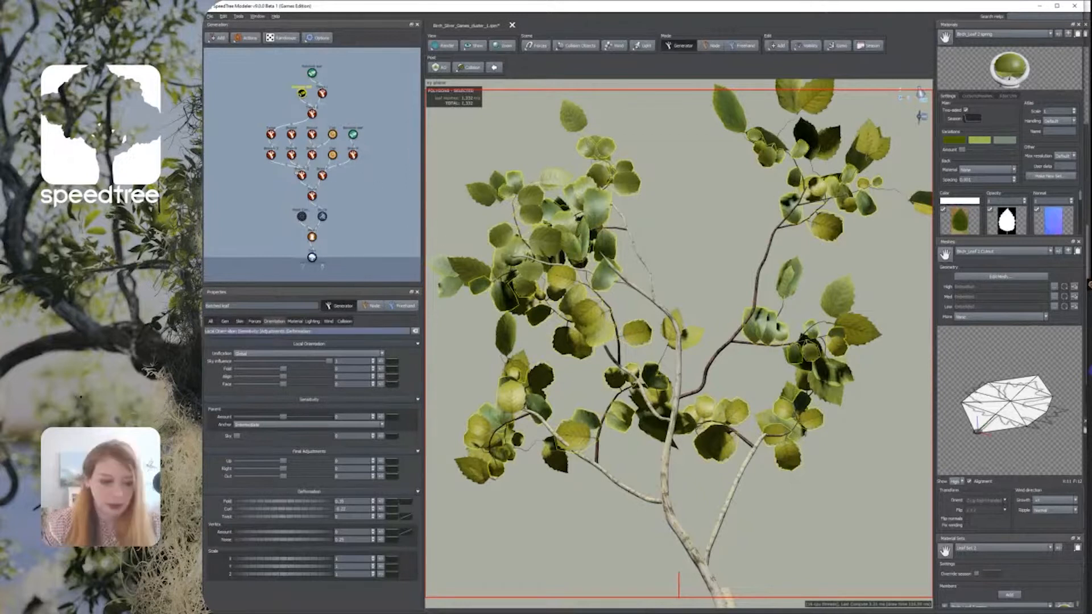
pyautogui.click(225, 321)
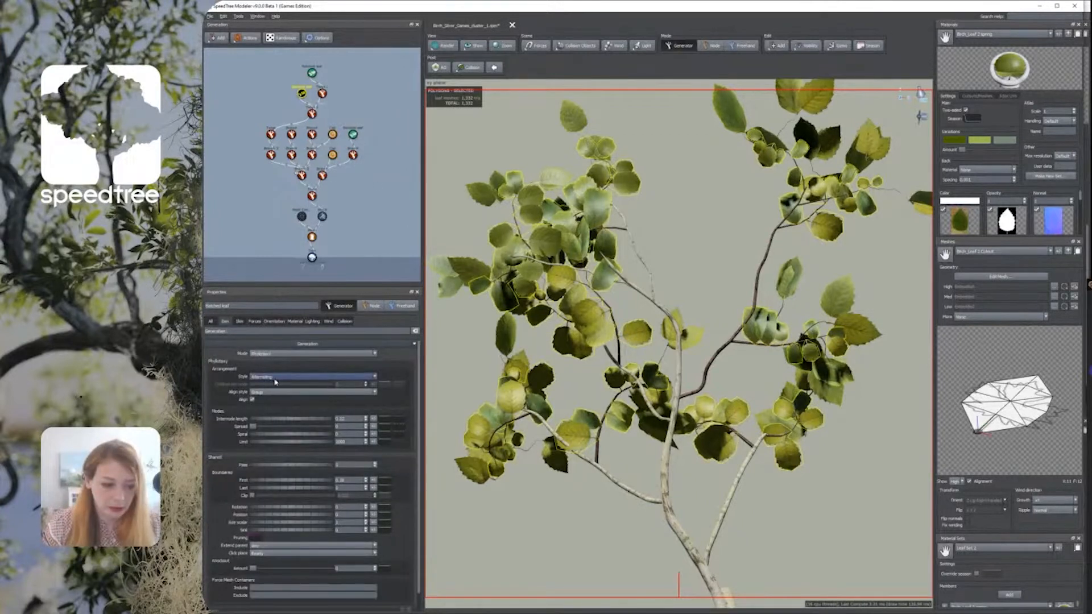
pyautogui.moveTo(265, 421); pyautogui.dragTo(291, 422)
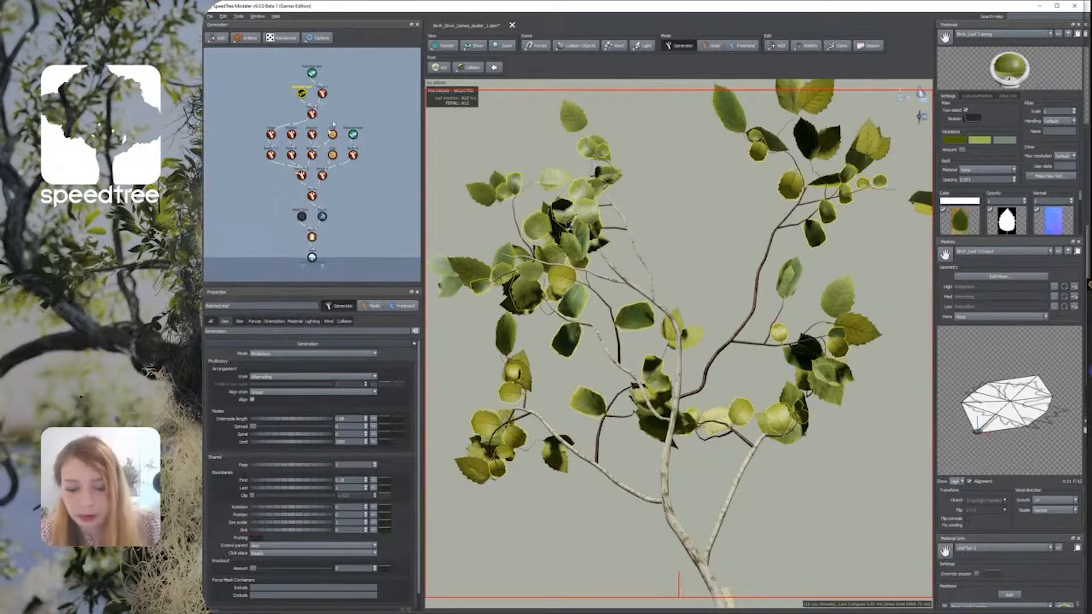
# Step: Raise the knockout amount of the smaller twigs' leaves to thin them out and increase their size slightly
pyautogui.click(312, 74)
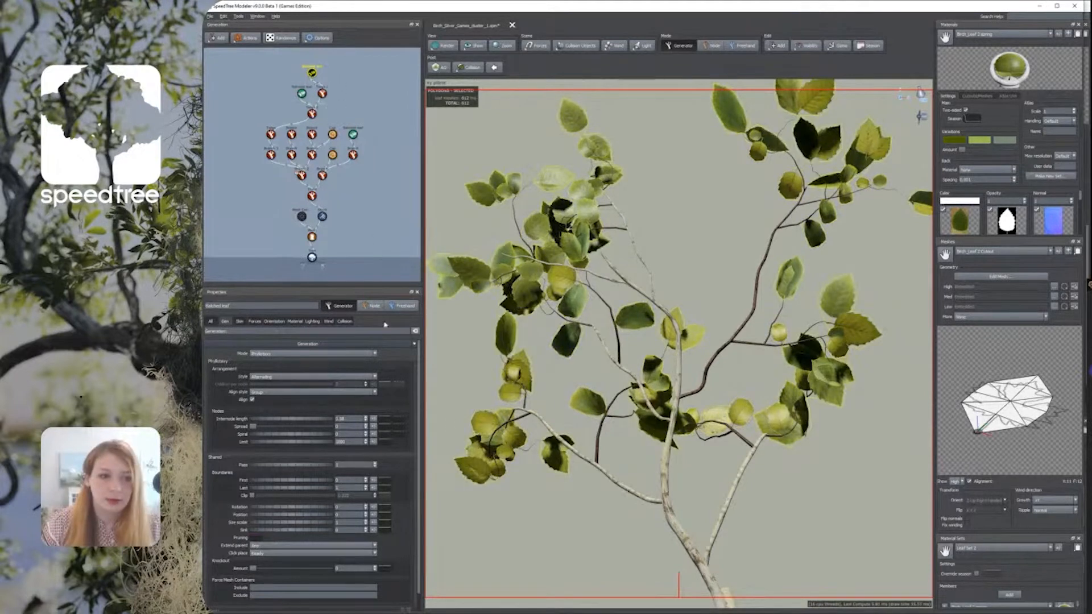
pyautogui.scroll(-1, 263, 547)
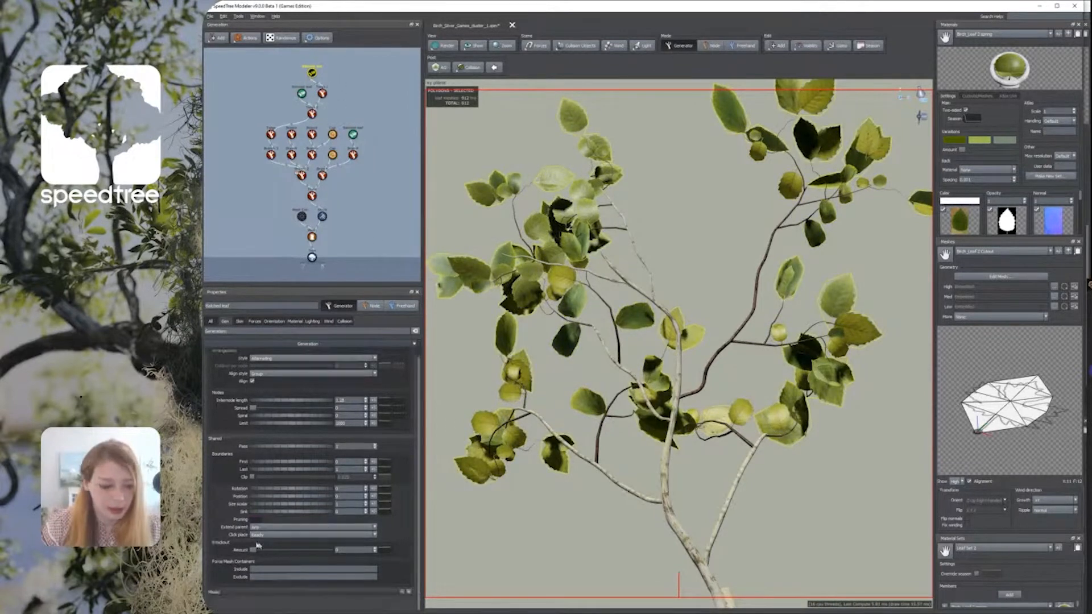
pyautogui.moveTo(253, 551); pyautogui.dragTo(304, 550)
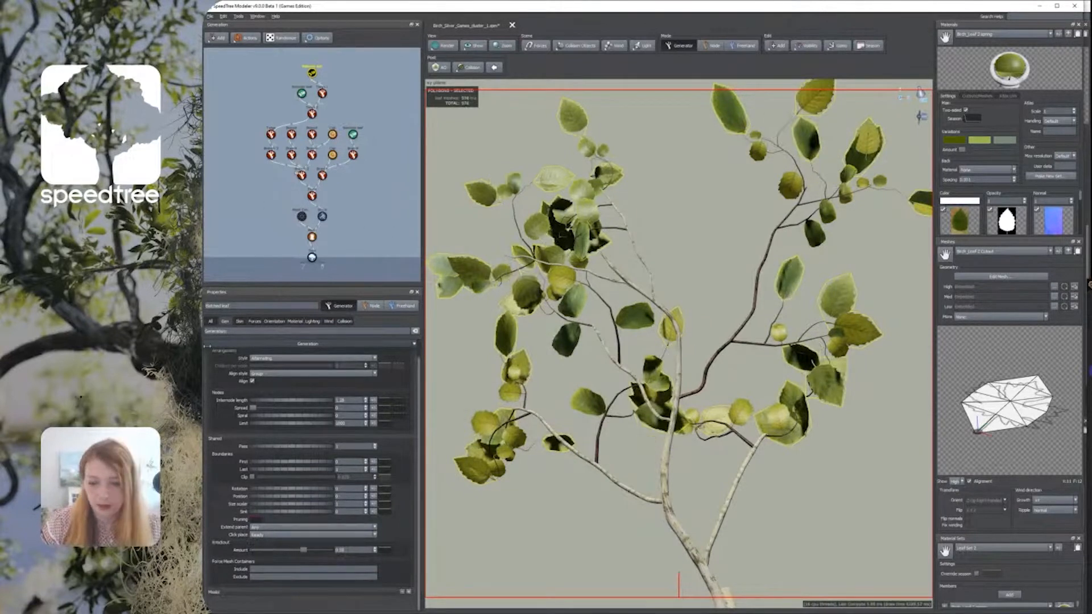
pyautogui.click(240, 322)
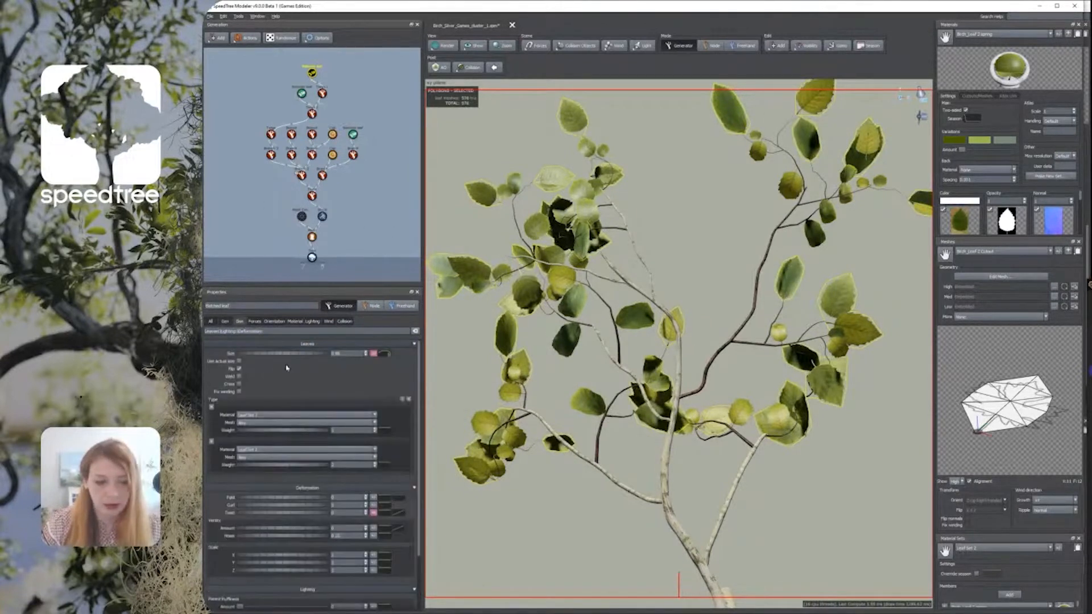
pyautogui.moveTo(286, 356); pyautogui.dragTo(293, 356)
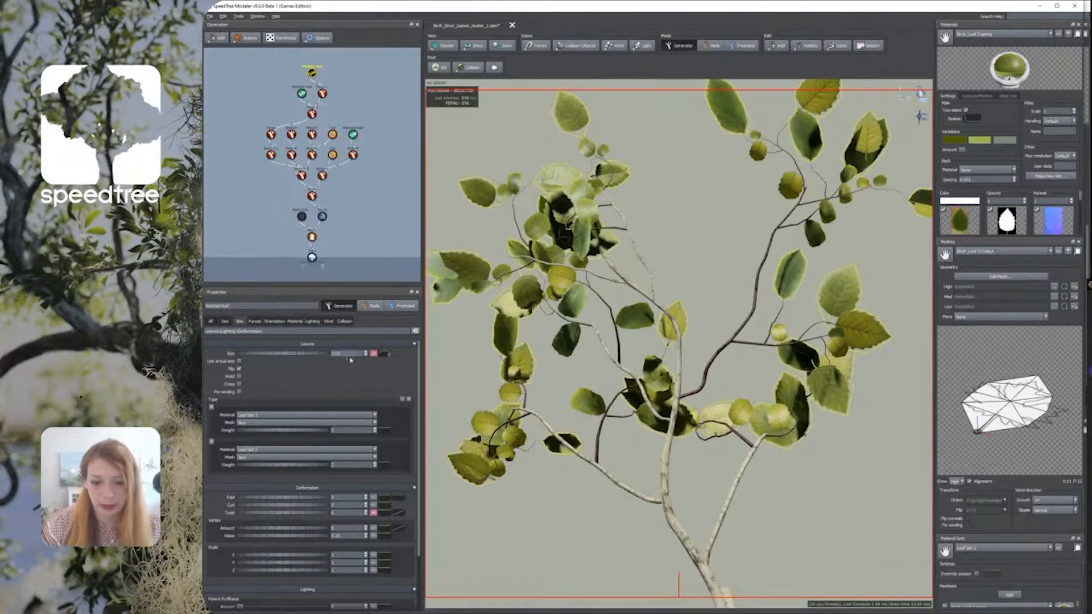
pyautogui.click(592, 375)
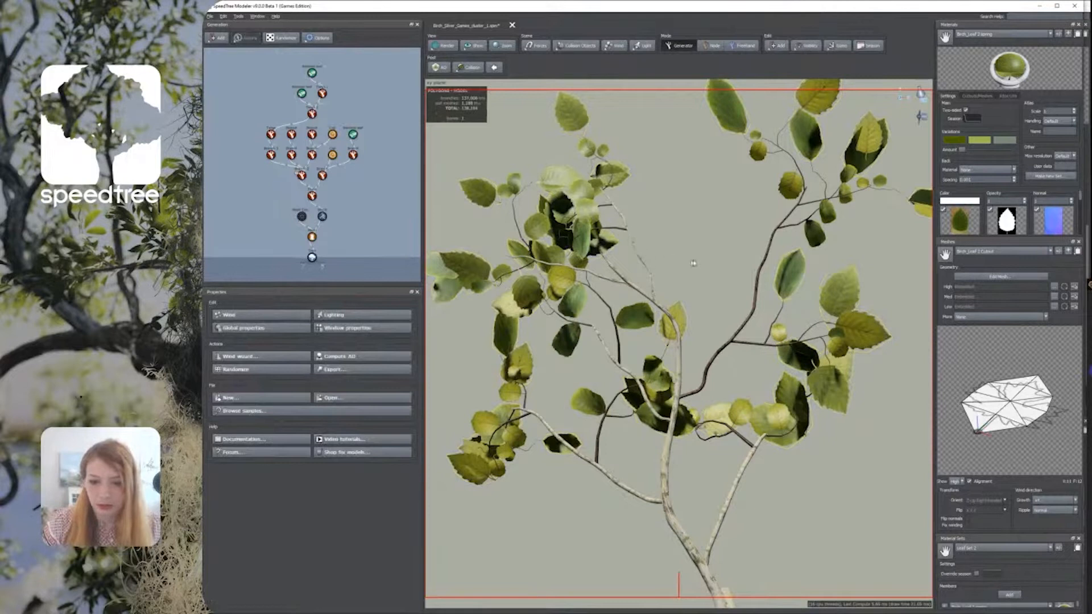
# Step: In node mode, rotate the upper twig beside the main branch's tip so it points upward into the central gap
pyautogui.click(706, 46)
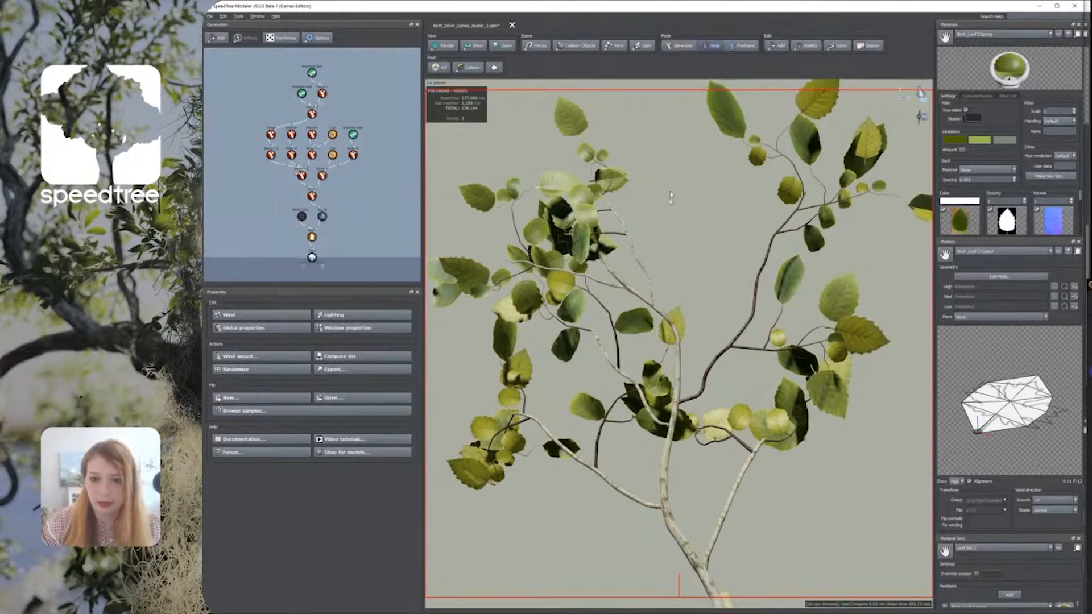
pyautogui.click(640, 255)
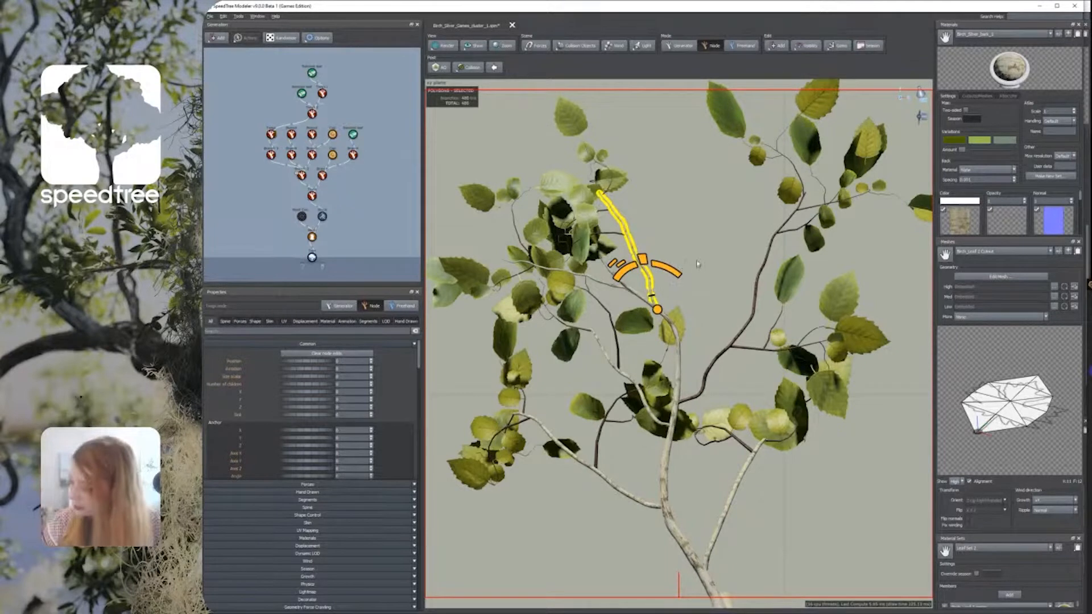
pyautogui.moveTo(663, 263); pyautogui.dragTo(663, 298)
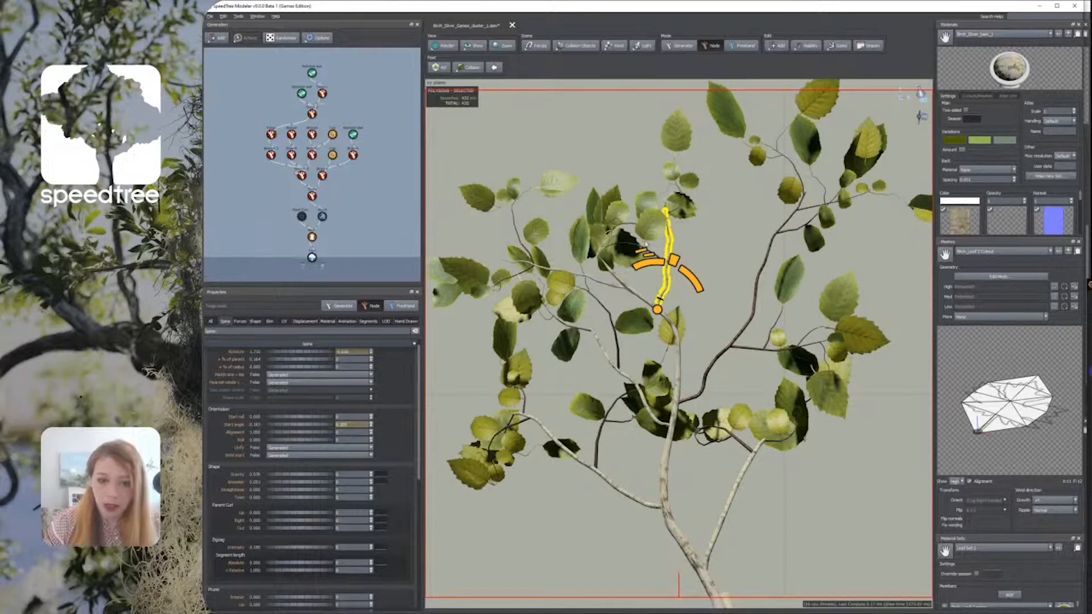
# Step: Isolate the large right-hand twig on the main stem to examine what grows from it, and restore the full cluster's visibility
pyautogui.moveTo(251, 61); pyautogui.dragTo(421, 234)
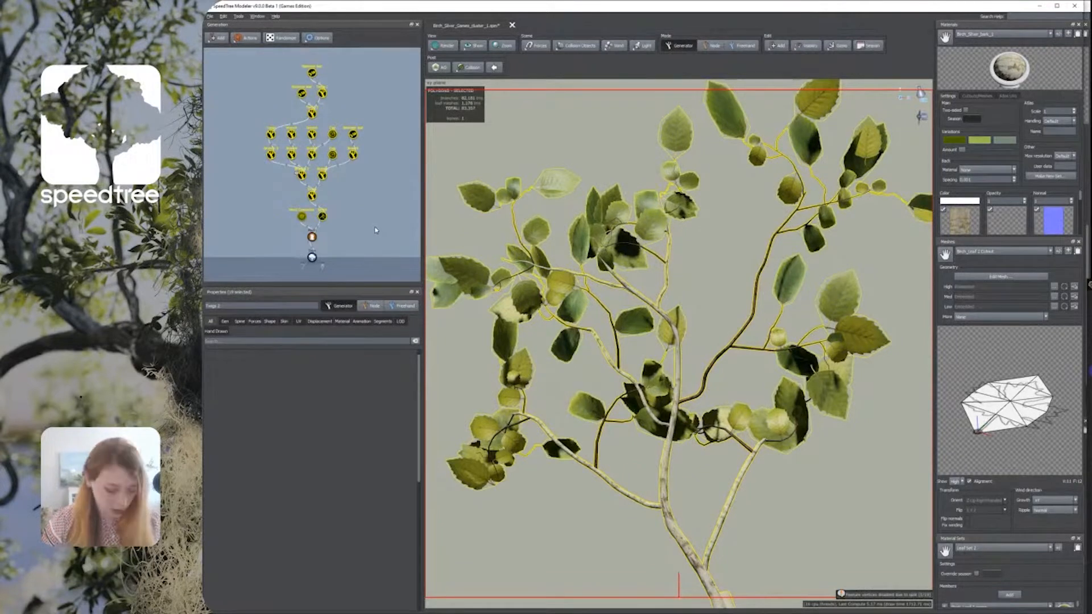
pyautogui.click(374, 227)
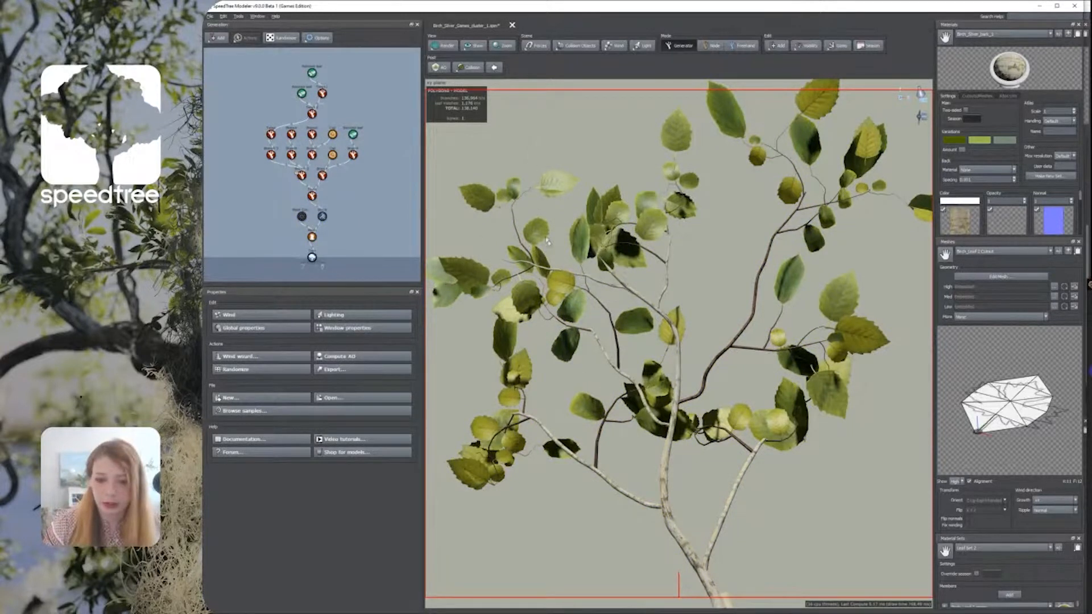
pyautogui.click(772, 243)
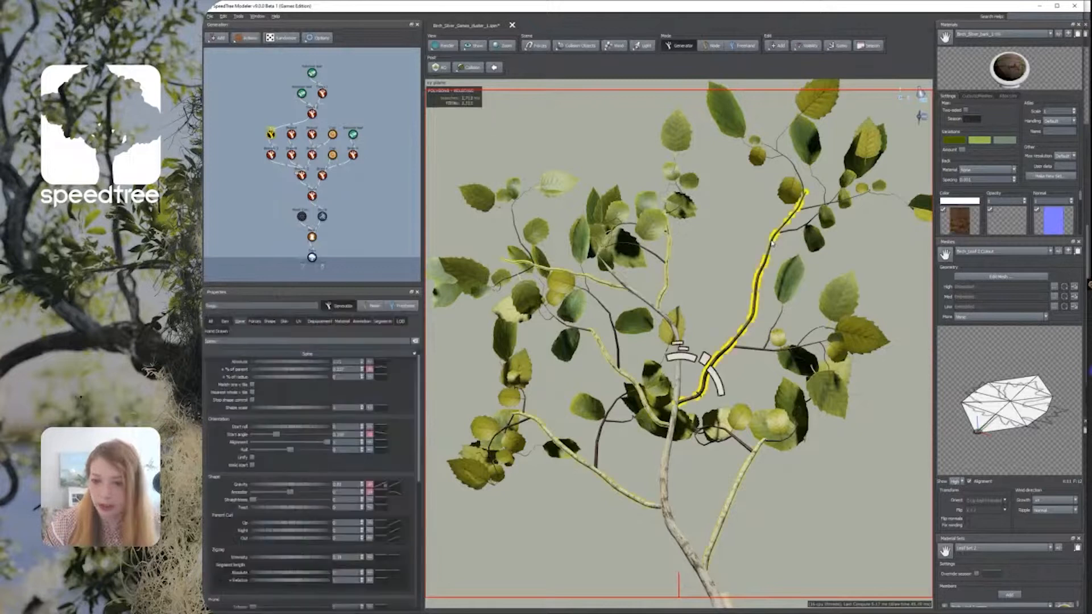
pyautogui.press('i')
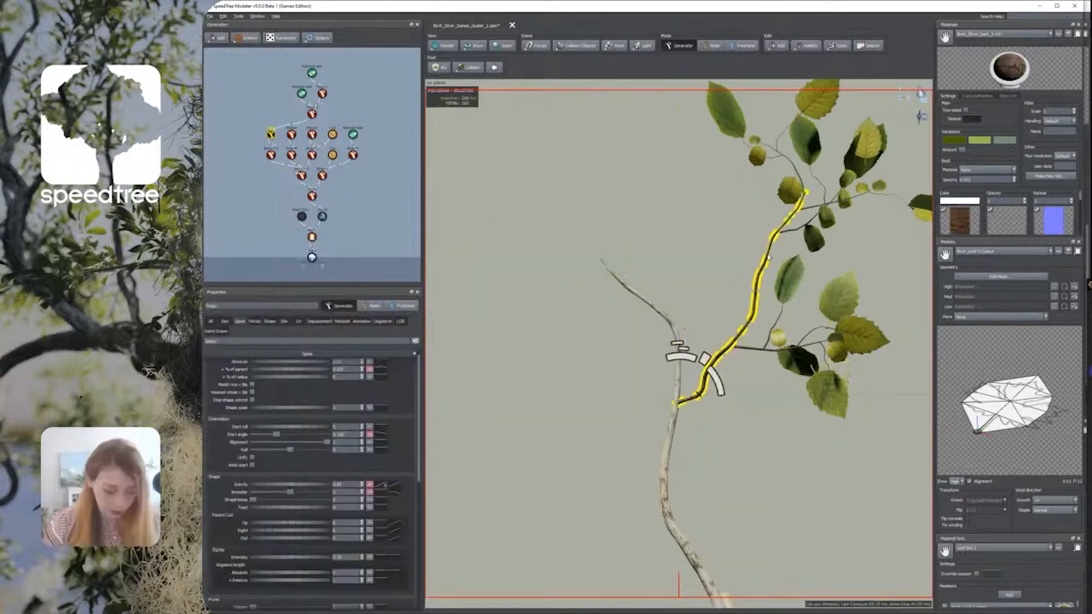
pyautogui.click(749, 265)
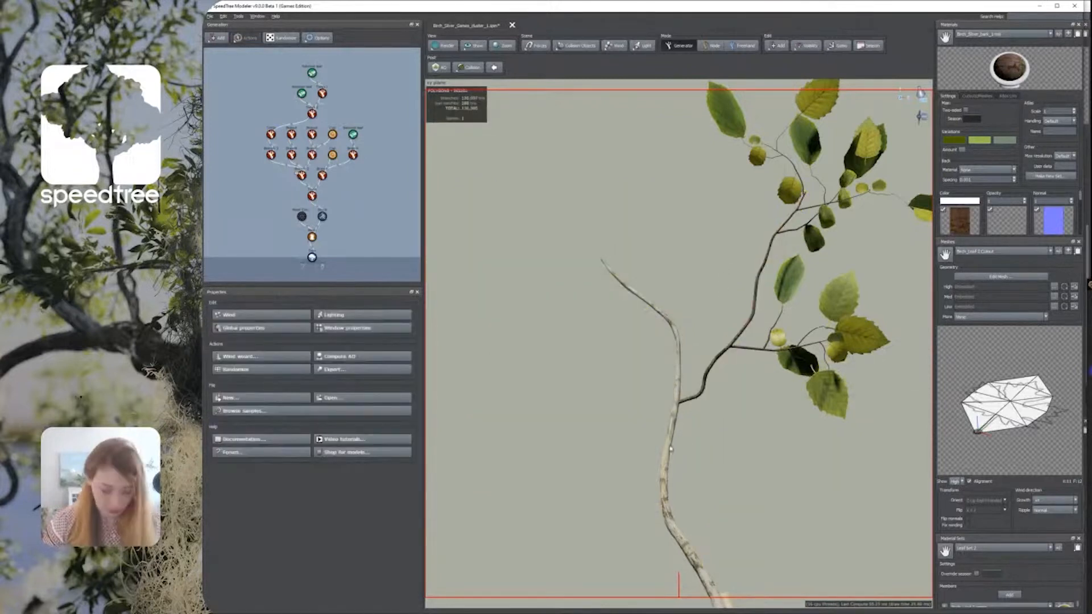
pyautogui.click(670, 449)
pyautogui.press('i')
pyautogui.click(697, 310)
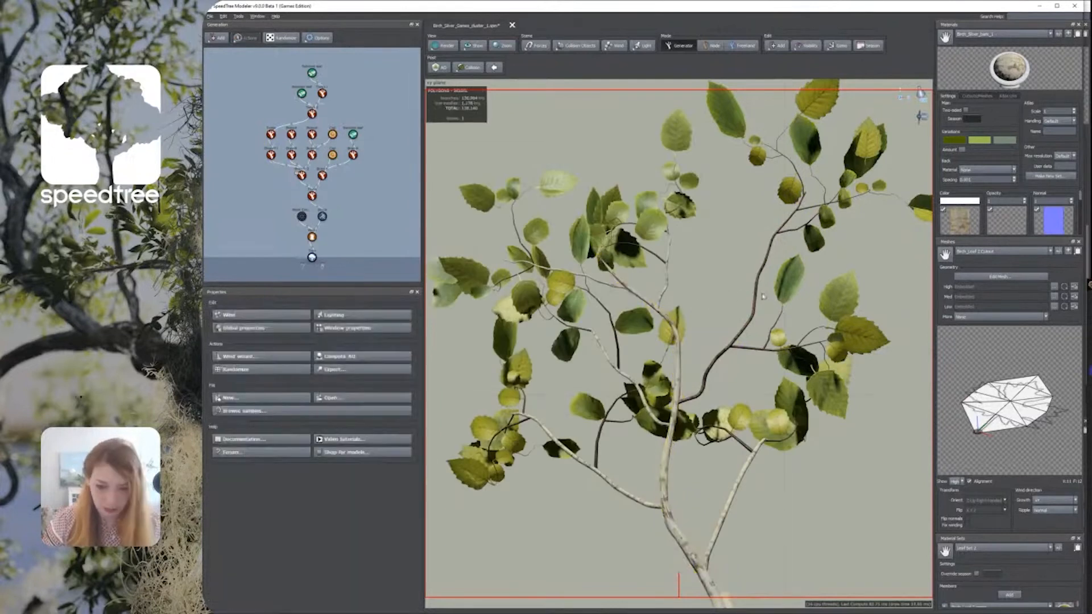
# Step: In node mode, rotate the large right-hand twig upright toward the cluster's centre and shorten it to keep its top leaves inside the frame
pyautogui.click(754, 301)
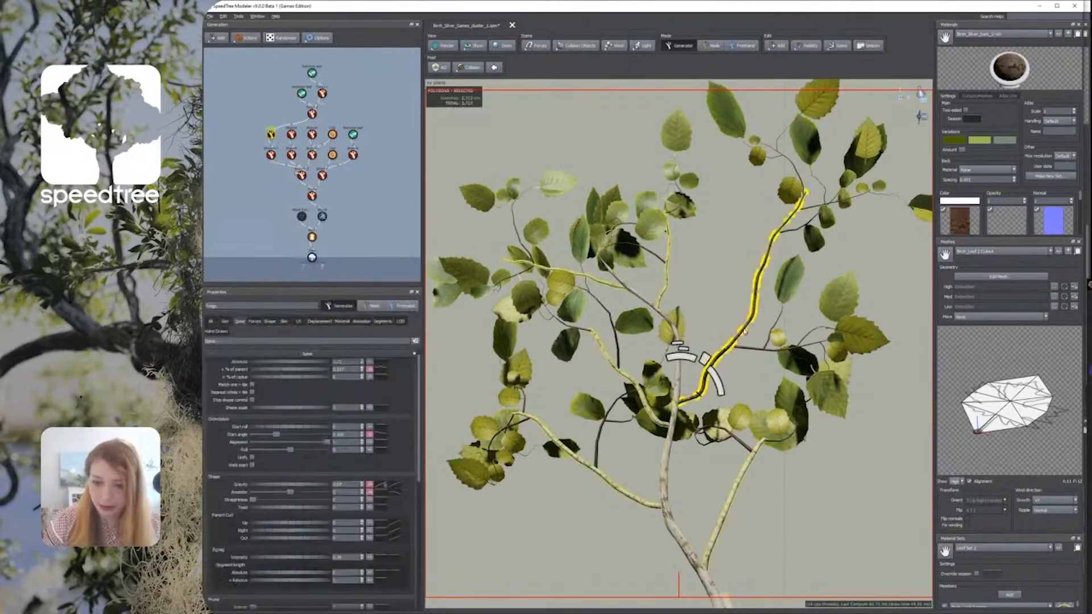
pyautogui.moveTo(715, 379); pyautogui.dragTo(705, 370)
pyautogui.click(710, 46)
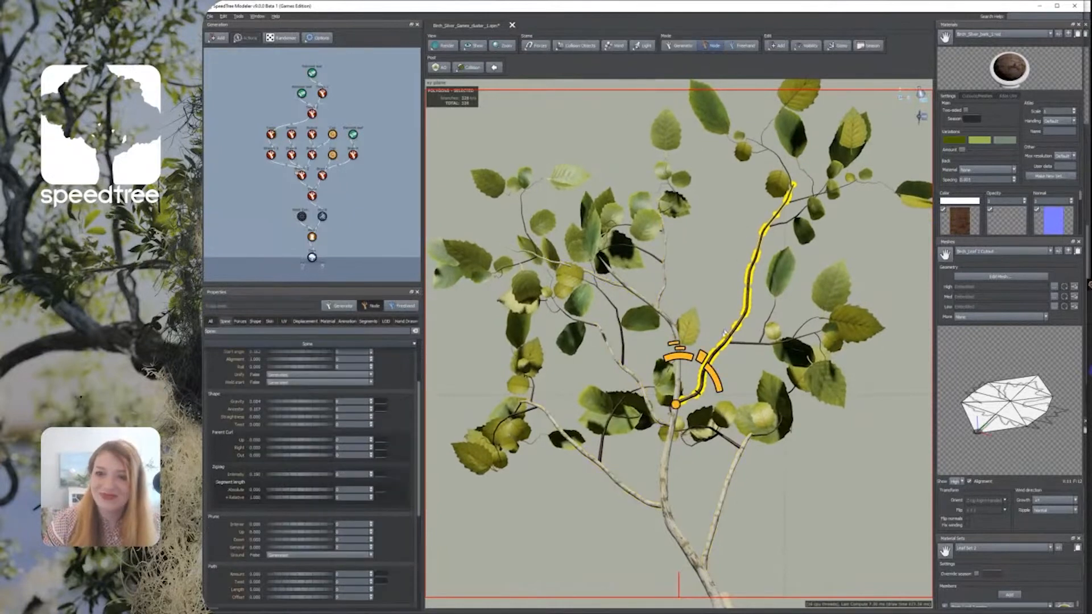
pyautogui.moveTo(716, 370); pyautogui.dragTo(705, 358)
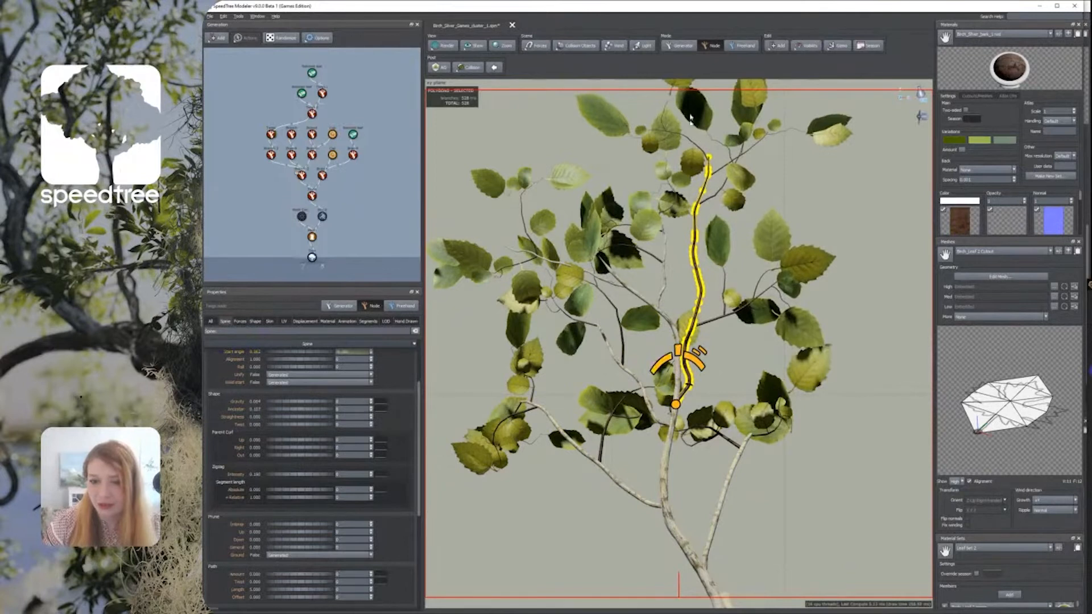
pyautogui.moveTo(707, 287); pyautogui.dragTo(693, 309, button='middle')
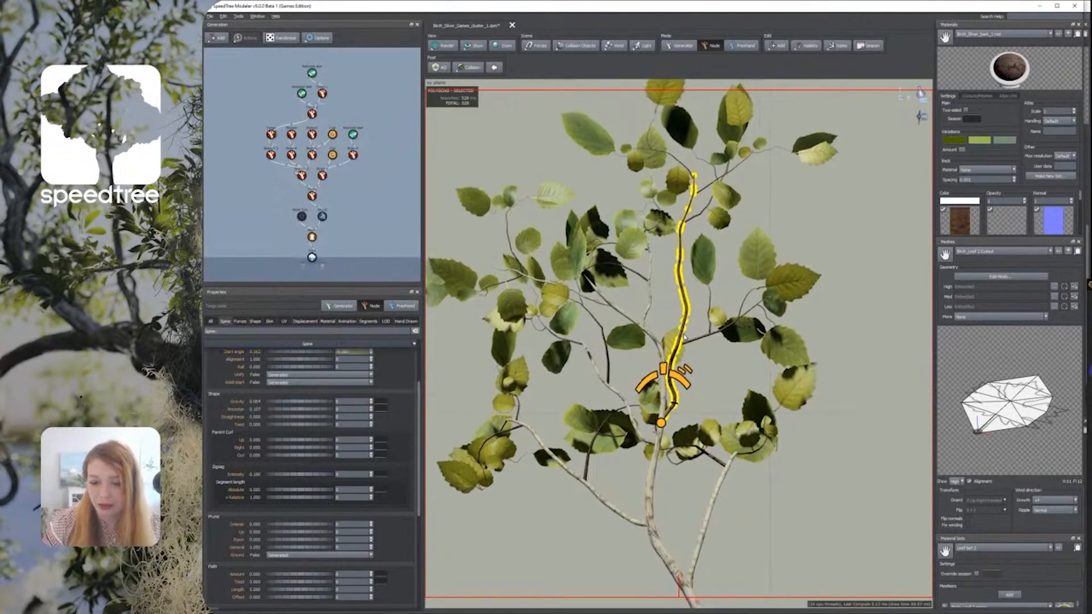
pyautogui.scroll(-1, 684, 338)
pyautogui.moveTo(664, 362); pyautogui.dragTo(663, 394)
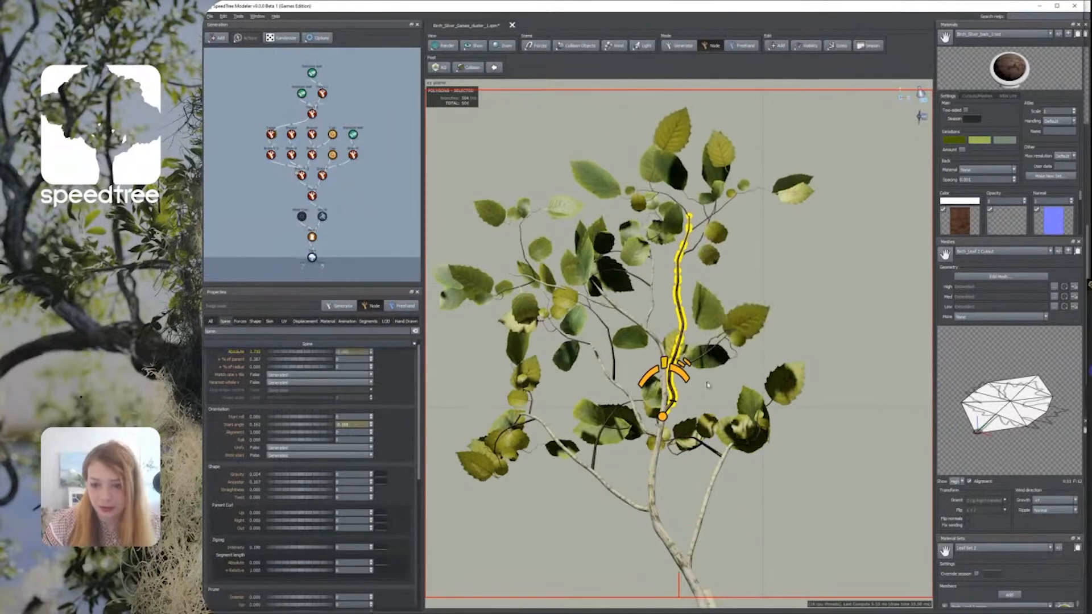
pyautogui.click(706, 384)
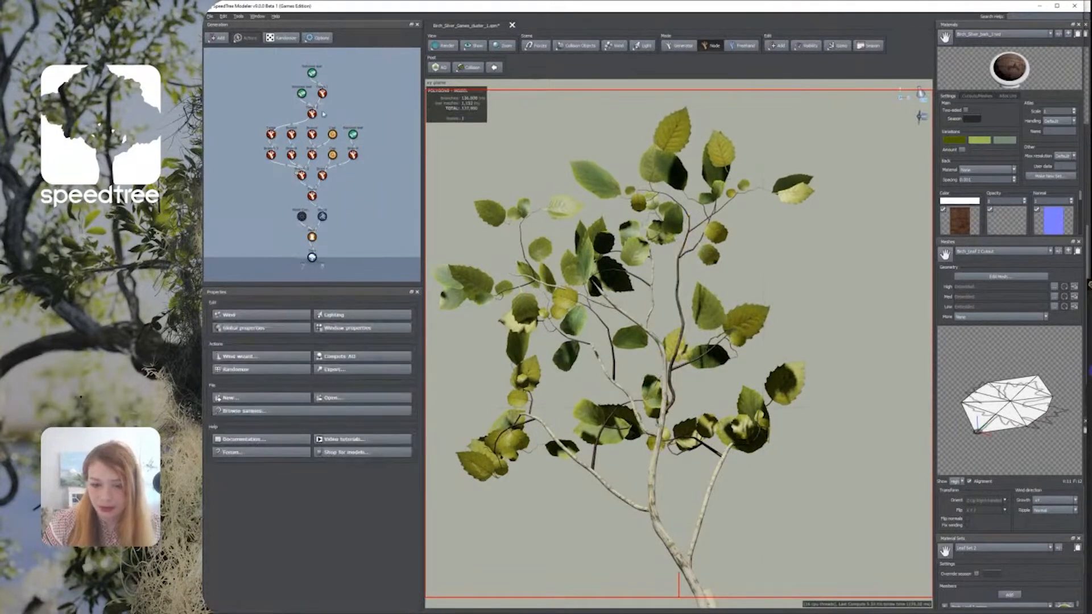
# Step: Shorten the inner twig growing up from the left side branch below the crowded leaves
pyautogui.click(597, 322)
pyautogui.moveTo(614, 348); pyautogui.dragTo(606, 401)
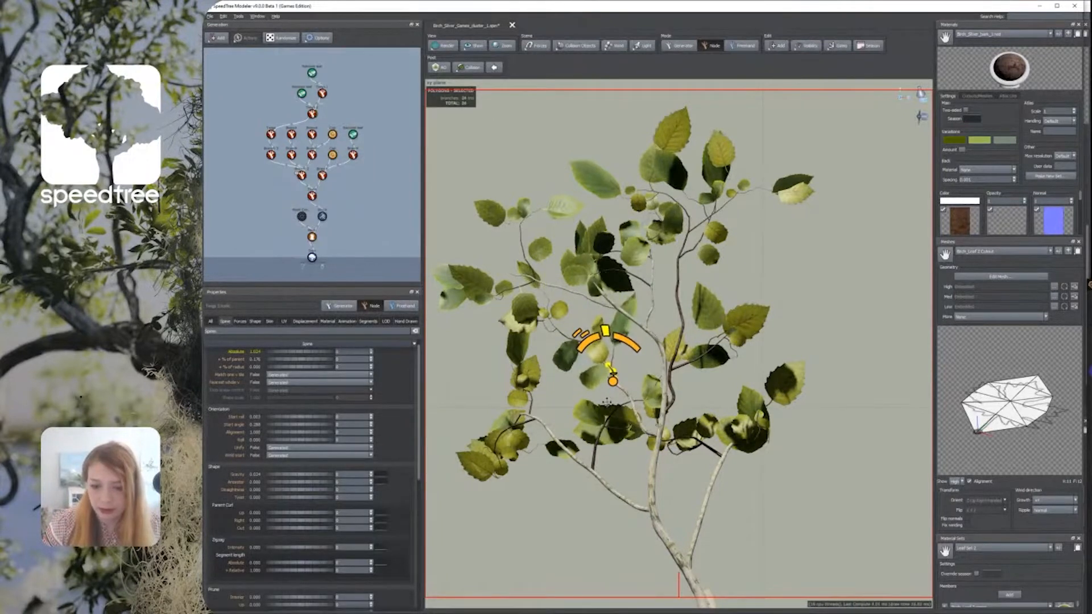
pyautogui.click(546, 331)
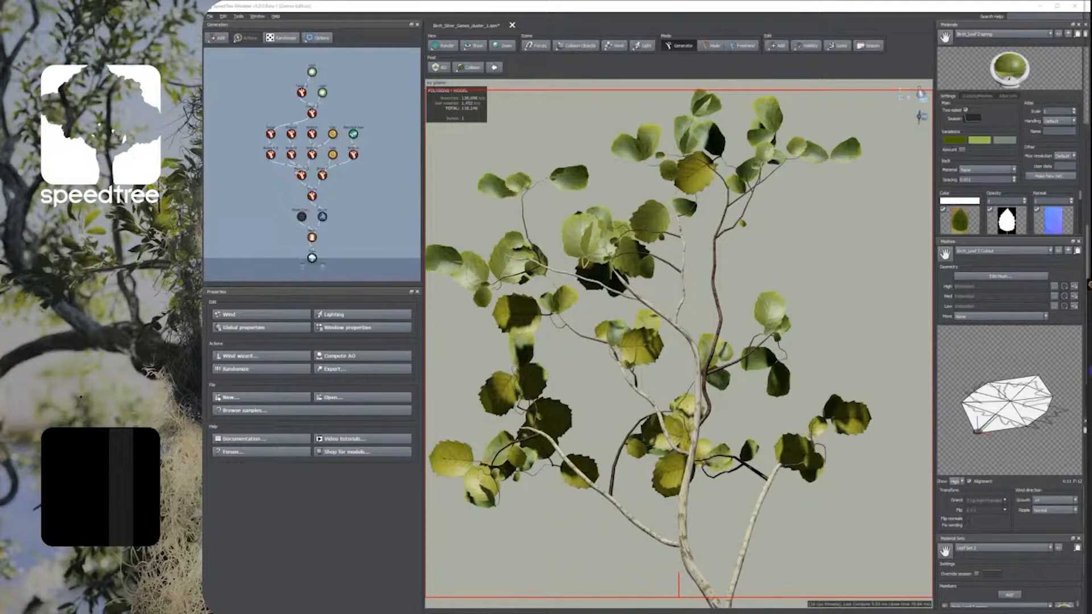
# Step: Switch to the browser and examine the silver birch reference photos of the whole tree, the catkins and the leafy twigs
pyautogui.click(543, 105)
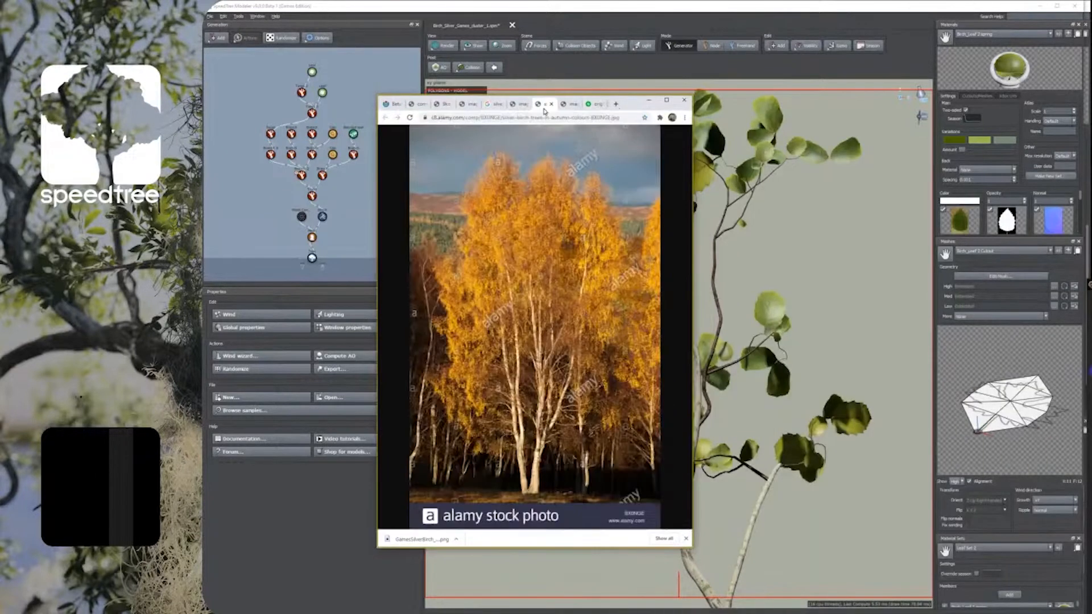
pyautogui.click(494, 104)
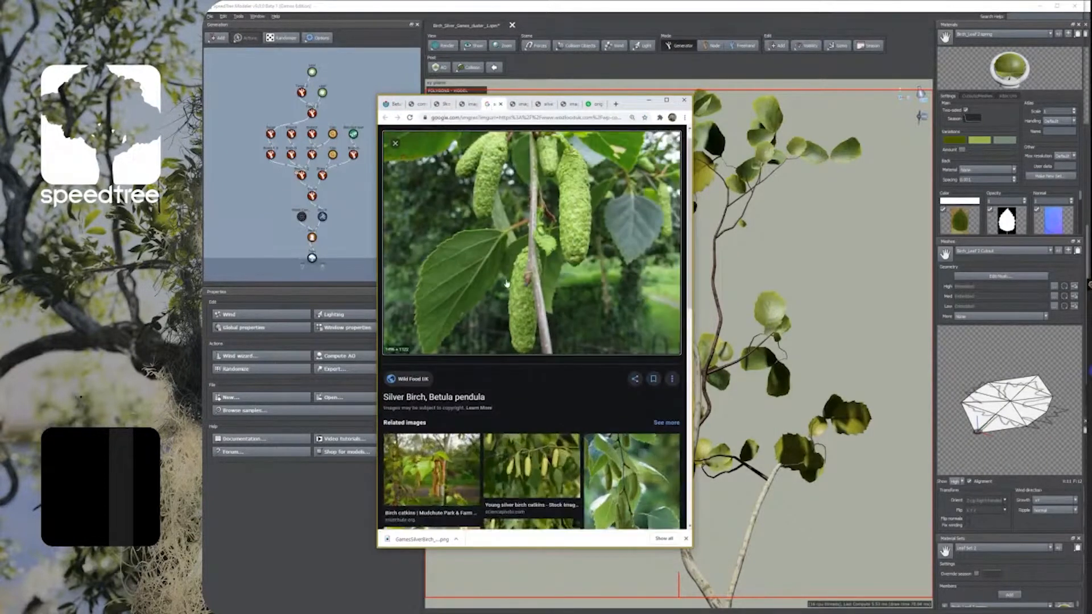
pyautogui.click(468, 104)
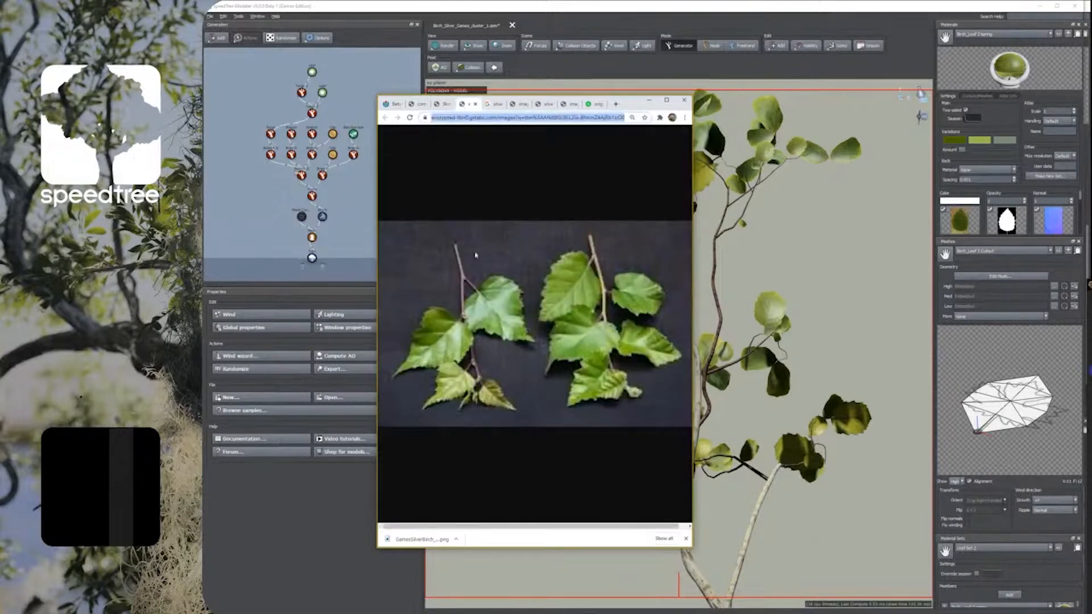
pyautogui.click(648, 100)
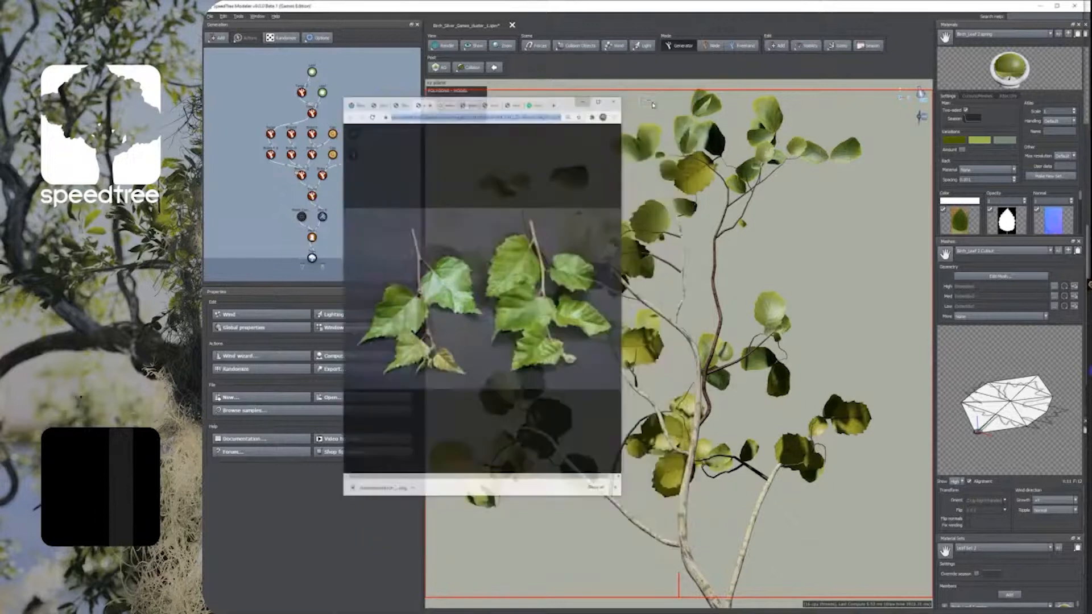
# Step: Raise the tessellation of the Birch_Leaf 2 cutout and store the denser mesh as its high-resolution version
pyautogui.click(673, 251)
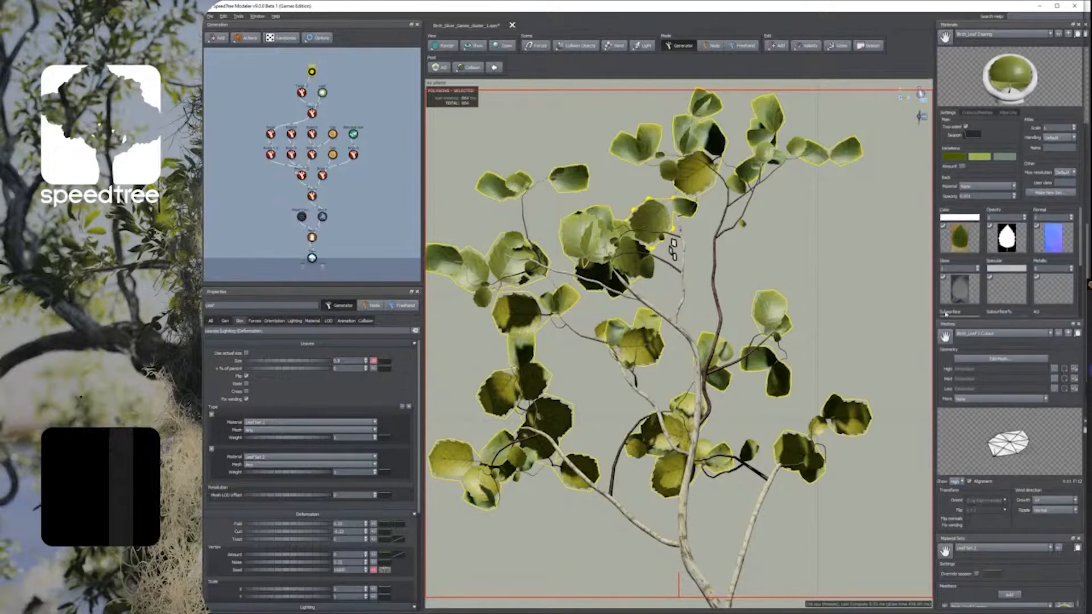
pyautogui.click(977, 112)
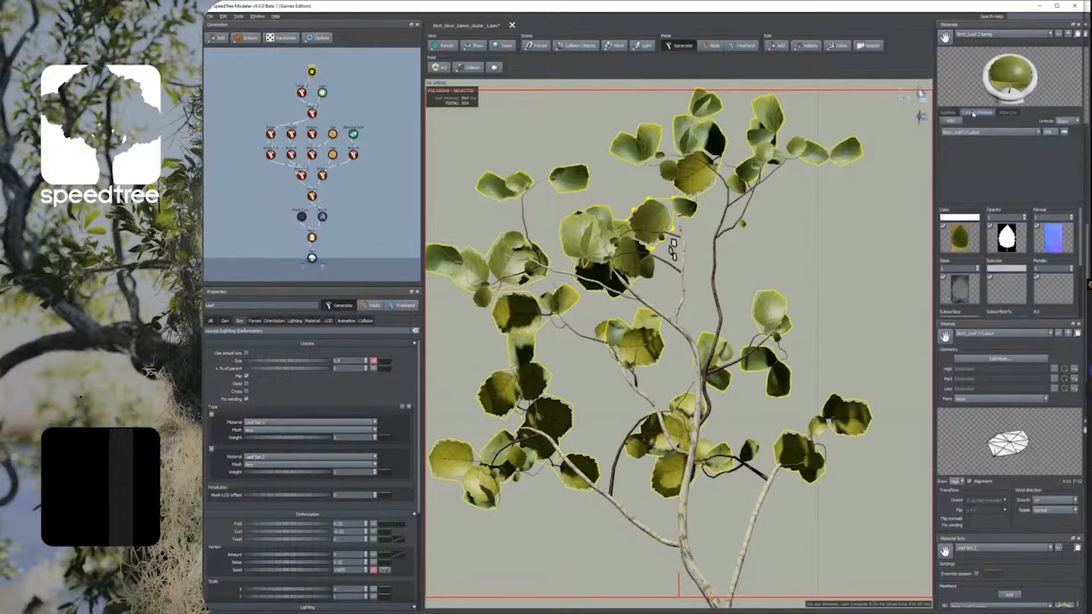
pyautogui.click(1052, 133)
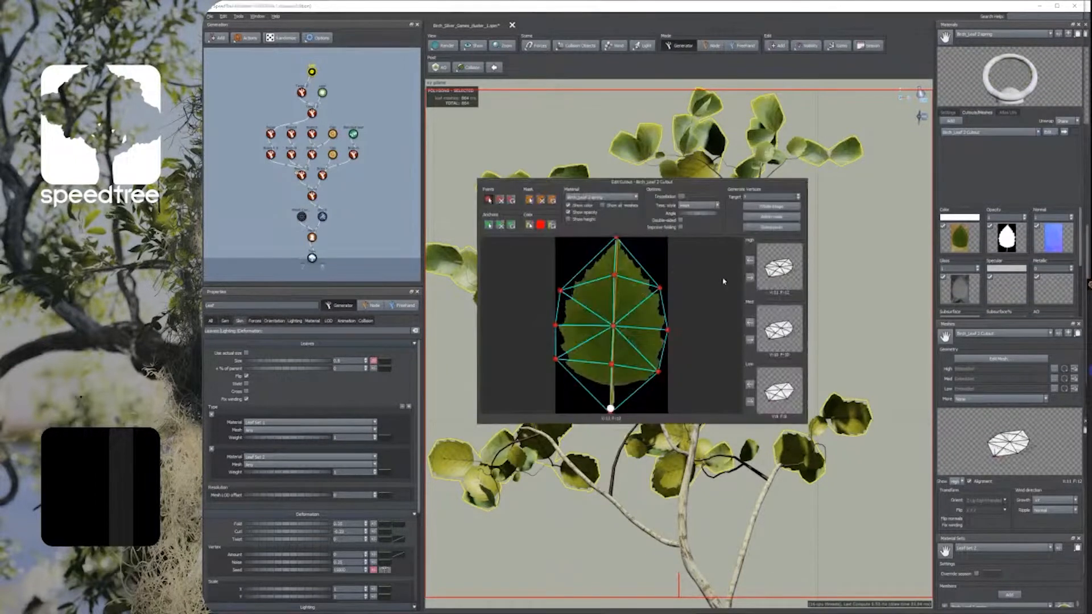
pyautogui.moveTo(674, 185); pyautogui.dragTo(812, 188)
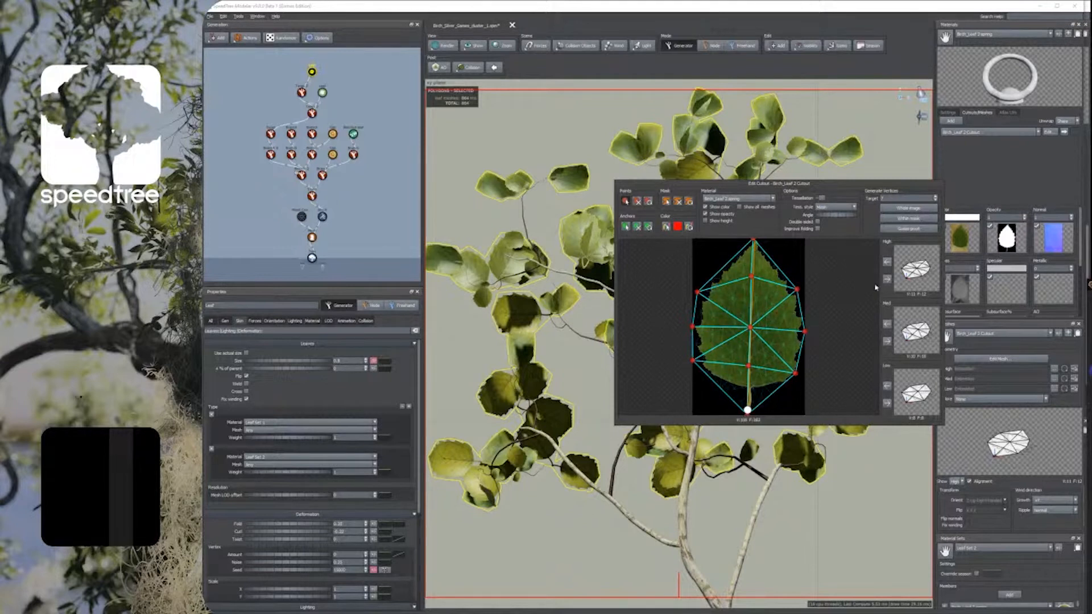
pyautogui.click(887, 280)
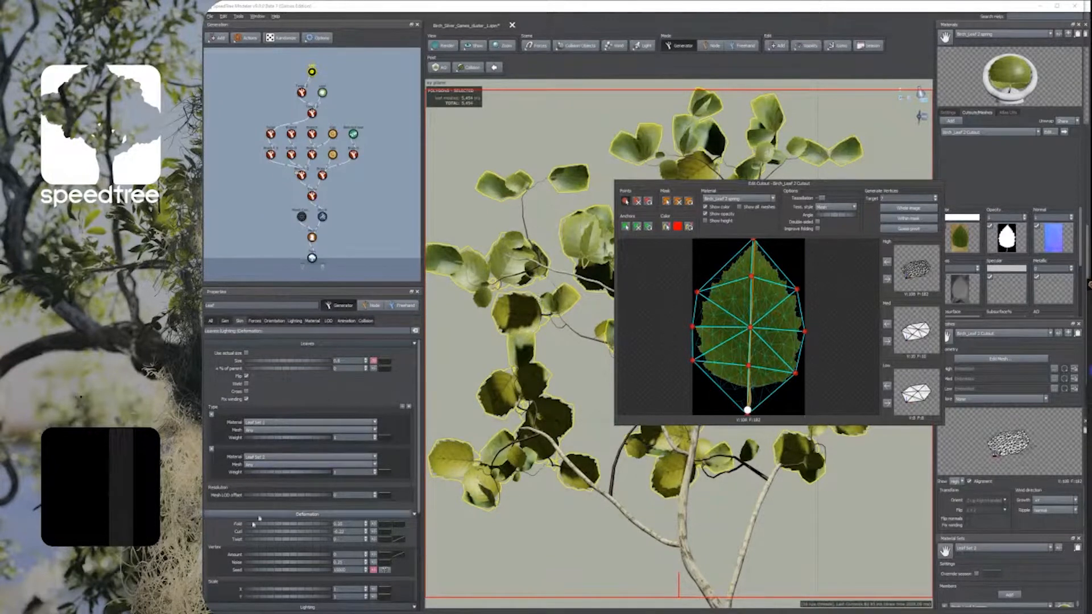
pyautogui.click(584, 204)
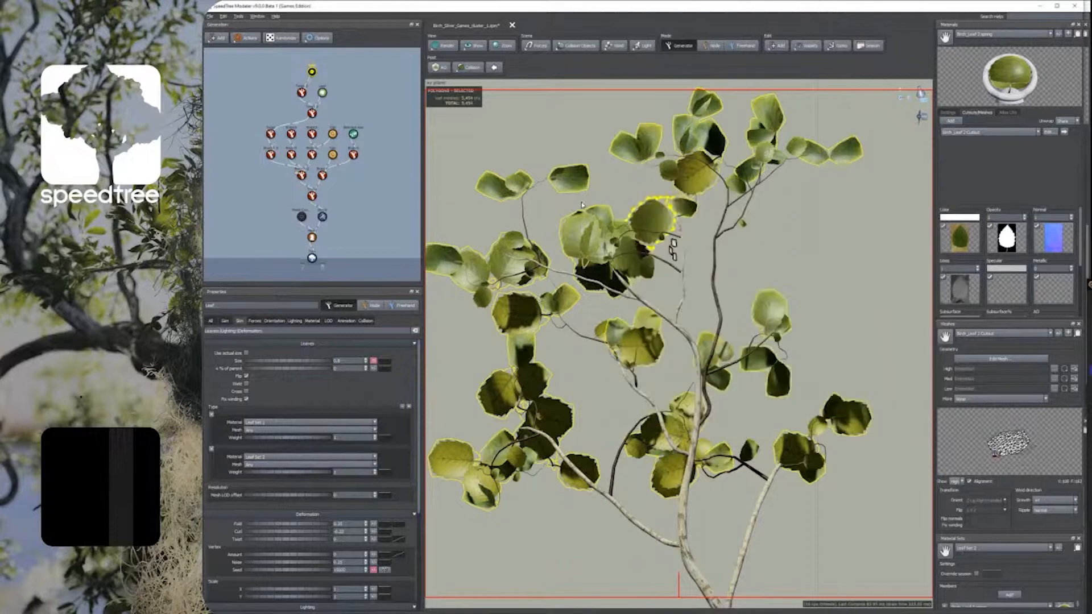
# Step: Raise the tessellation of the Birch Leaf Cutout 1 used by the other spring leaf and store it as the high-resolution mesh
pyautogui.click(585, 178)
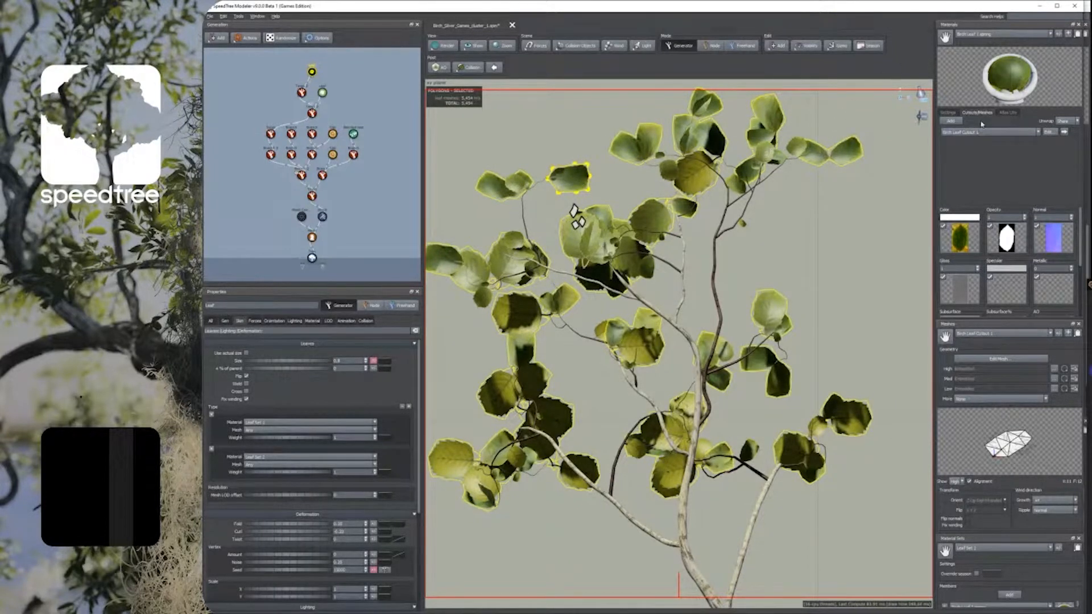
pyautogui.click(974, 34)
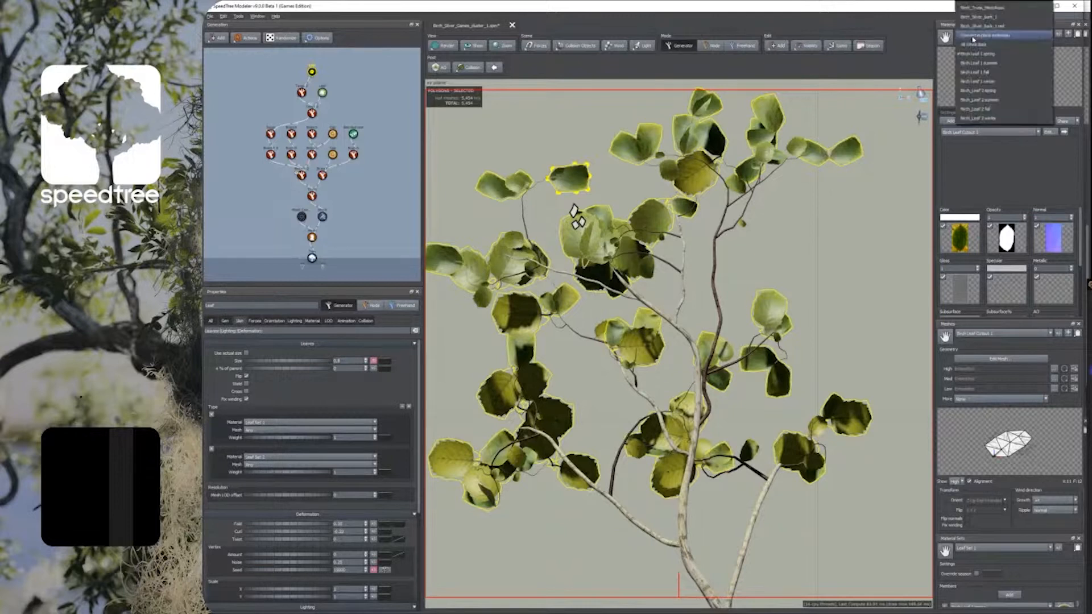
pyautogui.click(977, 73)
pyautogui.click(980, 133)
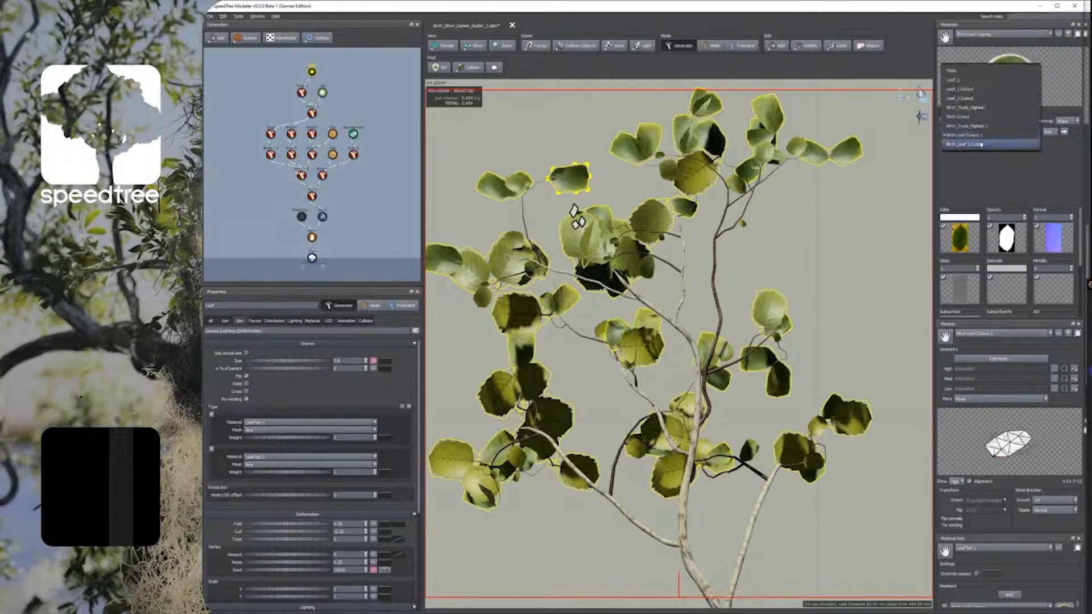
pyautogui.click(954, 161)
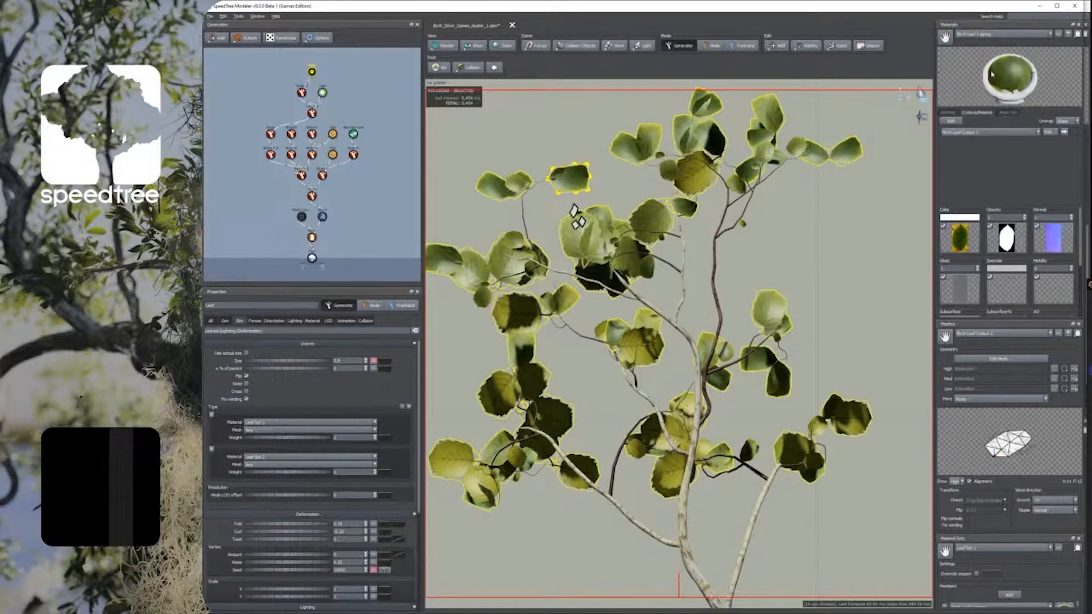
pyautogui.click(1048, 132)
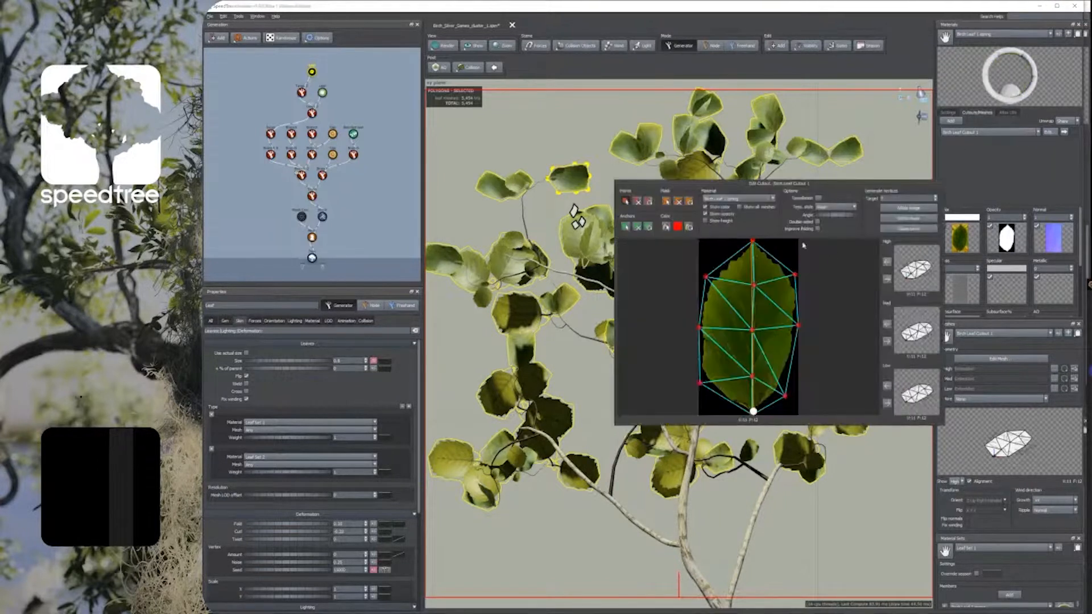
pyautogui.moveTo(819, 199); pyautogui.dragTo(823, 200)
pyautogui.click(887, 279)
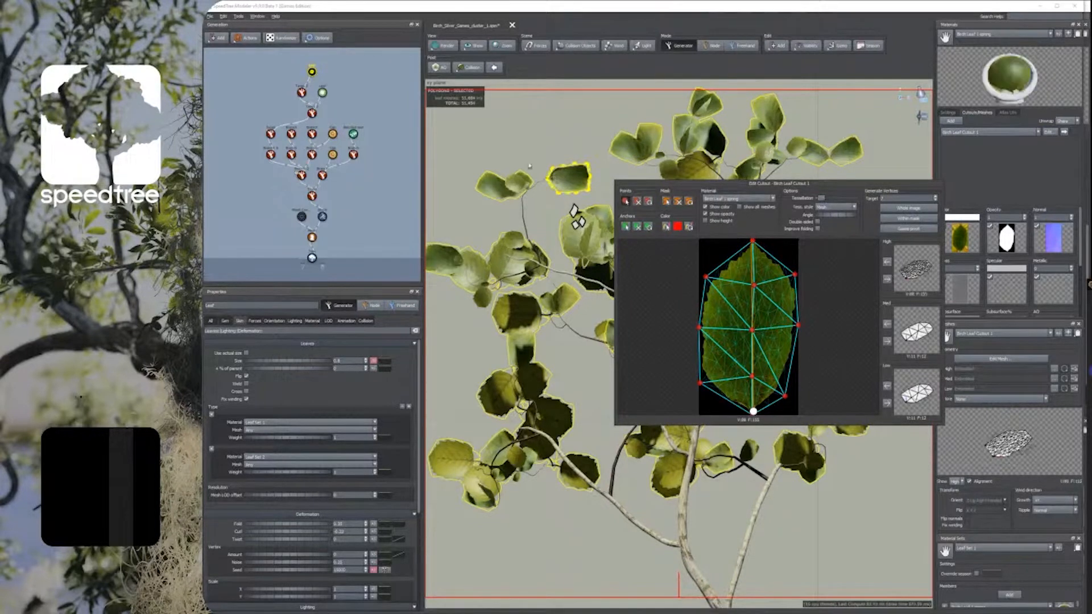
pyautogui.click(545, 188)
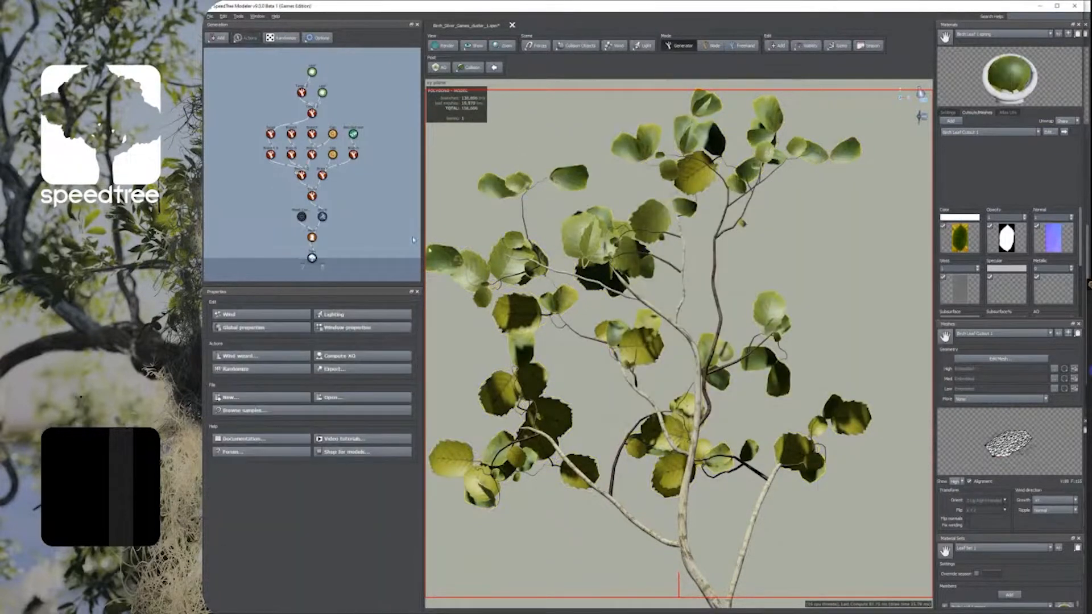
# Step: Hide the outermost twigs and the leaves that grow on them
pyautogui.click(312, 112)
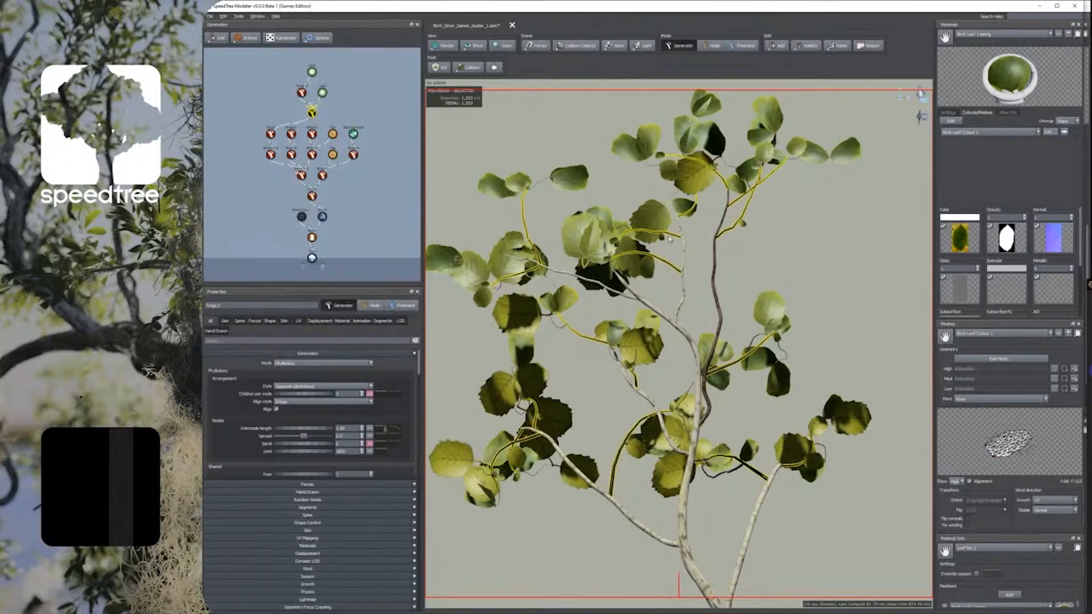
pyautogui.click(302, 94)
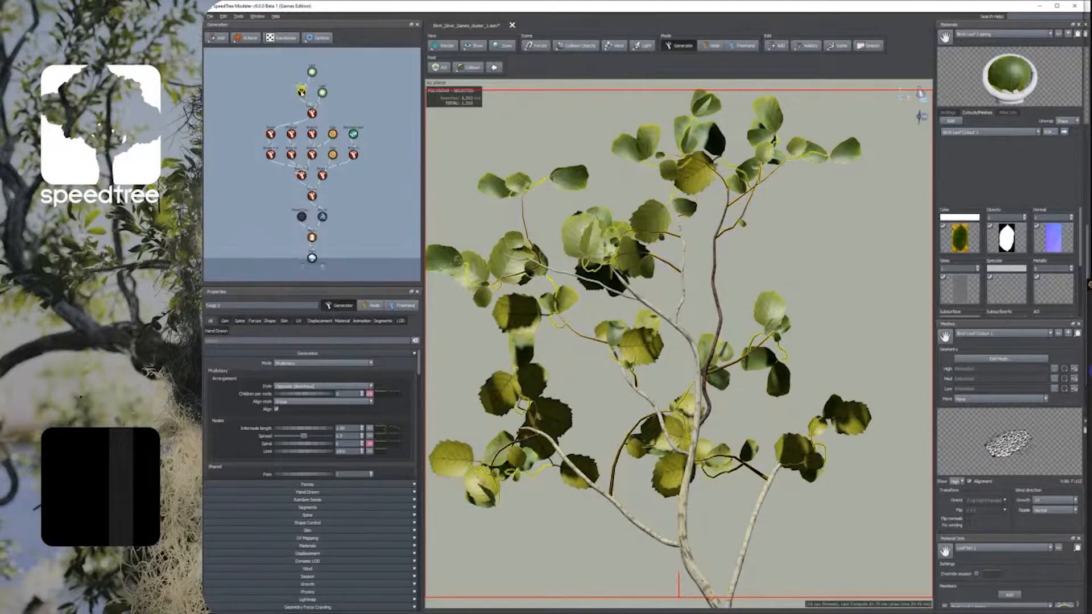
pyautogui.click(312, 71)
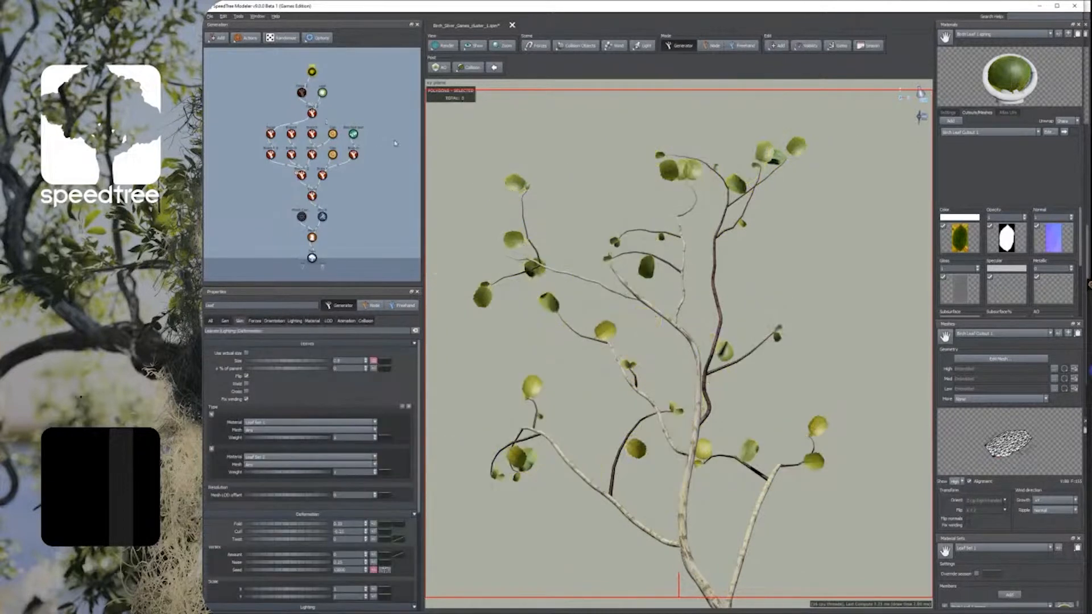
# Step: Enlarge the remaining leaves on the second-level twigs and adjust their size variance
pyautogui.click(322, 93)
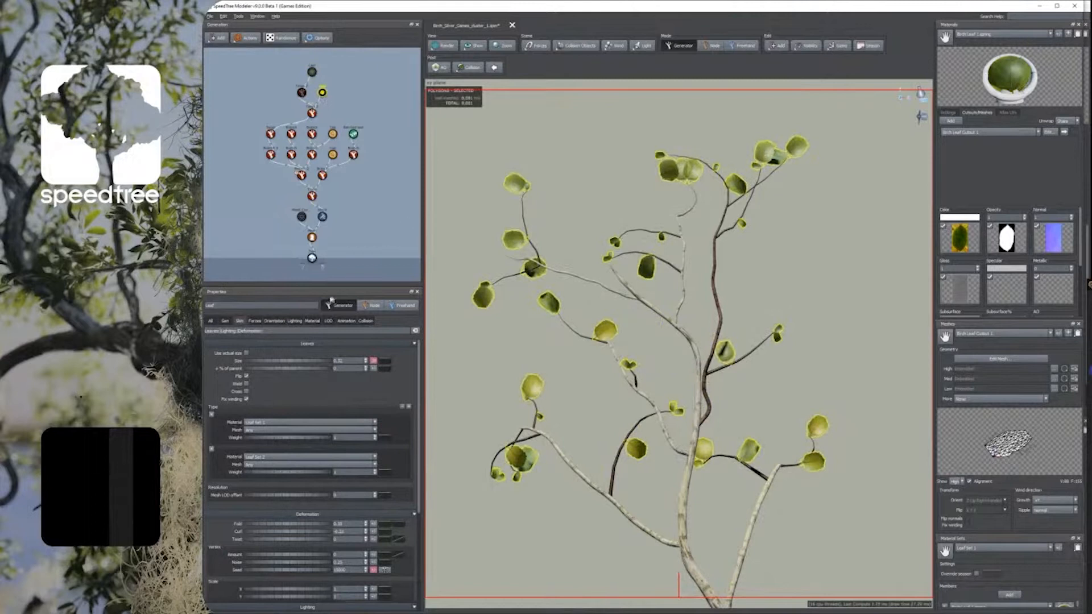
pyautogui.click(367, 368)
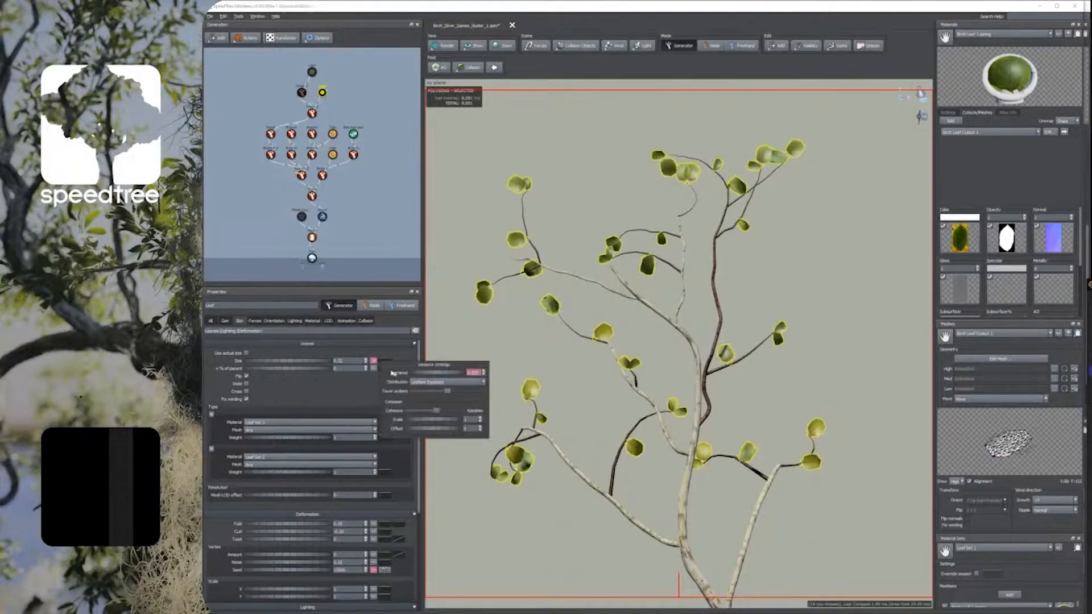
pyautogui.moveTo(303, 362); pyautogui.dragTo(314, 363)
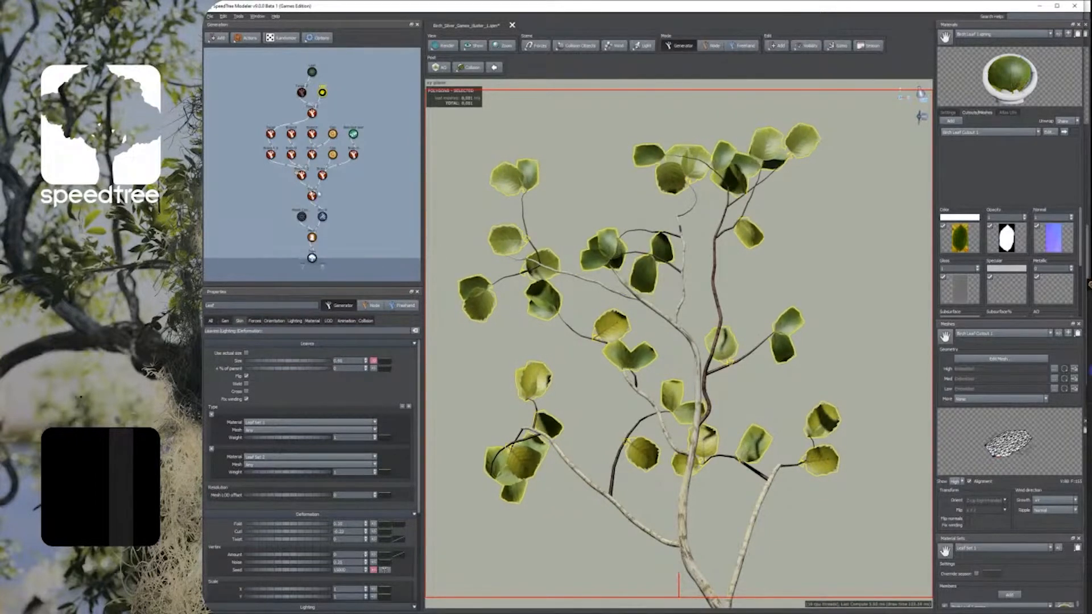
# Step: Switch to the browser and examine the reference photo of birch leaves on their twigs
pyautogui.click(226, 321)
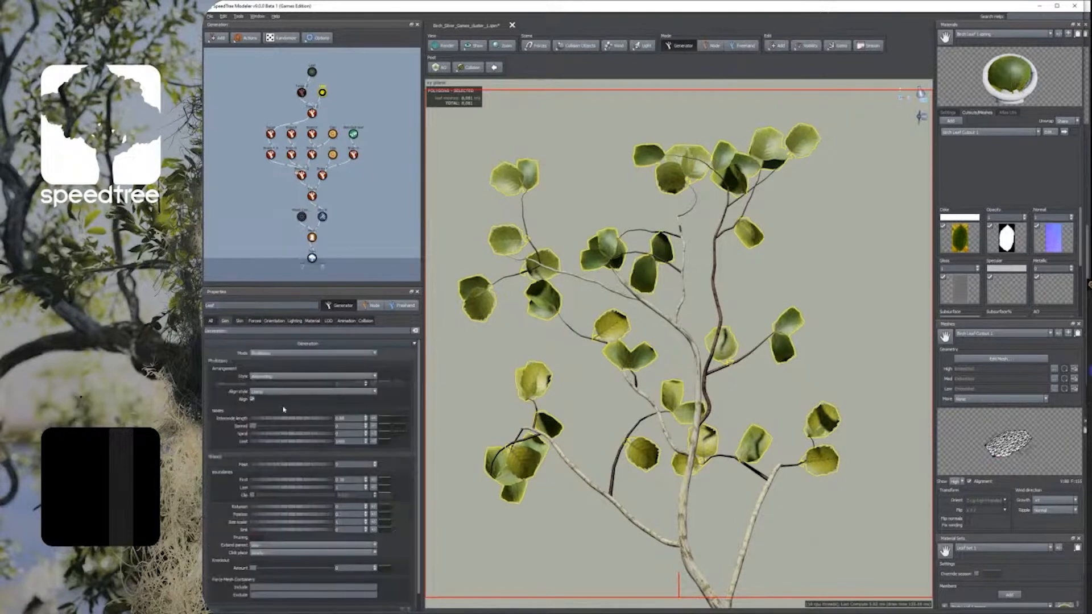
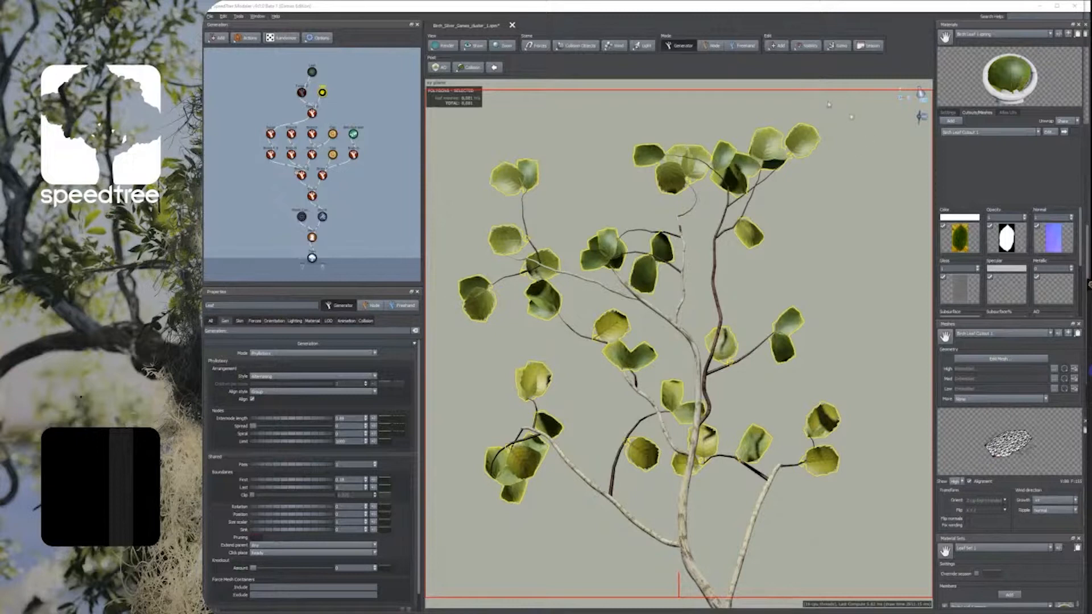
pyautogui.hotkey('alt', 'Tab')
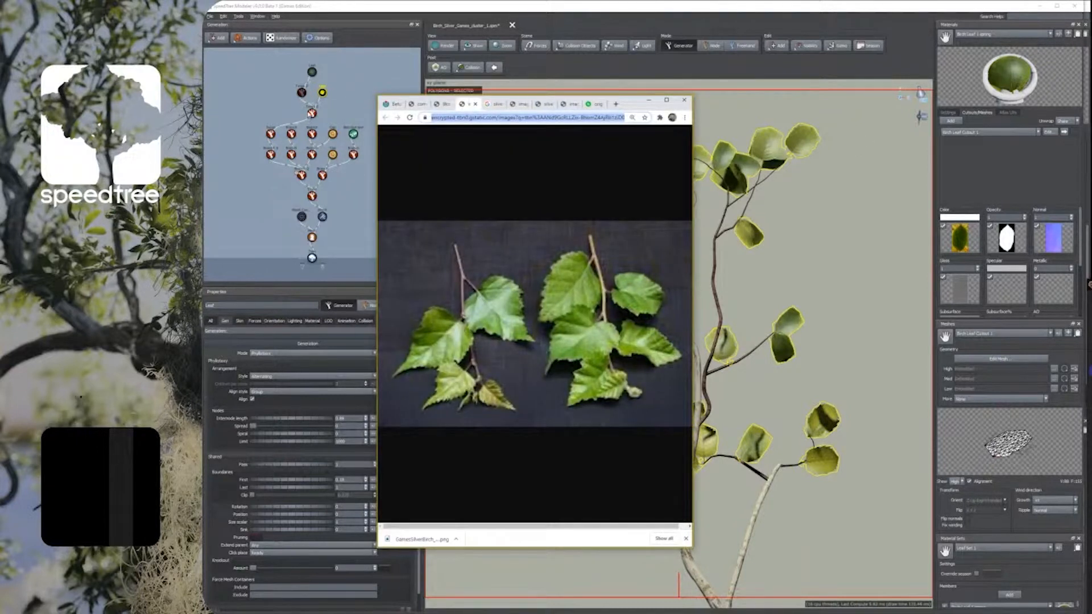
pyautogui.click(302, 92)
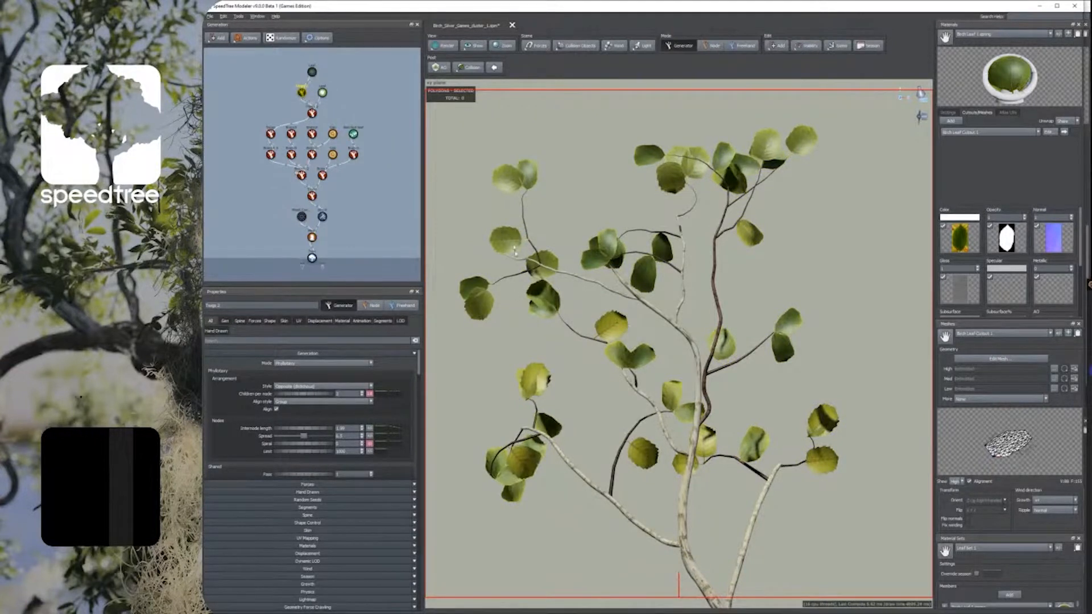
# Step: Lower the weight of the leaf generator's second material set and display the Birch_Leaf 2 spring material
pyautogui.click(322, 92)
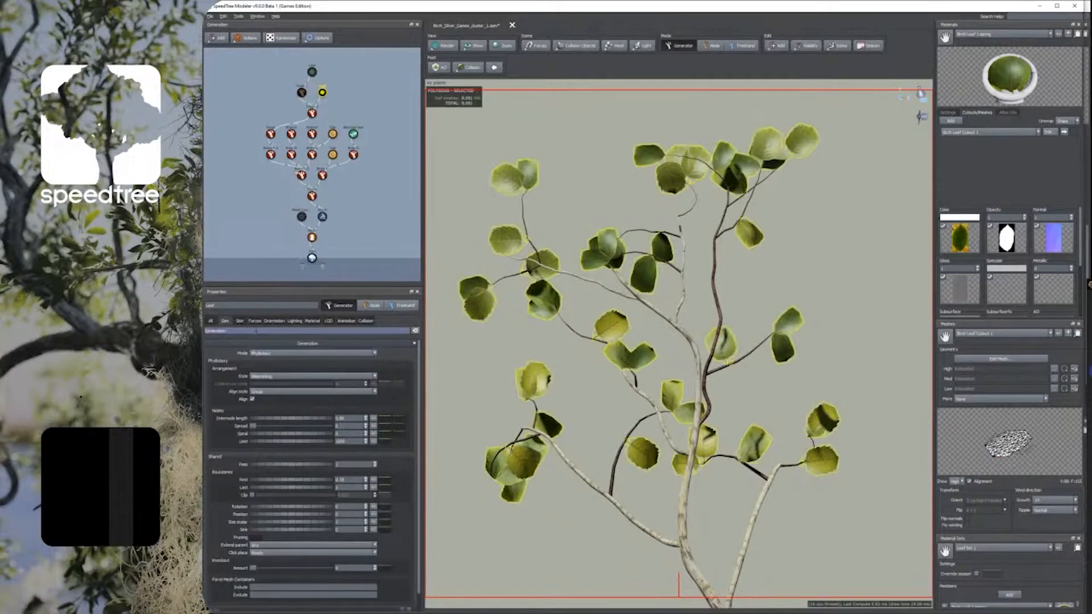
pyautogui.click(239, 321)
pyautogui.click(312, 321)
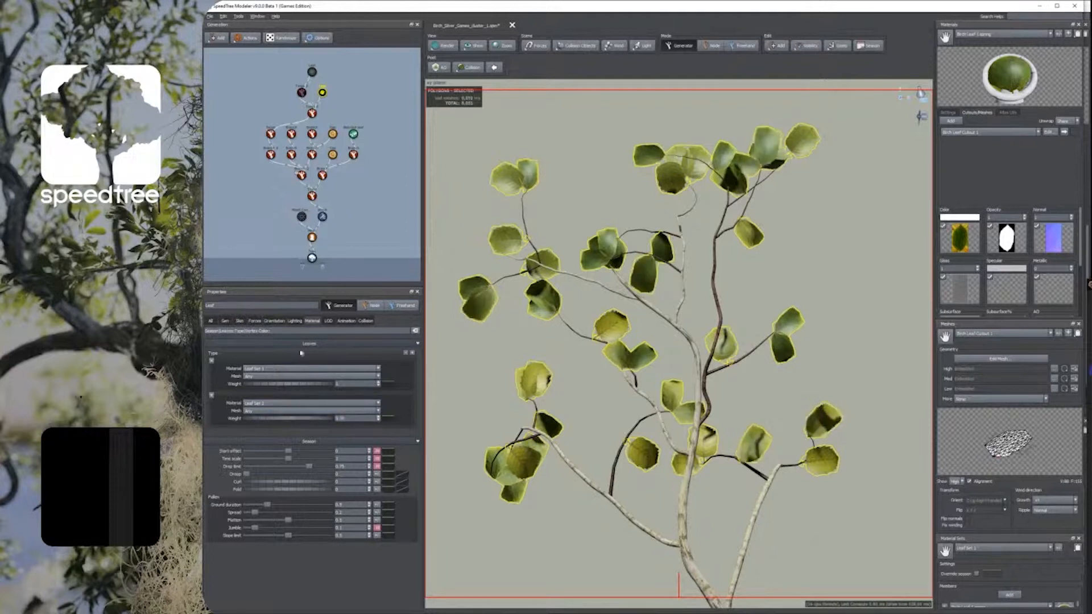
pyautogui.click(240, 320)
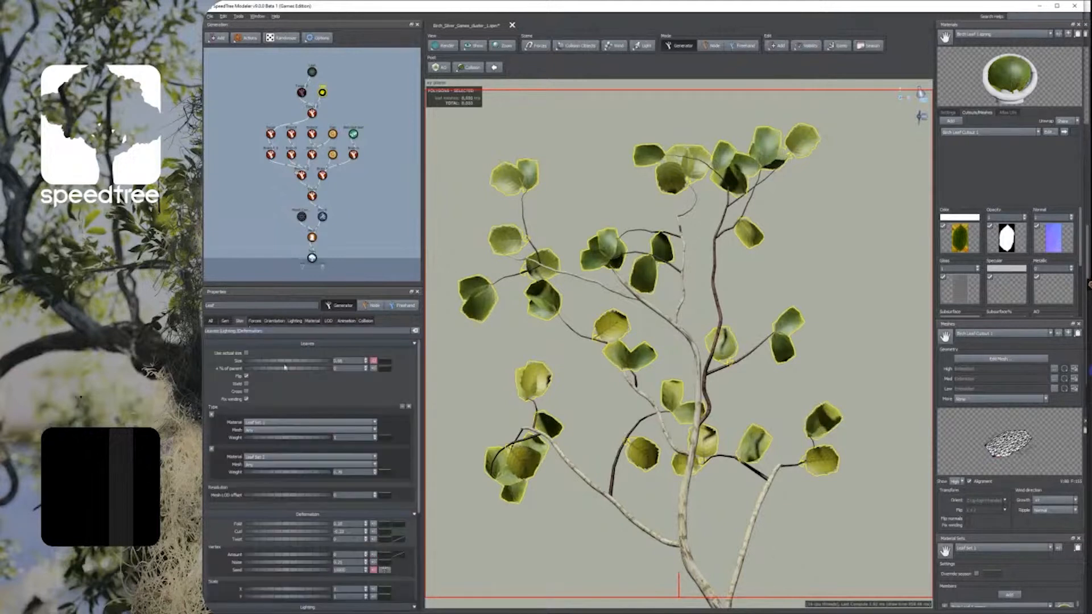
pyautogui.click(992, 34)
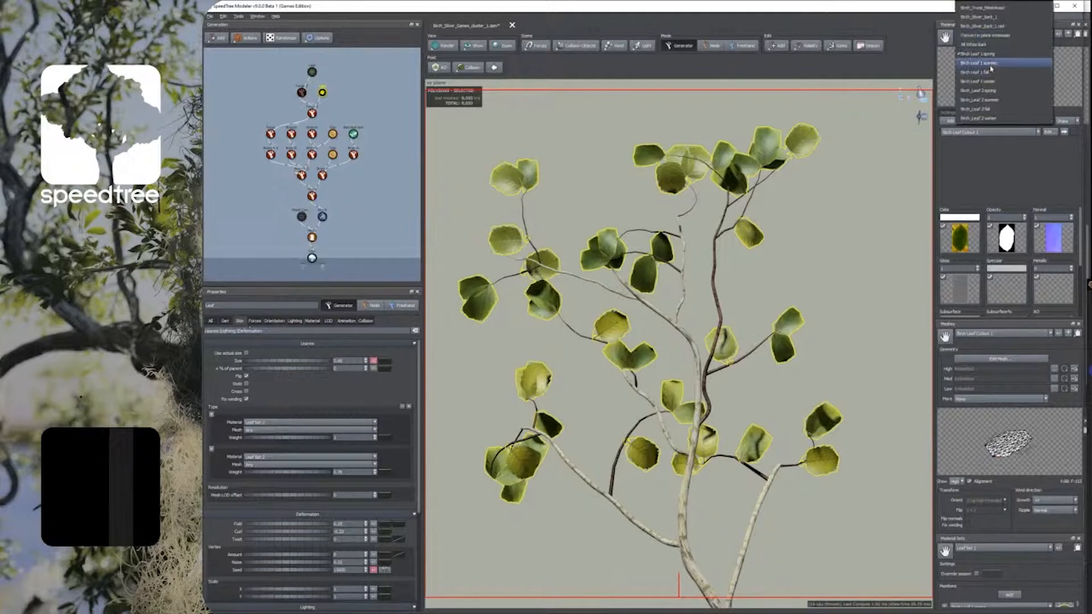
pyautogui.click(992, 91)
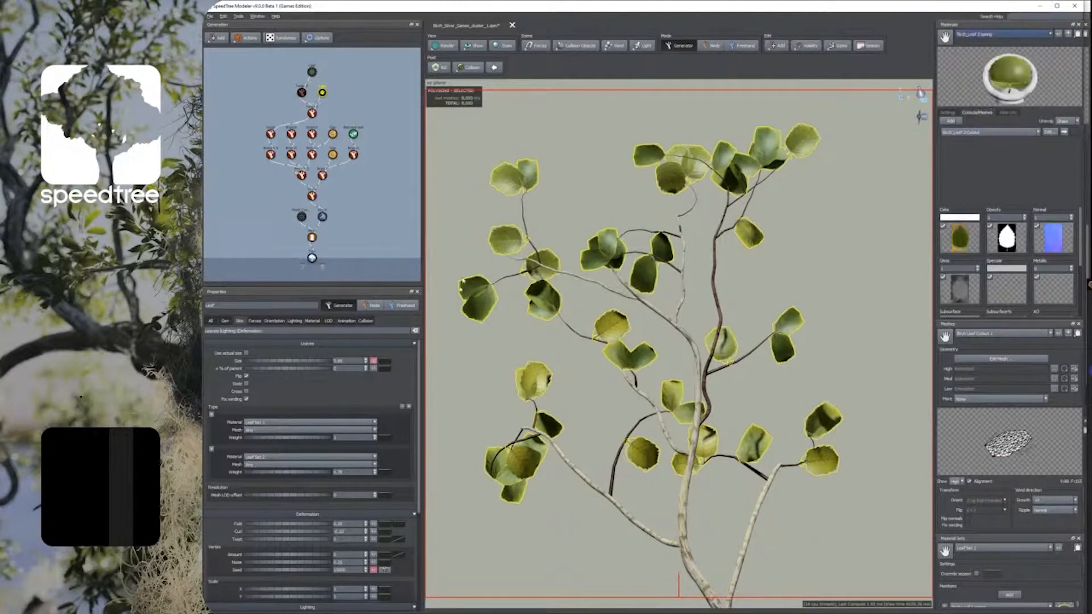
pyautogui.click(312, 321)
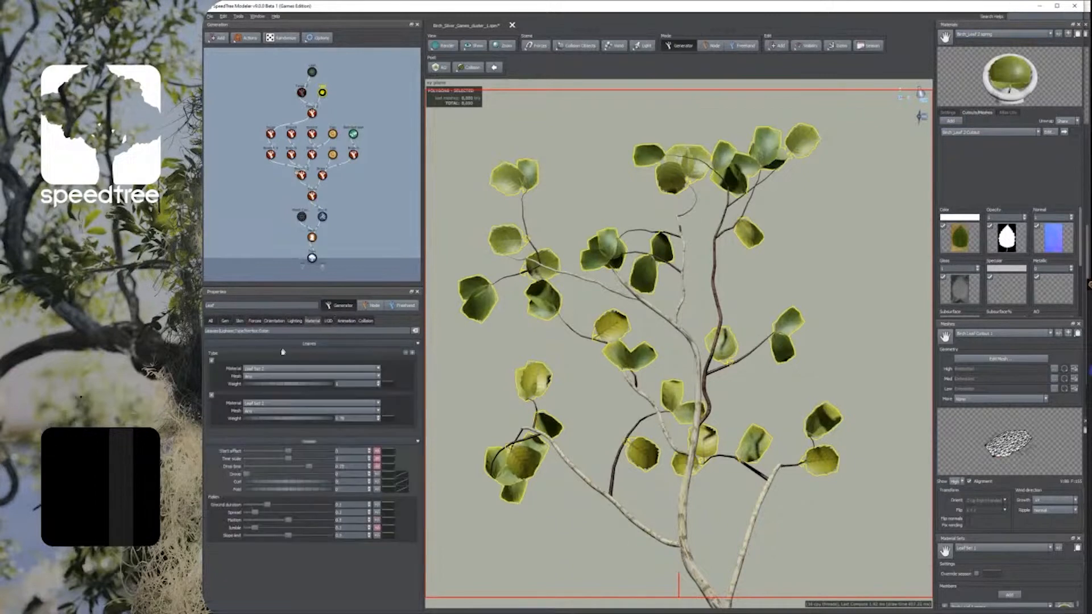
# Step: Enlarge the visible leaves slightly, raise their size variance and shift its cohesion towards random
pyautogui.click(240, 321)
pyautogui.moveTo(277, 364); pyautogui.dragTo(287, 364)
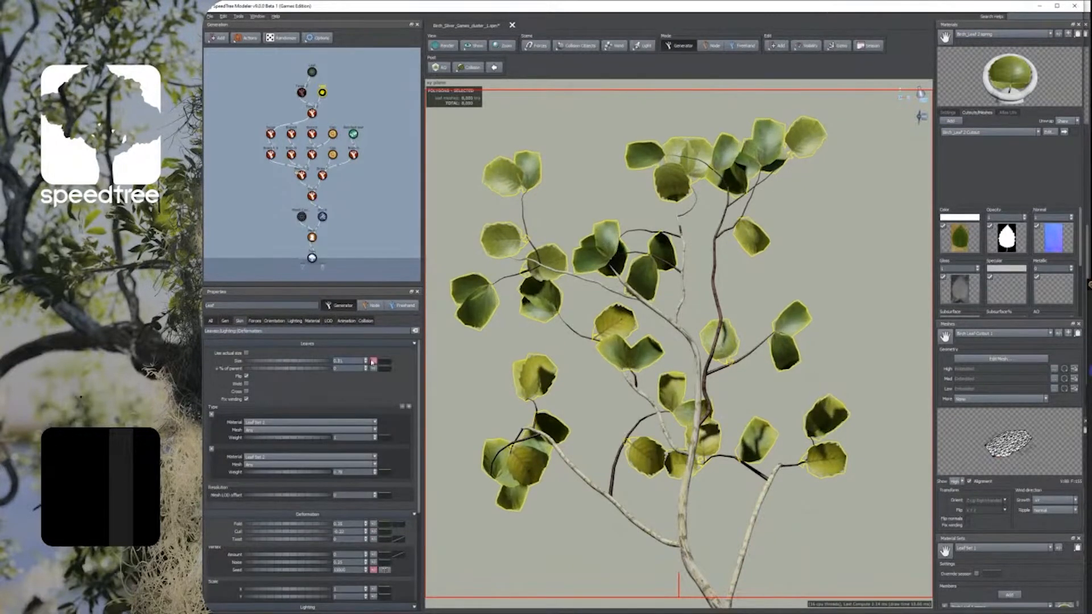
pyautogui.click(373, 362)
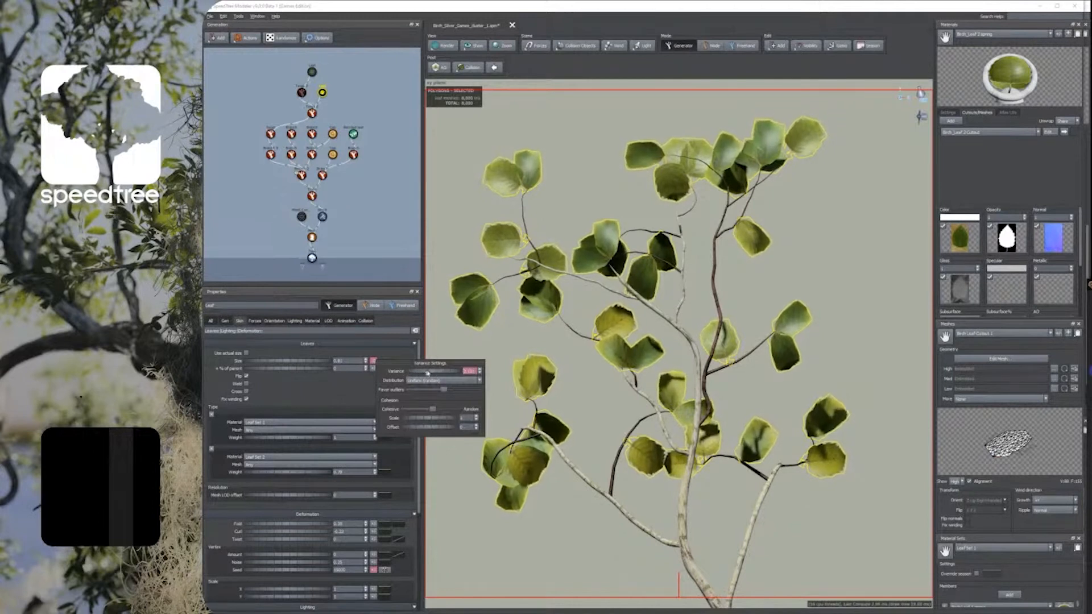
pyautogui.moveTo(427, 373); pyautogui.dragTo(470, 371)
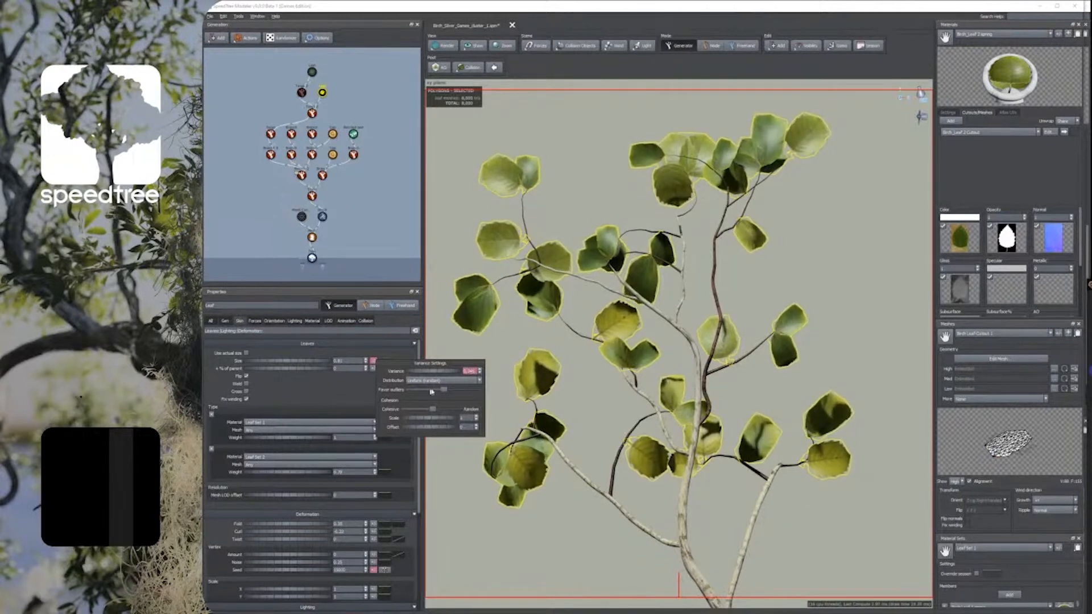
pyautogui.moveTo(432, 409); pyautogui.dragTo(454, 412)
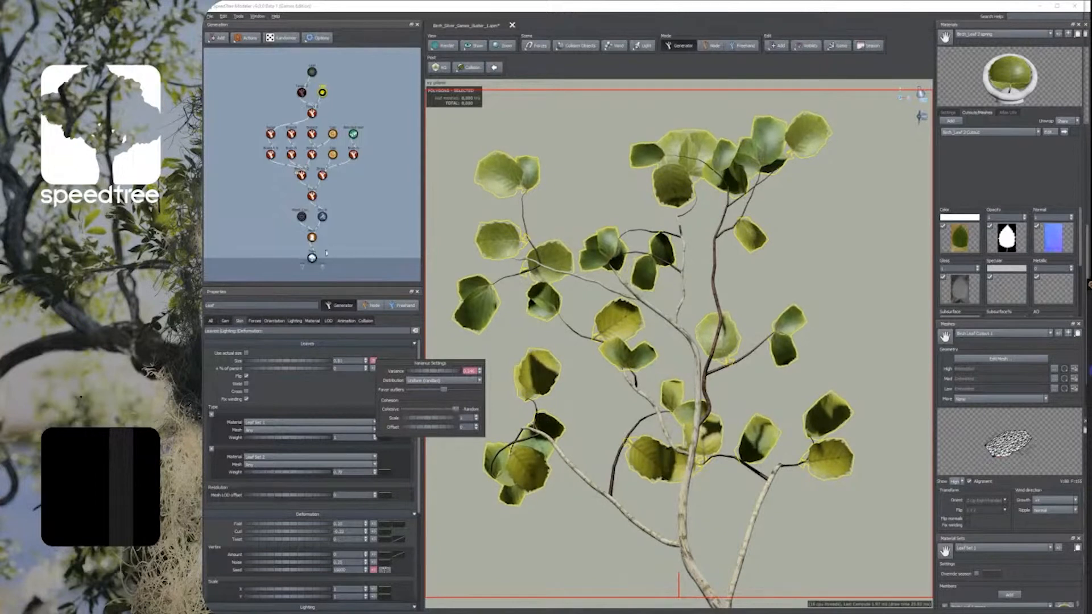
# Step: Add a Branch generator as a child of the twigs that carry the visible leaves
pyautogui.click(302, 93)
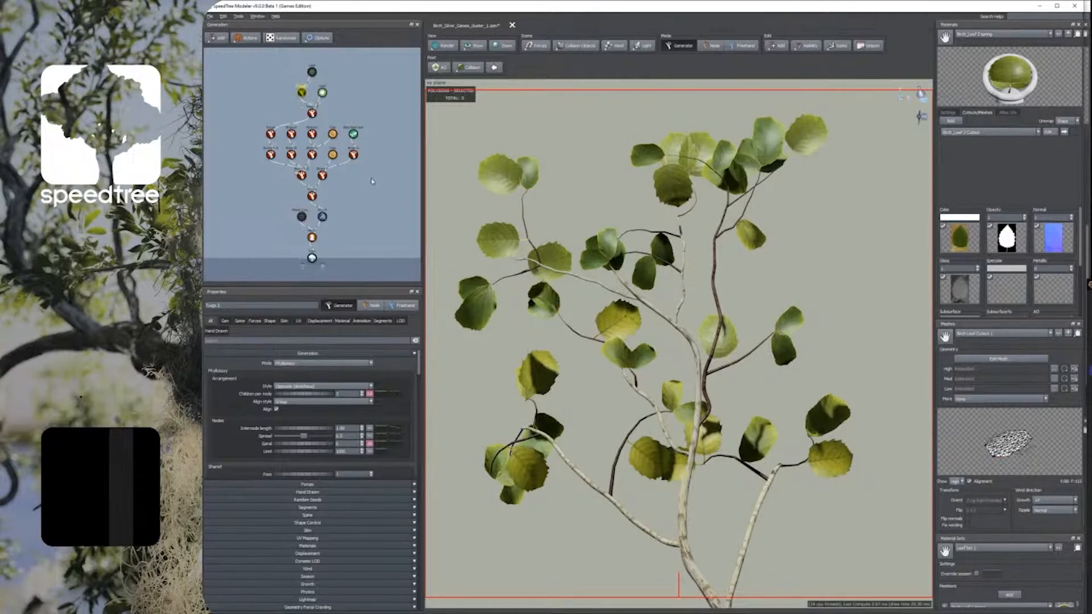
pyautogui.click(312, 112)
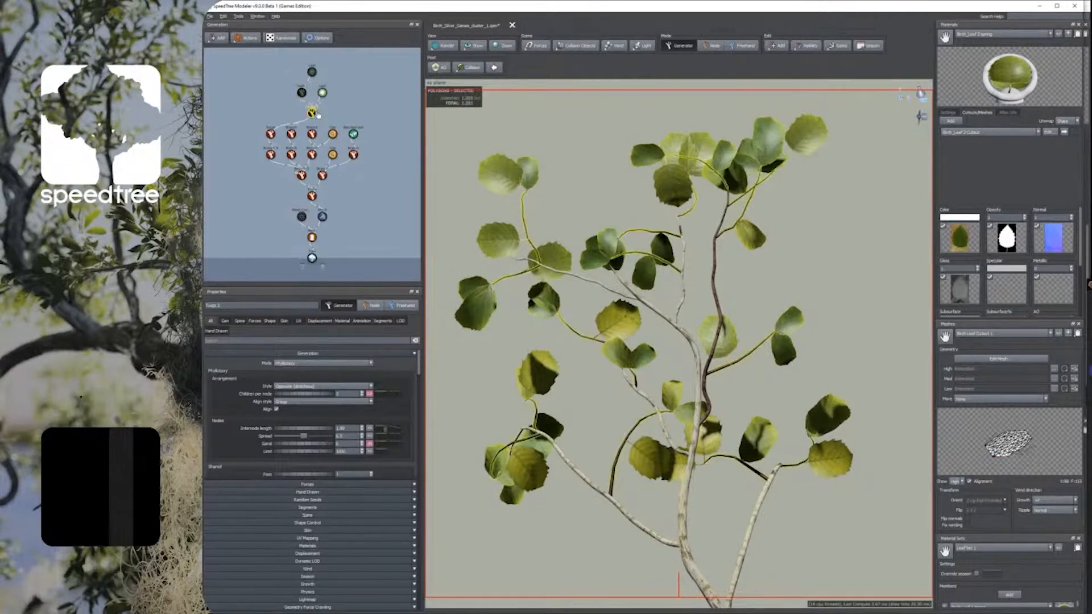
pyautogui.click(777, 46)
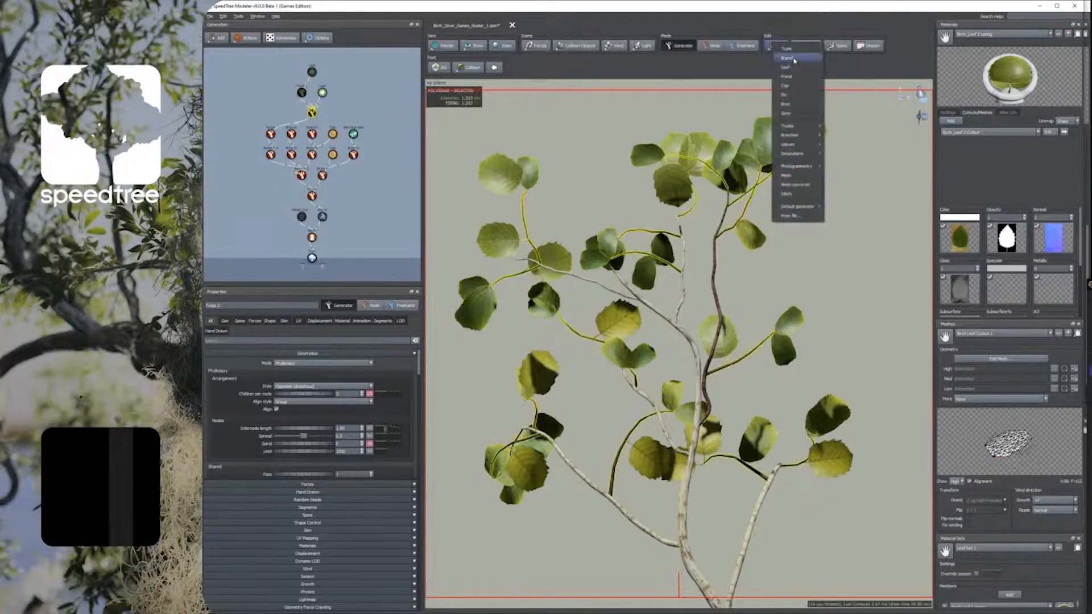
pyautogui.click(788, 58)
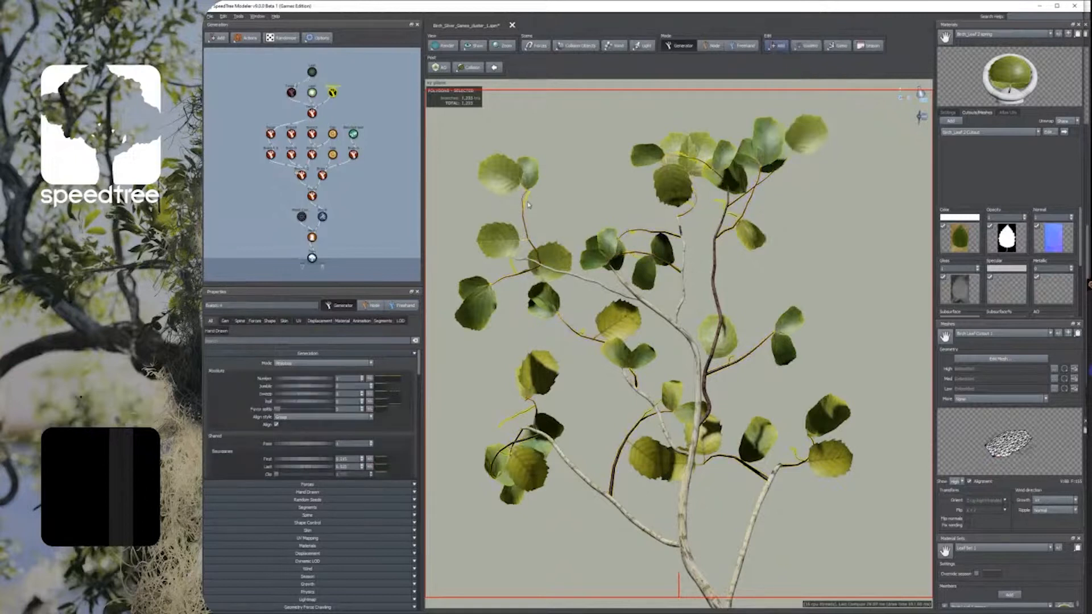
# Step: Remove the late spine noise amount and its variance from the new branch generator
pyautogui.click(238, 321)
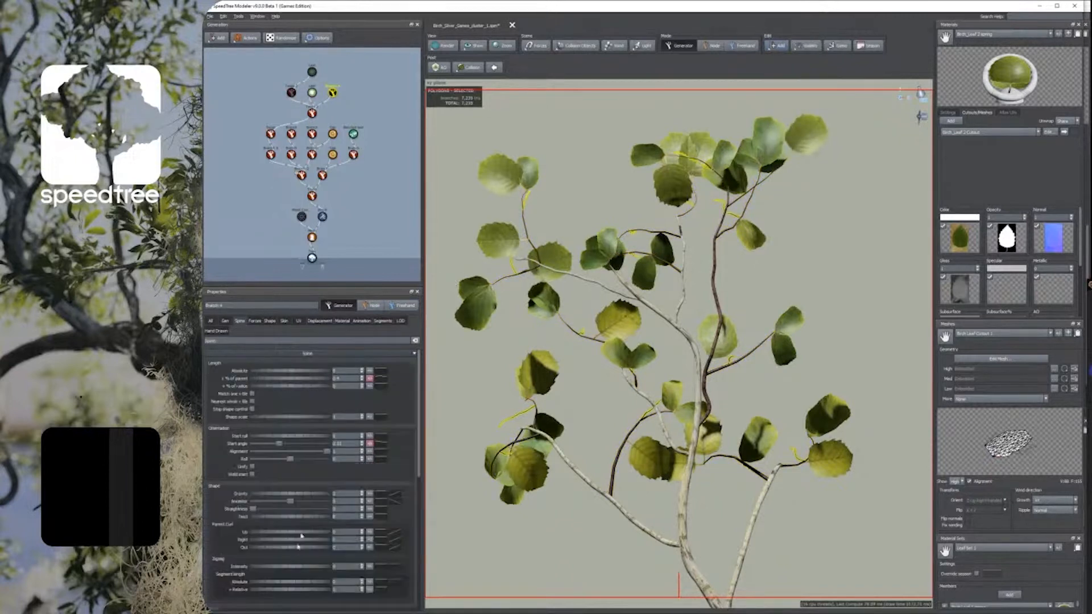
pyautogui.scroll(-5, 330, 478)
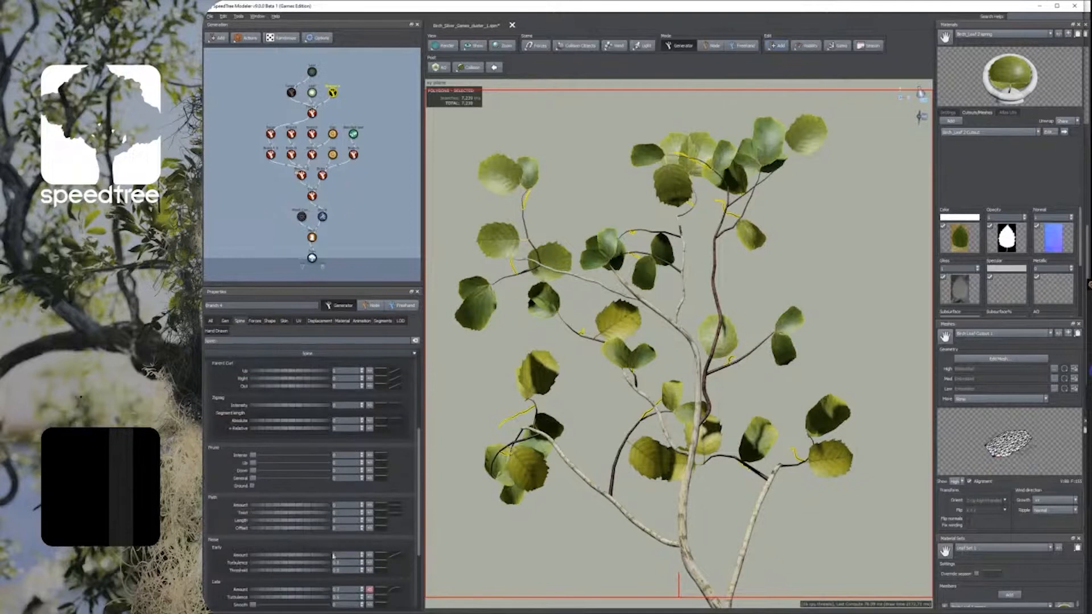
pyautogui.doubleClick(337, 590)
pyautogui.click(370, 590)
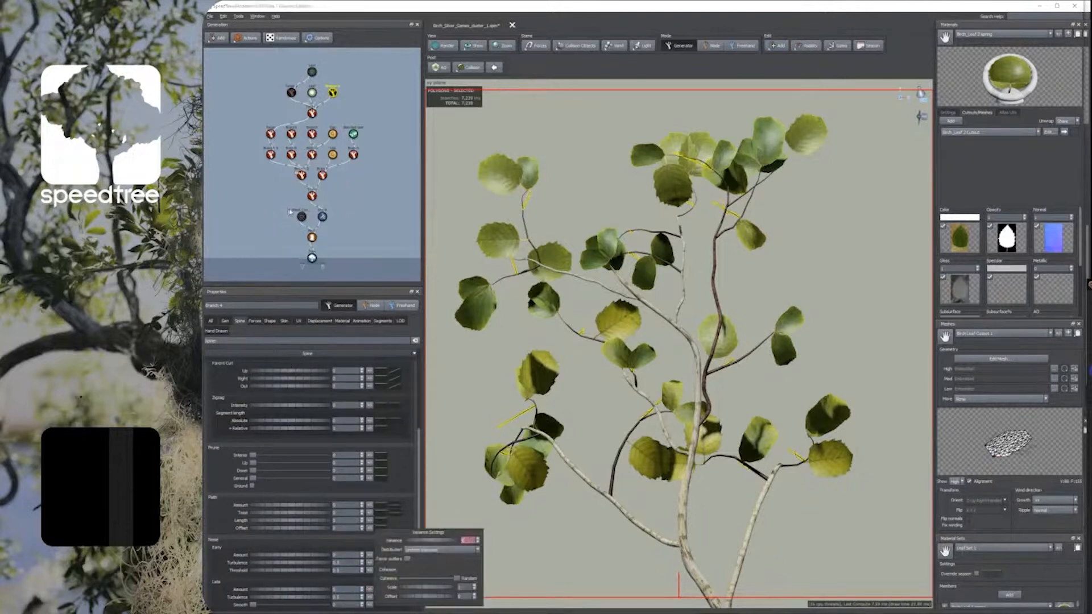
pyautogui.click(357, 191)
# Step: Hide the remaining leaves and change the new branches' generation mode to Interval
pyautogui.click(312, 93)
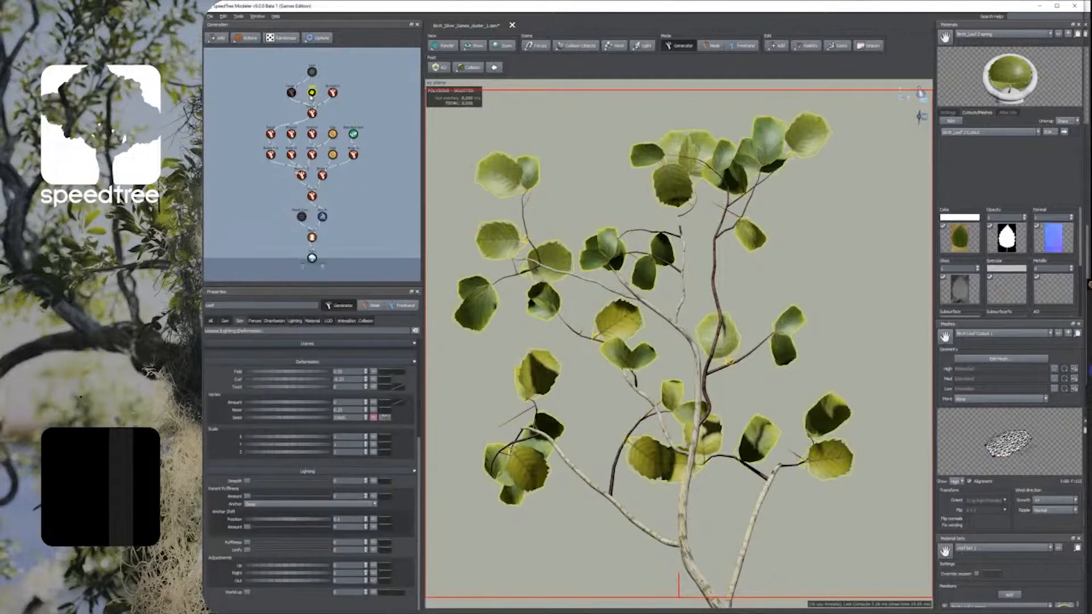
pyautogui.press('h')
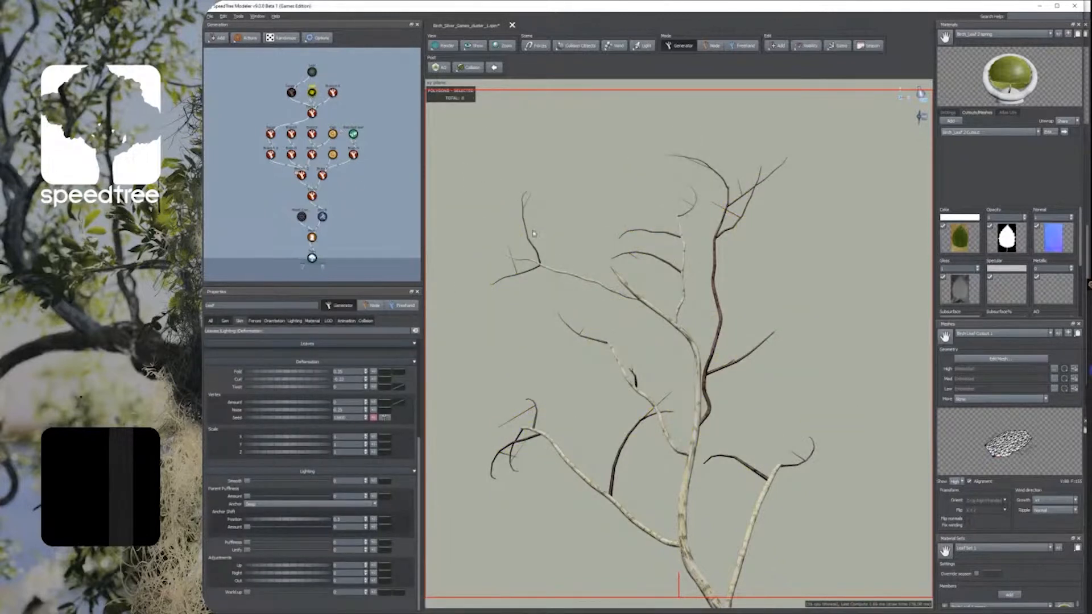
pyautogui.click(333, 92)
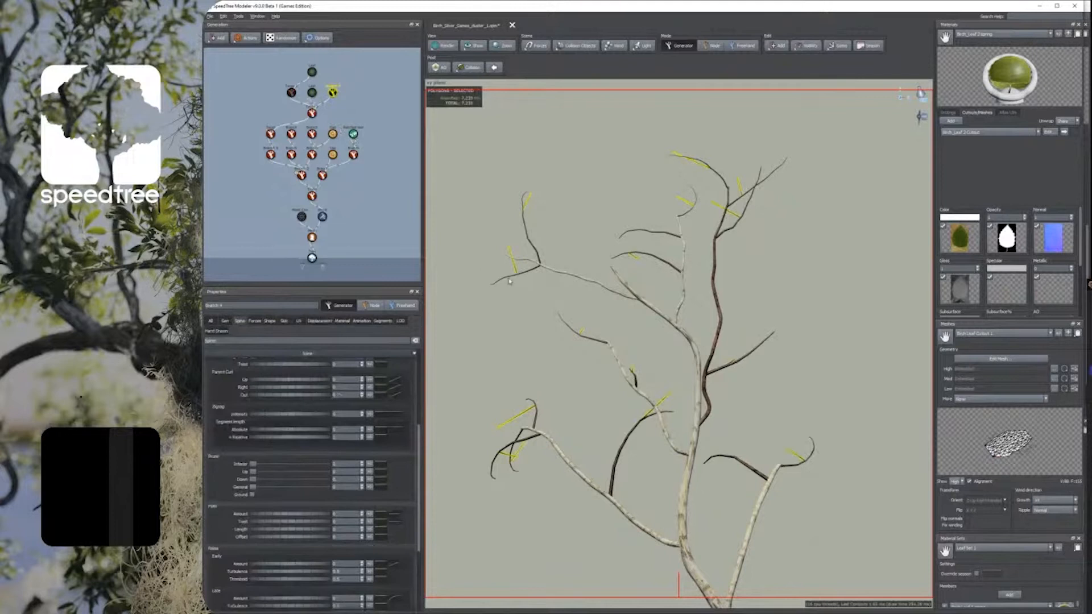
pyautogui.click(224, 321)
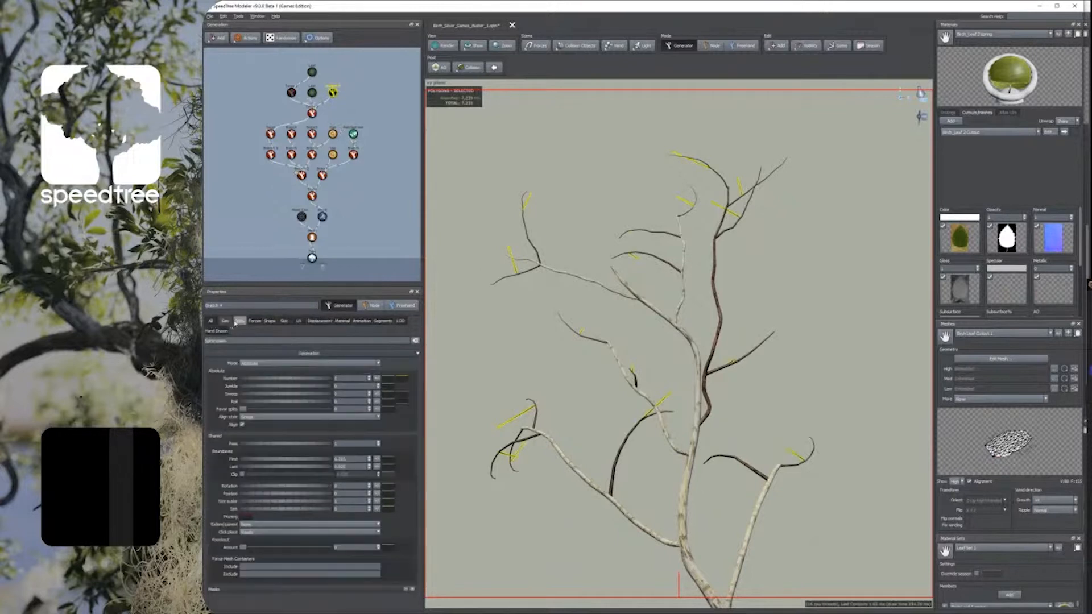
pyautogui.click(259, 366)
pyautogui.click(253, 394)
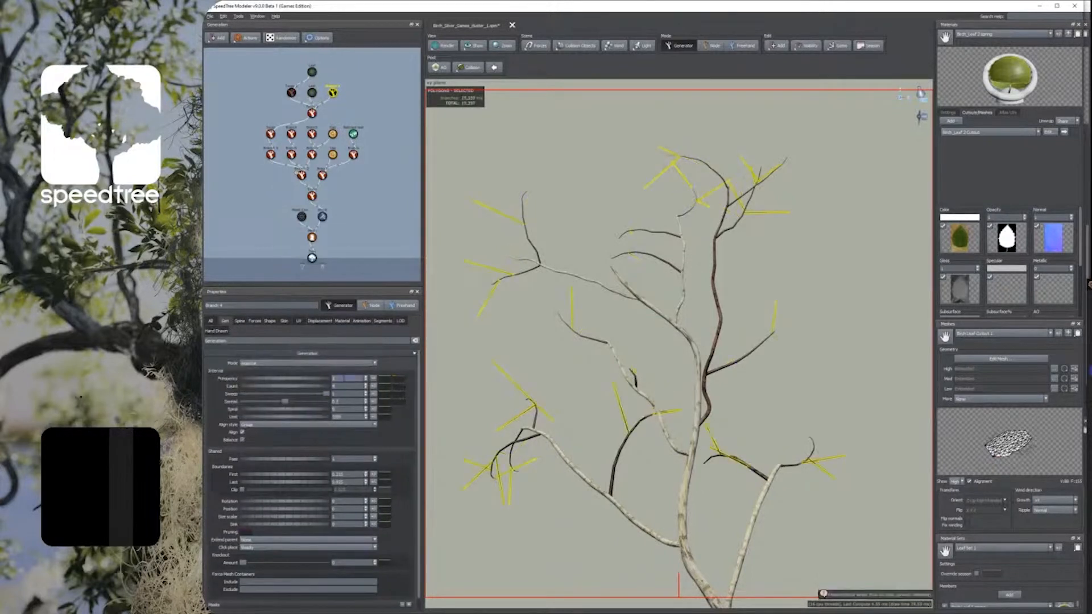
# Step: Lower the interval frequency of the new branches to thin them out, and save the cluster file
pyautogui.doubleClick(344, 378)
pyautogui.moveTo(354, 386); pyautogui.dragTo(330, 391)
pyautogui.click(317, 379)
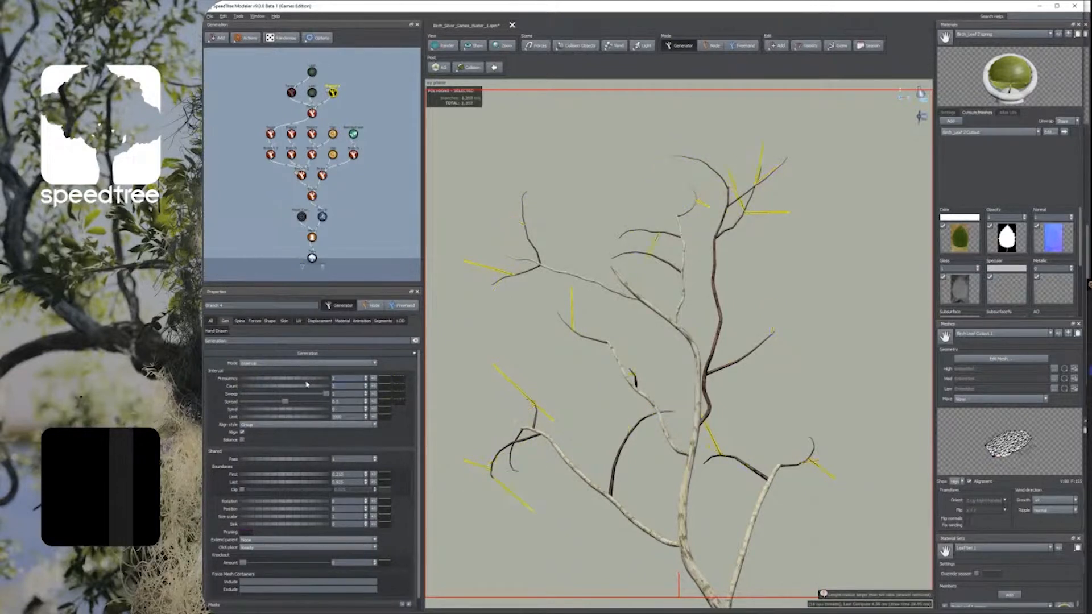
pyautogui.moveTo(313, 381); pyautogui.dragTo(315, 380)
pyautogui.click(210, 16)
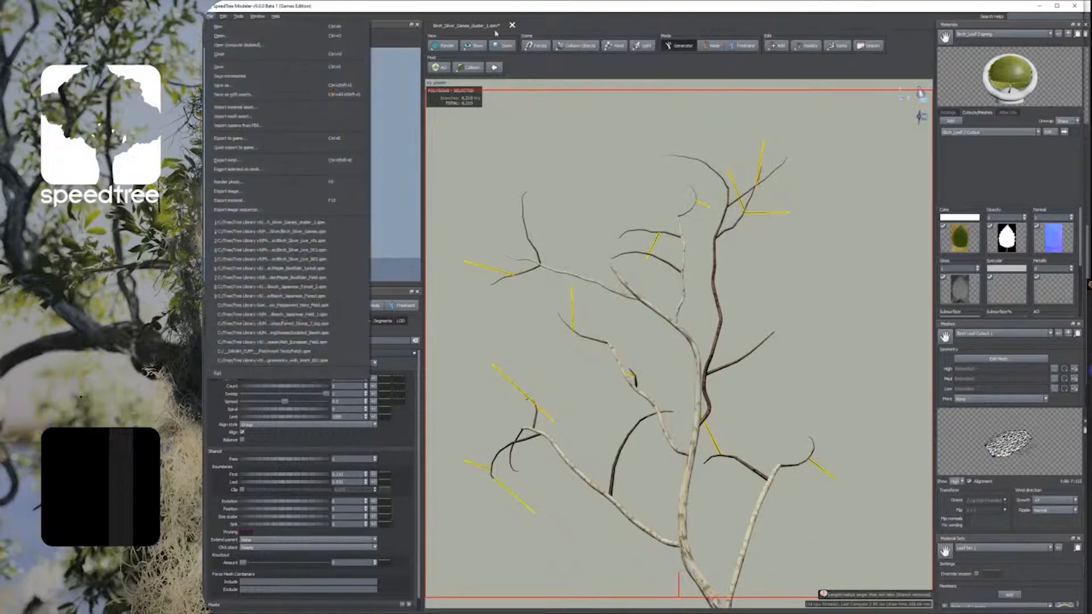
pyautogui.click(219, 67)
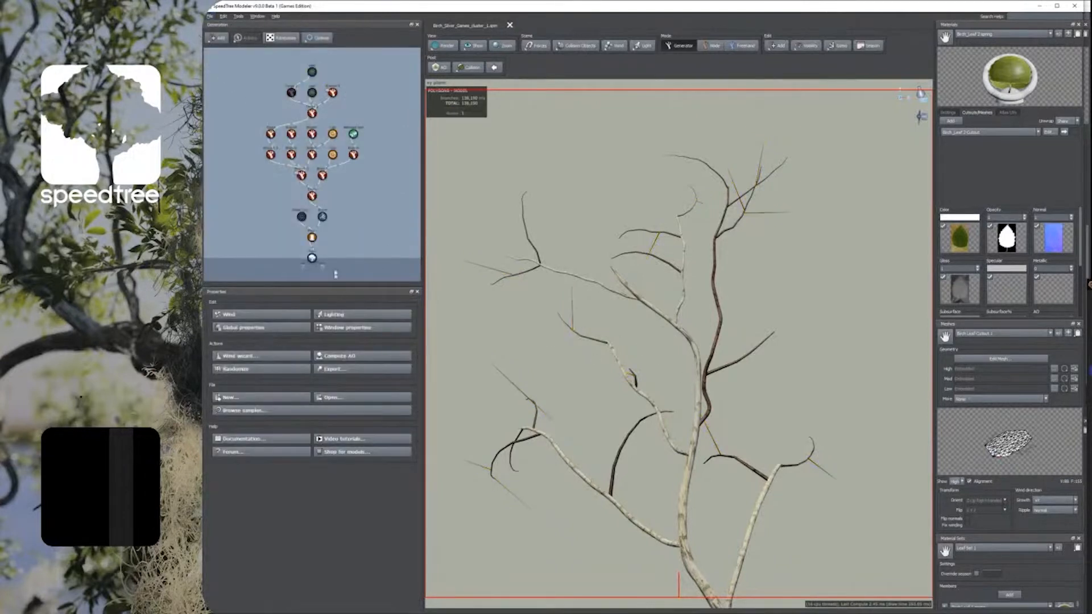
# Step: Replace the new branches' parent-relative length with a short absolute length, and raise their interval frequency to produce more side branches
pyautogui.click(332, 92)
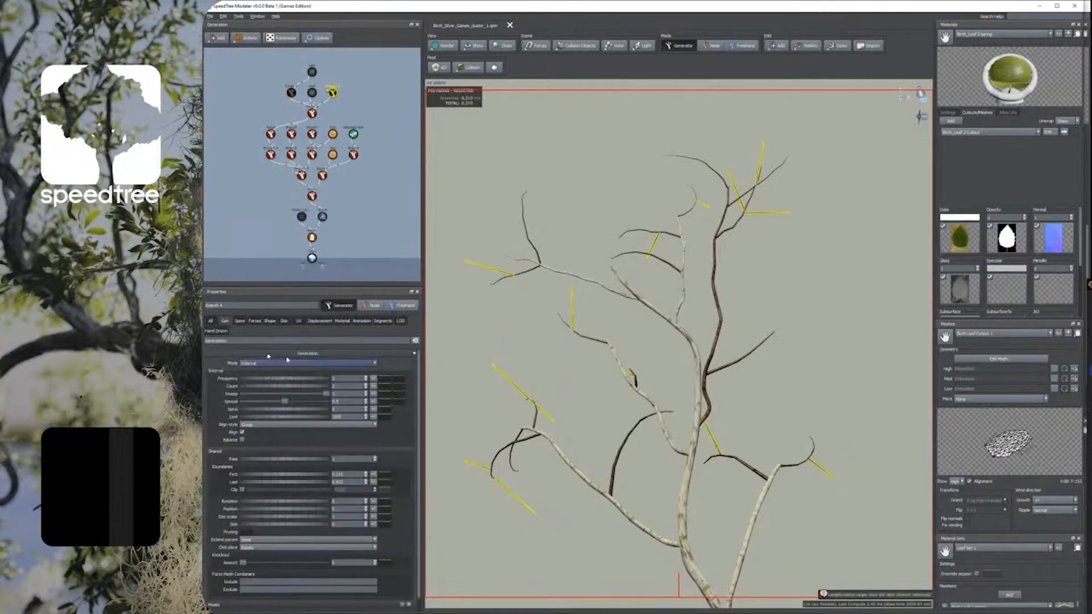
pyautogui.click(239, 321)
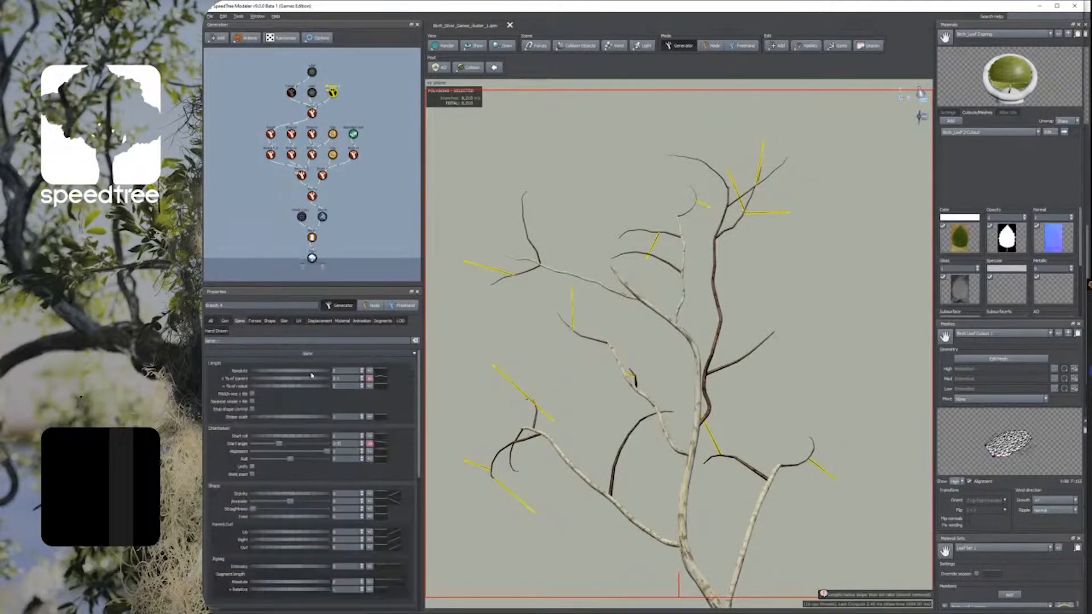
pyautogui.doubleClick(335, 378)
pyautogui.moveTo(313, 373); pyautogui.dragTo(322, 374)
pyautogui.click(226, 320)
pyautogui.moveTo(259, 380); pyautogui.dragTo(673, 374)
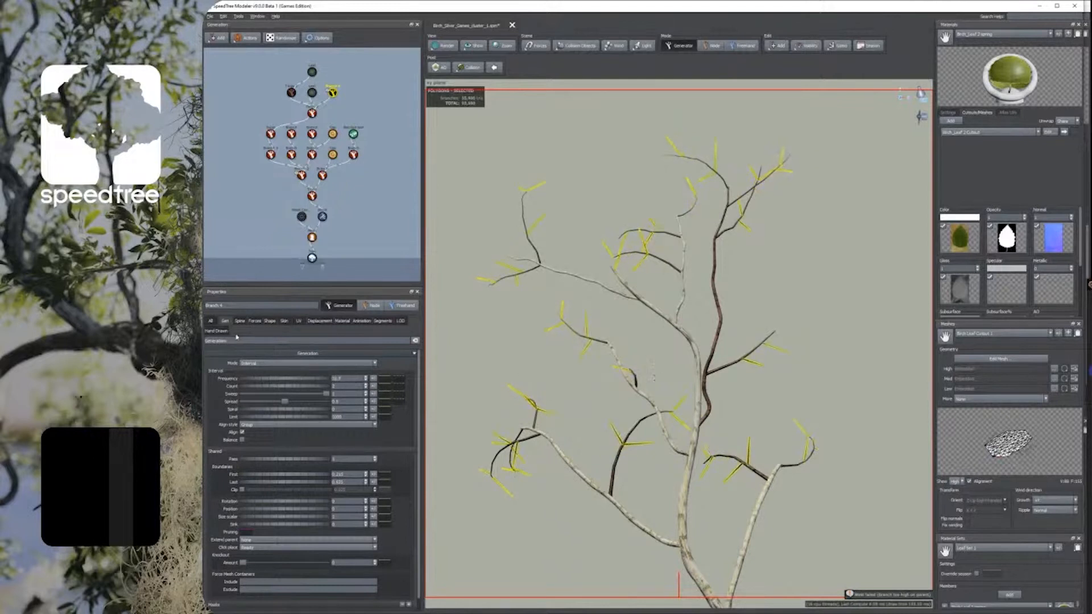
# Step: Enable the second listed force on the new branches with increased strength, and reduce the branches' start angle
pyautogui.click(255, 321)
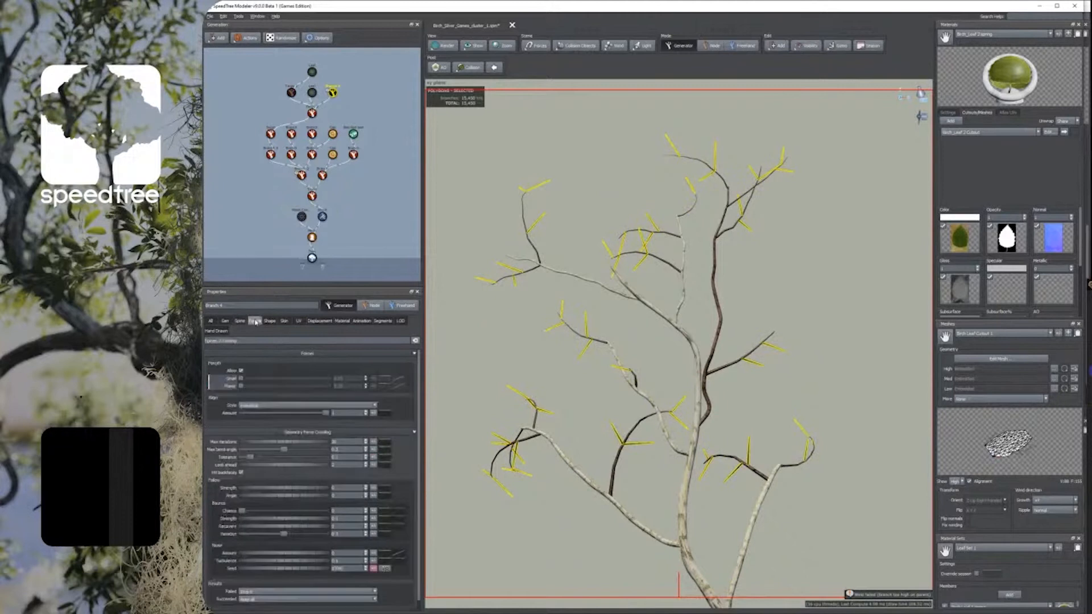
pyautogui.click(241, 386)
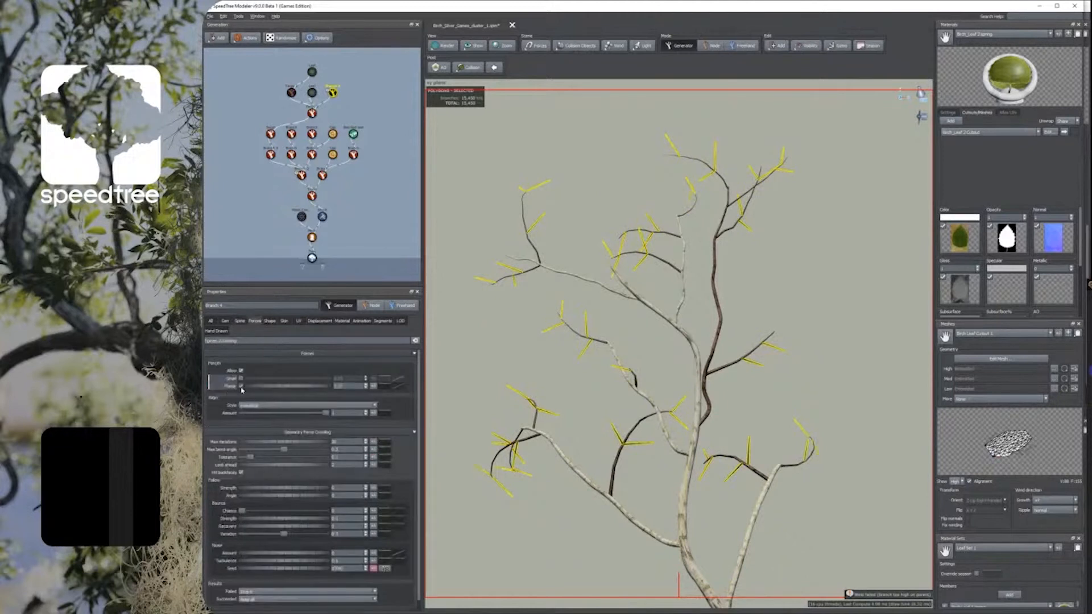
pyautogui.moveTo(265, 386); pyautogui.dragTo(600, 394)
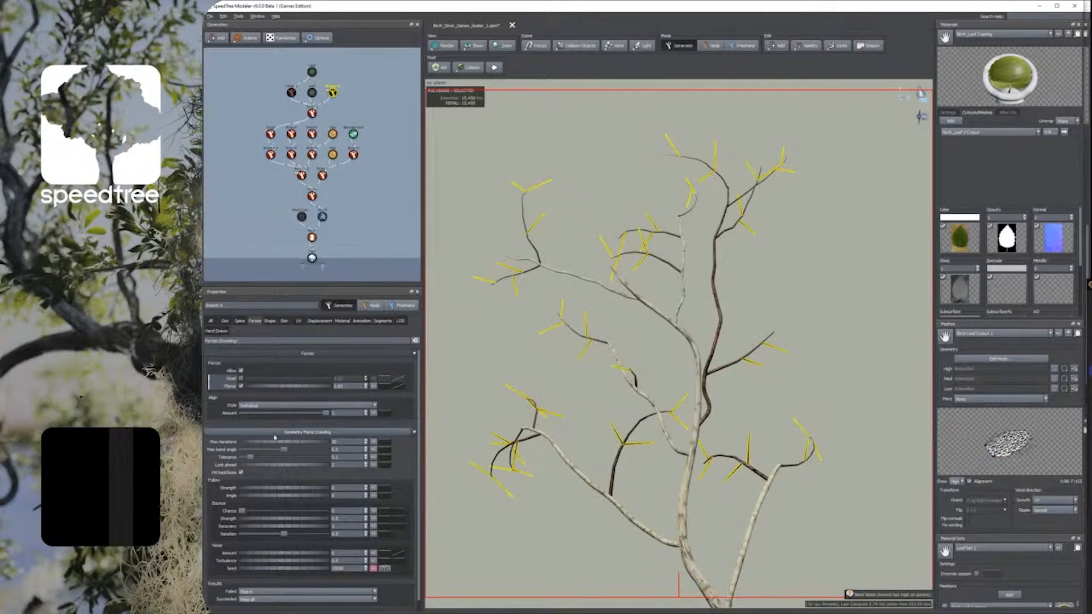
pyautogui.click(240, 321)
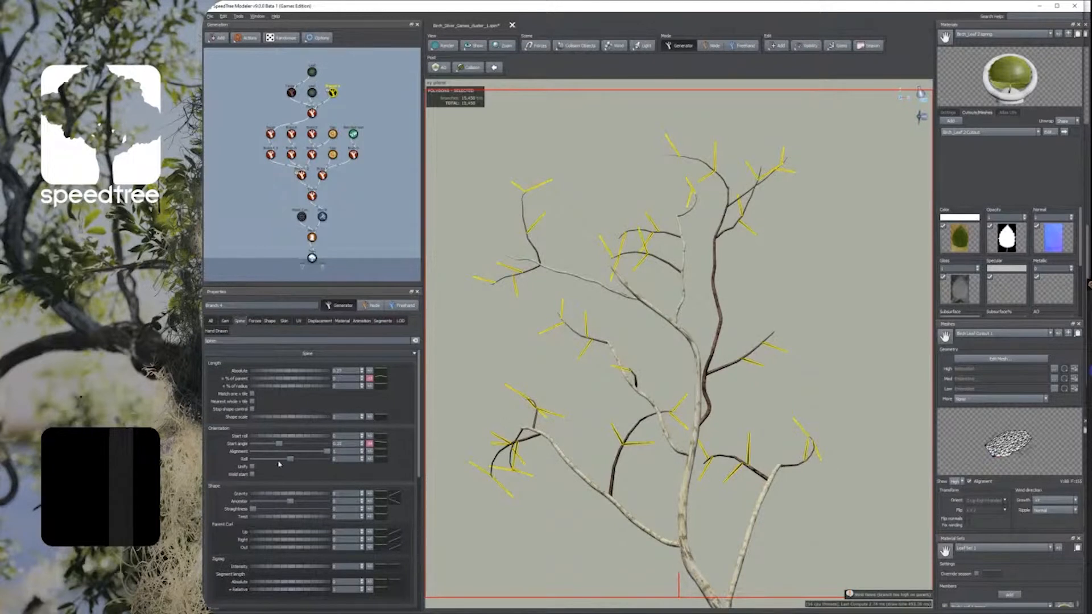
pyautogui.moveTo(285, 447); pyautogui.dragTo(269, 448)
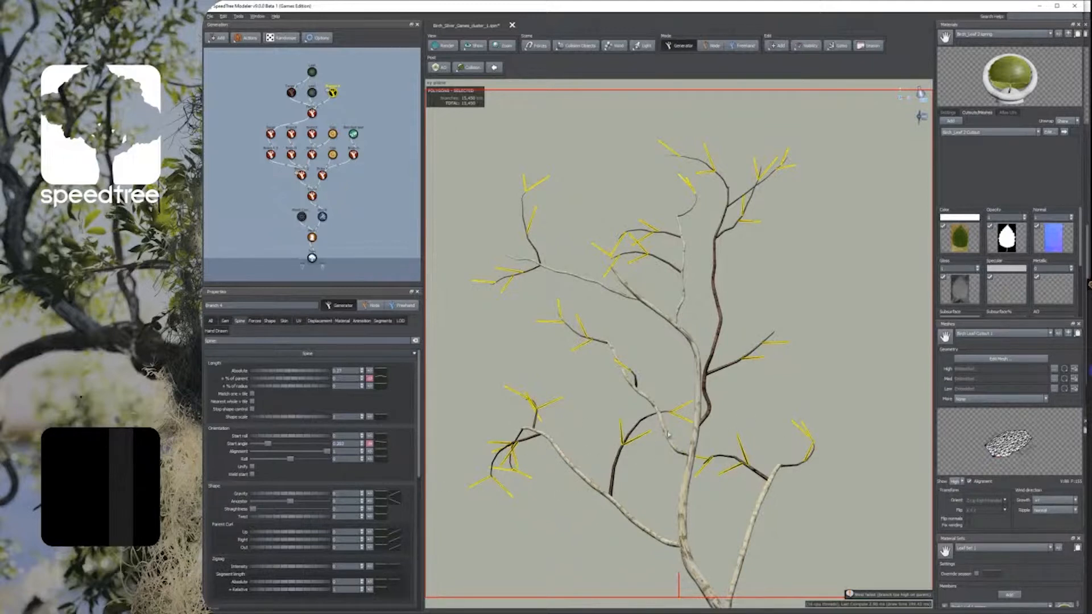
# Step: Set the new branches' interval spread to its maximum and raise their interval frequency further
pyautogui.click(225, 321)
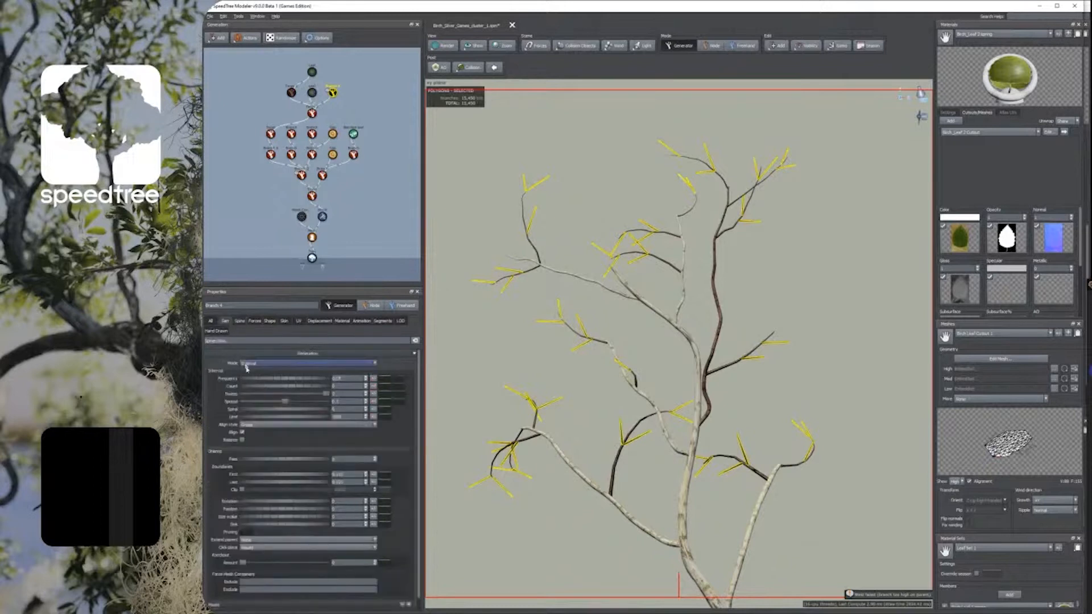
pyautogui.moveTo(284, 402); pyautogui.dragTo(240, 404)
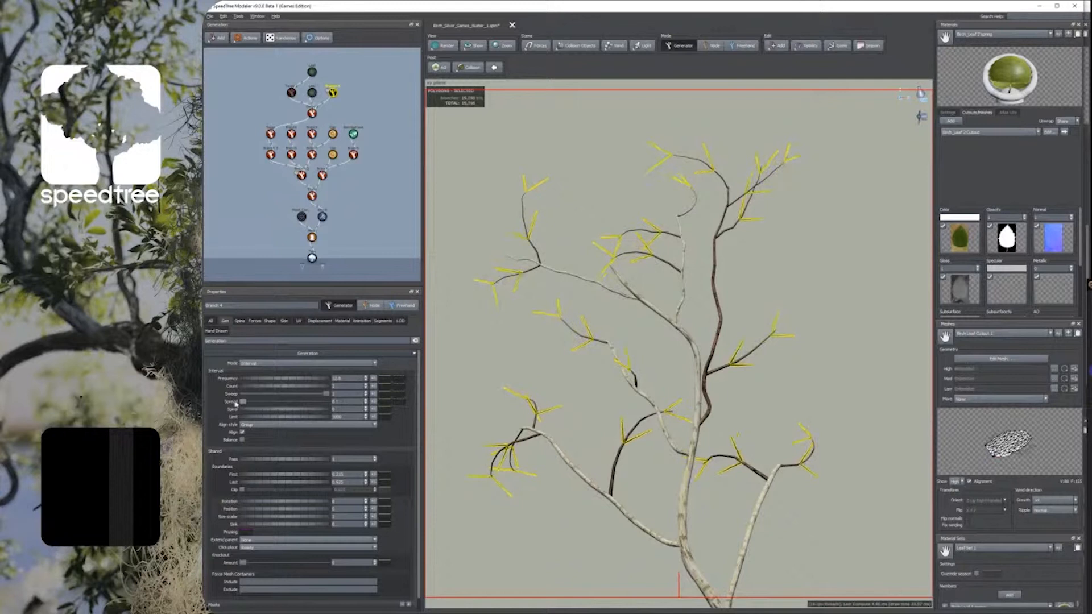
pyautogui.moveTo(242, 403); pyautogui.dragTo(465, 420)
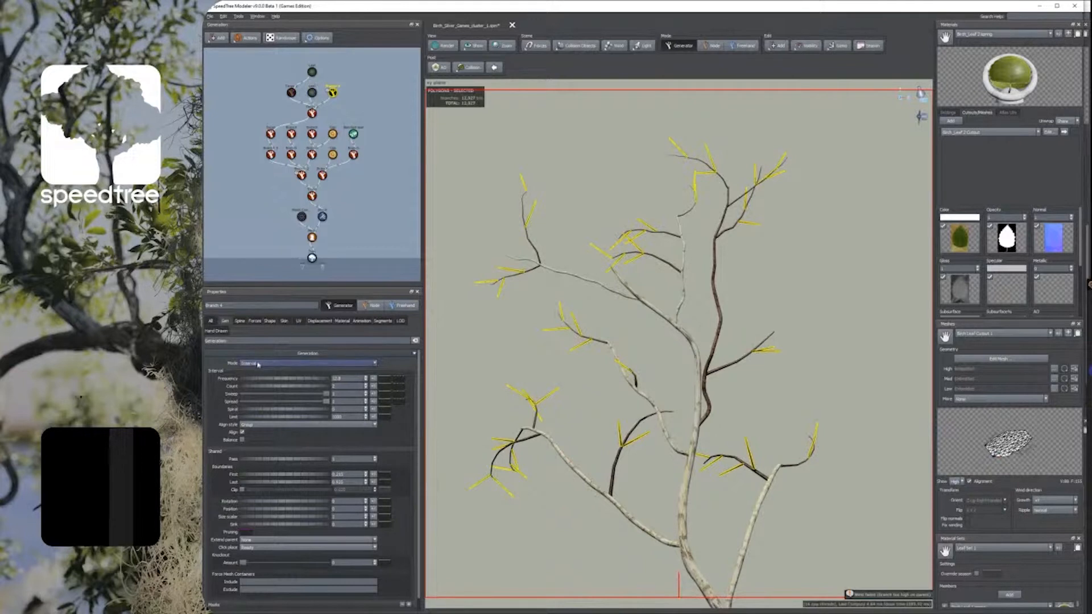
pyautogui.moveTo(268, 380); pyautogui.dragTo(341, 380)
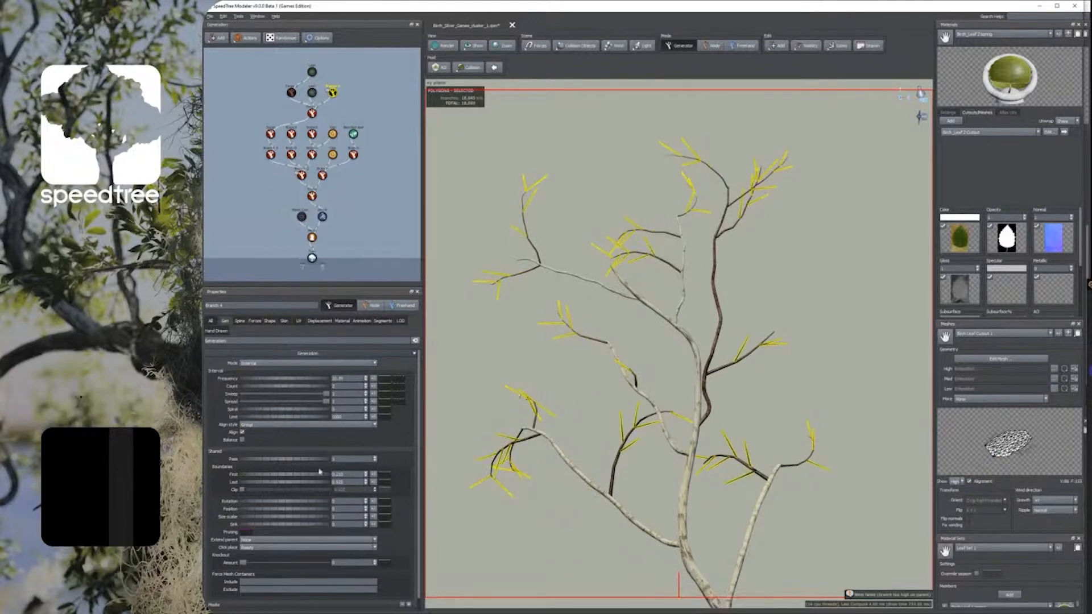
# Step: Set the new branches' first boundary to 0 and adjust their last boundary along the parent twigs
pyautogui.press('Return')
pyautogui.write('0')
pyautogui.press('Return')
pyautogui.moveTo(322, 486); pyautogui.dragTo(332, 472)
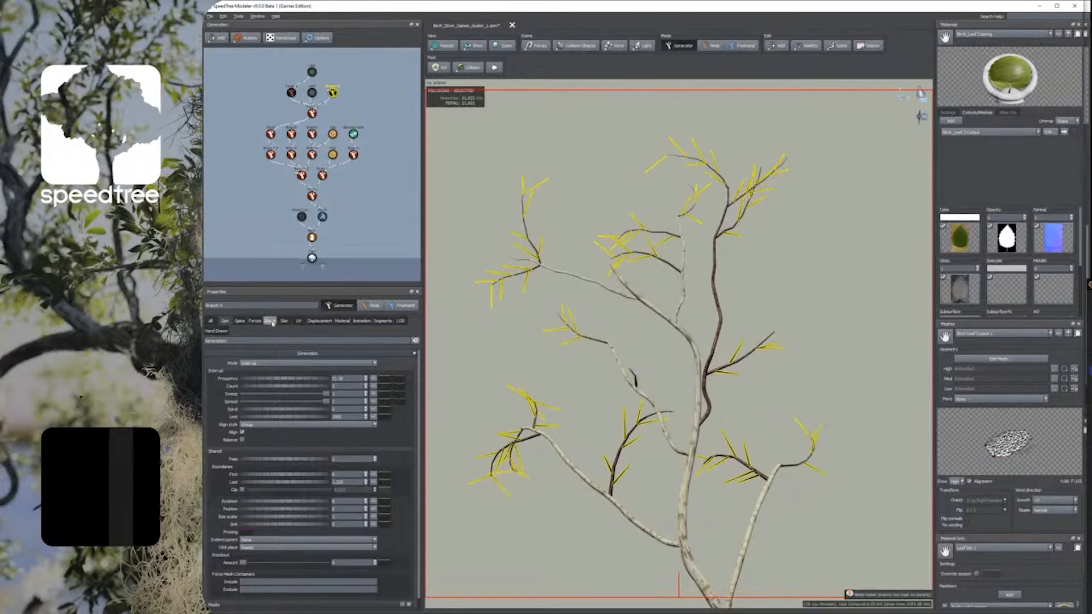
# Step: Increase the segment detail of the new side branches
pyautogui.click(239, 321)
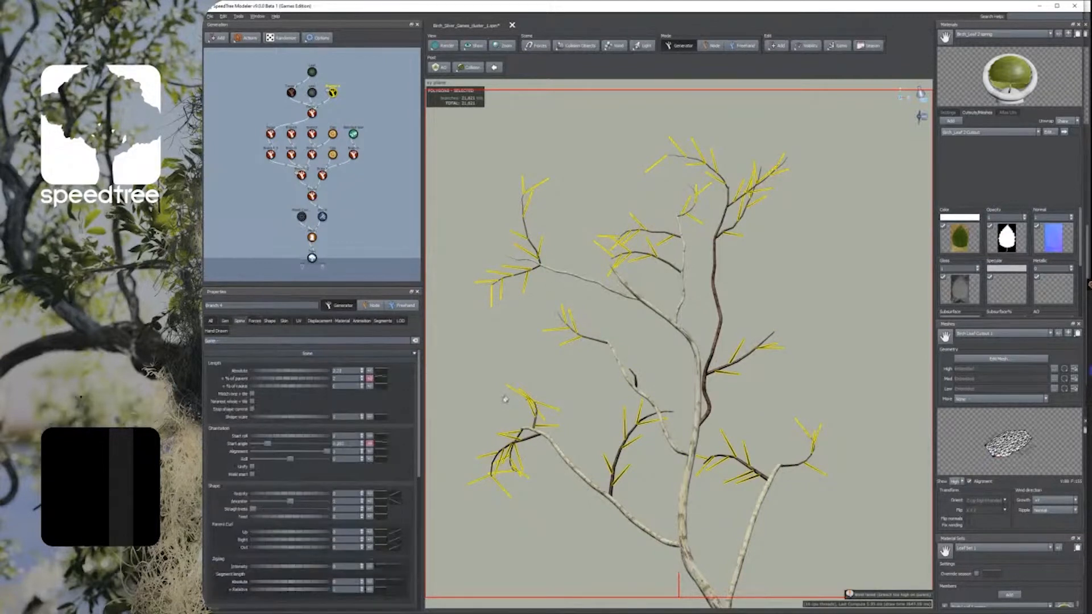
pyautogui.click(383, 320)
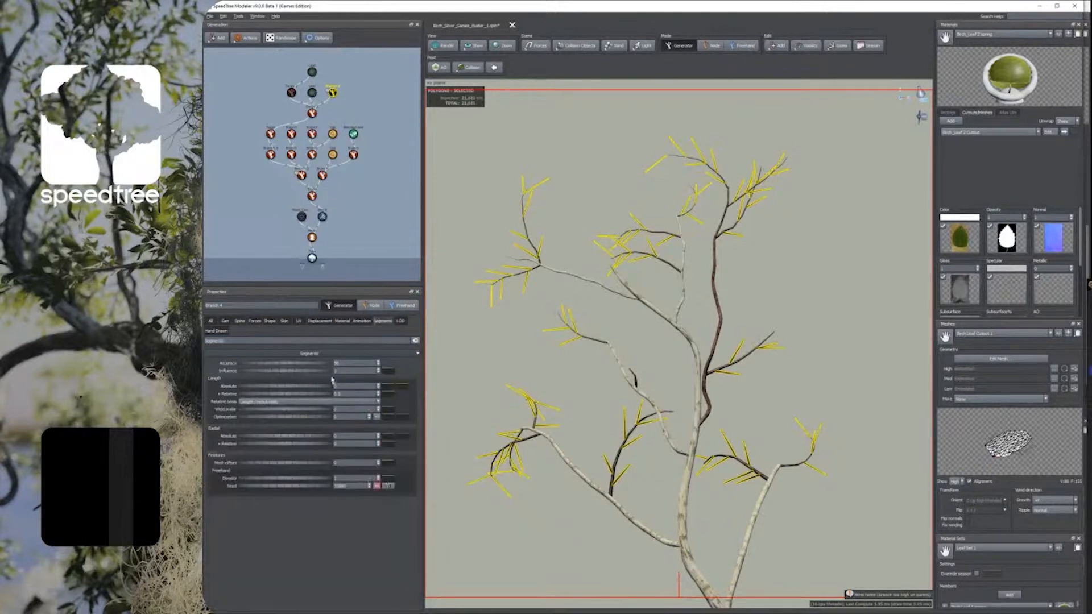
# Step: Raise the new branches' Ancestor shape value slightly, give it a linear growth profile curve, and add variance to it
pyautogui.click(240, 321)
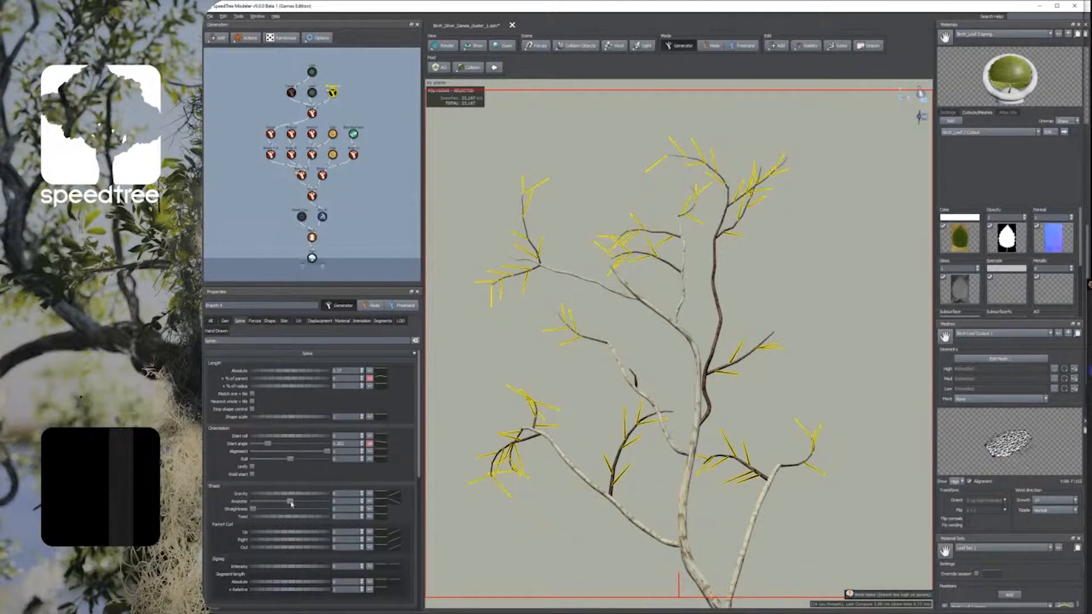
pyautogui.moveTo(291, 503); pyautogui.dragTo(293, 503)
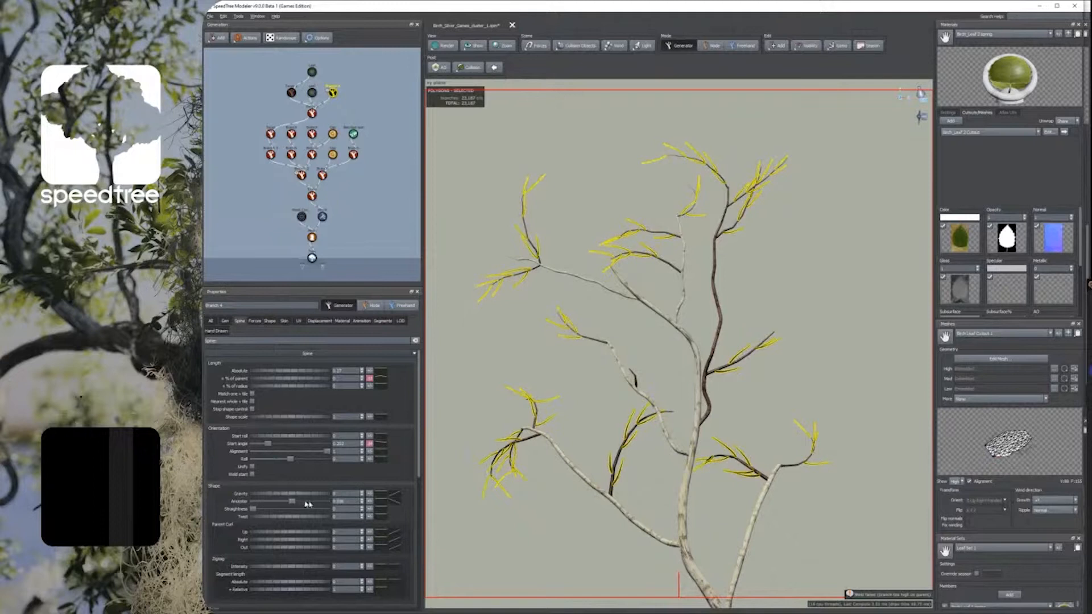
pyautogui.click(392, 503)
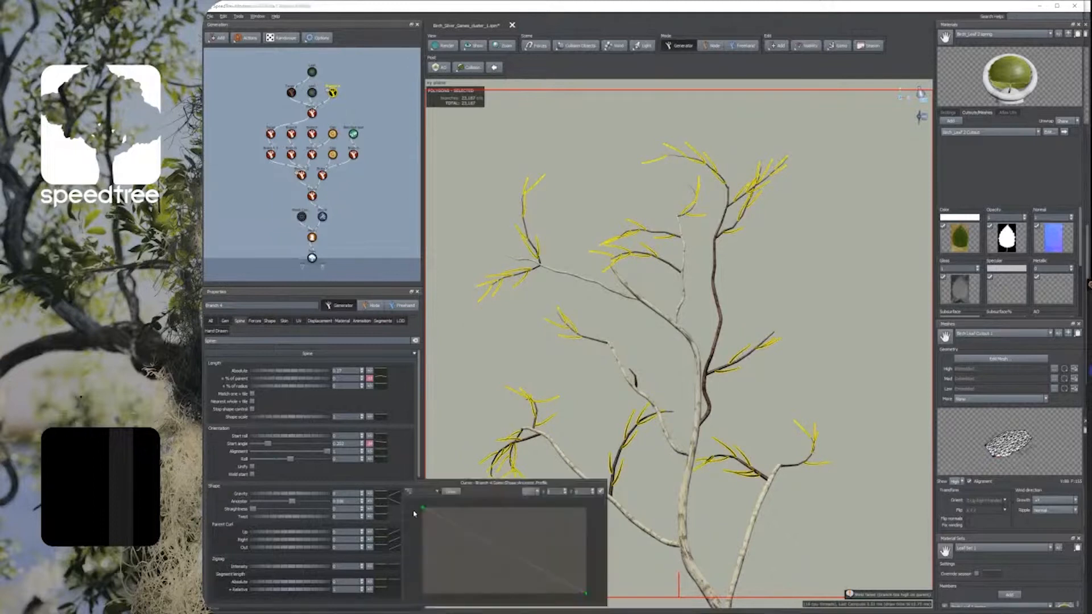
pyautogui.click(533, 491)
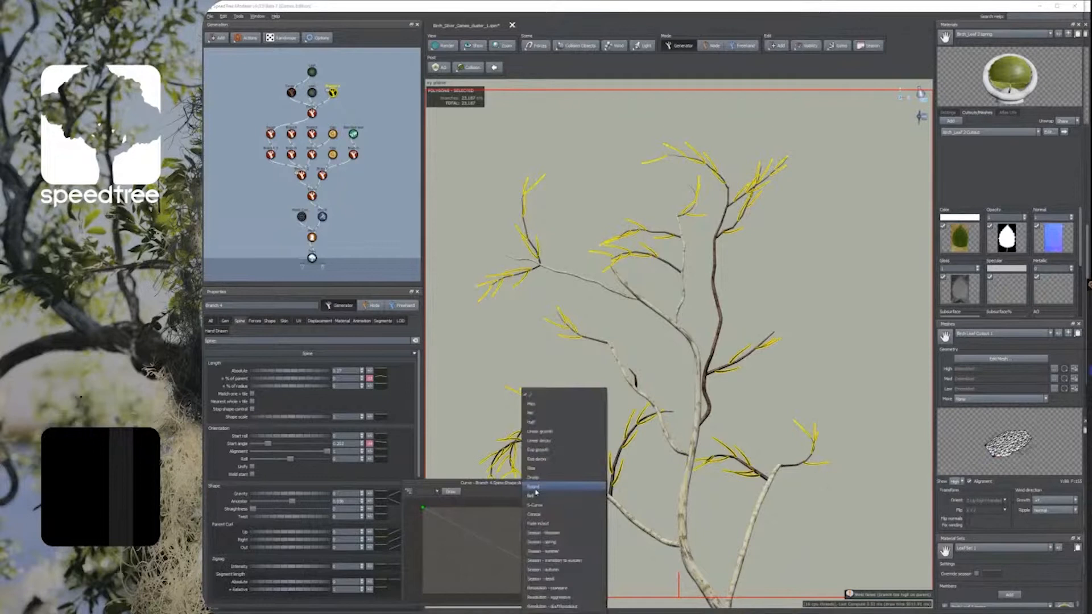
pyautogui.click(540, 441)
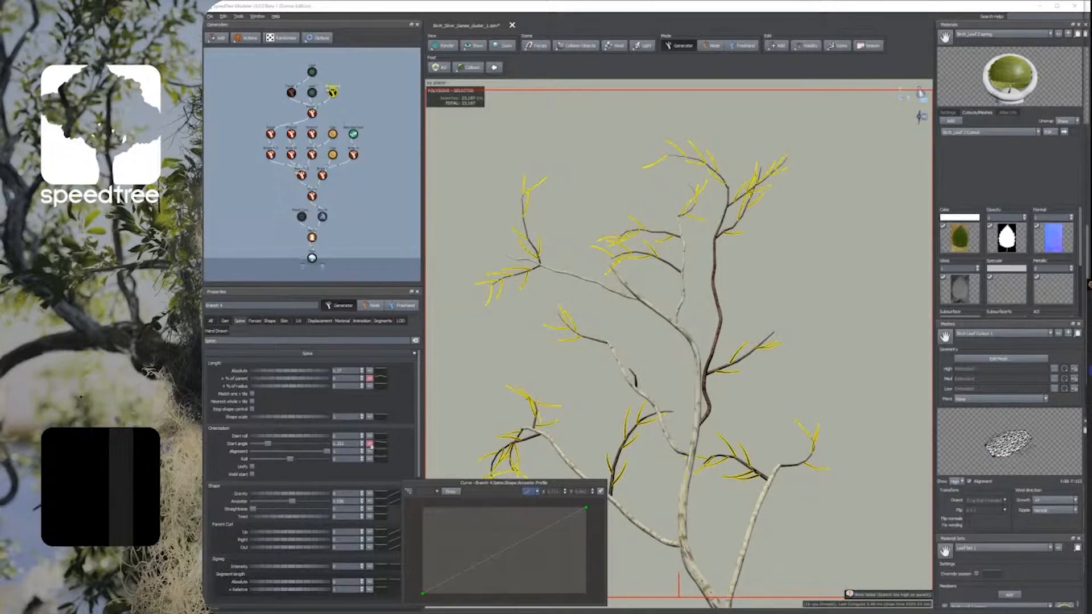
pyautogui.click(379, 509)
pyautogui.moveTo(415, 518); pyautogui.dragTo(453, 519)
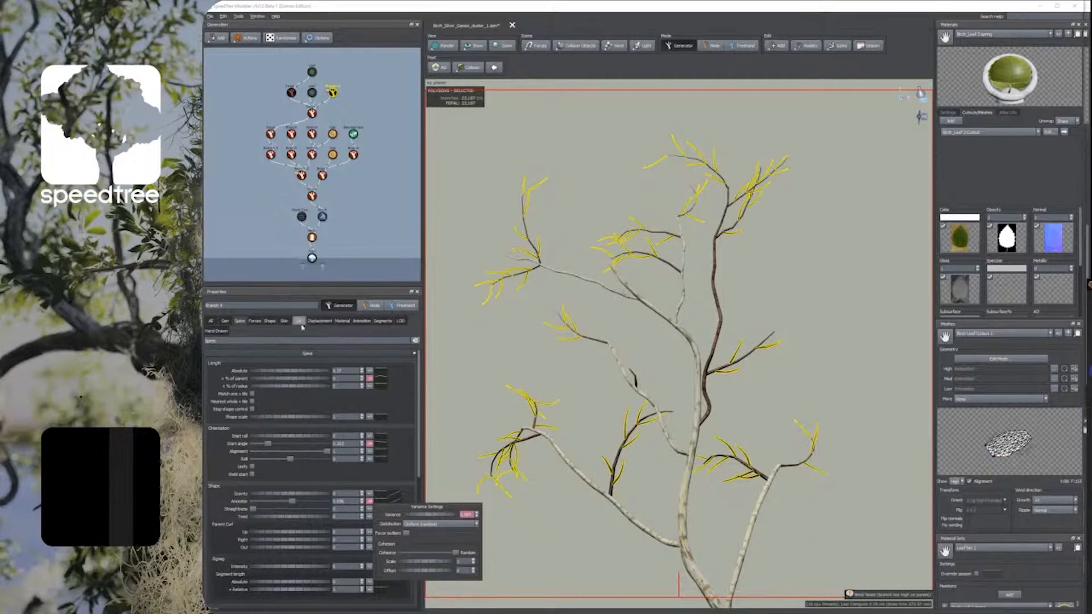
# Step: Flatten the new branches' absolute radius profile curve by raising its end point level with the start
pyautogui.click(284, 321)
pyautogui.click(386, 386)
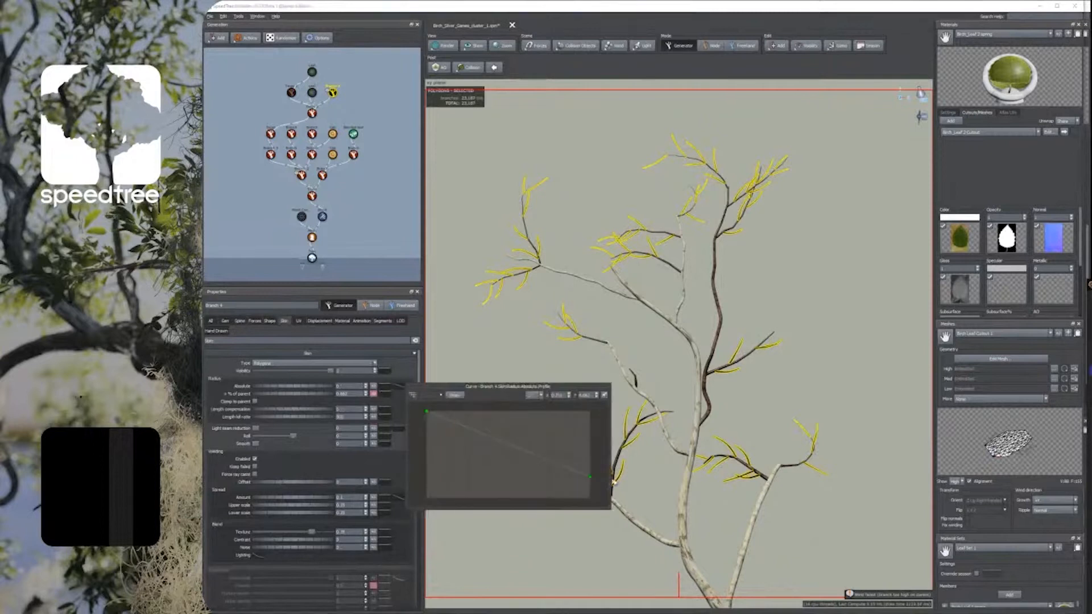
pyautogui.moveTo(593, 476); pyautogui.dragTo(591, 412)
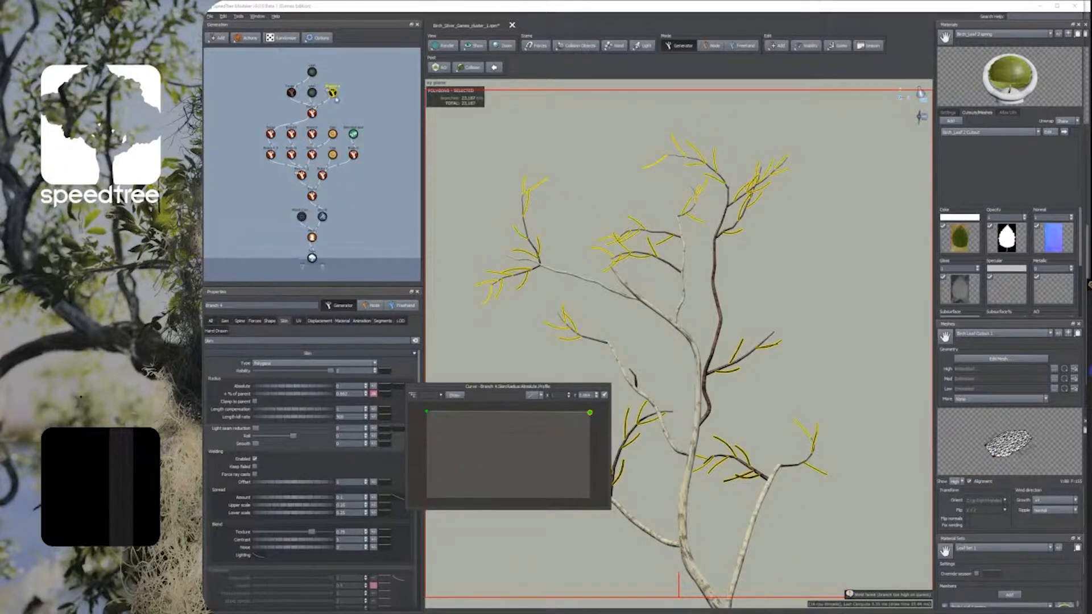
# Step: Copy the existing leaf generator and paste it as a child of the new branch generator
pyautogui.click(333, 93)
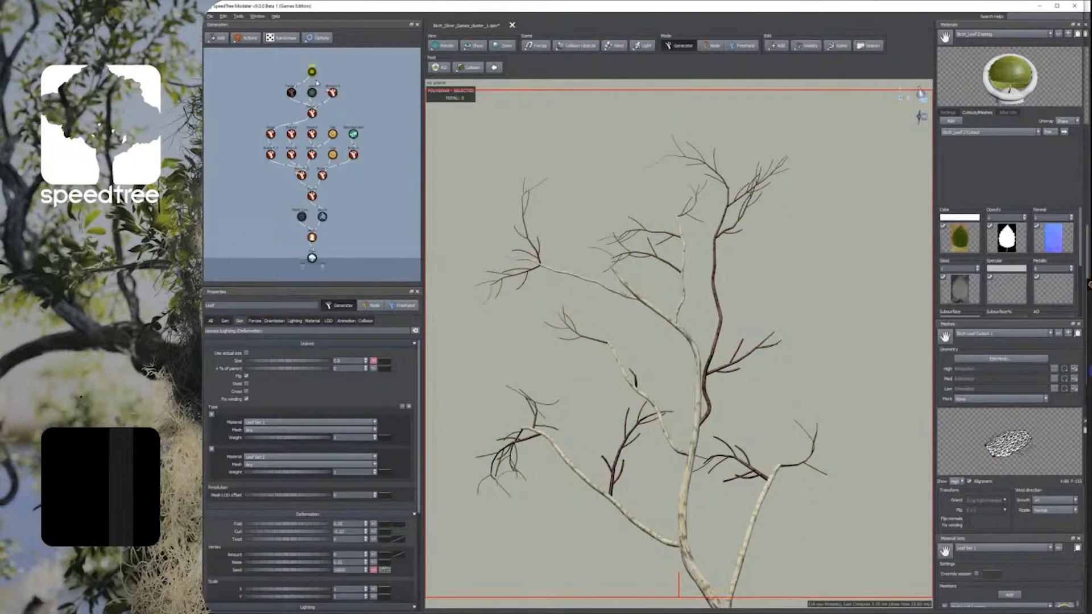
pyautogui.rightClick(312, 76)
pyautogui.click(341, 275)
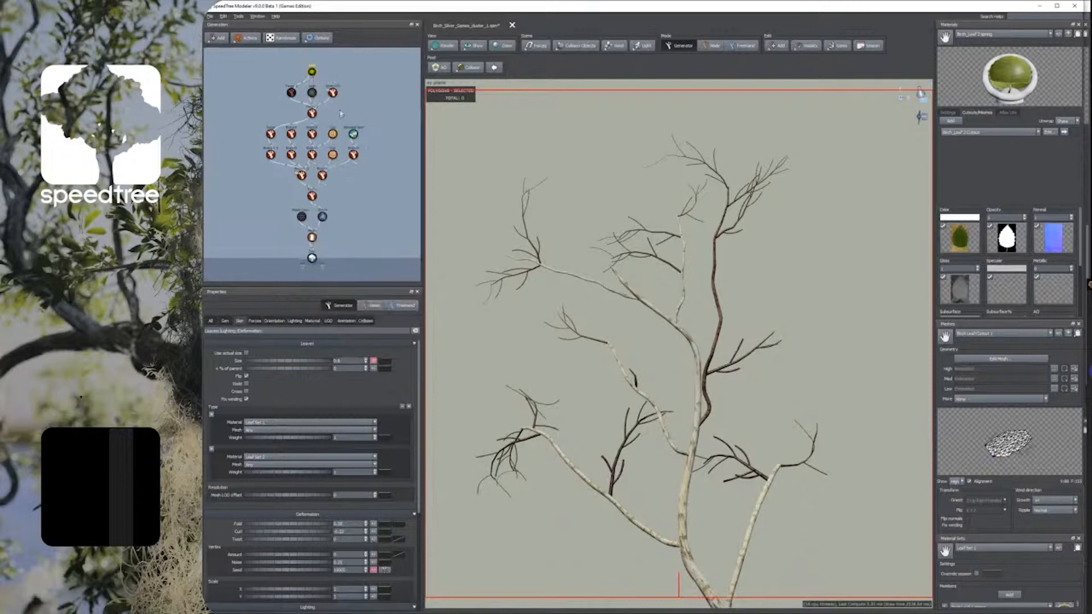
pyautogui.hotkey('ctrl', 'v')
pyautogui.click(322, 71)
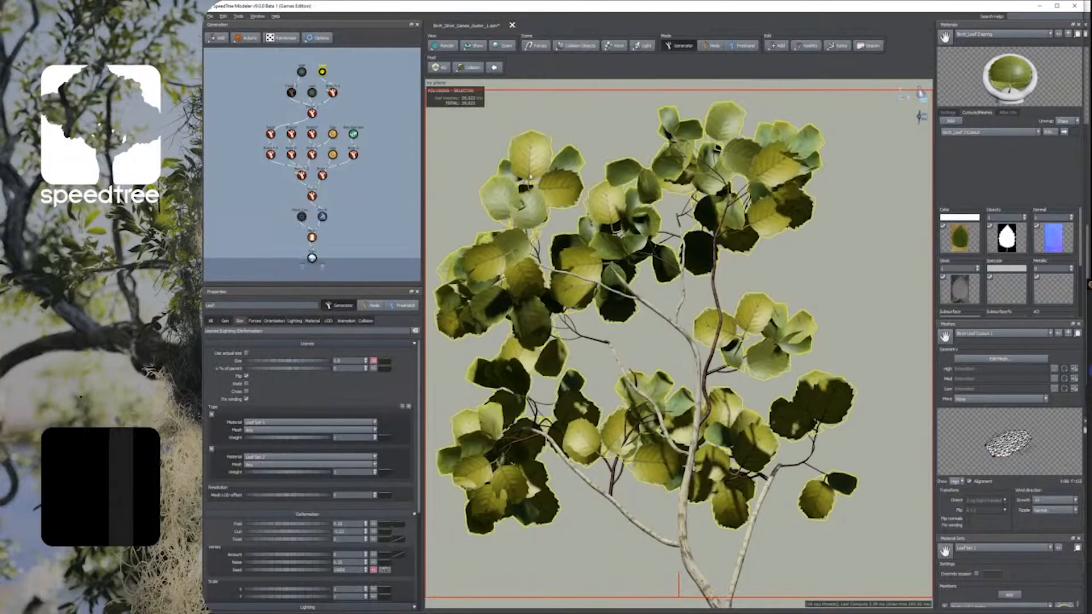
# Step: Change the pasted leaf generator's generation mode to Absolute
pyautogui.click(225, 321)
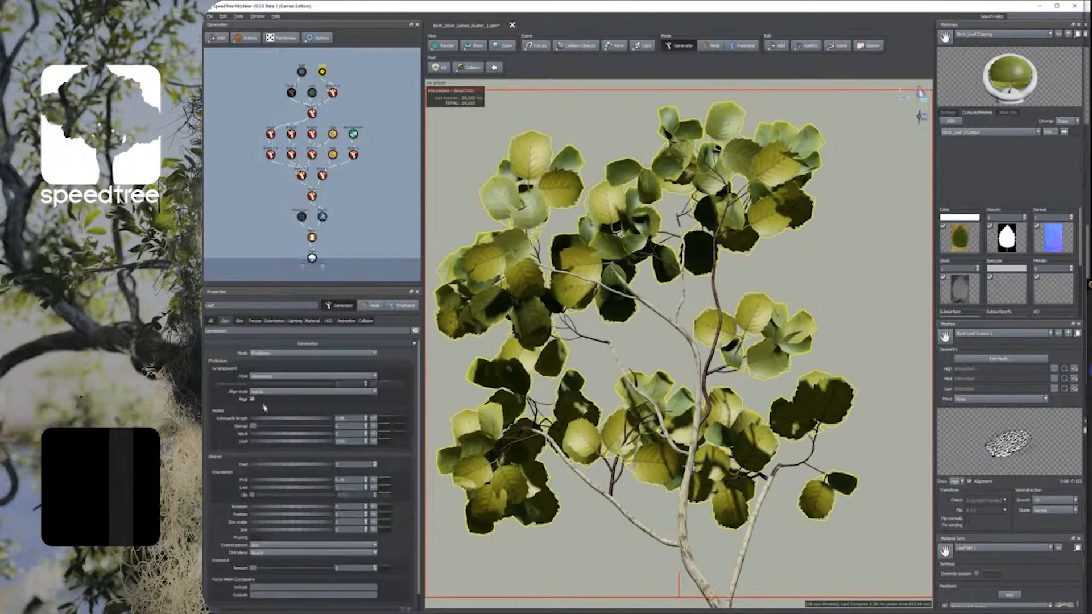
pyautogui.doubleClick(348, 480)
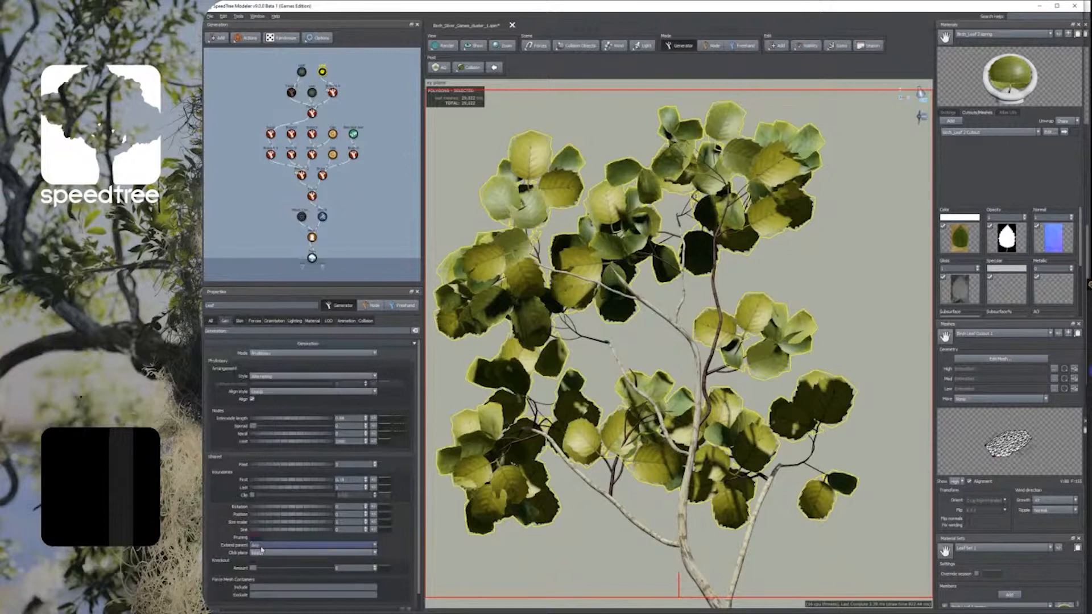
pyautogui.click(272, 356)
pyautogui.click(264, 339)
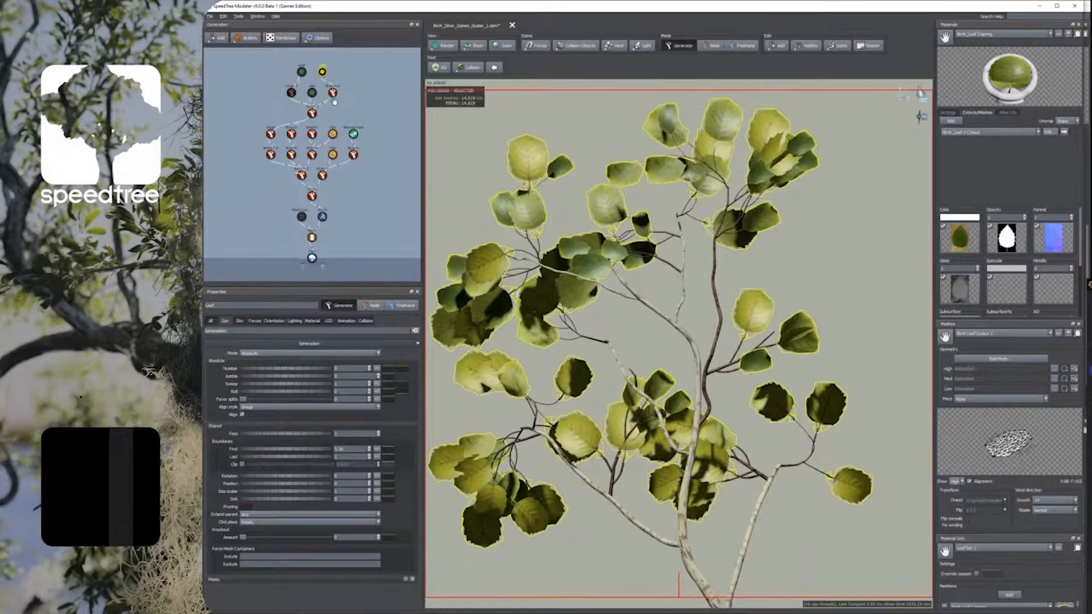
pyautogui.click(333, 92)
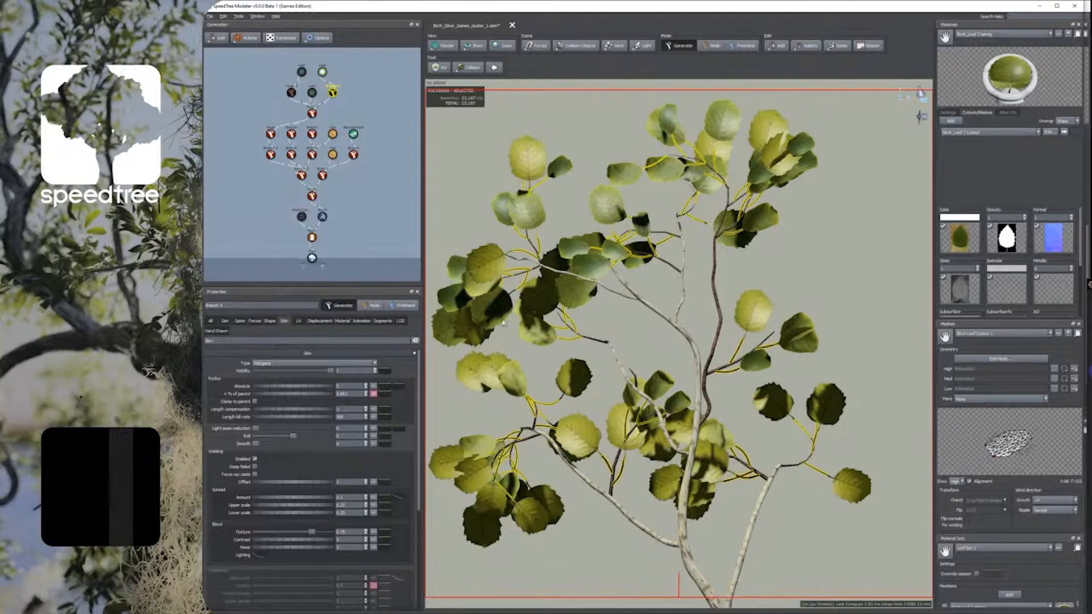
pyautogui.click(312, 113)
pyautogui.click(362, 116)
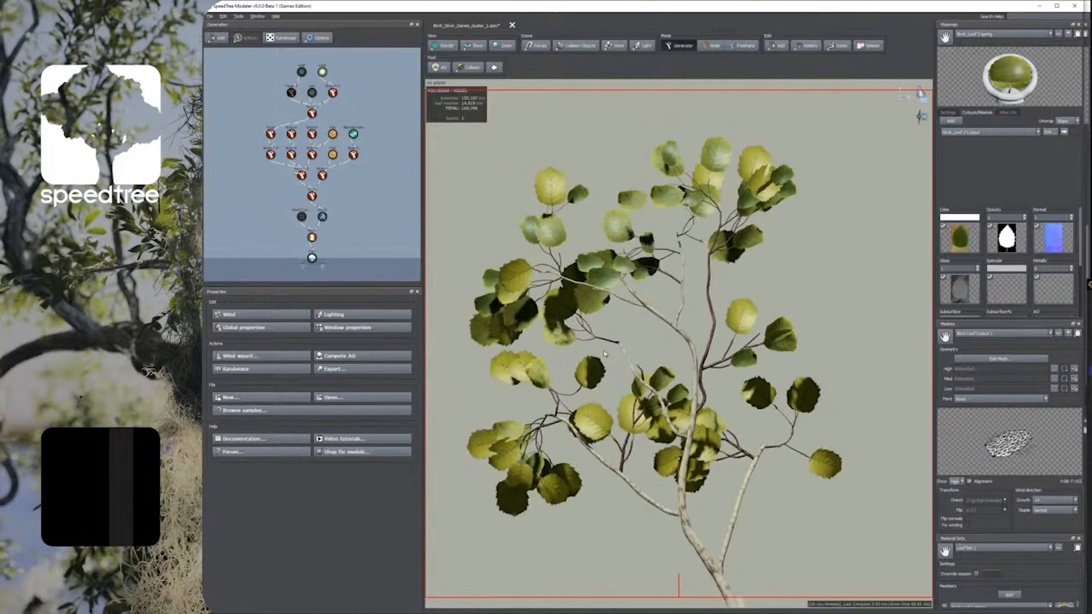
pyautogui.scroll(1, 604, 354)
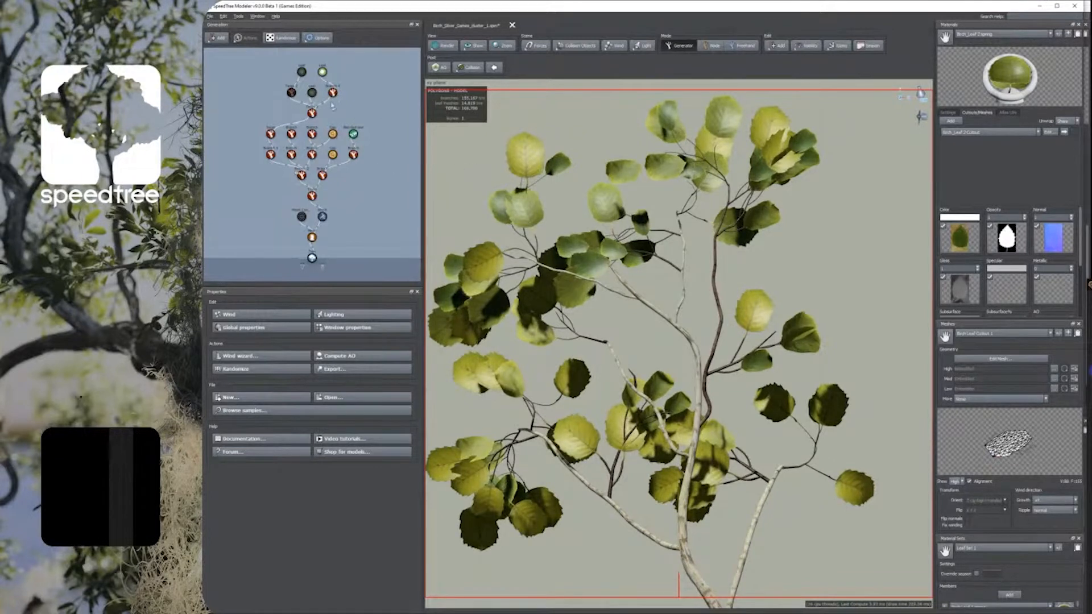
# Step: Select the leaf generator attached to the new side branches
pyautogui.click(313, 93)
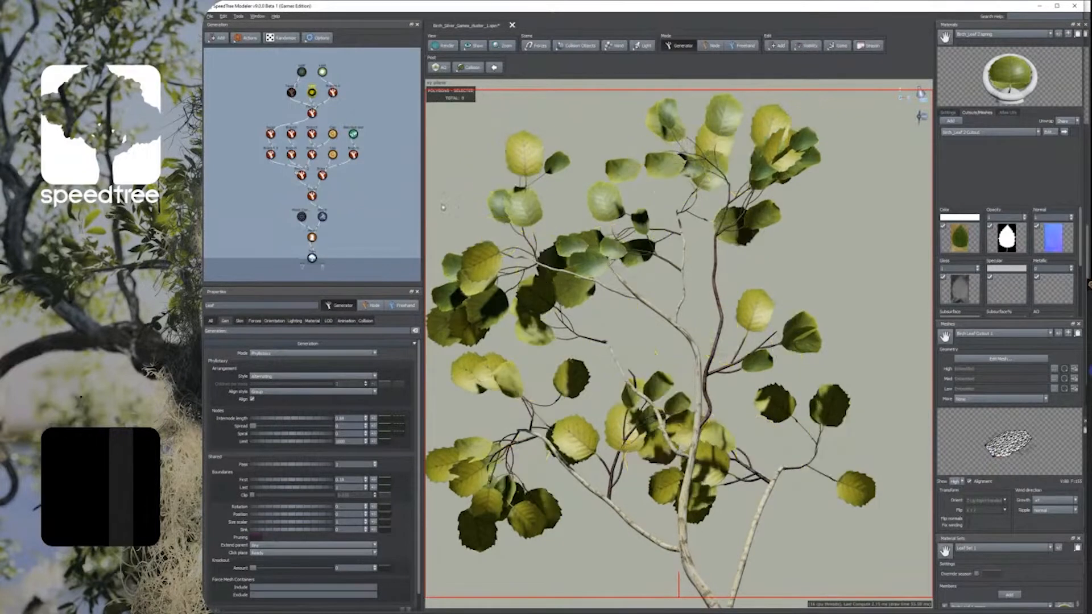
pyautogui.click(523, 209)
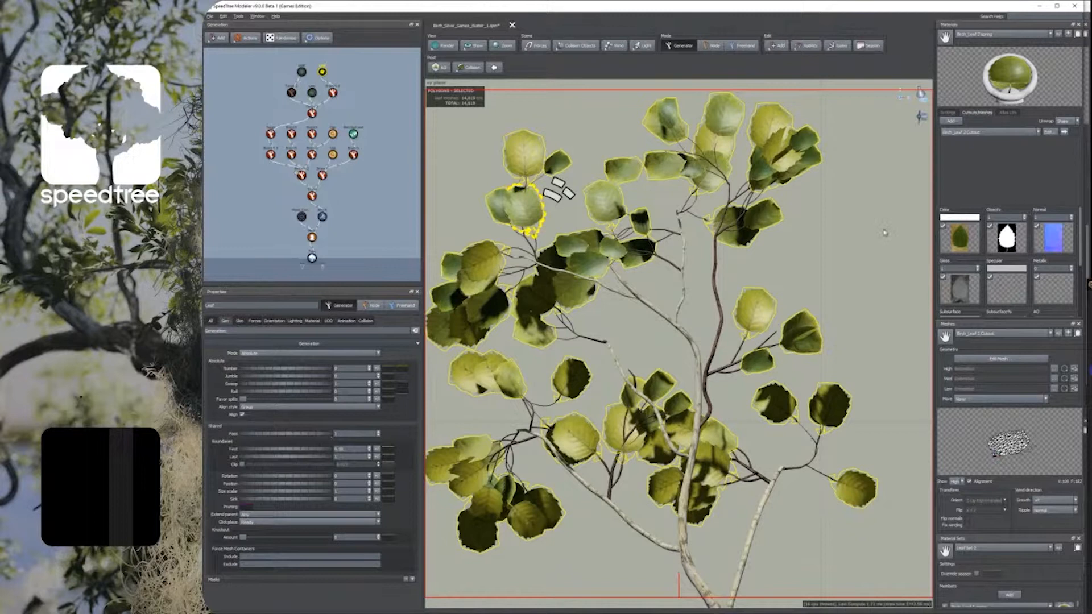
# Step: Narrow the leaves by reducing the leaf generator's X scale to about 0.77
pyautogui.moveTo(996, 102); pyautogui.dragTo(1017, 91)
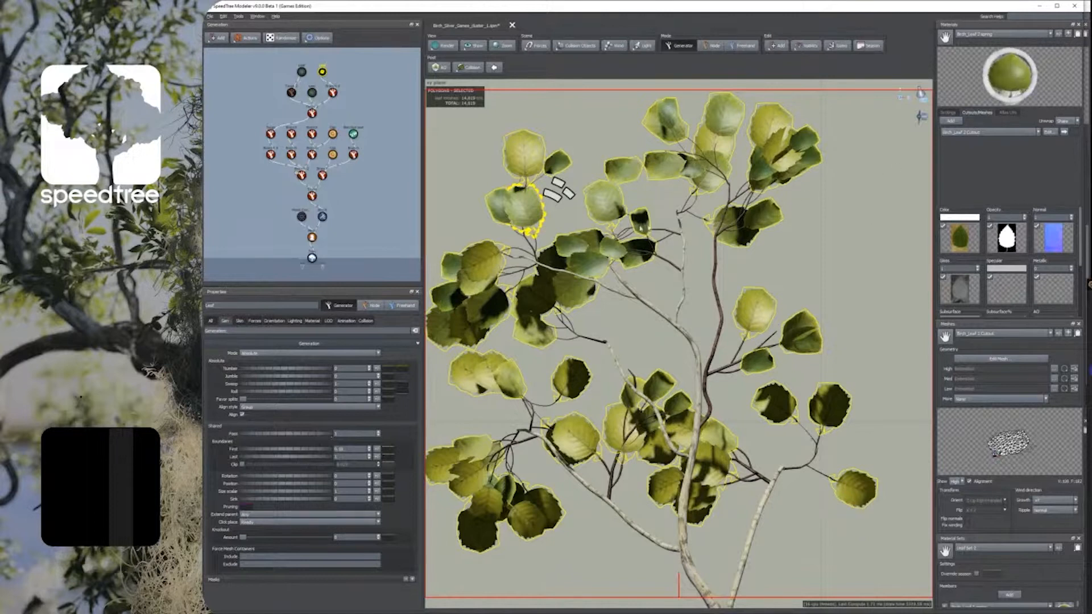
pyautogui.click(240, 320)
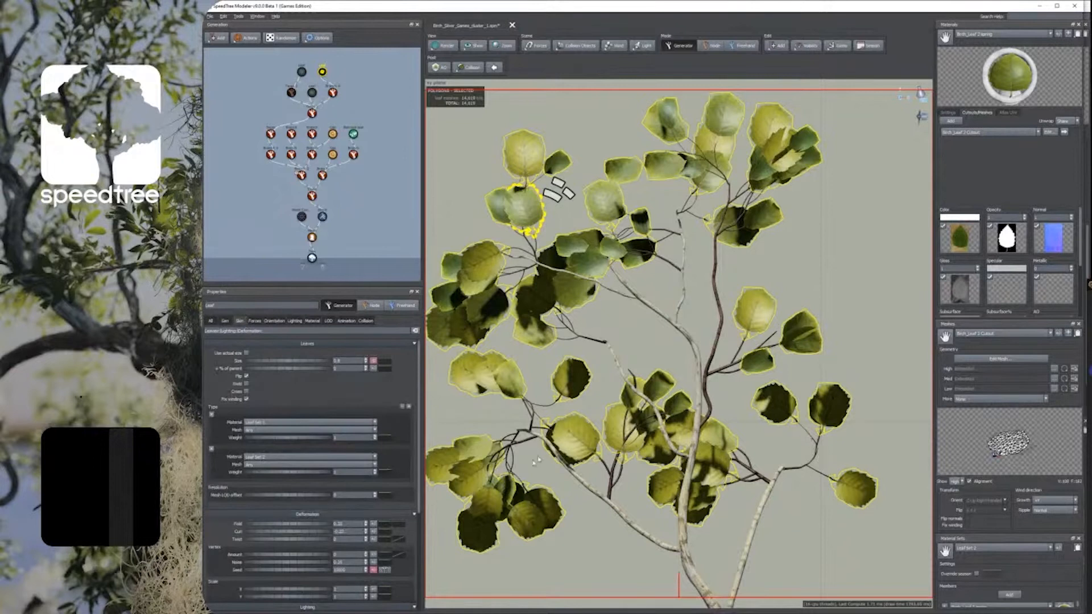
pyautogui.scroll(-2, 296, 541)
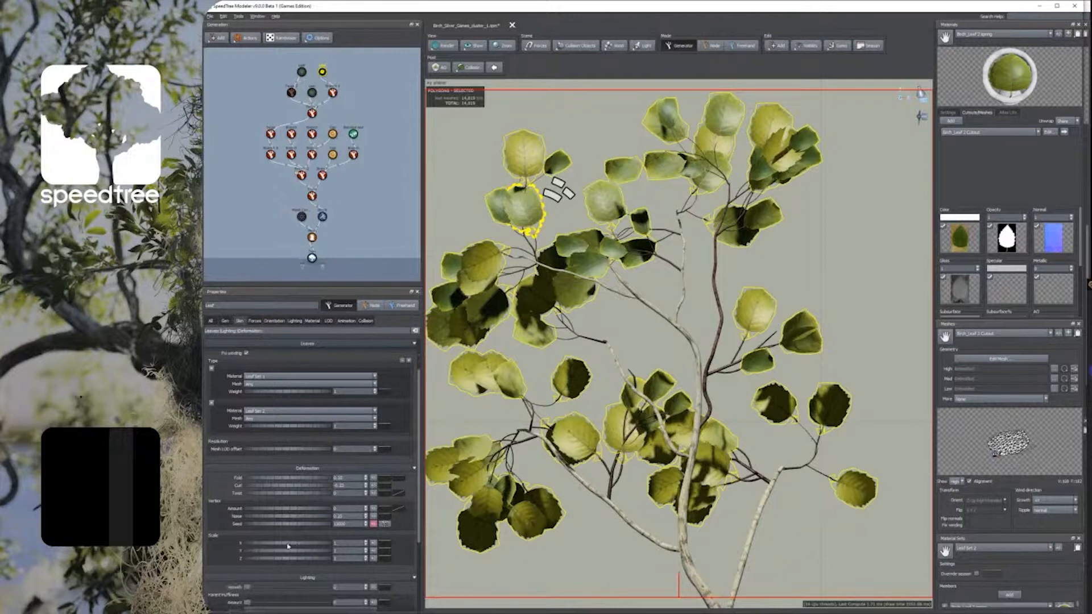
pyautogui.moveTo(287, 546); pyautogui.dragTo(278, 547)
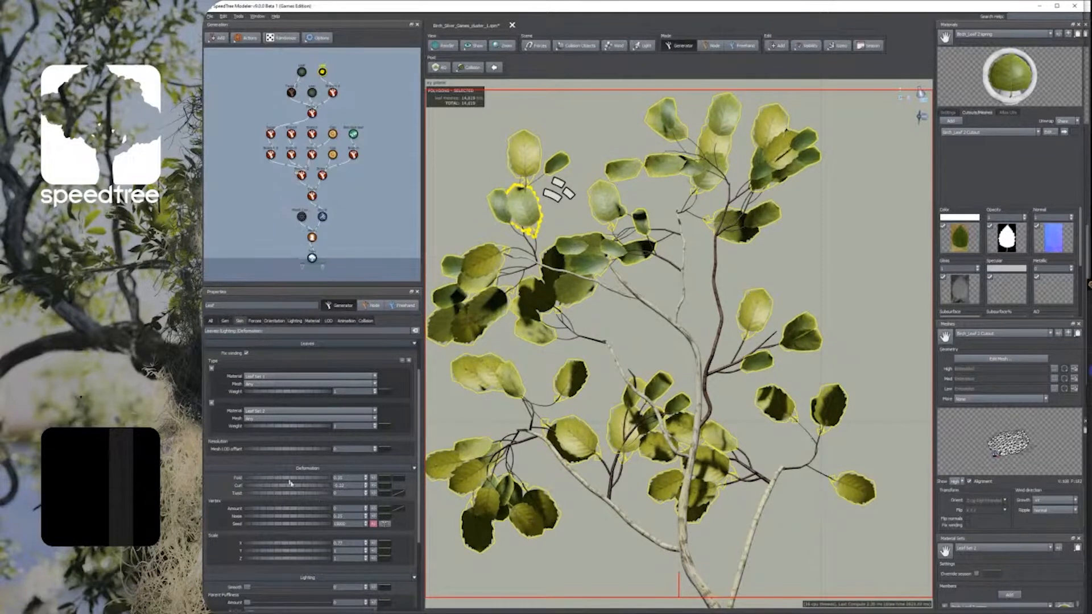
# Step: Set both the fold and curl deformation of the leaves to 0
pyautogui.click(344, 485)
pyautogui.click(341, 477)
pyautogui.write('0')
pyautogui.press('Tab')
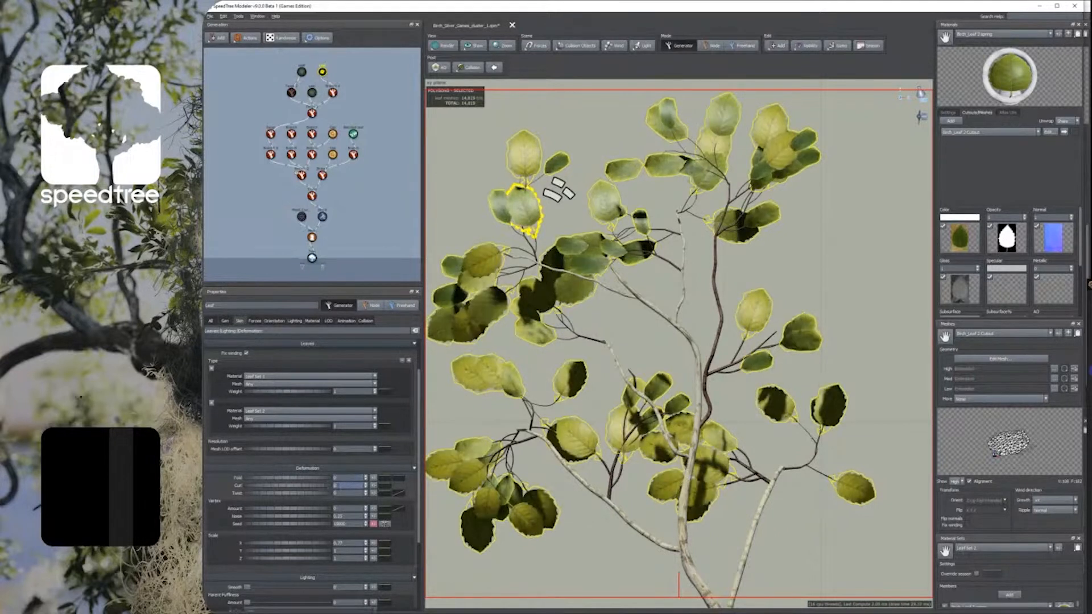
pyautogui.write('0')
pyautogui.press('Return')
# Step: Make the Branch 4 stems shorten along their parent with a descending absolute length parent curve, and slightly raise their start angle
pyautogui.click(336, 95)
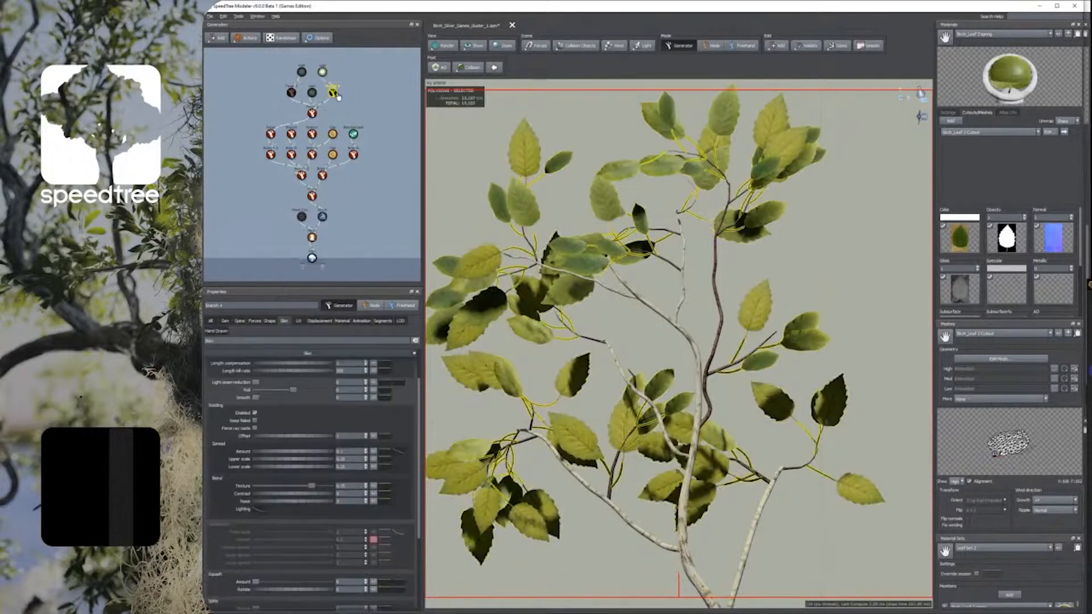
pyautogui.click(239, 320)
pyautogui.click(385, 378)
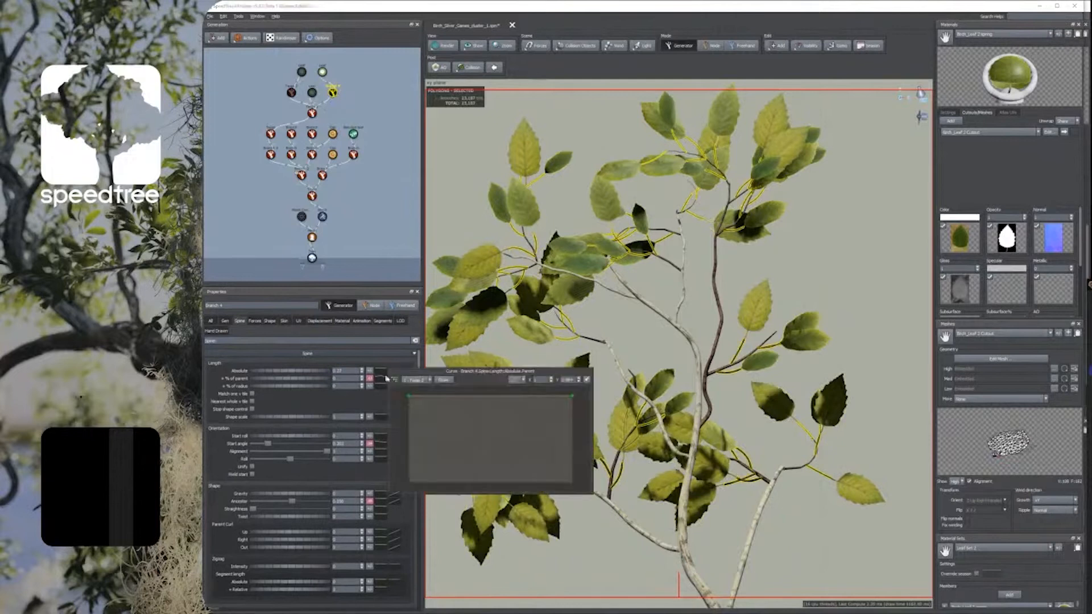
pyautogui.moveTo(571, 399); pyautogui.dragTo(572, 476)
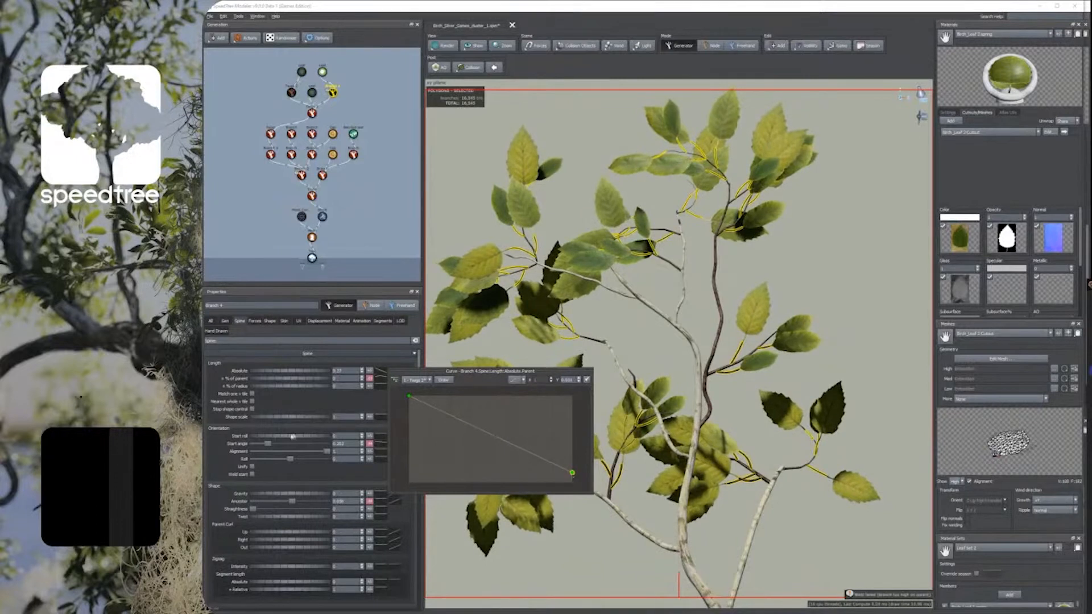
pyautogui.moveTo(269, 445); pyautogui.dragTo(271, 446)
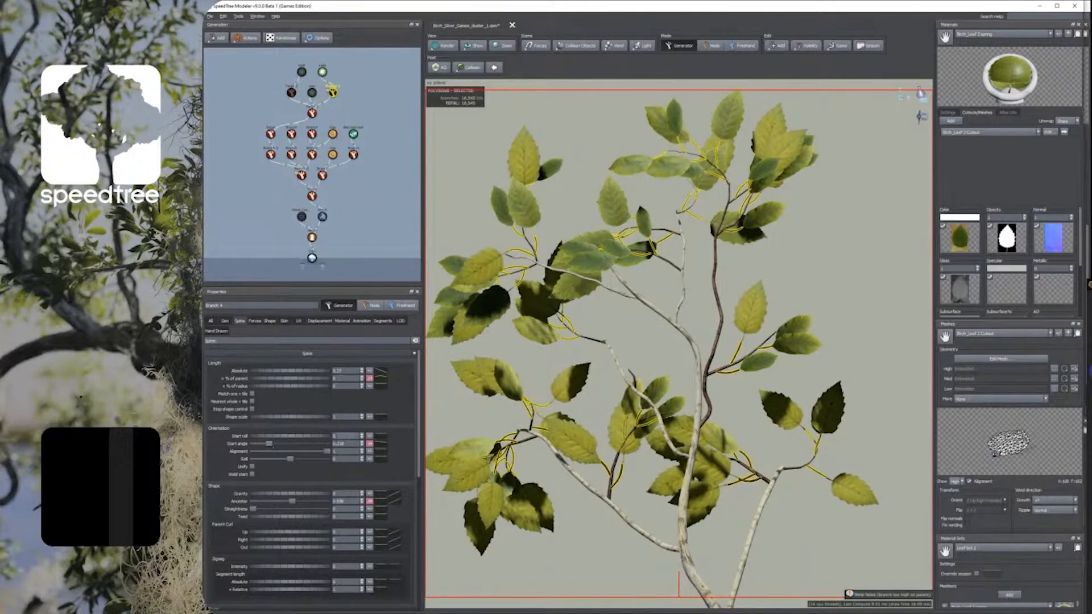
# Step: Slightly adjust the start angle of the Twigs 2 generator and enable its Planar force at a strength of -0.1
pyautogui.click(312, 113)
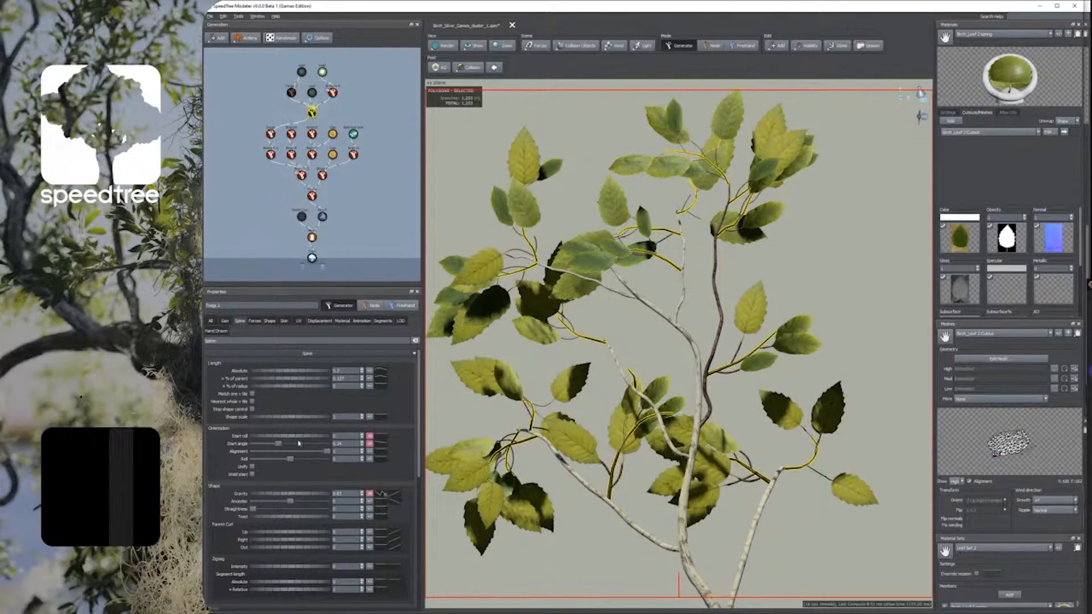
pyautogui.moveTo(279, 444); pyautogui.dragTo(278, 447)
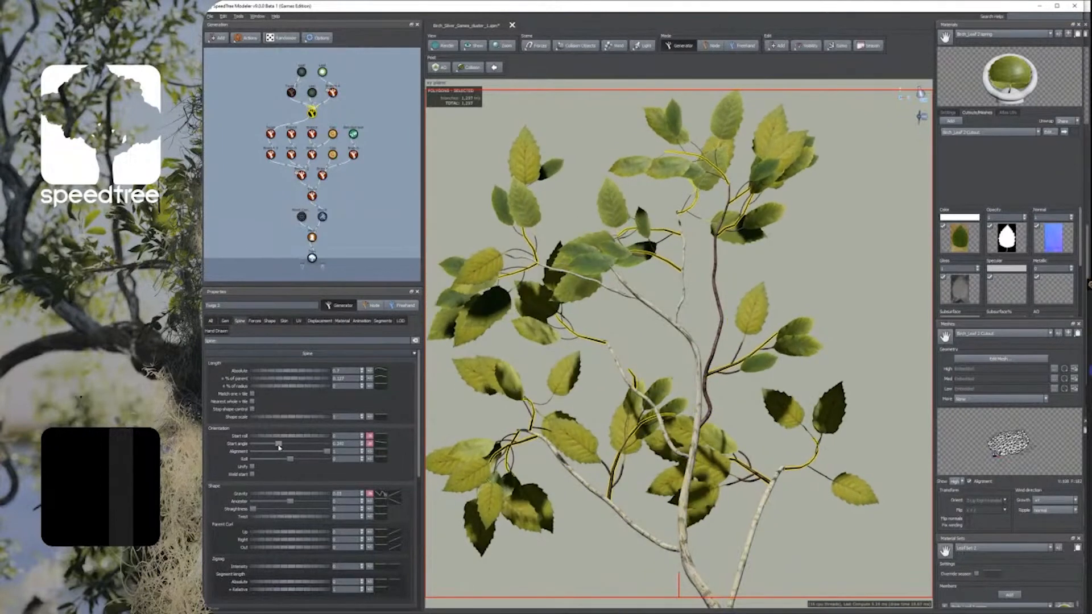
pyautogui.click(254, 321)
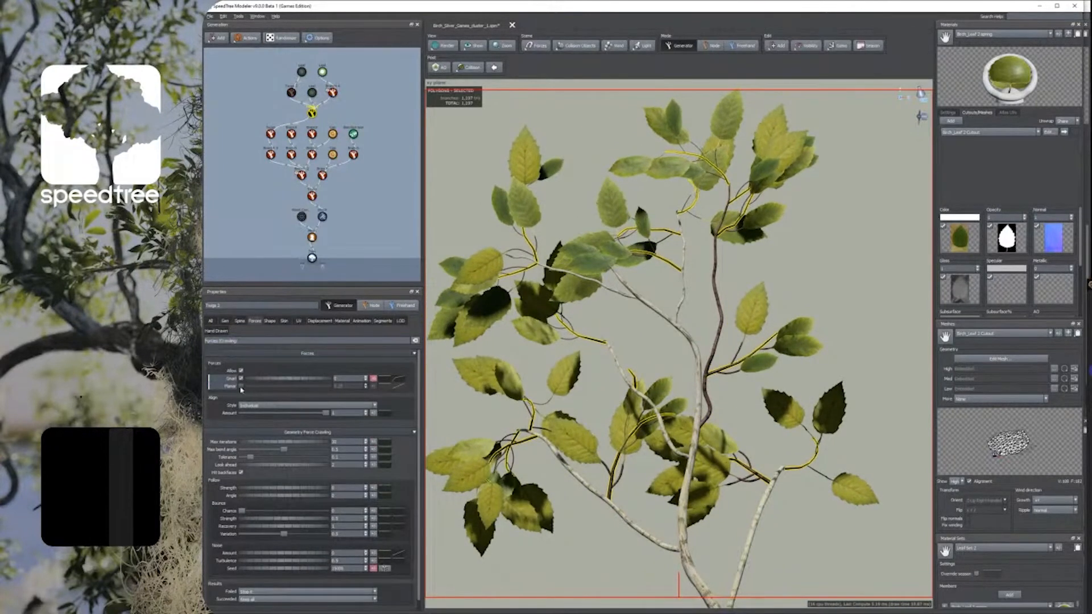
pyautogui.click(241, 387)
pyautogui.moveTo(263, 388); pyautogui.dragTo(249, 390)
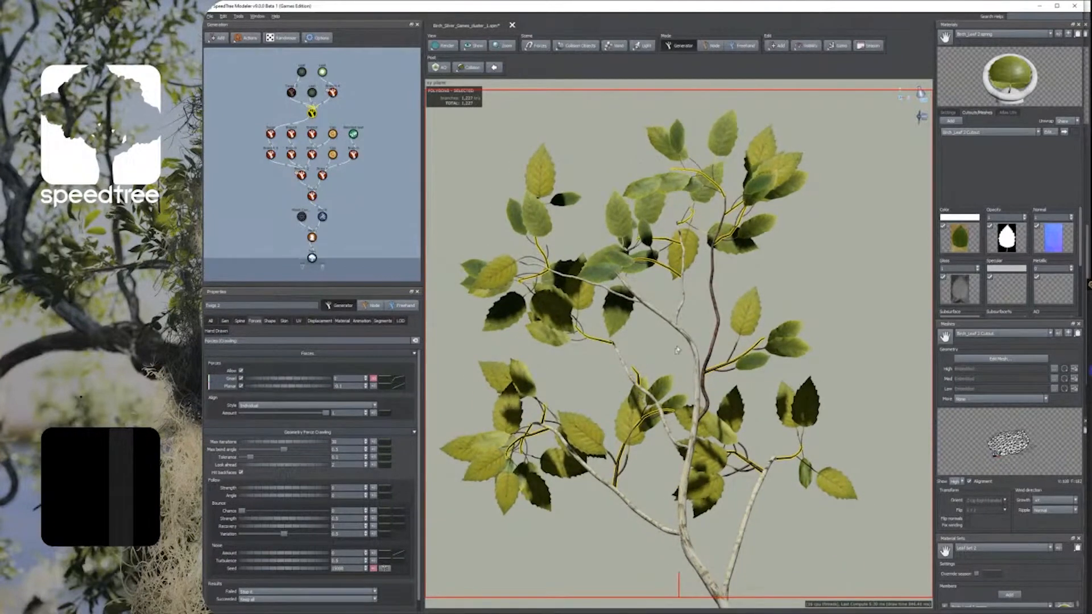
pyautogui.click(648, 329)
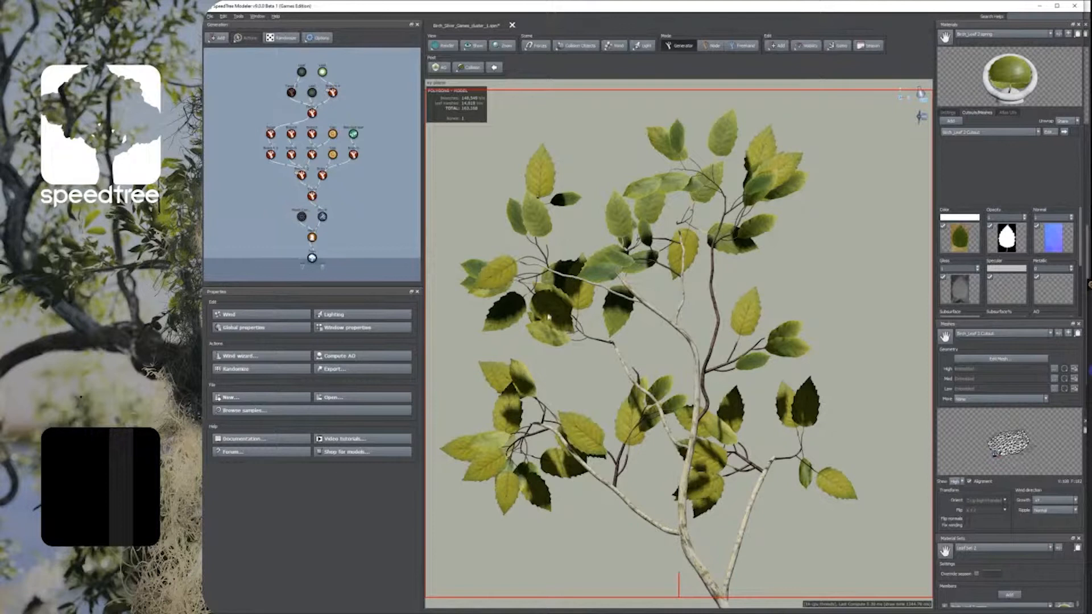
pyautogui.scroll(1, 556, 336)
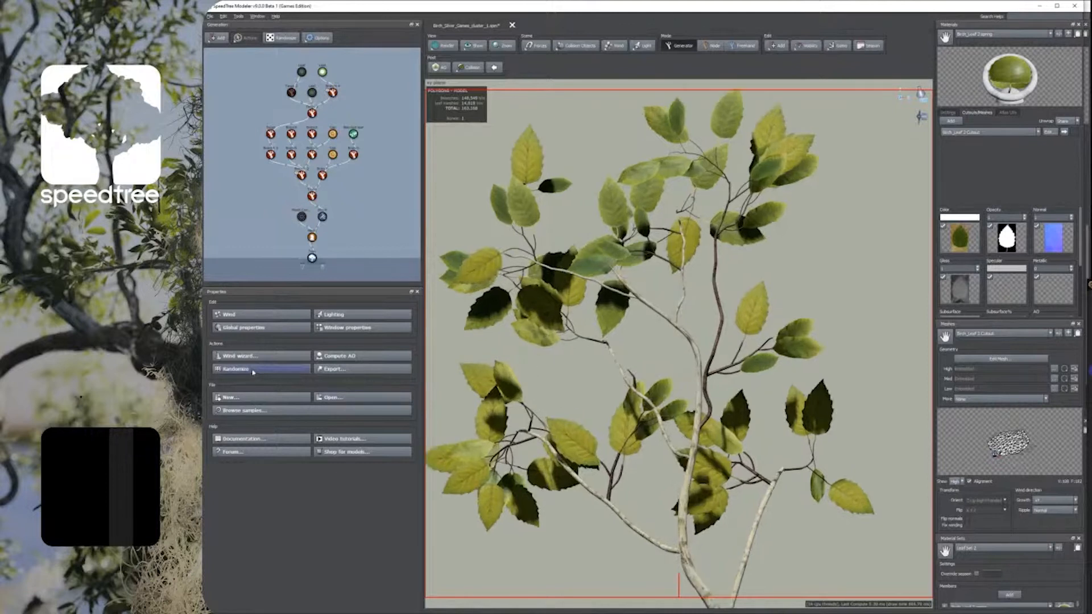
pyautogui.click(322, 72)
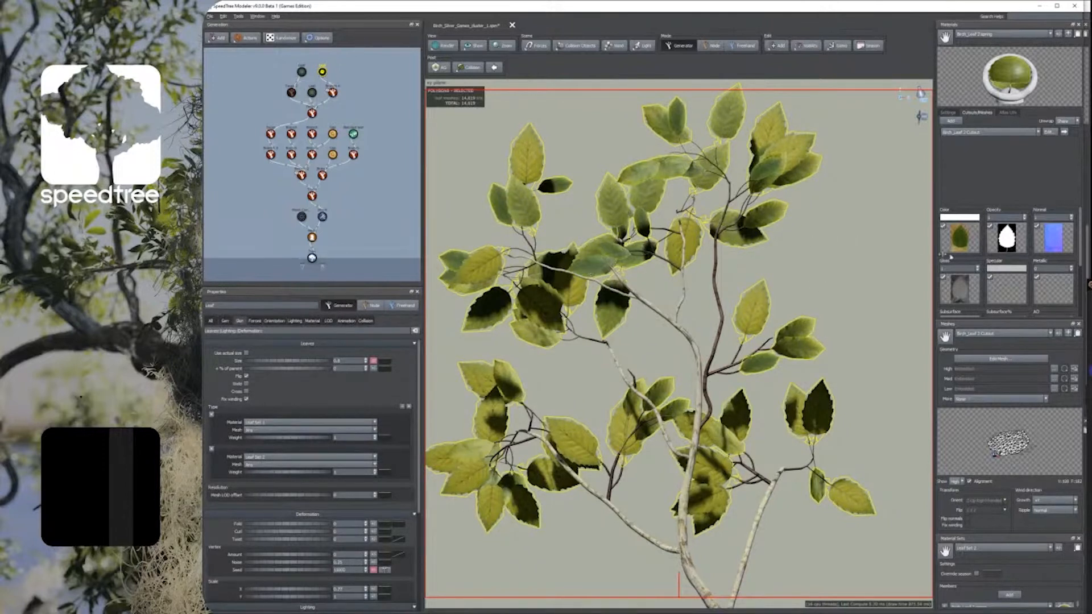
pyautogui.doubleClick(343, 368)
pyautogui.click(391, 217)
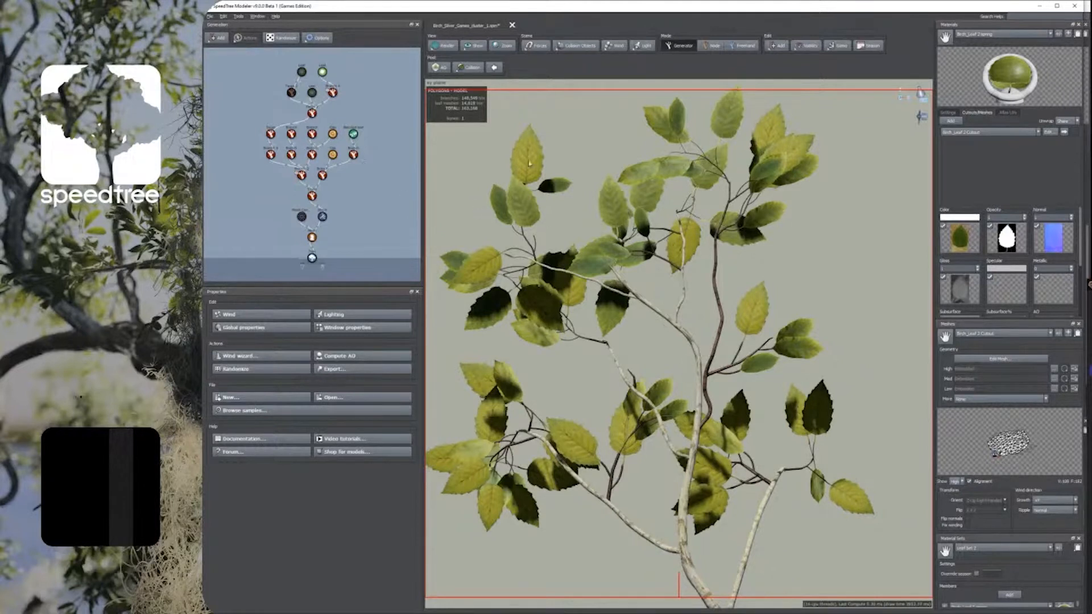
# Step: Add random variance to the fold and curl deformation of the leaves
pyautogui.click(529, 165)
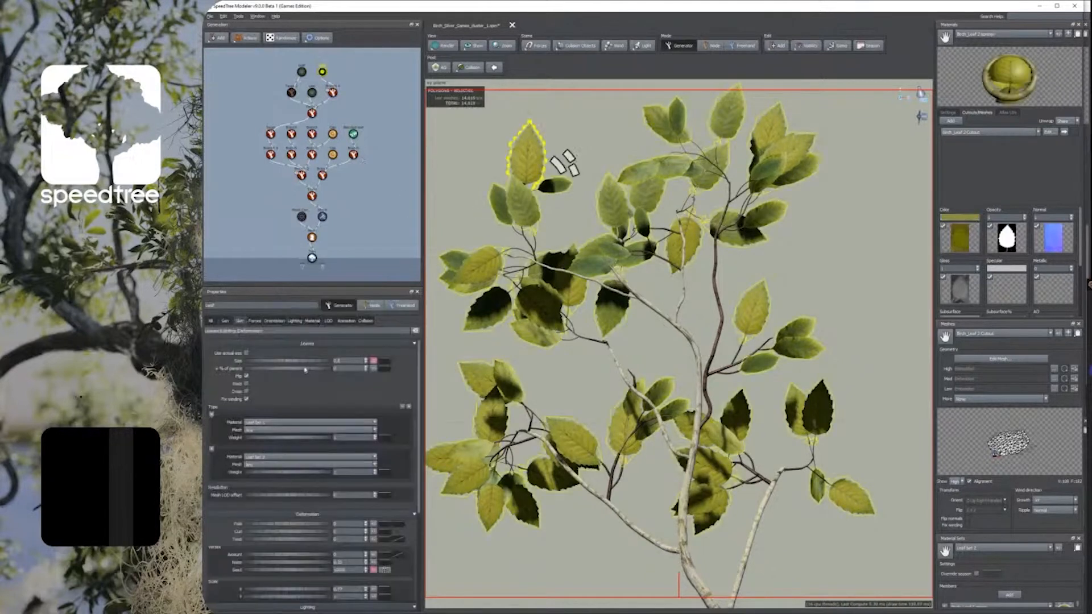
pyautogui.click(374, 523)
pyautogui.moveTo(430, 541); pyautogui.dragTo(451, 542)
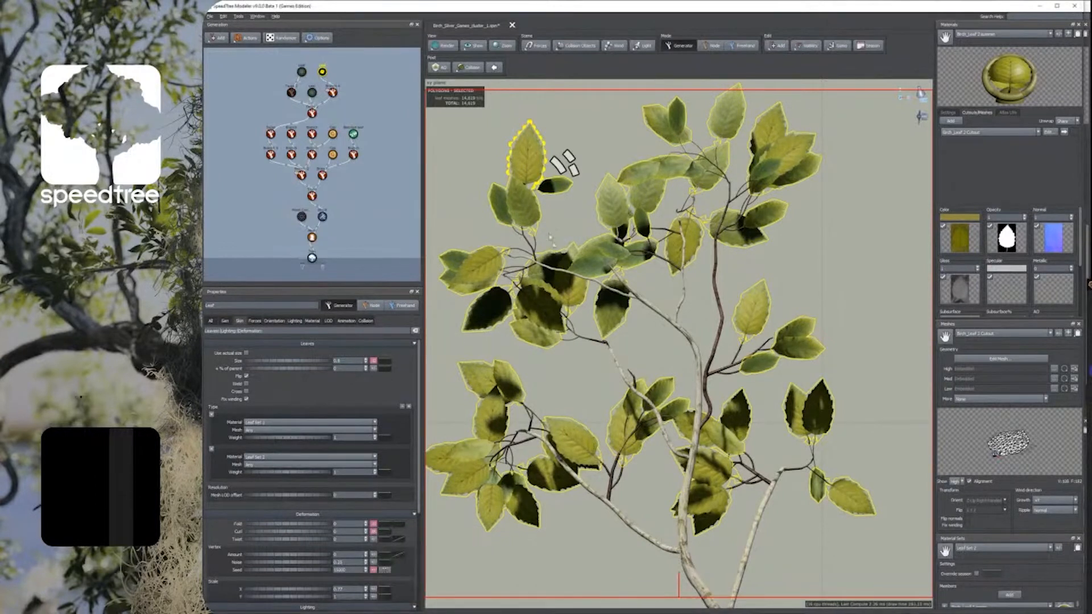
# Step: Switch the viewport rendering to the material Normal view and inspect the cluster with nothing selected
pyautogui.click(443, 46)
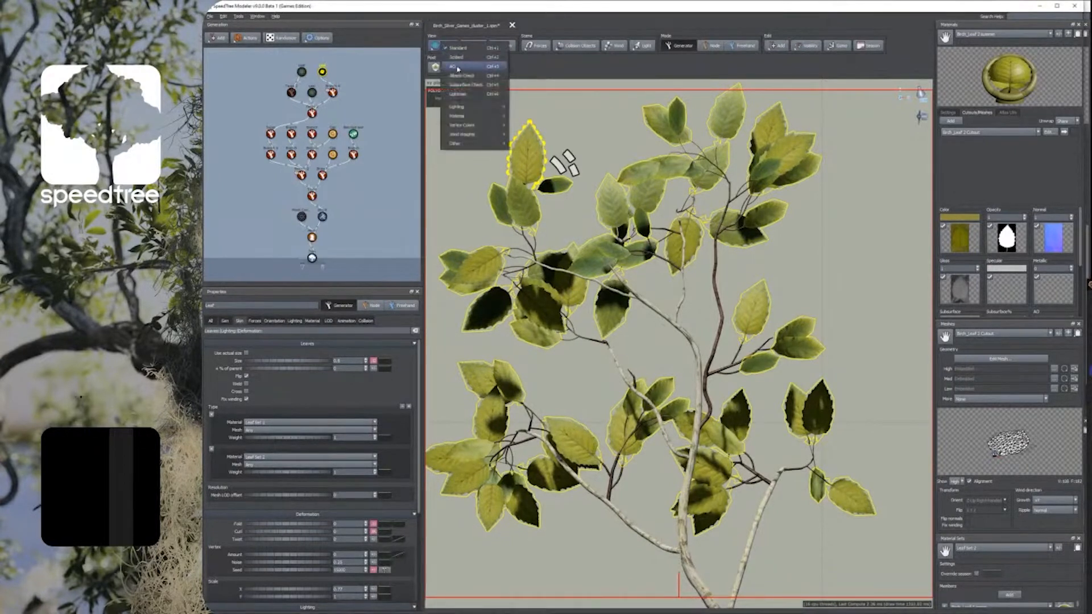
pyautogui.moveTo(472, 115)
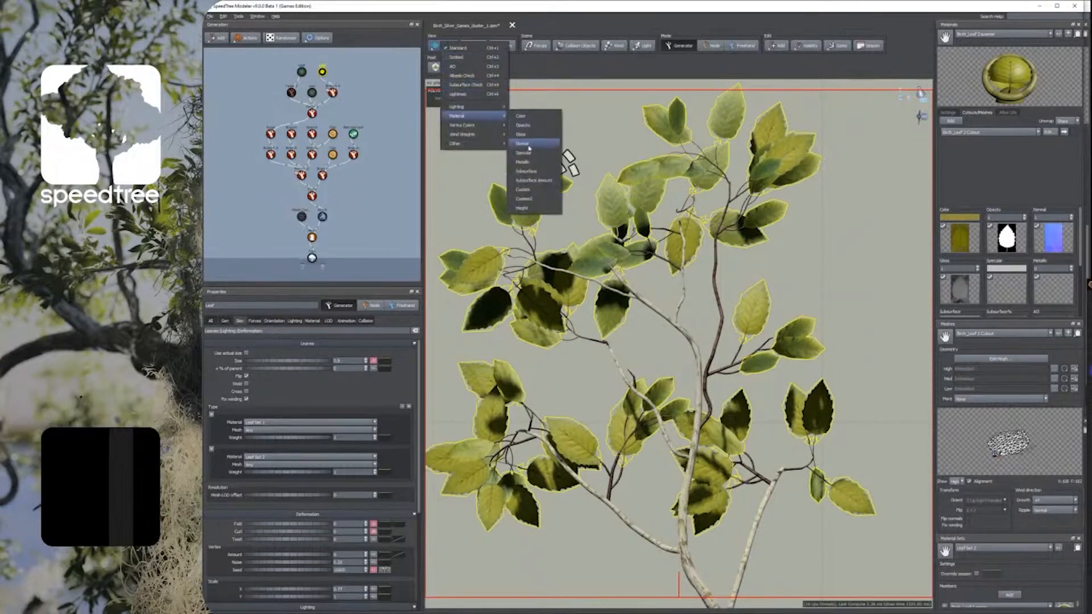
pyautogui.click(529, 152)
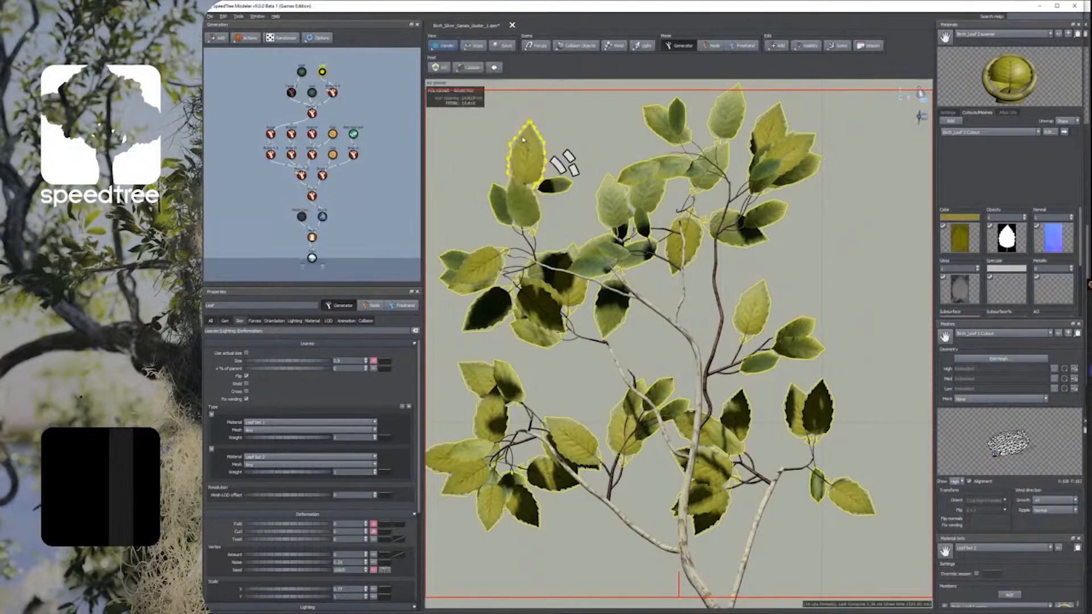
pyautogui.click(589, 143)
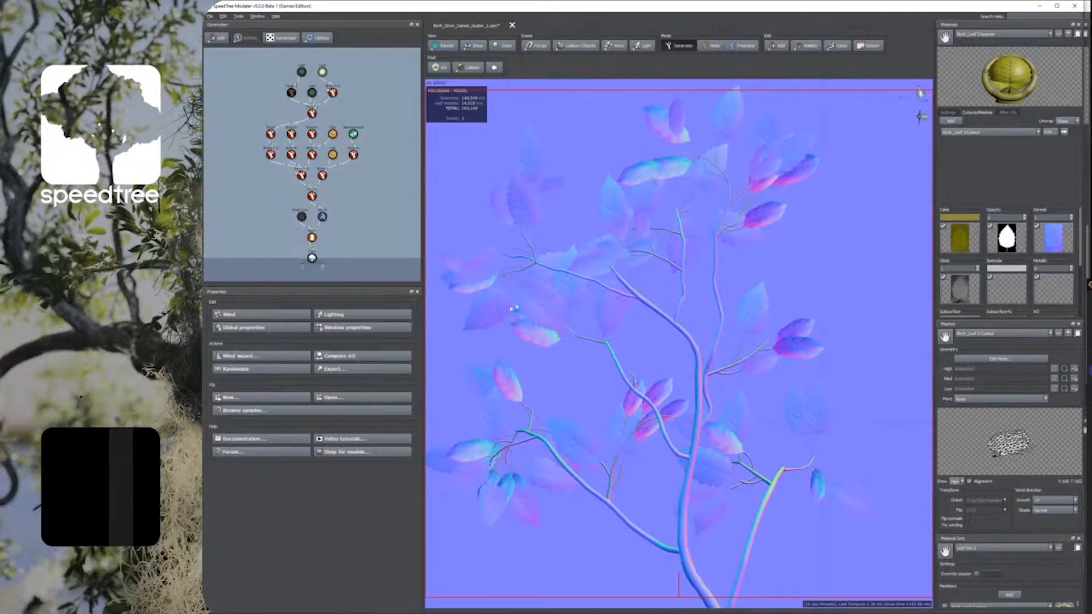
# Step: Add variance to the leaves' twist deformation and increase the variance of their curl
pyautogui.click(322, 72)
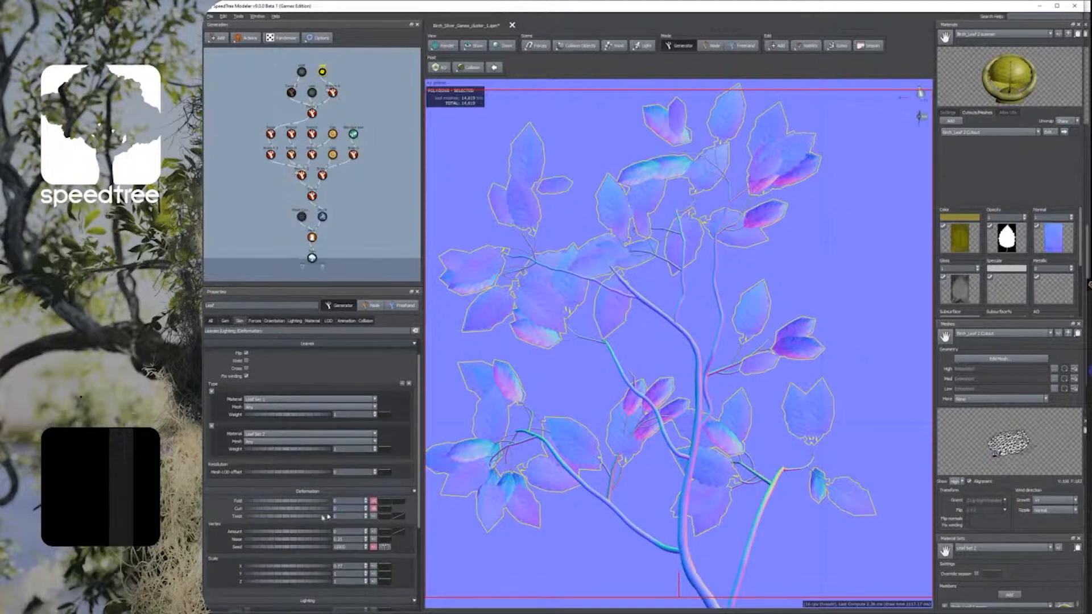
pyautogui.click(374, 517)
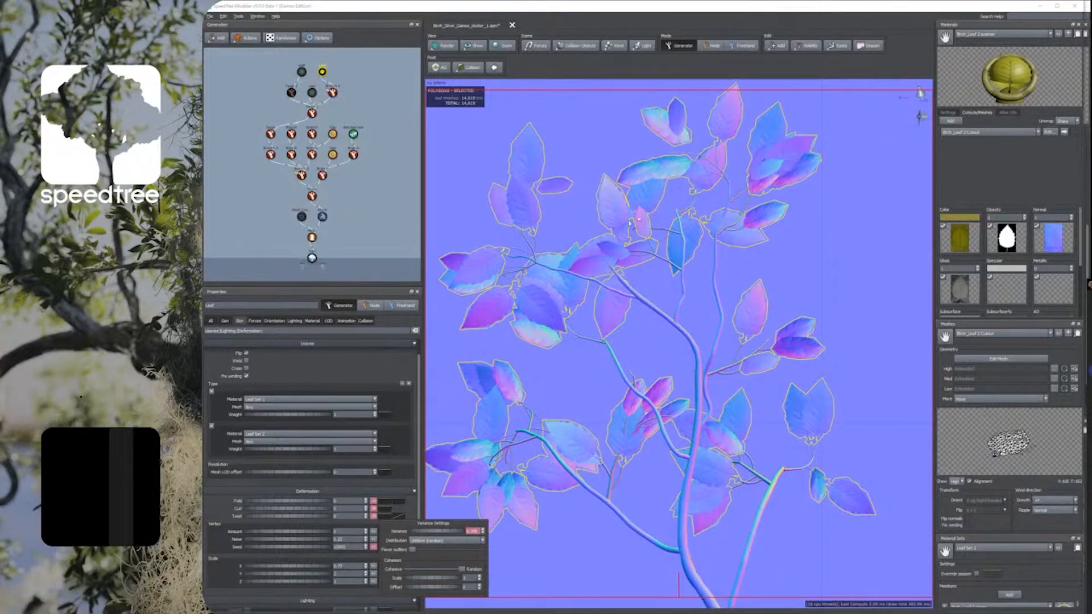
pyautogui.click(374, 508)
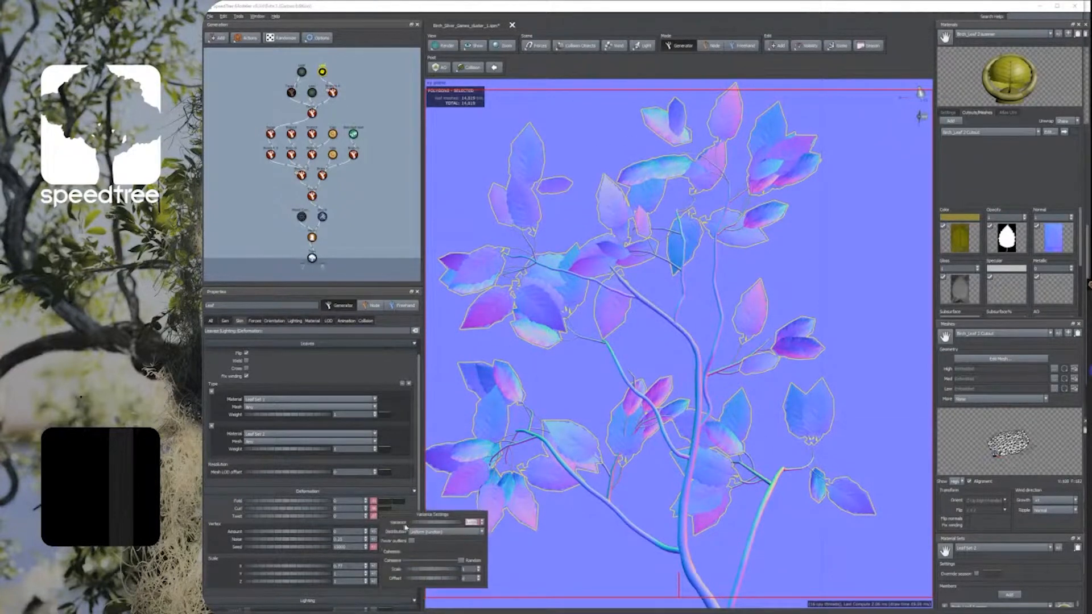
pyautogui.moveTo(419, 527); pyautogui.dragTo(464, 516)
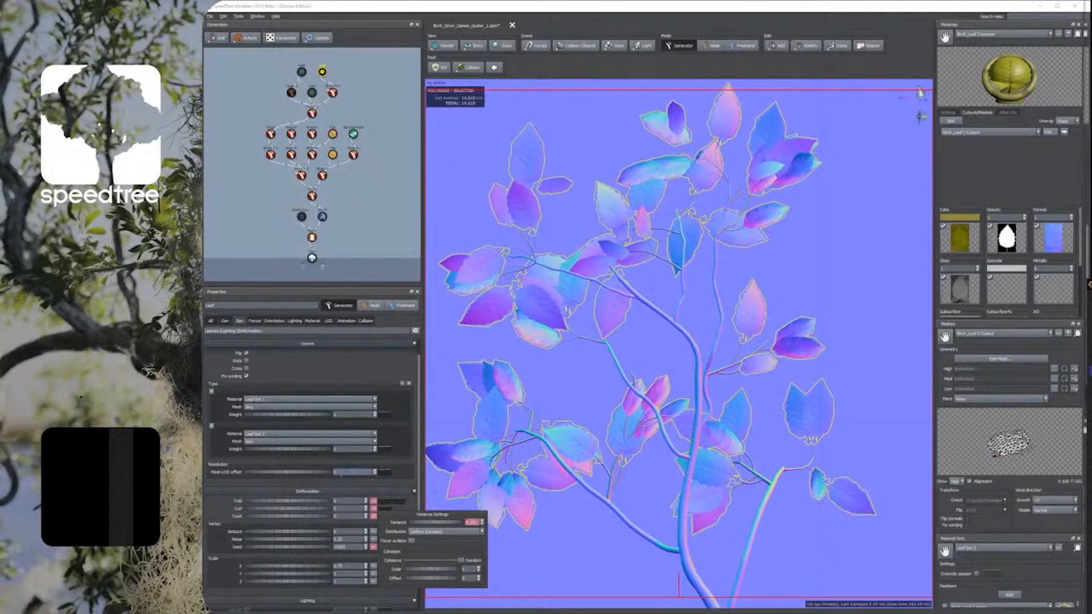
# Step: Widen the leaves to an X scale of about 0.9 and add variance to their X, Y and Z scales
pyautogui.scroll(-2, 237, 547)
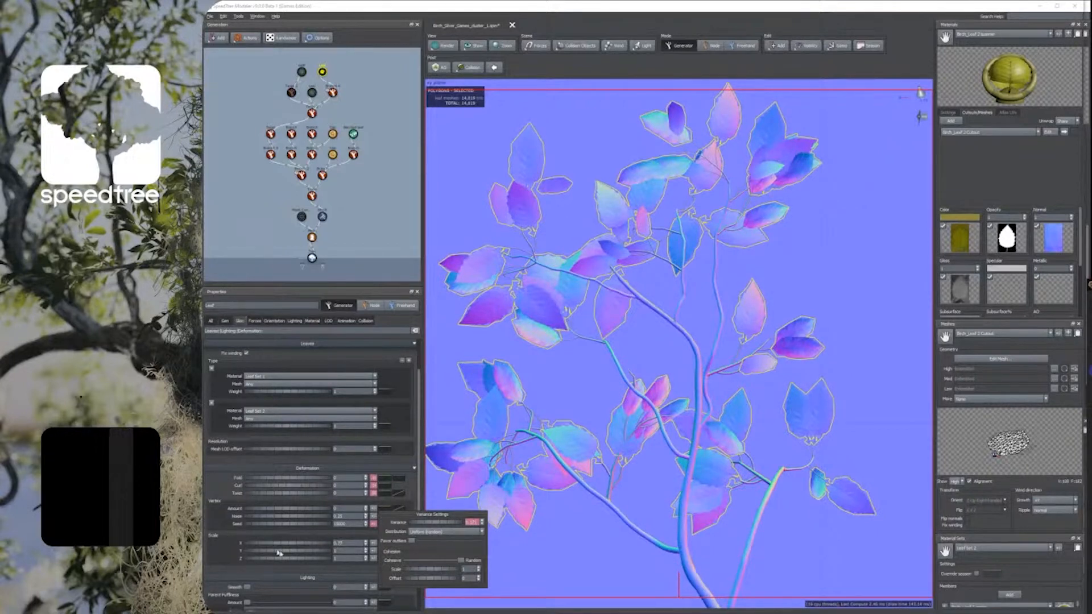
pyautogui.click(374, 552)
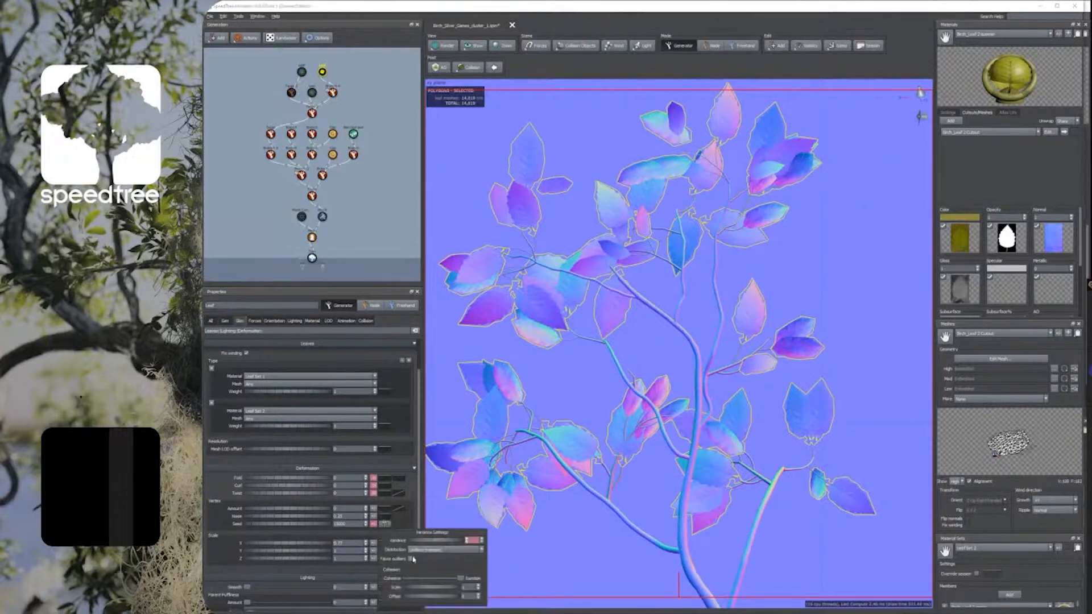
pyautogui.moveTo(434, 535)
pyautogui.mouseDown()
pyautogui.moveTo(433, 511)
pyautogui.moveTo(494, 522)
pyautogui.moveTo(425, 515)
pyautogui.mouseUp()
pyautogui.moveTo(302, 544); pyautogui.dragTo(310, 544)
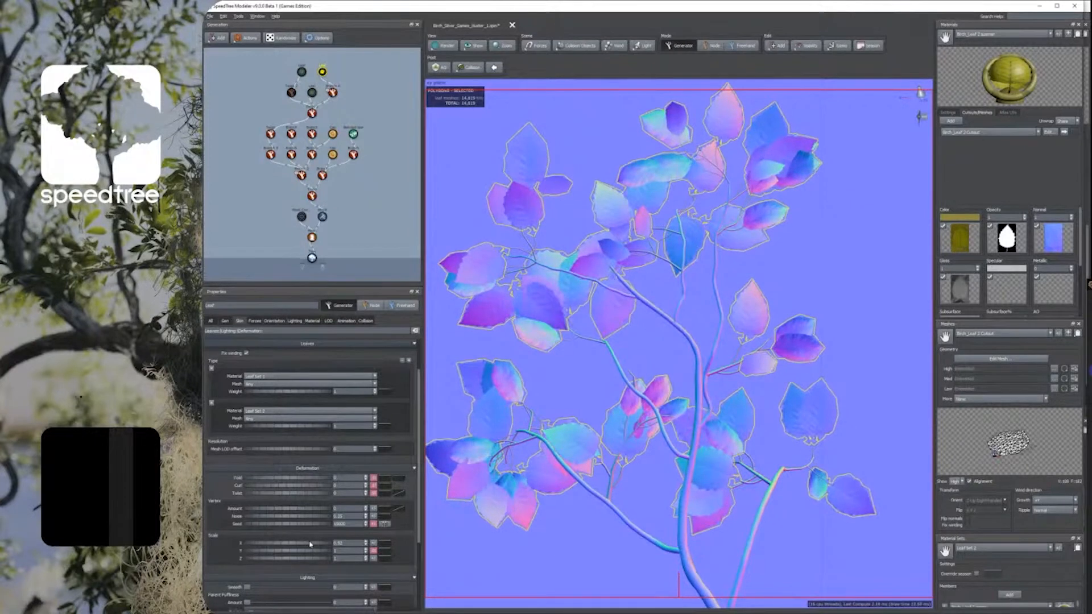
pyautogui.click(373, 543)
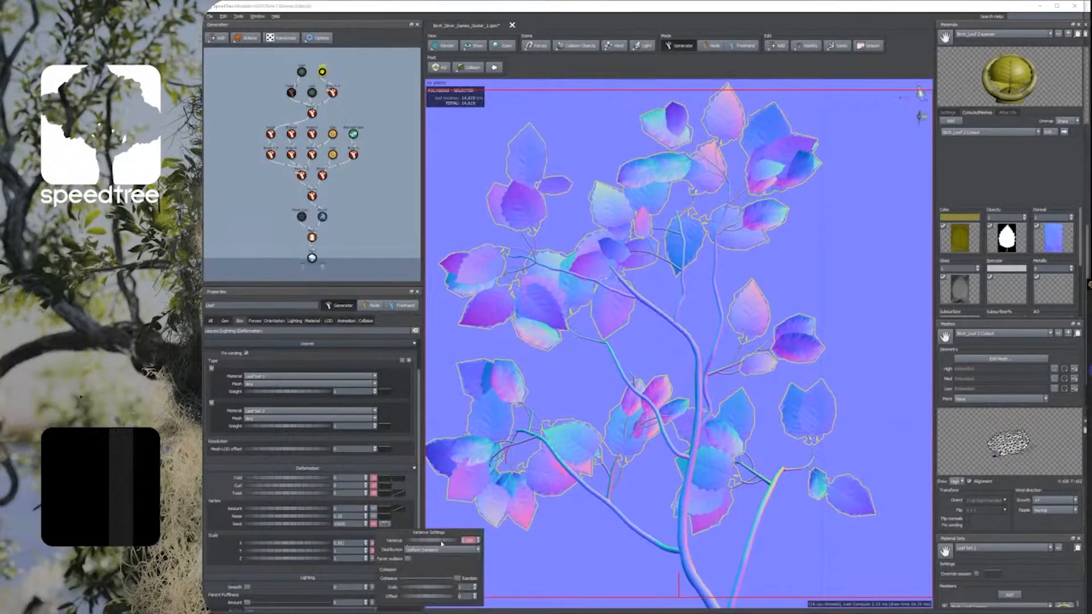
pyautogui.click(291, 537)
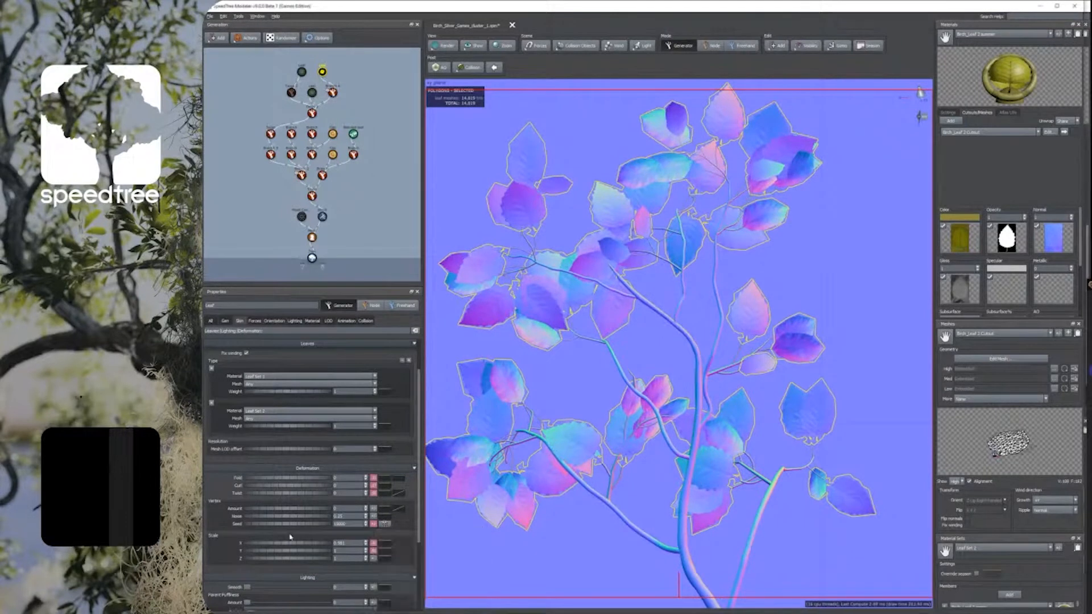
pyautogui.click(373, 558)
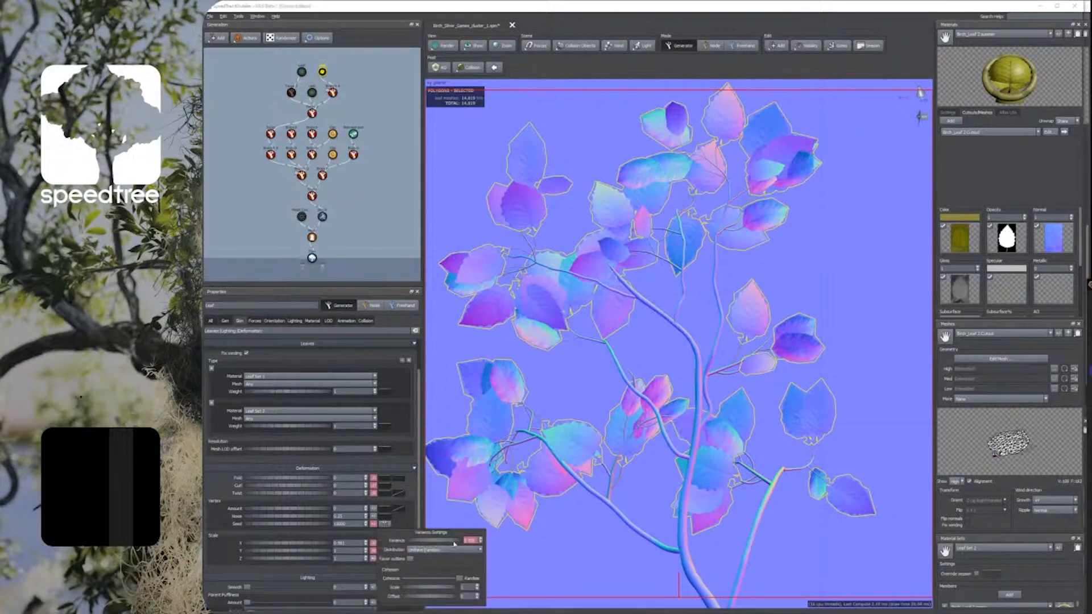
pyautogui.click(295, 459)
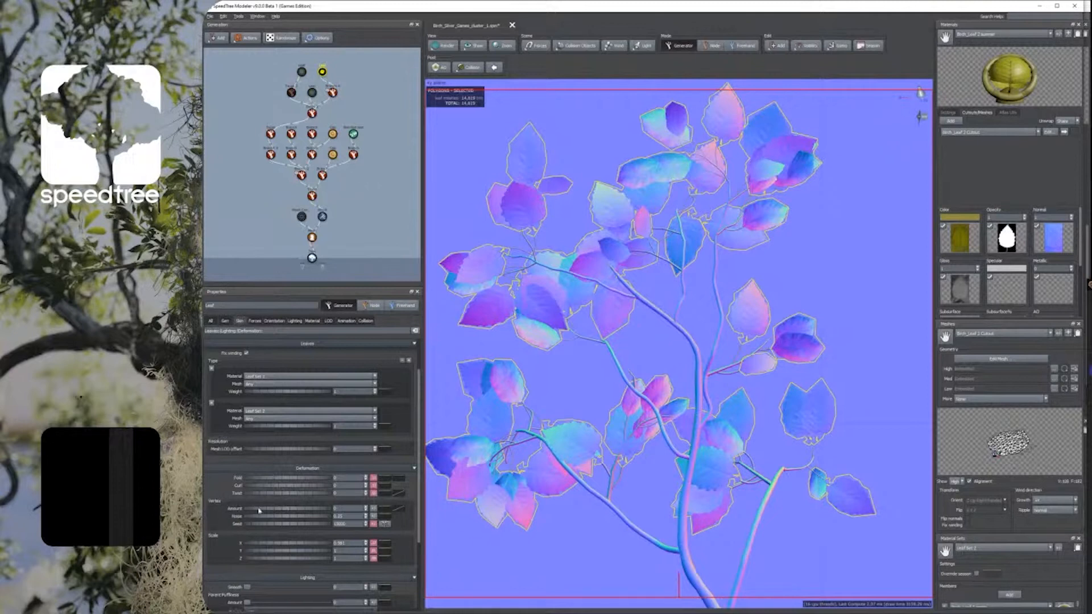
# Step: Raise the vertex deformation amount of the leaves to about 0.79
pyautogui.moveTo(263, 511); pyautogui.dragTo(288, 510)
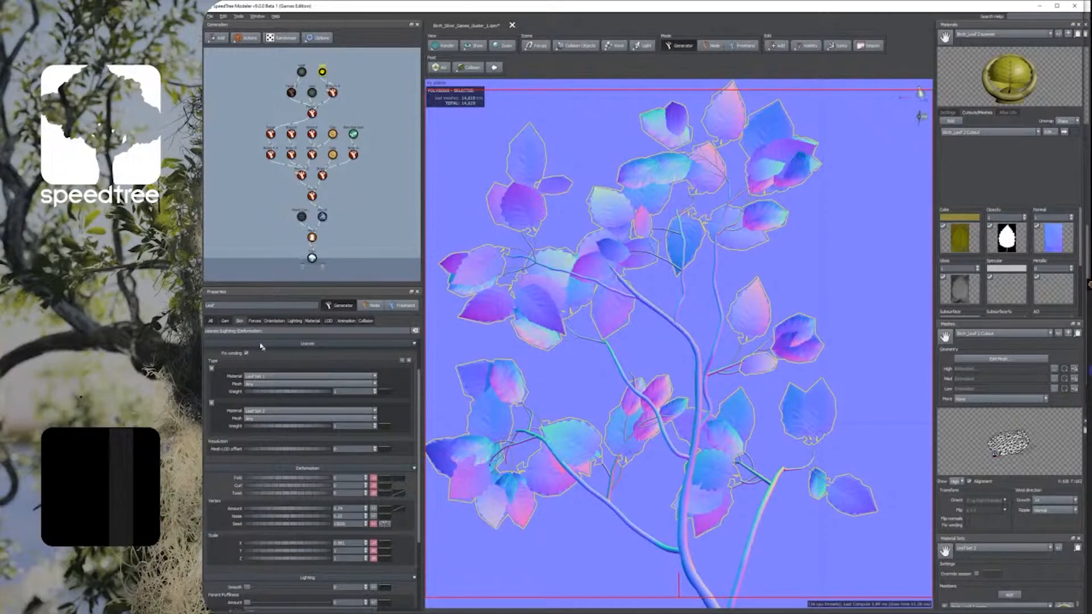
# Step: Add variance to the leaves' Up, Right and Out final orientation adjustments
pyautogui.click(275, 321)
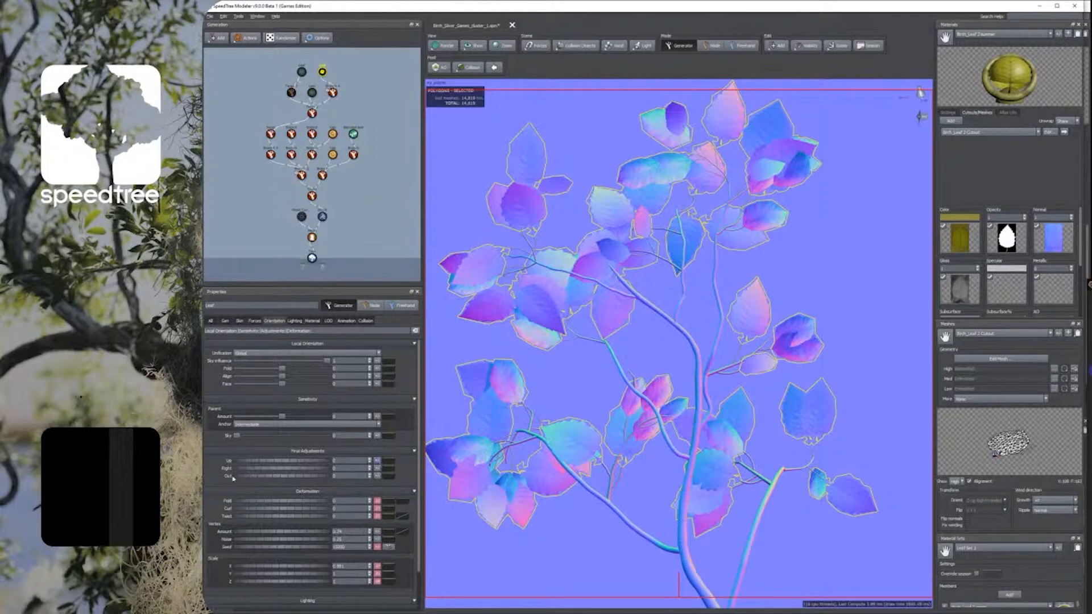
pyautogui.click(377, 460)
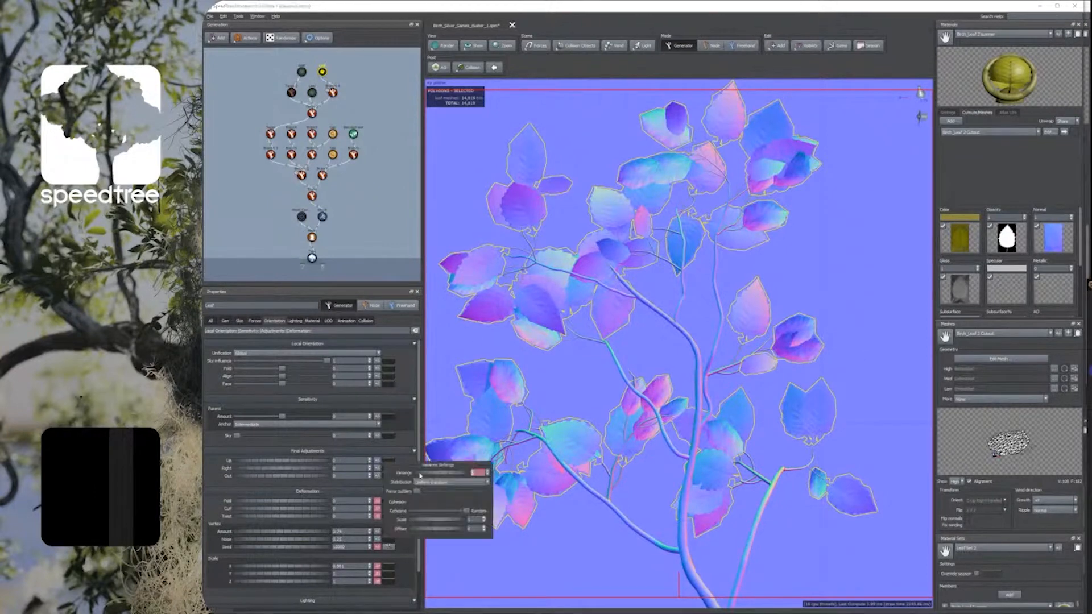
pyautogui.moveTo(444, 475)
pyautogui.mouseDown()
pyautogui.moveTo(406, 460)
pyautogui.moveTo(393, 477)
pyautogui.moveTo(448, 479)
pyautogui.mouseUp()
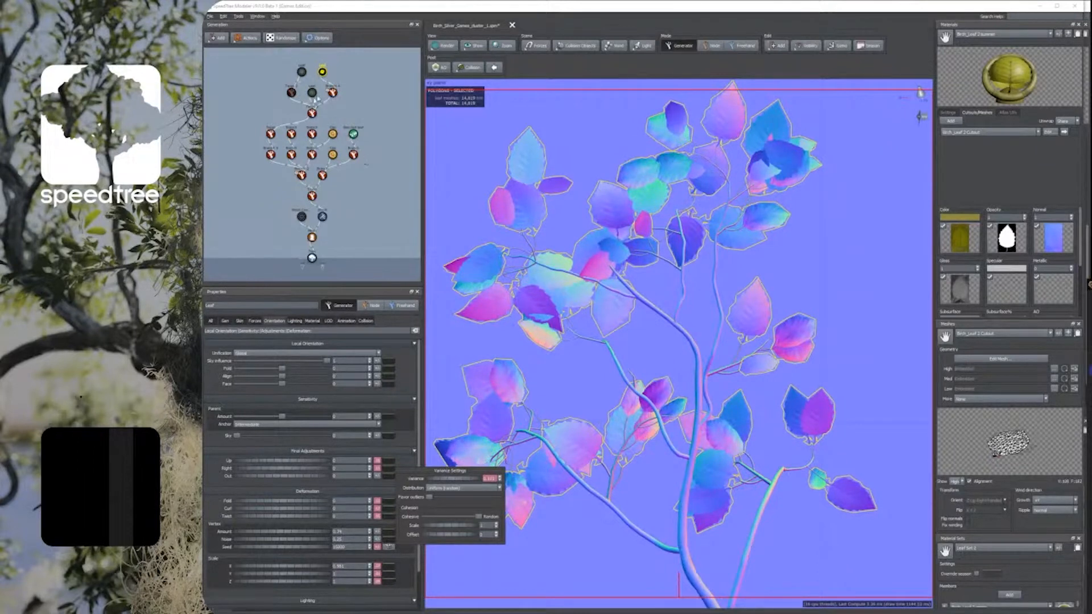
# Step: Slightly shorten the absolute spine length of the small twigs that carry the leaves, and deselect them
pyautogui.click(333, 92)
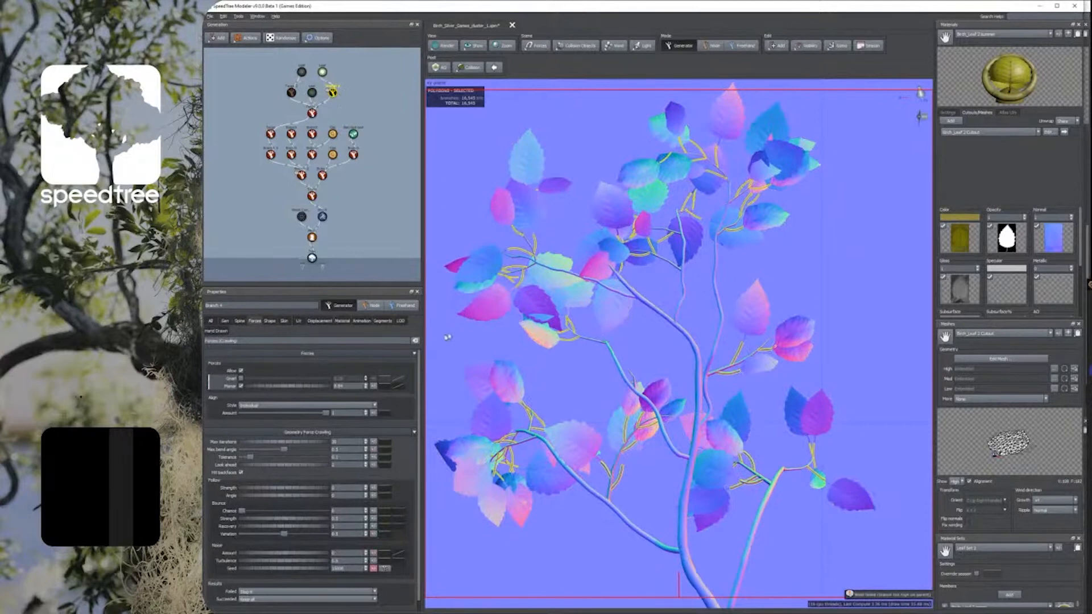
pyautogui.click(319, 321)
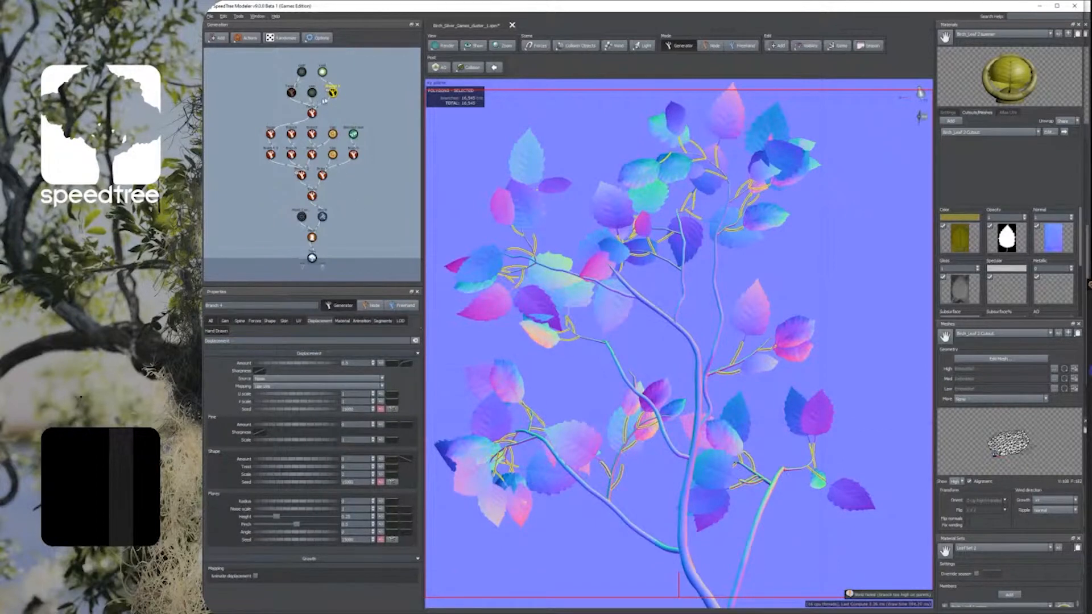
pyautogui.click(238, 321)
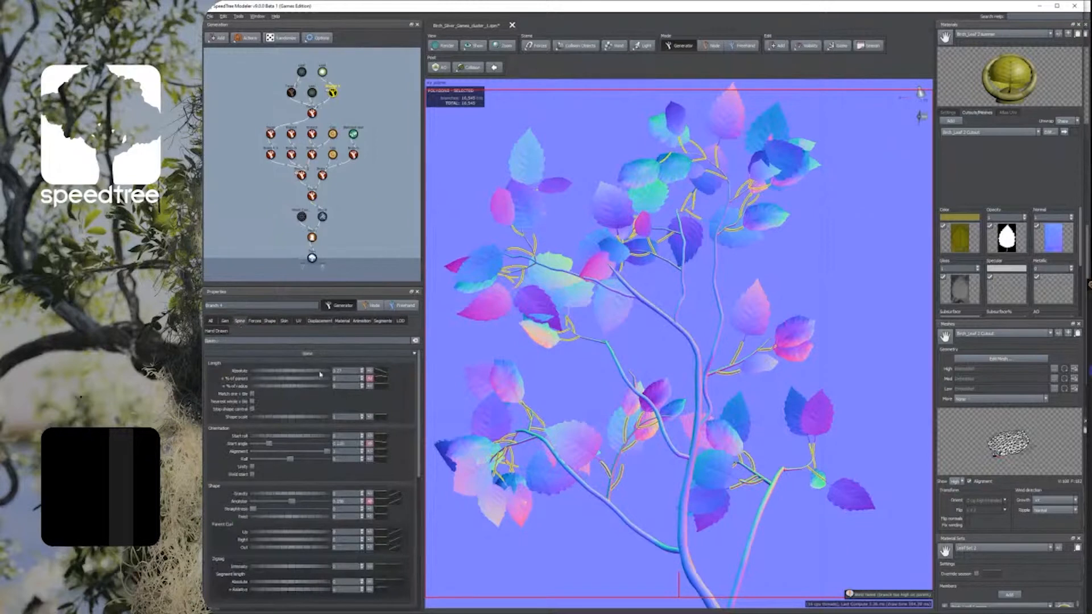
pyautogui.moveTo(325, 372); pyautogui.dragTo(322, 373)
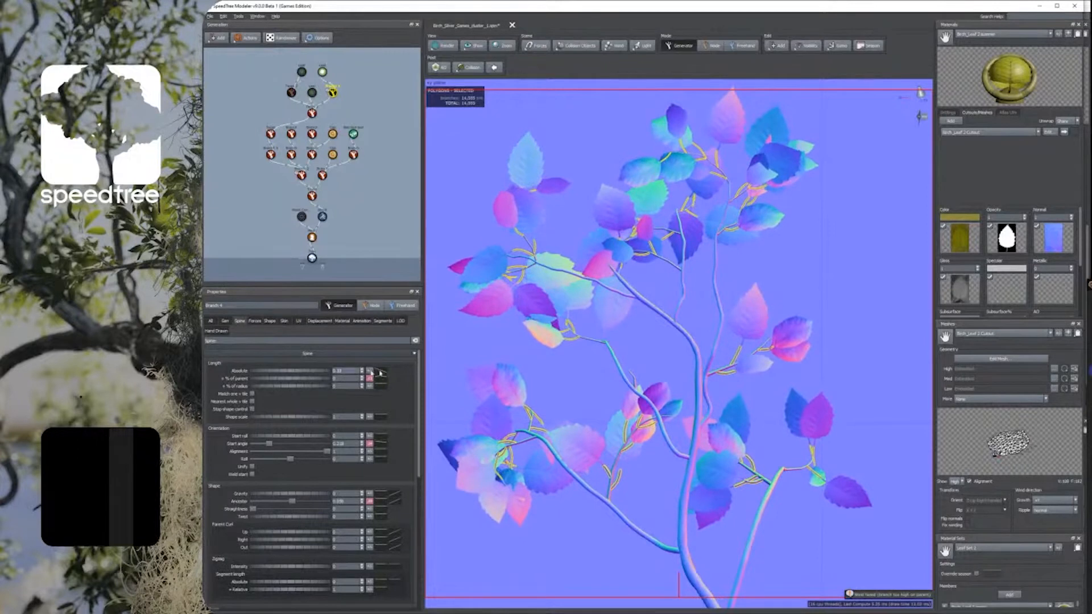
pyautogui.click(536, 373)
# Step: Switch the viewport rendering back to Standard to view the cluster in full colour
pyautogui.click(452, 48)
pyautogui.click(465, 53)
pyautogui.click(455, 48)
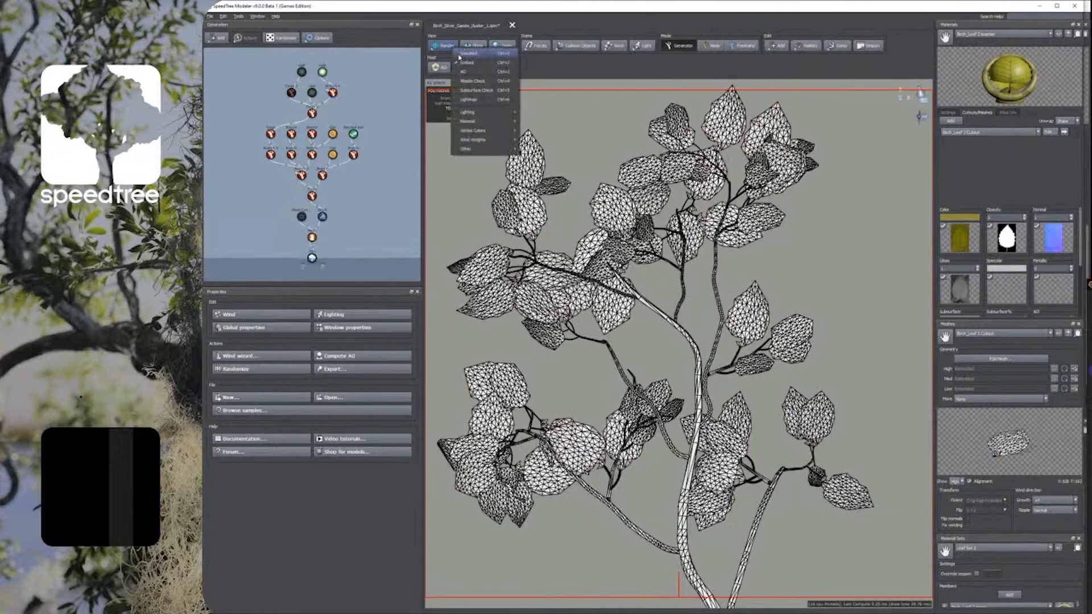
pyautogui.click(461, 54)
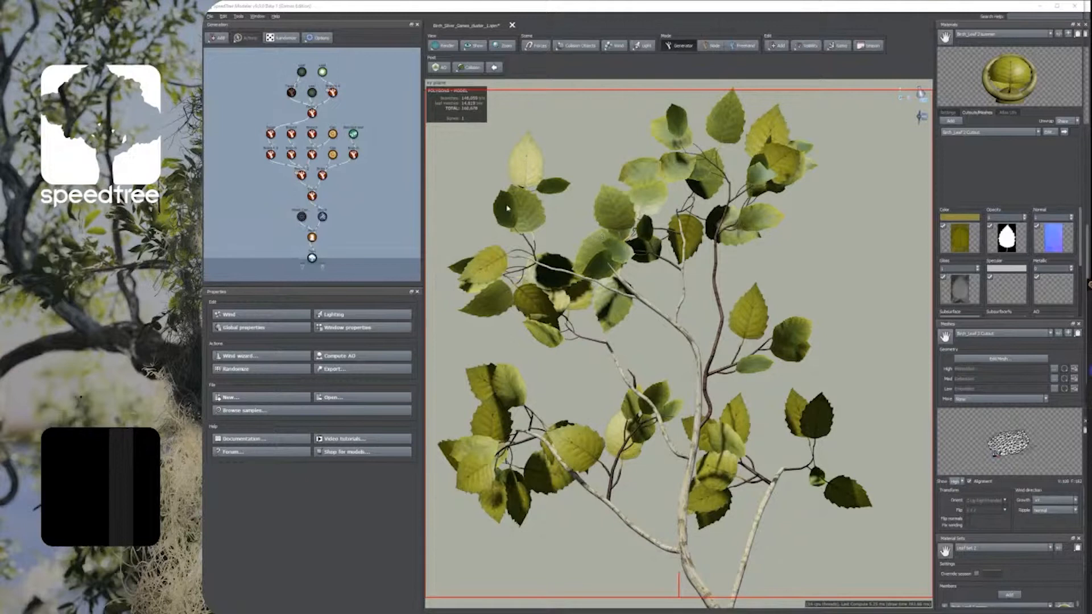
# Step: Switch to node editing and delete overlapping individual leaves around the middle branches of the cluster
pyautogui.click(510, 208)
pyautogui.click(573, 223)
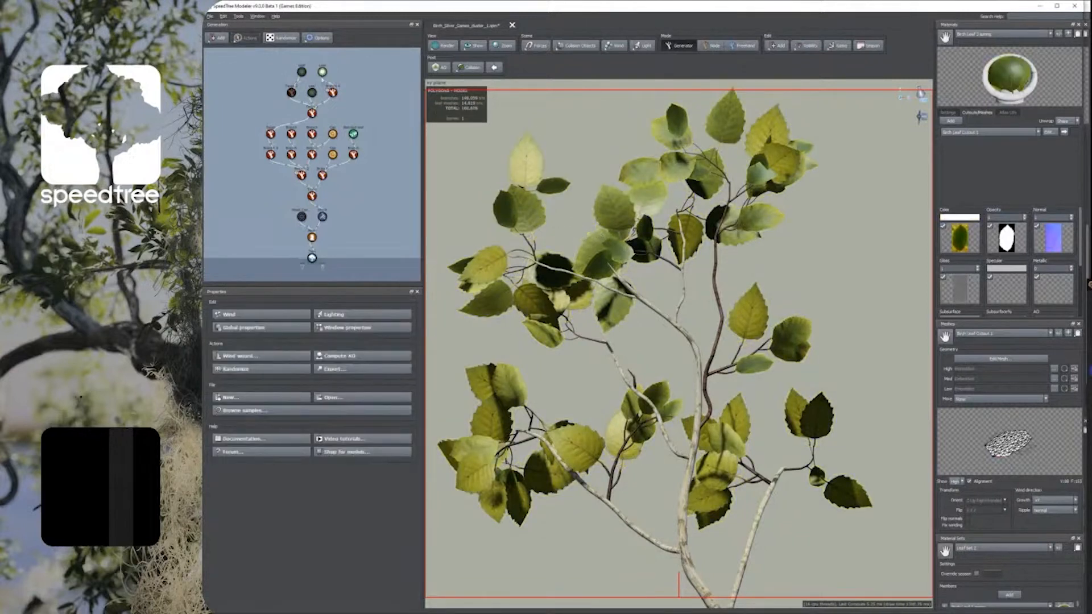
pyautogui.click(711, 45)
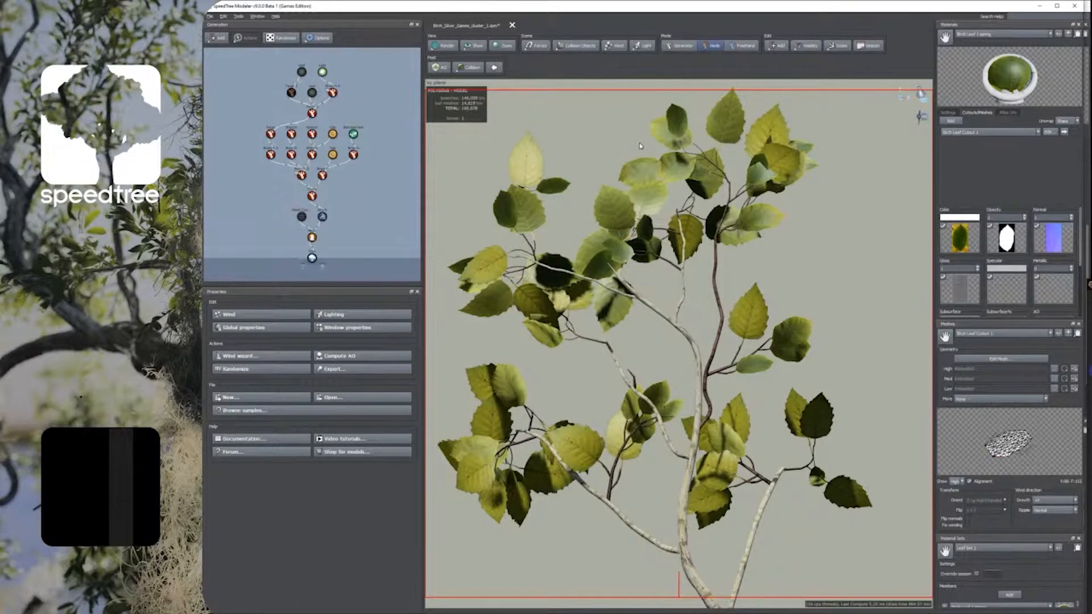
pyautogui.click(604, 259)
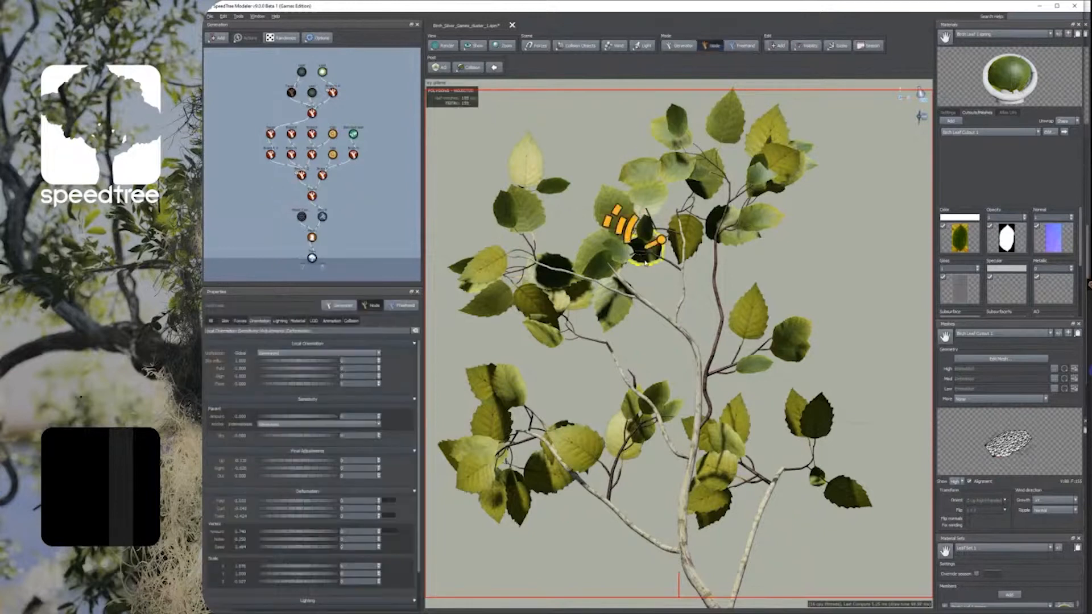
pyautogui.press('Delete')
pyautogui.click(594, 263)
pyautogui.press('Delete')
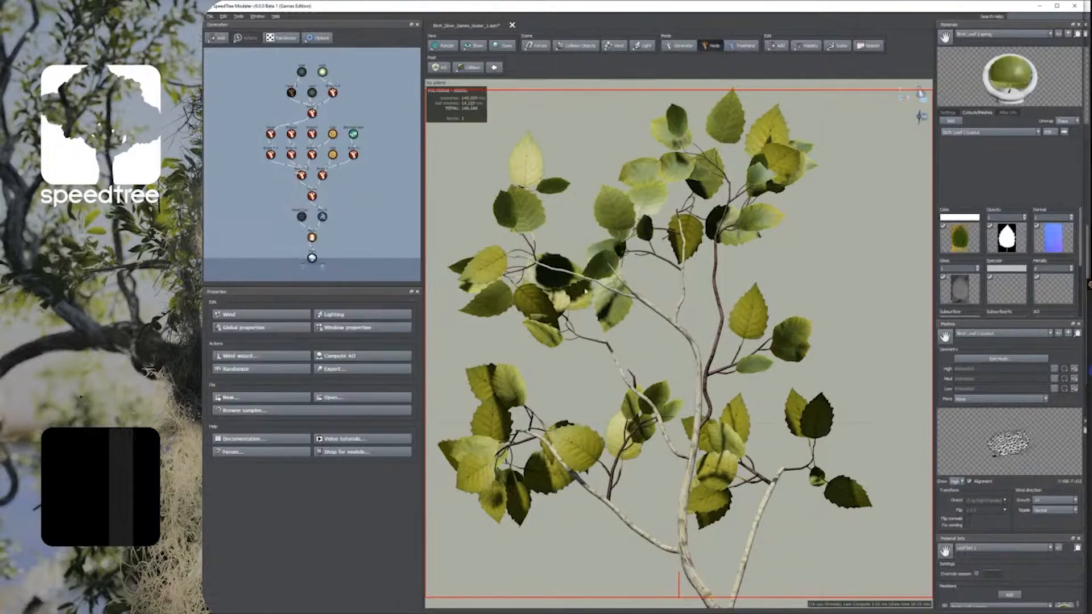
# Step: Thin out, re-angle and reshape the individual leaves crowding the left-hand twigs of the cluster
pyautogui.click(549, 293)
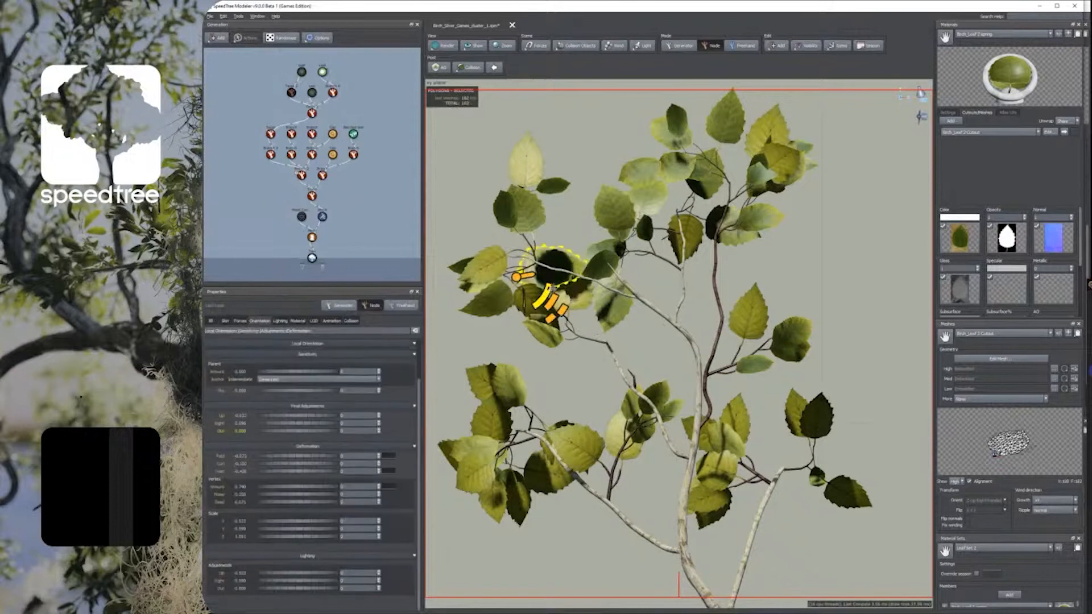
pyautogui.click(484, 265)
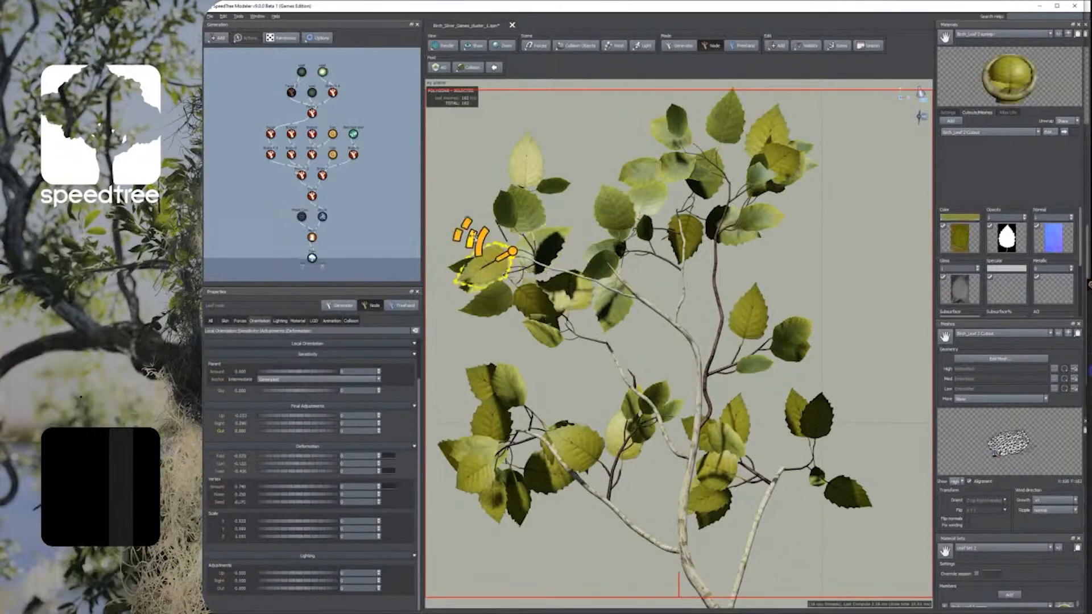
pyautogui.click(464, 266)
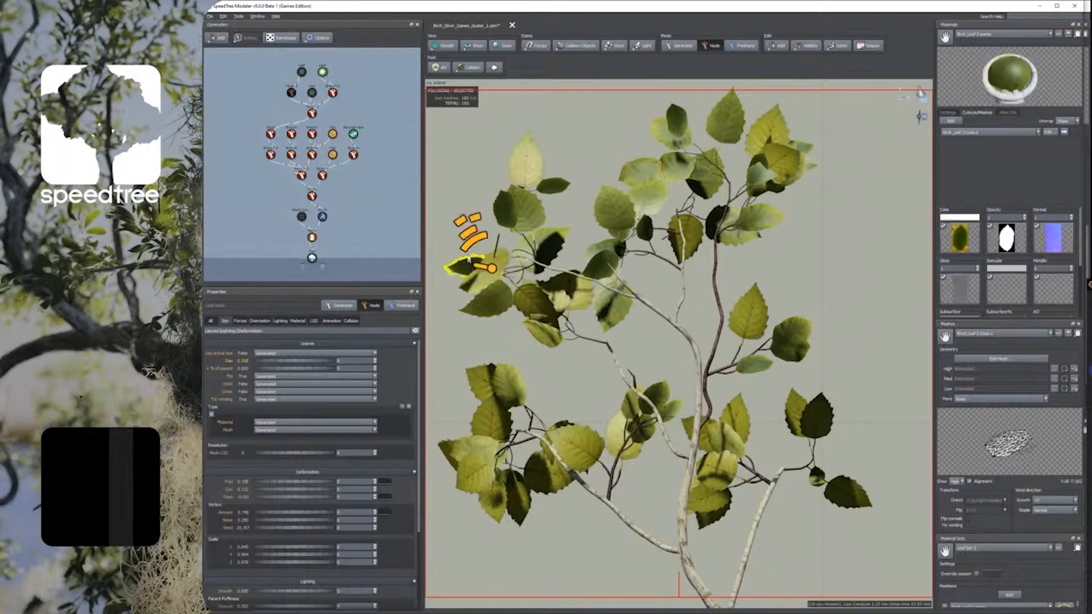
pyautogui.click(486, 256)
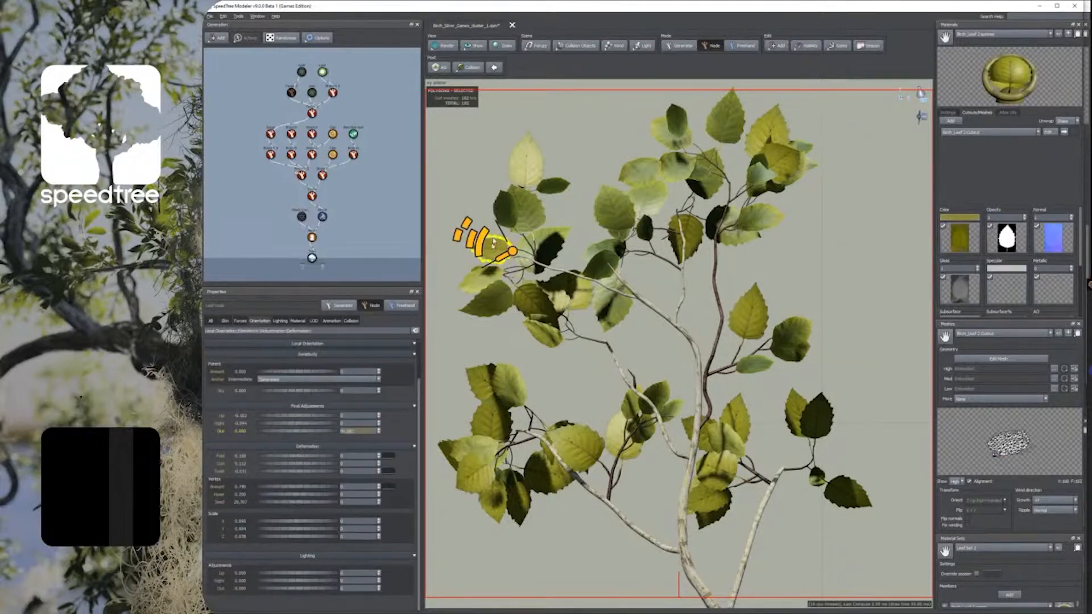
pyautogui.click(481, 282)
pyautogui.click(473, 286)
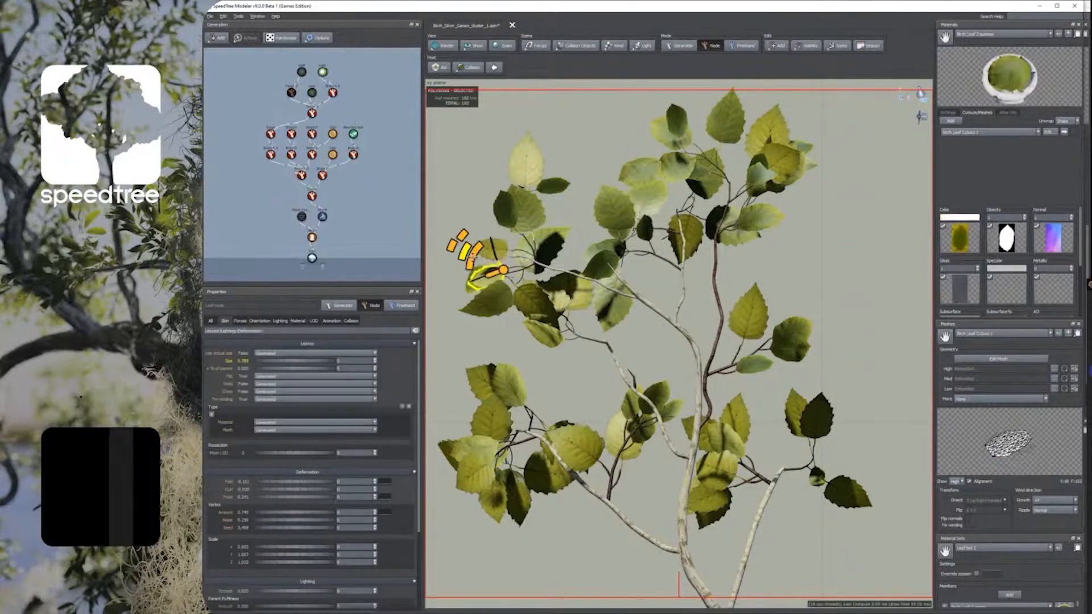
pyautogui.click(475, 289)
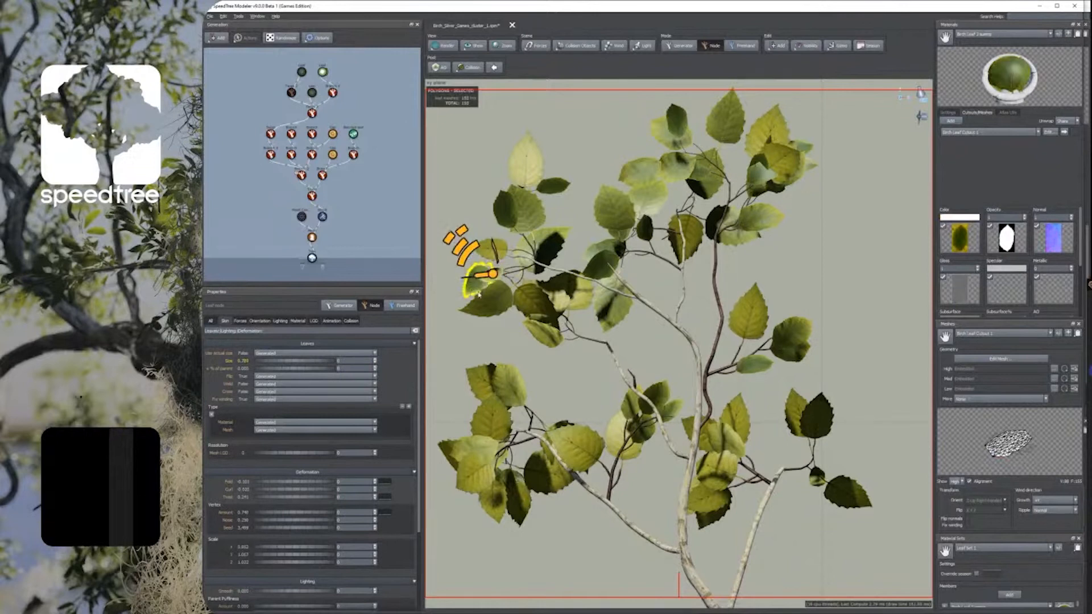
# Step: Increase the fold of the pale leaf at the cluster's upper-left tip and re-angle the overlapping leaves on the twig below it
pyautogui.click(526, 166)
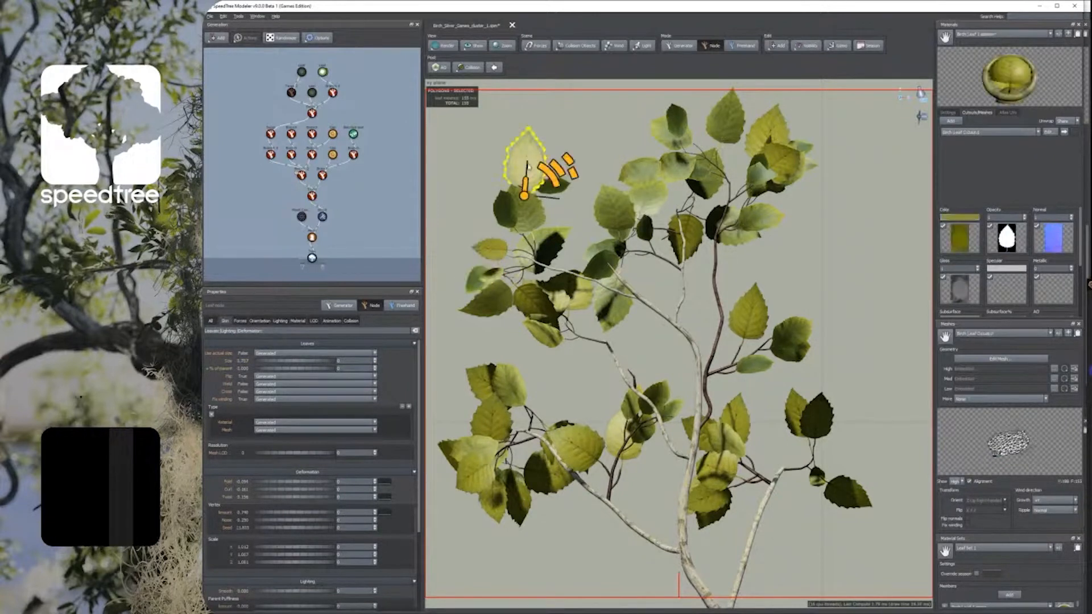
pyautogui.moveTo(560, 170)
pyautogui.mouseDown()
pyautogui.moveTo(567, 160)
pyautogui.moveTo(560, 181)
pyautogui.moveTo(586, 166)
pyautogui.moveTo(567, 159)
pyautogui.mouseUp()
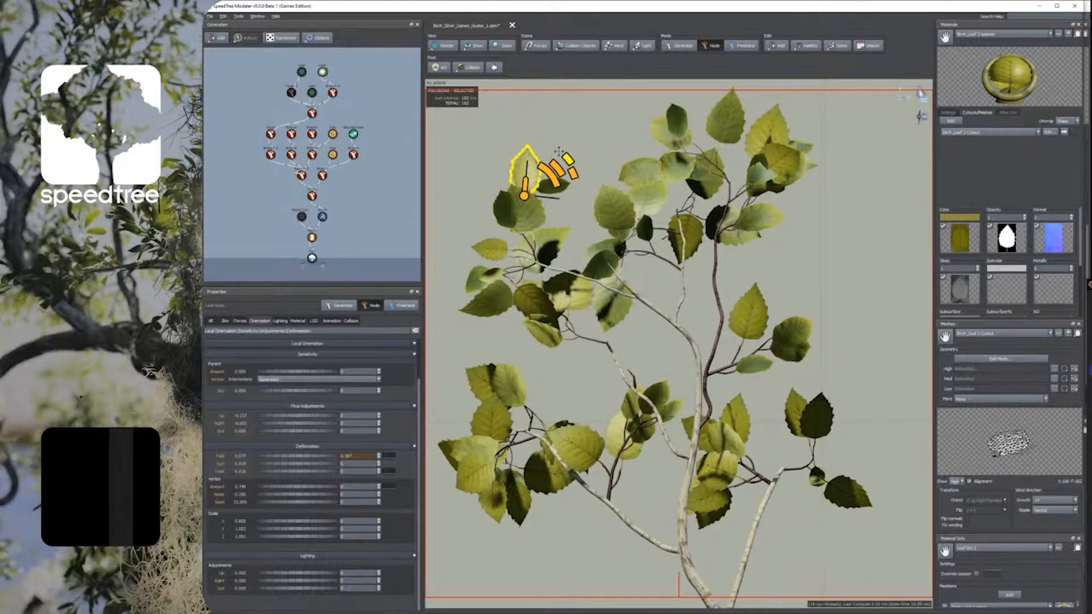
pyautogui.click(582, 330)
pyautogui.click(562, 310)
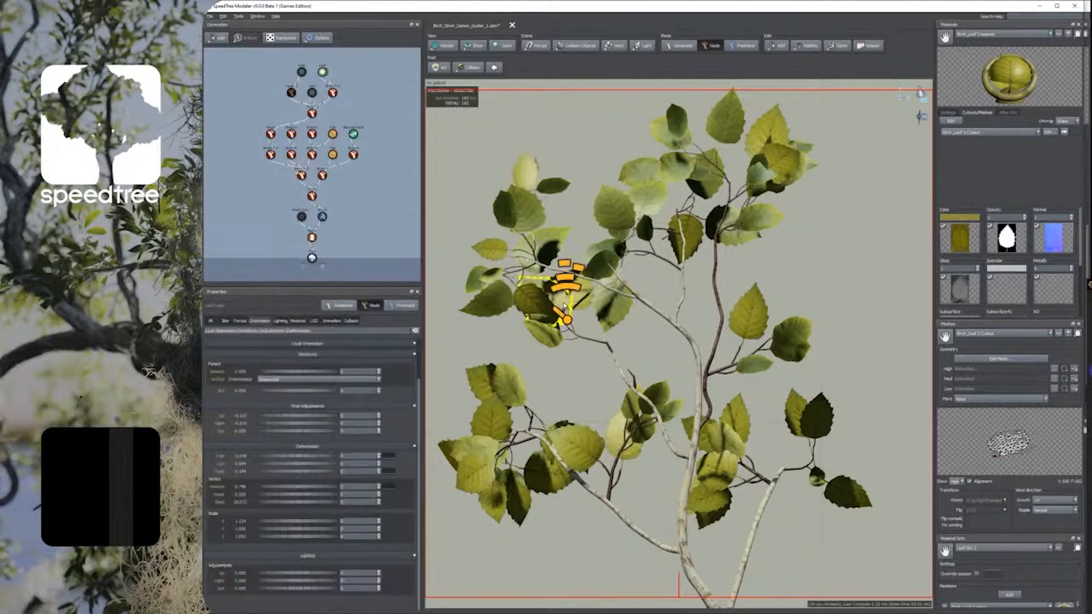
pyautogui.click(572, 358)
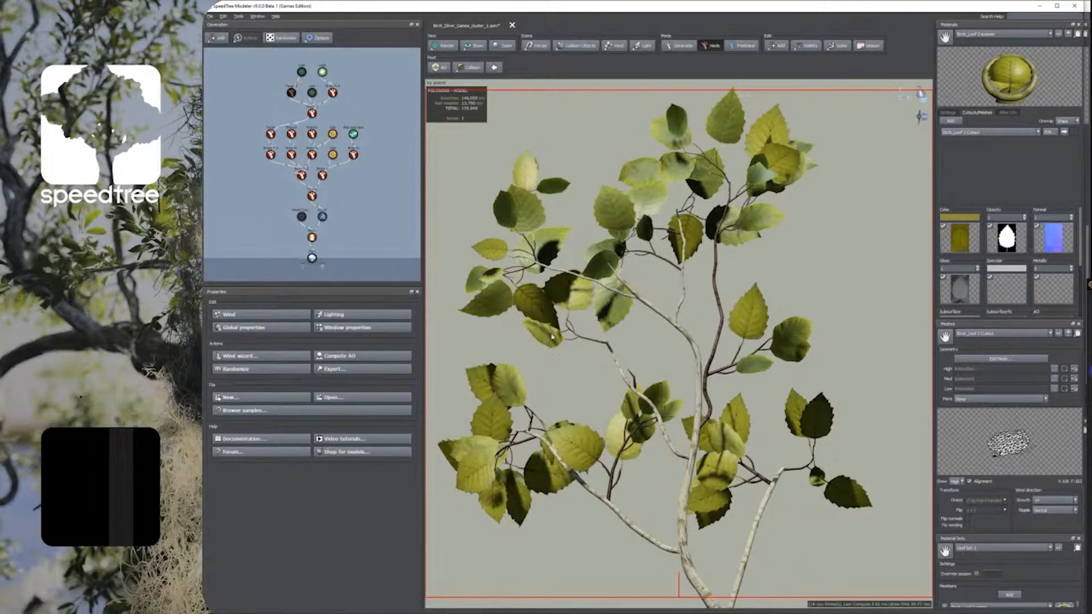
pyautogui.click(555, 344)
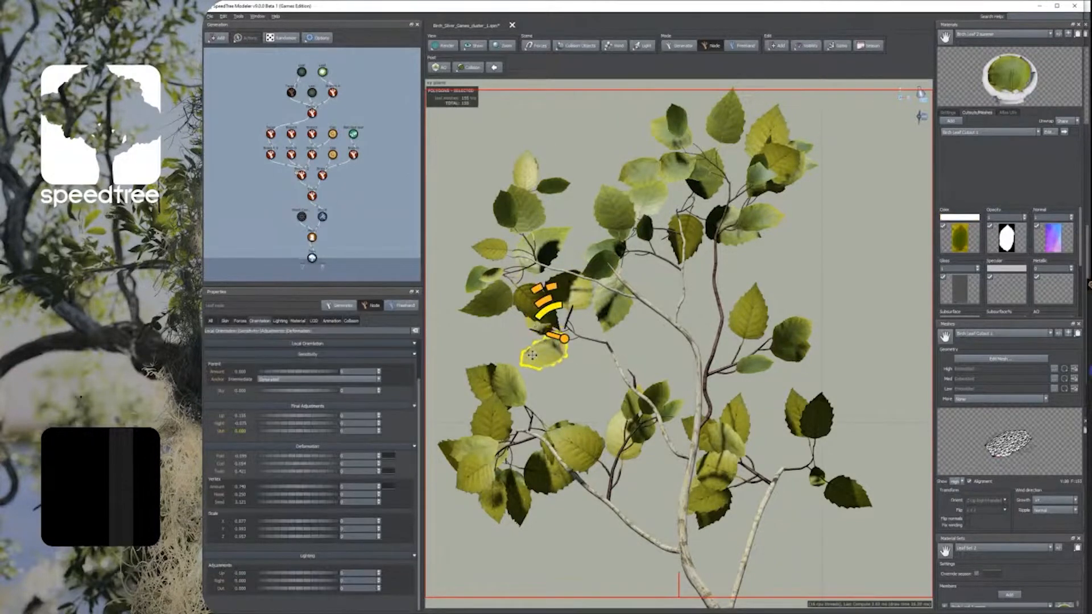
pyautogui.click(675, 330)
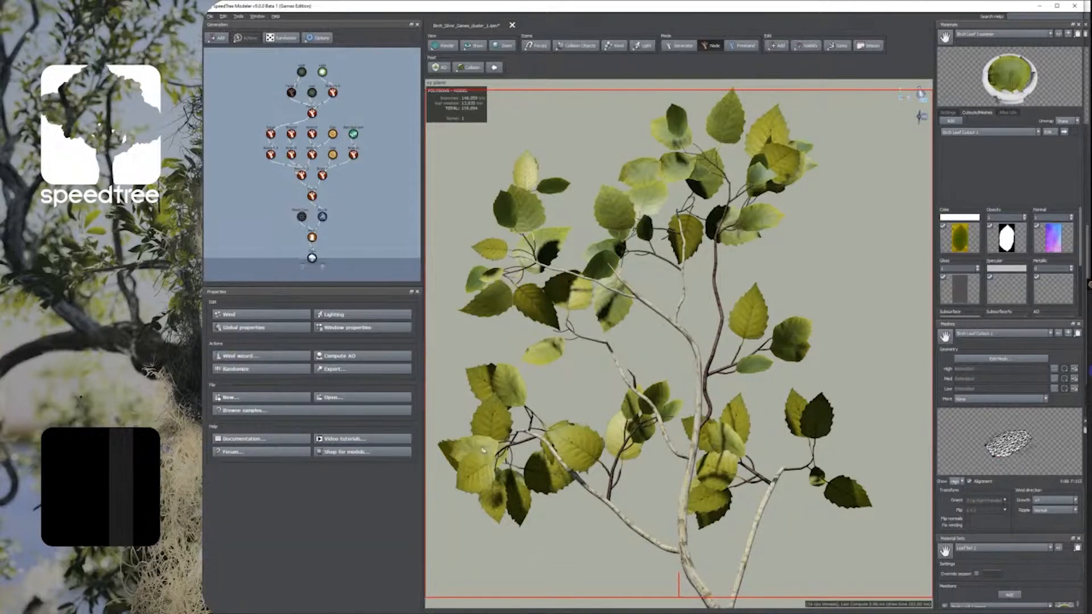
# Step: Remove the large overlapping leaf from the lower-left leaf group and save the file
pyautogui.click(486, 462)
pyautogui.click(474, 450)
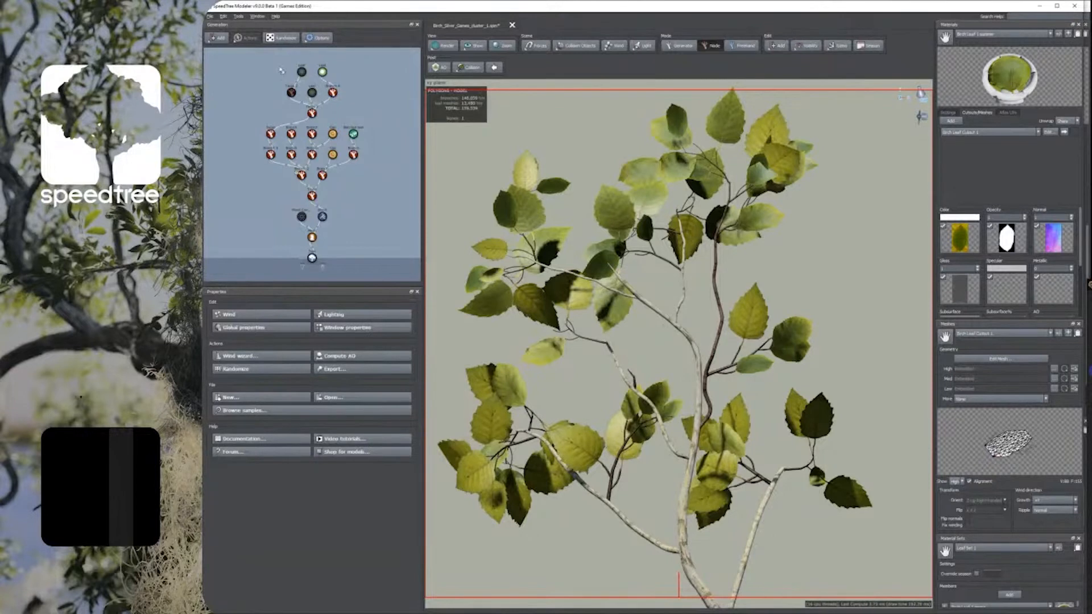
pyautogui.click(210, 16)
pyautogui.click(228, 60)
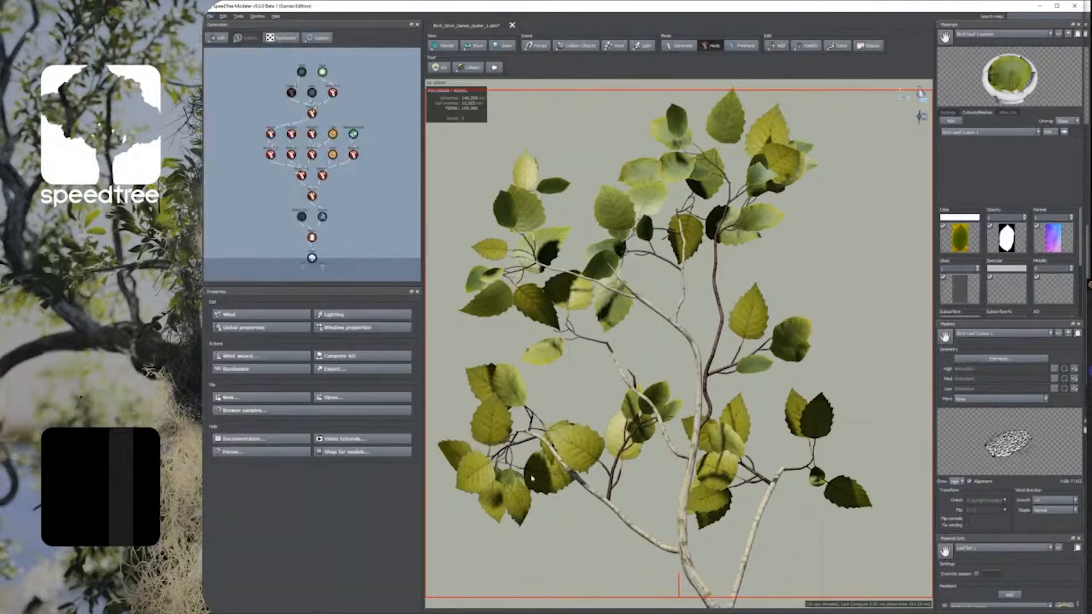
# Step: Delete the dark leaf beside the lower-left branch and rotate the large leaf next to it away from the branch
pyautogui.click(555, 479)
pyautogui.click(591, 454)
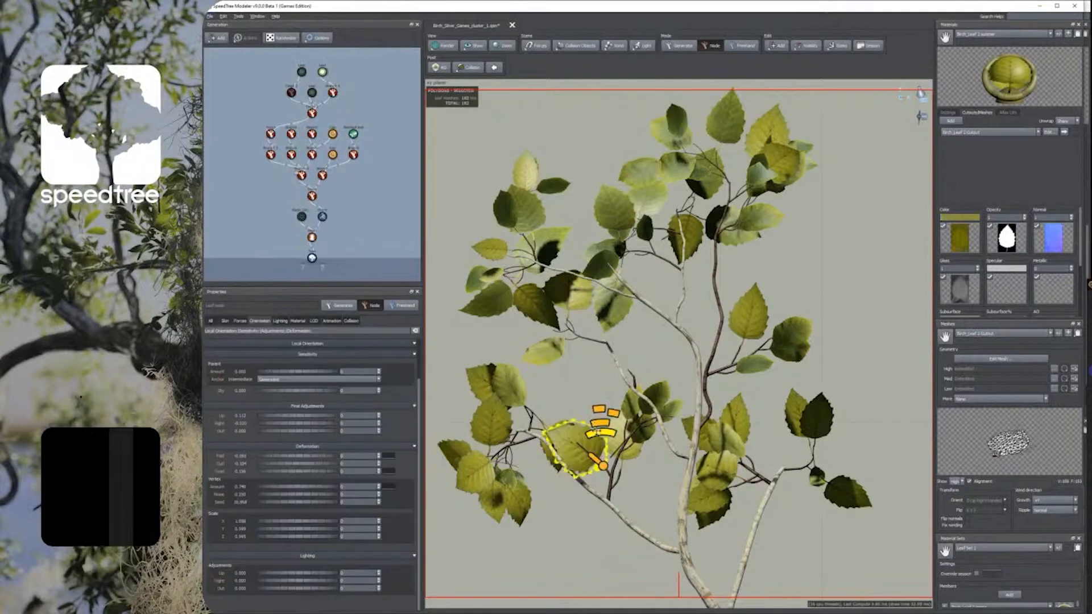
pyautogui.click(560, 442)
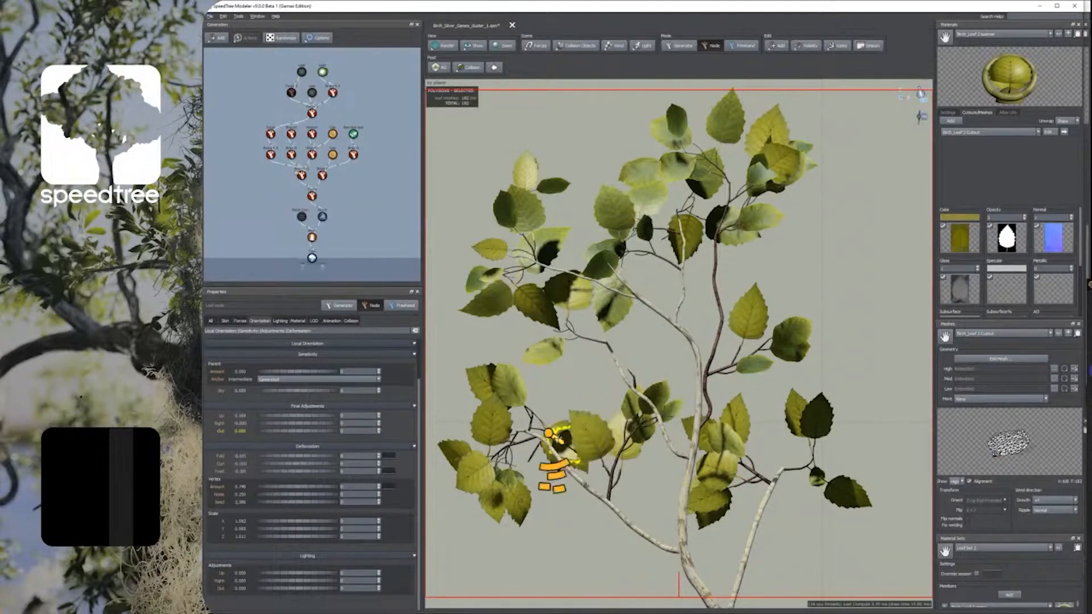
# Step: Adjust the angle and curl of the leaf overlapping the lower middle twig
pyautogui.click(631, 407)
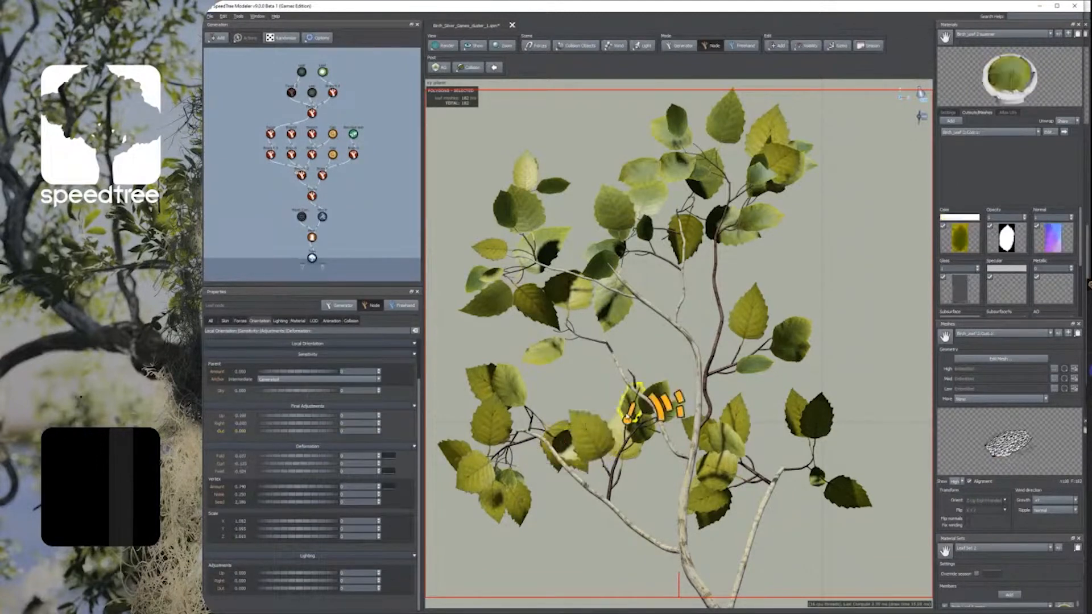
pyautogui.click(664, 402)
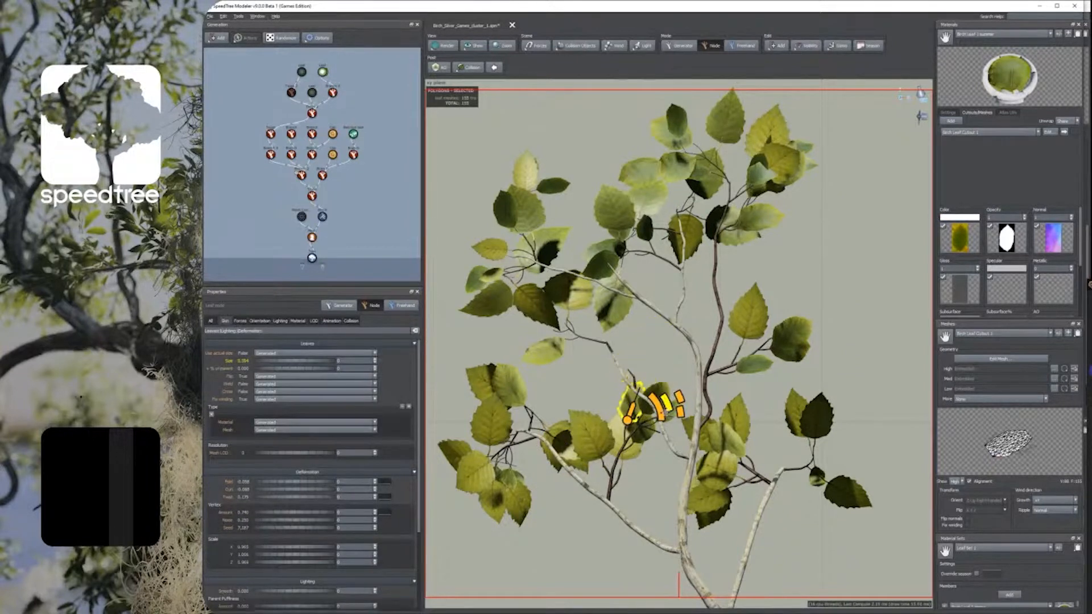
pyautogui.click(679, 405)
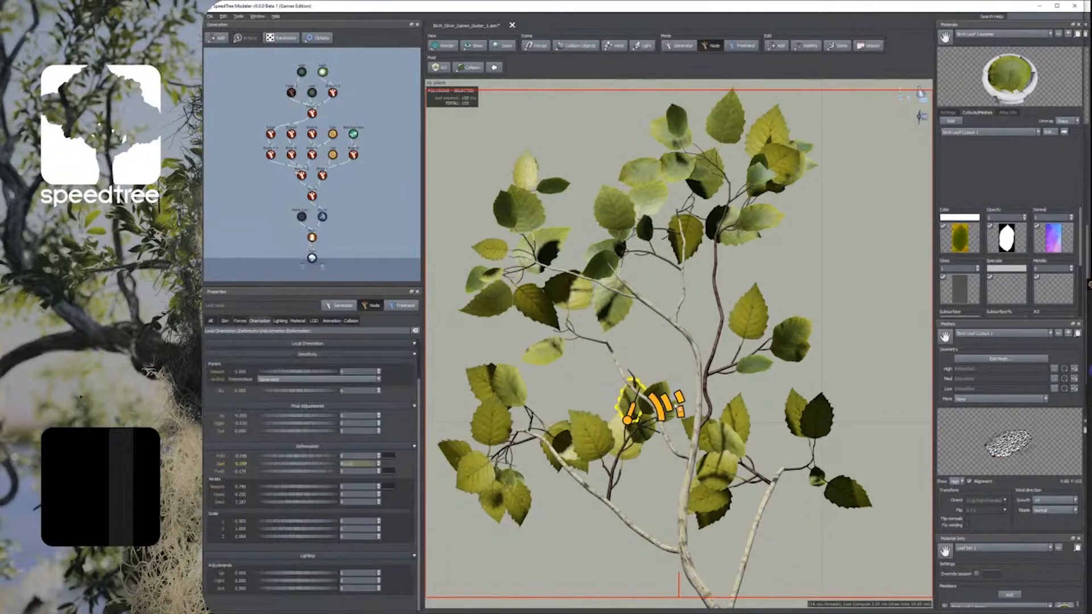
pyautogui.moveTo(692, 407); pyautogui.dragTo(635, 406)
# Step: Rotate the large single leaf right of the central stem towards the stem and curl it strongly
pyautogui.click(734, 319)
pyautogui.moveTo(791, 310); pyautogui.dragTo(779, 351)
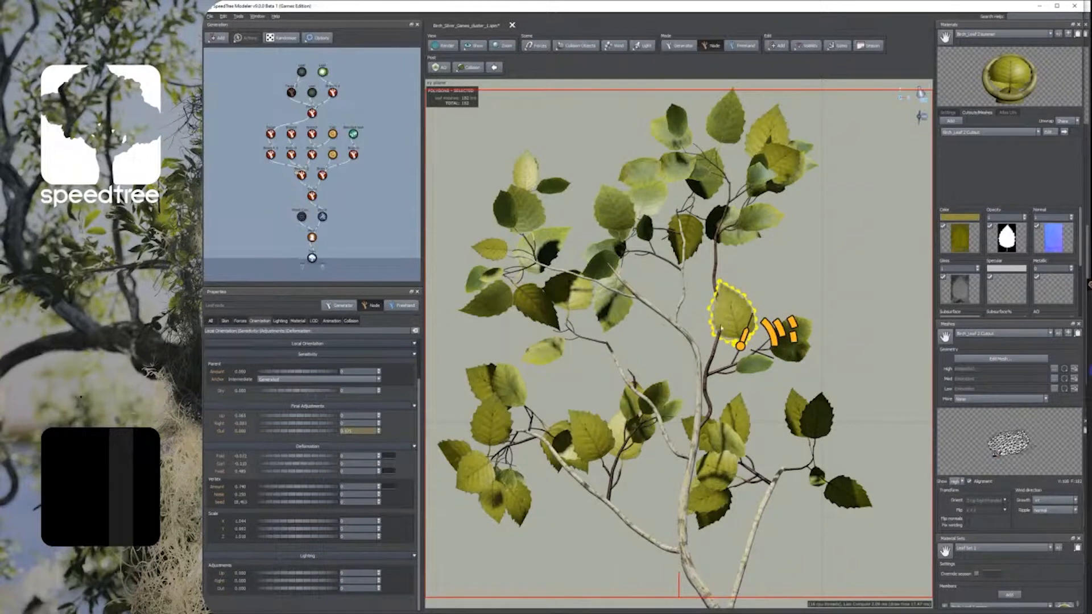
pyautogui.click(734, 324)
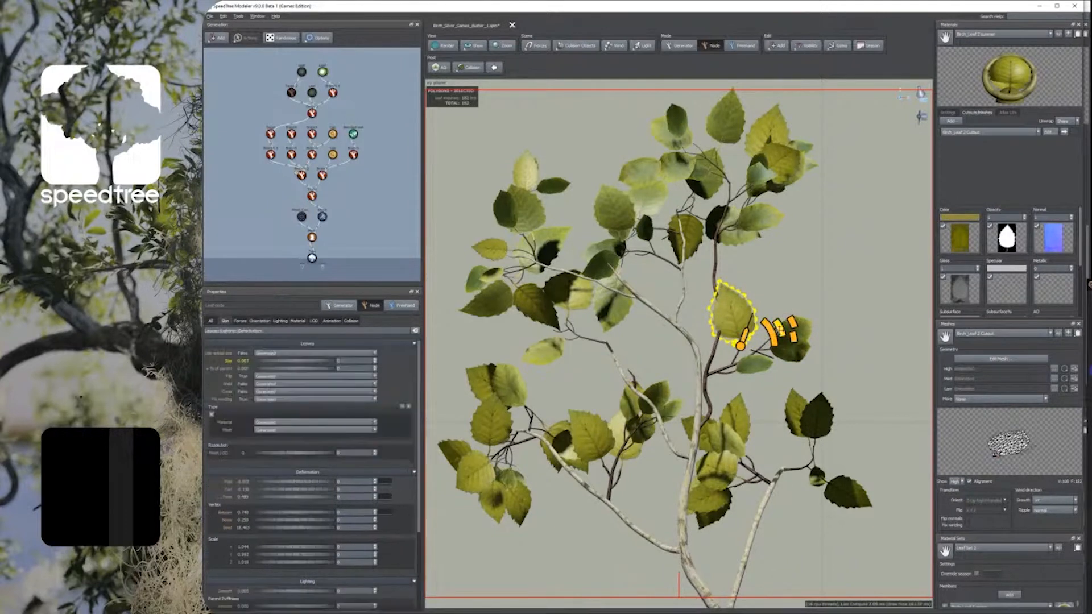
pyautogui.moveTo(769, 333); pyautogui.dragTo(686, 344)
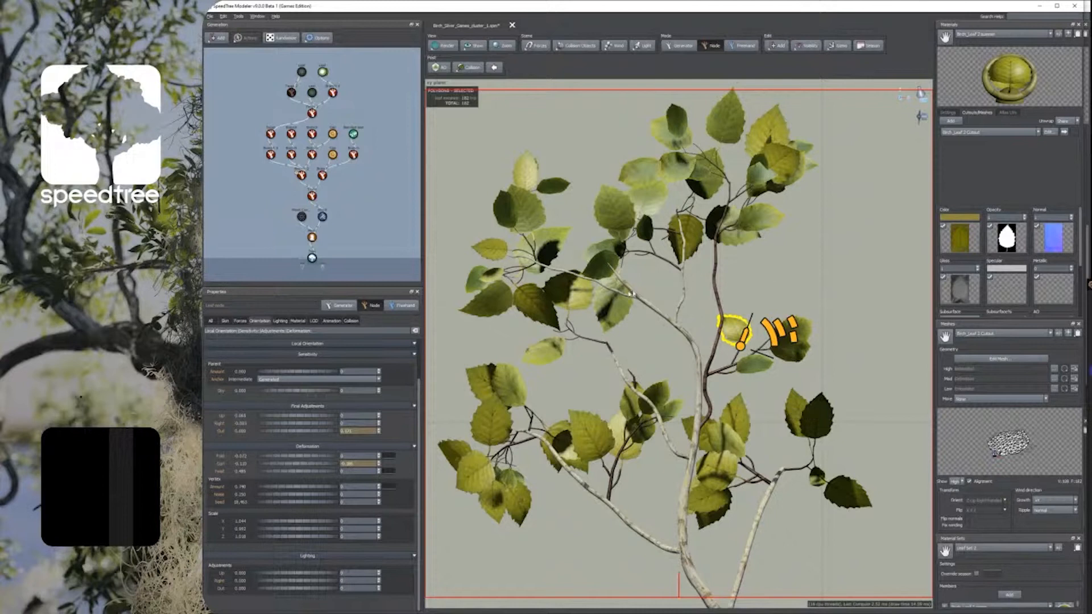
# Step: Resize the small leaf at the far-left twig end and rotate the dark leaf above the middle branch so it lies narrower
pyautogui.click(490, 279)
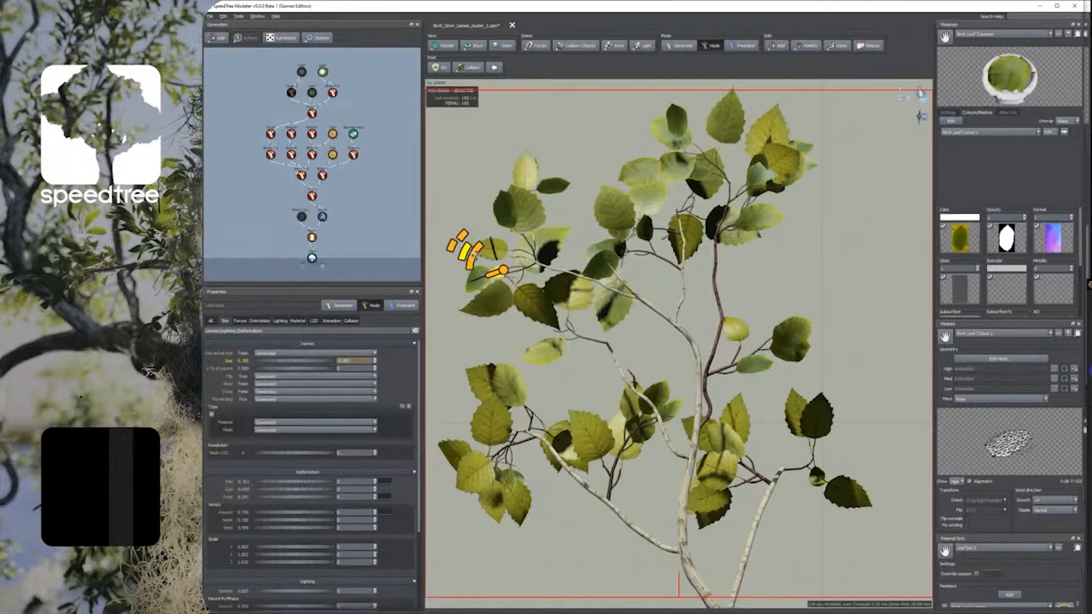
pyautogui.click(607, 275)
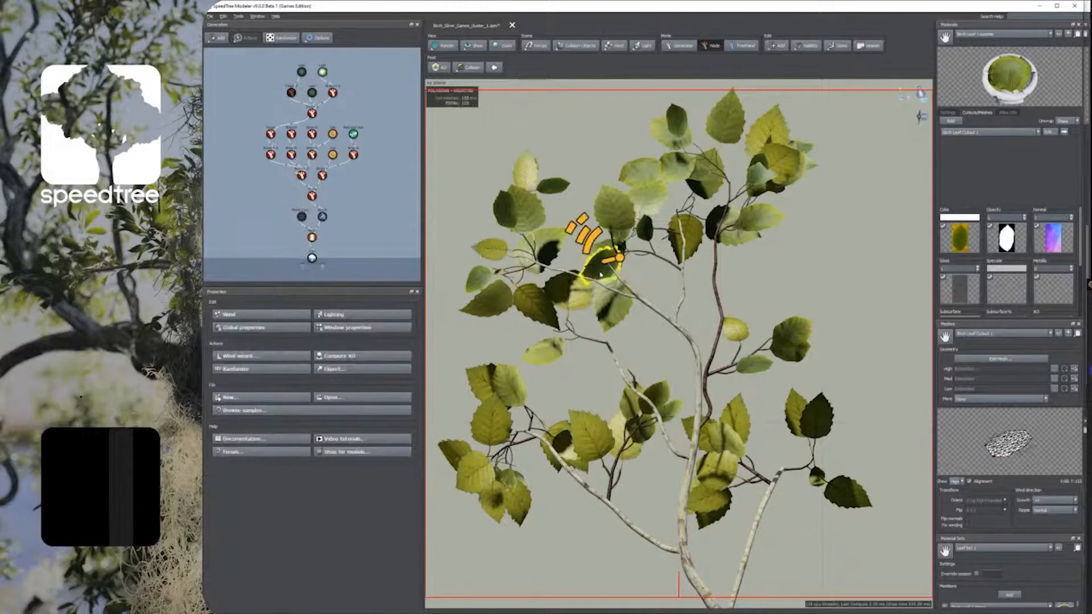
pyautogui.click(625, 275)
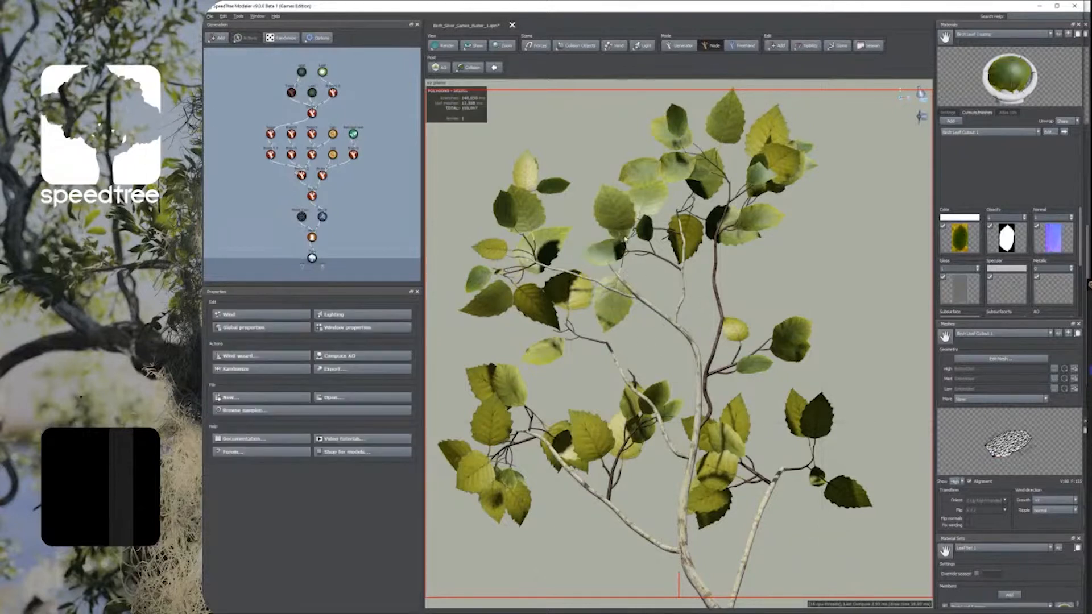
# Step: Shrink the large leaf overlapping its neighbour in the upper middle group and adjust its rotation
pyautogui.click(666, 170)
pyautogui.click(655, 173)
pyautogui.click(661, 173)
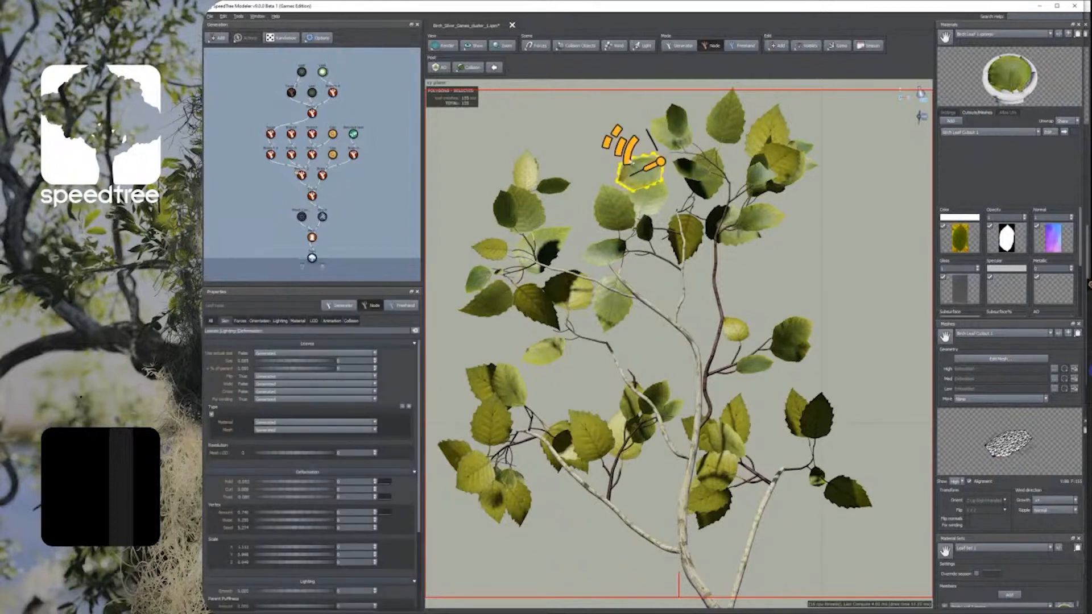
pyautogui.moveTo(620, 143); pyautogui.dragTo(634, 153)
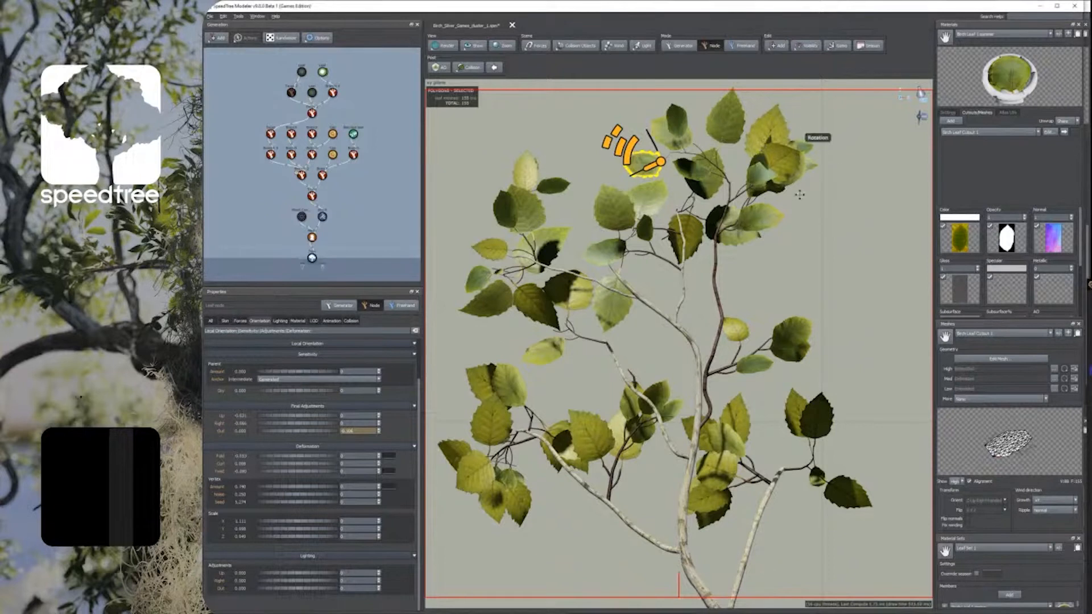
pyautogui.click(572, 129)
# Step: Delete the smaller green leaves overlapping the large yellow-green leaf in the upper-right leaf group
pyautogui.click(764, 163)
pyautogui.click(811, 204)
pyautogui.click(769, 187)
pyautogui.click(812, 206)
pyautogui.click(792, 172)
pyautogui.click(807, 172)
pyautogui.click(806, 154)
pyautogui.click(811, 167)
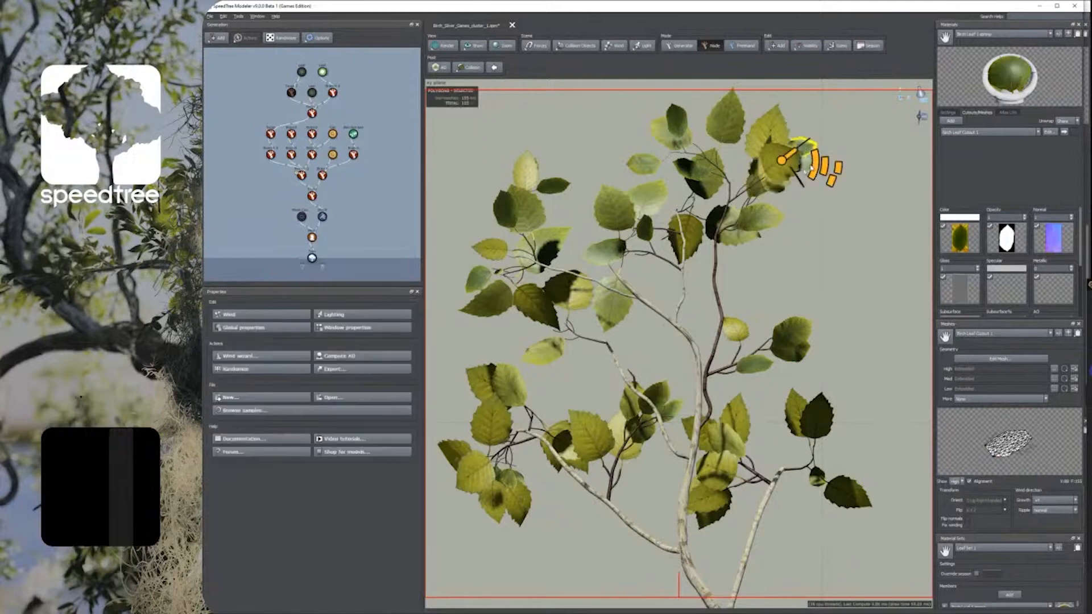
pyautogui.click(811, 168)
pyautogui.click(761, 186)
pyautogui.click(762, 192)
pyautogui.click(765, 197)
pyautogui.click(768, 200)
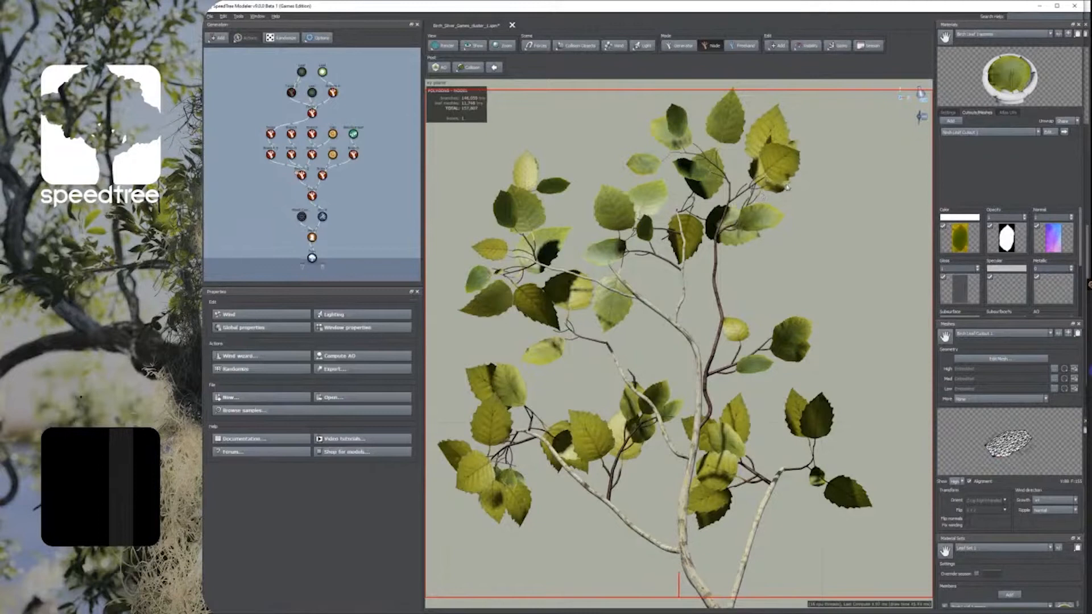
# Step: Scale down the large yellow-green leaf below the topmost leaf of the upper-right group
pyautogui.click(788, 188)
pyautogui.click(777, 182)
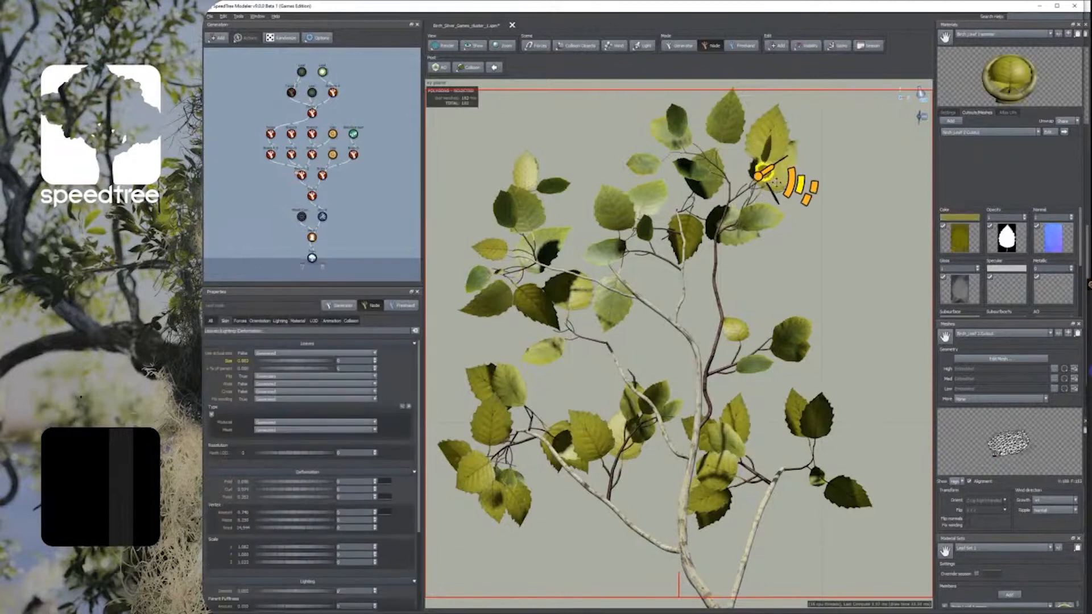
pyautogui.click(775, 183)
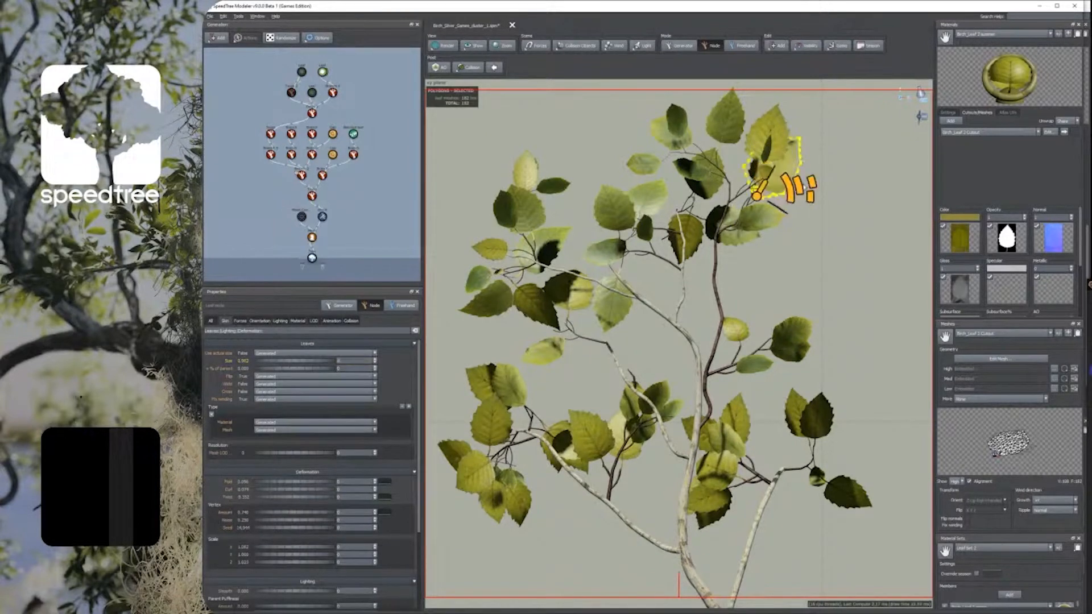
pyautogui.moveTo(800, 186); pyautogui.dragTo(786, 239)
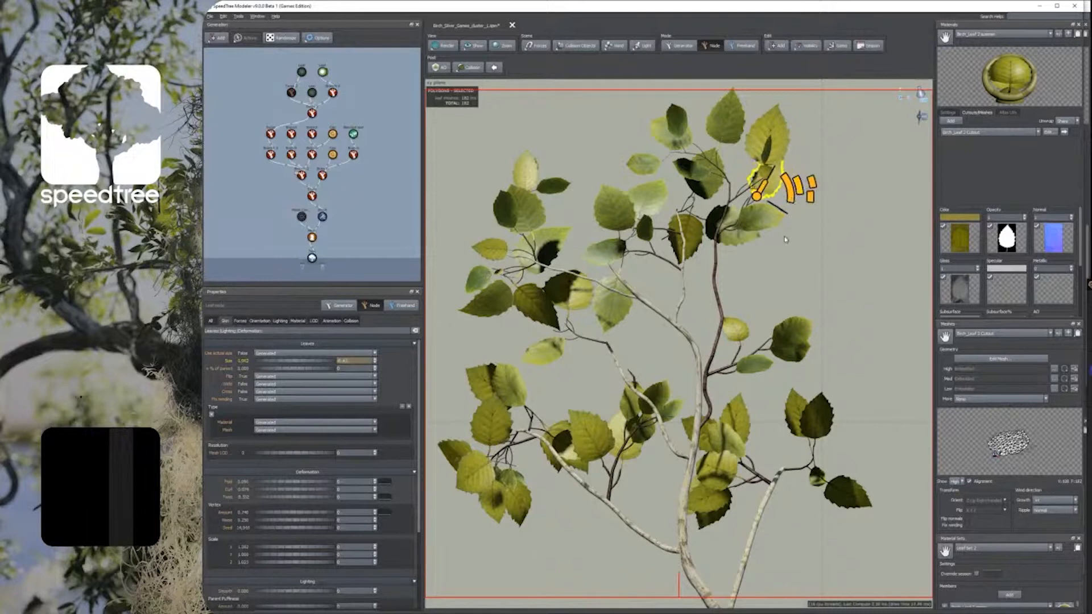
pyautogui.click(786, 239)
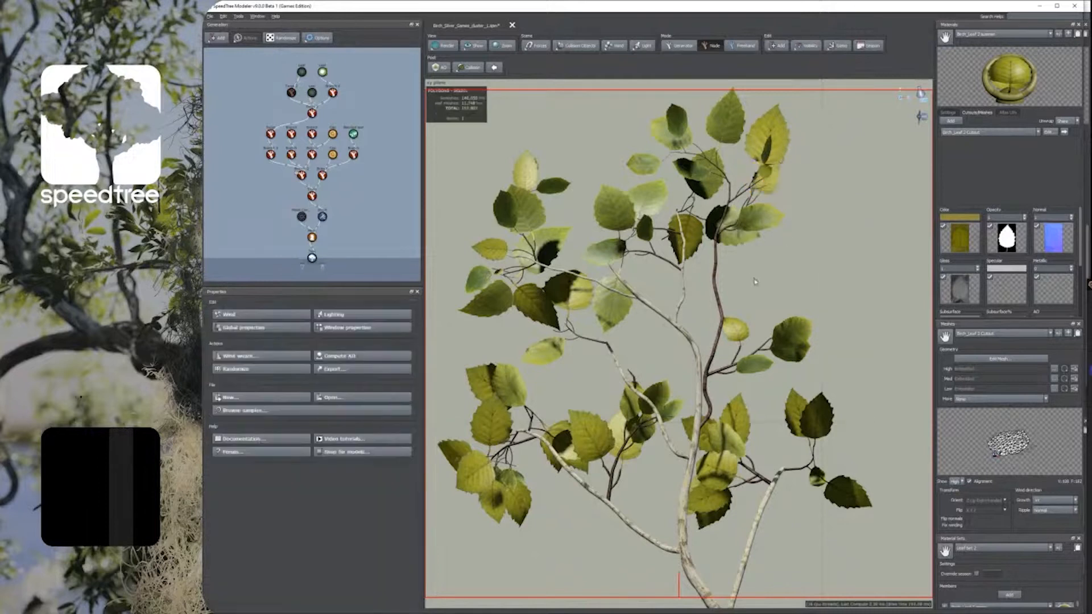
# Step: Delete the overlapping yellow-green leaf hanging in the middle of the lower-left leaf group
pyautogui.click(596, 447)
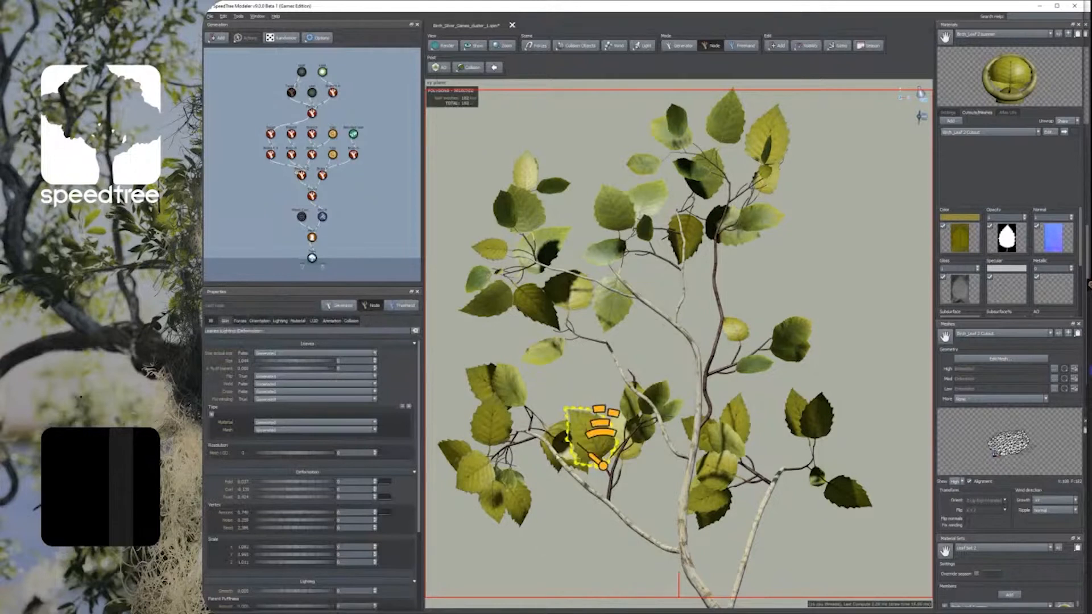
pyautogui.moveTo(559, 448); pyautogui.dragTo(540, 453)
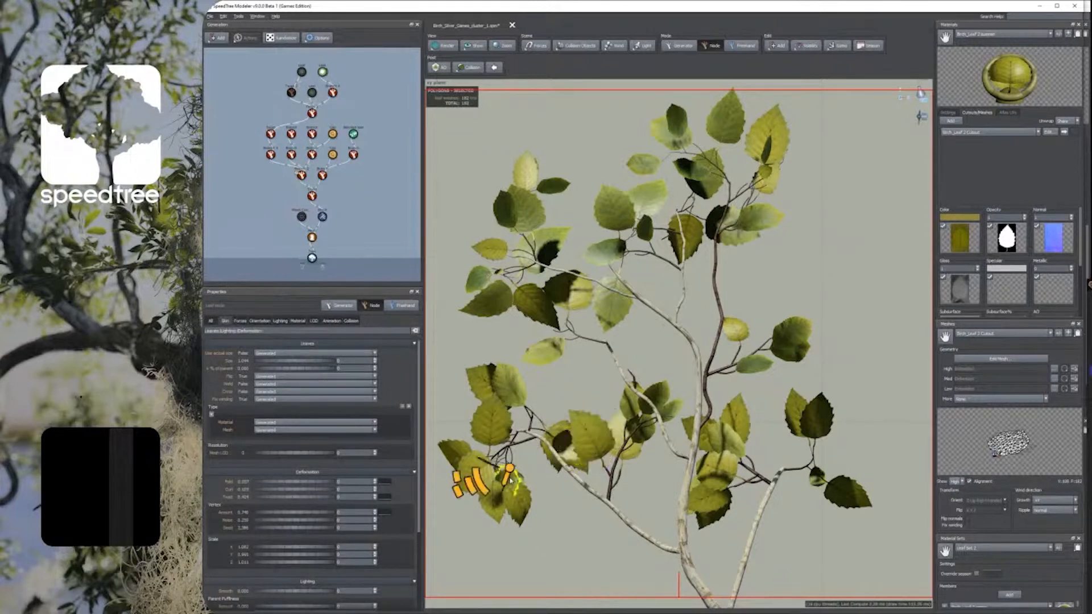
pyautogui.click(500, 491)
pyautogui.press('Escape')
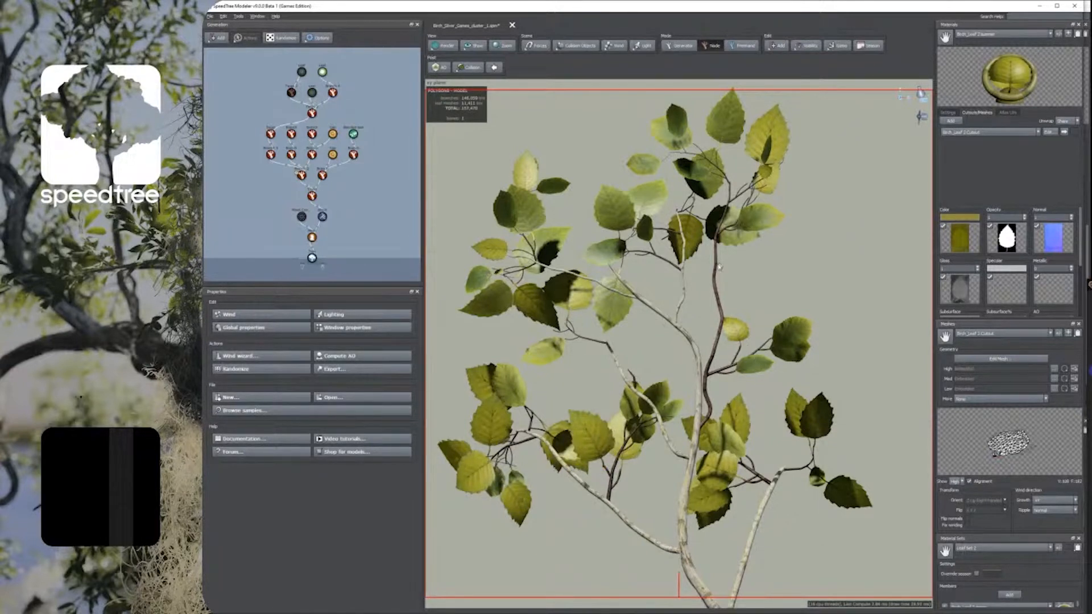
pyautogui.click(696, 351)
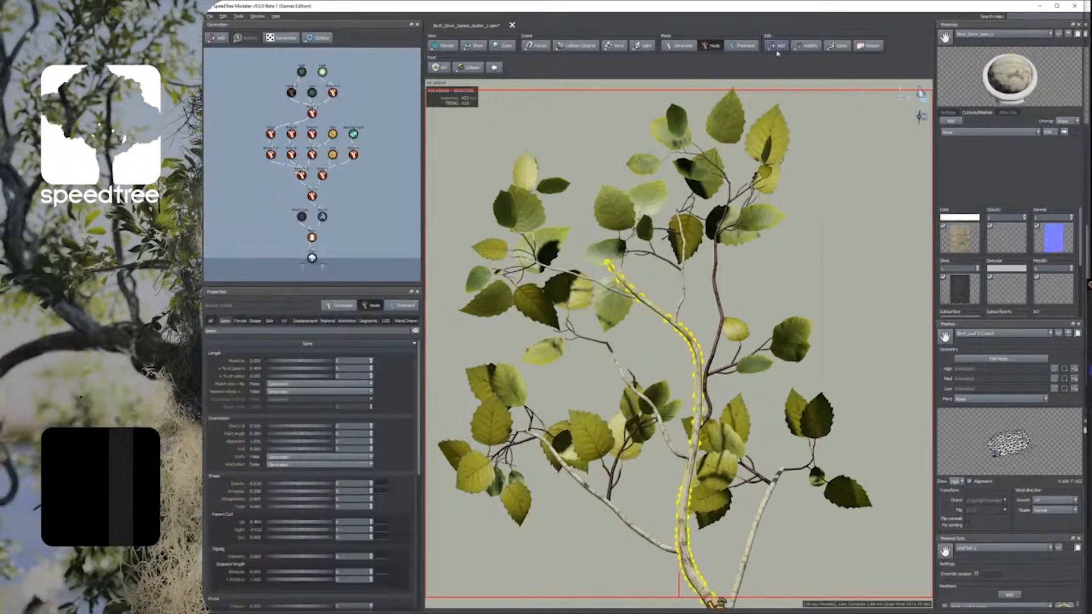
pyautogui.click(778, 48)
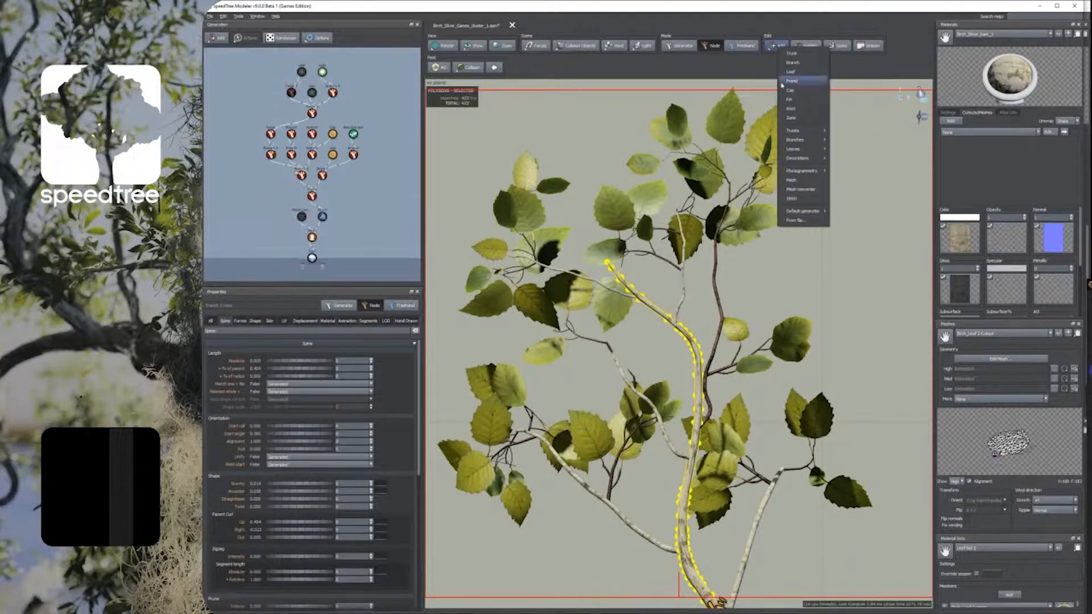
pyautogui.moveTo(795, 161)
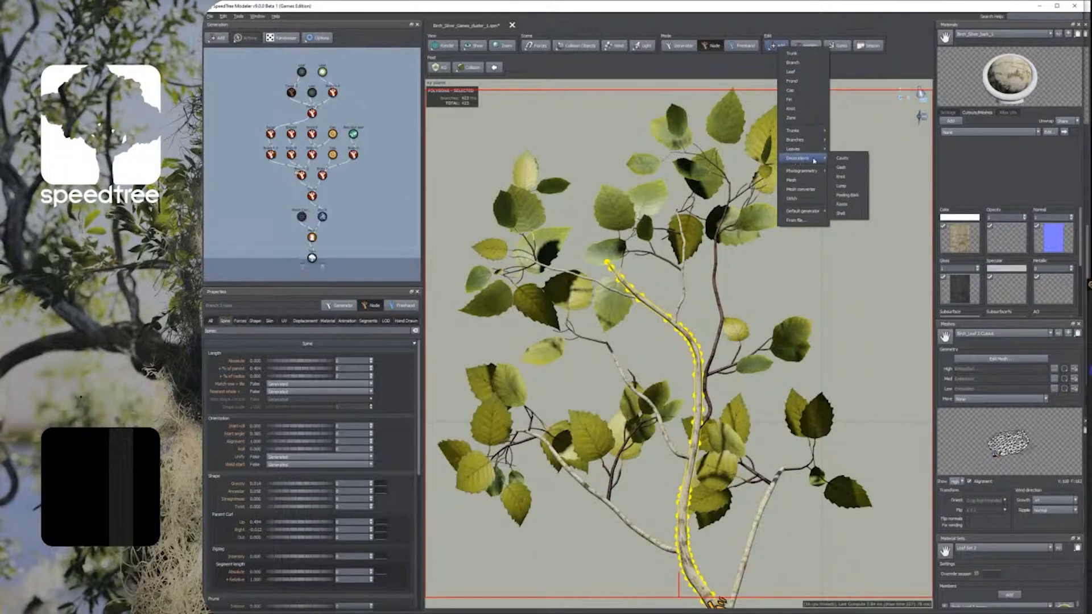
pyautogui.click(845, 179)
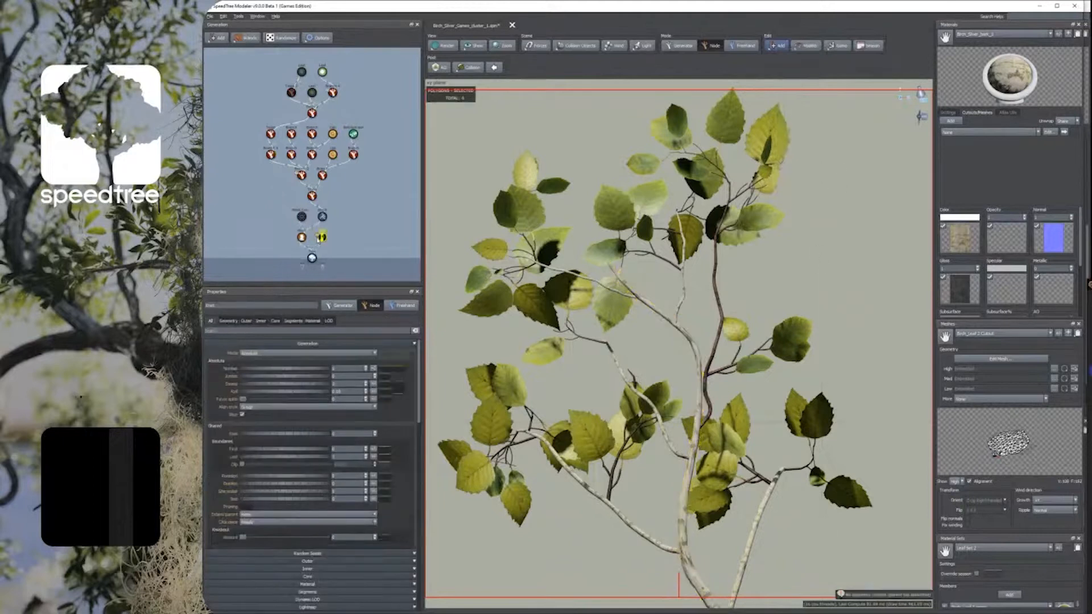
pyautogui.click(330, 242)
pyautogui.click(323, 238)
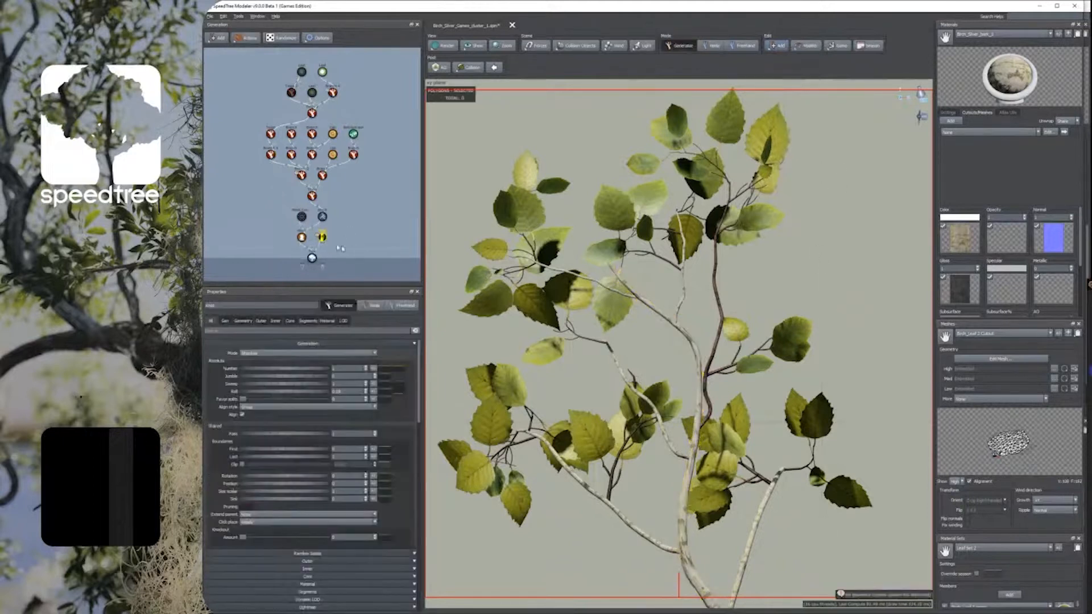
pyautogui.press('Delete')
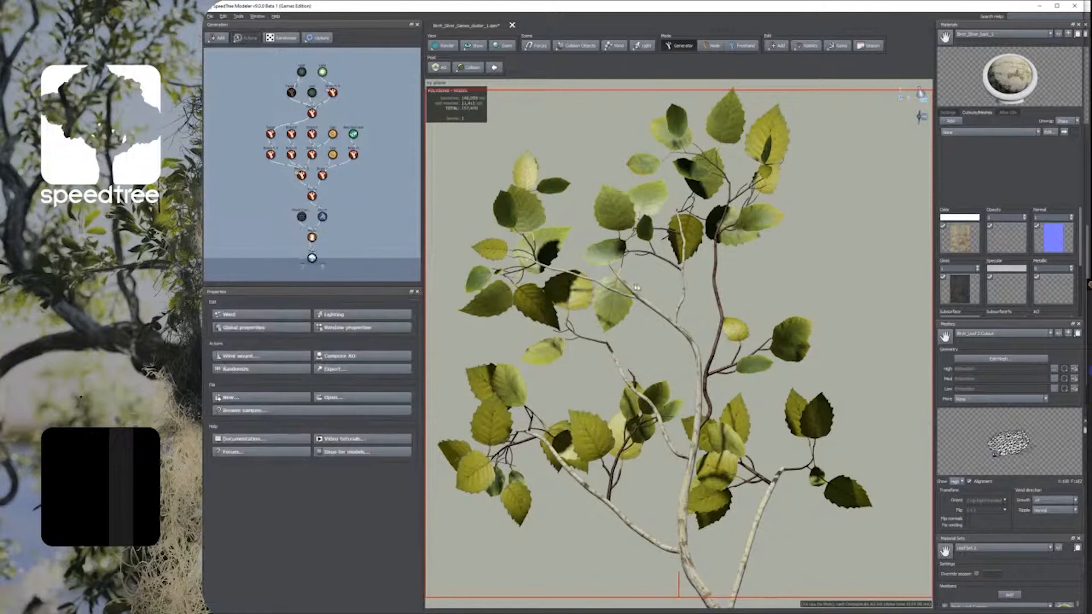
# Step: Add a Lump decoration to the generator of the central branch and increase the number of lumps
pyautogui.click(683, 336)
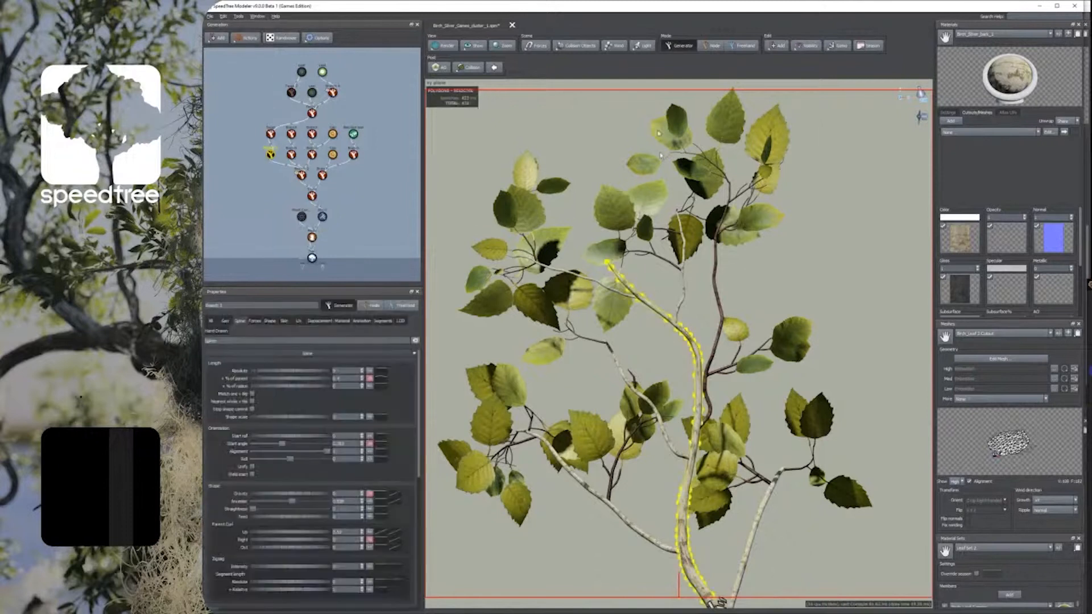
pyautogui.click(774, 45)
pyautogui.moveTo(788, 160)
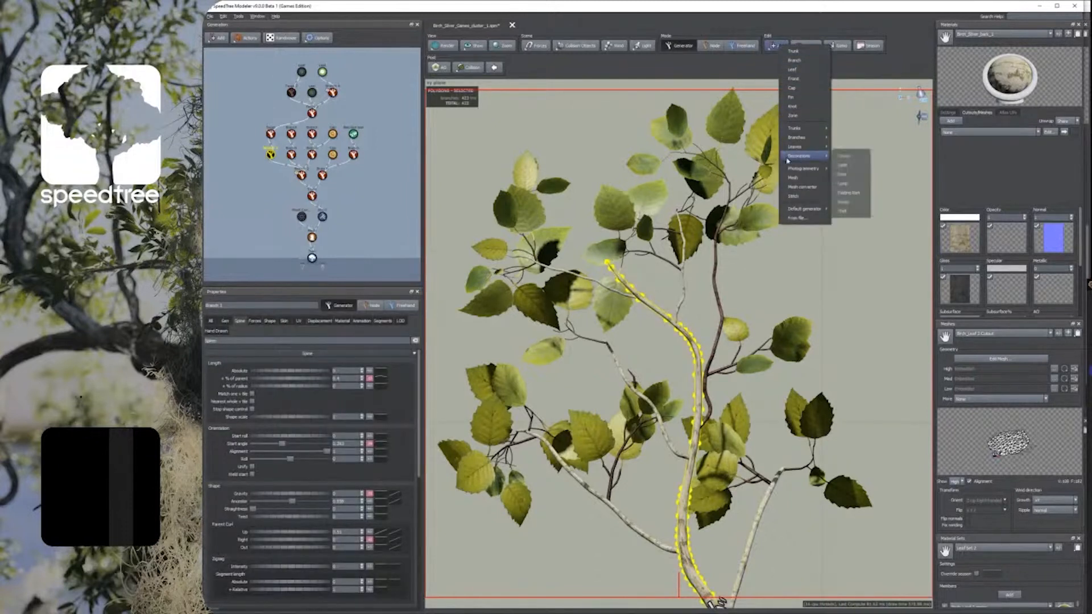
pyautogui.click(849, 192)
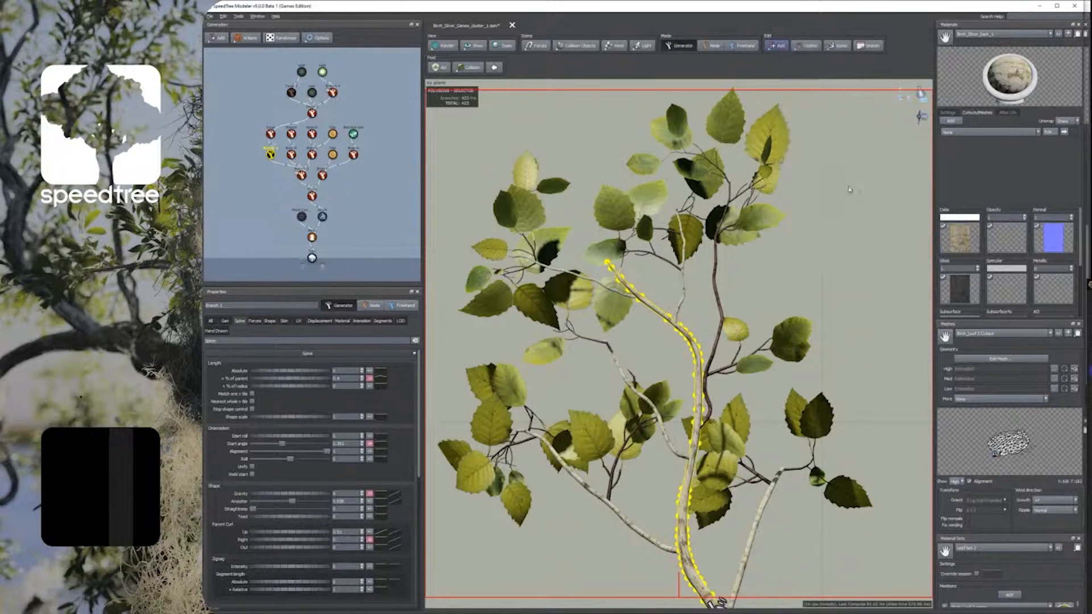
pyautogui.click(226, 321)
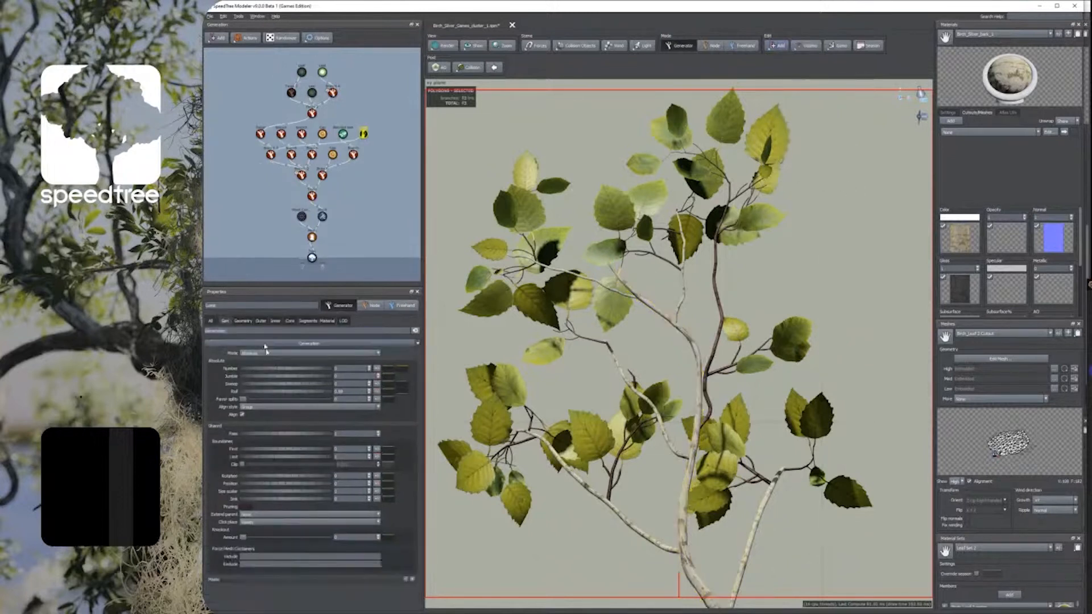
pyautogui.moveTo(253, 371); pyautogui.dragTo(296, 370)
# Step: Adjust the outer size and offset of the lumps and add variance to their size
pyautogui.click(243, 321)
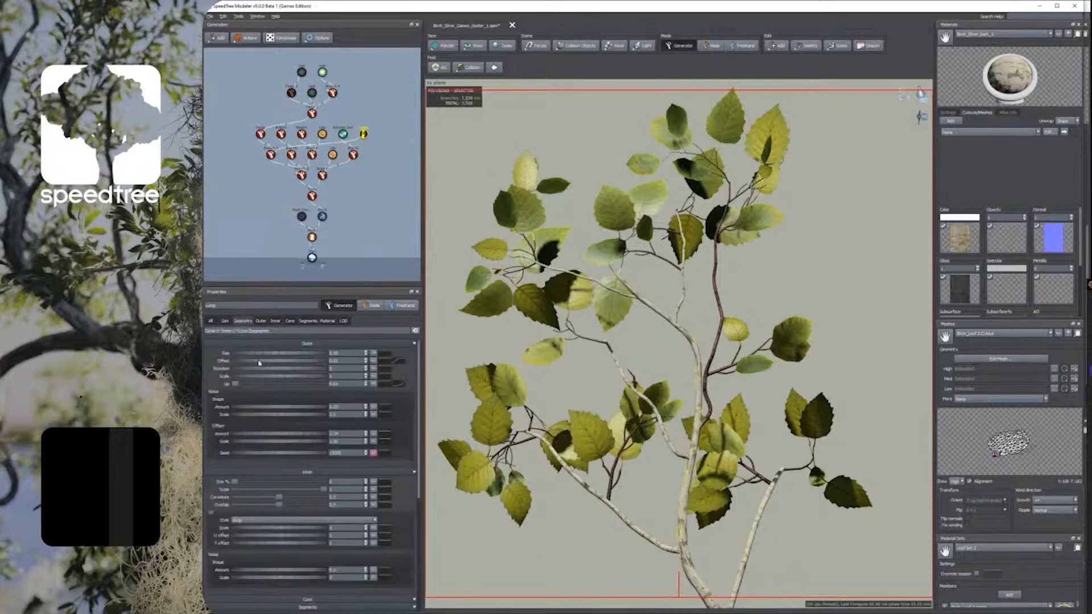
pyautogui.moveTo(265, 355); pyautogui.dragTo(288, 364)
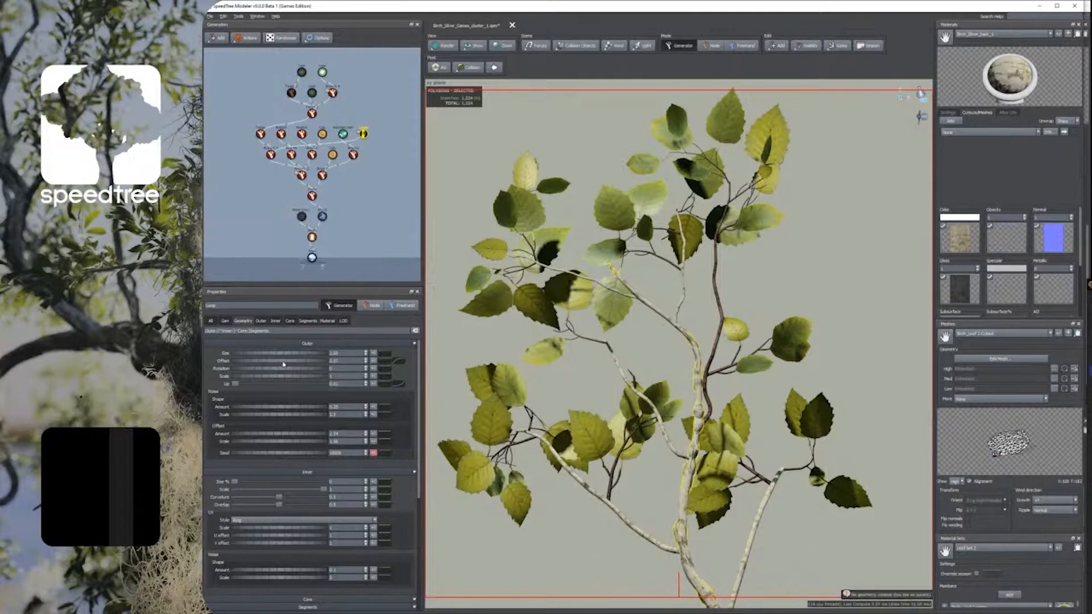
pyautogui.moveTo(290, 356); pyautogui.dragTo(278, 356)
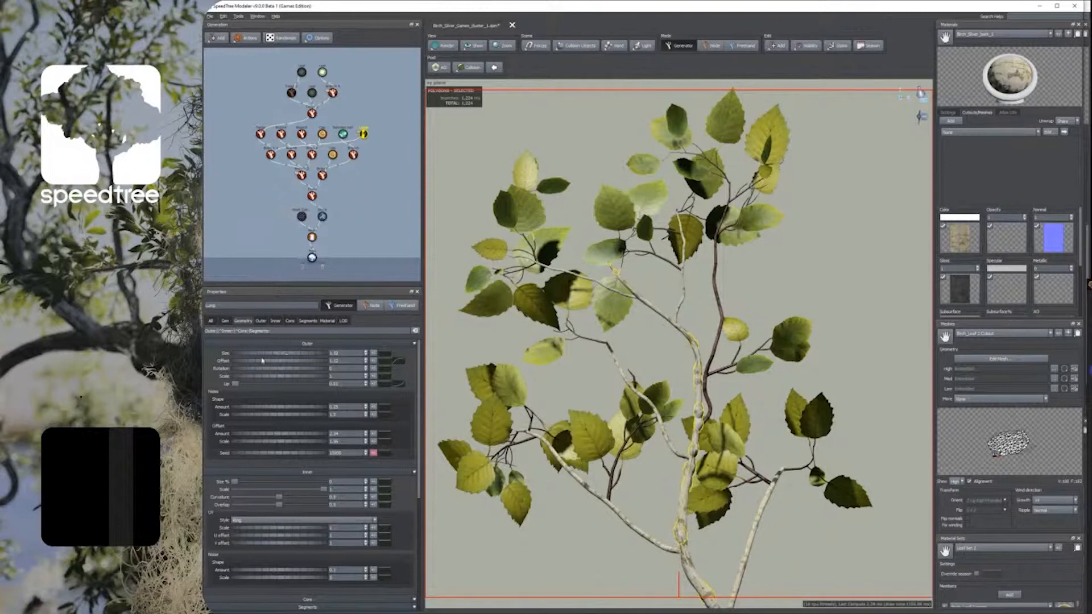
pyautogui.click(374, 353)
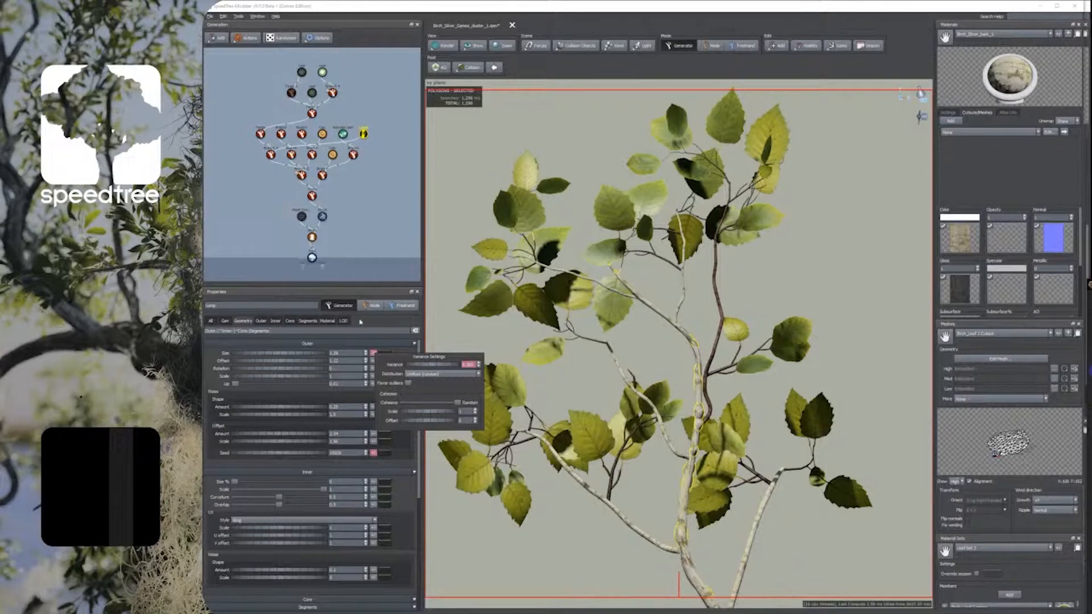
# Step: Move the Lump generator beside the first twig generator in the generation graph and duplicate it
pyautogui.click(368, 206)
pyautogui.moveTo(365, 137); pyautogui.dragTo(282, 135)
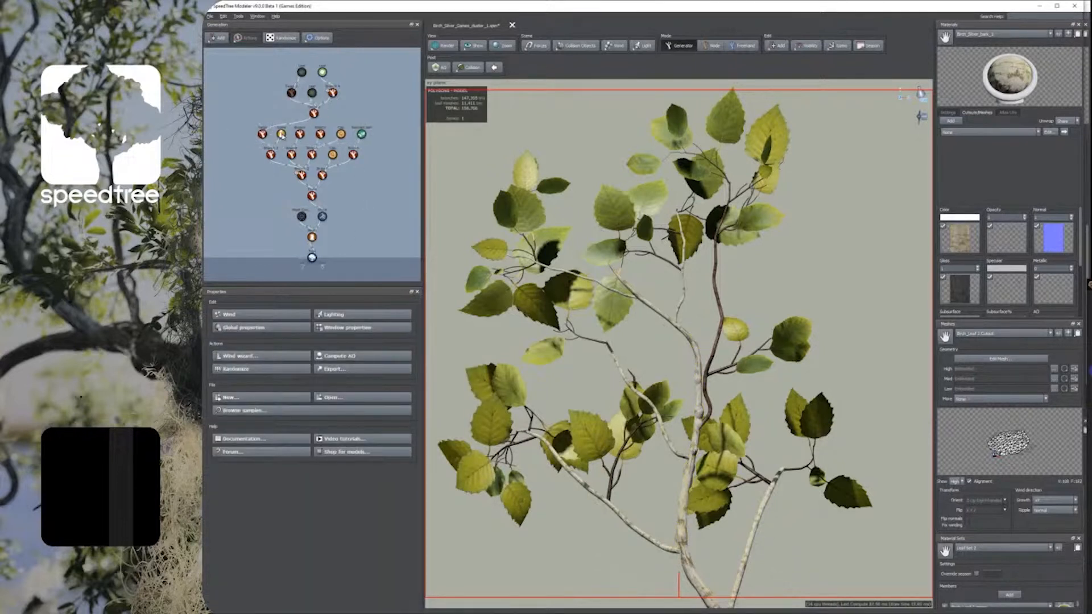
pyautogui.click(281, 135)
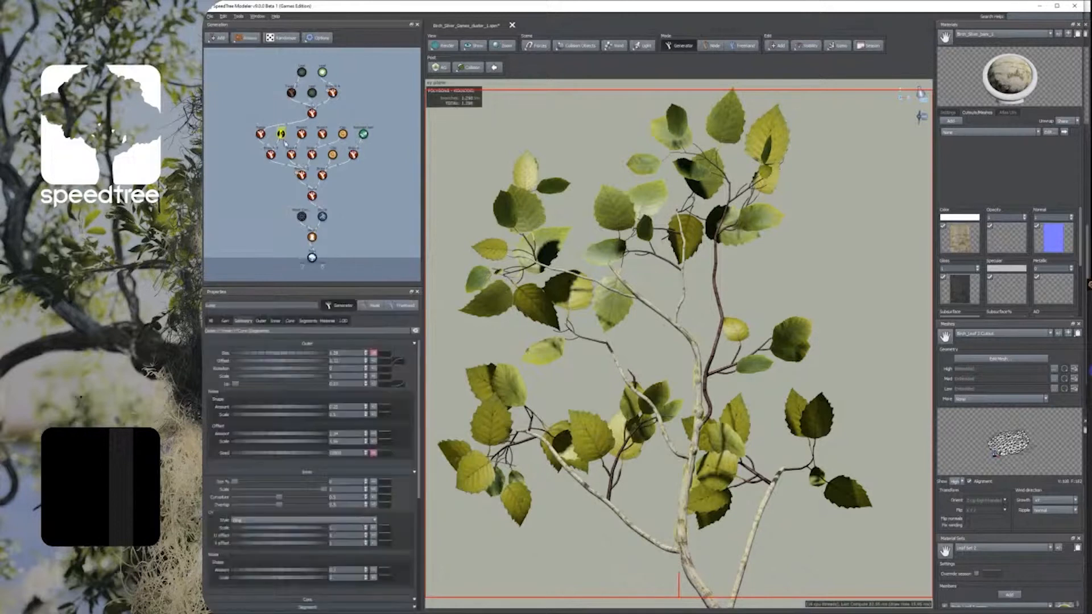
pyautogui.click(272, 127)
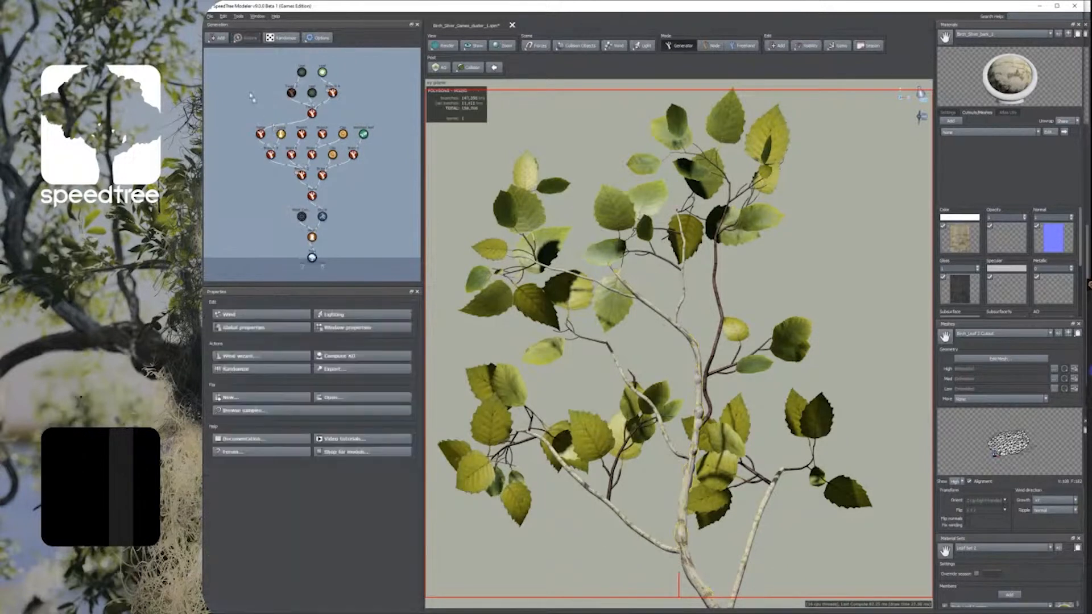
pyautogui.hotkey('ctrl', 'v')
pyautogui.click(274, 122)
# Step: Attach the copied Lump generator to the twig generator that grows the side branches
pyautogui.click(312, 114)
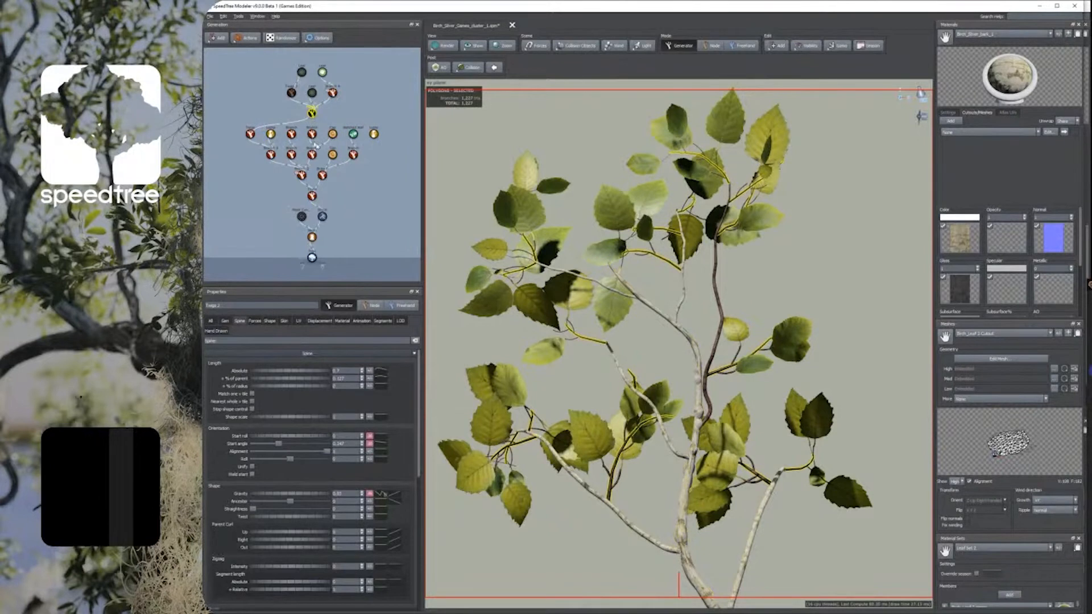
pyautogui.click(603, 287)
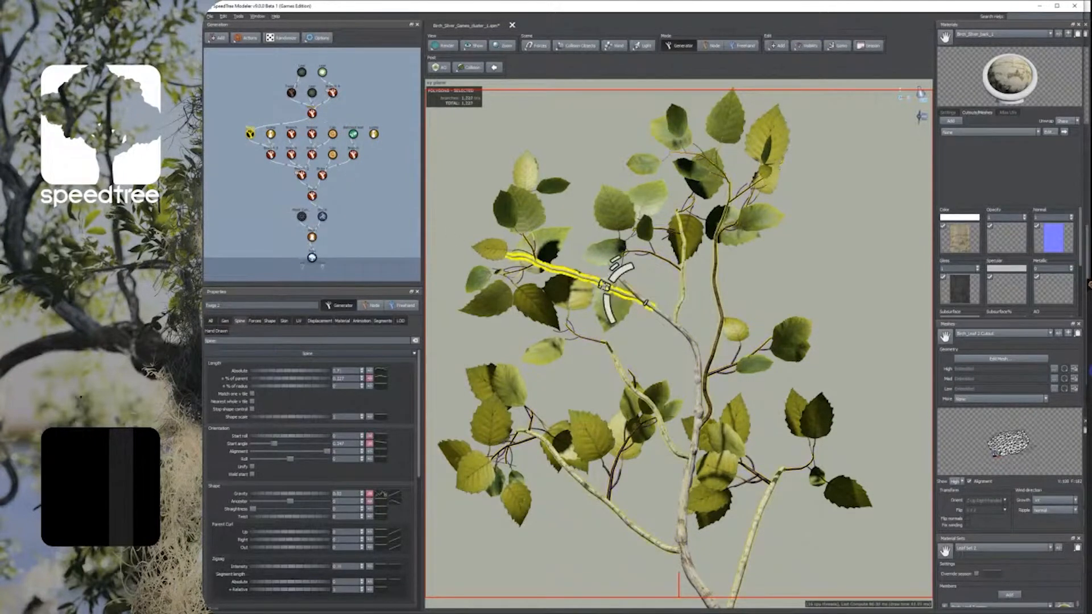
pyautogui.click(374, 137)
pyautogui.press('Delete')
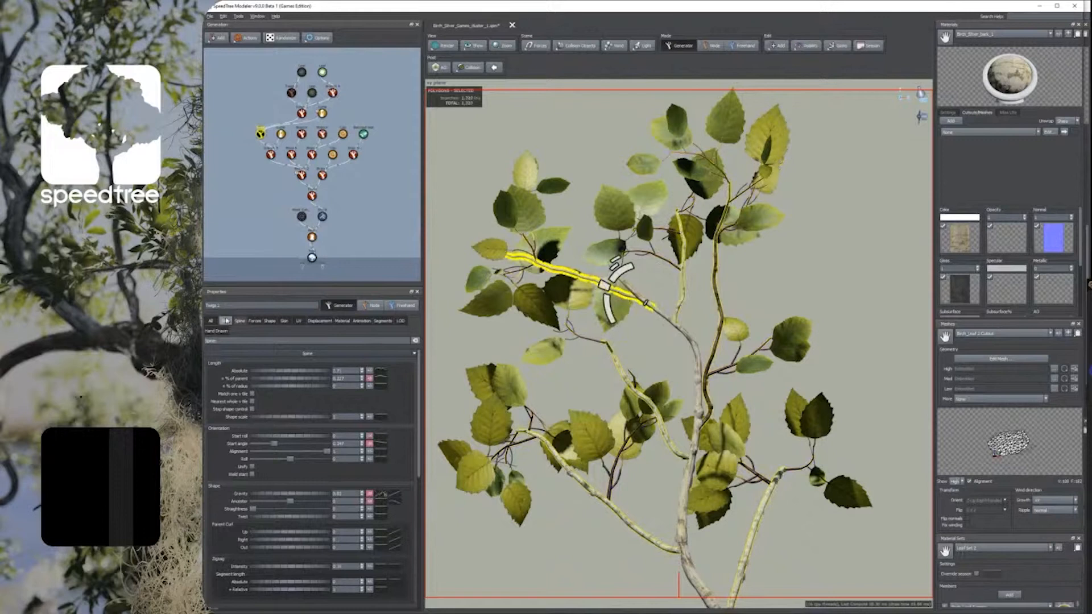
pyautogui.click(224, 321)
pyautogui.click(268, 389)
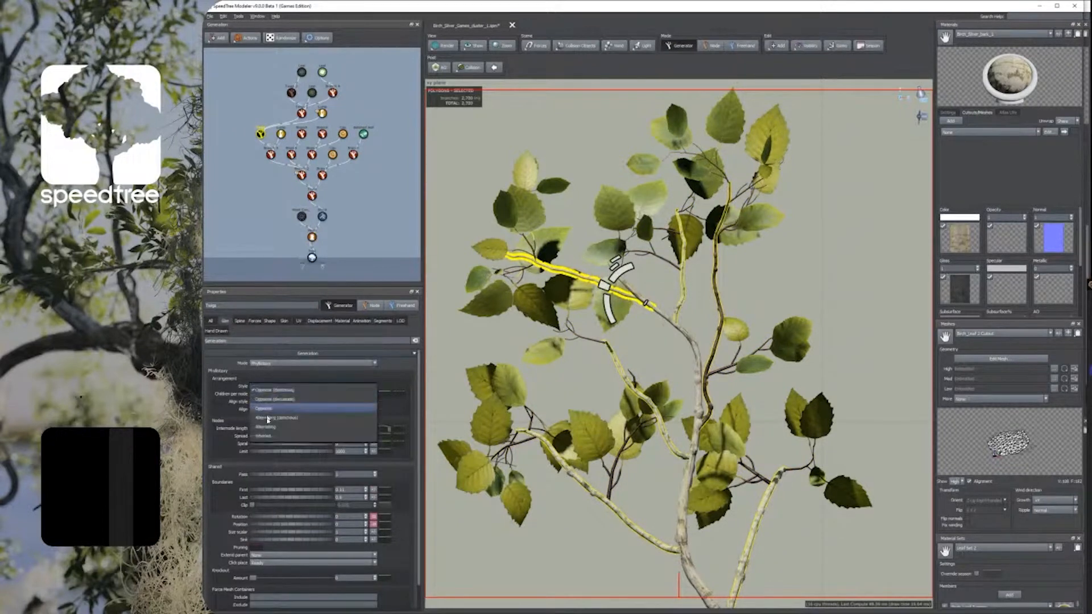
pyautogui.click(258, 363)
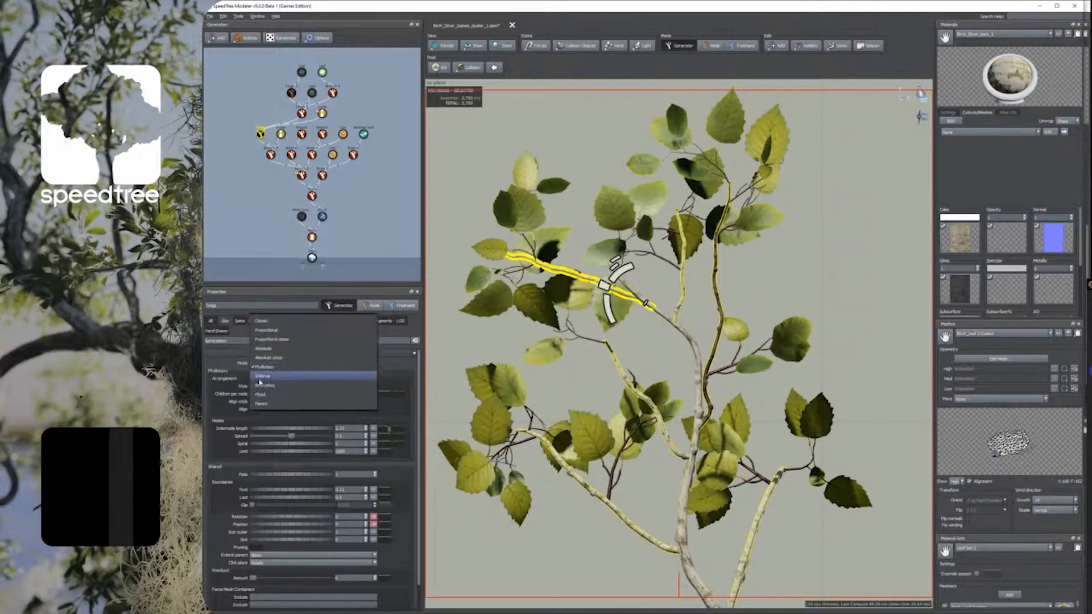
pyautogui.click(263, 386)
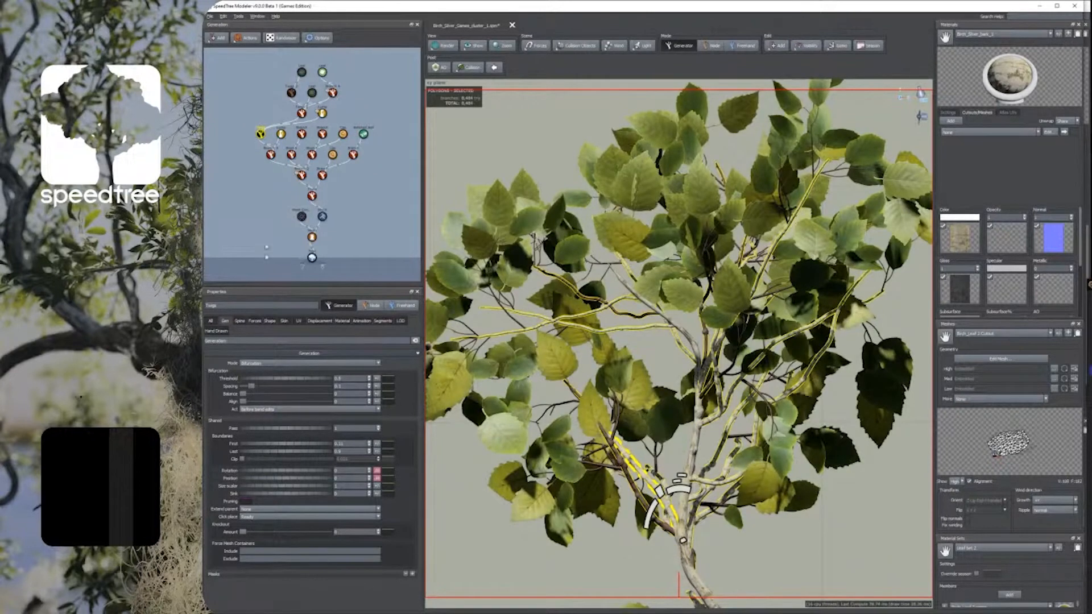
pyautogui.click(225, 15)
pyautogui.click(234, 27)
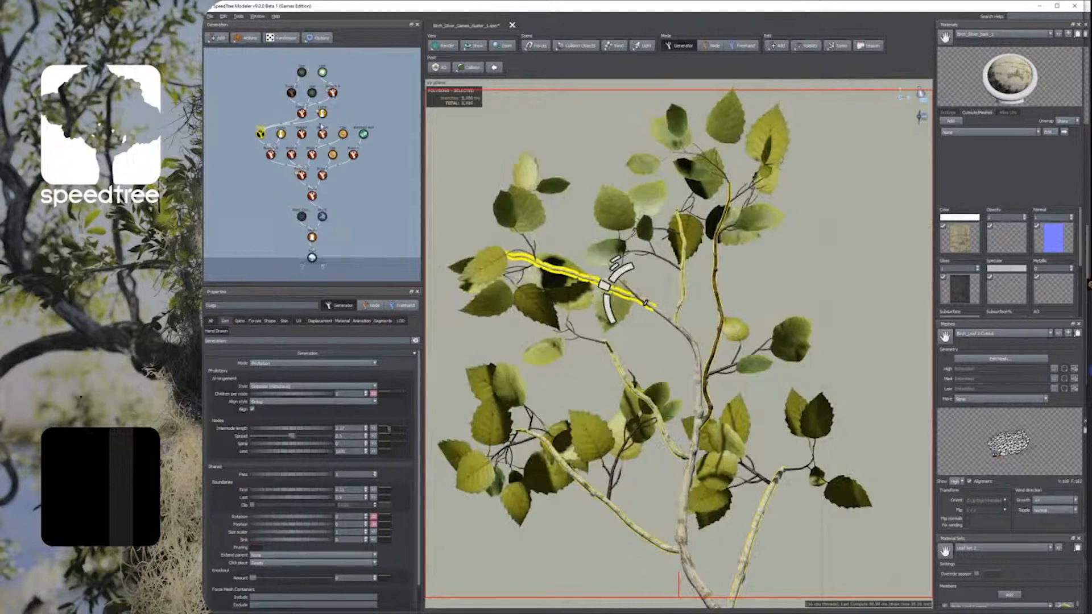
# Step: Set the generation mode of the side branches' Lump generator to Bifurcation and increase the outer size of its lumps
pyautogui.moveTo(329, 114); pyautogui.dragTo(303, 114)
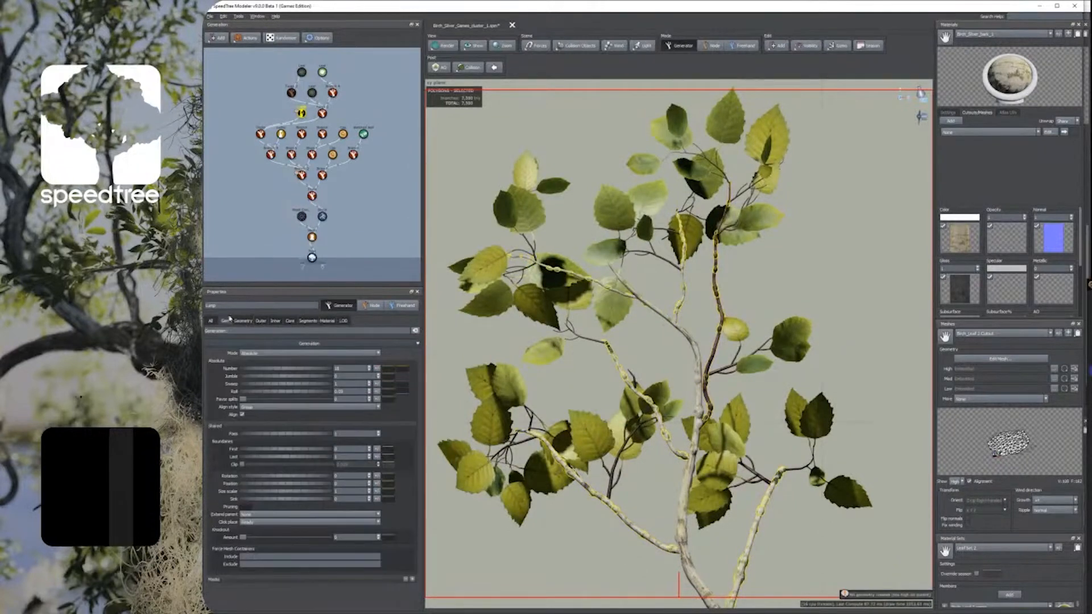
pyautogui.click(257, 356)
pyautogui.click(270, 387)
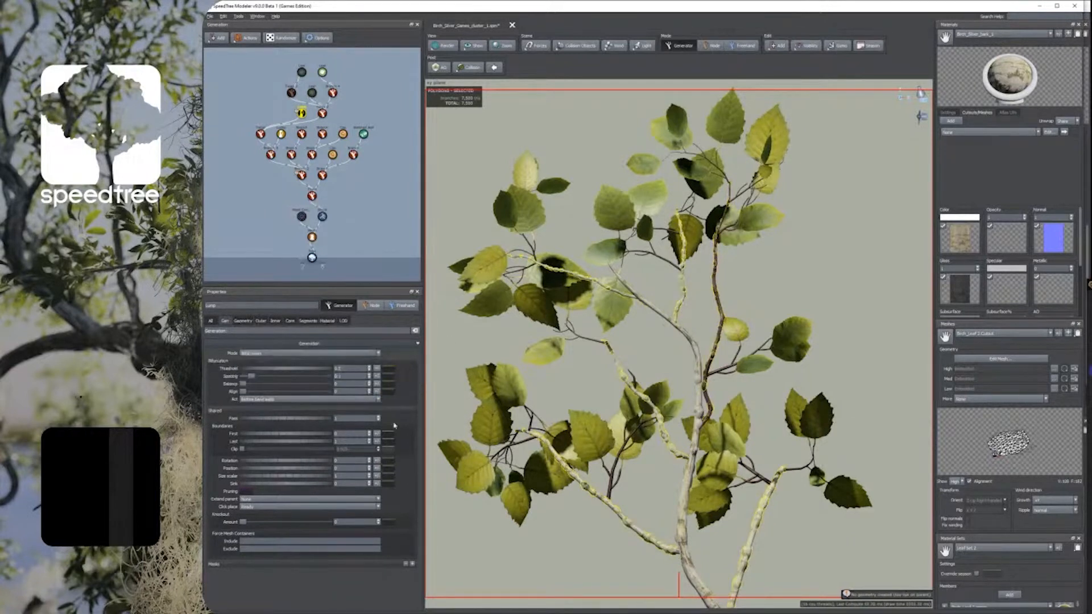
pyautogui.click(243, 321)
pyautogui.moveTo(269, 354); pyautogui.dragTo(267, 356)
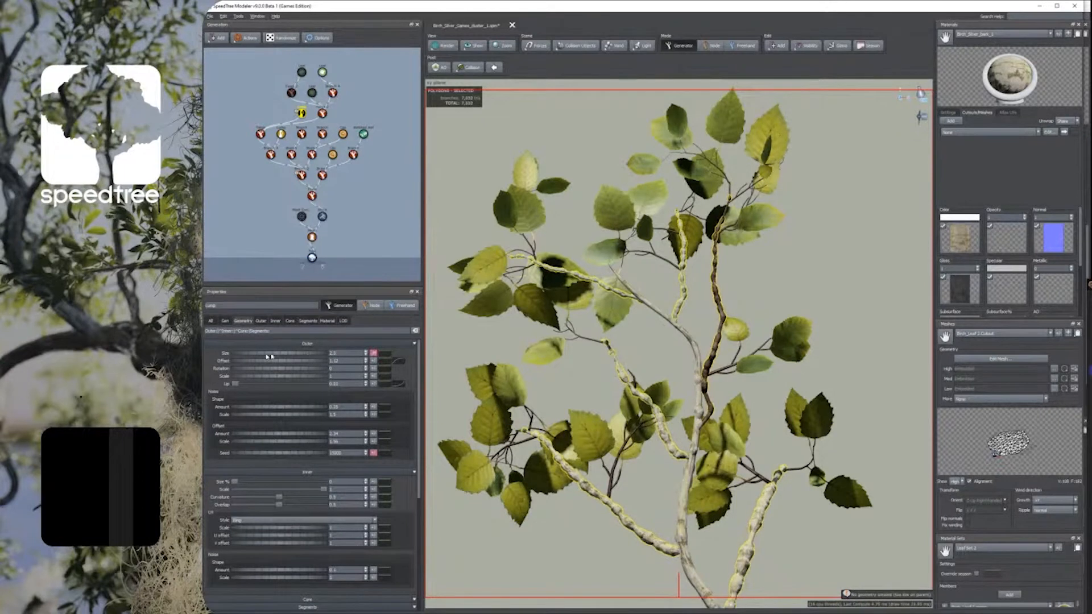
# Step: Raise the bifurcation balance of the side-branch lumps and move their First boundary farther up the branches
pyautogui.click(226, 322)
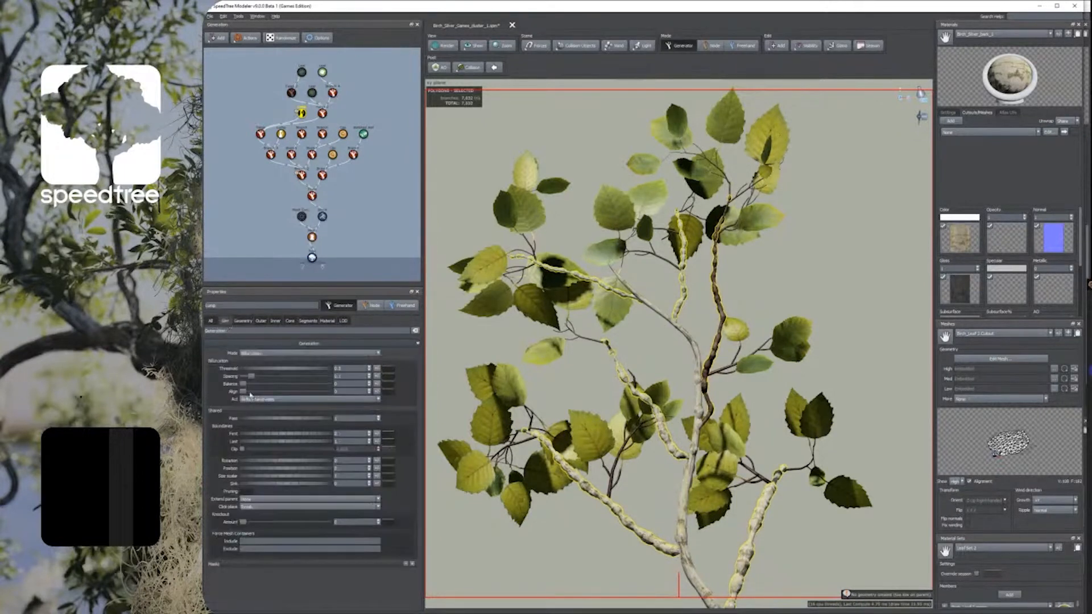
pyautogui.moveTo(244, 384); pyautogui.dragTo(294, 389)
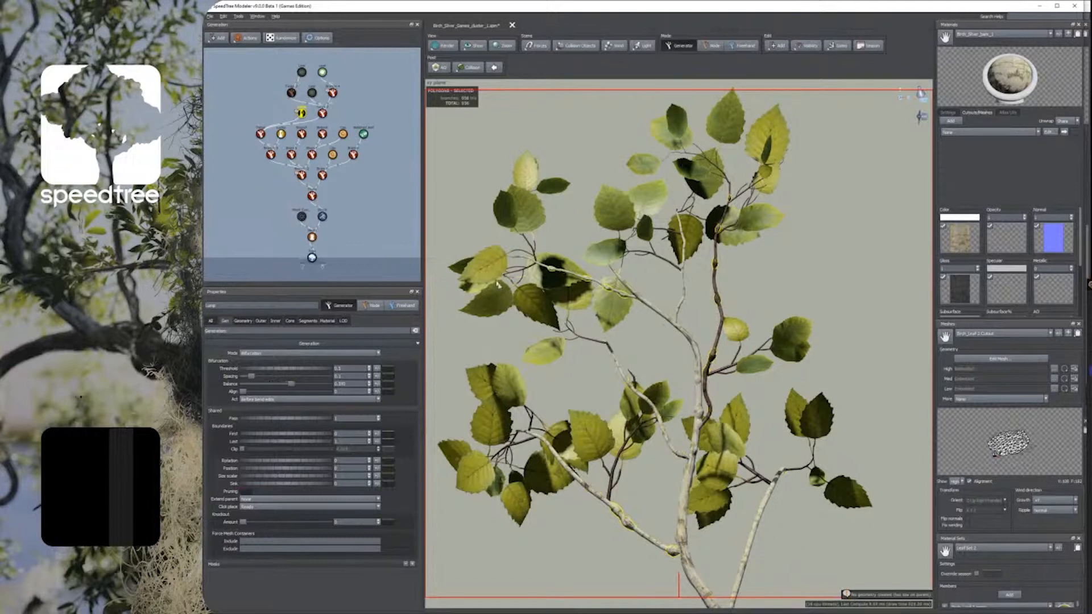
pyautogui.click(273, 438)
pyautogui.click(315, 441)
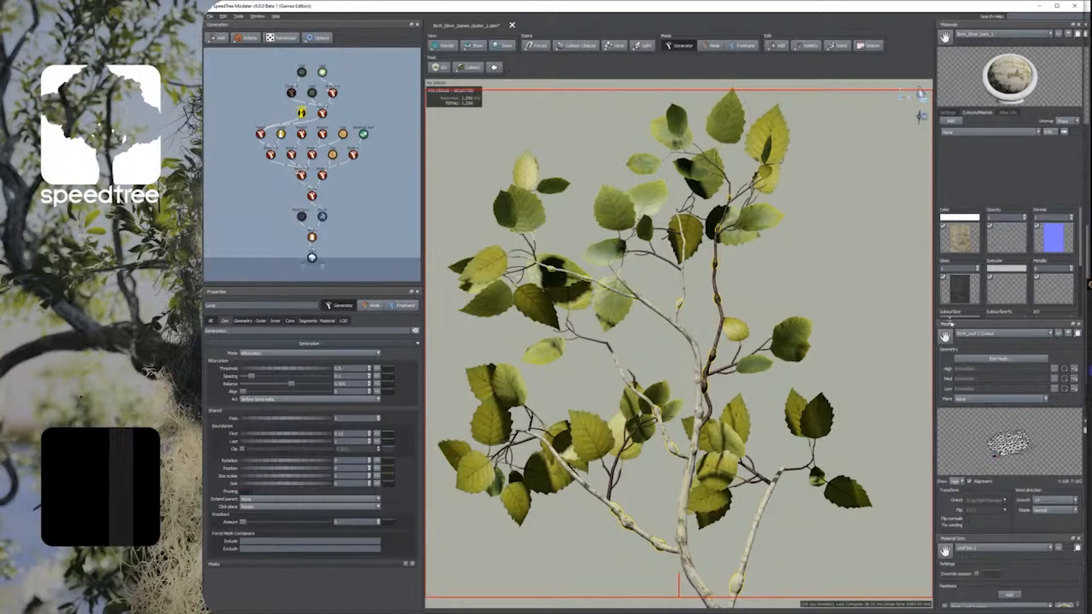
pyautogui.click(843, 288)
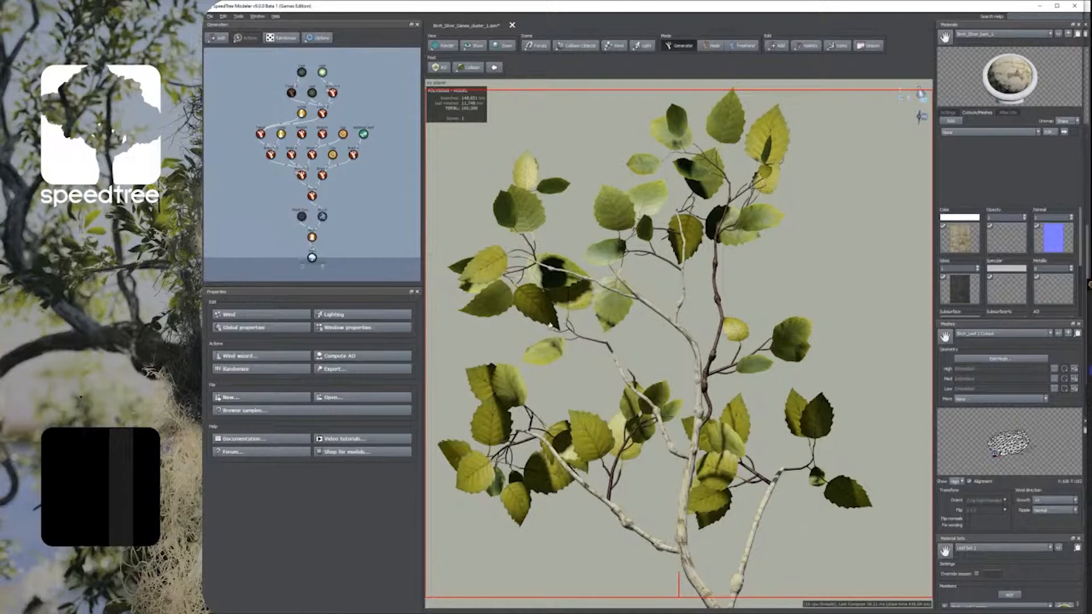
# Step: Adjust the orientation of the single overlapping leaf at the tip of the upper-left branch in Node mode
pyautogui.click(512, 287)
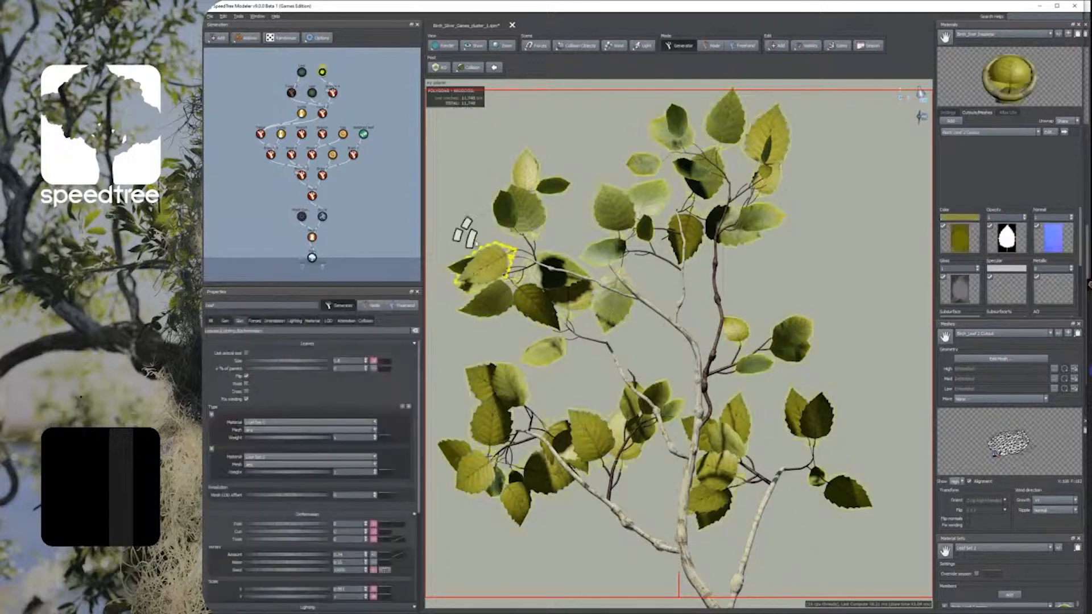
pyautogui.moveTo(471, 239); pyautogui.dragTo(471, 240)
pyautogui.click(711, 46)
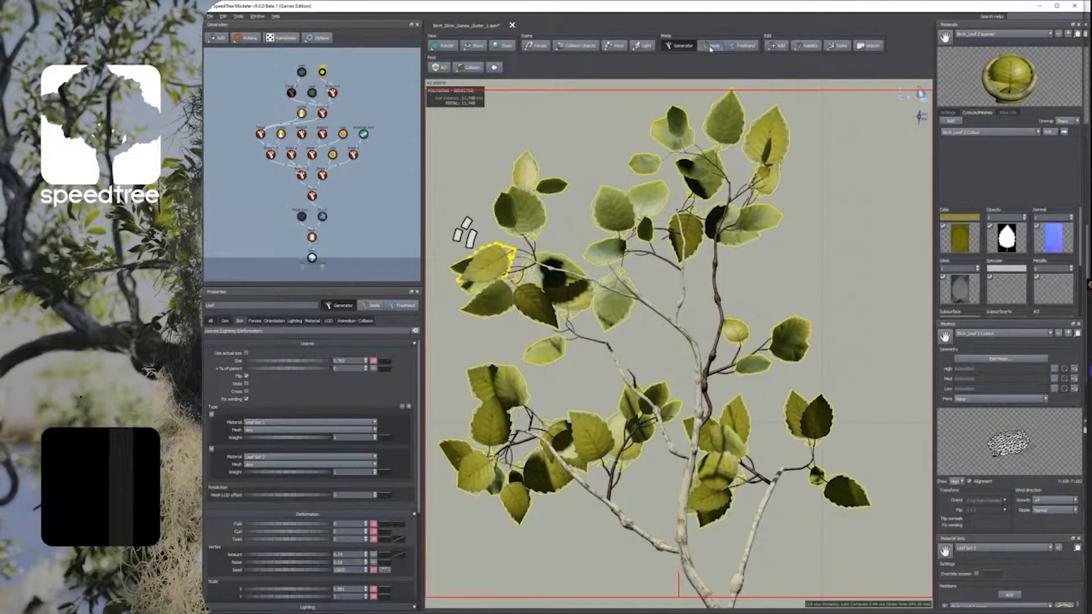
pyautogui.moveTo(472, 238); pyautogui.dragTo(466, 219)
pyautogui.click(467, 220)
pyautogui.click(475, 255)
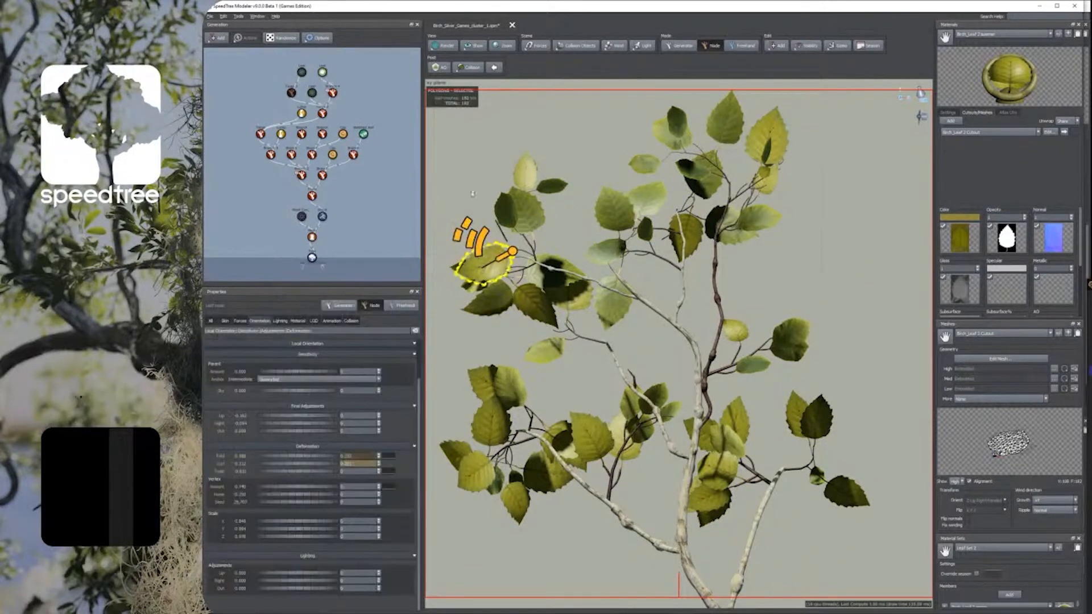
pyautogui.click(522, 245)
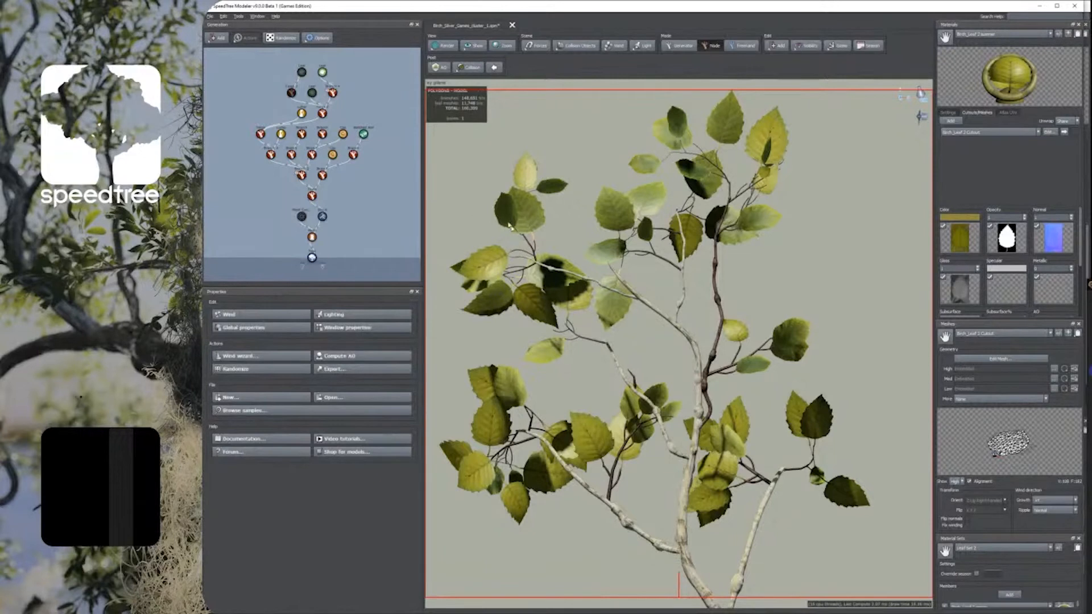
# Step: Increase the skin radius, relative to the parent, of the generator that grows the fine leaf-bearing twigs
pyautogui.click(333, 92)
pyautogui.click(284, 321)
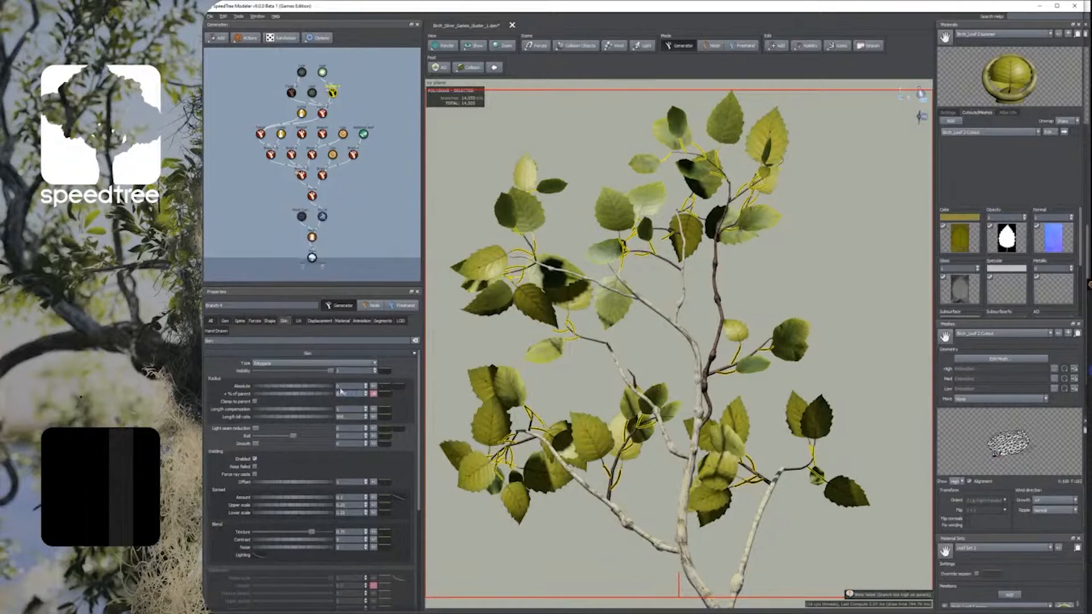
pyautogui.moveTo(307, 397); pyautogui.dragTo(332, 398)
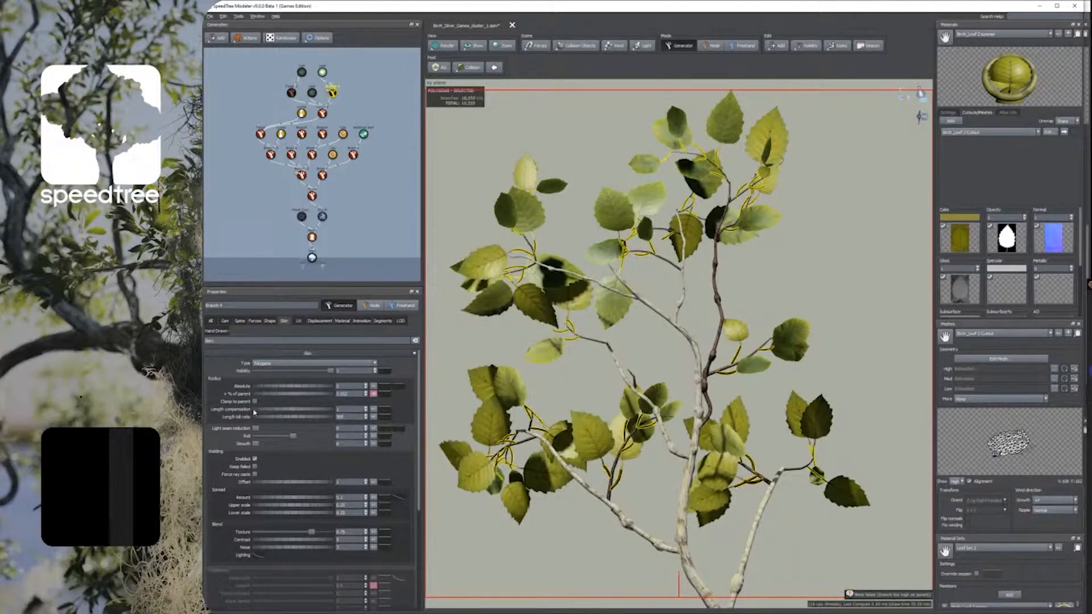
pyautogui.click(255, 459)
# Step: Reshape the absolute radius profile curve of the fine leaf-bearing twigs with a lowered middle point to thin them along their length
pyautogui.click(387, 389)
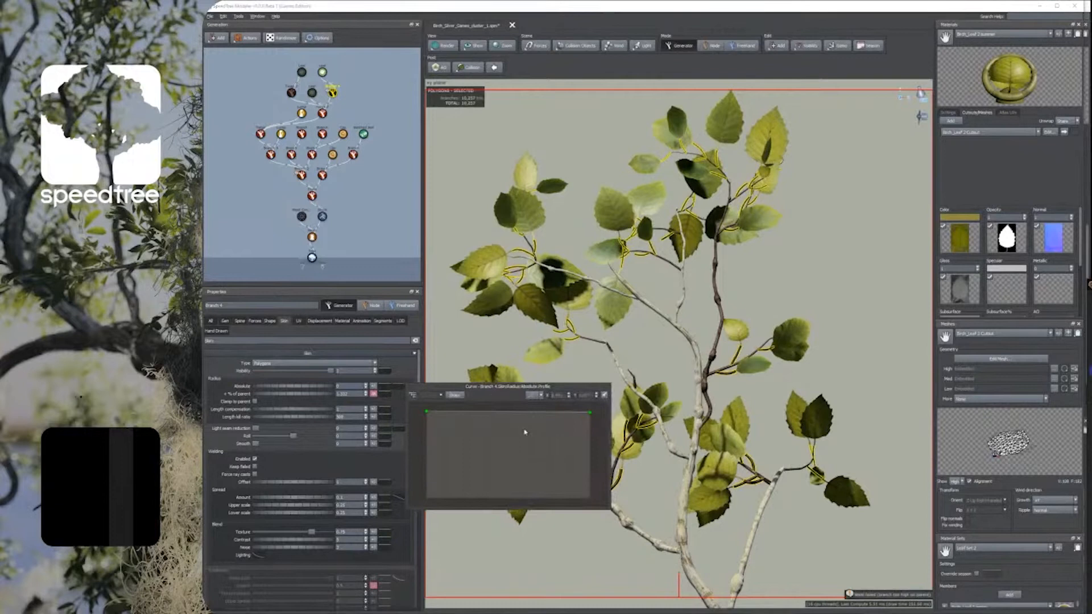
pyautogui.click(503, 412)
pyautogui.click(663, 353)
pyautogui.scroll(10, 748, 400)
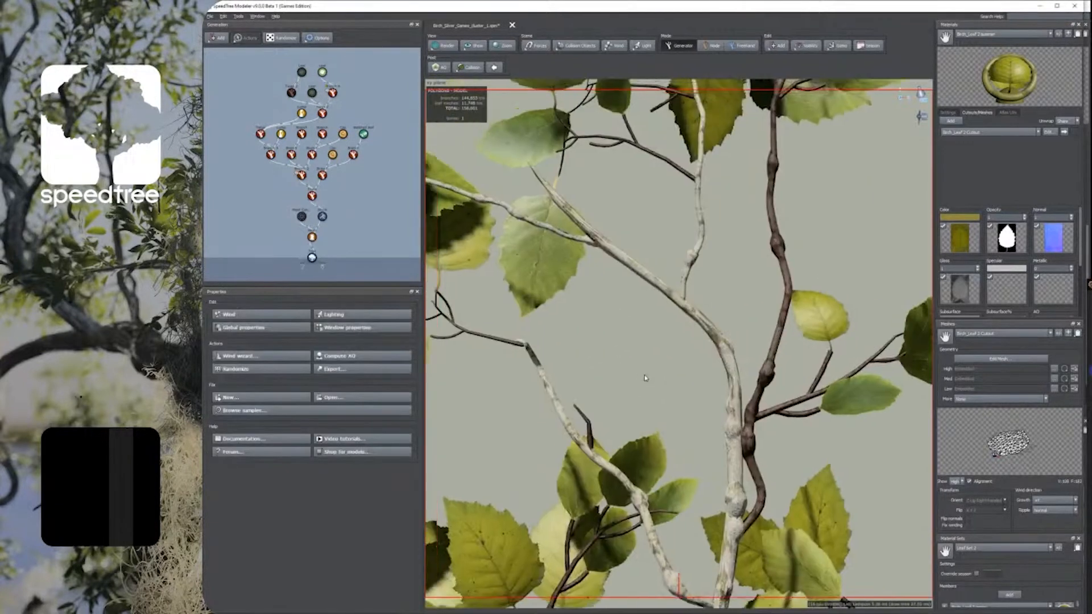
pyautogui.scroll(5, 748, 399)
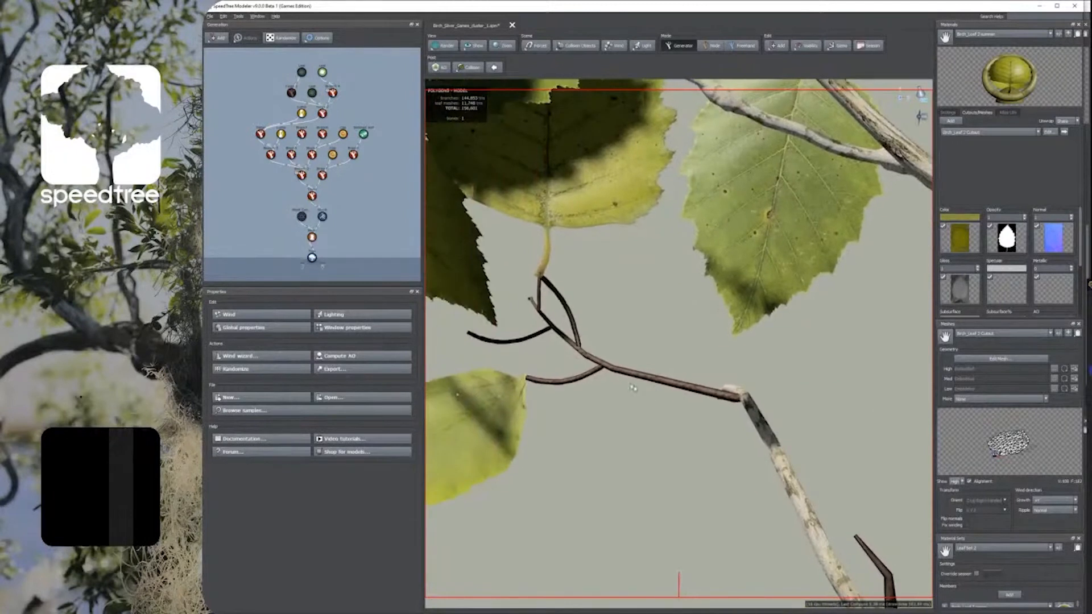
pyautogui.click(584, 375)
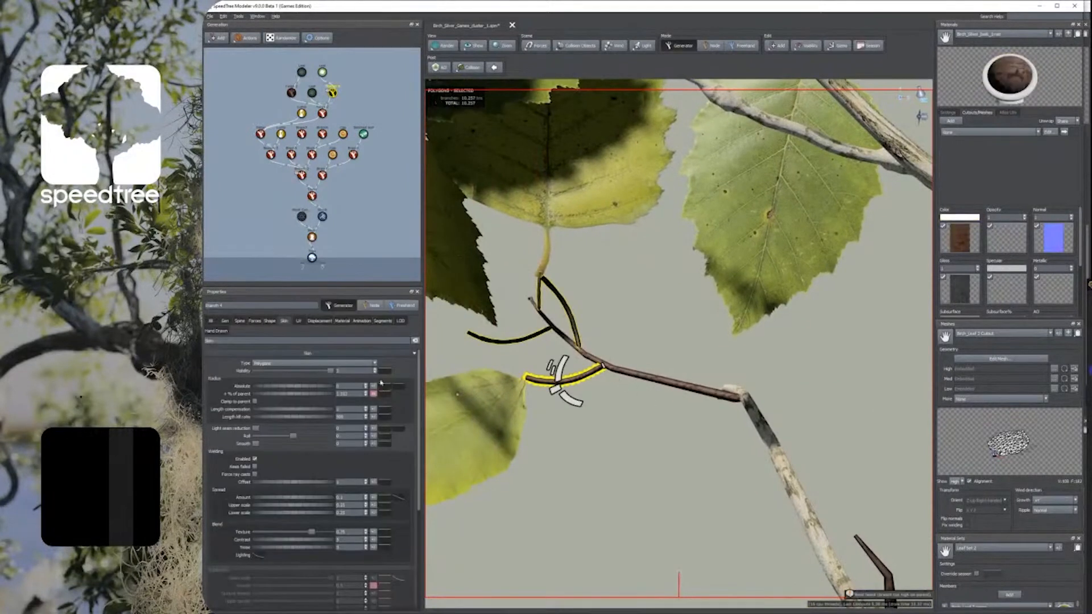
pyautogui.click(398, 388)
pyautogui.moveTo(501, 414); pyautogui.dragTo(573, 459)
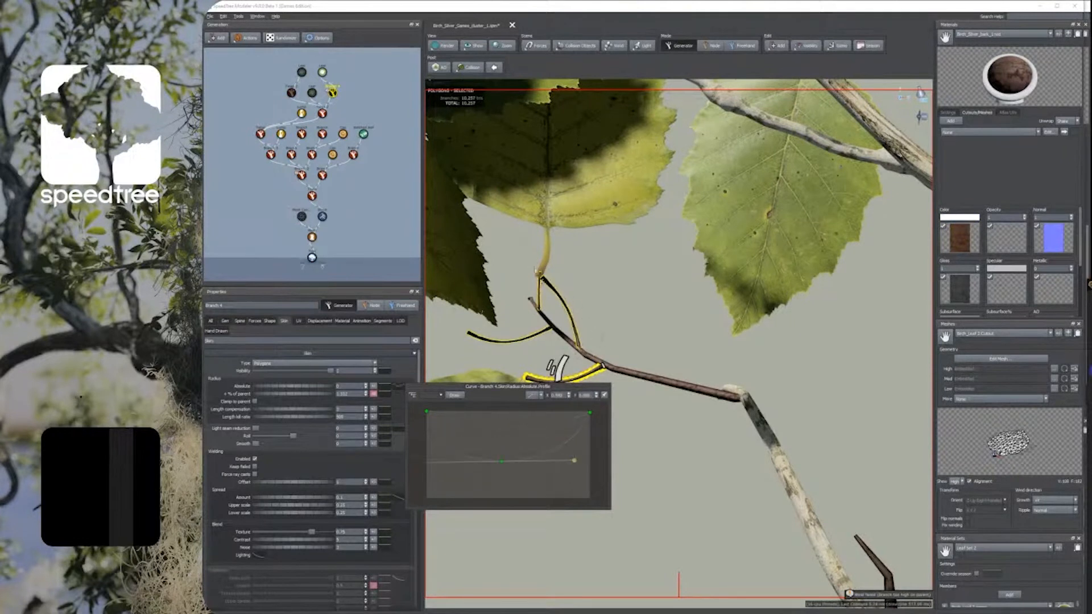
pyautogui.click(641, 334)
# Step: Select the central branch alone in Node mode and edit its absolute skin radius profile
pyautogui.scroll(-5, 642, 334)
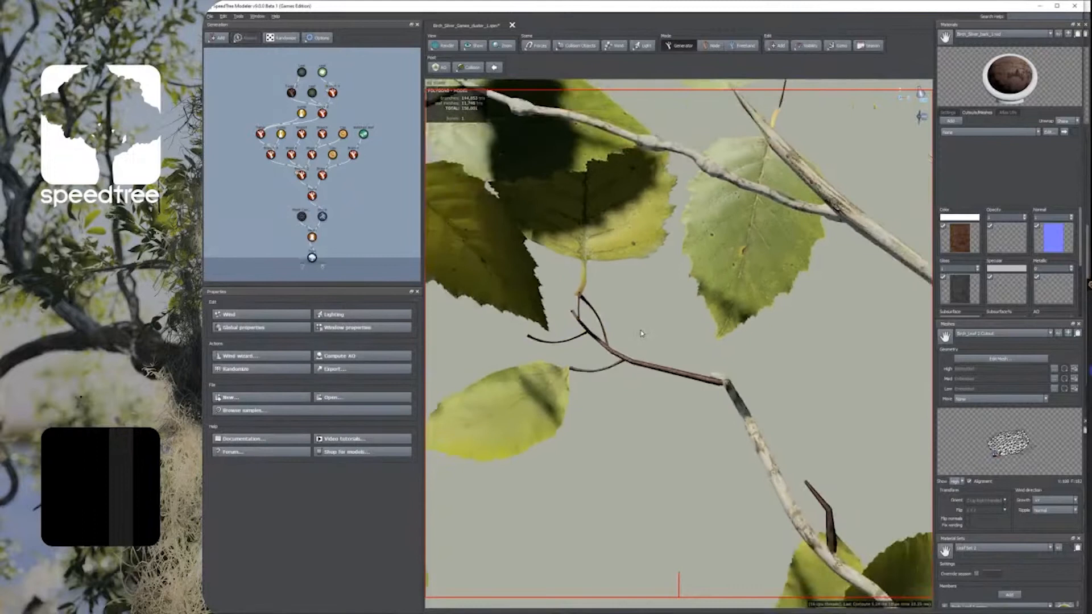
pyautogui.scroll(-3, 641, 334)
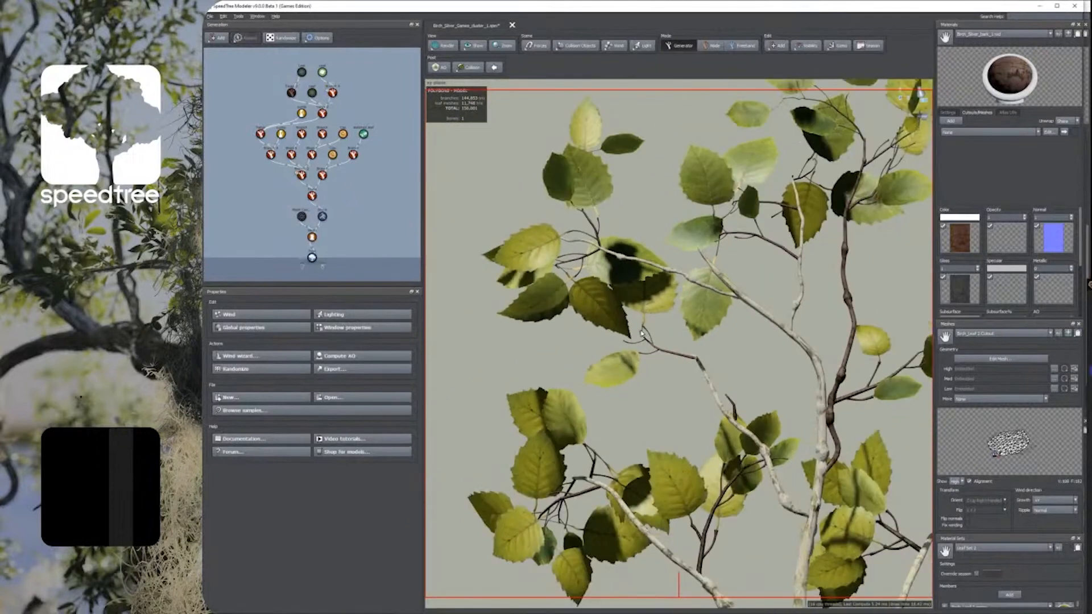
pyautogui.moveTo(641, 334); pyautogui.dragTo(614, 334, button='middle')
pyautogui.scroll(-3, 614, 334)
pyautogui.moveTo(636, 371); pyautogui.dragTo(606, 369, button='middle')
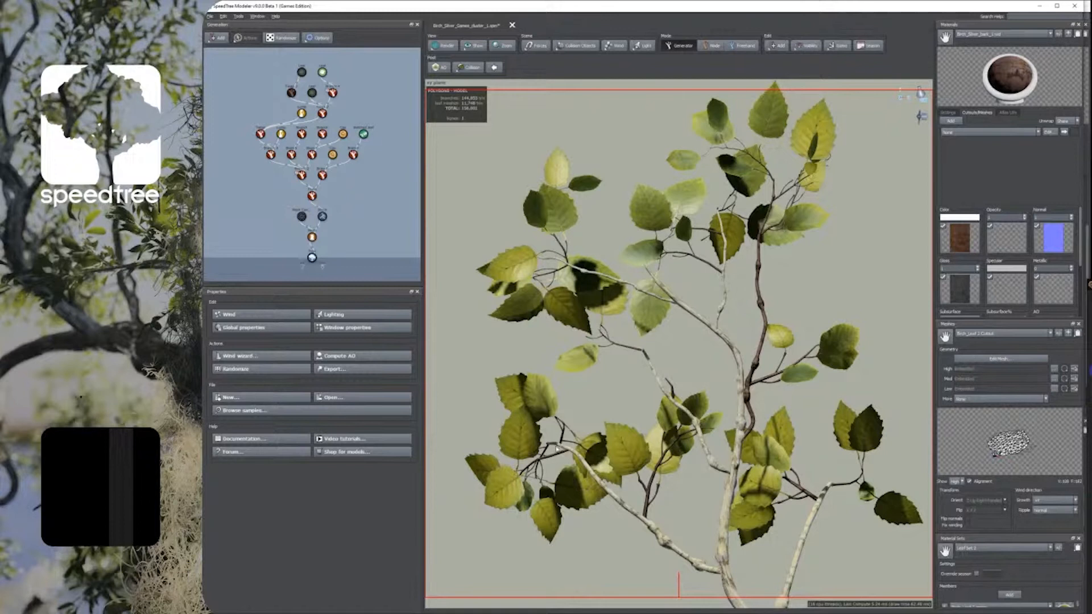
pyautogui.scroll(-2, 634, 456)
pyautogui.moveTo(634, 456); pyautogui.dragTo(631, 449, button='middle')
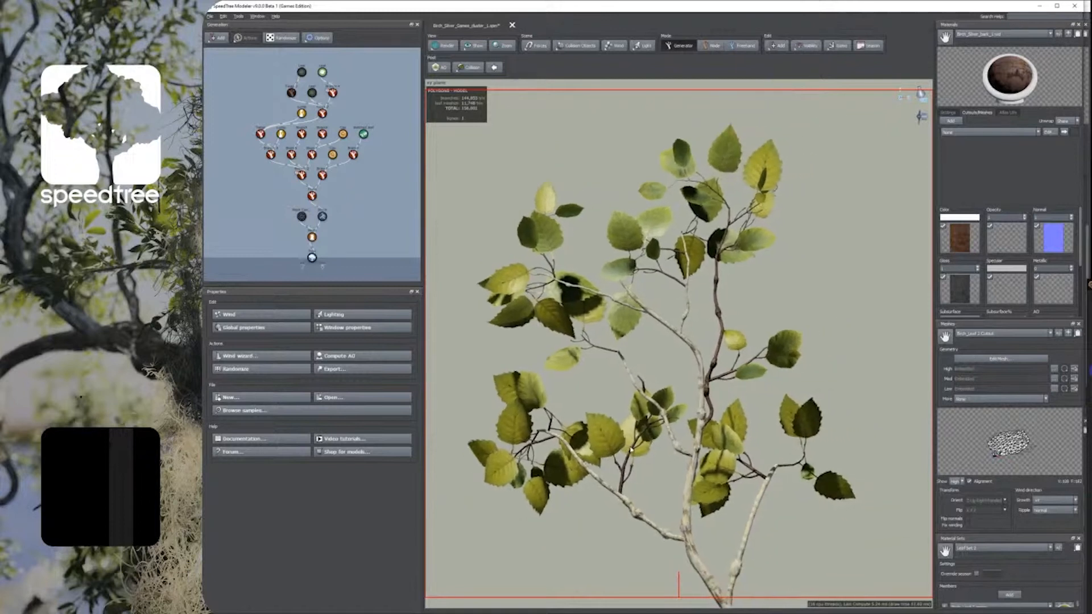
pyautogui.click(664, 324)
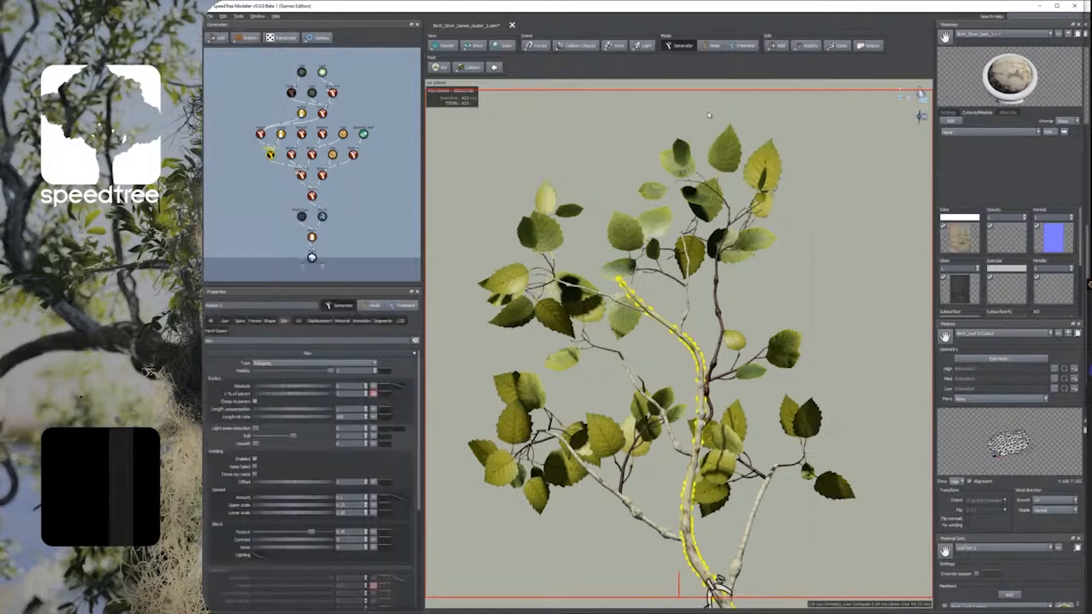
pyautogui.click(711, 46)
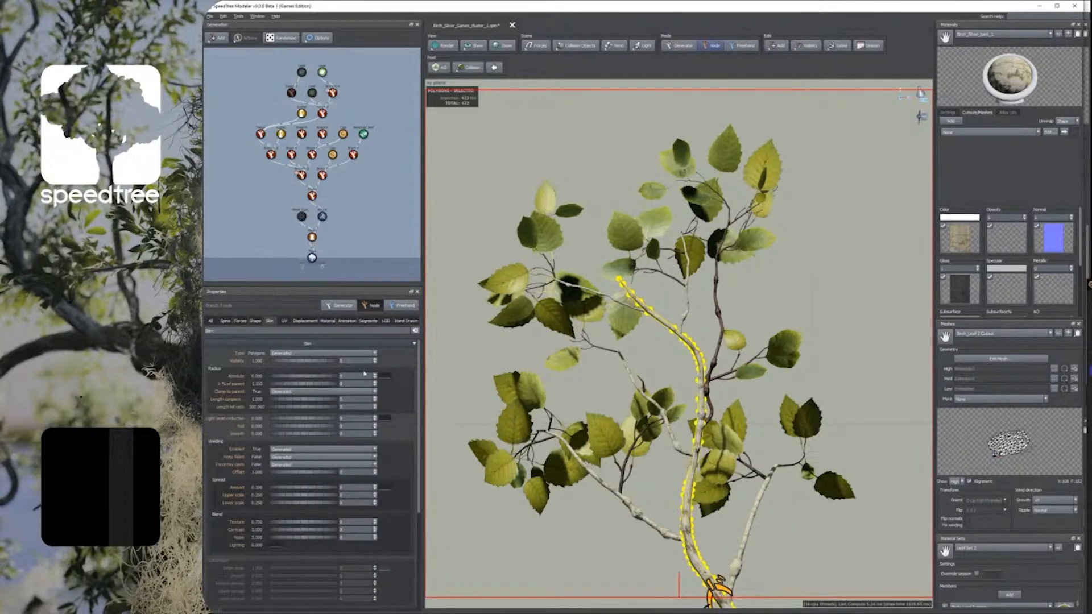
pyautogui.click(385, 376)
pyautogui.click(364, 327)
pyautogui.click(370, 342)
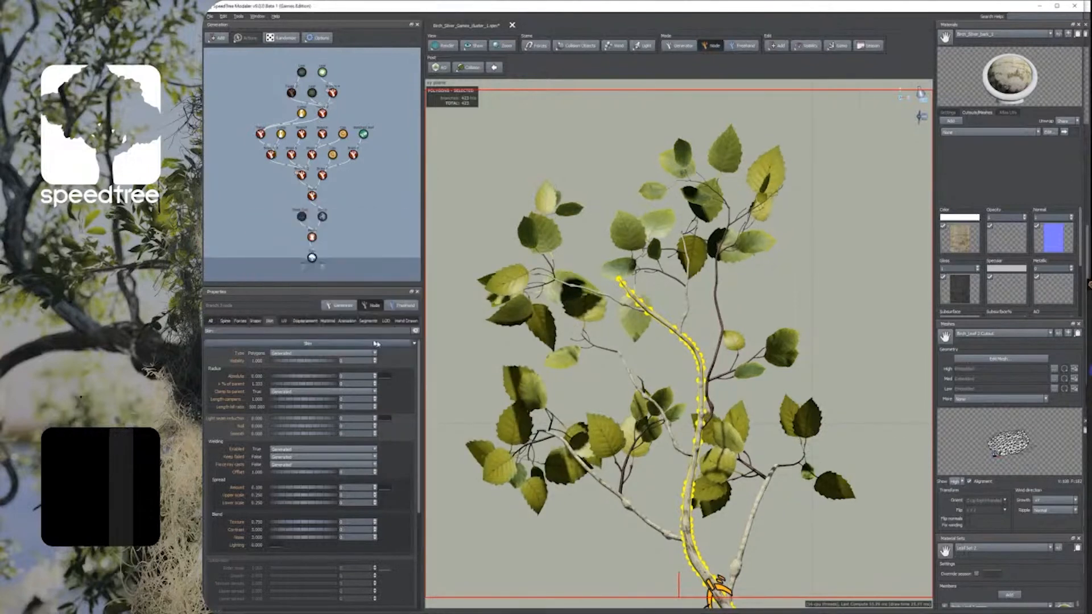
pyautogui.click(687, 332)
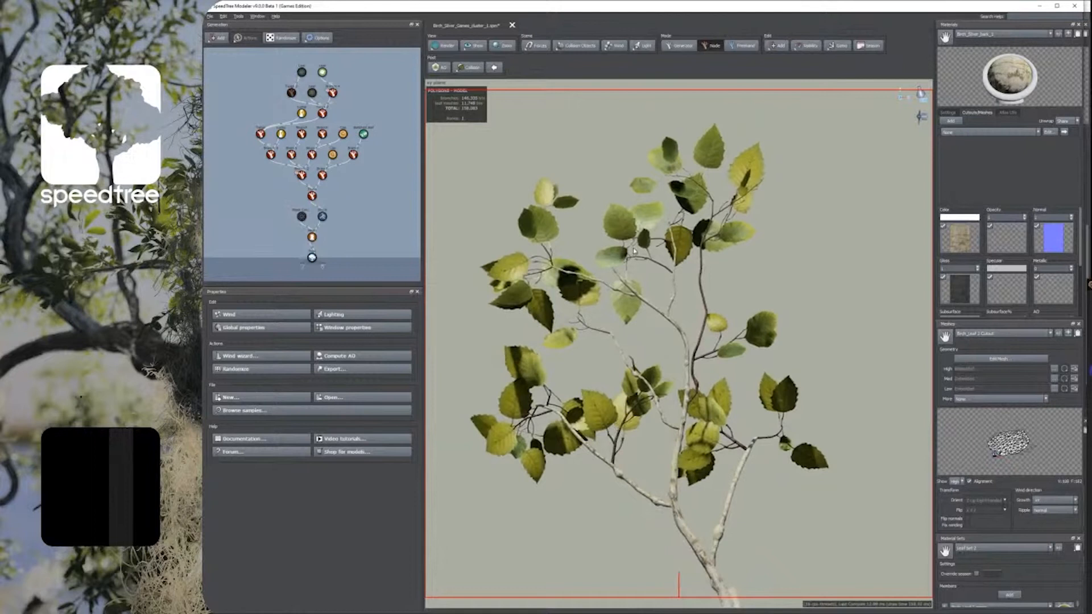
# Step: Delete the small overlapping leaves tucked behind the leaf cluster at the tip of the upper-left branch
pyautogui.click(630, 306)
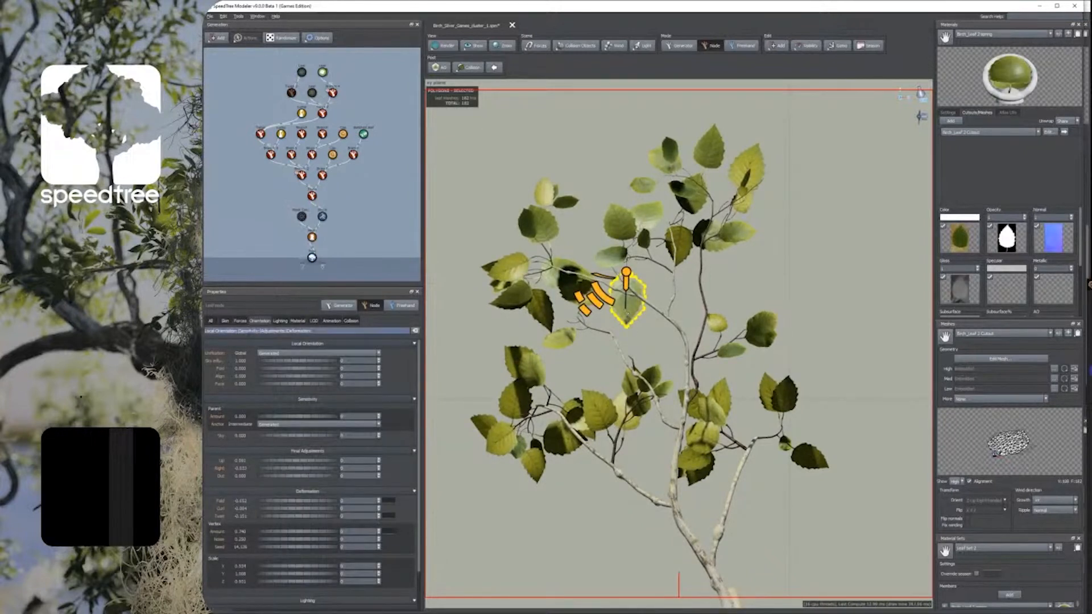
pyautogui.click(434, 267)
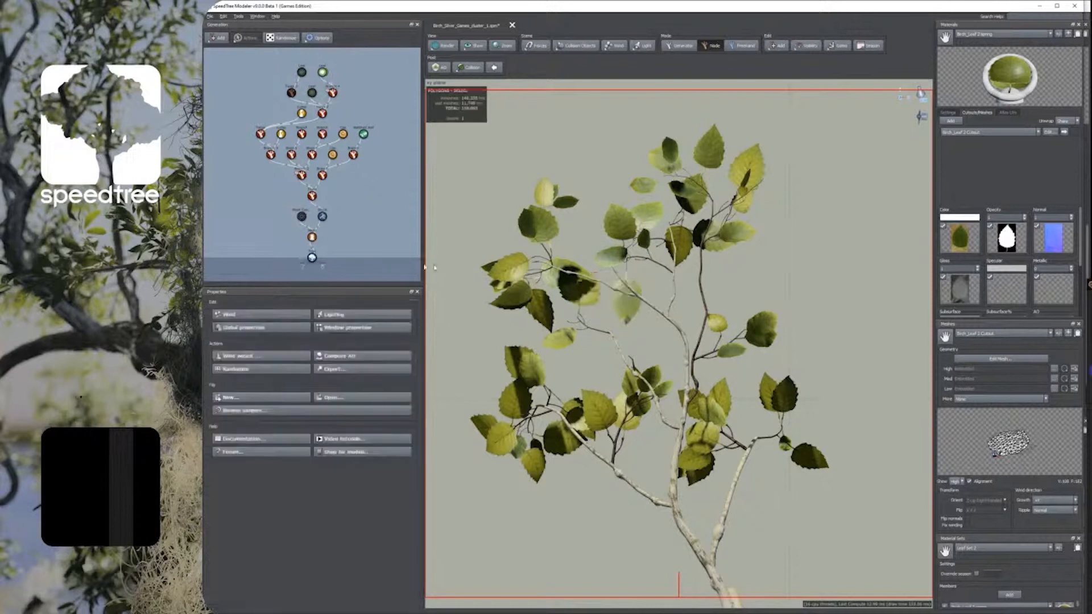
pyautogui.click(496, 291)
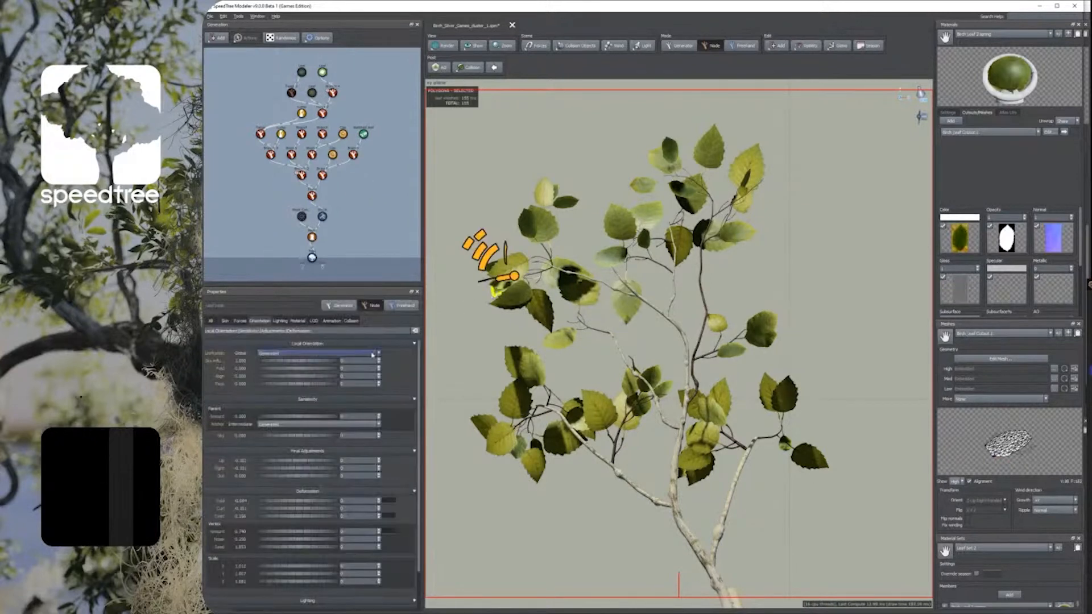
pyautogui.click(446, 335)
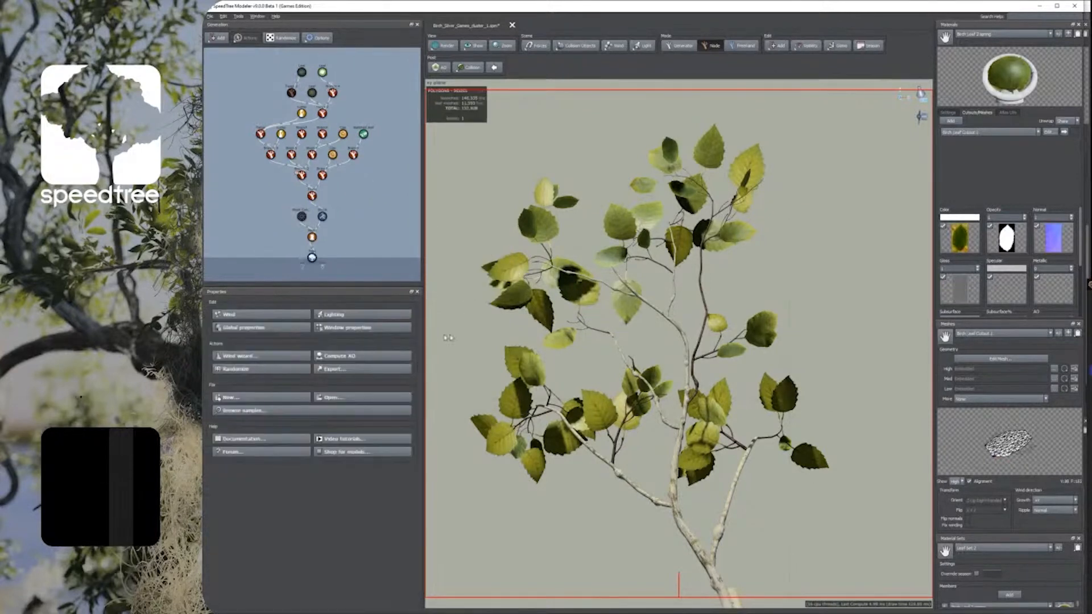
pyautogui.click(502, 289)
pyautogui.press('Delete')
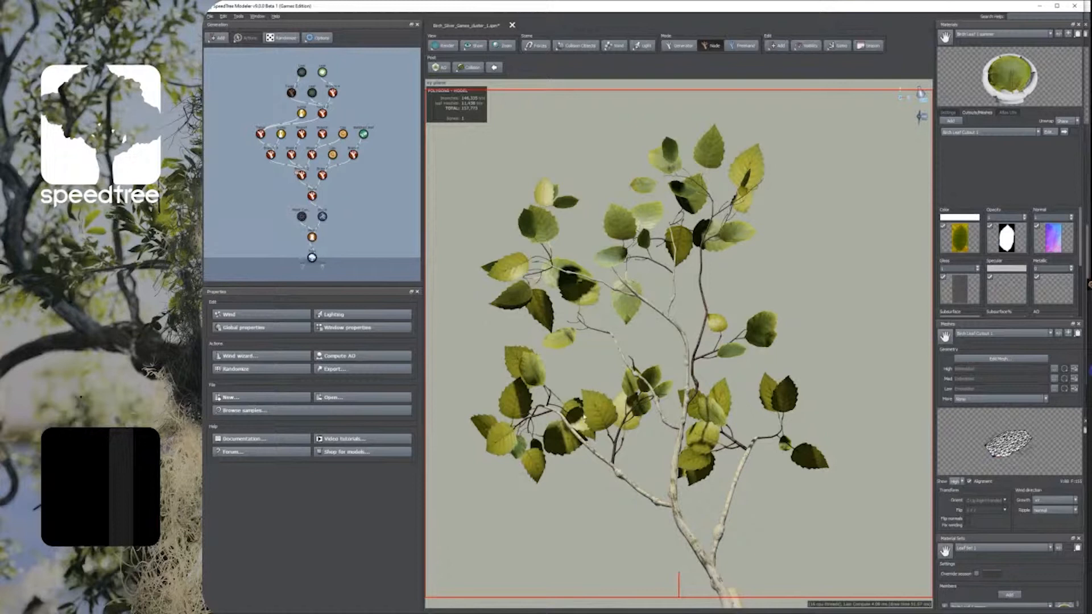
# Step: Rotate an overlapping leaf in the lower-left cluster upward off its neighbours and delete the small leaf tucked behind the tip leaves
pyautogui.click(580, 406)
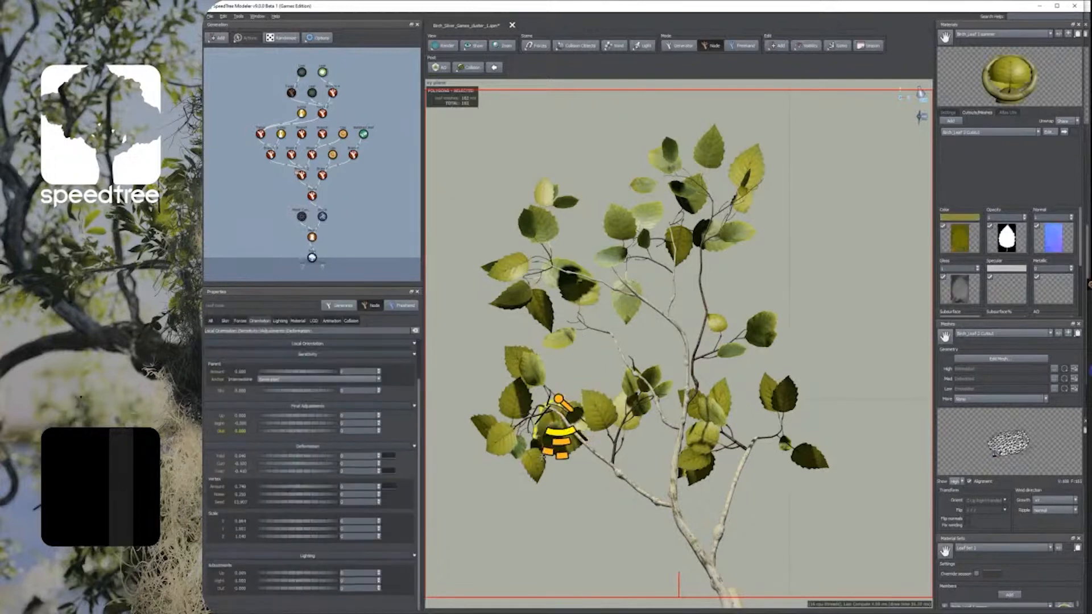
pyautogui.click(493, 446)
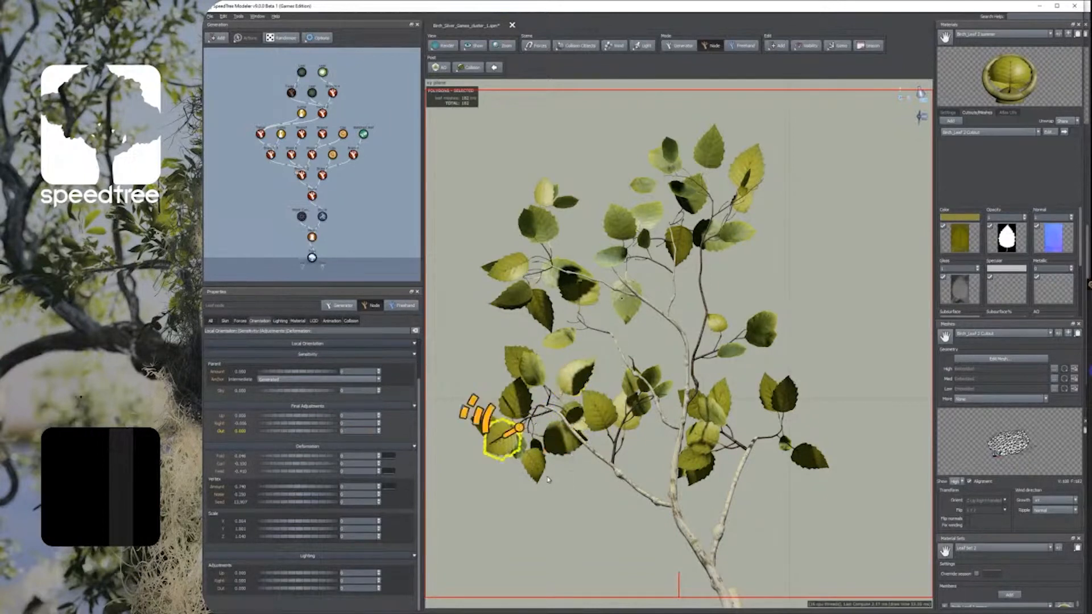
pyautogui.click(479, 457)
pyautogui.click(481, 428)
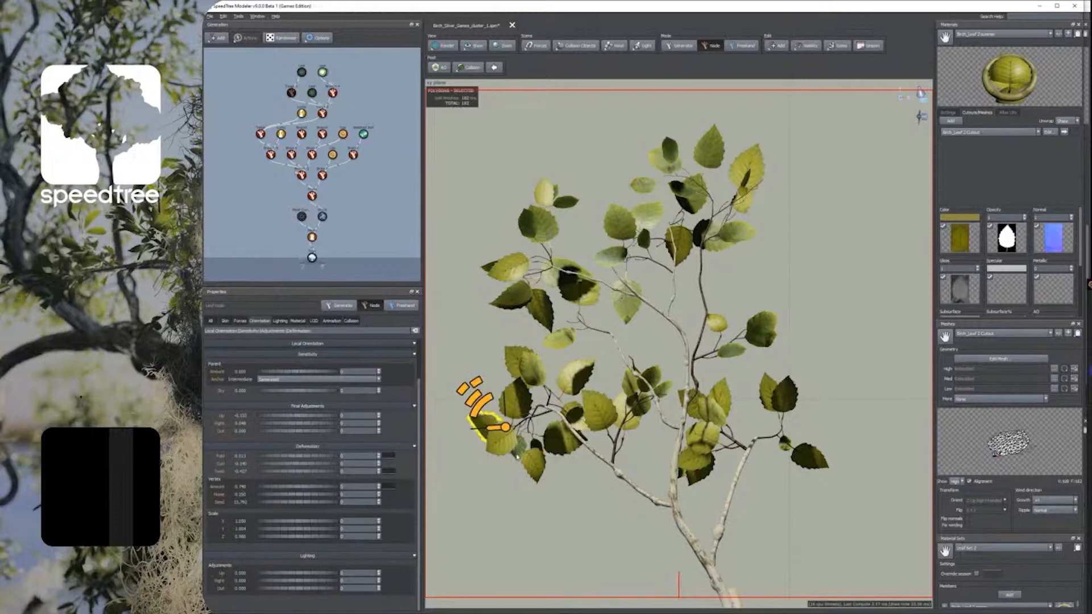
pyautogui.click(505, 446)
pyautogui.click(561, 470)
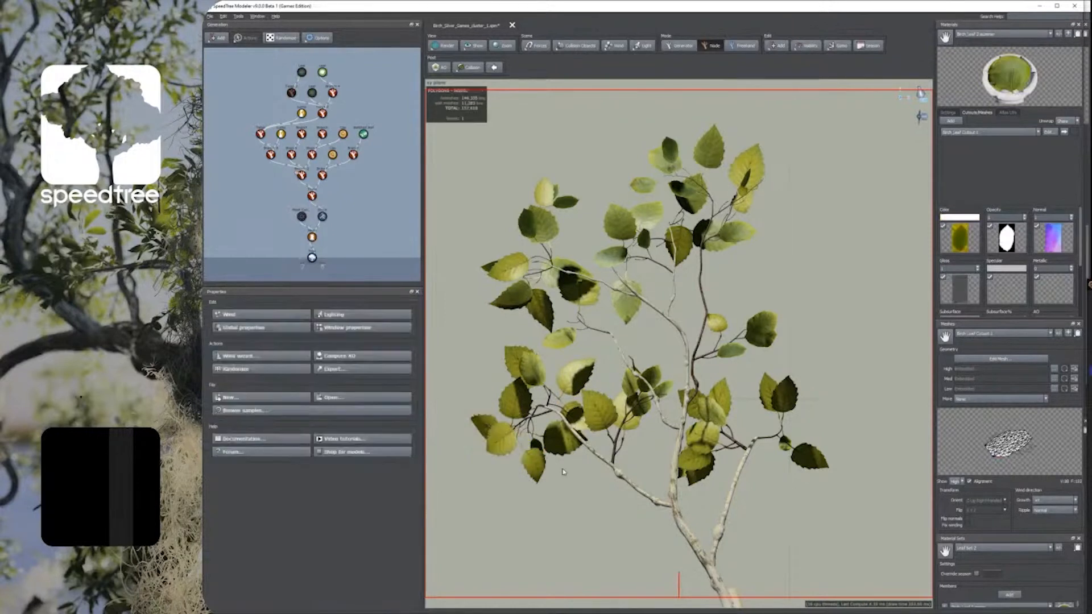
# Step: Delete the overlapping leaves hanging between the lower-left branch and the central stem
pyautogui.click(641, 401)
pyautogui.click(637, 402)
pyautogui.click(636, 403)
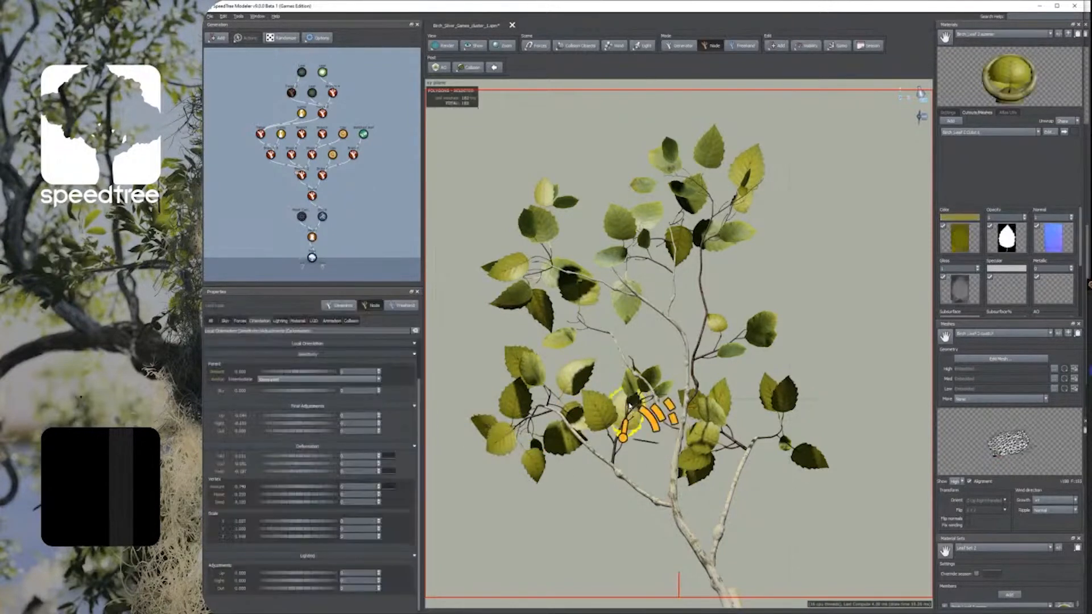
pyautogui.press('Delete')
pyautogui.click(645, 437)
pyautogui.press('Delete')
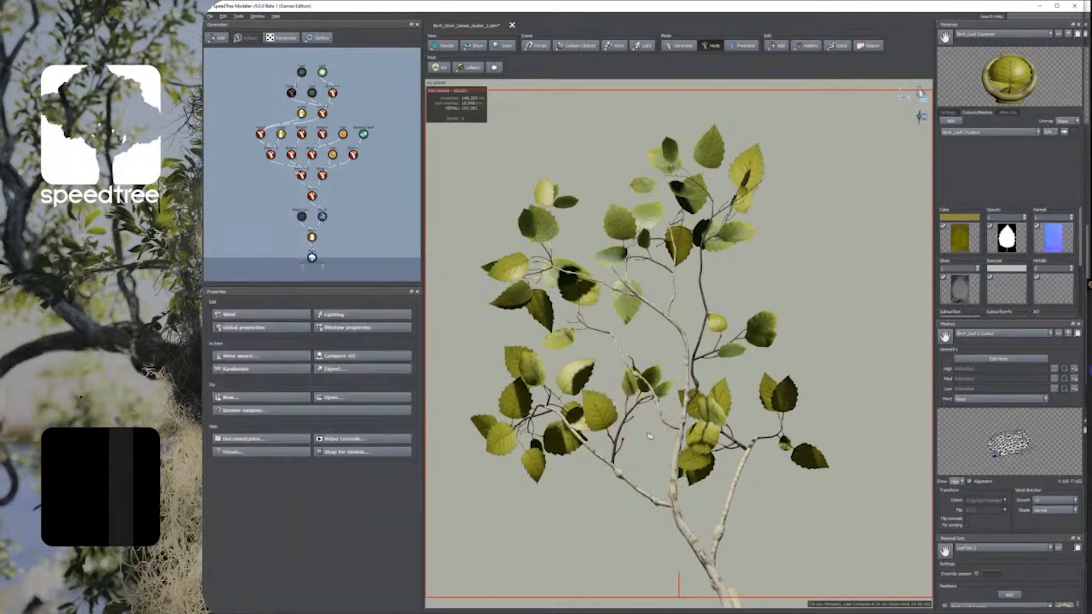
# Step: Delete the crowded leaves in the lower cluster just right of the central stem
pyautogui.click(715, 441)
pyautogui.click(713, 440)
pyautogui.click(699, 412)
pyautogui.press('Delete')
# Step: Frame the whole leaf cluster within the red viewport boundary and save the model file
pyautogui.moveTo(668, 407); pyautogui.dragTo(637, 424, button='middle')
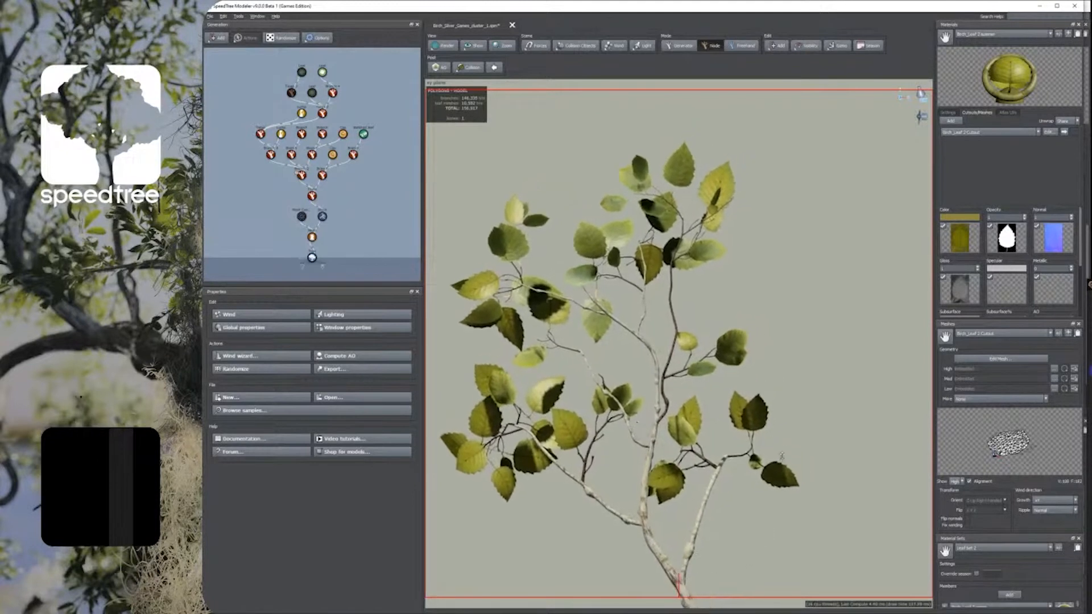
pyautogui.moveTo(786, 451); pyautogui.dragTo(790, 451, button='middle')
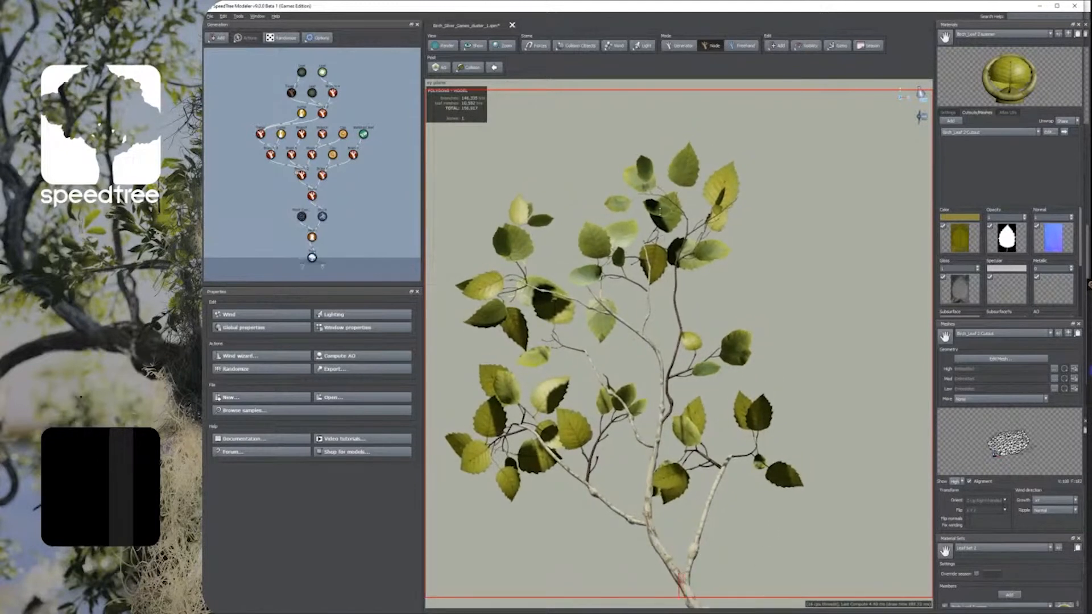
pyautogui.moveTo(765, 240); pyautogui.dragTo(788, 233, button='middle')
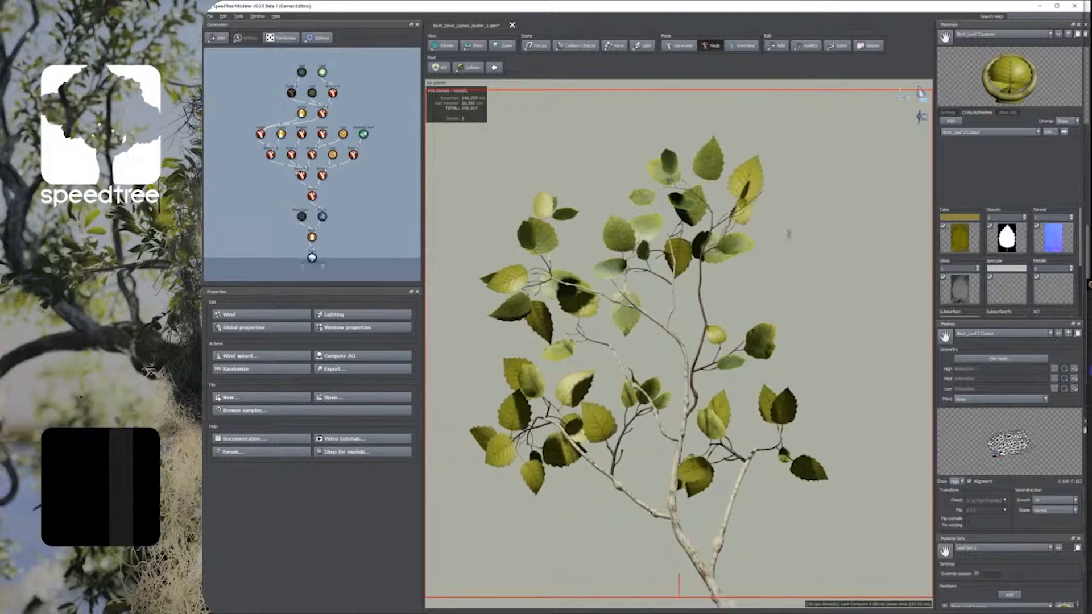
pyautogui.scroll(2, 789, 233)
pyautogui.scroll(1, 789, 234)
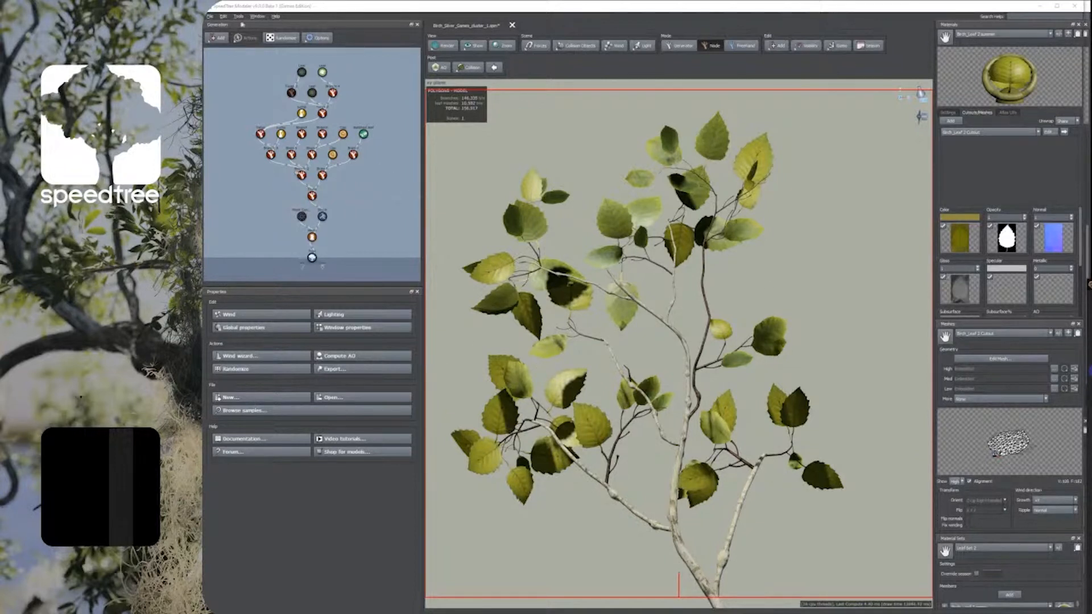
pyautogui.click(210, 16)
pyautogui.click(217, 66)
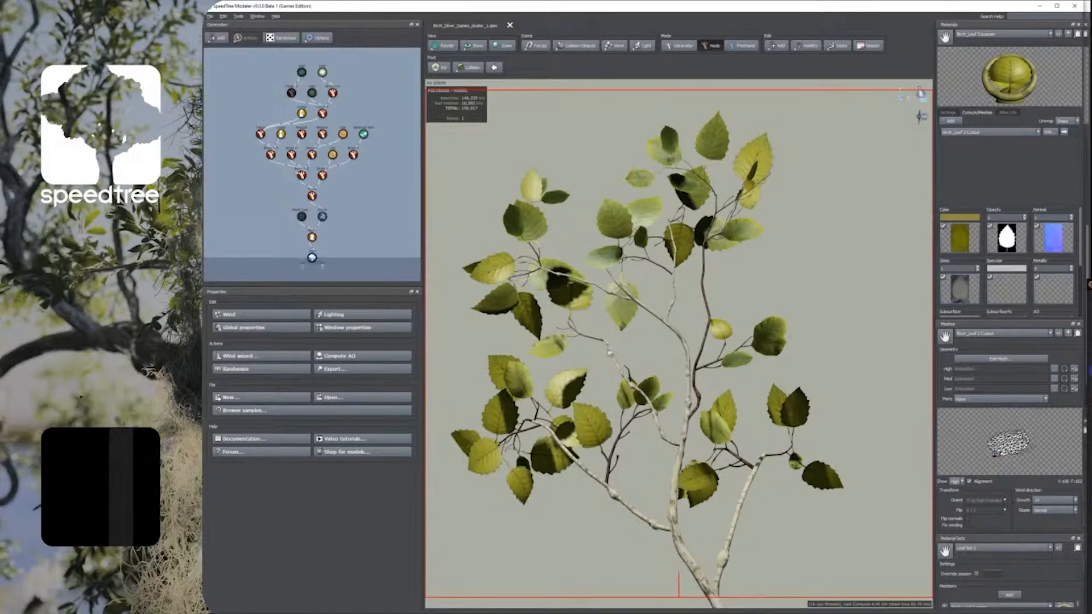
# Step: Start a material export of the cluster and check the output width and height
pyautogui.click(209, 16)
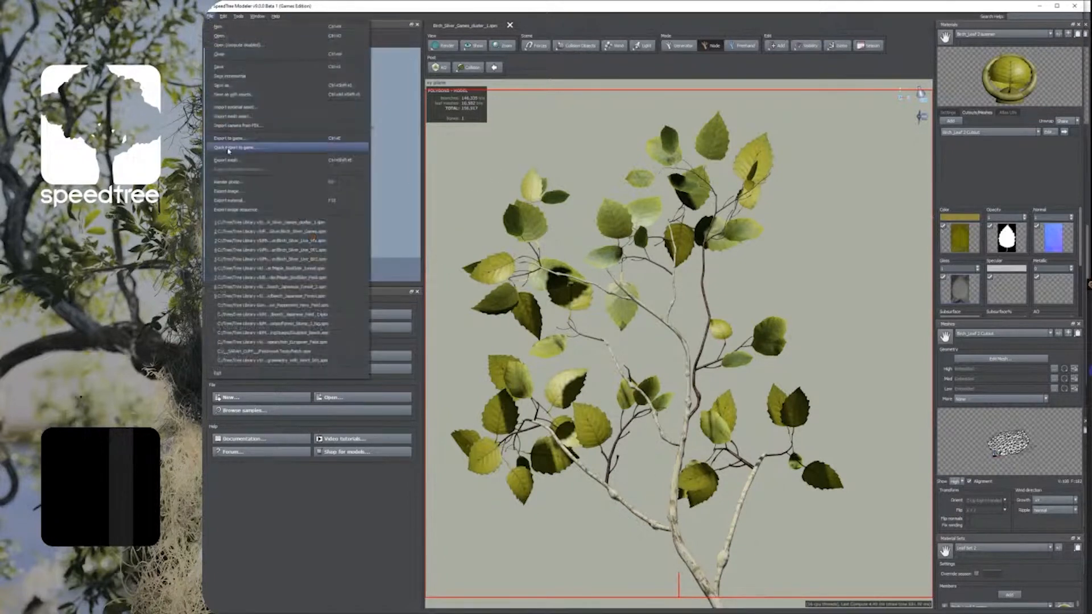
pyautogui.click(228, 200)
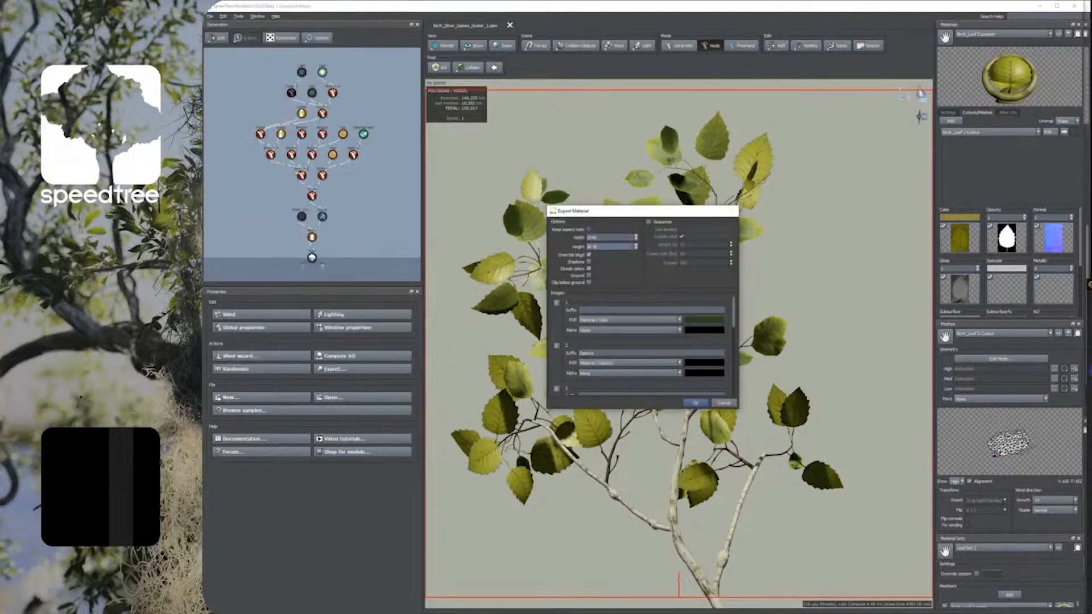
pyautogui.click(599, 245)
pyautogui.hotkey('shift', 'Tab')
pyautogui.moveTo(635, 218); pyautogui.dragTo(359, 197)
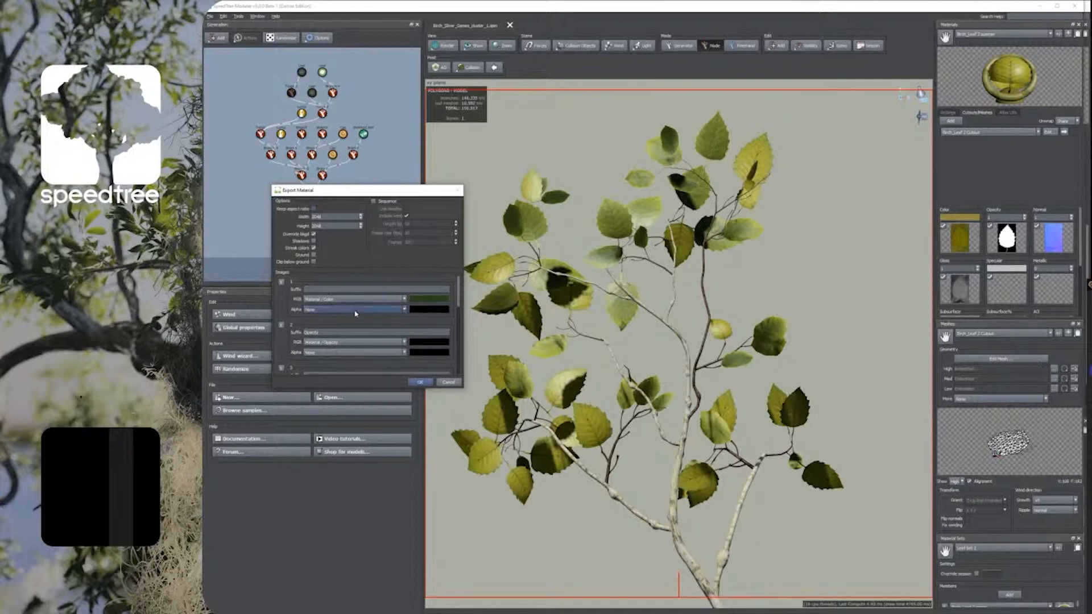
# Step: Review the color, opacity, normal, gloss, AO and subsurface maps set for output and accept the export settings
pyautogui.scroll(-2, 356, 313)
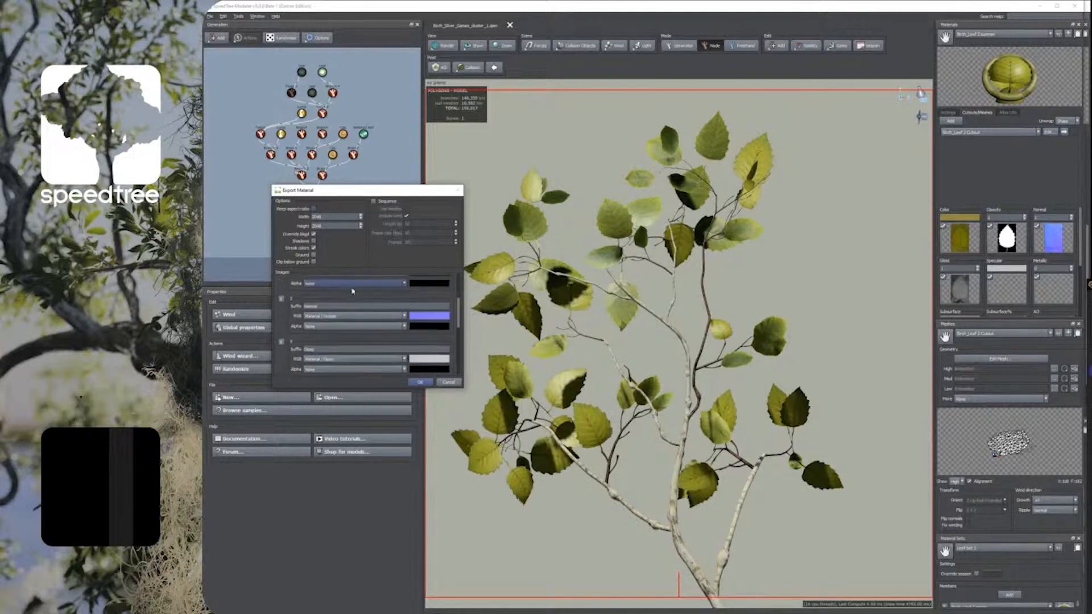
pyautogui.scroll(2, 357, 307)
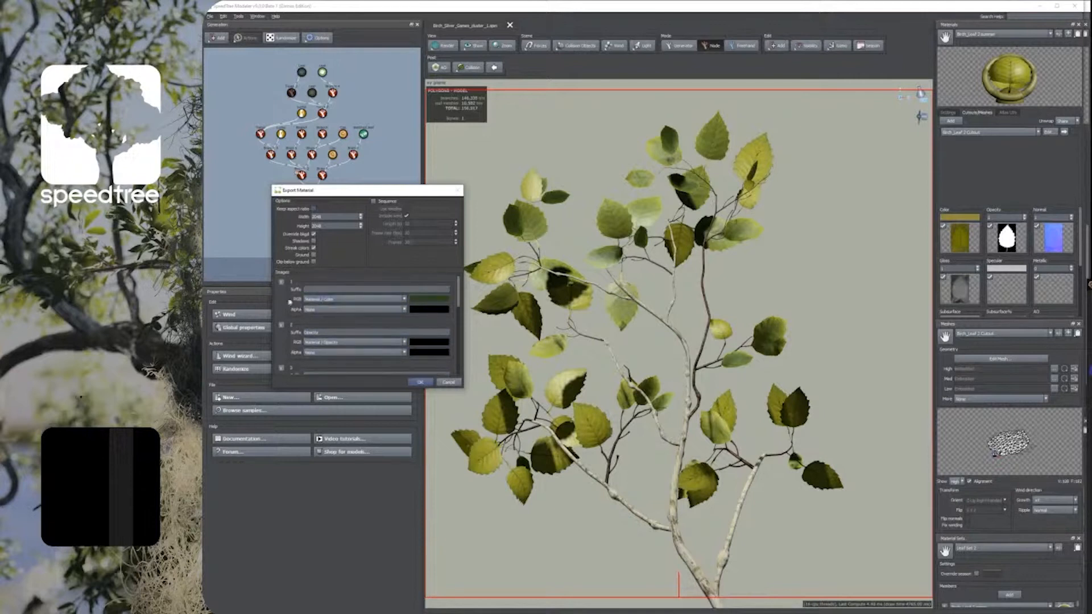
pyautogui.scroll(-4, 337, 327)
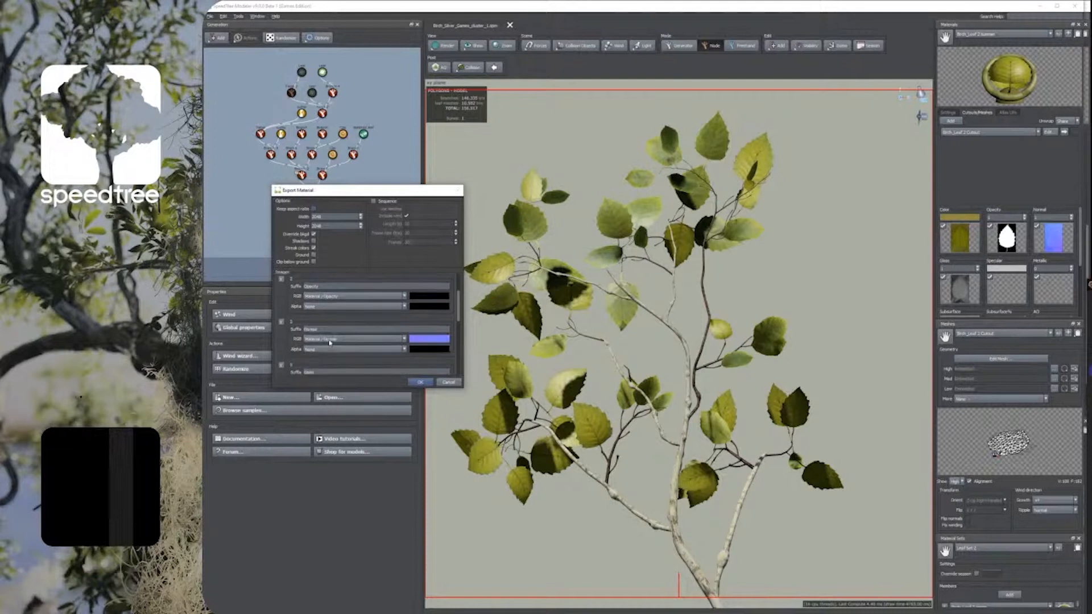
pyautogui.scroll(-2, 338, 348)
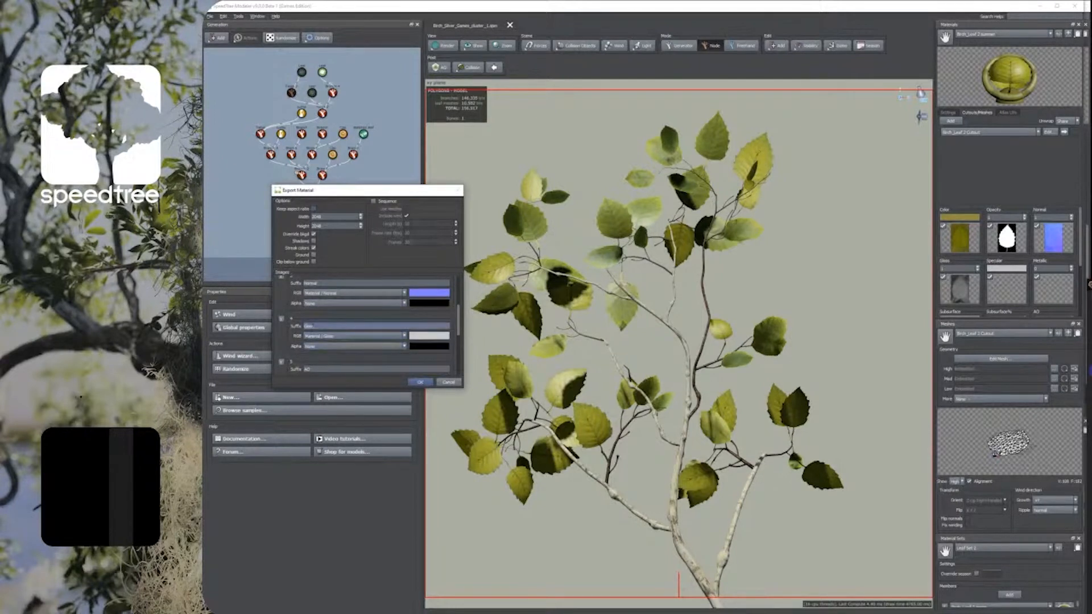
pyautogui.scroll(-5, 375, 325)
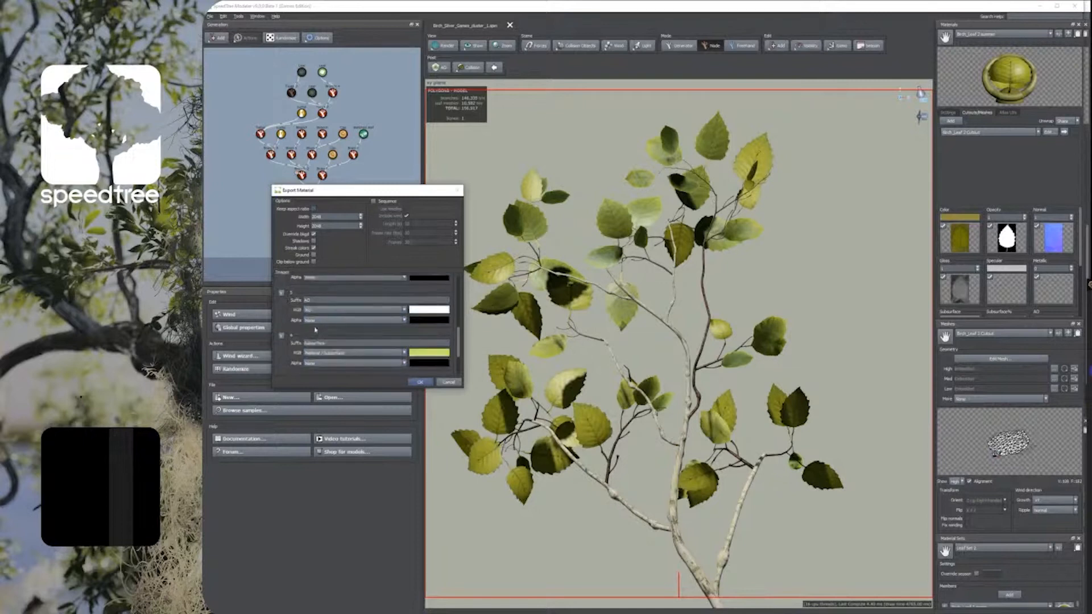
pyautogui.click(424, 386)
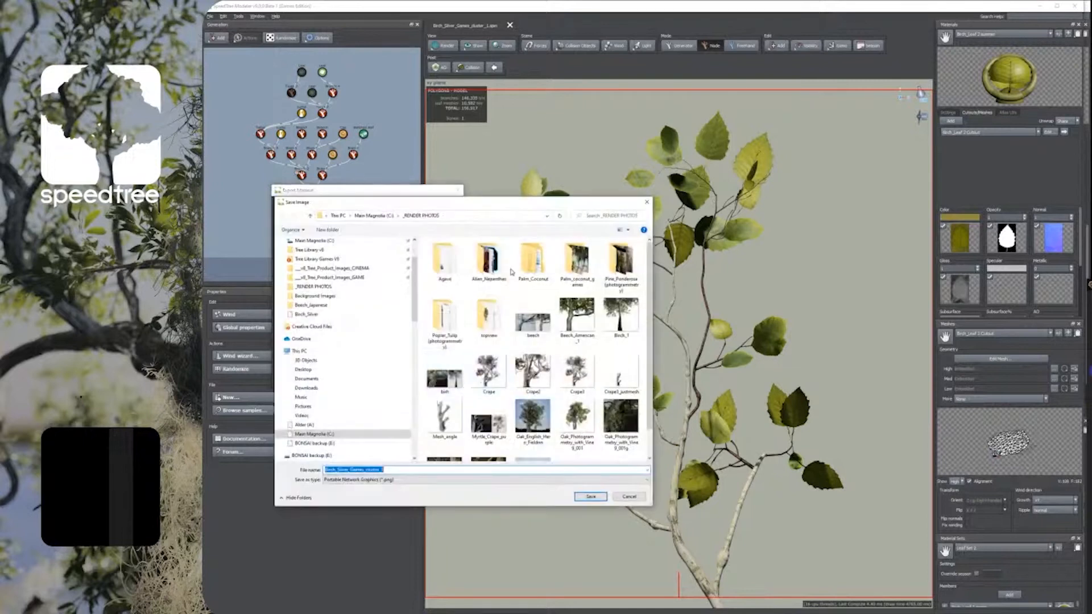
# Step: Choose the tree library's Photogrammetry > Birch_Silver > Clusters folder as the save location and look through its existing cluster images
pyautogui.click(322, 434)
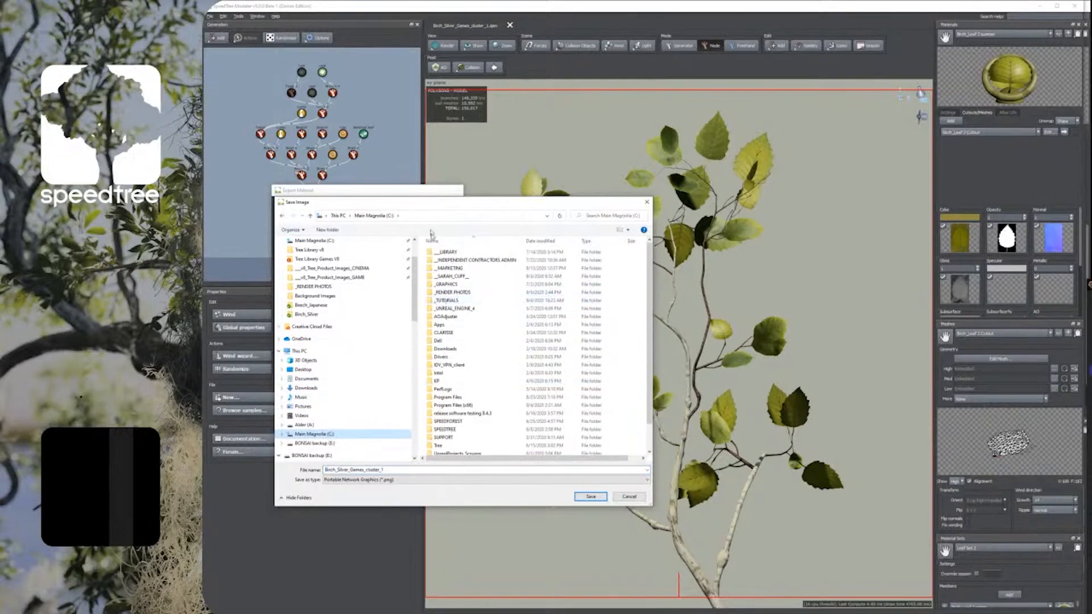
pyautogui.scroll(-1, 452, 398)
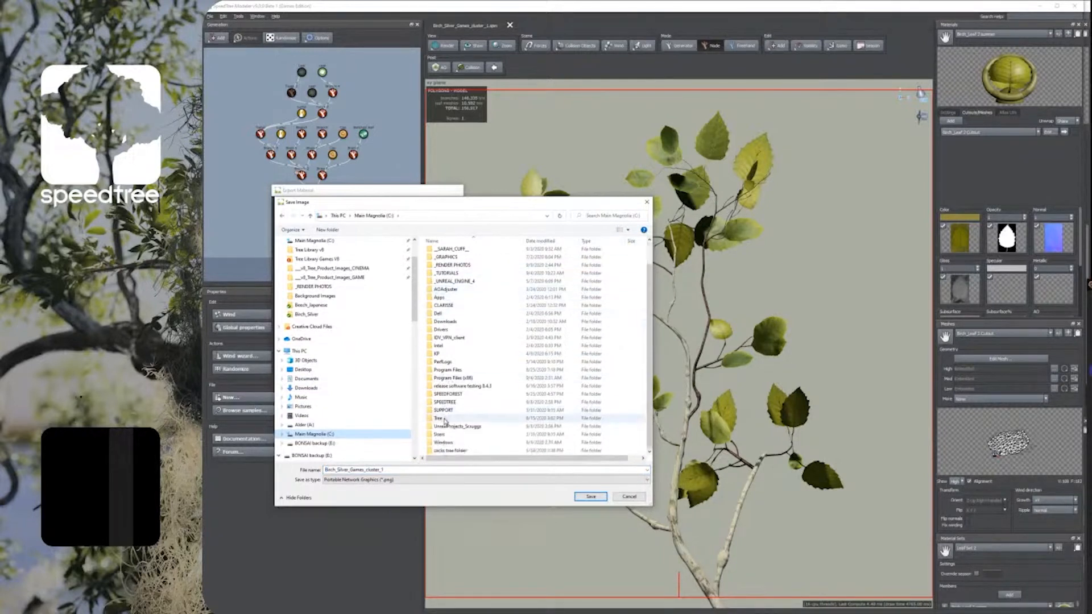
pyautogui.doubleClick(443, 419)
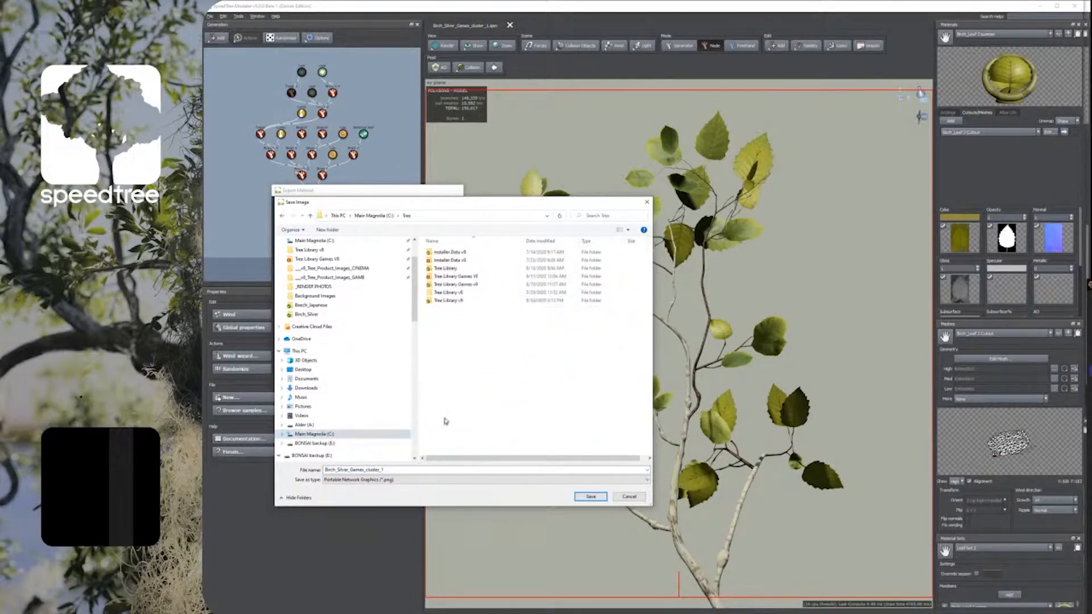
pyautogui.doubleClick(461, 300)
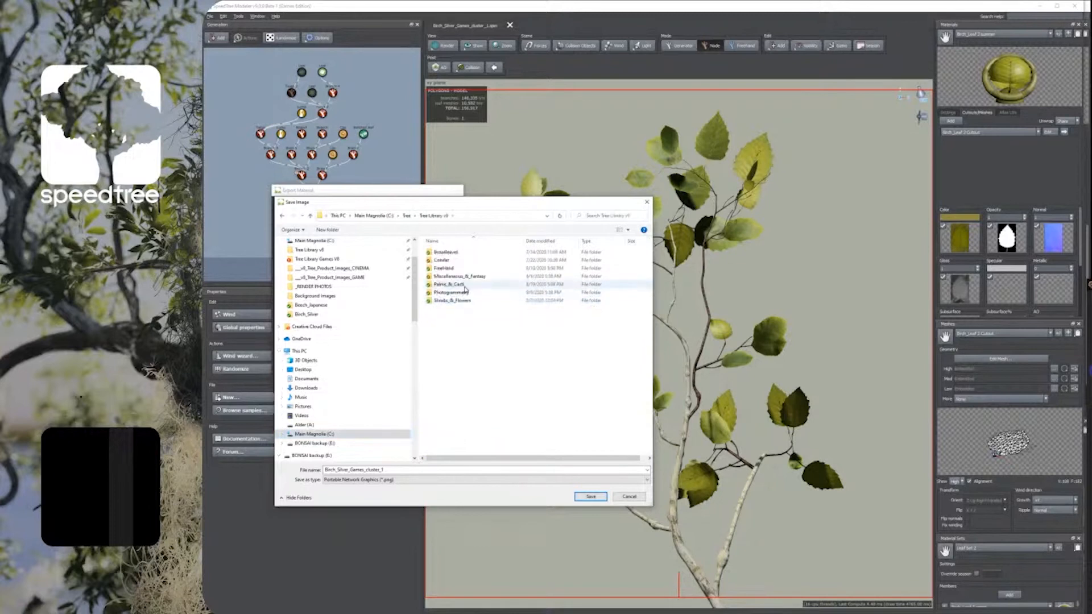
pyautogui.doubleClick(449, 292)
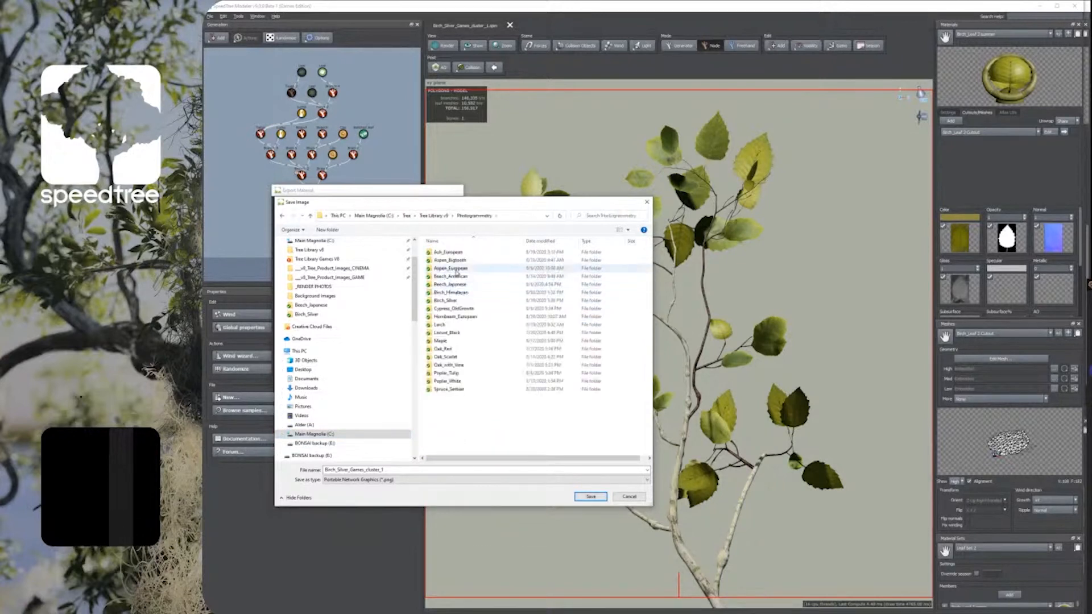
pyautogui.doubleClick(455, 300)
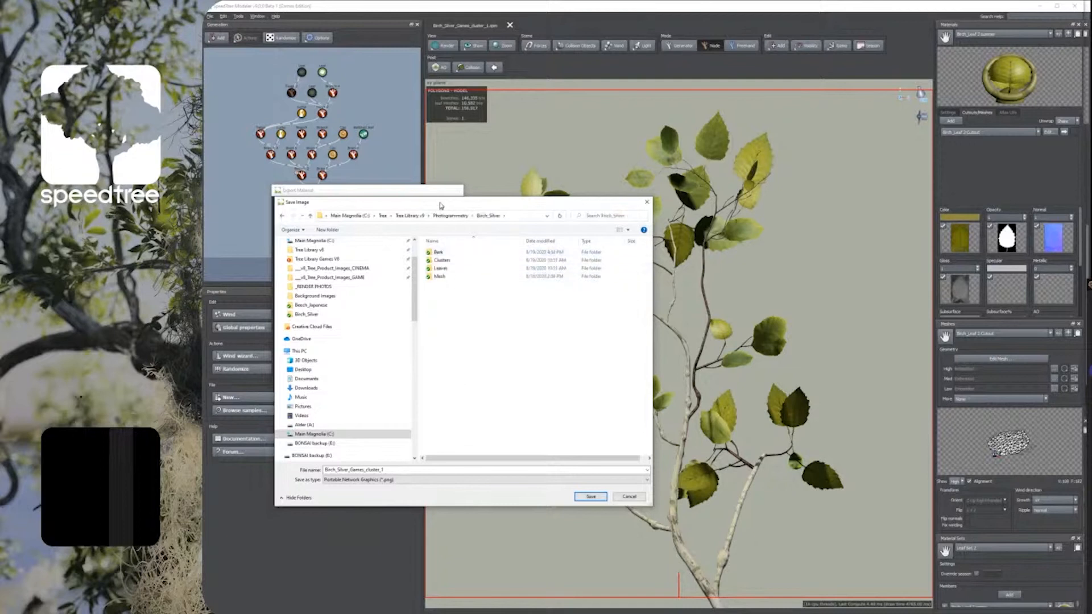
pyautogui.doubleClick(426, 312)
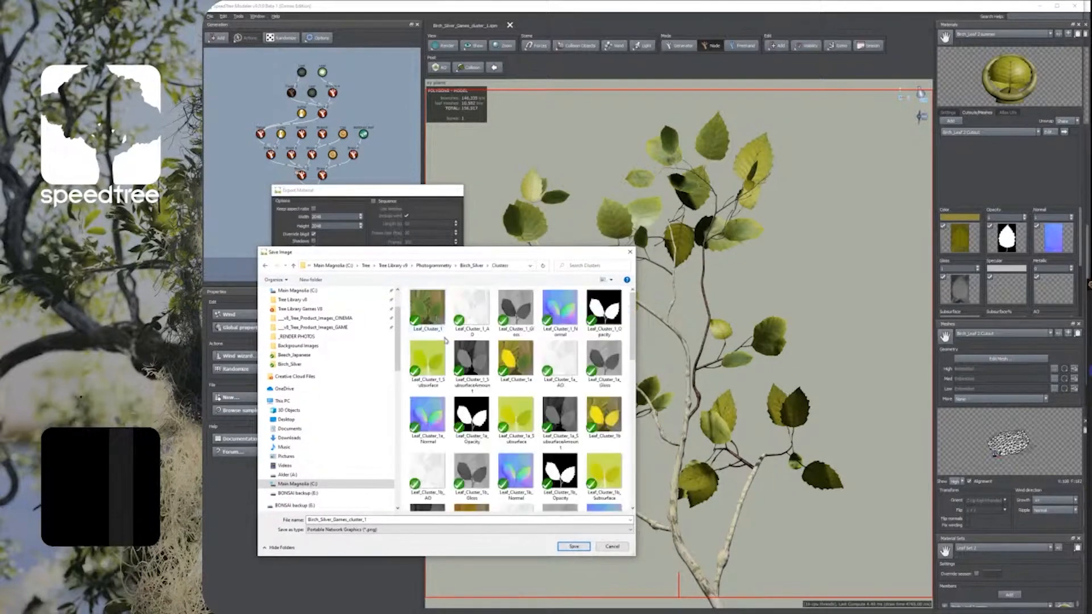
pyautogui.click(465, 266)
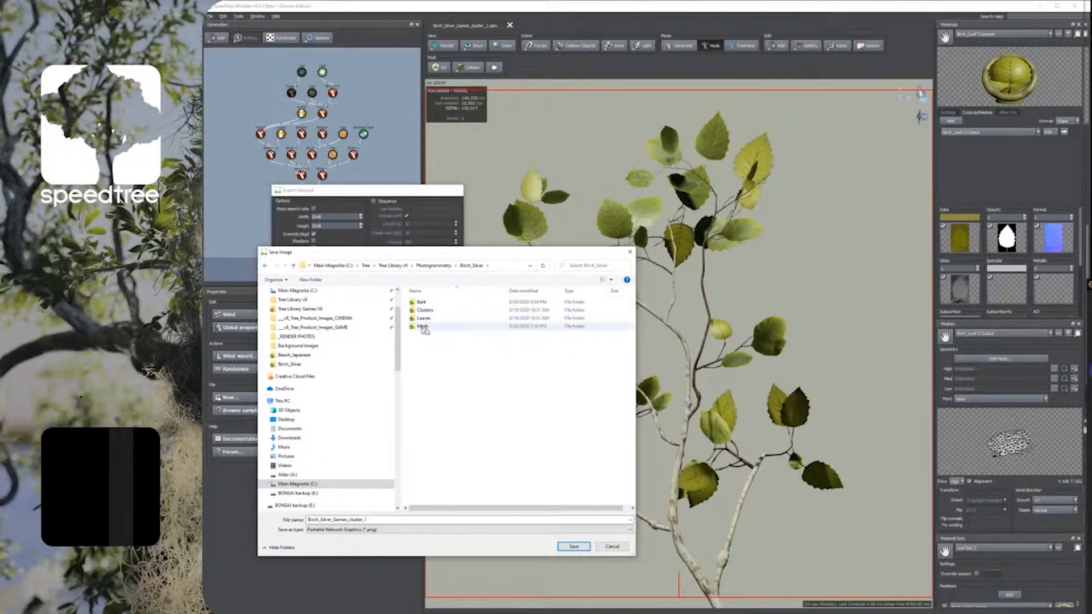
pyautogui.click(425, 310)
pyautogui.doubleClick(425, 311)
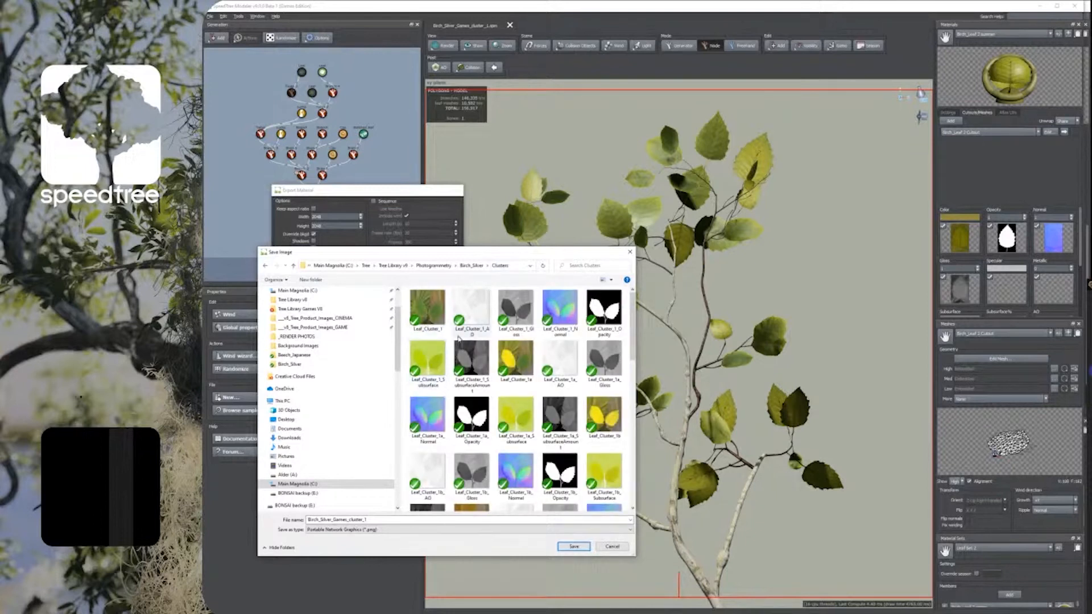
pyautogui.scroll(-3, 458, 427)
pyautogui.scroll(-3, 460, 431)
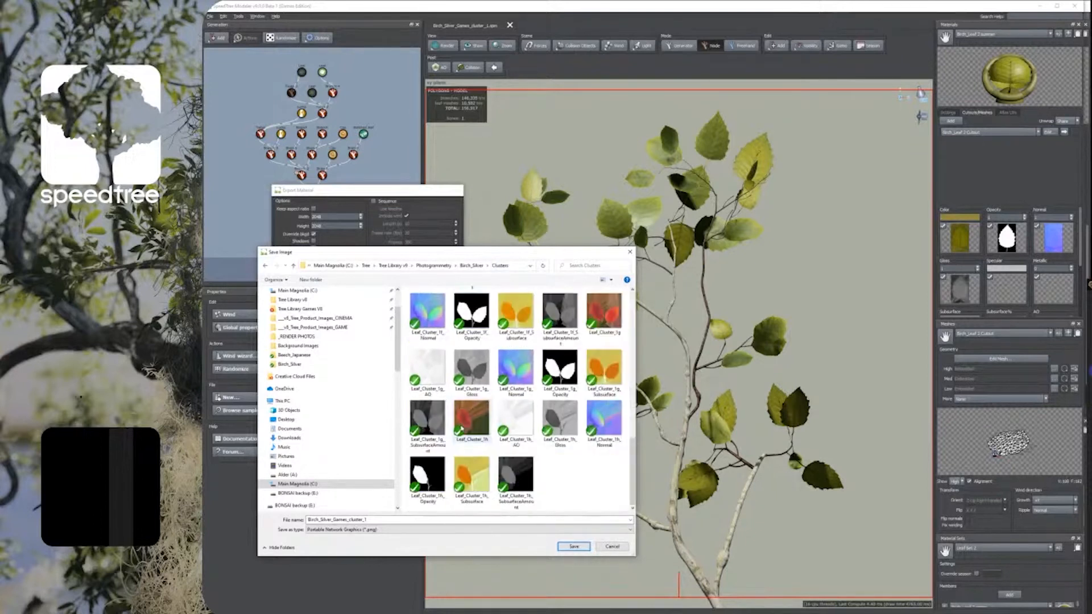
# Step: Replace the Games part of the image file name with "Main_" and save the exported maps as PNG
pyautogui.click(381, 520)
pyautogui.click(398, 520)
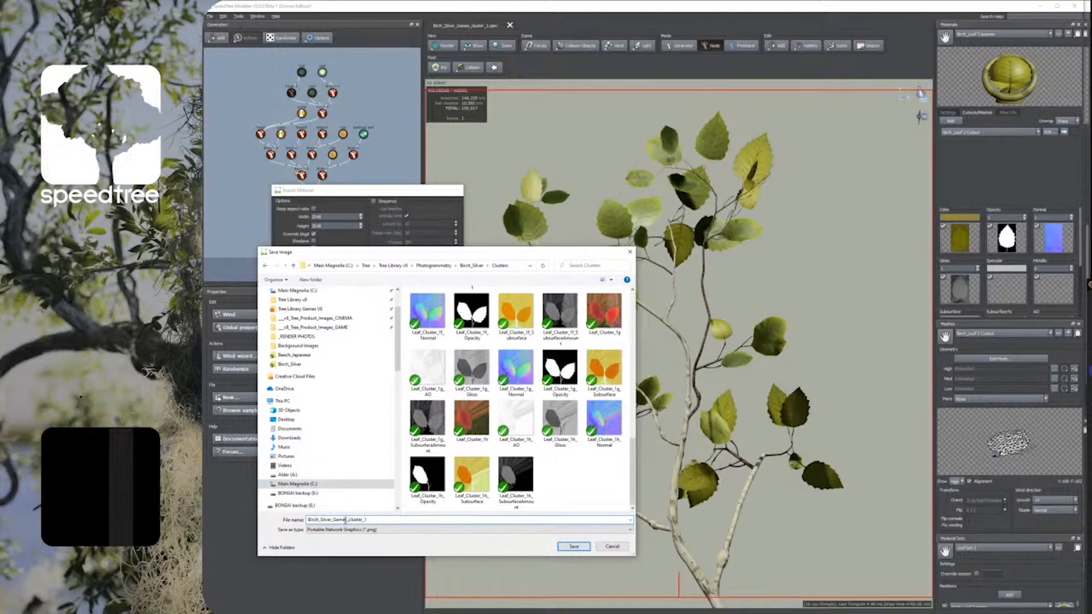
pyautogui.moveTo(349, 522); pyautogui.dragTo(333, 522)
pyautogui.write('Main_')
pyautogui.press('Return')
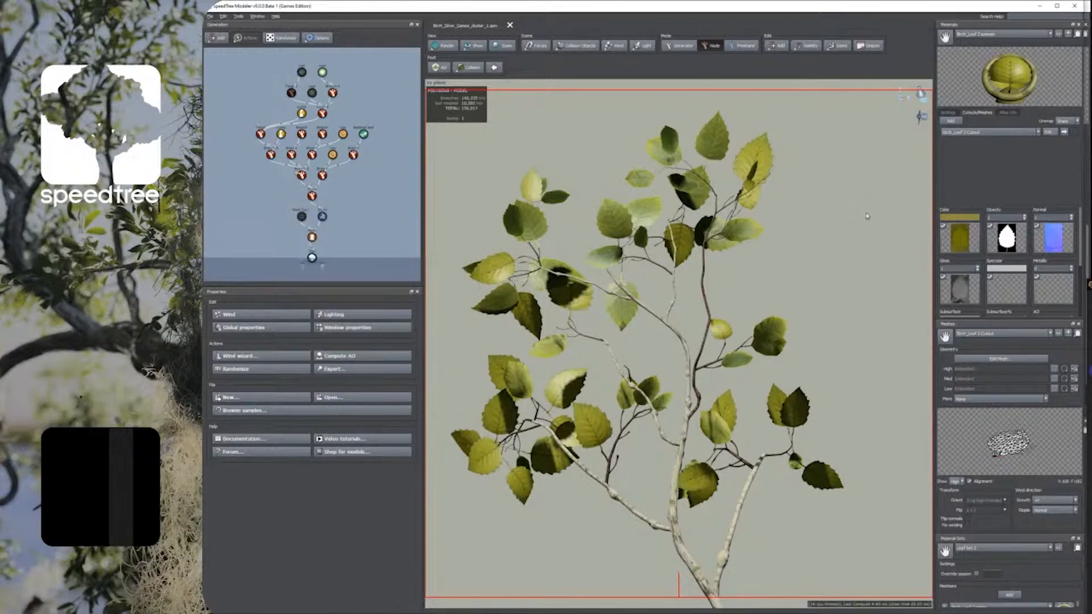
# Step: Preview the birch leaf material's color map, close the preview and widen the materials area
pyautogui.doubleClick(954, 243)
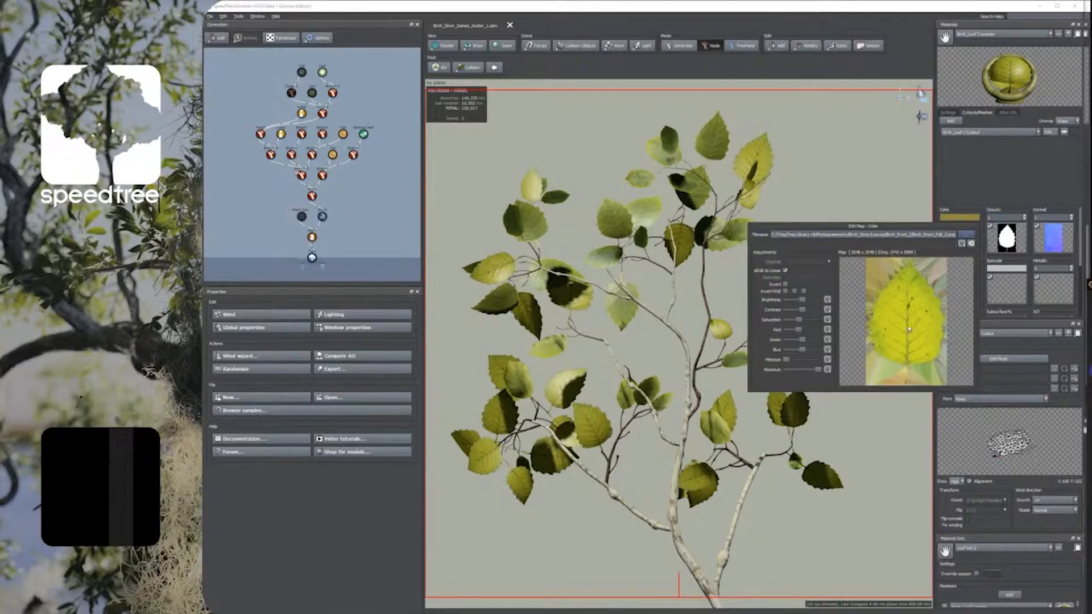
pyautogui.click(914, 198)
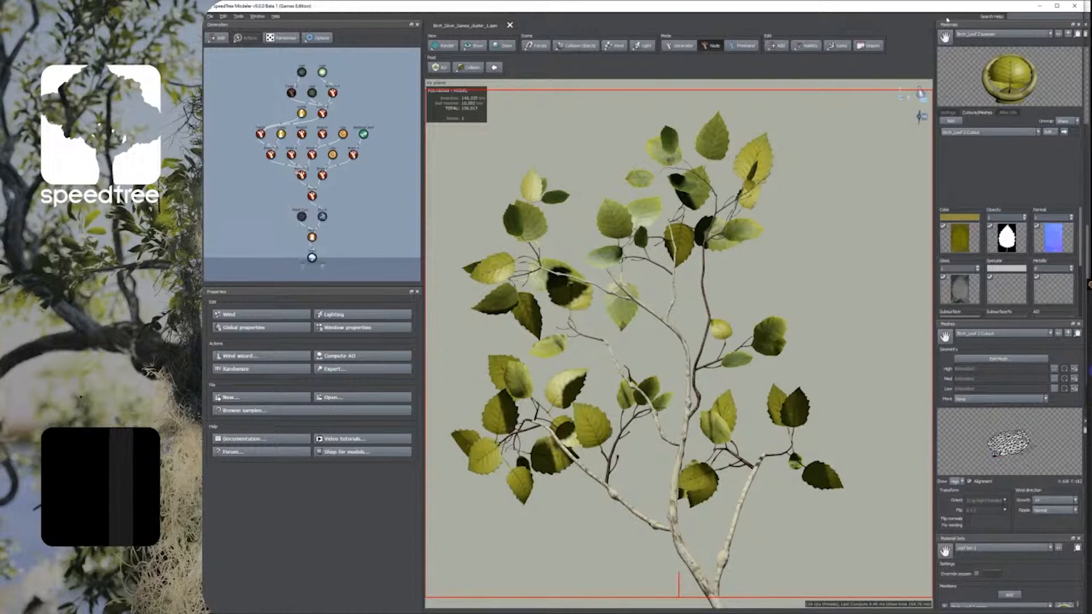
pyautogui.moveTo(936, 34); pyautogui.dragTo(893, 34)
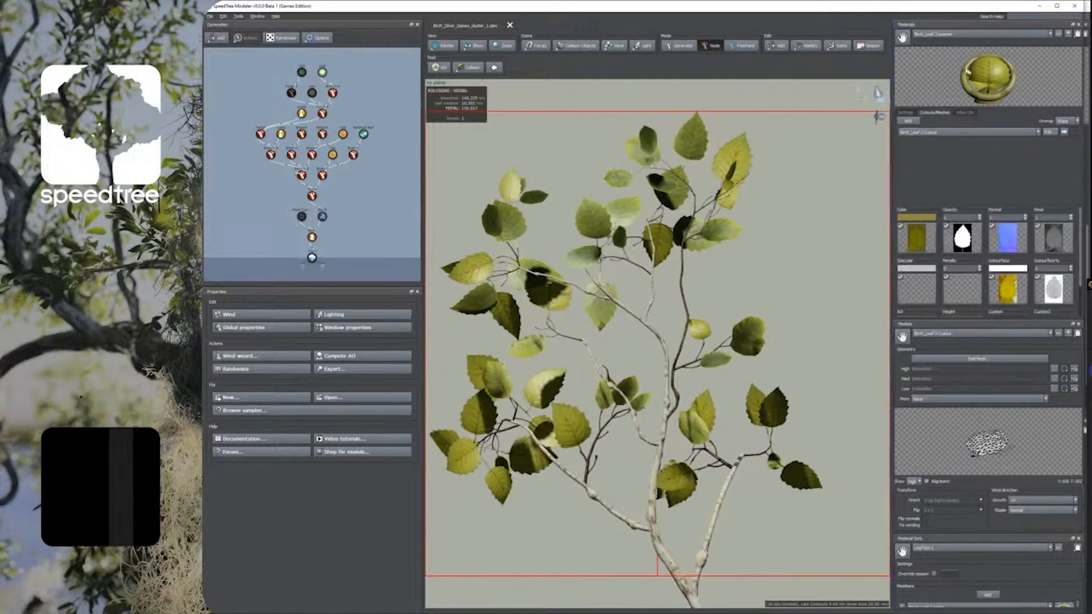
# Step: Try a second cutout on the birch leaf material, pull in its two upper corner points, and remove the cutout
pyautogui.click(908, 120)
pyautogui.click(1047, 144)
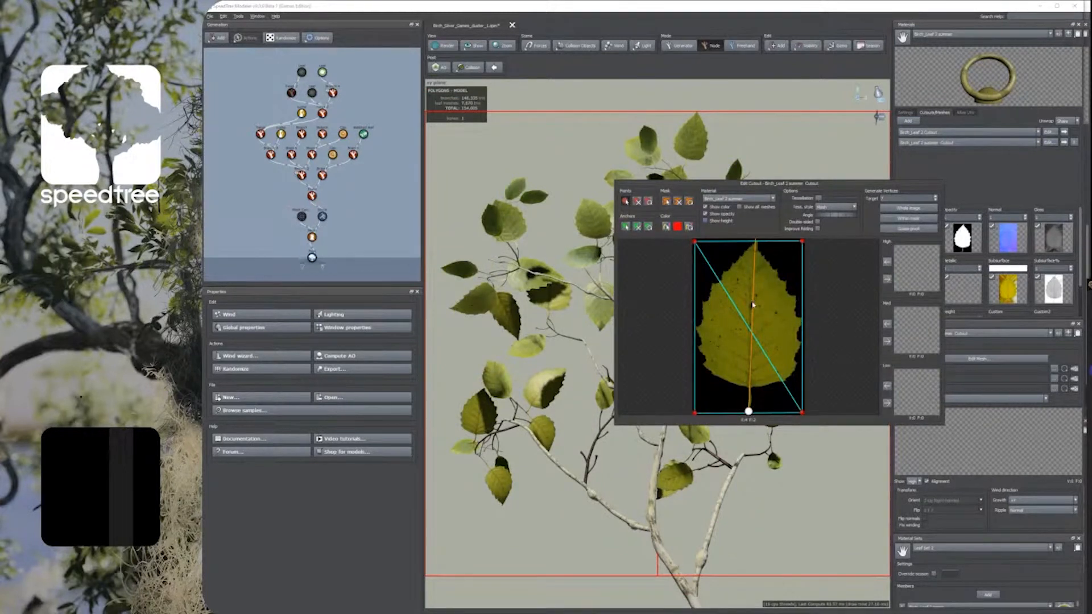
pyautogui.moveTo(695, 242); pyautogui.dragTo(743, 326)
pyautogui.moveTo(802, 242); pyautogui.dragTo(799, 307)
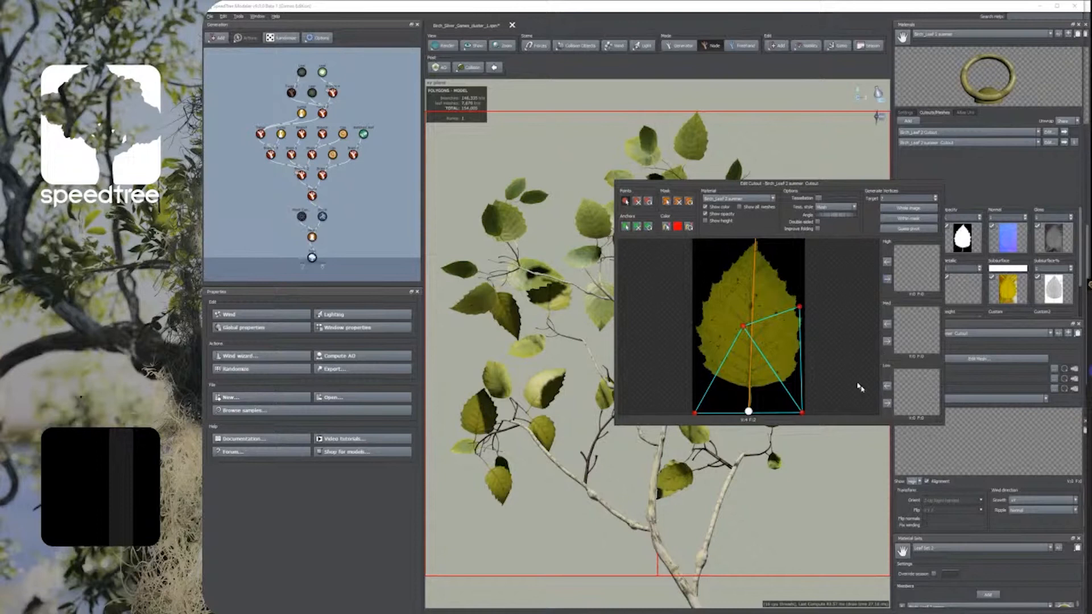
pyautogui.click(851, 164)
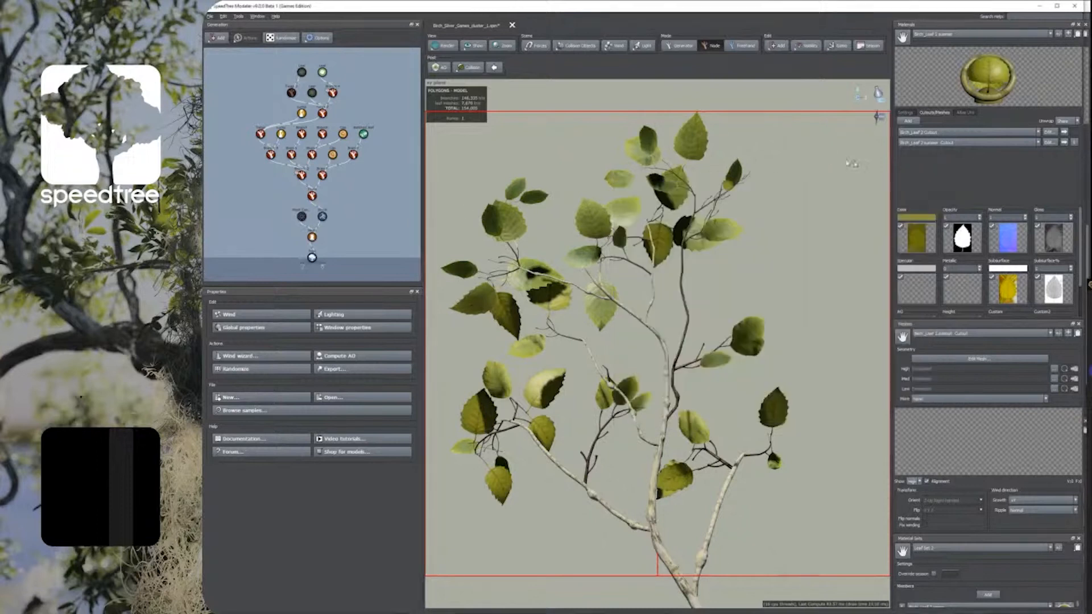
pyautogui.click(1074, 143)
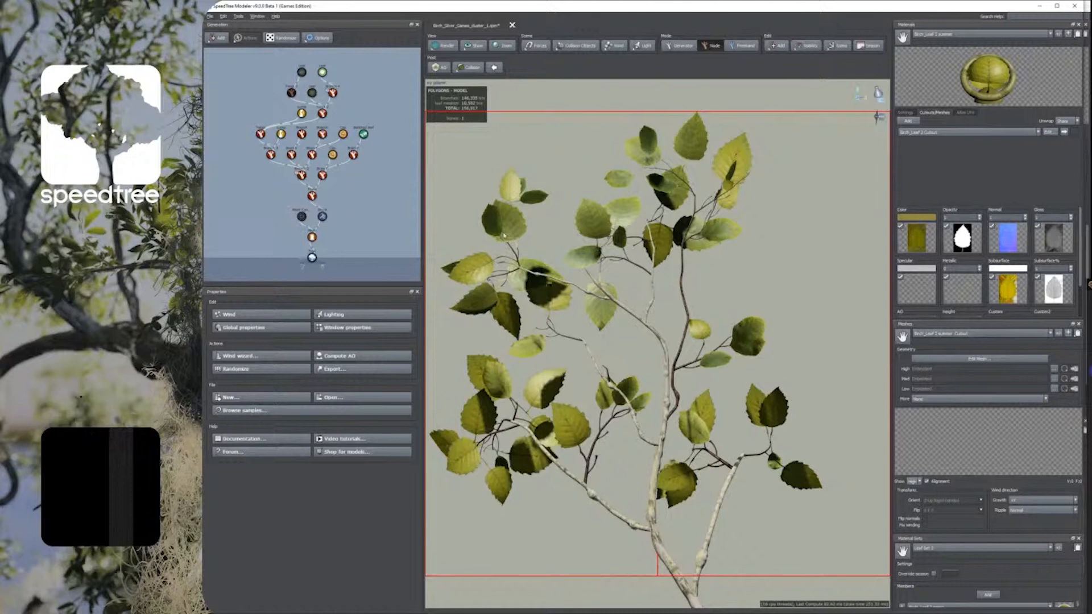
# Step: Check the leaf generator's material settings and the mesh choices offered for its first leaf type
pyautogui.click(323, 72)
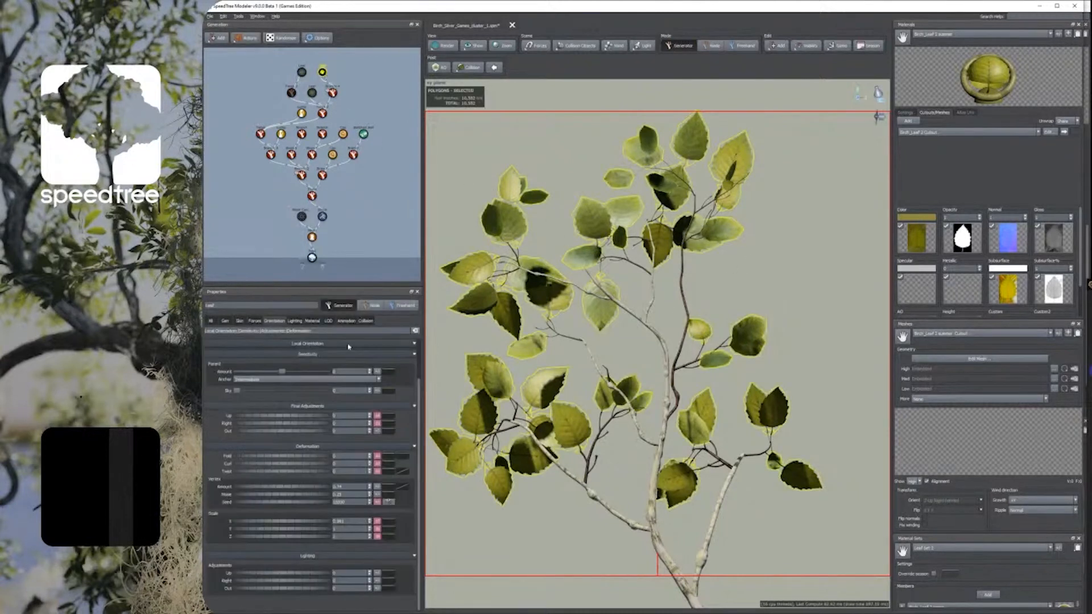
pyautogui.click(312, 321)
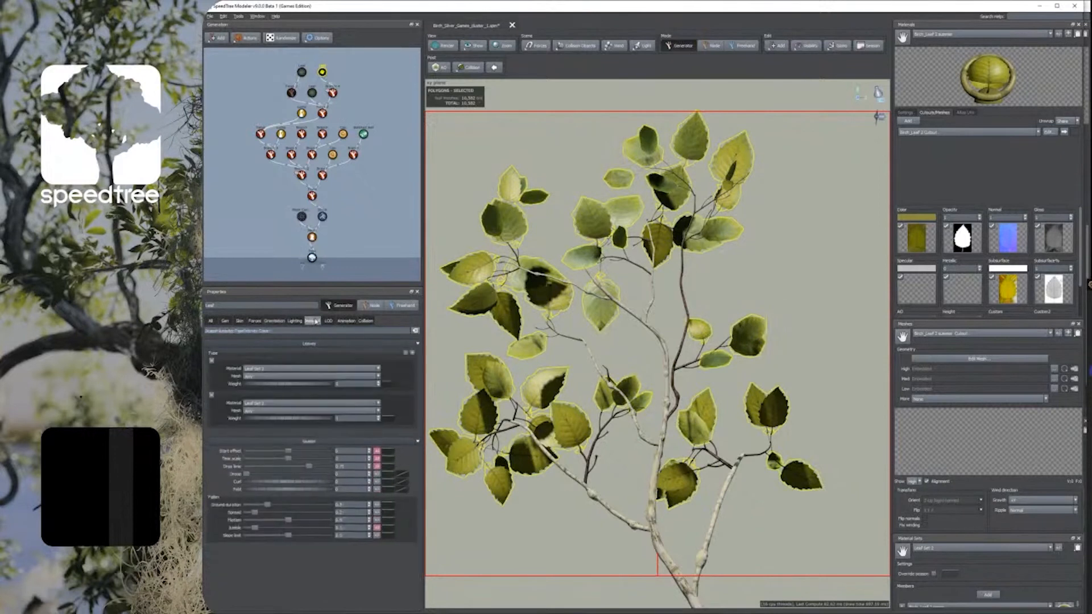
pyautogui.click(254, 378)
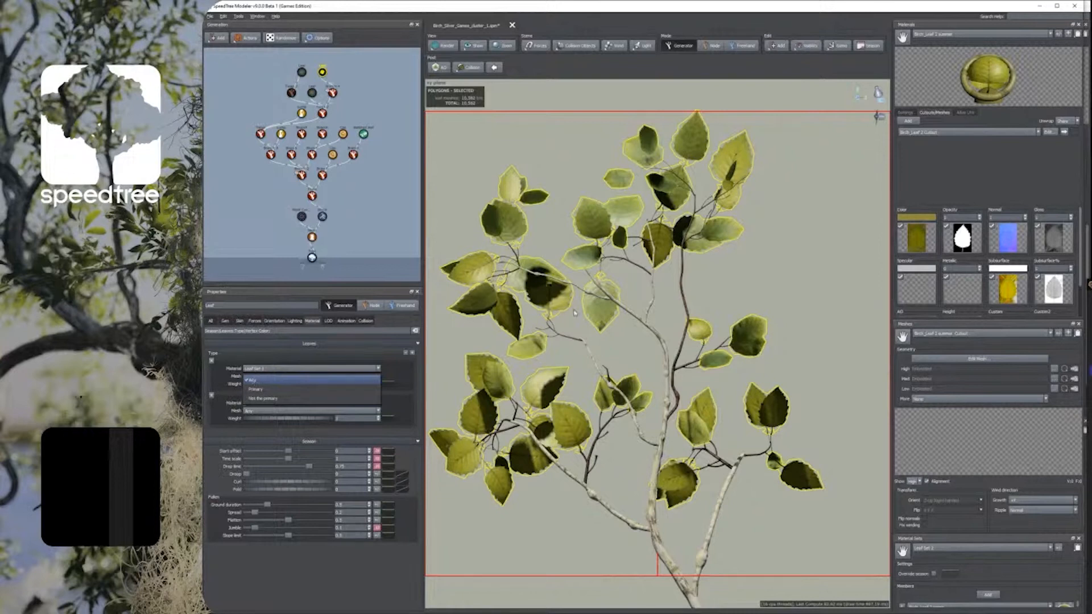
pyautogui.click(259, 389)
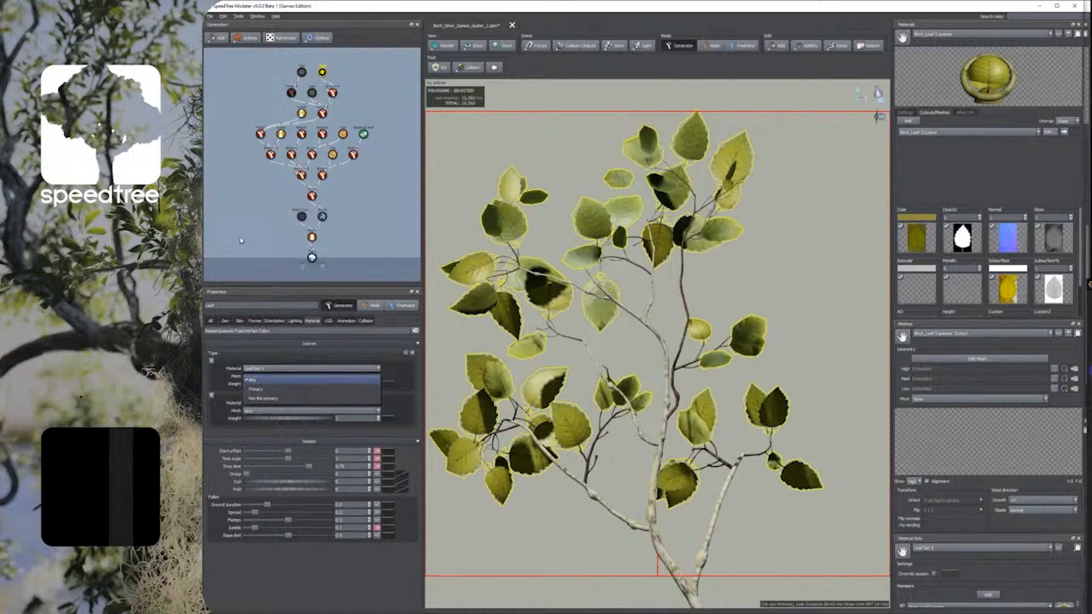
pyautogui.click(390, 190)
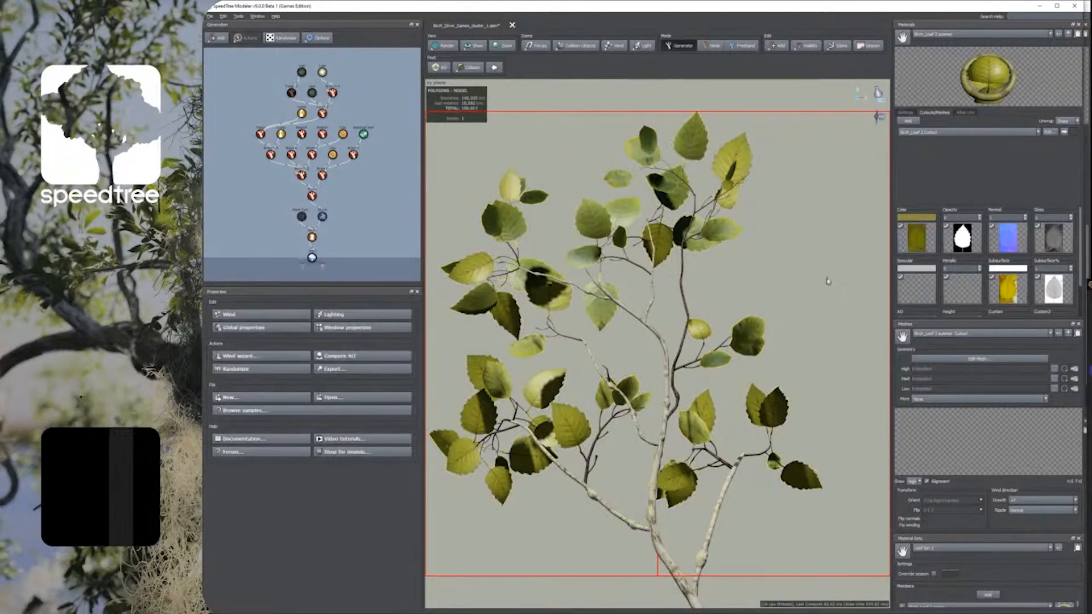
# Step: Open the Birch_Silver_Games.spm tree model from the Birch_Silver folder
pyautogui.click(1023, 358)
pyautogui.click(210, 16)
pyautogui.click(227, 46)
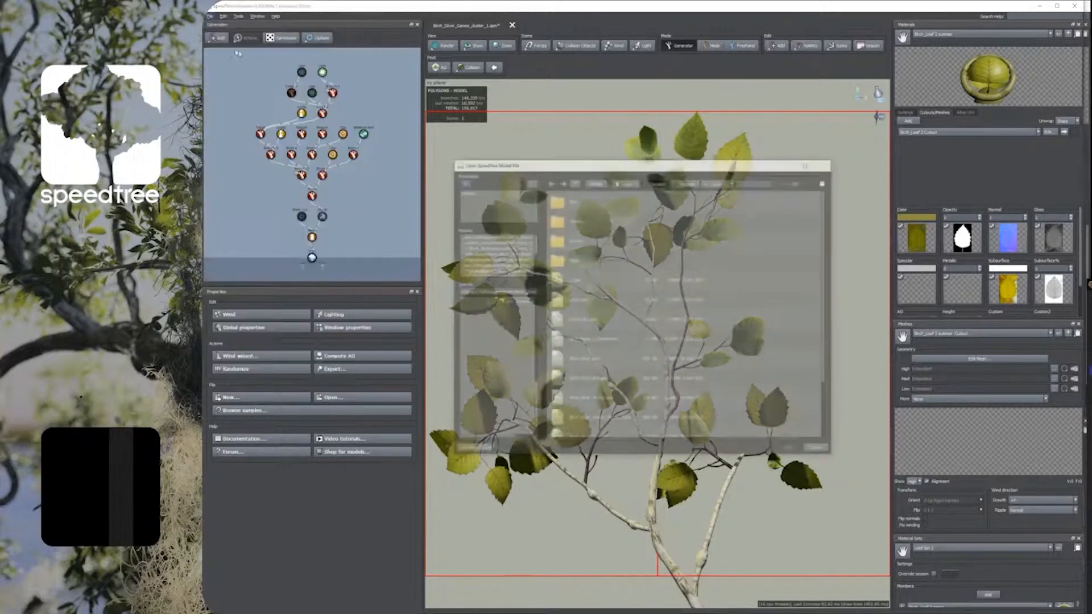
pyautogui.scroll(-3, 580, 352)
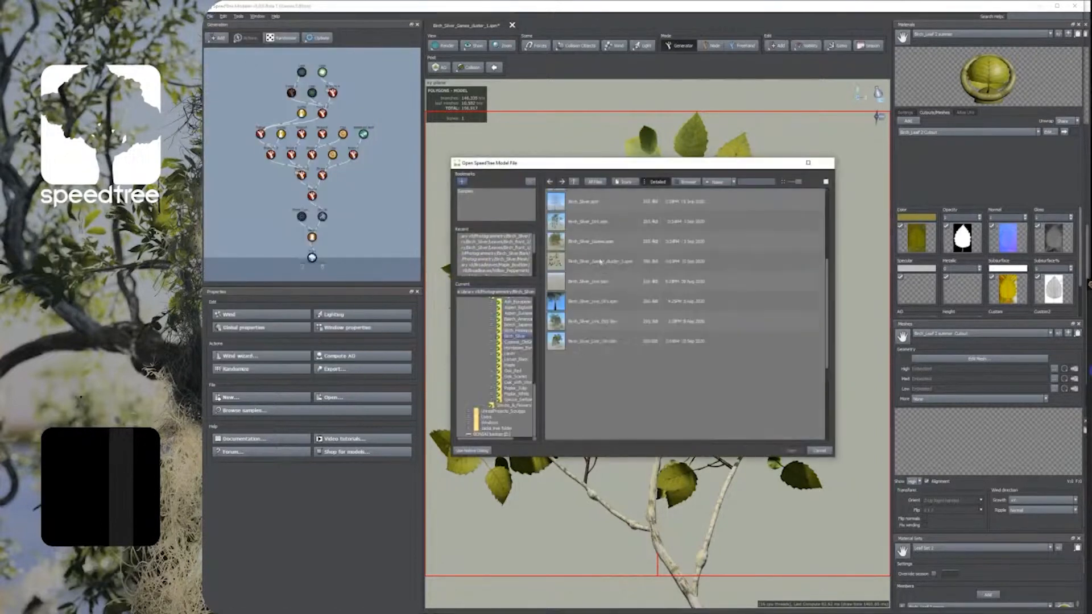
pyautogui.click(593, 243)
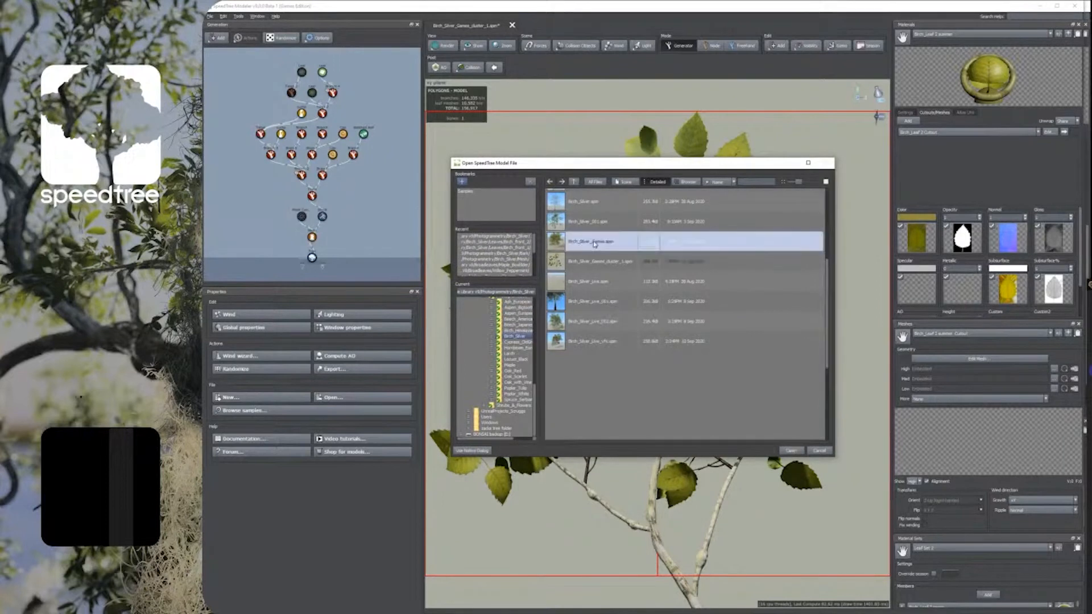
pyautogui.click(790, 451)
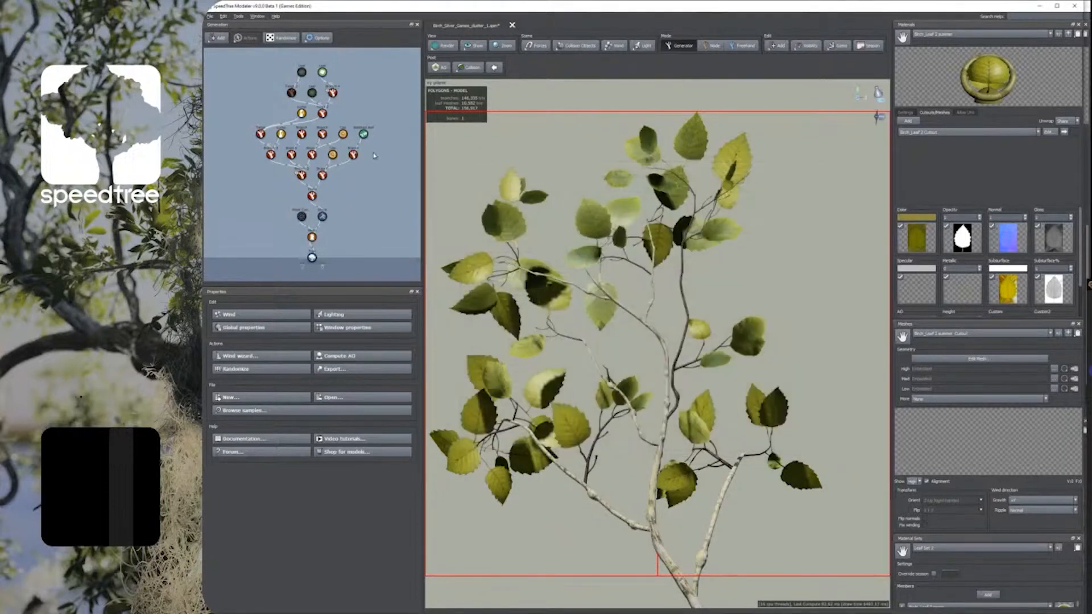
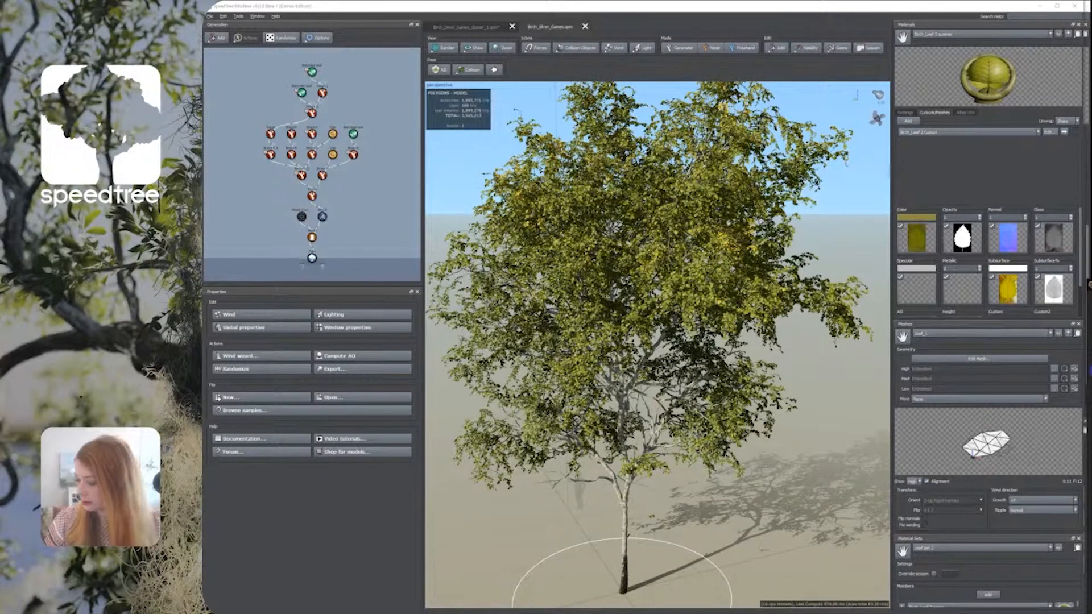
pyautogui.click(755, 444)
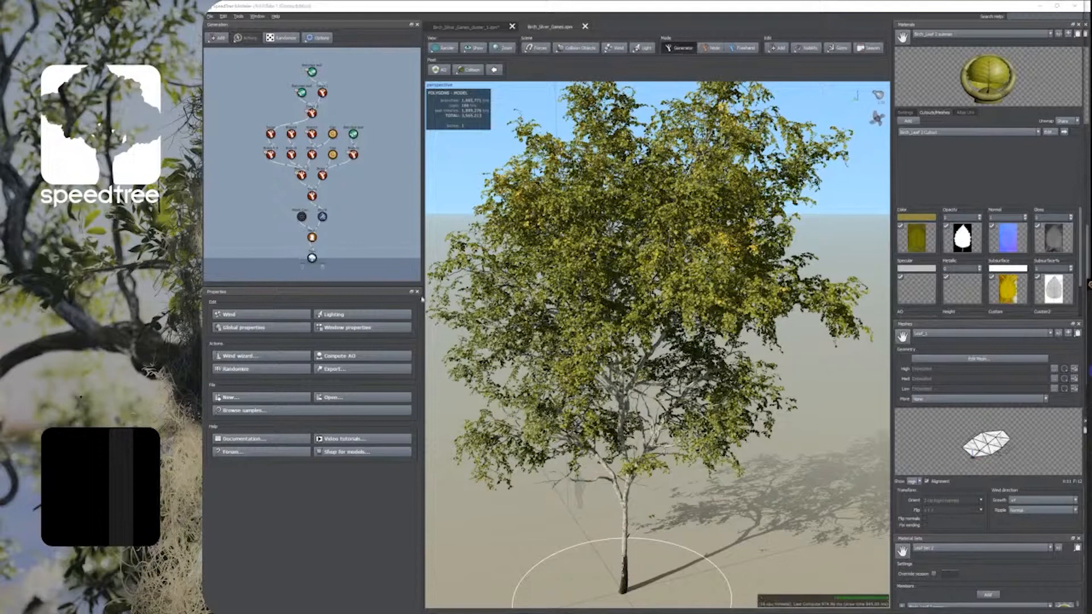
pyautogui.moveTo(774, 436); pyautogui.dragTo(780, 420)
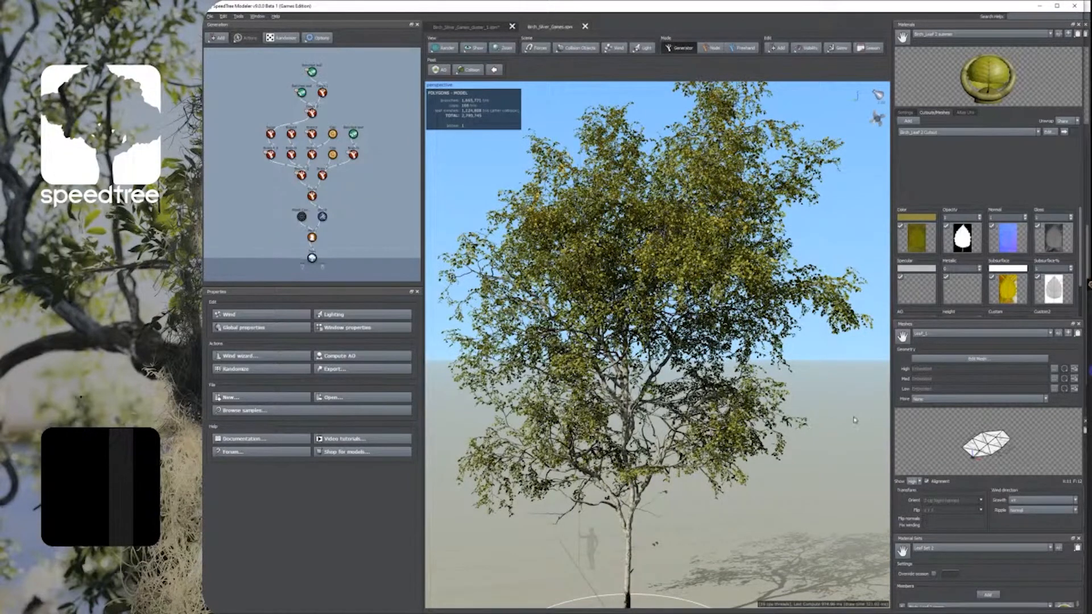
pyautogui.moveTo(793, 441); pyautogui.dragTo(803, 433, button='middle')
pyautogui.moveTo(802, 433)
pyautogui.mouseDown()
pyautogui.moveTo(794, 445)
pyautogui.moveTo(818, 446)
pyautogui.mouseUp()
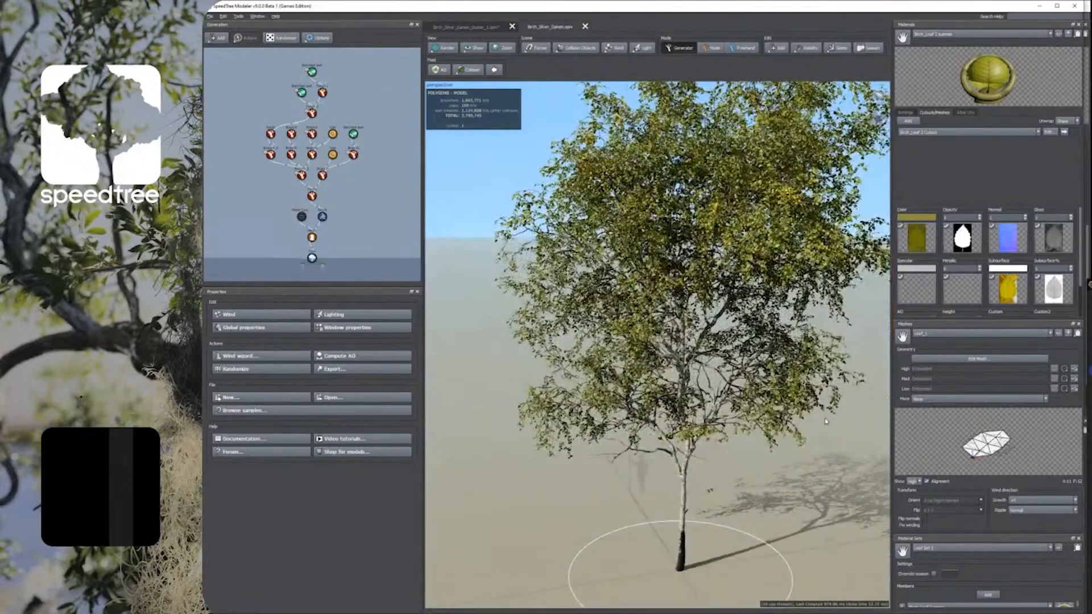
# Step: Try simplifying the birch leaf cutout mesh by raising its centre point and deleting the midrib point above it, and close the cutout editor
pyautogui.click(917, 241)
pyautogui.click(1048, 132)
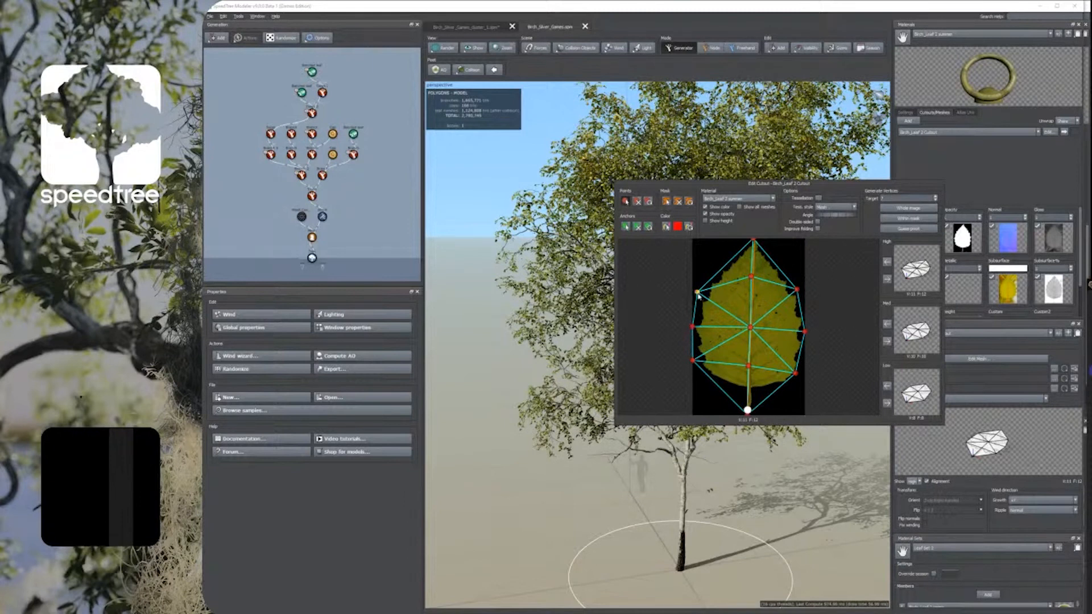
pyautogui.moveTo(698, 325); pyautogui.dragTo(692, 314)
pyautogui.click(637, 201)
pyautogui.click(693, 313)
pyautogui.click(887, 326)
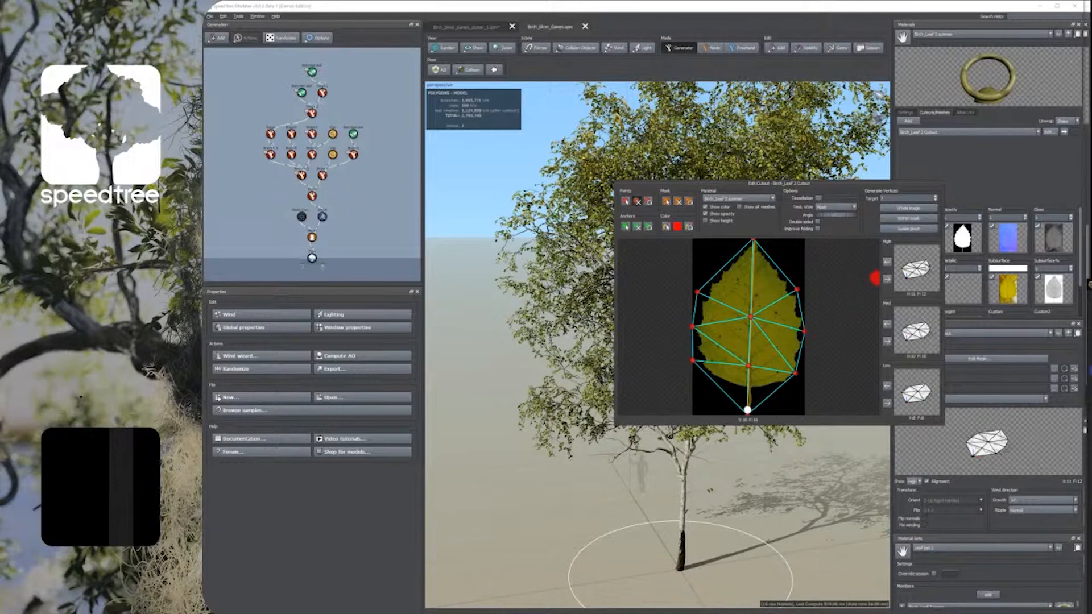
pyautogui.click(923, 165)
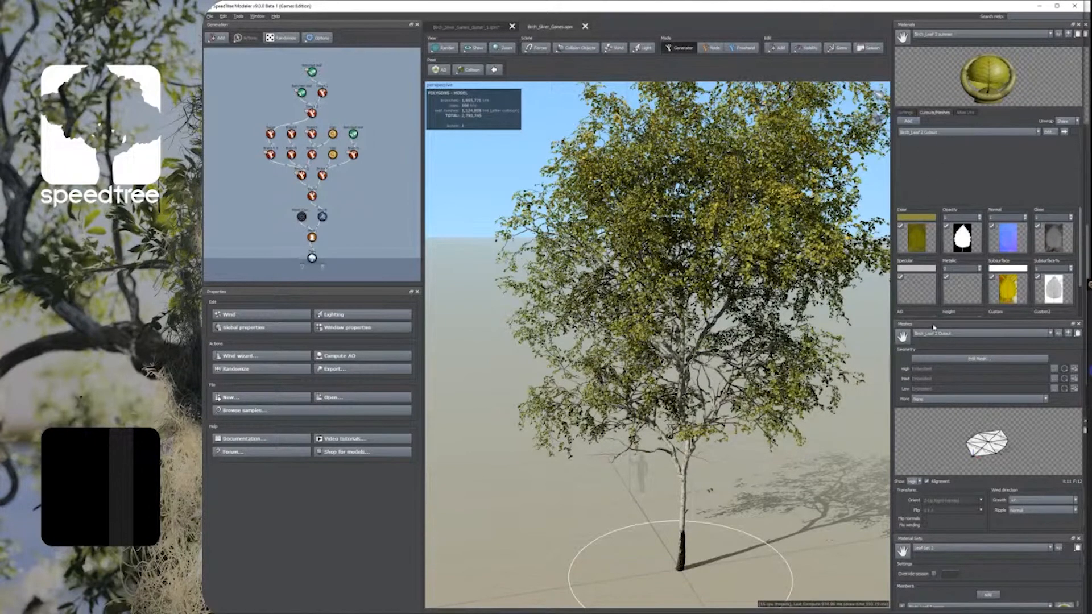
pyautogui.click(946, 334)
pyautogui.click(947, 335)
pyautogui.scroll(1, 592, 509)
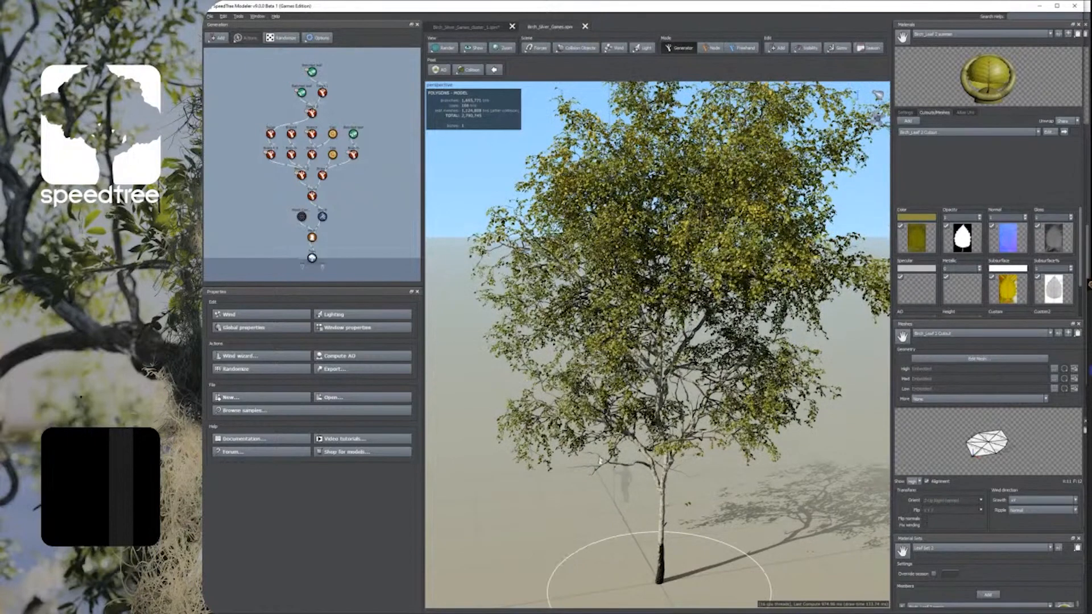
pyautogui.scroll(3, 602, 446)
pyautogui.moveTo(604, 446); pyautogui.dragTo(652, 494)
pyautogui.scroll(-3, 631, 475)
pyautogui.moveTo(651, 494); pyautogui.dragTo(651, 500, button='middle')
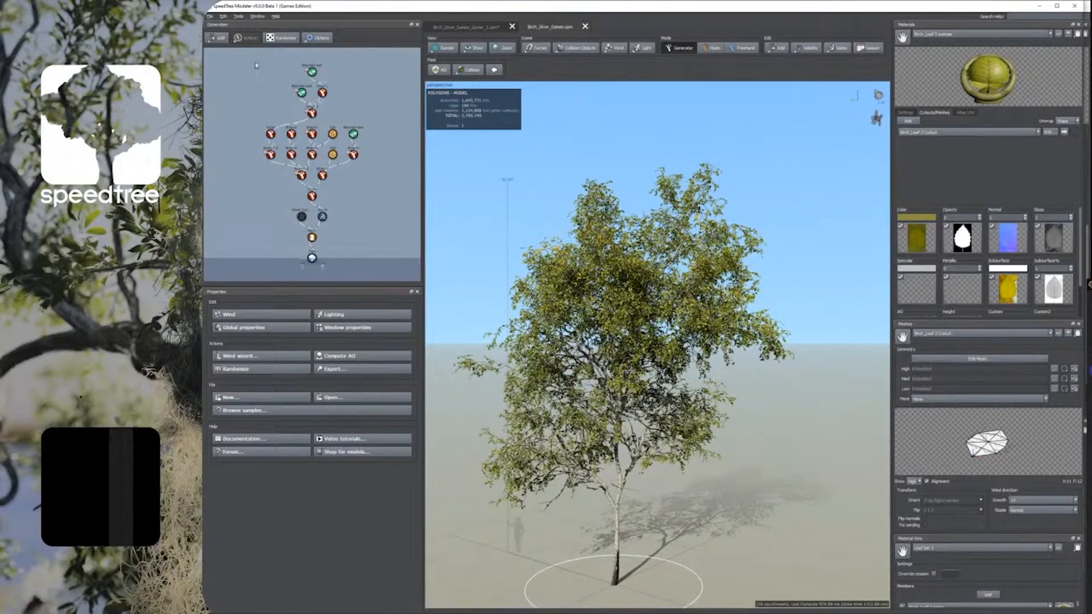
pyautogui.moveTo(753, 522); pyautogui.dragTo(756, 495)
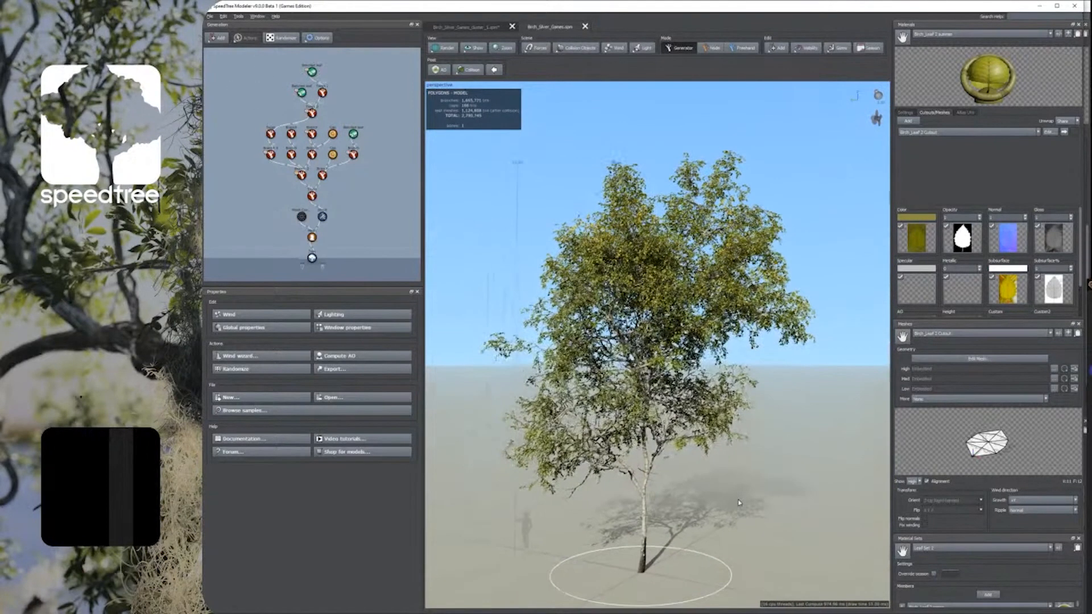
# Step: Delete the group of twig and leaf generators at the outermost end of the tree's generator hierarchy
pyautogui.moveTo(249, 67); pyautogui.dragTo(388, 161)
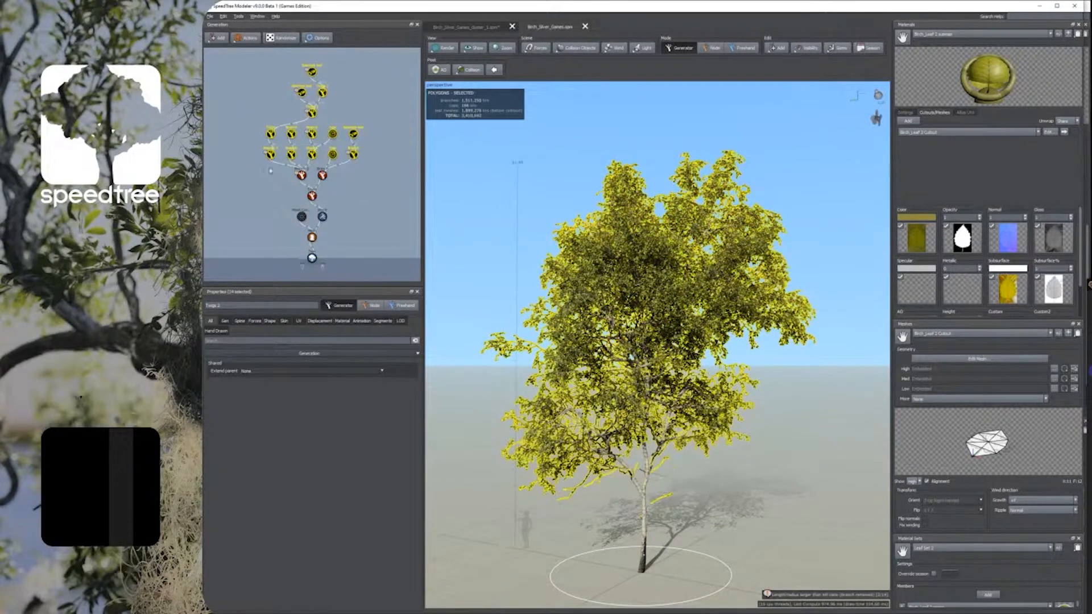
pyautogui.click(370, 198)
pyautogui.moveTo(234, 71); pyautogui.dragTo(376, 121)
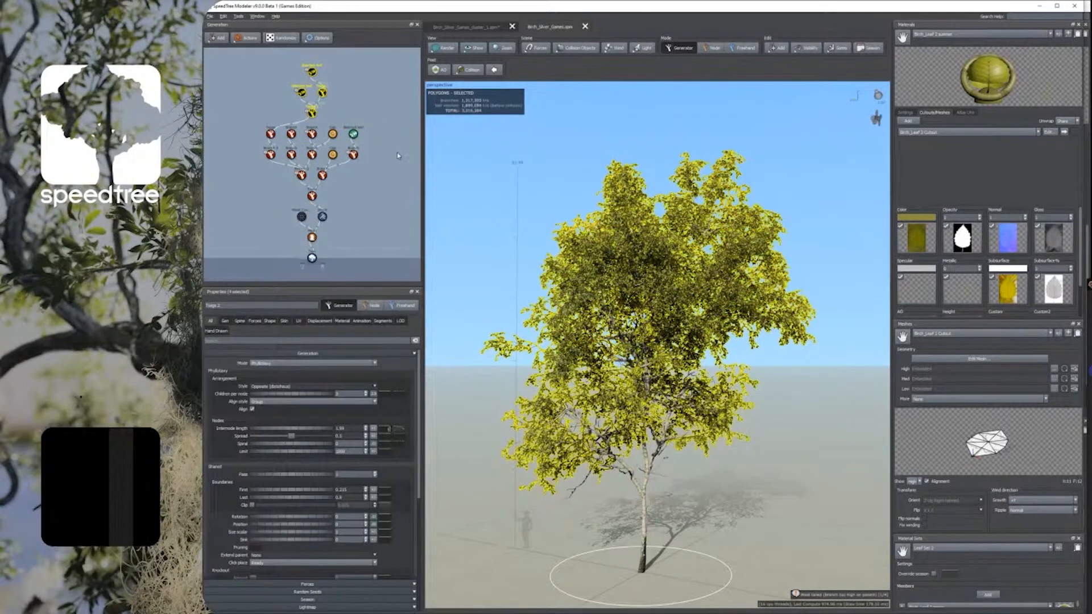
pyautogui.press('Delete')
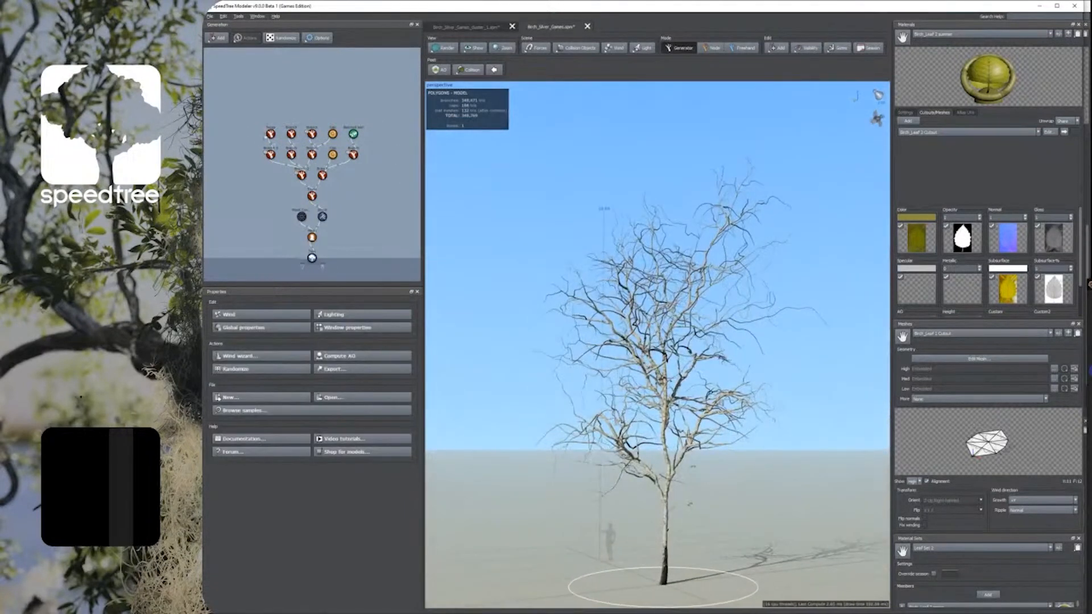
# Step: Hide the generator of the short low branches on the trunk together with its child generators
pyautogui.moveTo(285, 141); pyautogui.dragTo(321, 143)
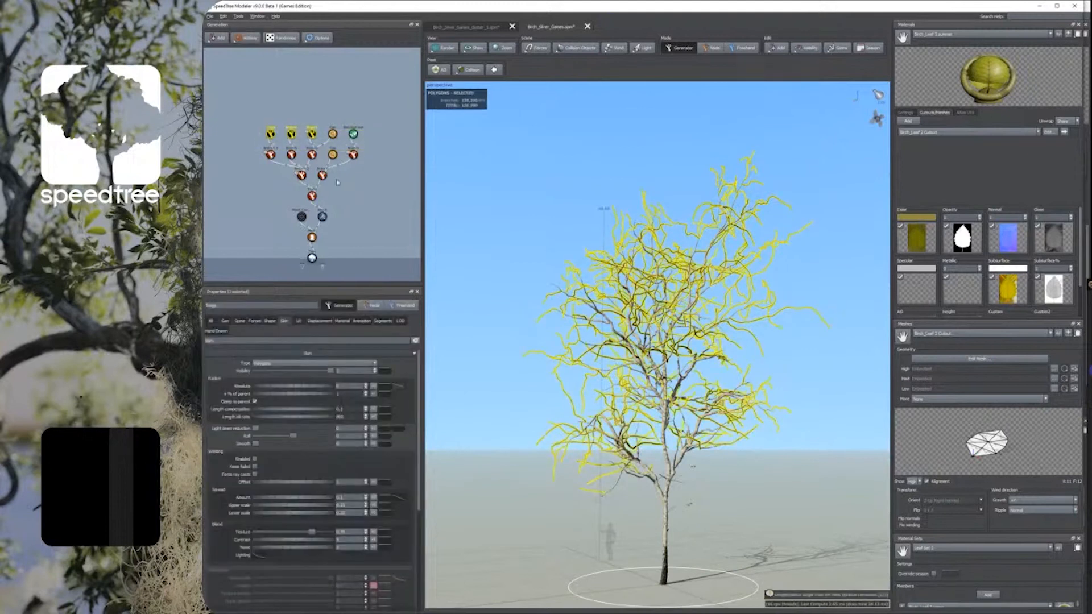
pyautogui.click(325, 181)
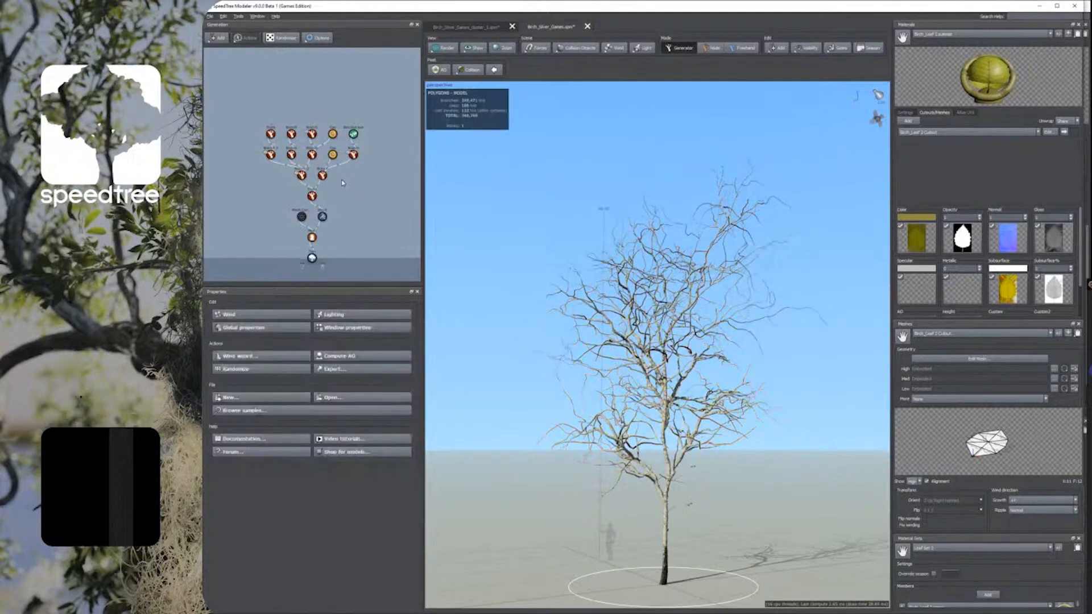
pyautogui.click(322, 176)
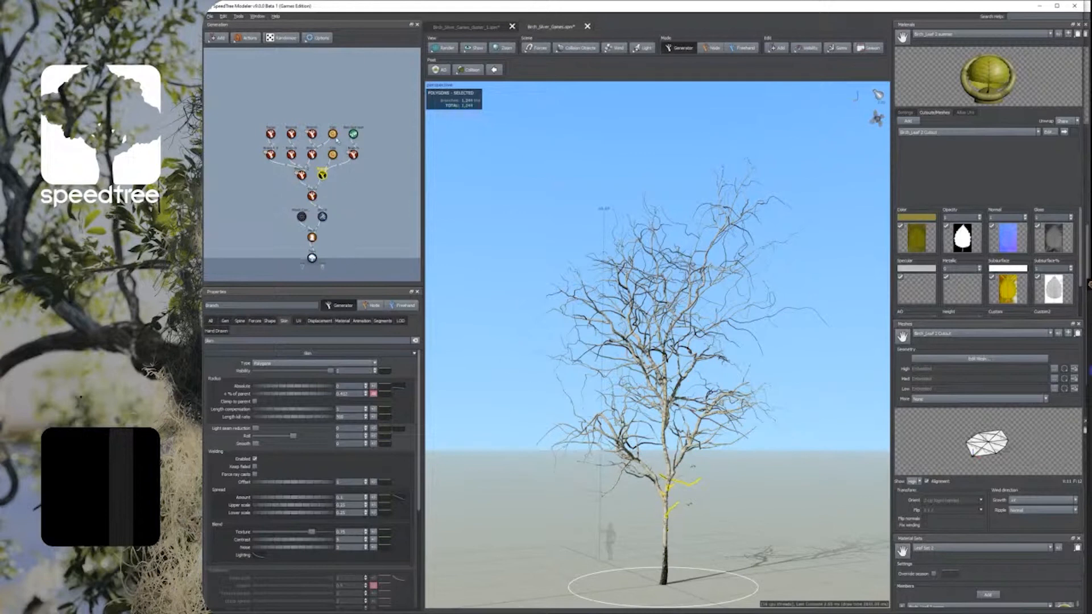
pyautogui.click(326, 181)
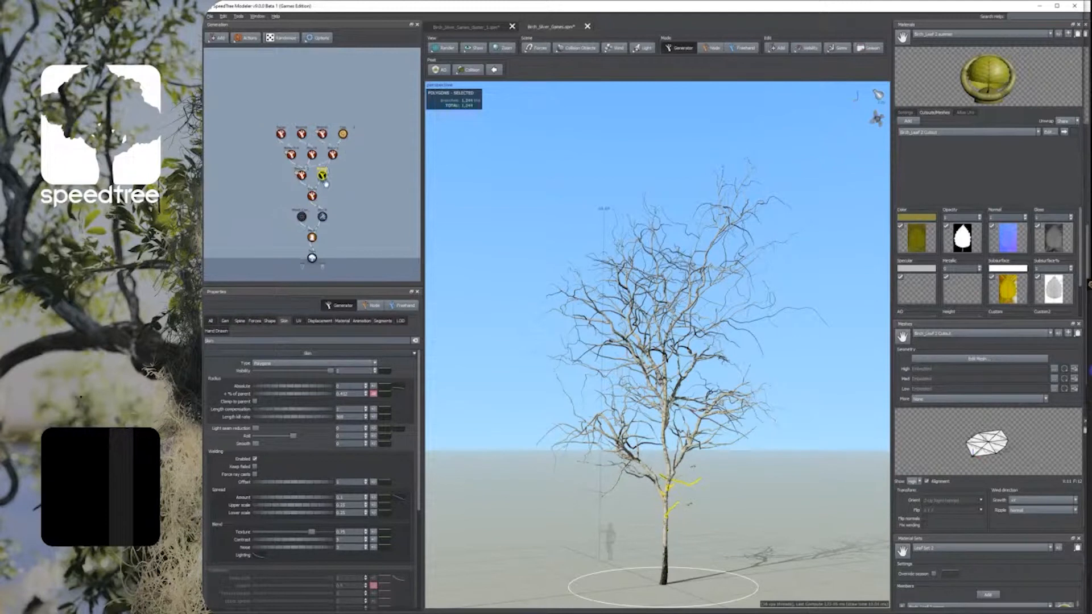
pyautogui.click(327, 184)
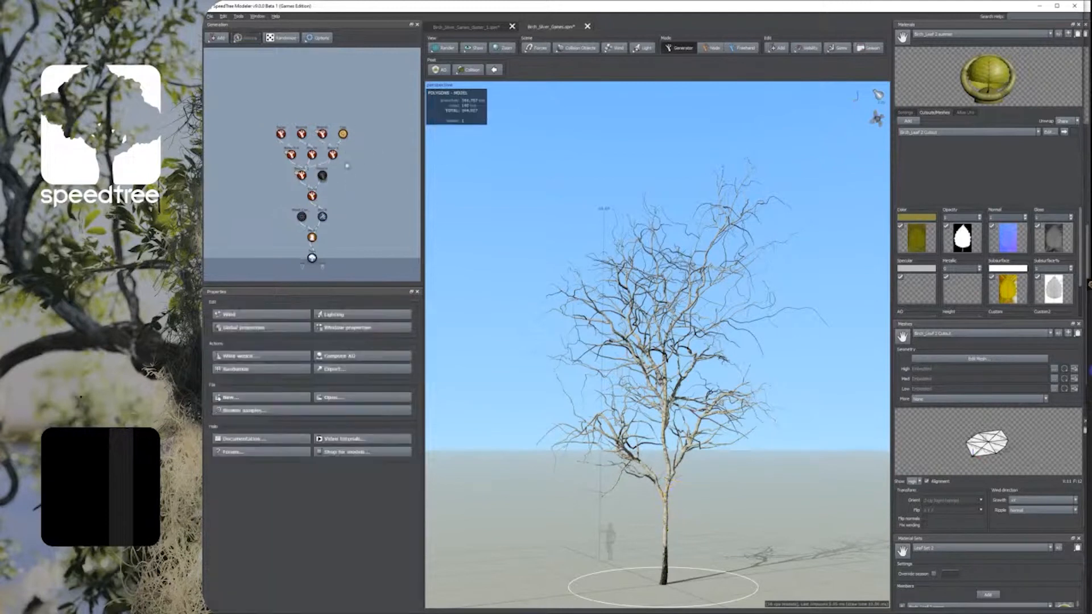
# Step: Delete the remaining twig and smaller branch generators, keeping only the main branches and one child branch generator
pyautogui.click(303, 176)
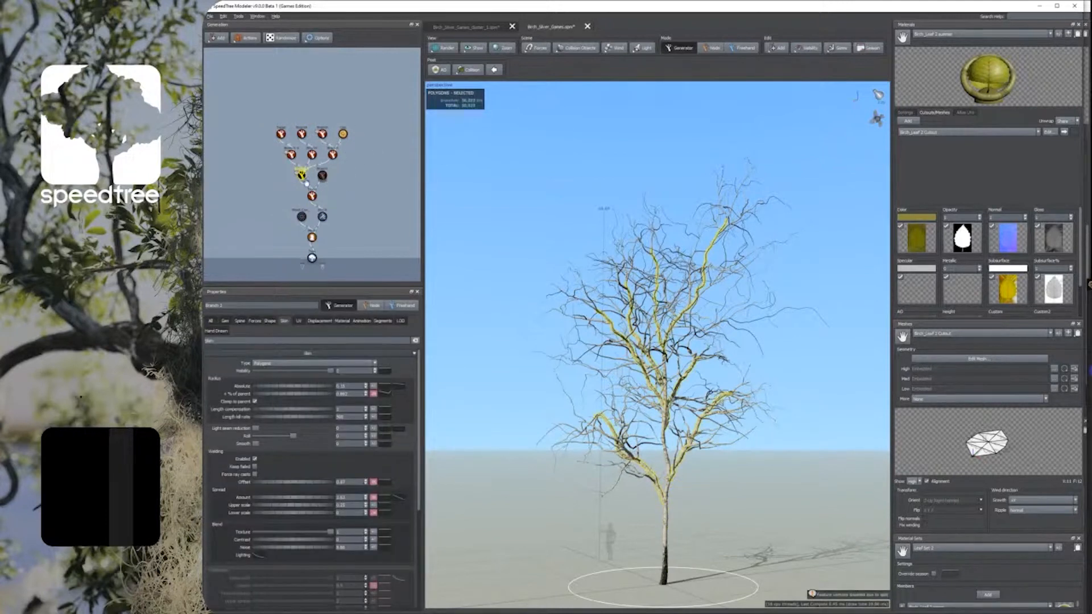
pyautogui.click(291, 154)
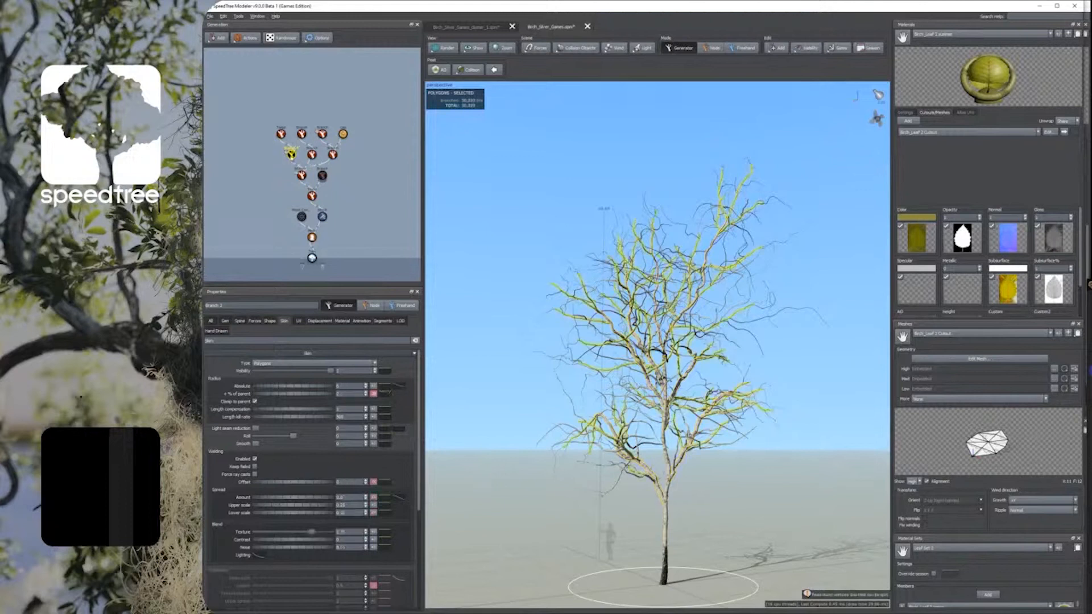
pyautogui.moveTo(265, 120); pyautogui.dragTo(343, 161)
pyautogui.press('Delete')
pyautogui.press('Delete')
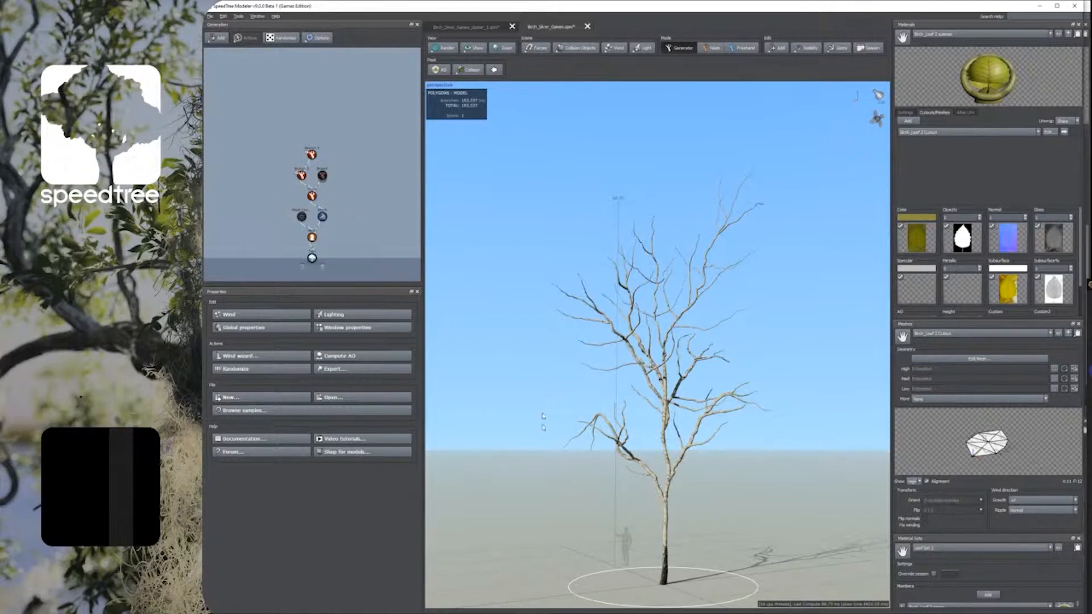
pyautogui.moveTo(692, 445)
pyautogui.mouseDown()
pyautogui.moveTo(647, 442)
pyautogui.moveTo(692, 446)
pyautogui.mouseUp()
pyautogui.click(621, 340)
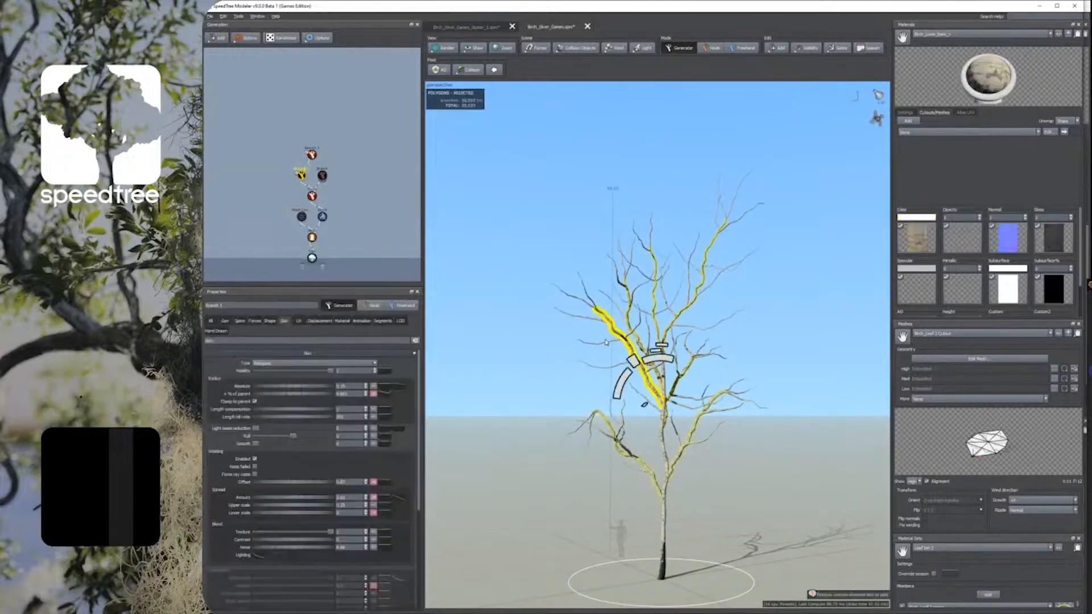
pyautogui.click(611, 343)
pyautogui.scroll(-3, 612, 343)
pyautogui.scroll(3, 618, 347)
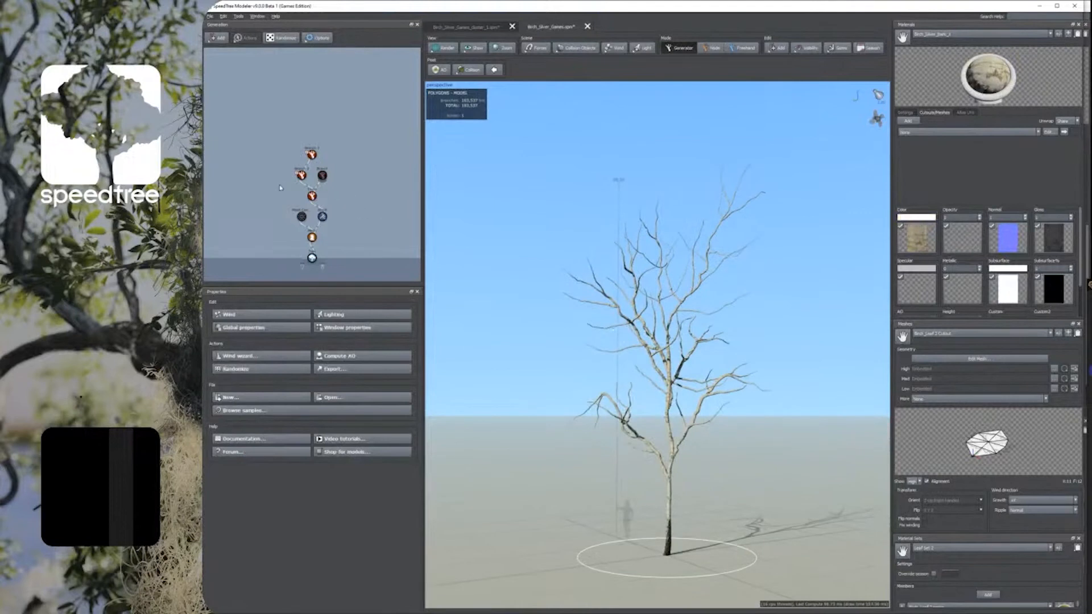
# Step: Add a frond generator to the outermost branch generator in the tree's hierarchy
pyautogui.click(312, 155)
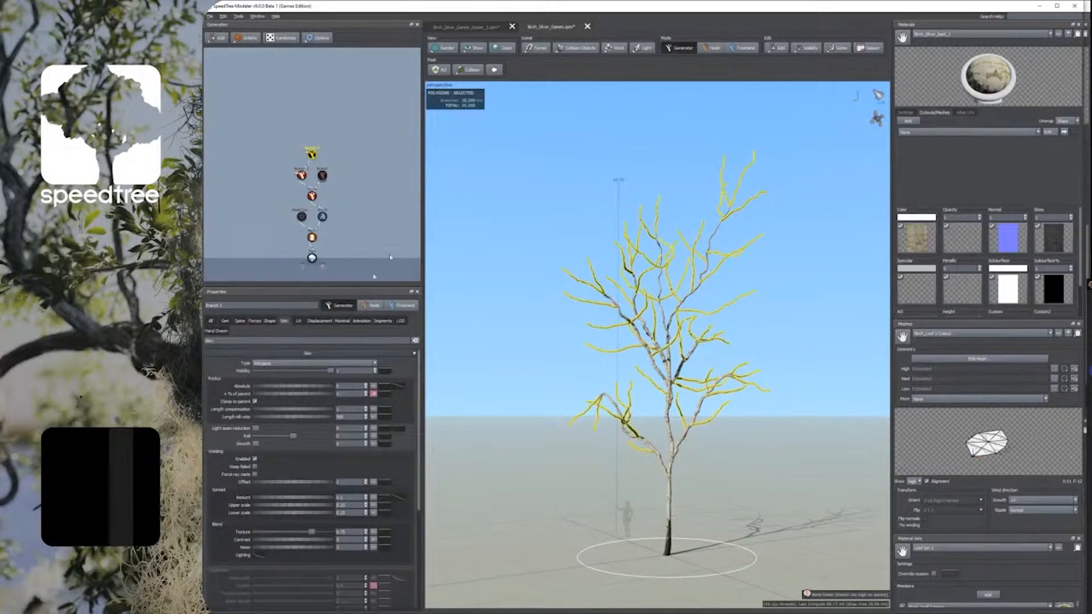
pyautogui.click(779, 48)
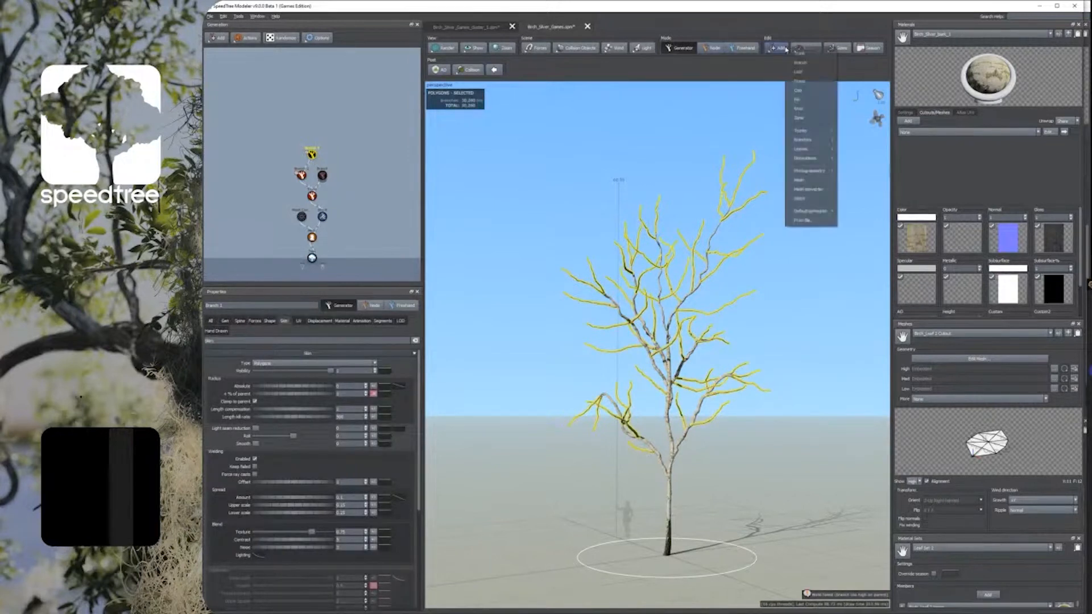
pyautogui.moveTo(801, 149)
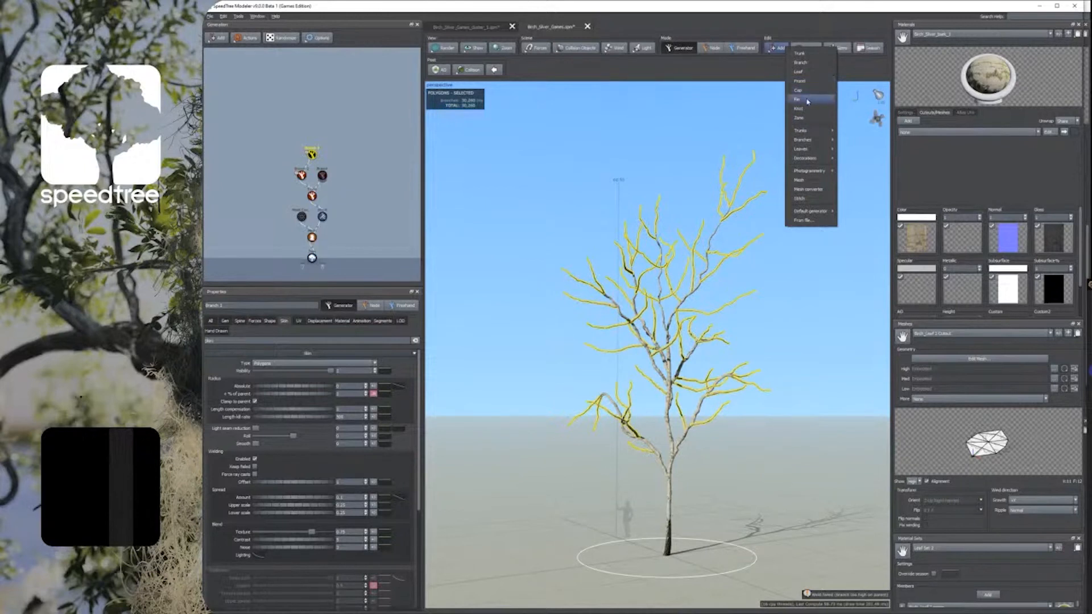
pyautogui.click(801, 81)
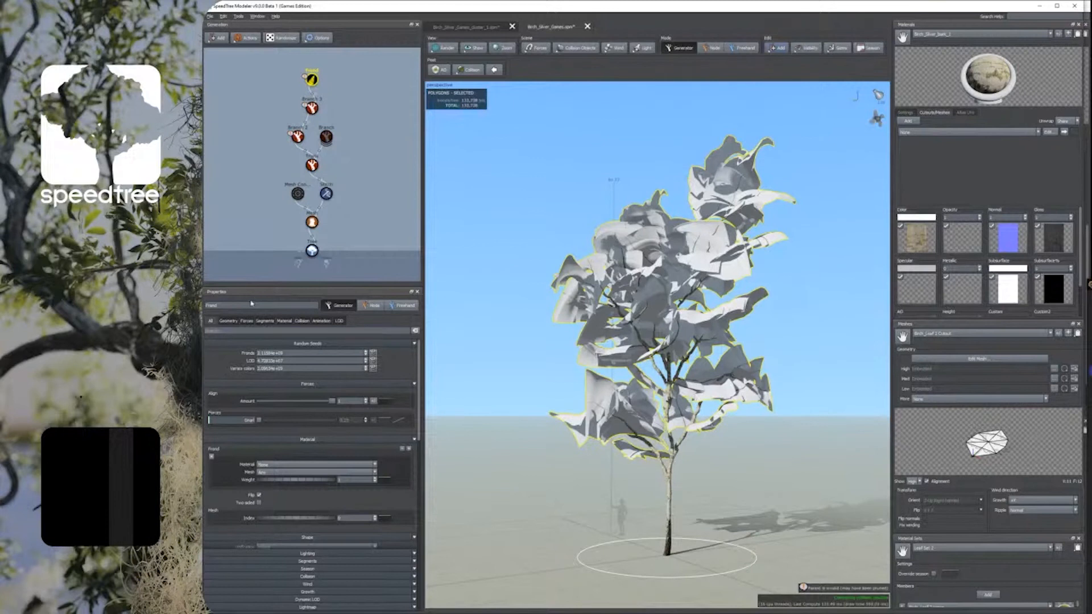
# Step: Display only the generation properties of the root tree generator
pyautogui.click(285, 270)
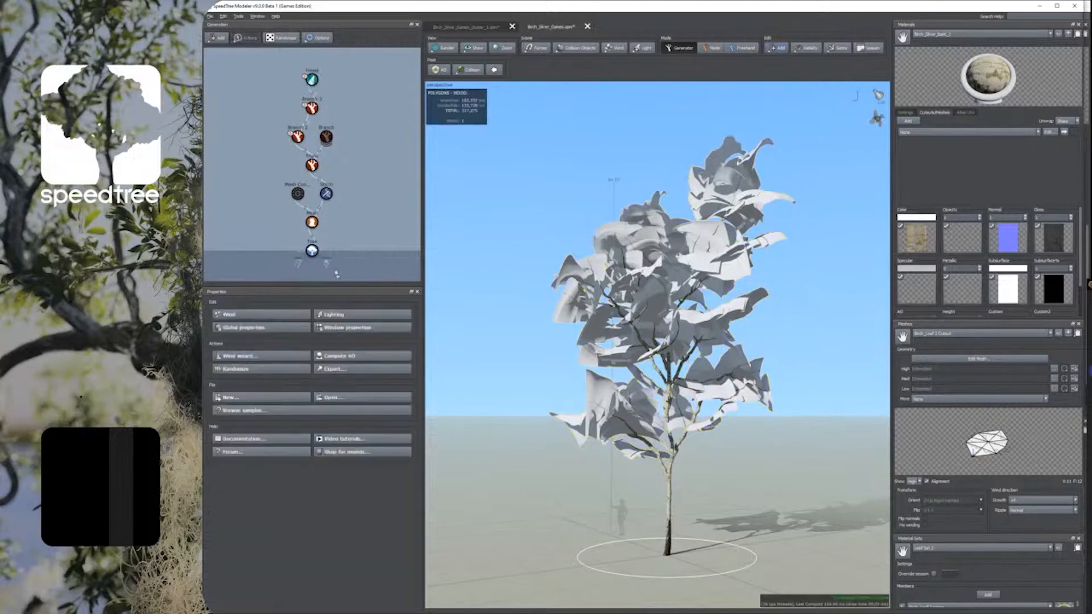
pyautogui.click(282, 328)
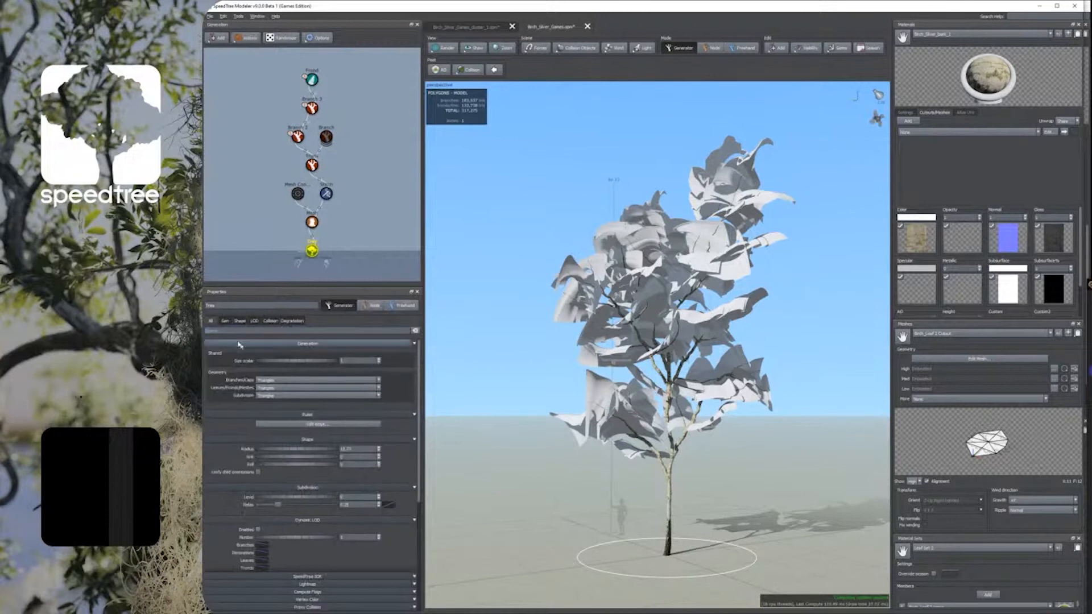
pyautogui.click(239, 321)
pyautogui.click(225, 321)
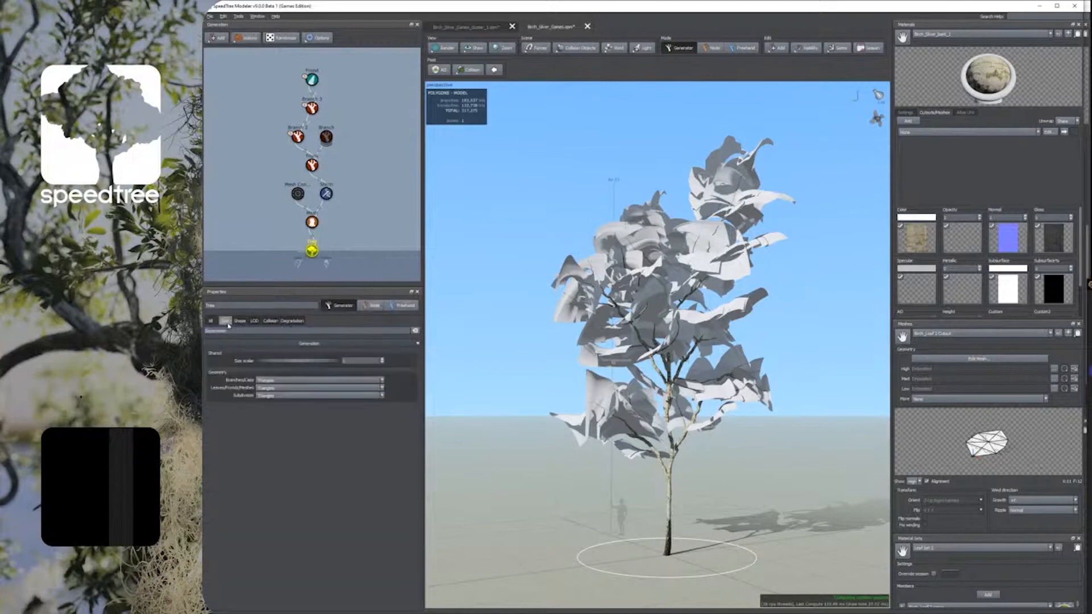
# Step: Add the trunk generator's absolute radius property to the favorites and show the favorites
pyautogui.click(312, 165)
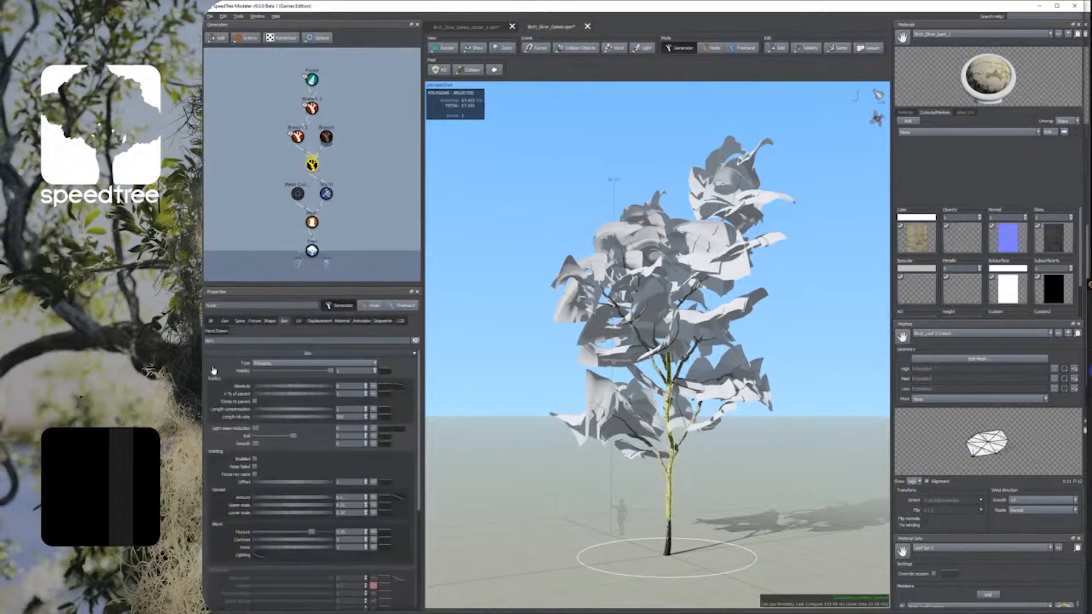
pyautogui.rightClick(249, 389)
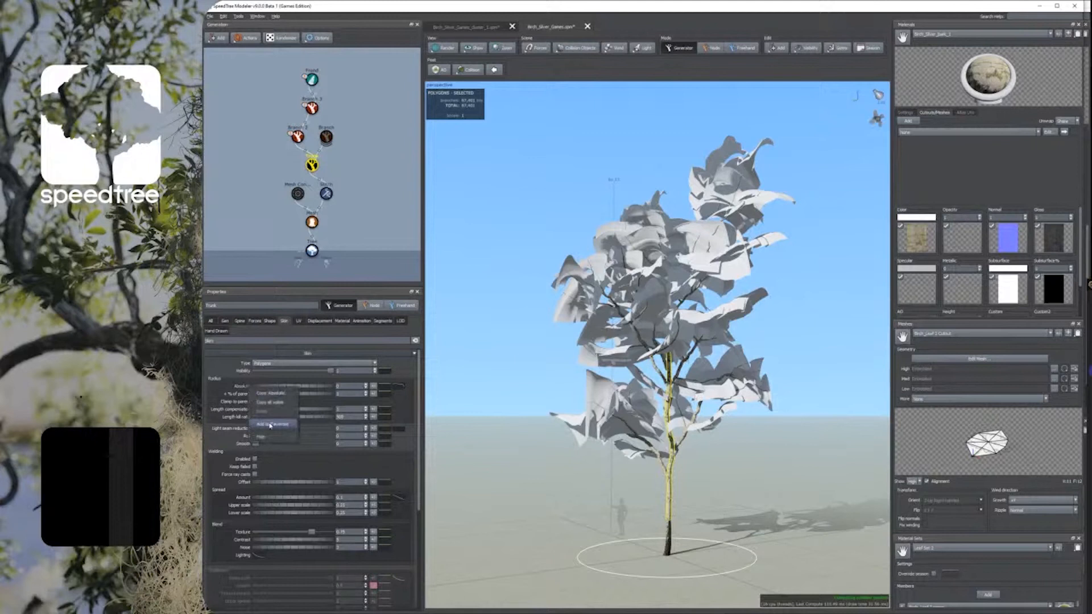
pyautogui.click(271, 425)
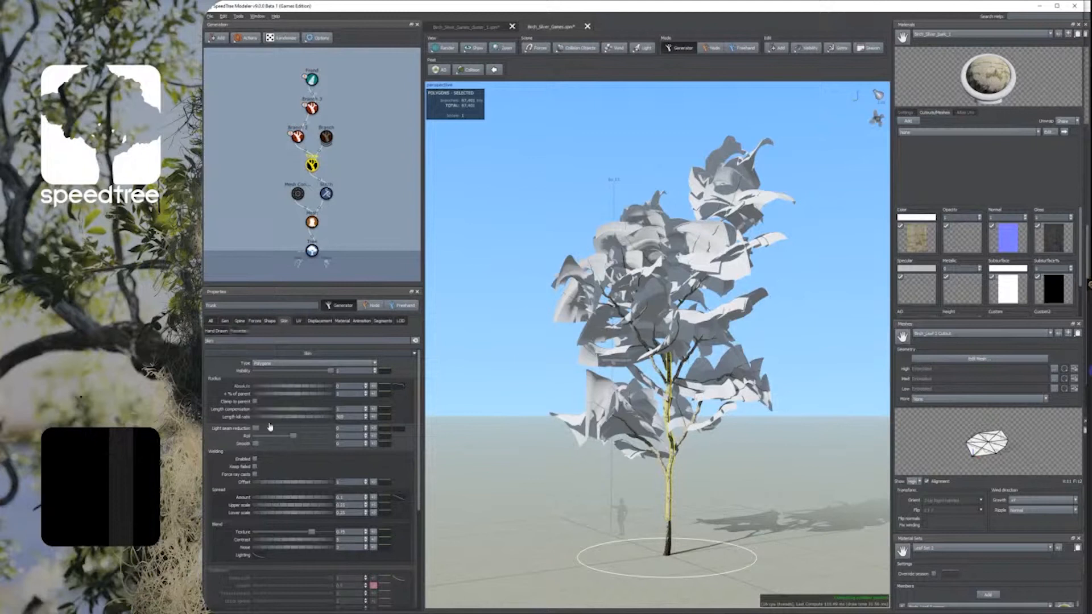
pyautogui.click(245, 334)
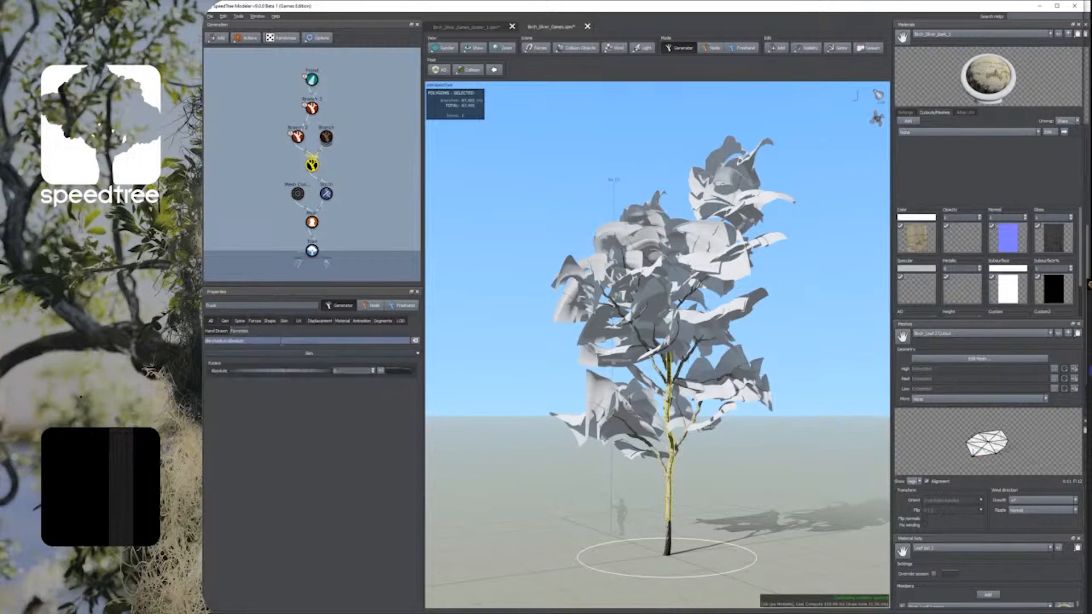
# Step: Show the trunk's generation properties and turn off collision pruning for the tree
pyautogui.click(238, 323)
pyautogui.click(226, 322)
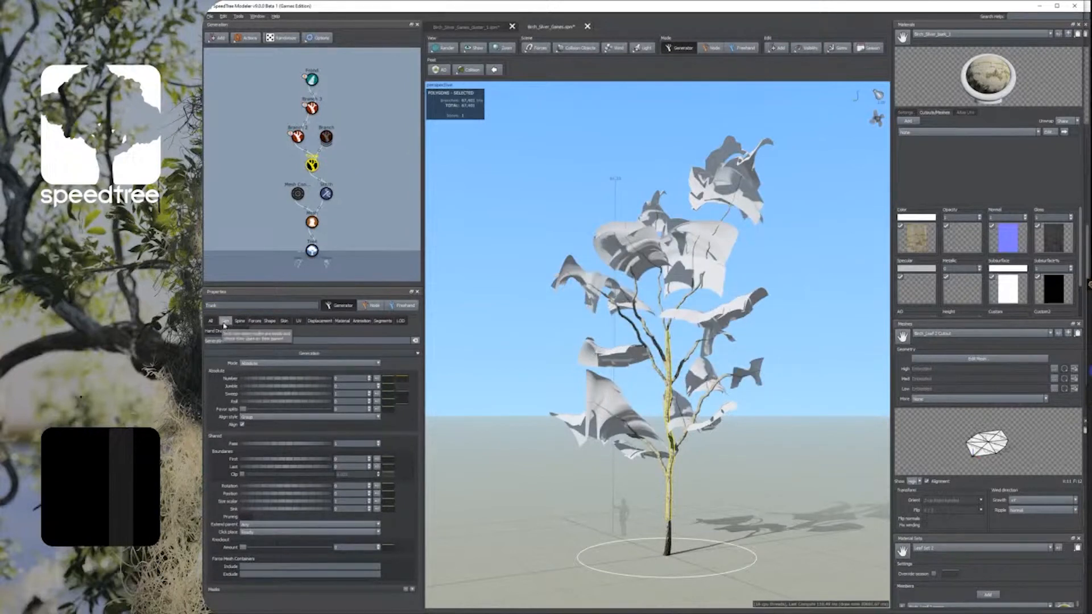
pyautogui.click(469, 69)
pyautogui.click(474, 85)
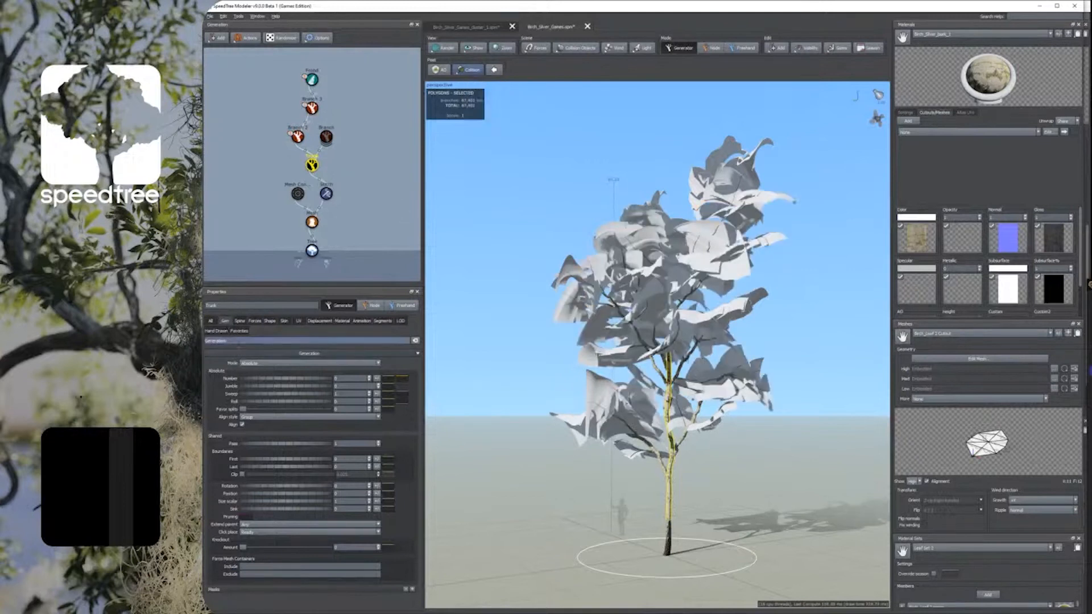
pyautogui.click(225, 322)
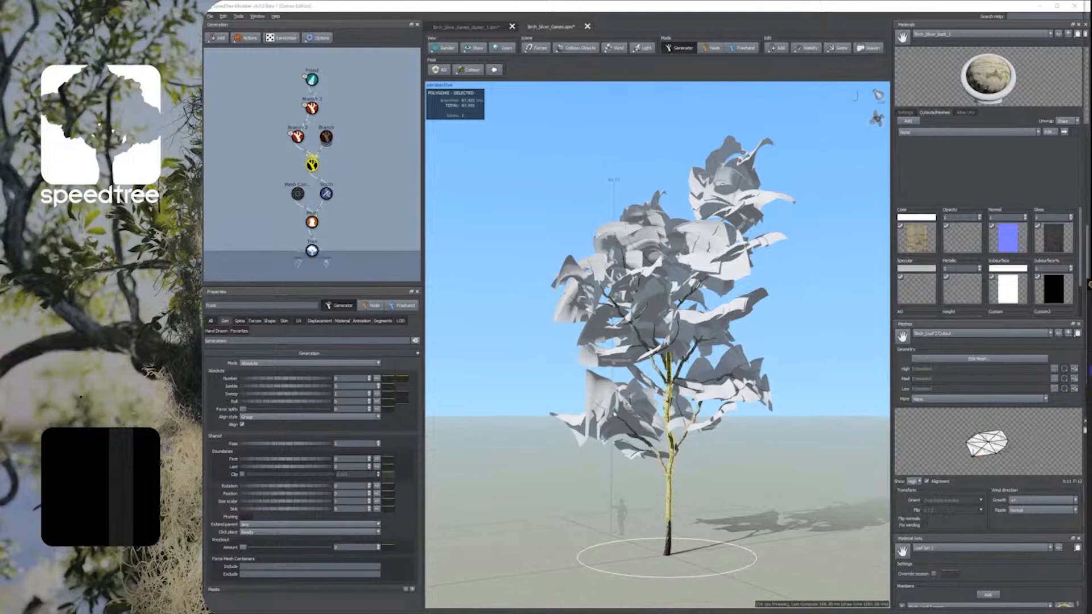
# Step: In the Birch_Silver_Games_cluster_1 document, hide the leaves and export the bare branch's material maps as Birch_Silver_Bare PNG files
pyautogui.click(459, 27)
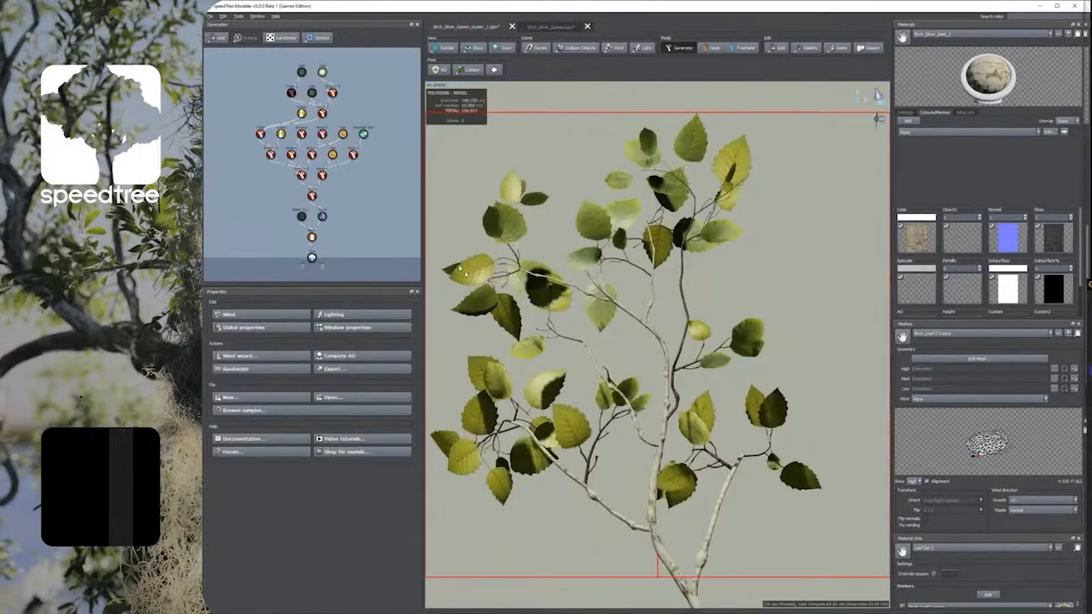
pyautogui.click(325, 73)
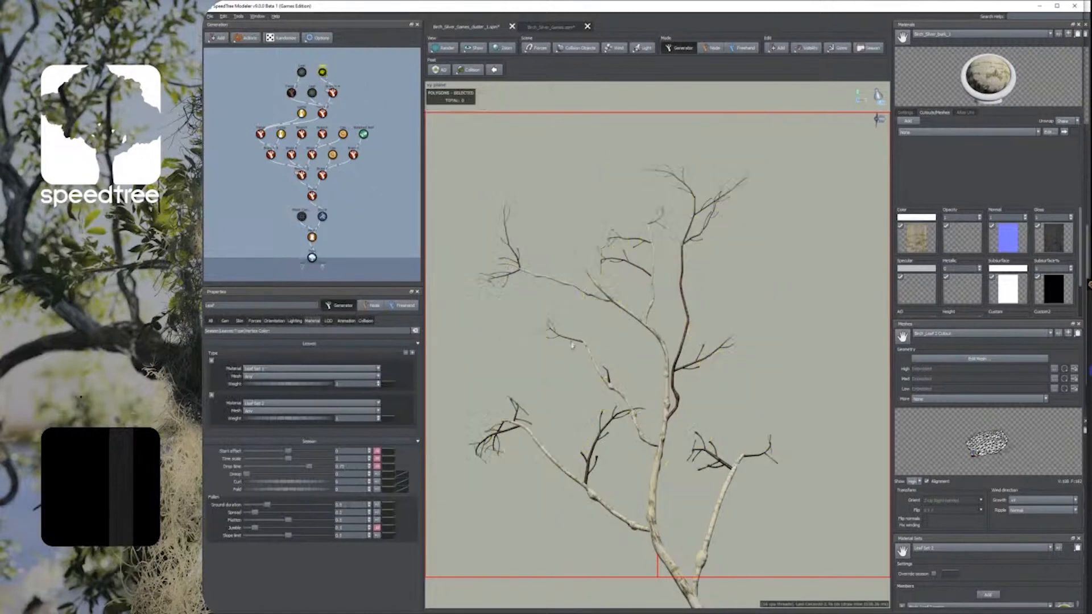
pyautogui.click(210, 16)
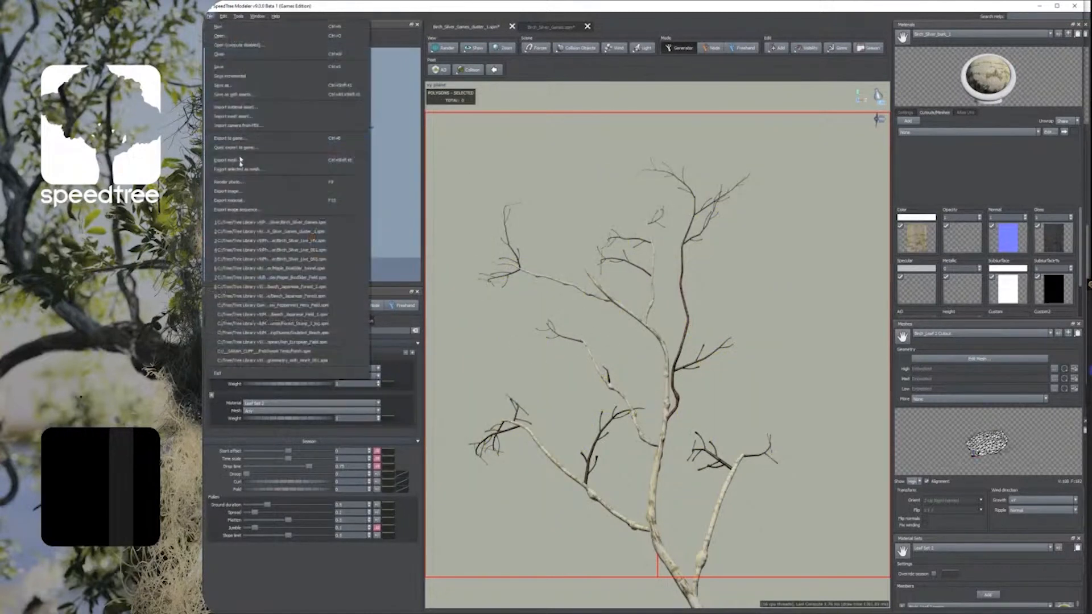
pyautogui.click(235, 201)
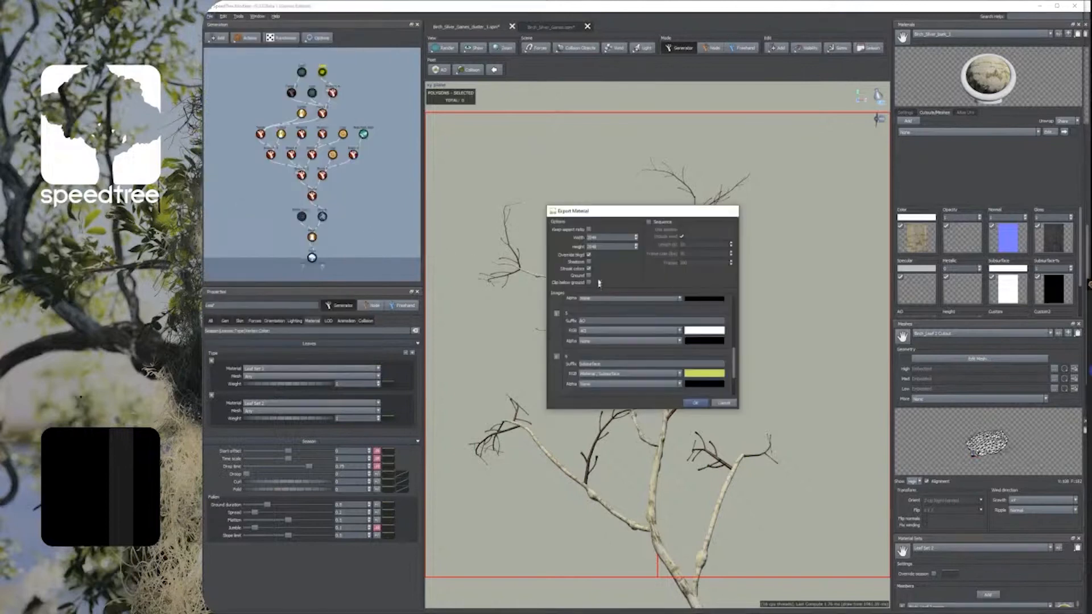
pyautogui.click(695, 402)
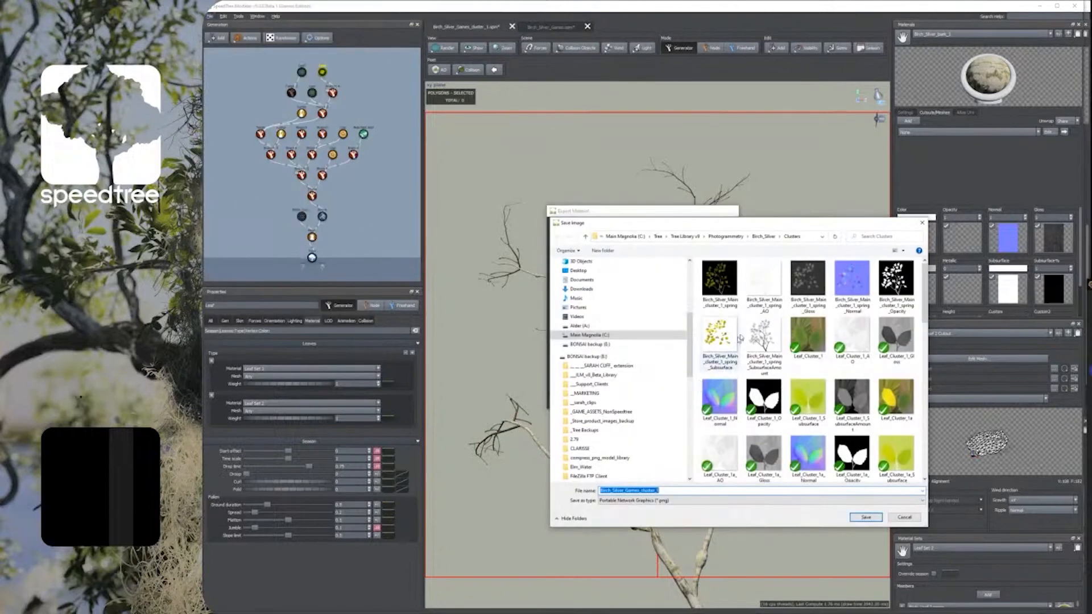
pyautogui.click(678, 489)
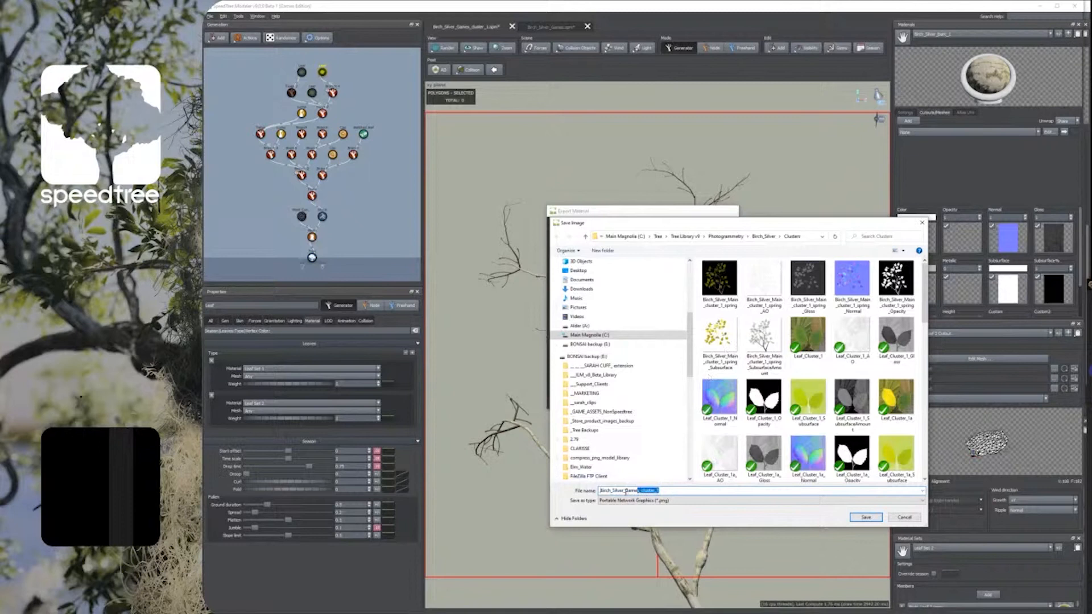
pyautogui.moveTo(625, 490); pyautogui.dragTo(689, 489)
pyautogui.write('Bas')
pyautogui.press('Return')
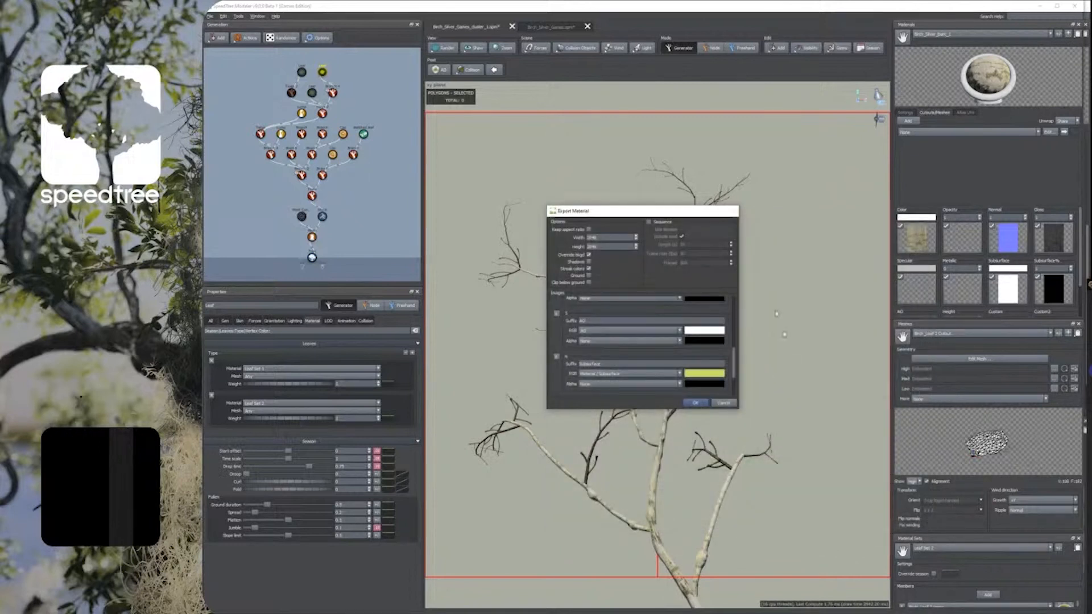
# Step: In the Birch_Silver_Games tree document, load Birch_Silver_Bare.png from the Clusters folder as a new material and apply it to the fronds
pyautogui.click(552, 26)
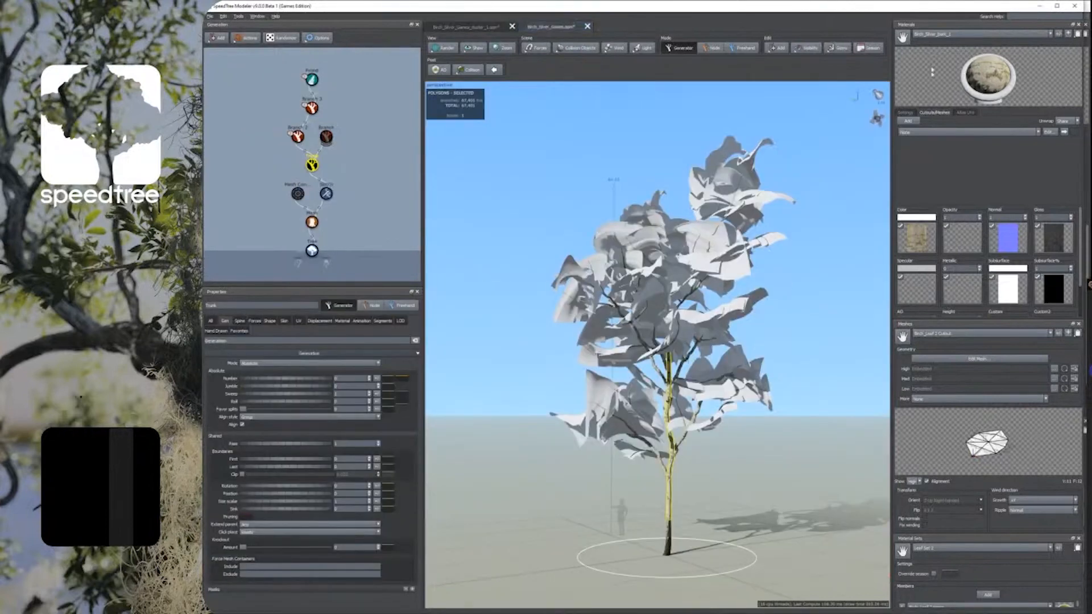
pyautogui.click(1076, 35)
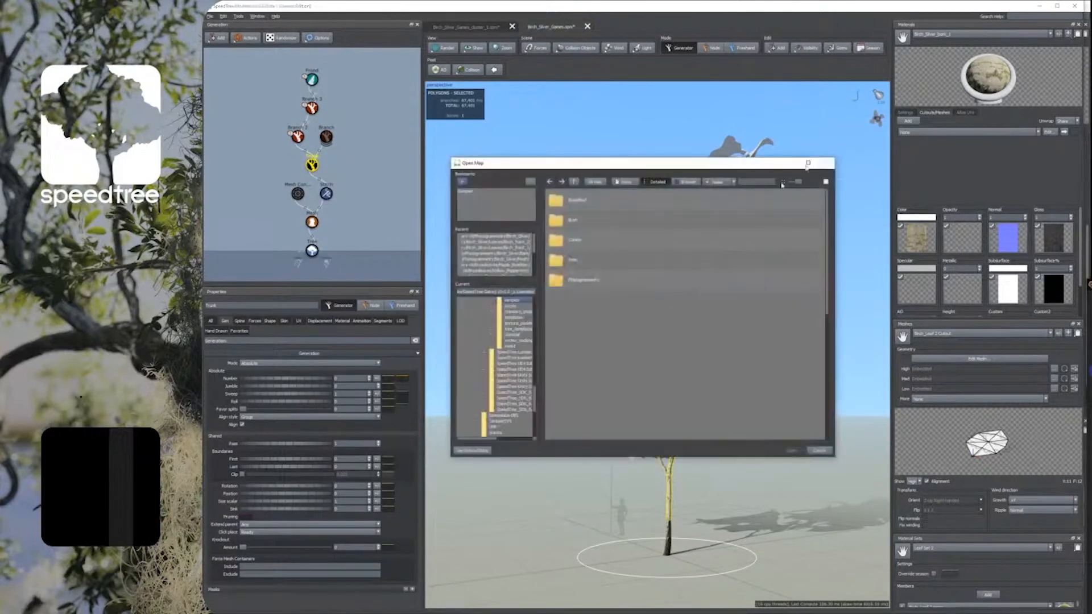
pyautogui.click(509, 241)
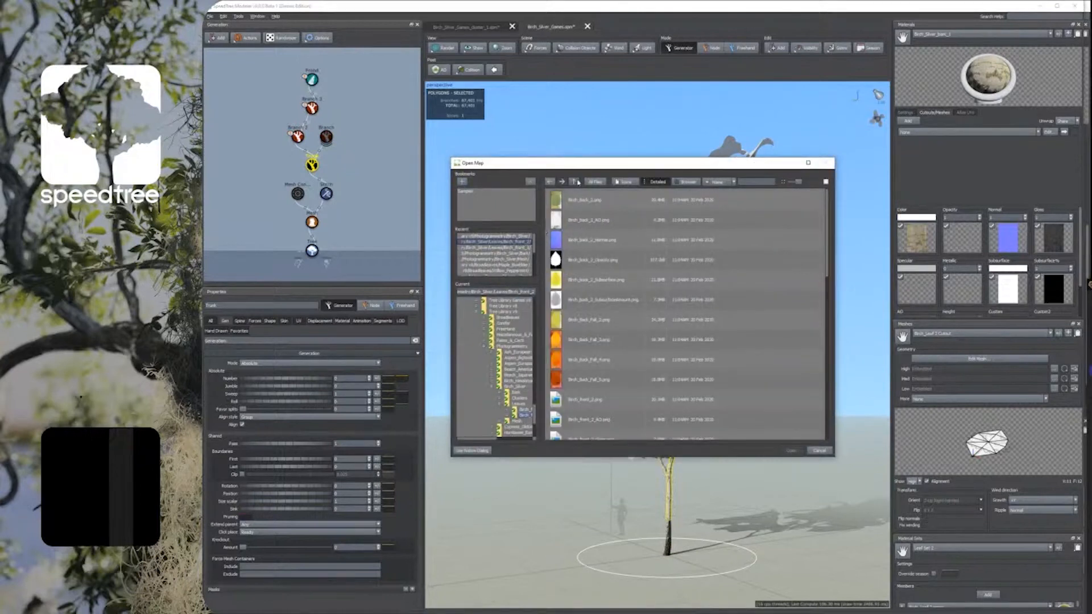
pyautogui.click(515, 248)
pyautogui.click(495, 235)
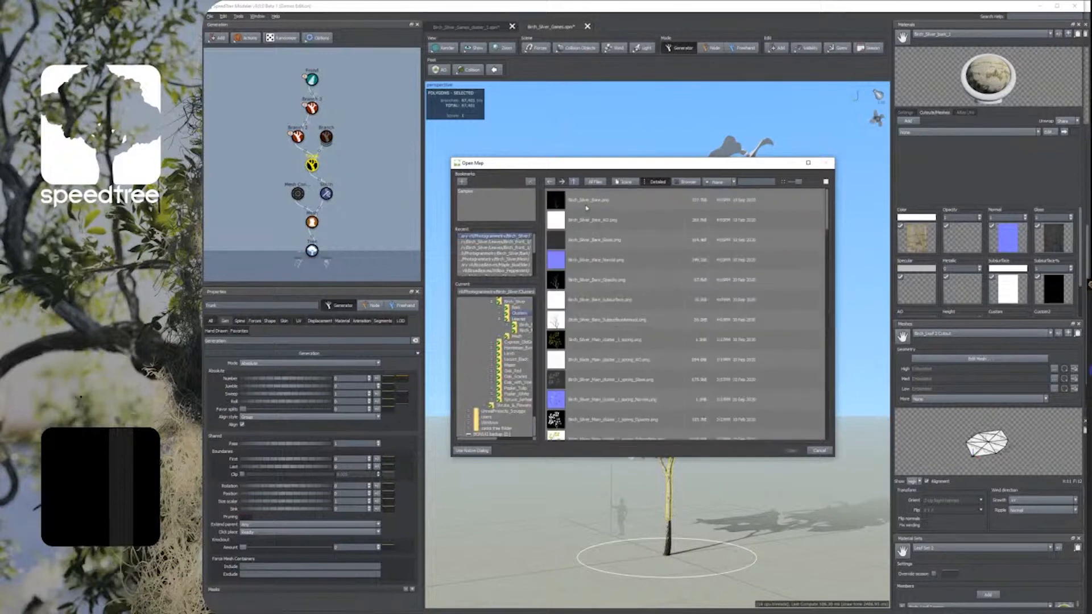
pyautogui.click(587, 207)
pyautogui.click(791, 450)
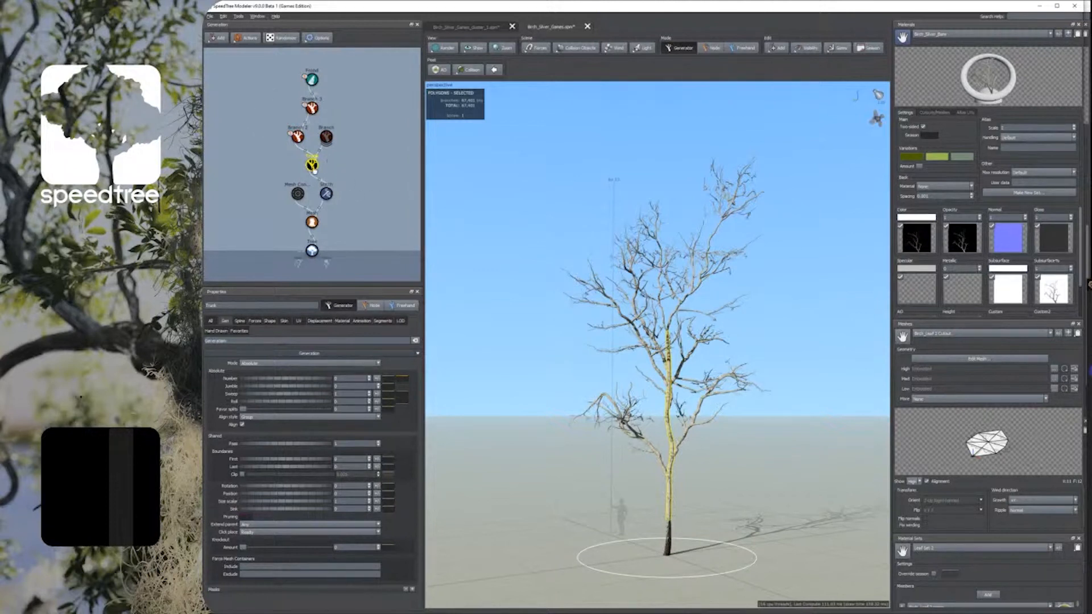
# Step: Select the frond generator and inspect the color map of the Birch_Silver_Bare material
pyautogui.click(312, 80)
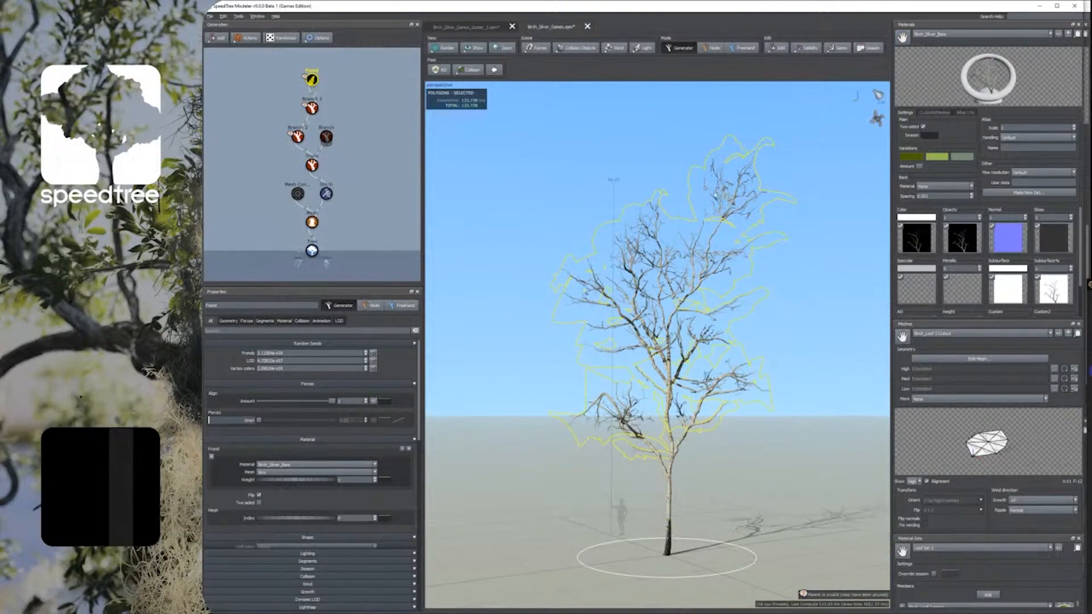
pyautogui.doubleClick(912, 236)
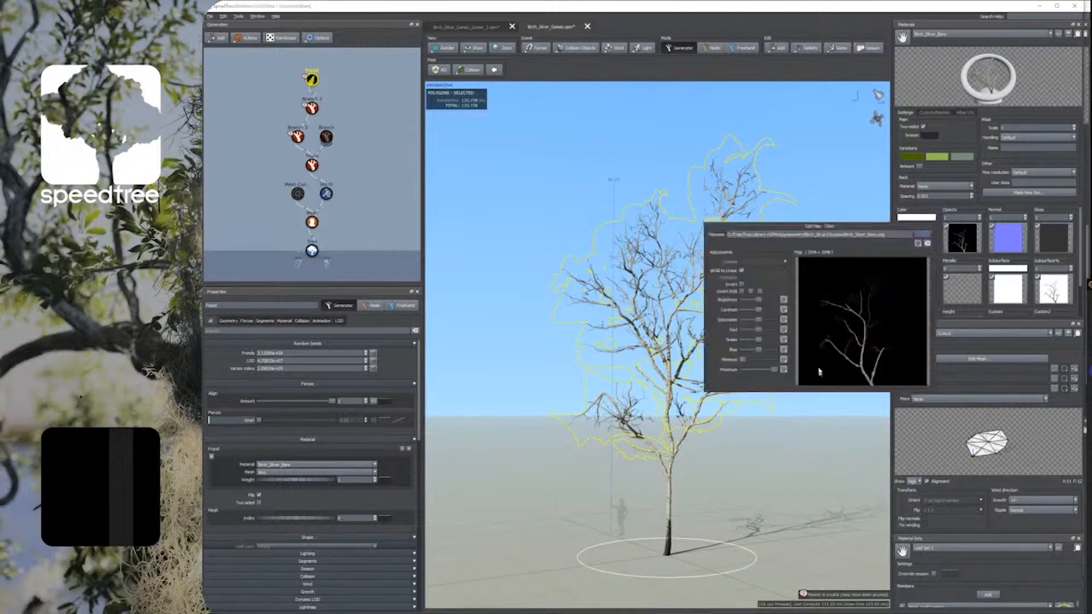
pyautogui.click(880, 137)
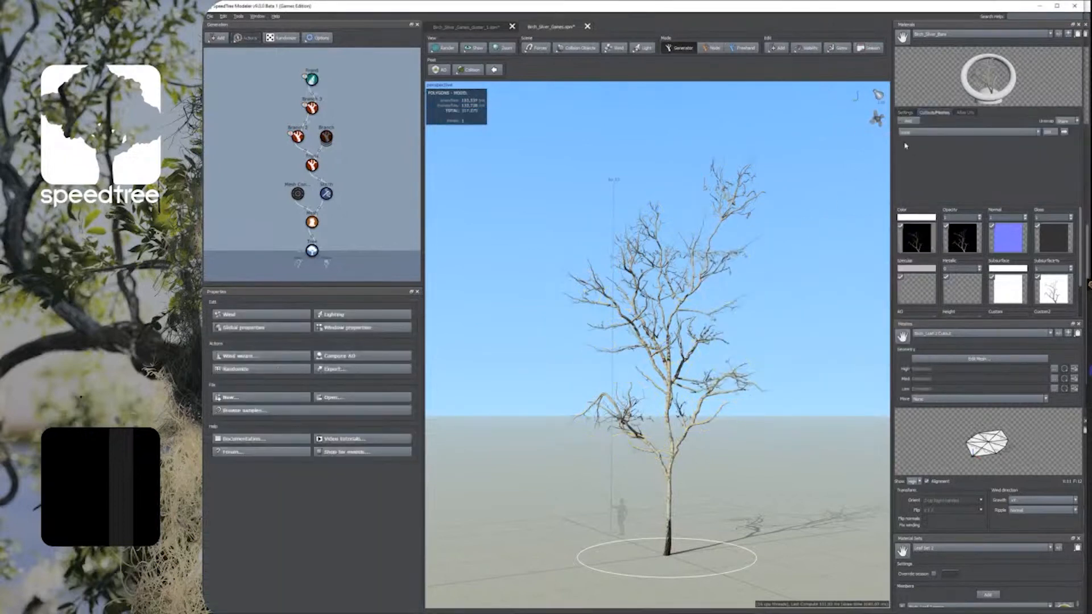
# Step: Add a cutout to the Birch_Silver_Bare material, open it in the cutout editor and display its opacity without the color
pyautogui.click(1049, 132)
pyautogui.moveTo(788, 184); pyautogui.dragTo(483, 139)
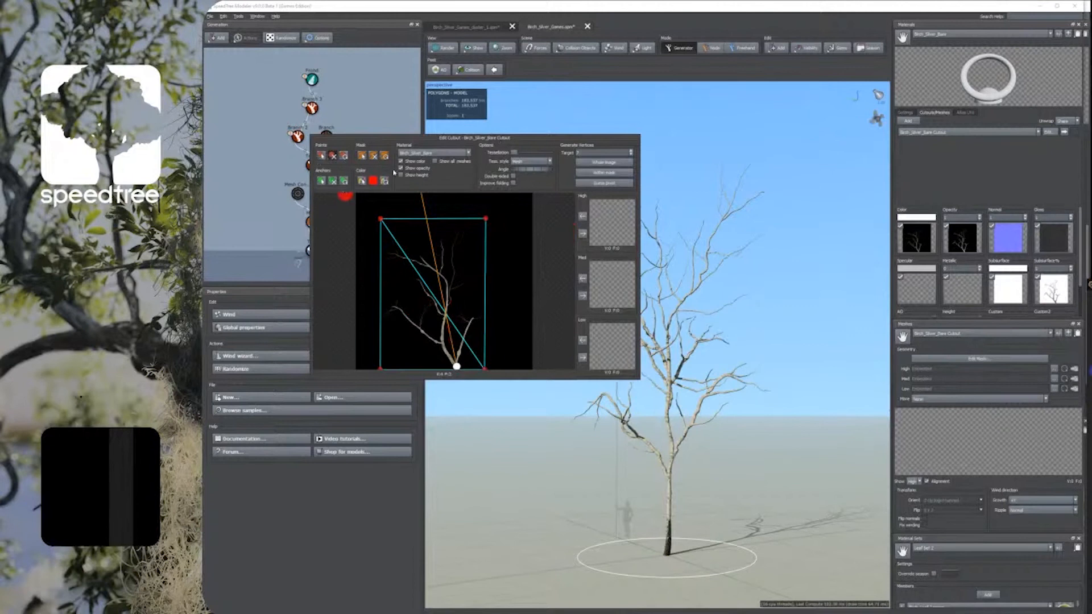
pyautogui.click(322, 156)
pyautogui.click(401, 162)
pyautogui.click(401, 162)
pyautogui.click(401, 163)
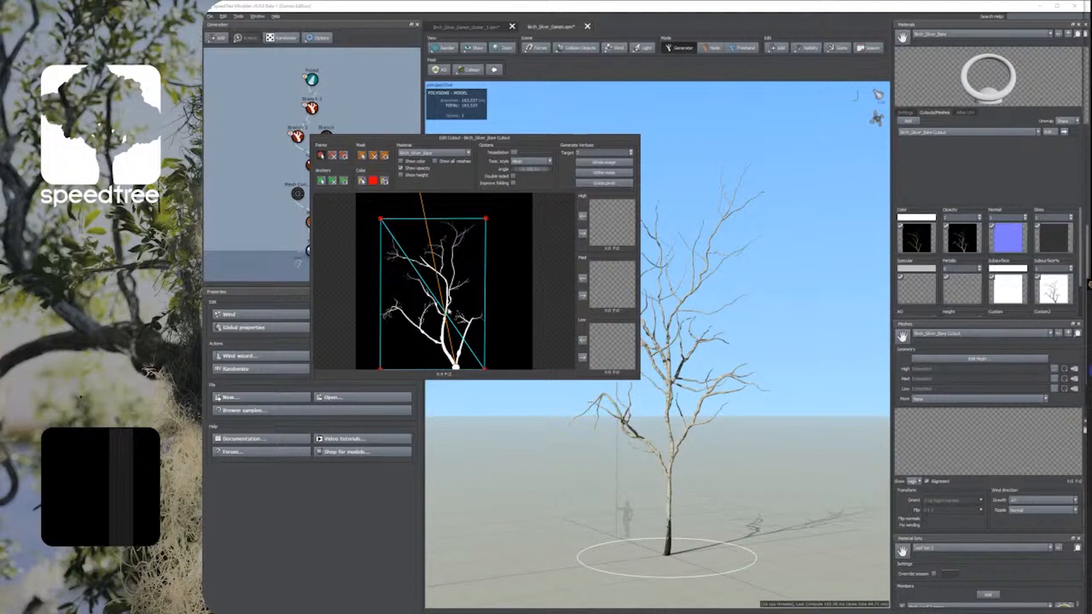
# Step: Store the rectangular cutout as the low-detail mesh, then add a point on the central branch, raise it slightly and store the medium-detail mesh
pyautogui.click(582, 357)
pyautogui.click(444, 314)
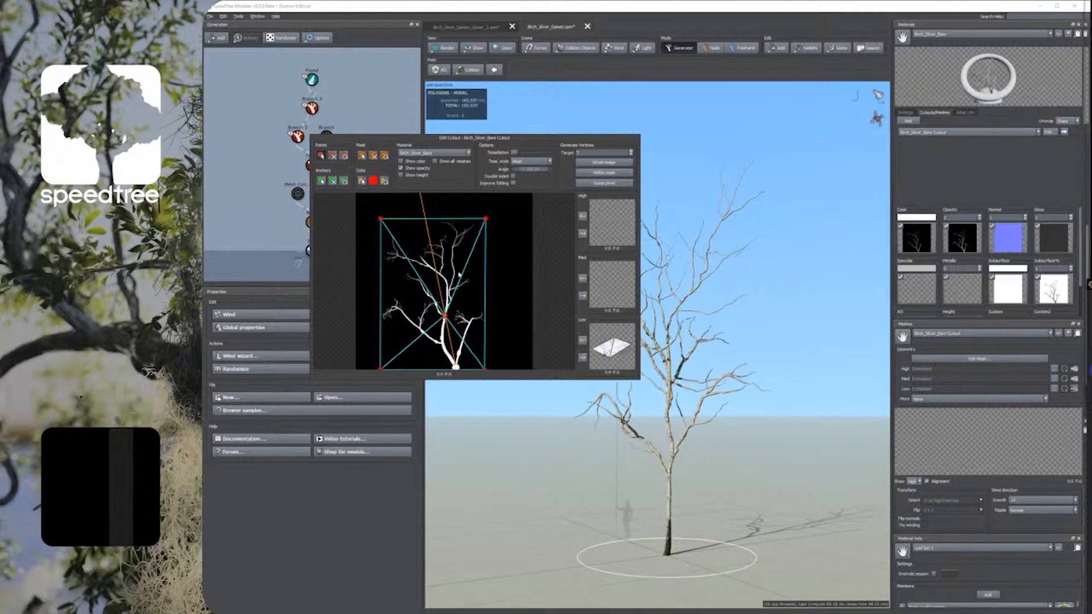
pyautogui.moveTo(445, 314); pyautogui.dragTo(449, 297)
pyautogui.click(584, 296)
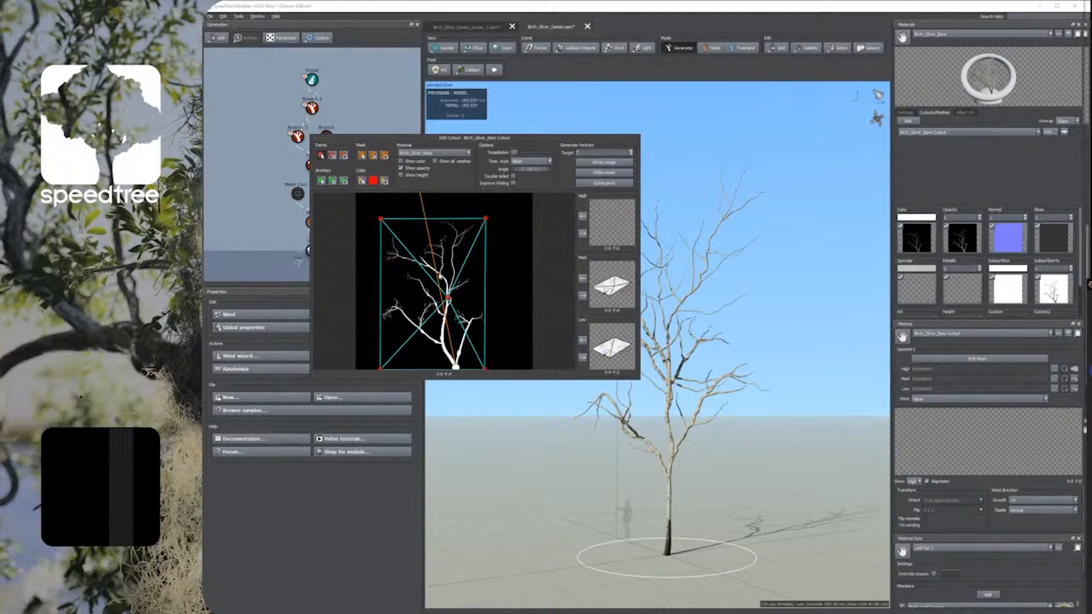
# Step: Add a point midway along each long side of the Birch_Silver_Bare cutout and store the result as the high-detail mesh
pyautogui.click(379, 283)
pyautogui.click(489, 288)
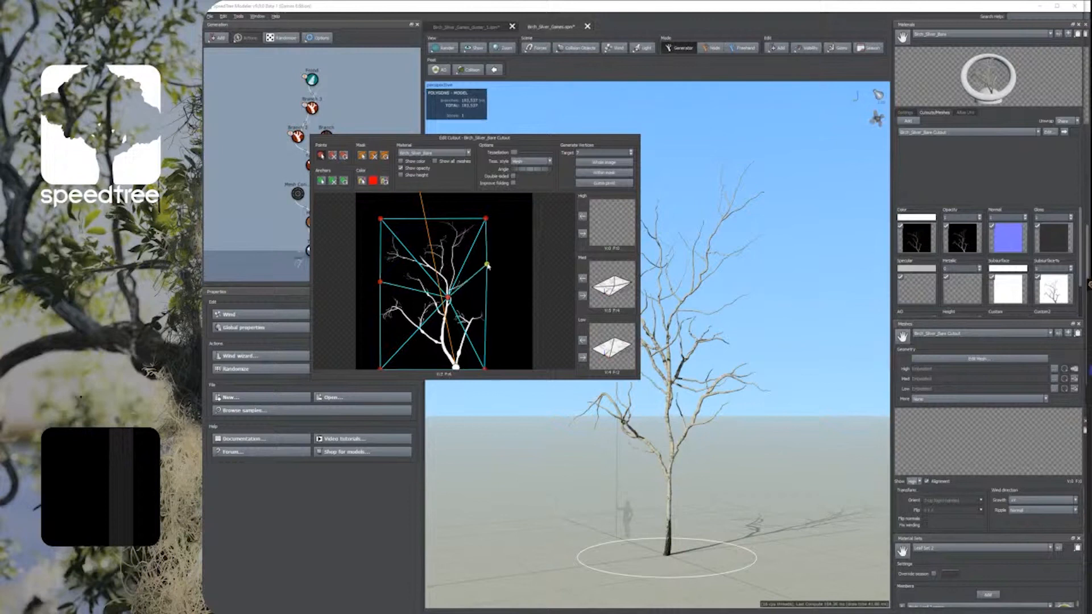
pyautogui.moveTo(491, 293); pyautogui.dragTo(476, 299)
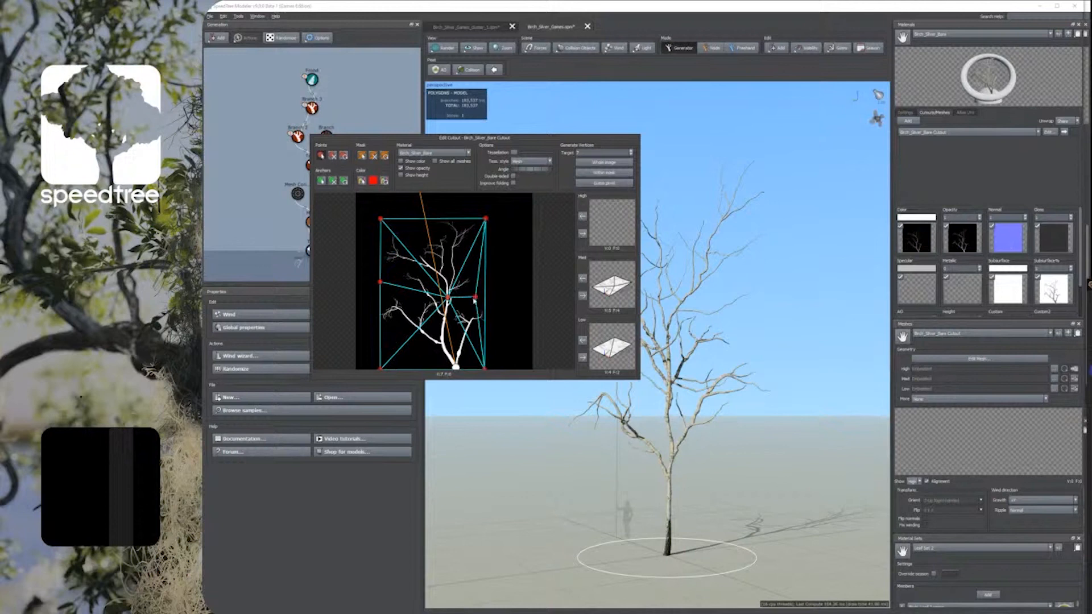
pyautogui.moveTo(477, 300); pyautogui.dragTo(485, 299)
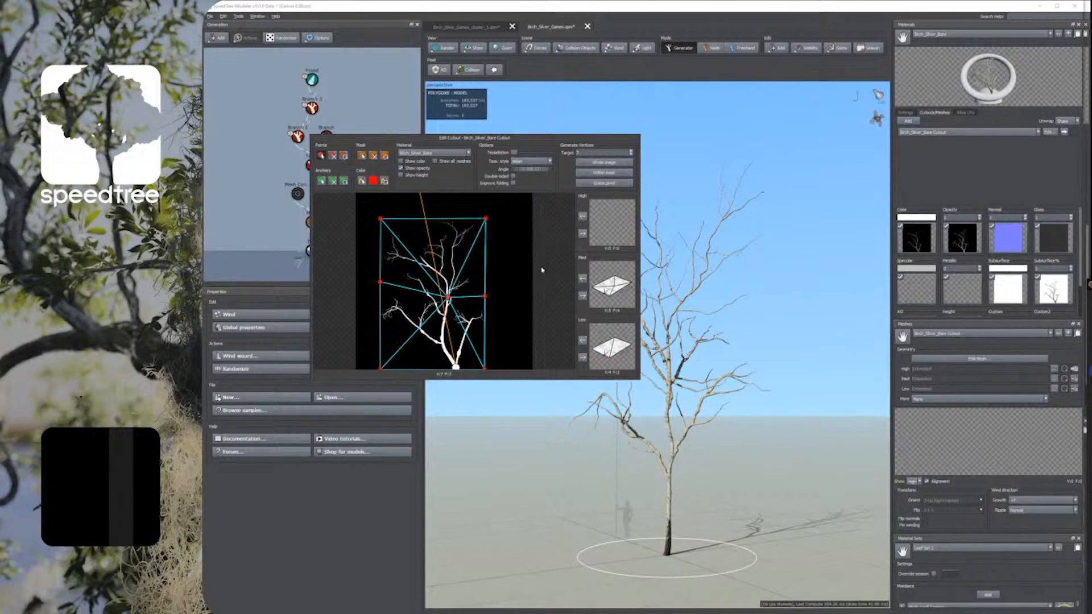
pyautogui.click(582, 233)
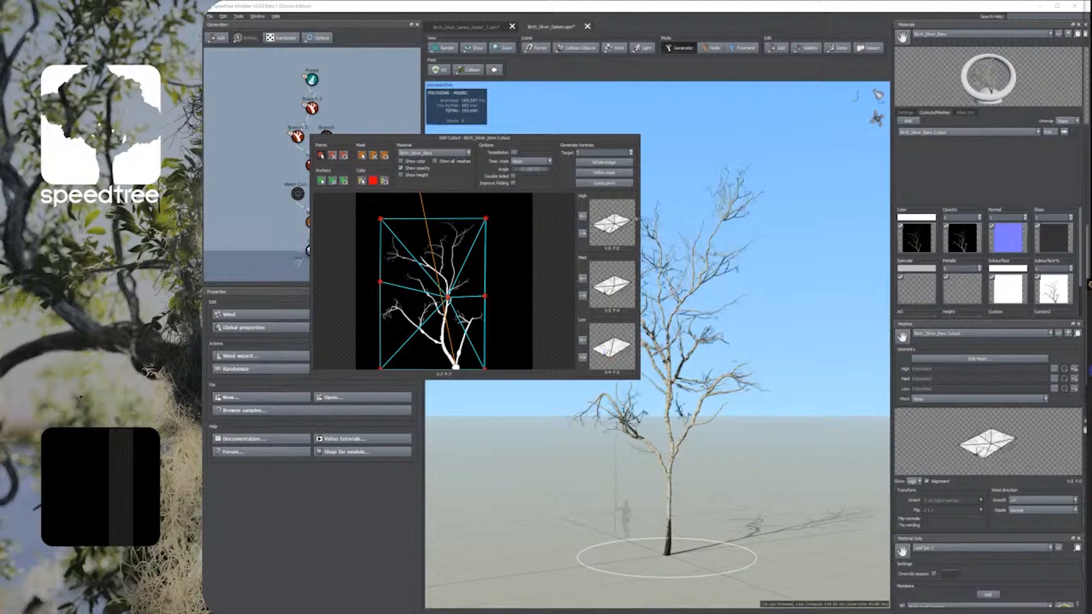
pyautogui.click(752, 325)
# Step: Set the skin type of the branch generator that carries the fronds to Spine only, leaving its geometry out of the tree
pyautogui.click(312, 108)
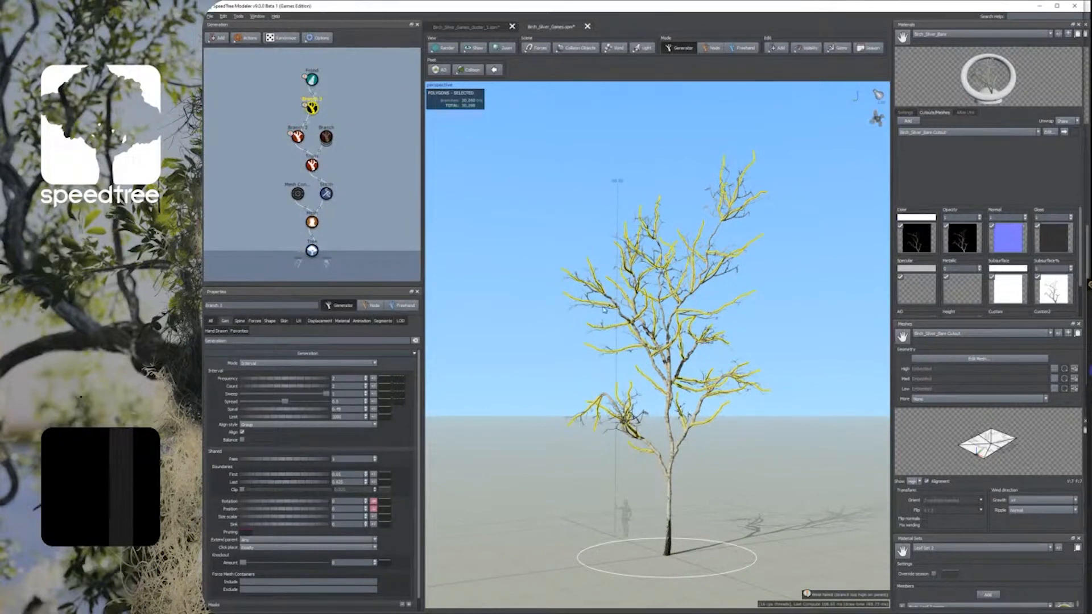
pyautogui.scroll(5, 628, 347)
pyautogui.scroll(5, 647, 365)
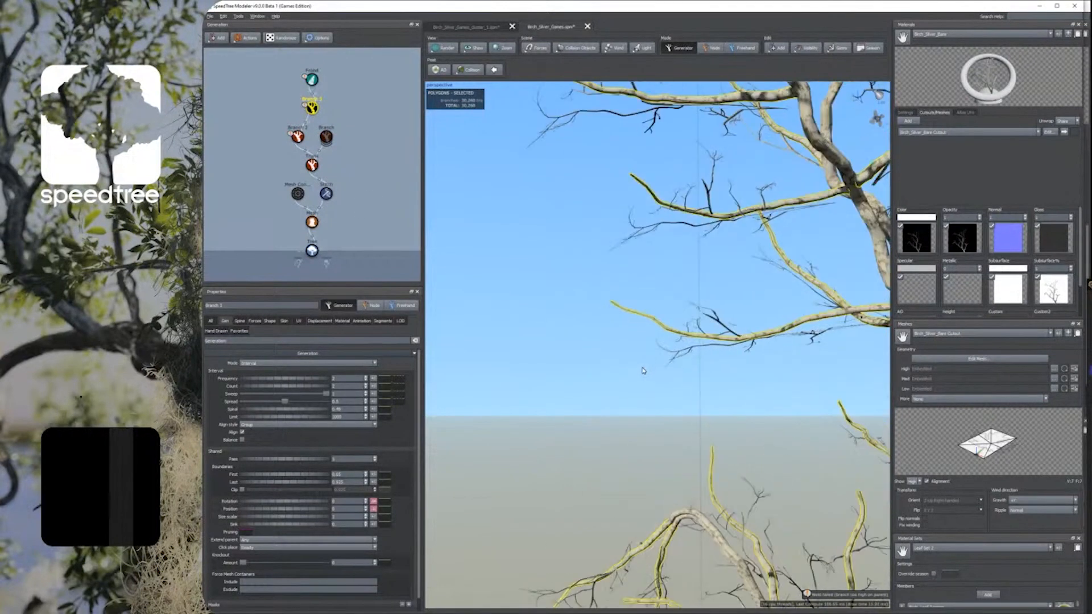
pyautogui.click(284, 322)
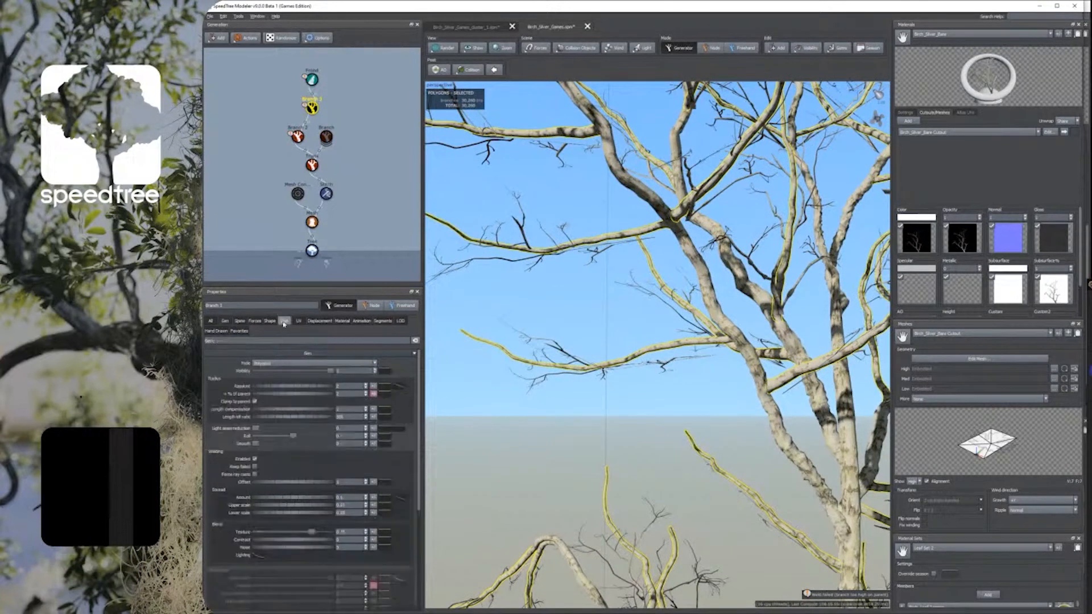
pyautogui.click(270, 363)
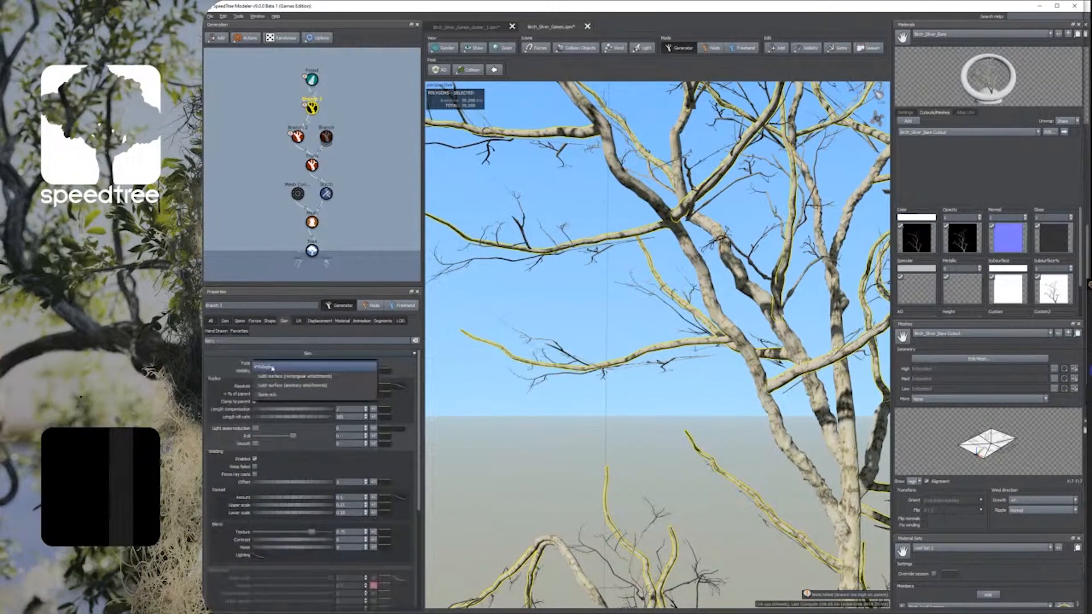
pyautogui.click(264, 395)
pyautogui.scroll(-4, 631, 357)
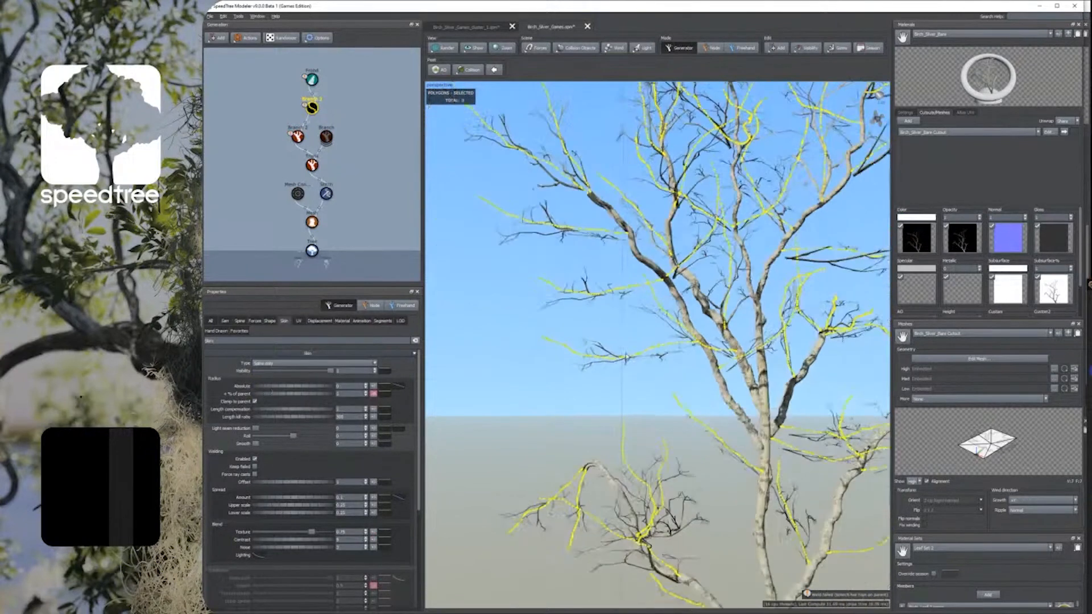
pyautogui.click(562, 373)
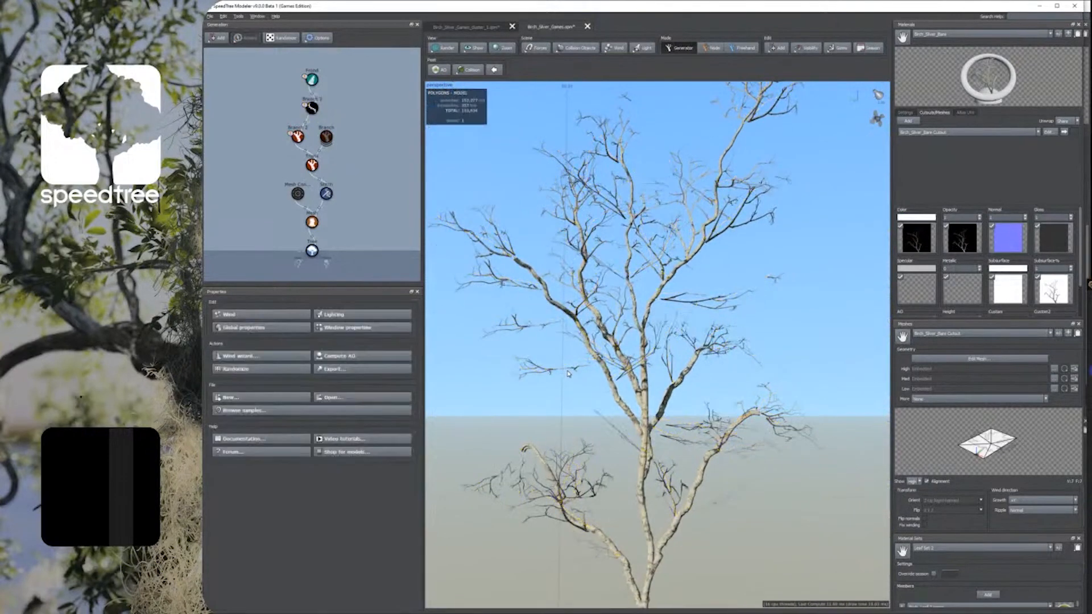
# Step: Undo the gravity change on the fronds and lower their boundary start to the minimum so they begin at the branch base
pyautogui.click(572, 372)
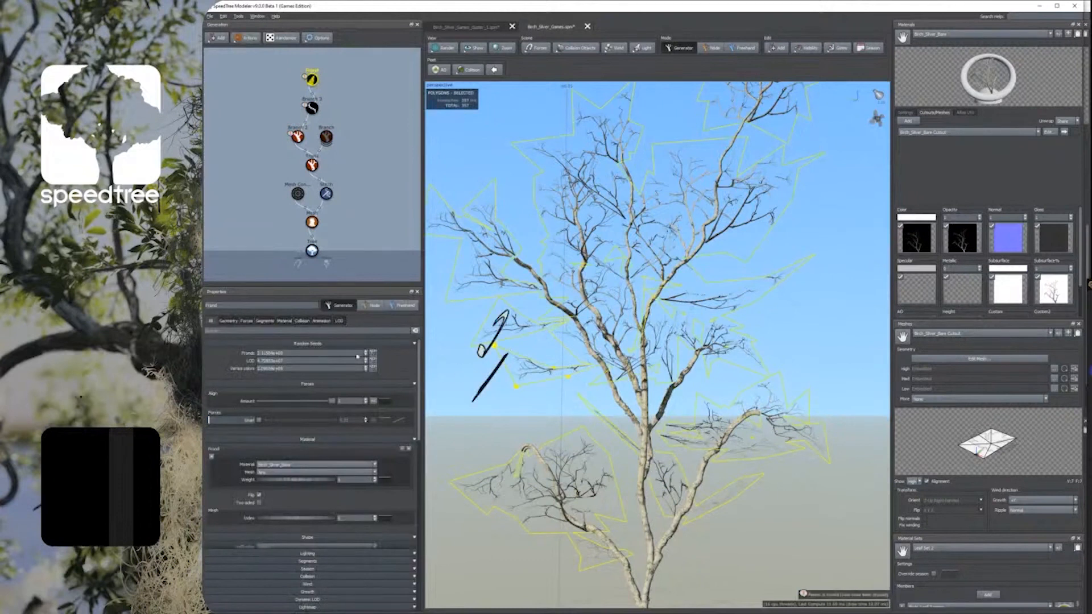
pyautogui.click(228, 320)
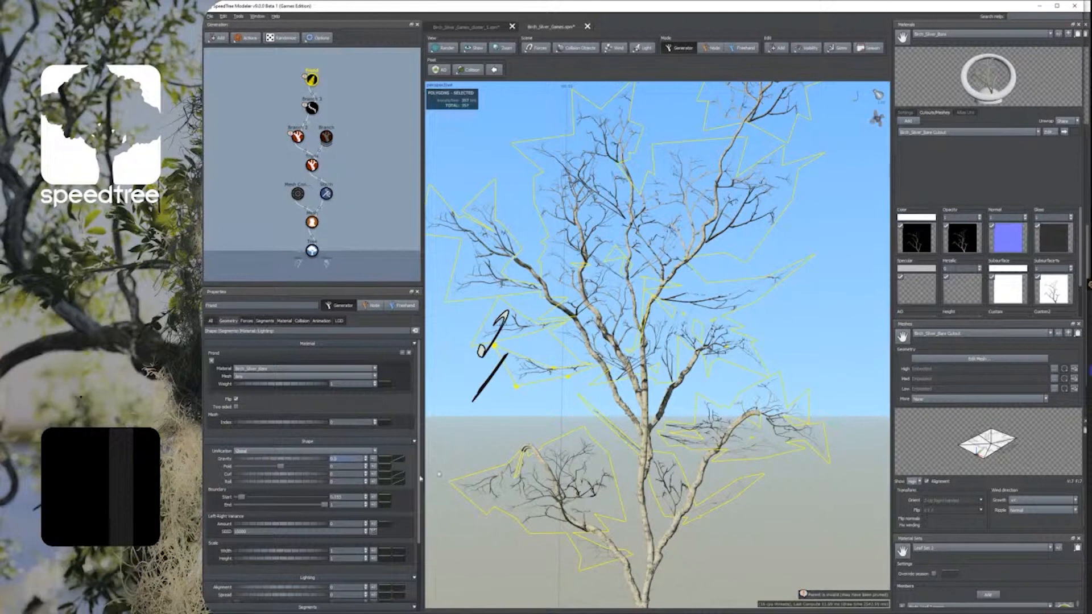
pyautogui.hotkey('ctrl', 'z')
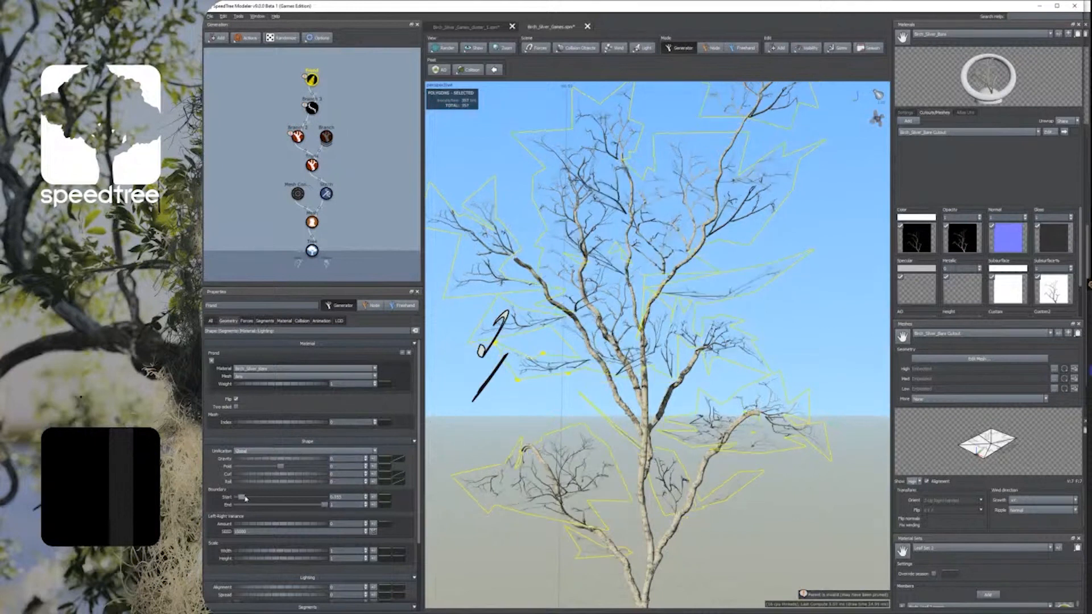
pyautogui.moveTo(242, 498); pyautogui.dragTo(224, 501)
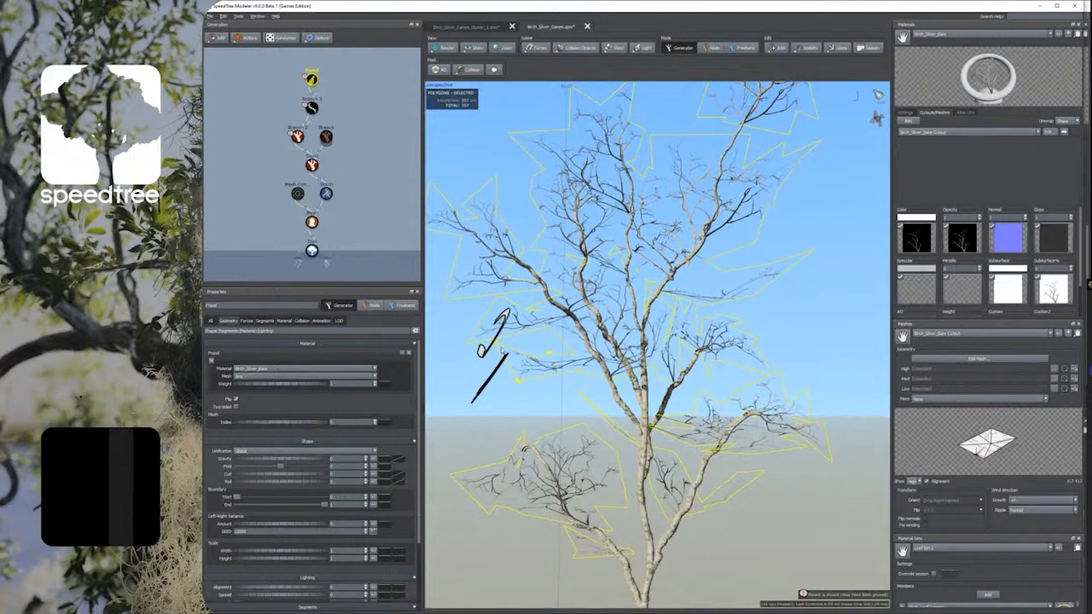
pyautogui.scroll(-3, 568, 405)
pyautogui.click(513, 351)
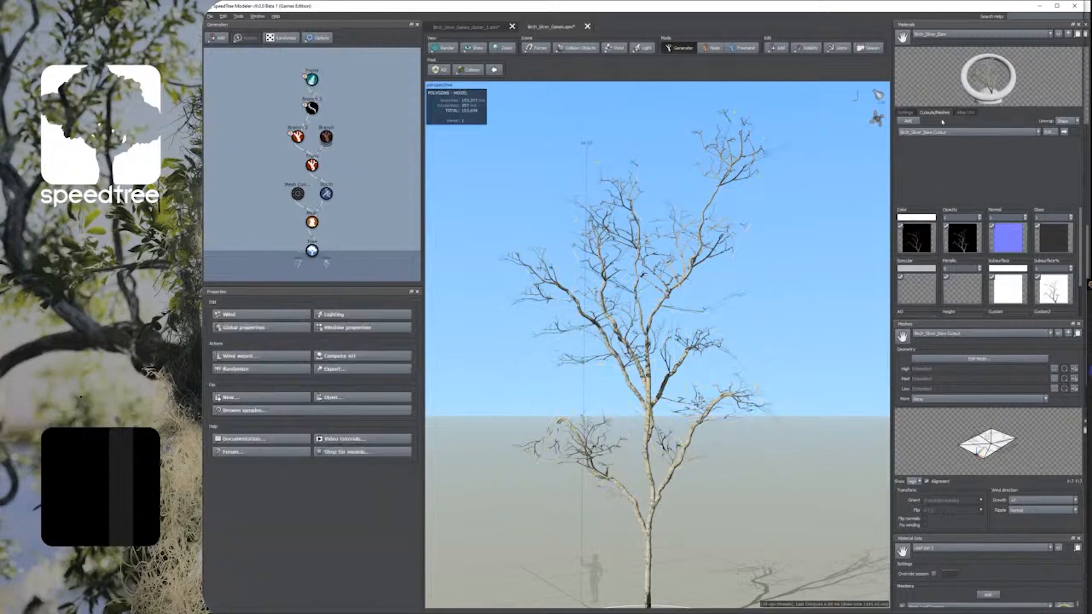
# Step: Examine the Birch_Silver_Bare cutout mesh in the cutout editor and compare it with the fronds placed on the tree
pyautogui.click(1049, 133)
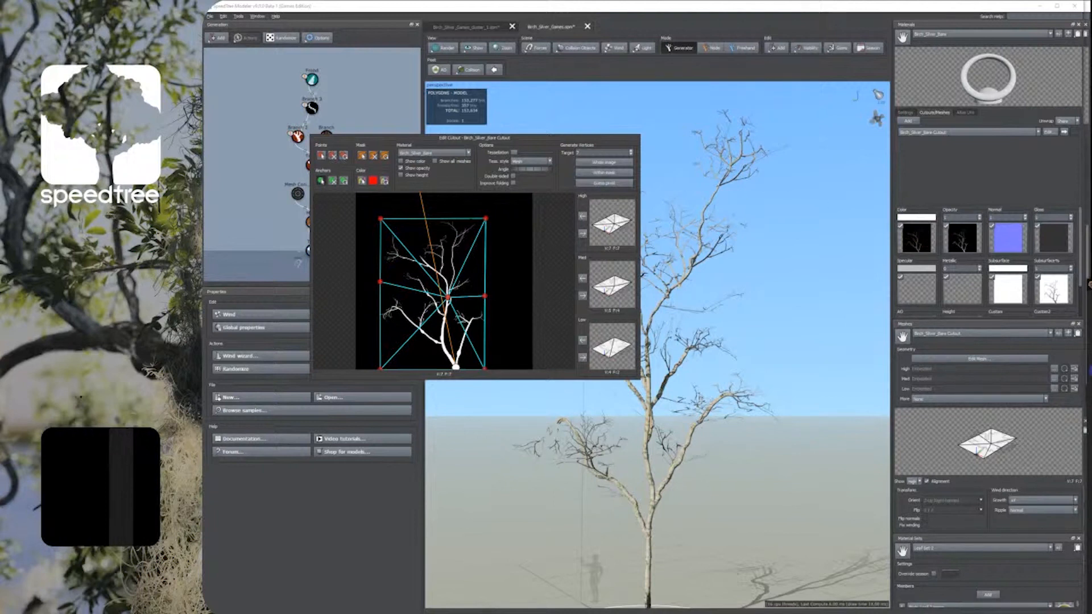
pyautogui.press('Escape')
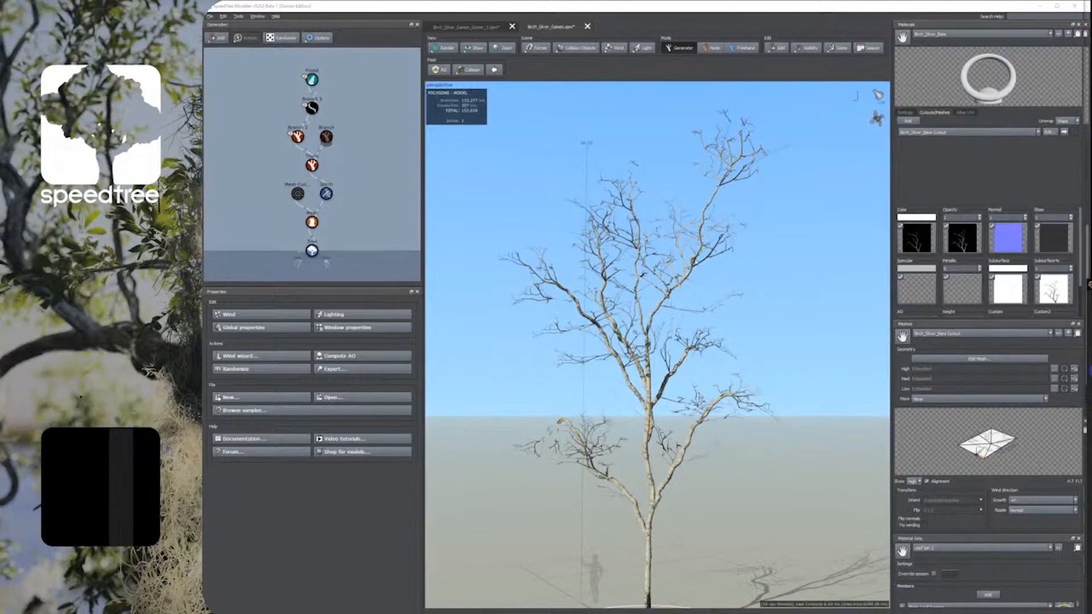
pyautogui.click(721, 186)
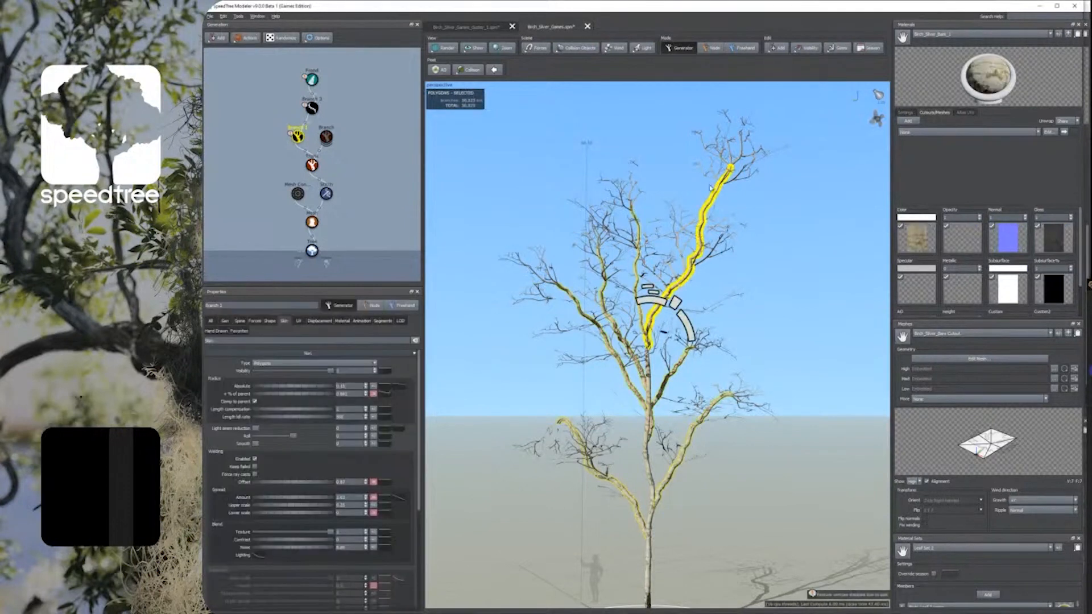
pyautogui.click(767, 214)
pyautogui.click(312, 79)
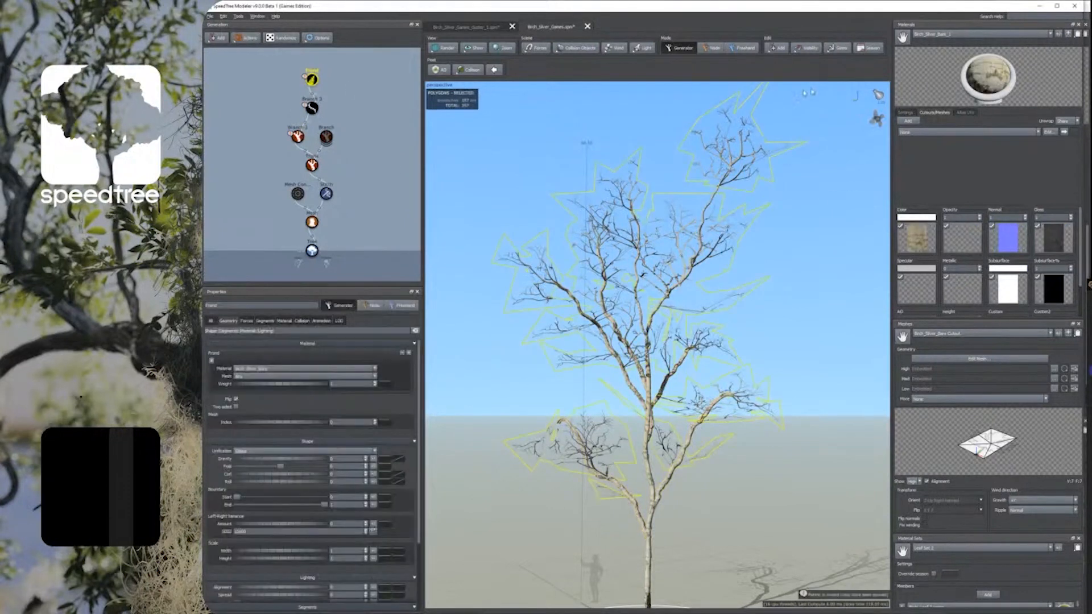
pyautogui.click(947, 34)
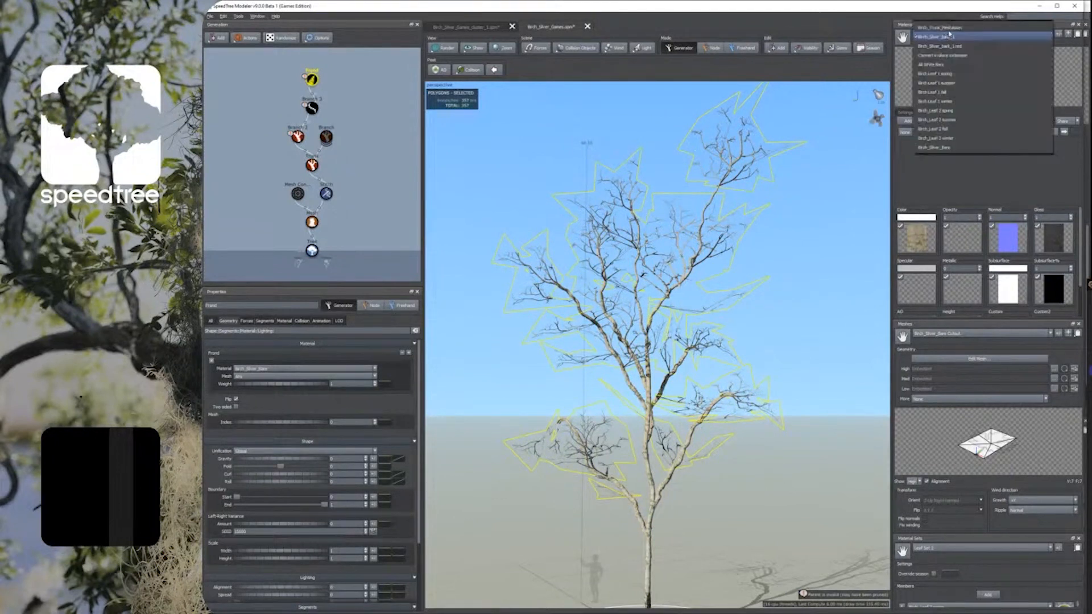
pyautogui.click(723, 115)
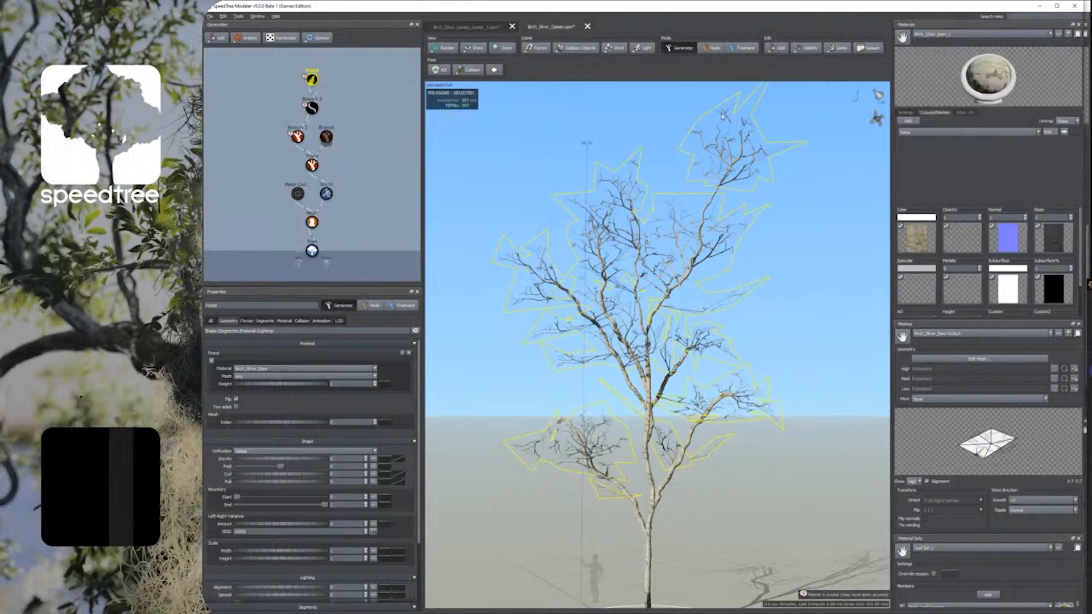
pyautogui.click(722, 117)
pyautogui.click(1051, 132)
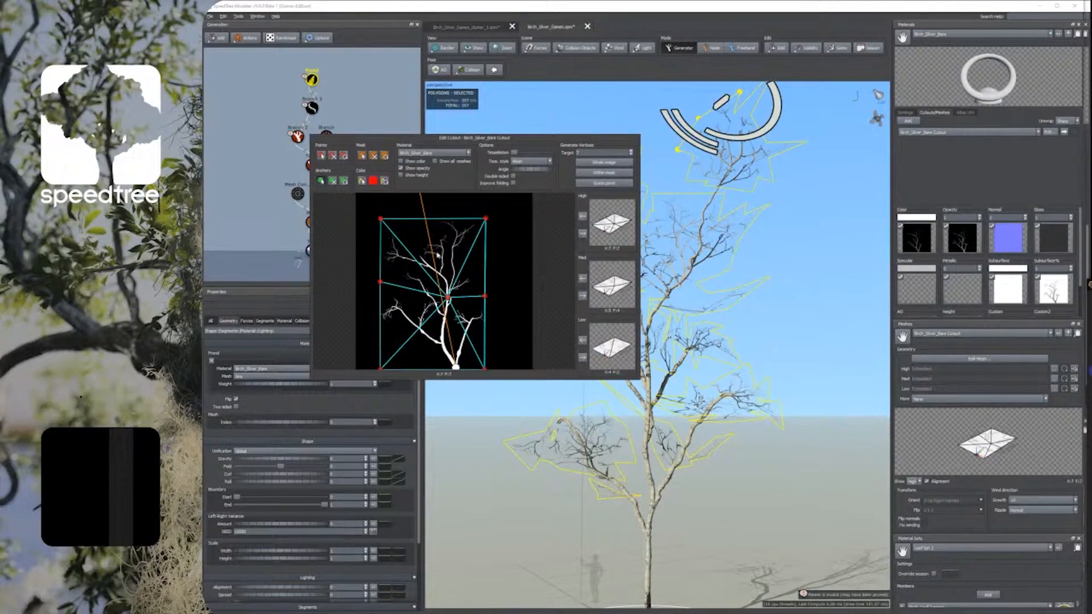
pyautogui.click(747, 226)
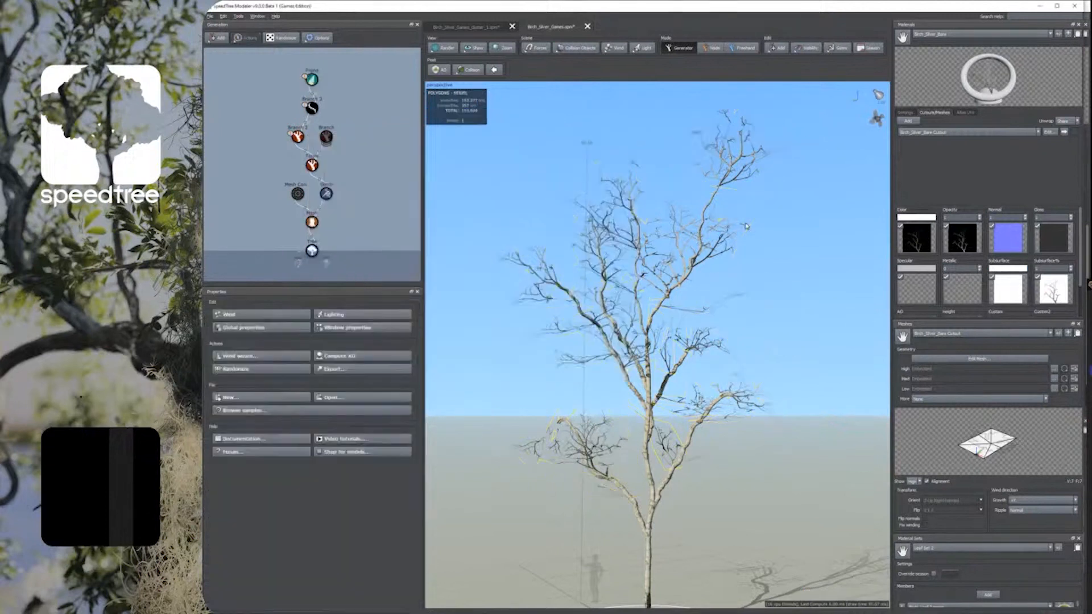
# Step: Save the tree document and load Birch_Silver_Main_cluster_1_spring.png from the Clusters folder as a new material
pyautogui.click(213, 18)
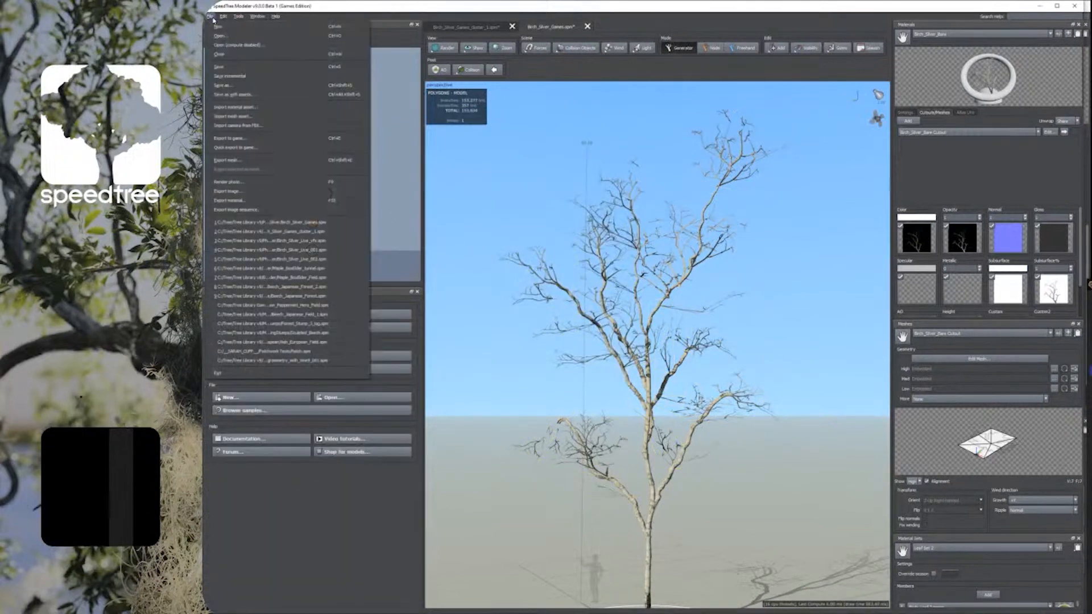
pyautogui.click(221, 65)
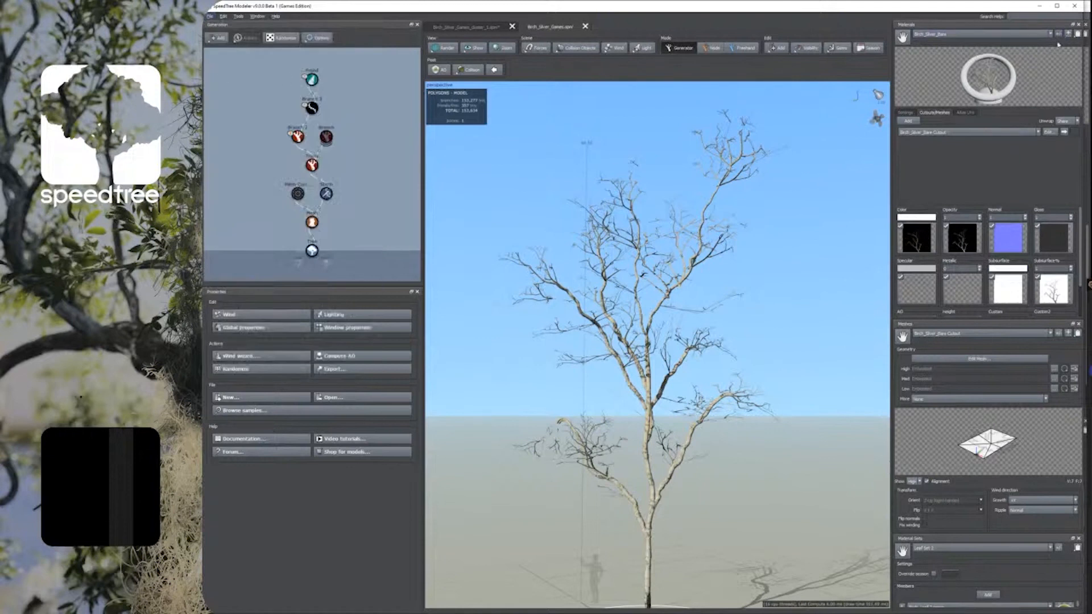
pyautogui.click(1068, 34)
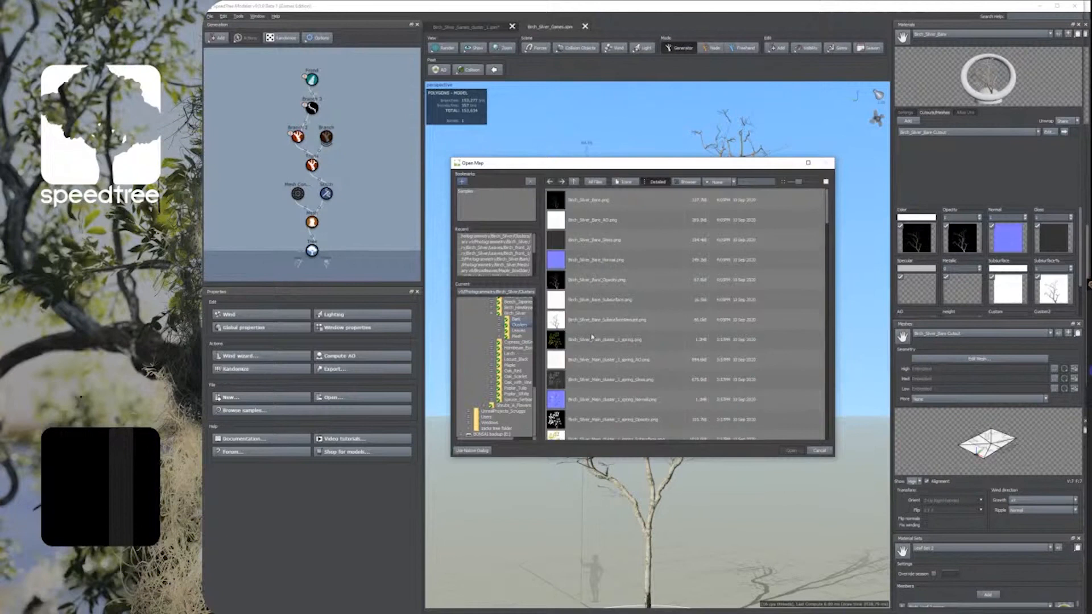
pyautogui.click(592, 342)
pyautogui.click(791, 451)
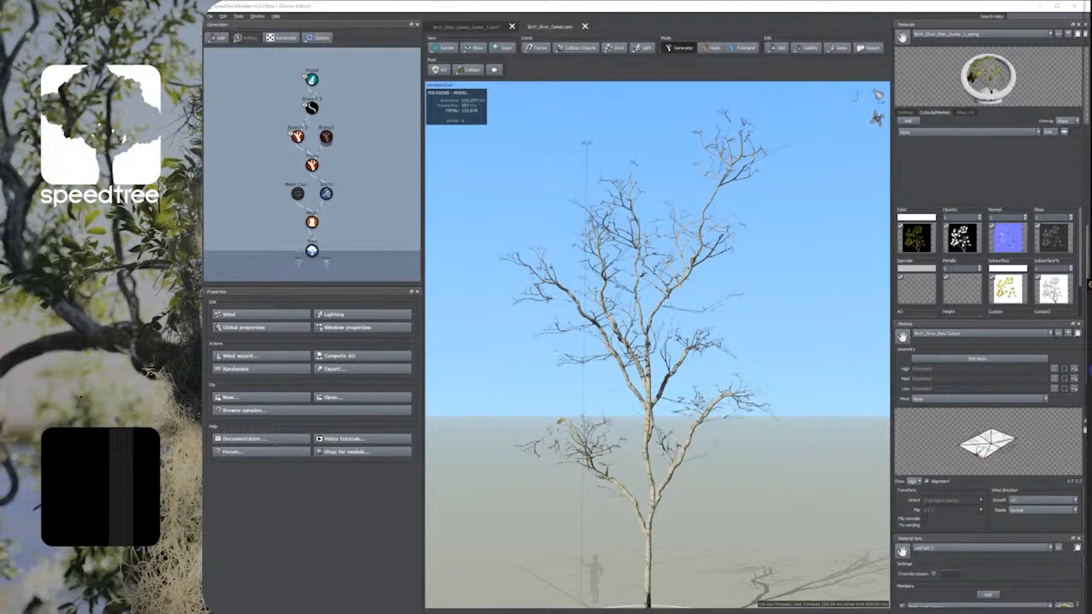
# Step: Add a cutout to the Birch_Silver_Main_cluster_1_spring material and open it in the cutout editor
pyautogui.moveTo(534, 190); pyautogui.dragTo(560, 225)
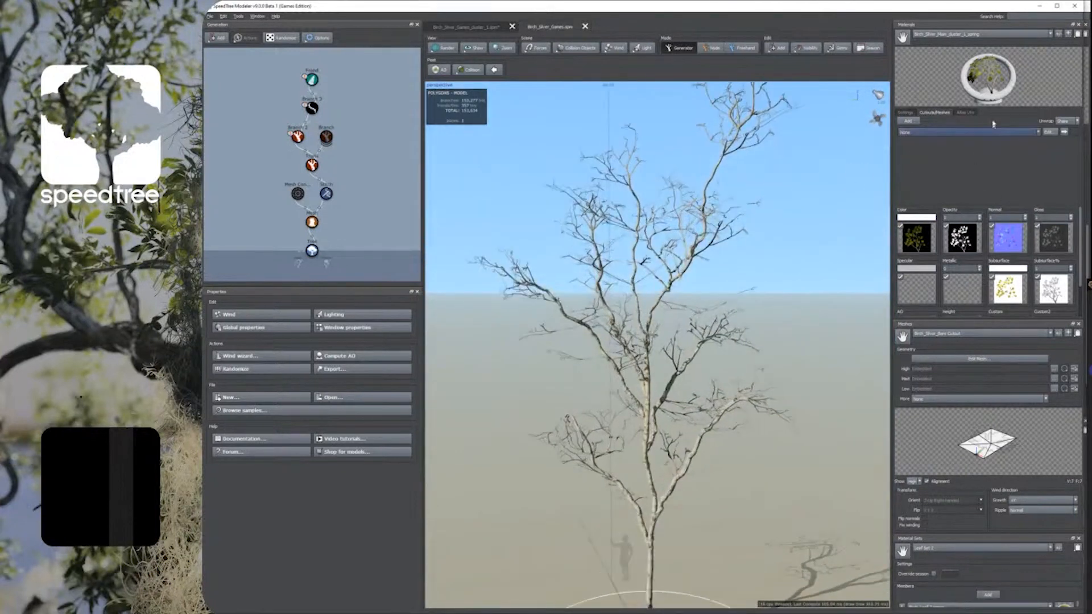
pyautogui.click(909, 121)
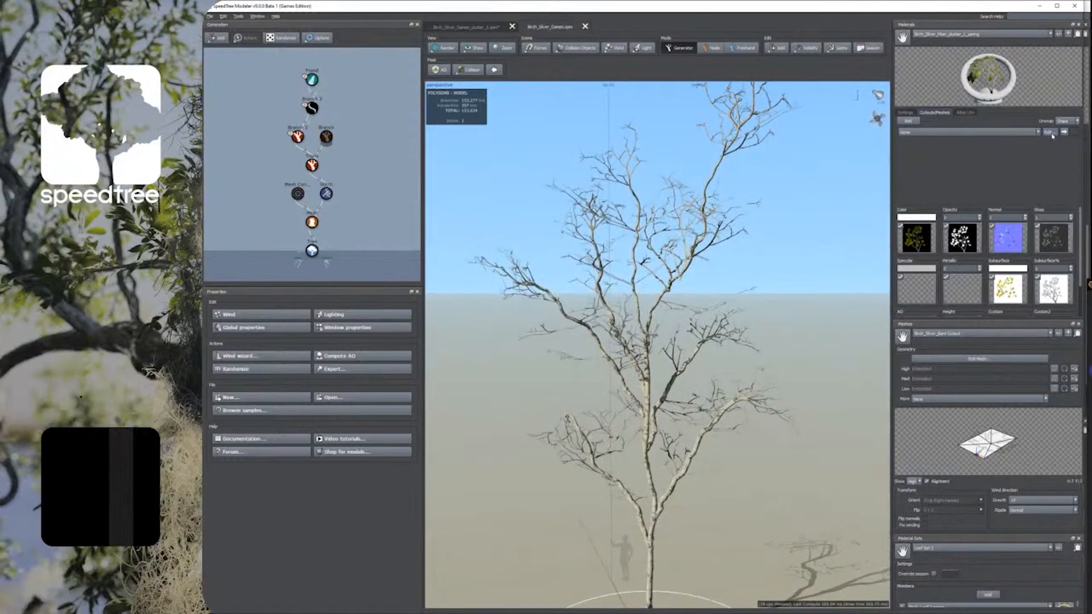
pyautogui.click(1047, 132)
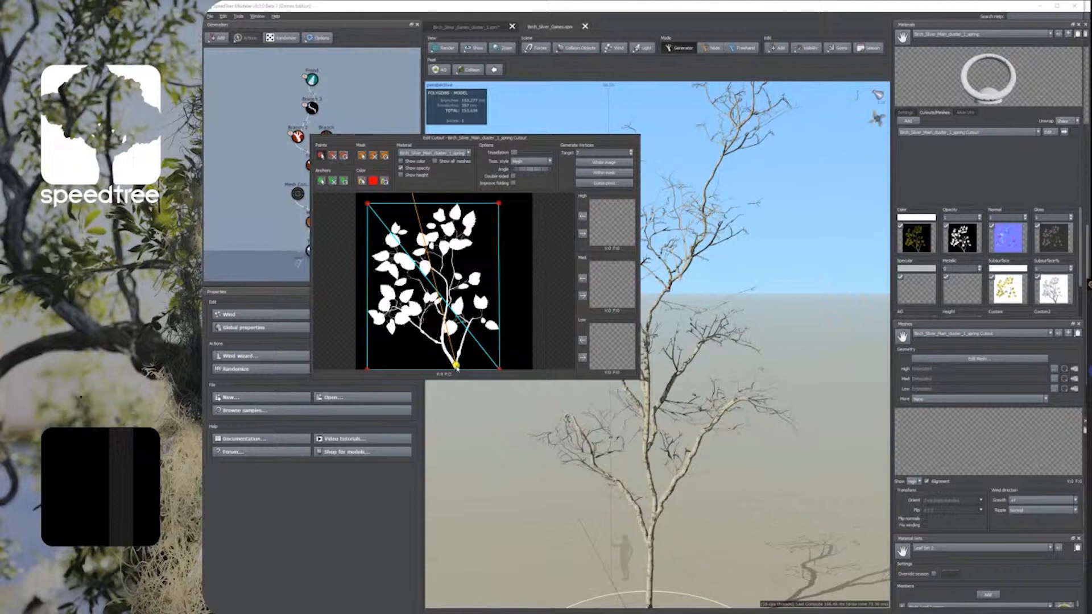
# Step: Add a central point on the stem and reshape the cutout outline with points at the stem base, sides and top around the leaves
pyautogui.click(421, 284)
pyautogui.moveTo(422, 285); pyautogui.dragTo(446, 292)
pyautogui.moveTo(368, 369); pyautogui.dragTo(369, 340)
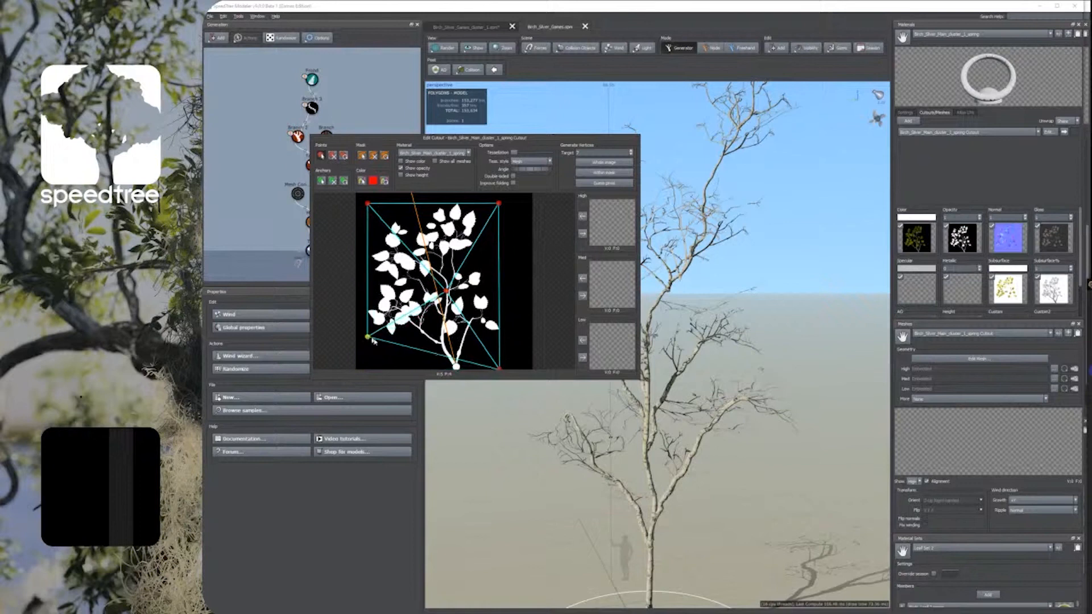
pyautogui.moveTo(453, 364); pyautogui.dragTo(457, 373)
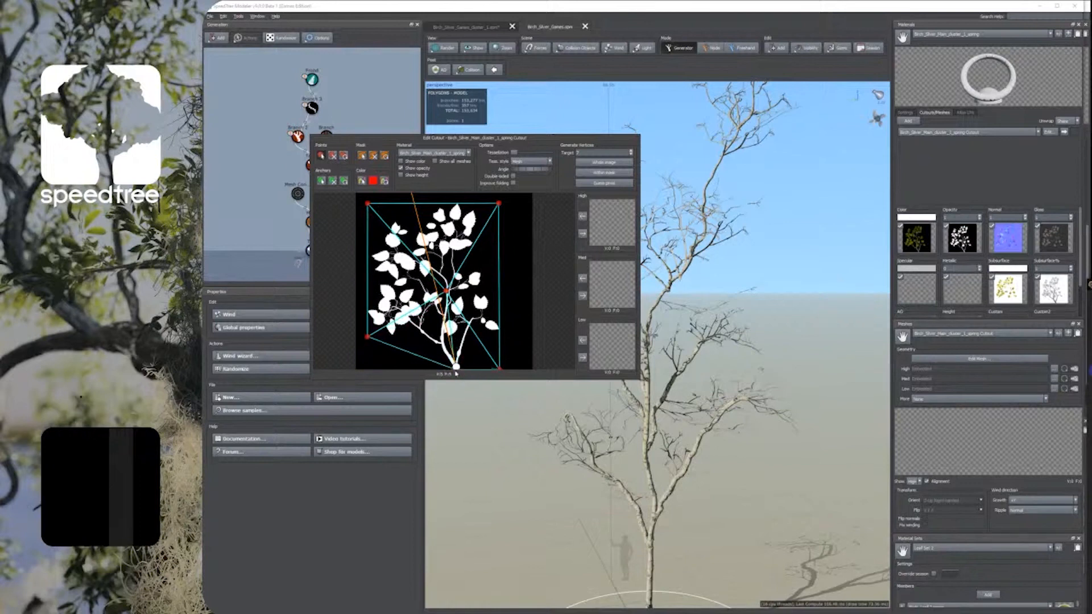
pyautogui.moveTo(500, 370); pyautogui.dragTo(443, 200)
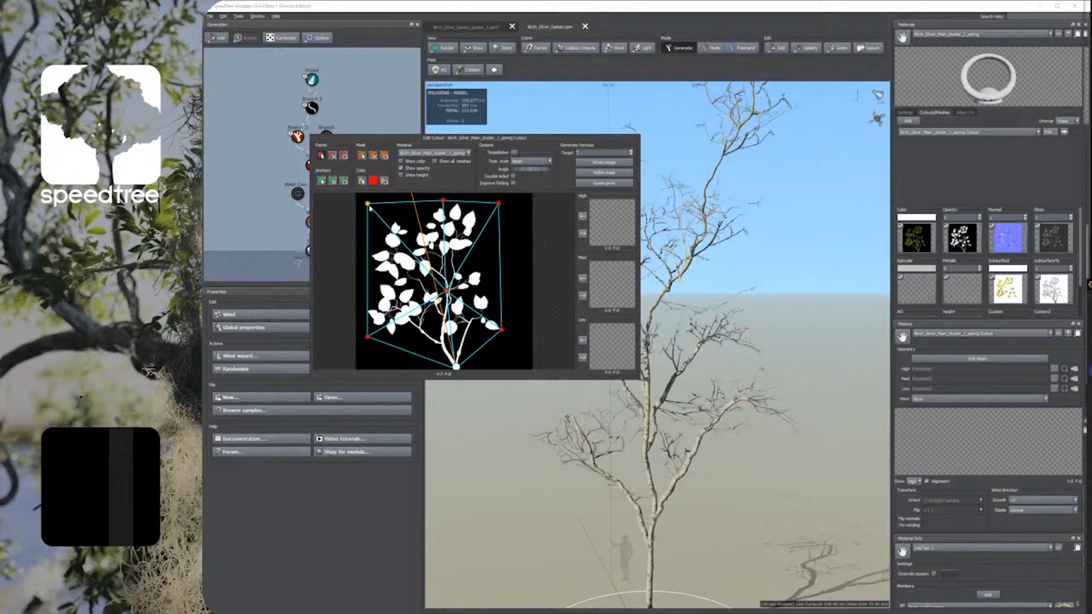
pyautogui.moveTo(369, 205); pyautogui.dragTo(371, 225)
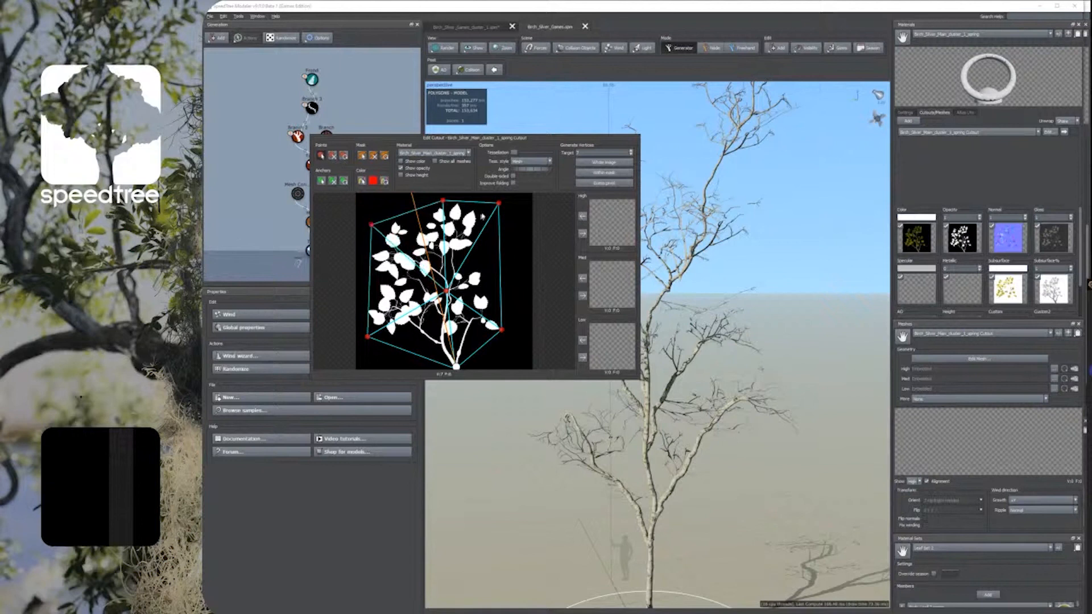
pyautogui.moveTo(499, 206); pyautogui.dragTo(444, 198)
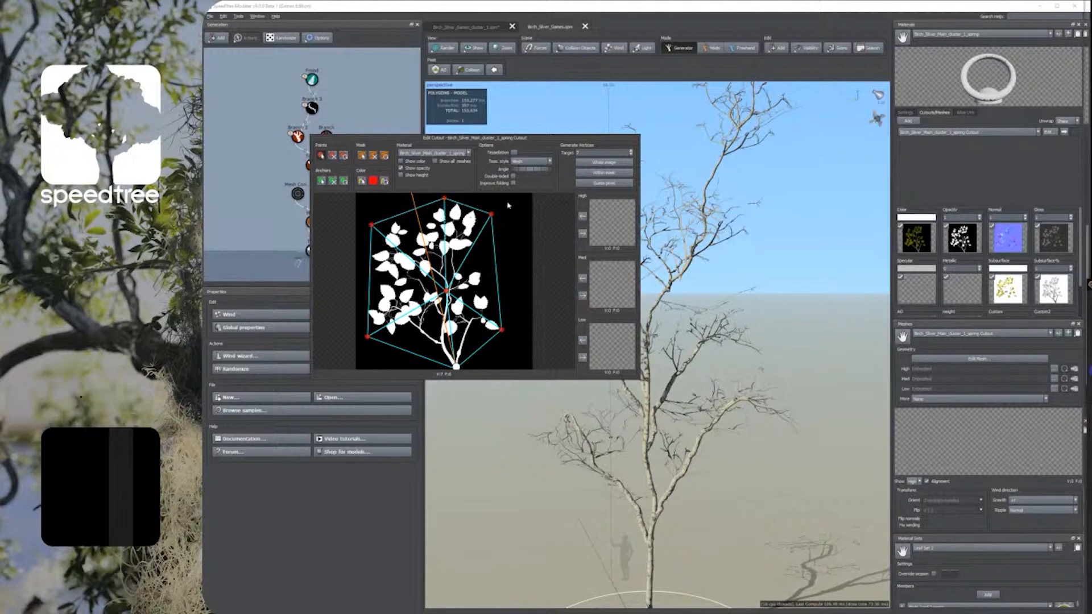
# Step: Align the cutout's angle with the stem, store the mesh as Low, and store a version with a second stem point as Med
pyautogui.moveTo(525, 170); pyautogui.dragTo(553, 176)
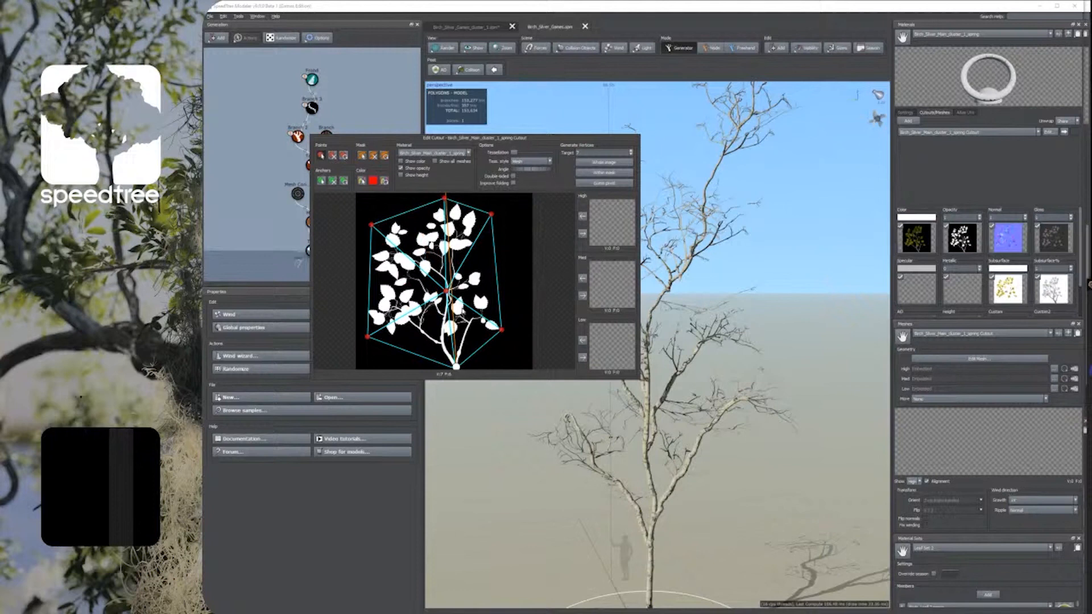
pyautogui.click(583, 358)
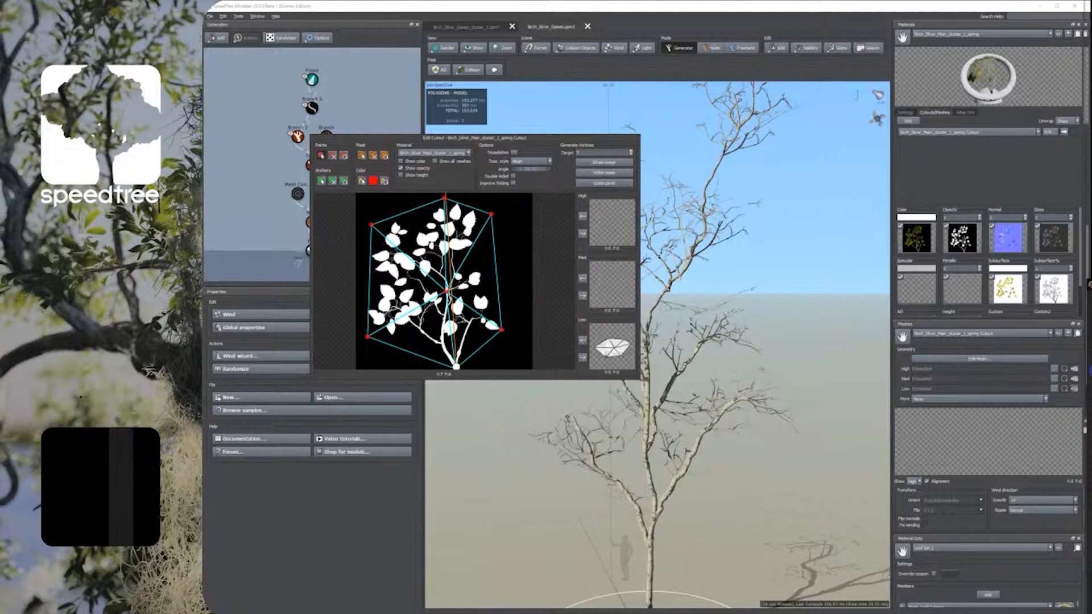
pyautogui.moveTo(446, 291); pyautogui.dragTo(443, 259)
pyautogui.click(582, 297)
# Step: Add mid-height points on both sides of the cutout, tighten the outline around the leaves, and store the mesh as High
pyautogui.click(368, 262)
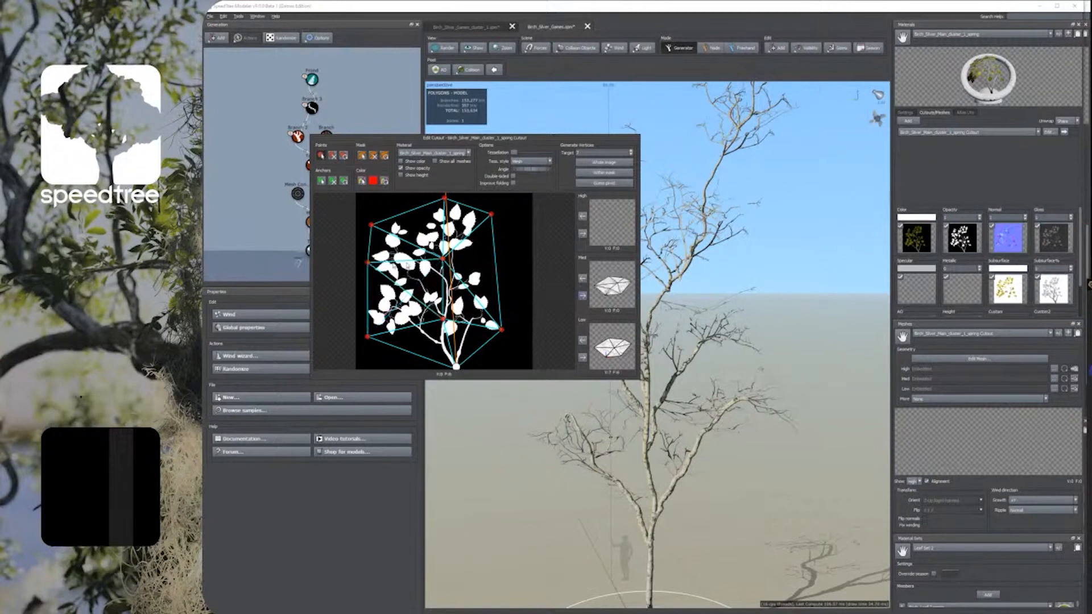
pyautogui.click(496, 256)
pyautogui.moveTo(494, 257); pyautogui.dragTo(476, 257)
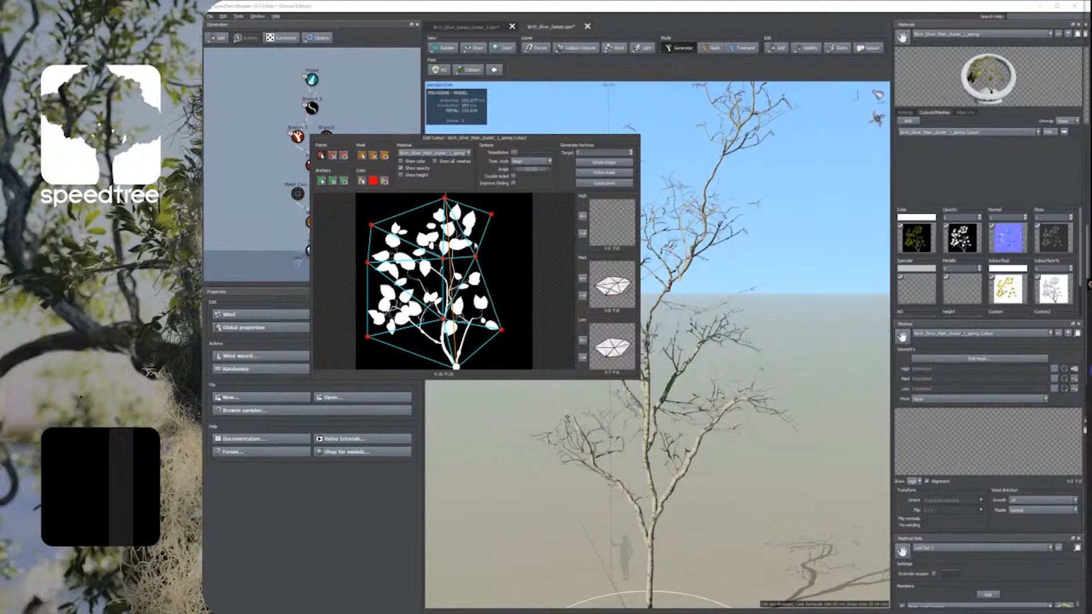
pyautogui.moveTo(492, 215); pyautogui.dragTo(479, 212)
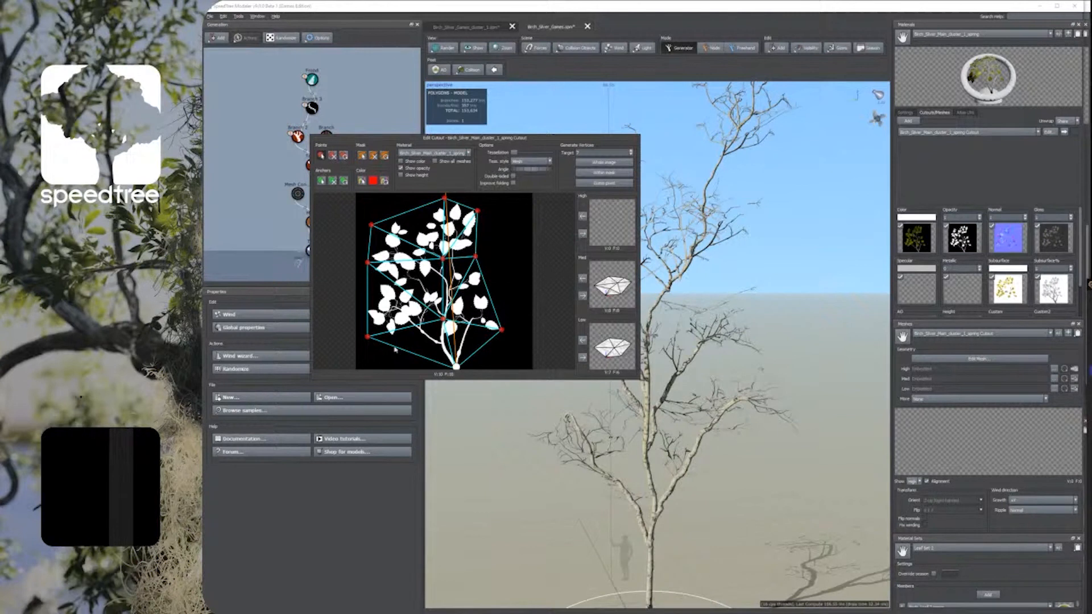
pyautogui.moveTo(367, 336); pyautogui.dragTo(368, 324)
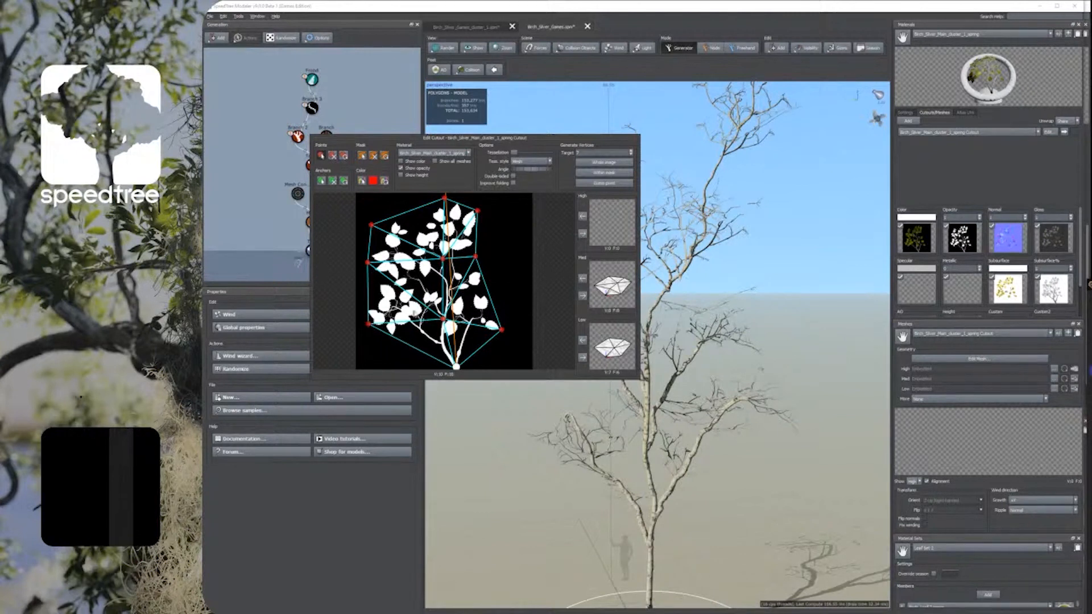
pyautogui.moveTo(375, 227); pyautogui.dragTo(391, 221)
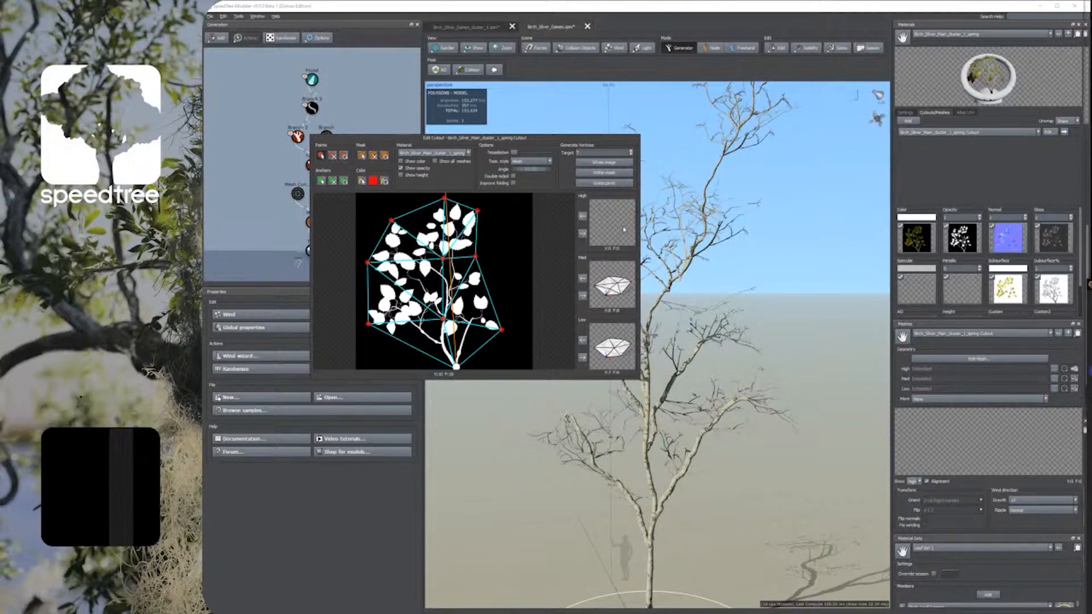
pyautogui.click(583, 234)
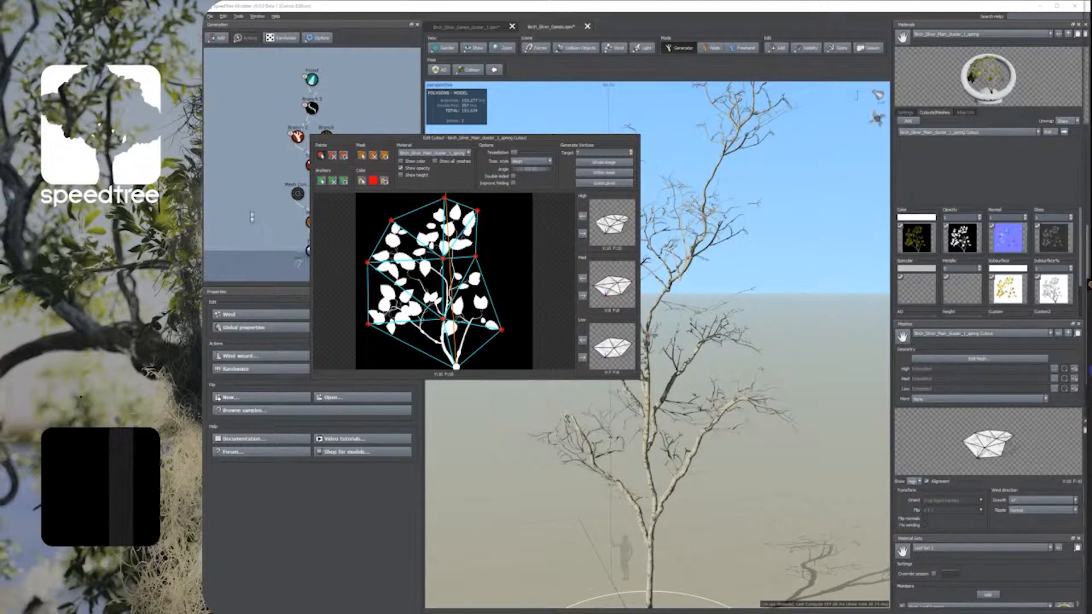
# Step: Add a second material entry to the Frond generator and assign Birch_Silver_Main_cluster_1_spring to it
pyautogui.click(257, 188)
pyautogui.click(309, 80)
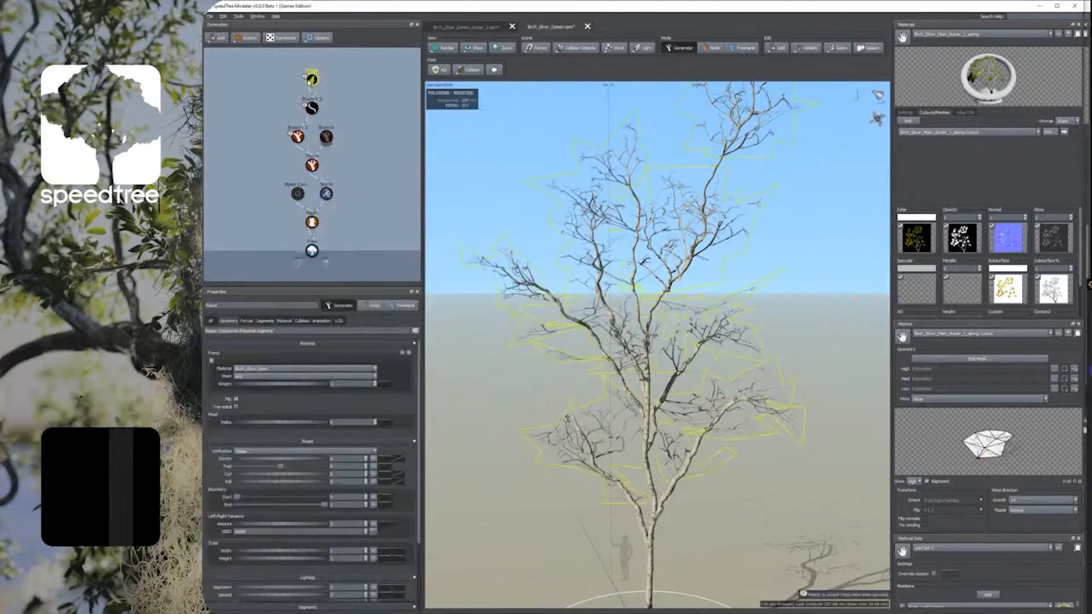
pyautogui.click(409, 354)
pyautogui.click(285, 404)
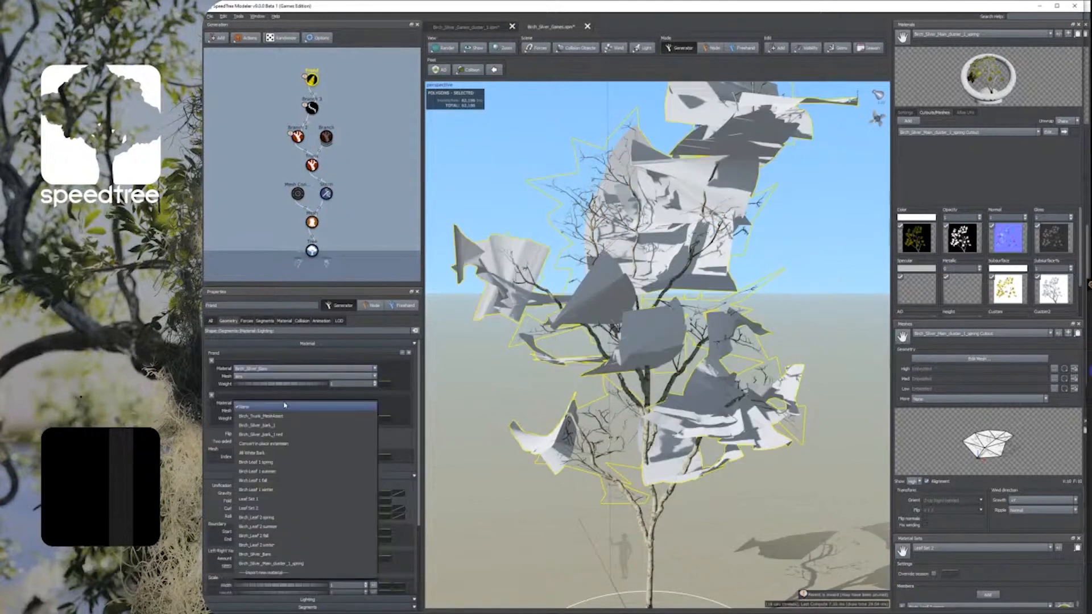
pyautogui.click(253, 565)
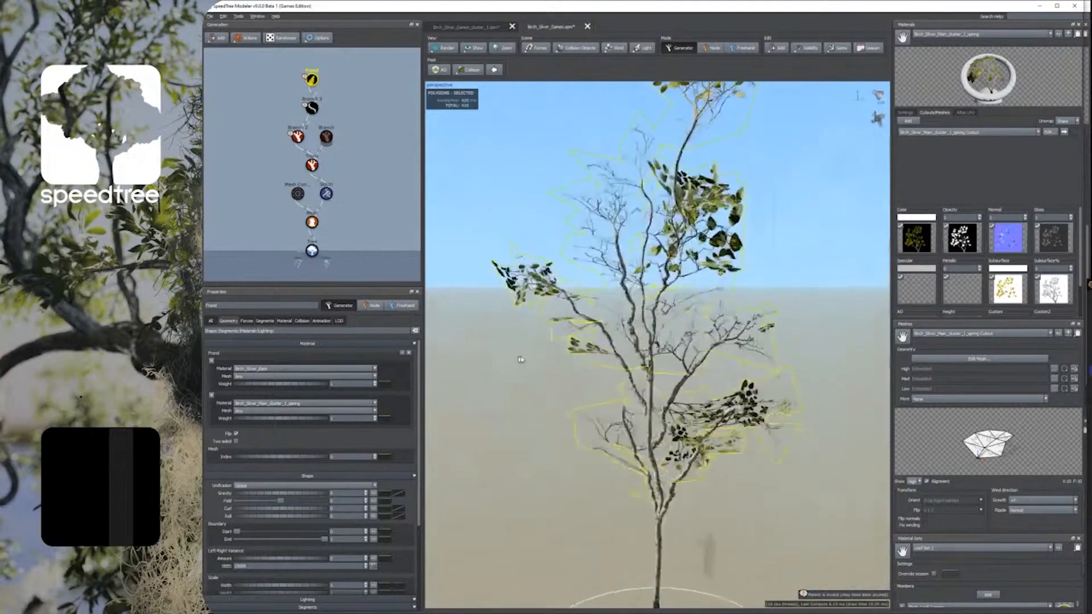
# Step: Make the Birch_Silver_Main_cluster_1_spring material two-sided and inspect the leafy fronds on the tree
pyautogui.scroll(4, 568, 383)
pyautogui.scroll(5, 568, 383)
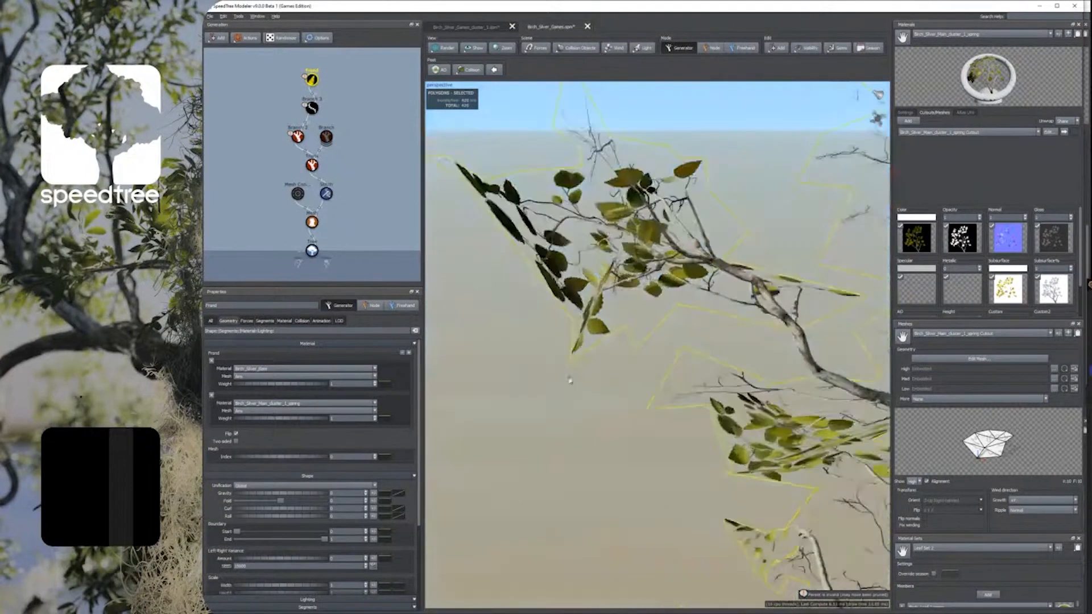
pyautogui.moveTo(568, 395); pyautogui.dragTo(838, 266)
pyautogui.click(905, 112)
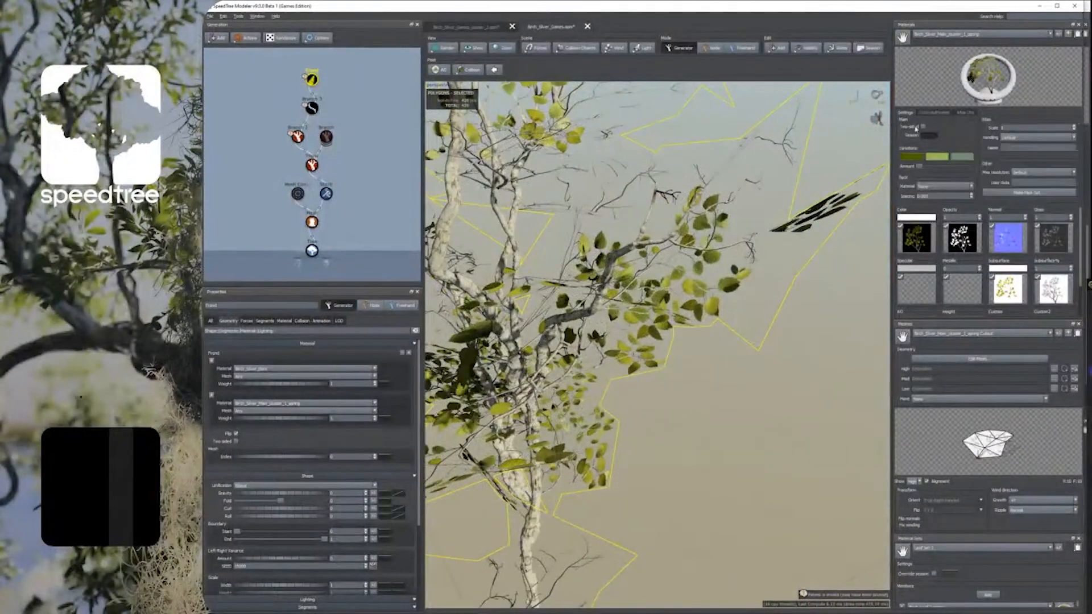
pyautogui.click(924, 128)
pyautogui.scroll(-5, 637, 370)
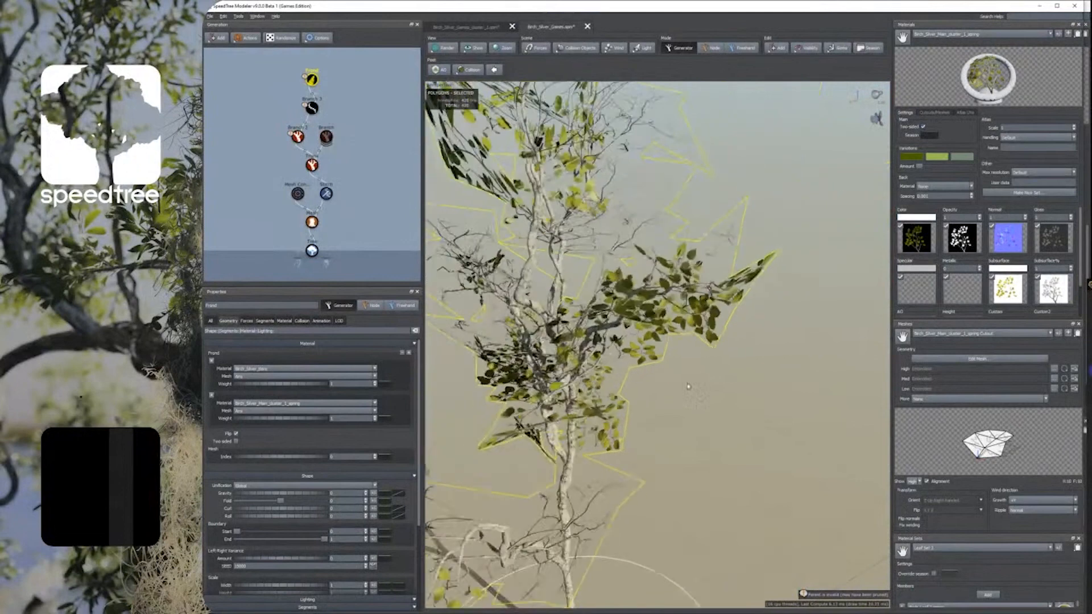
pyautogui.moveTo(637, 421); pyautogui.dragTo(604, 407)
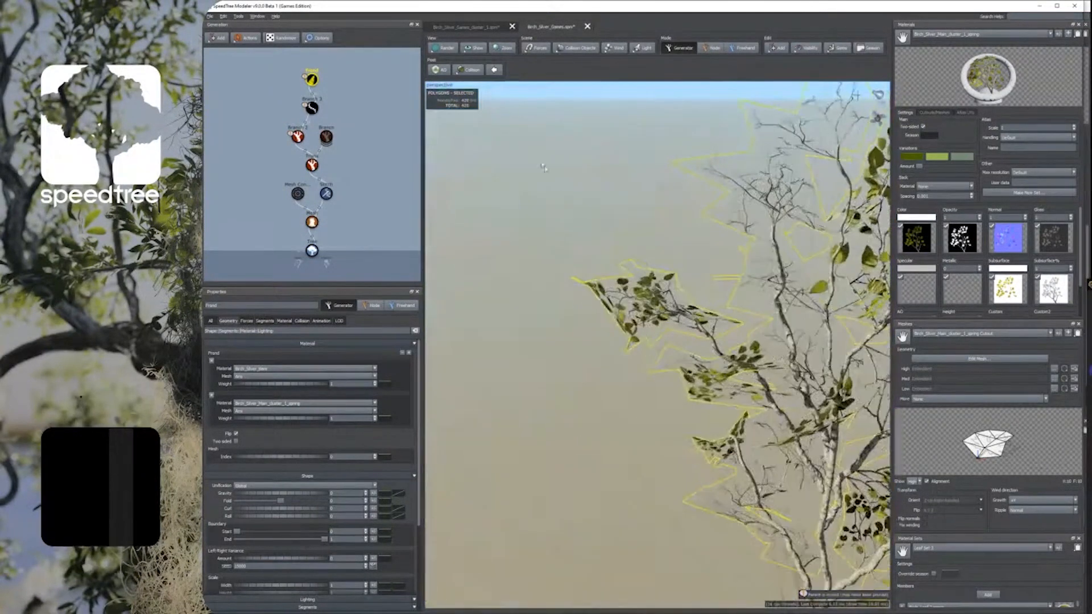
# Step: Switch the tree's render mode to a normal display and inspect the fronds across the whole tree
pyautogui.click(449, 48)
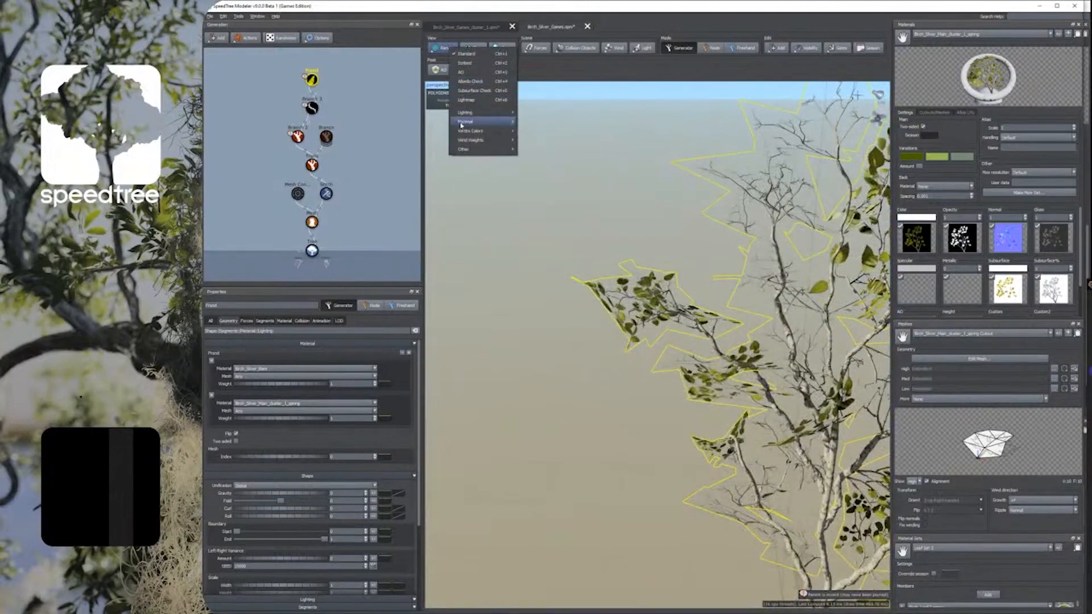
pyautogui.moveTo(482, 122)
pyautogui.click(526, 150)
pyautogui.moveTo(526, 152); pyautogui.dragTo(546, 125)
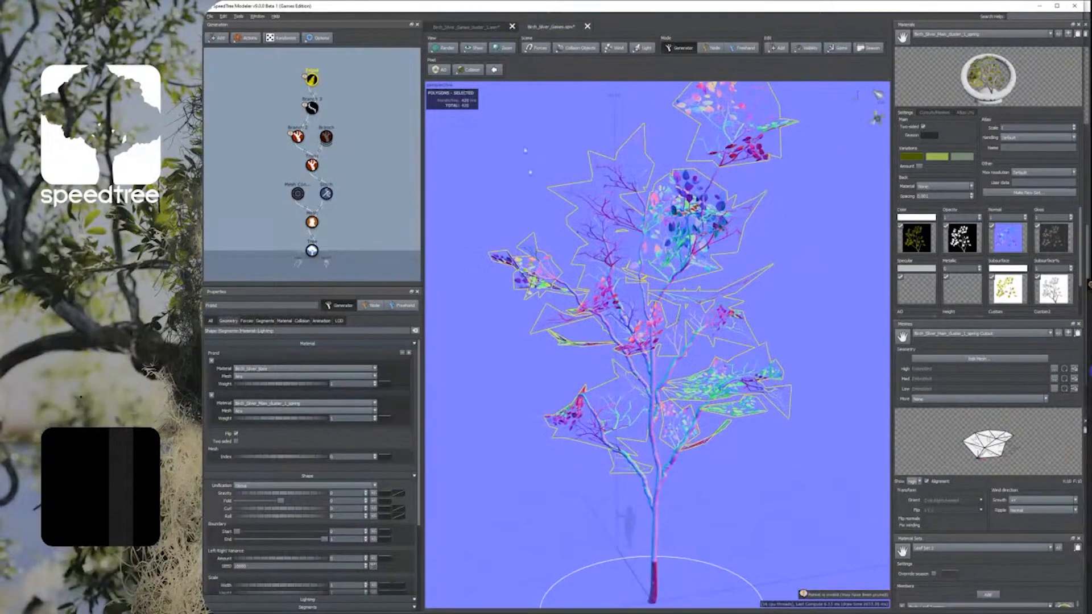
# Step: Switch to the Birch_Silver_Games_cluster_1 document and show the hidden leaves on the cluster
pyautogui.click(466, 27)
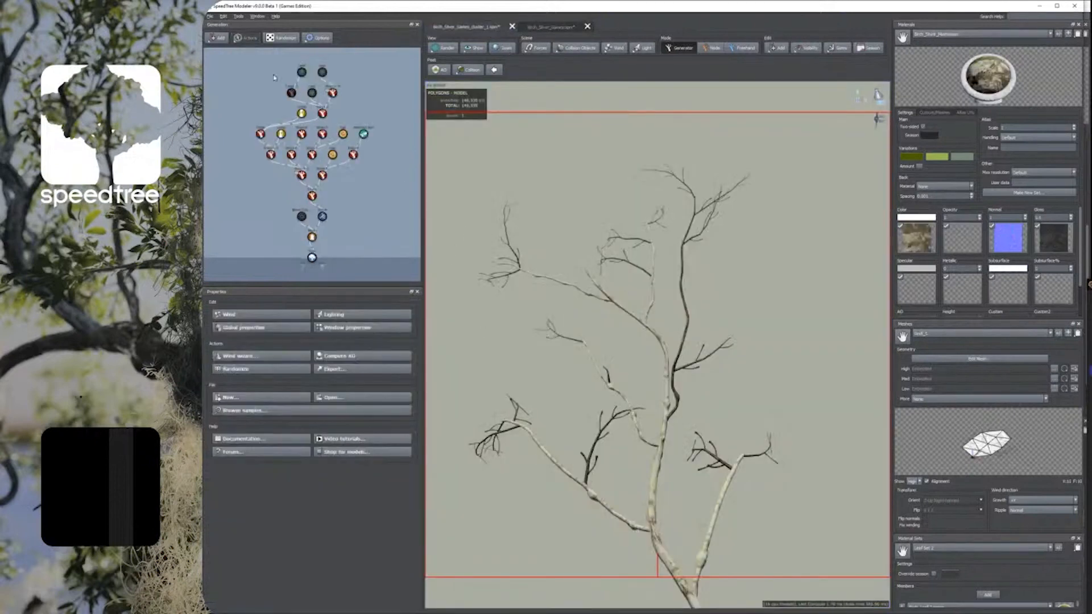
pyautogui.click(322, 72)
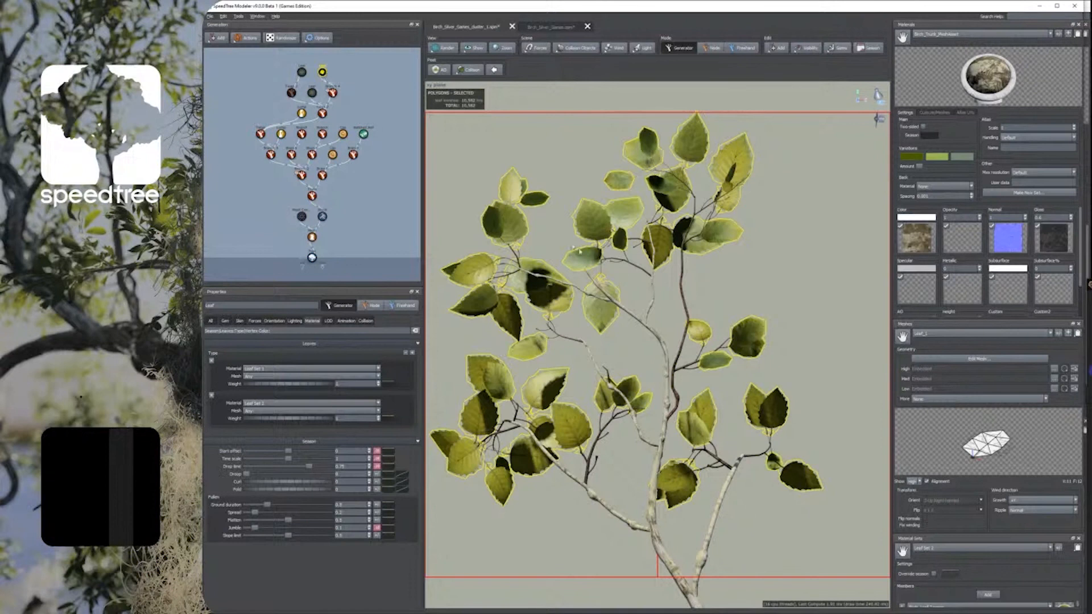
pyautogui.click(536, 213)
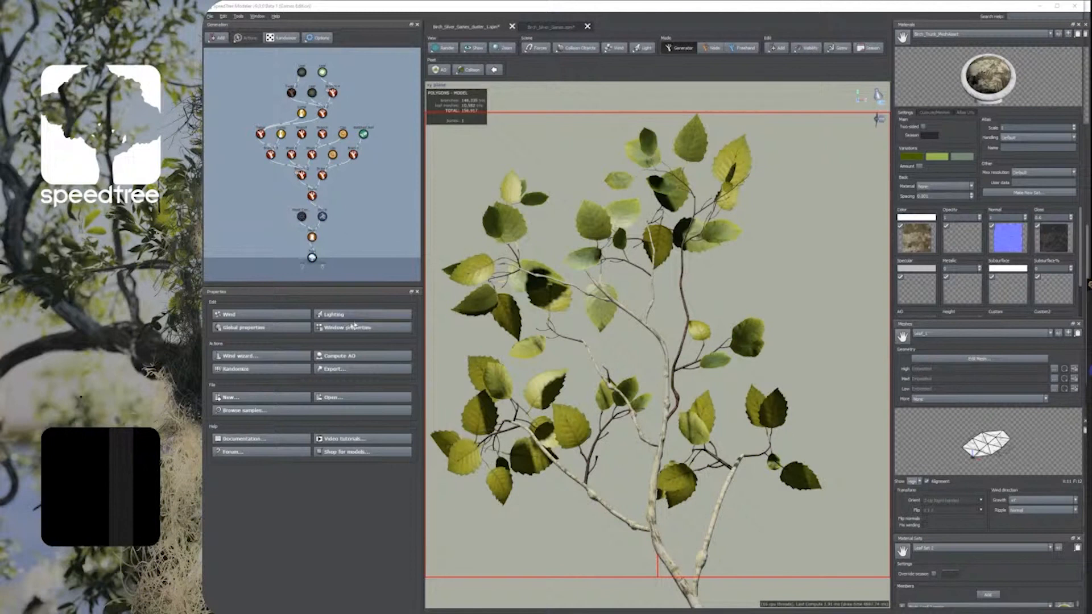
# Step: Examine the Skin deformation and lighting settings of the cluster's Leaf generator
pyautogui.click(322, 72)
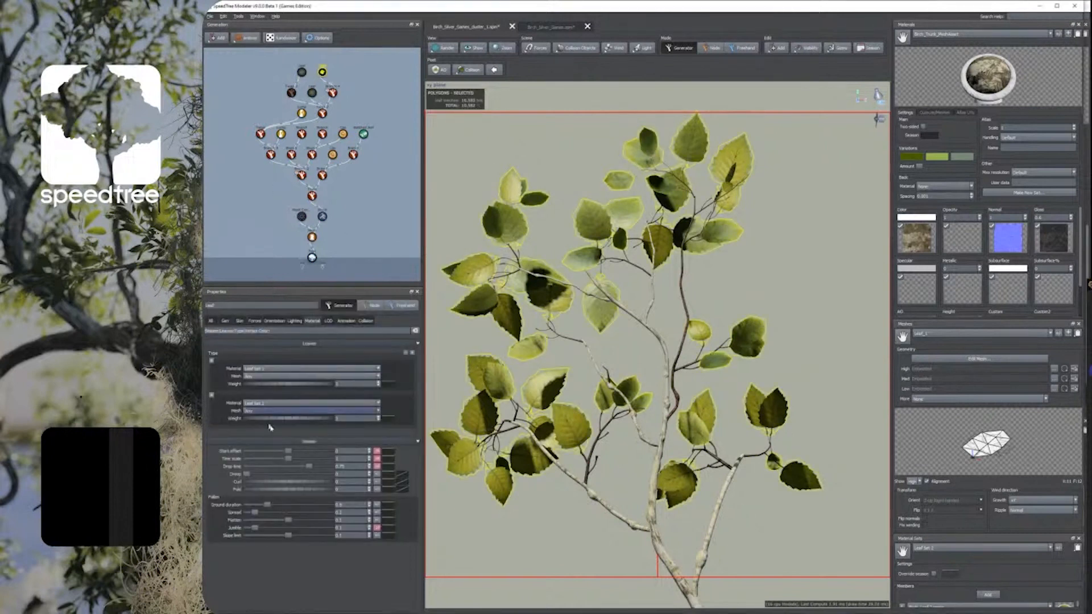
pyautogui.click(239, 320)
pyautogui.scroll(-2, 281, 529)
pyautogui.scroll(-2, 281, 529)
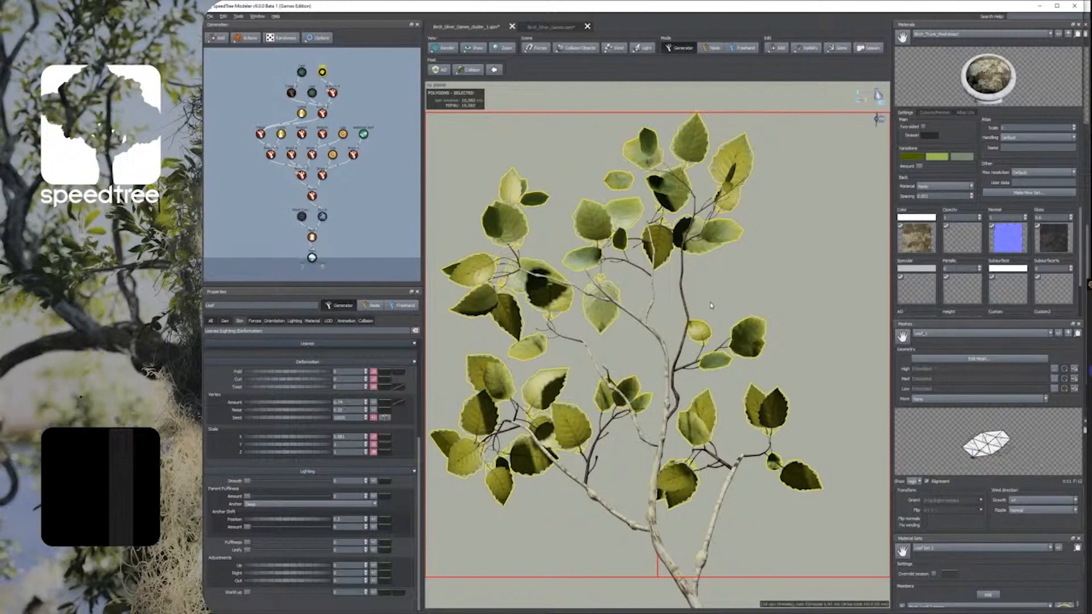
# Step: Save the cluster document and set its season to the very start of spring
pyautogui.click(210, 16)
pyautogui.click(541, 90)
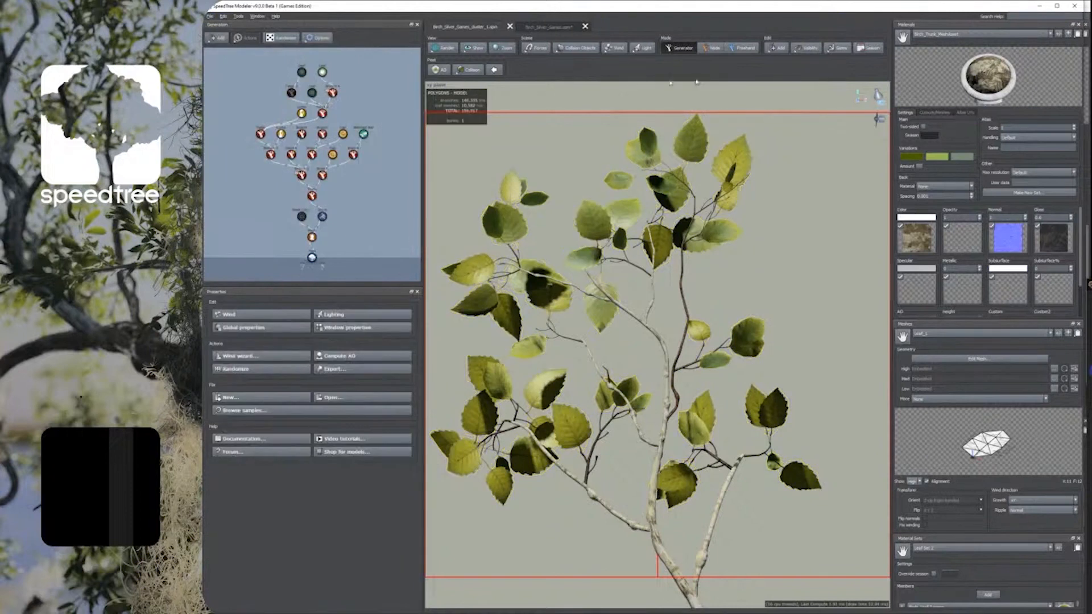
pyautogui.click(868, 48)
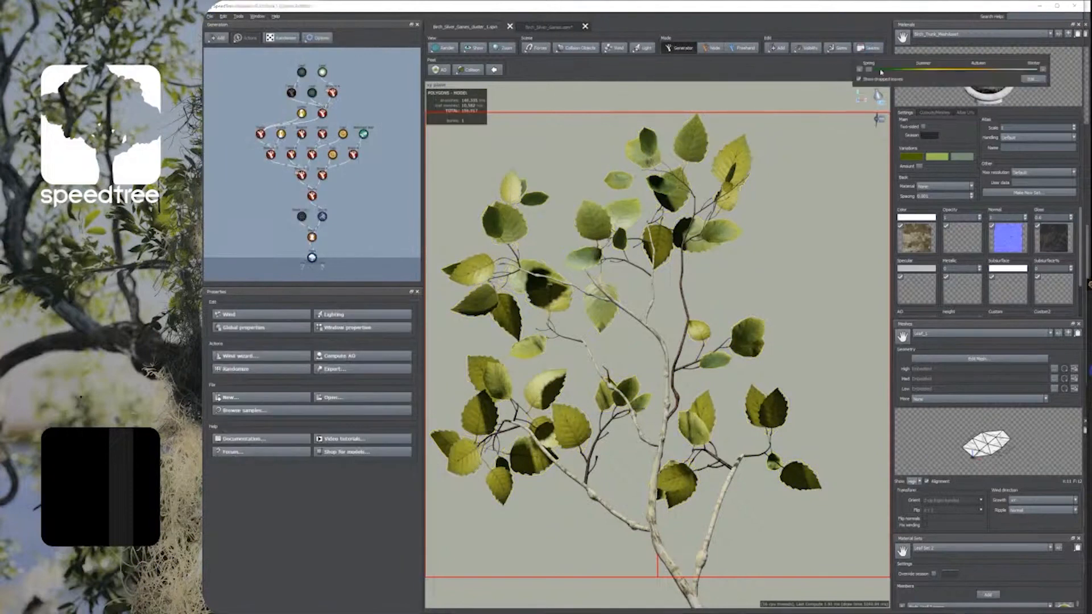
pyautogui.moveTo(938, 69); pyautogui.dragTo(858, 71)
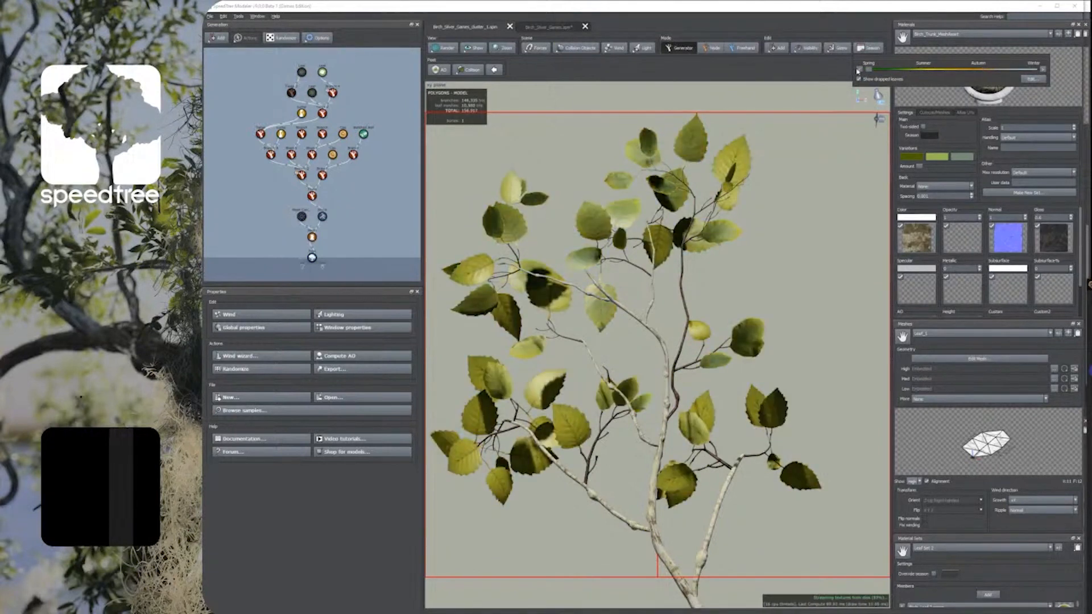
pyautogui.click(796, 129)
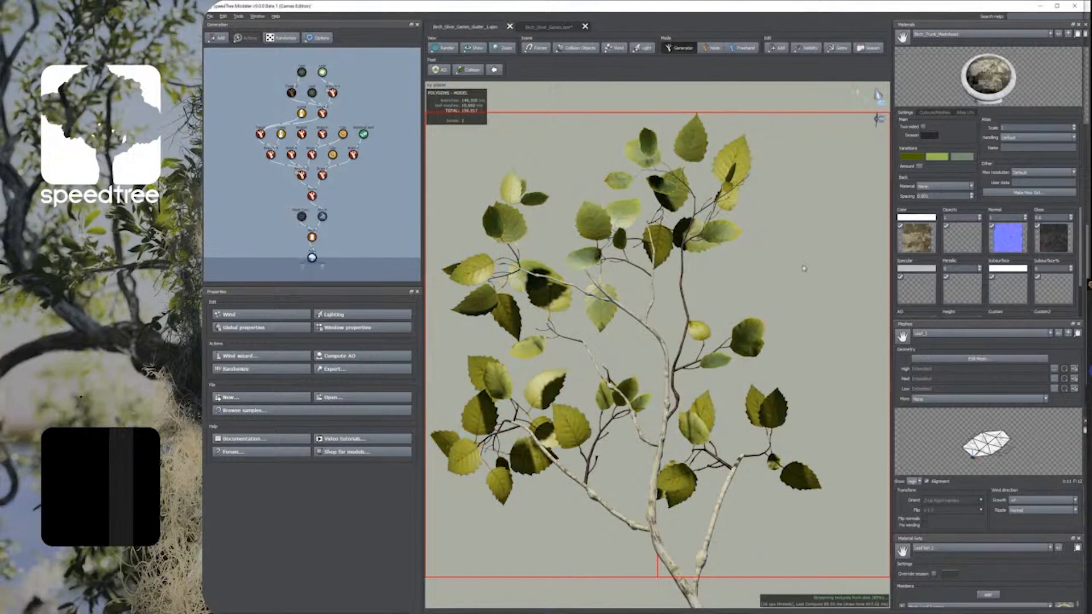